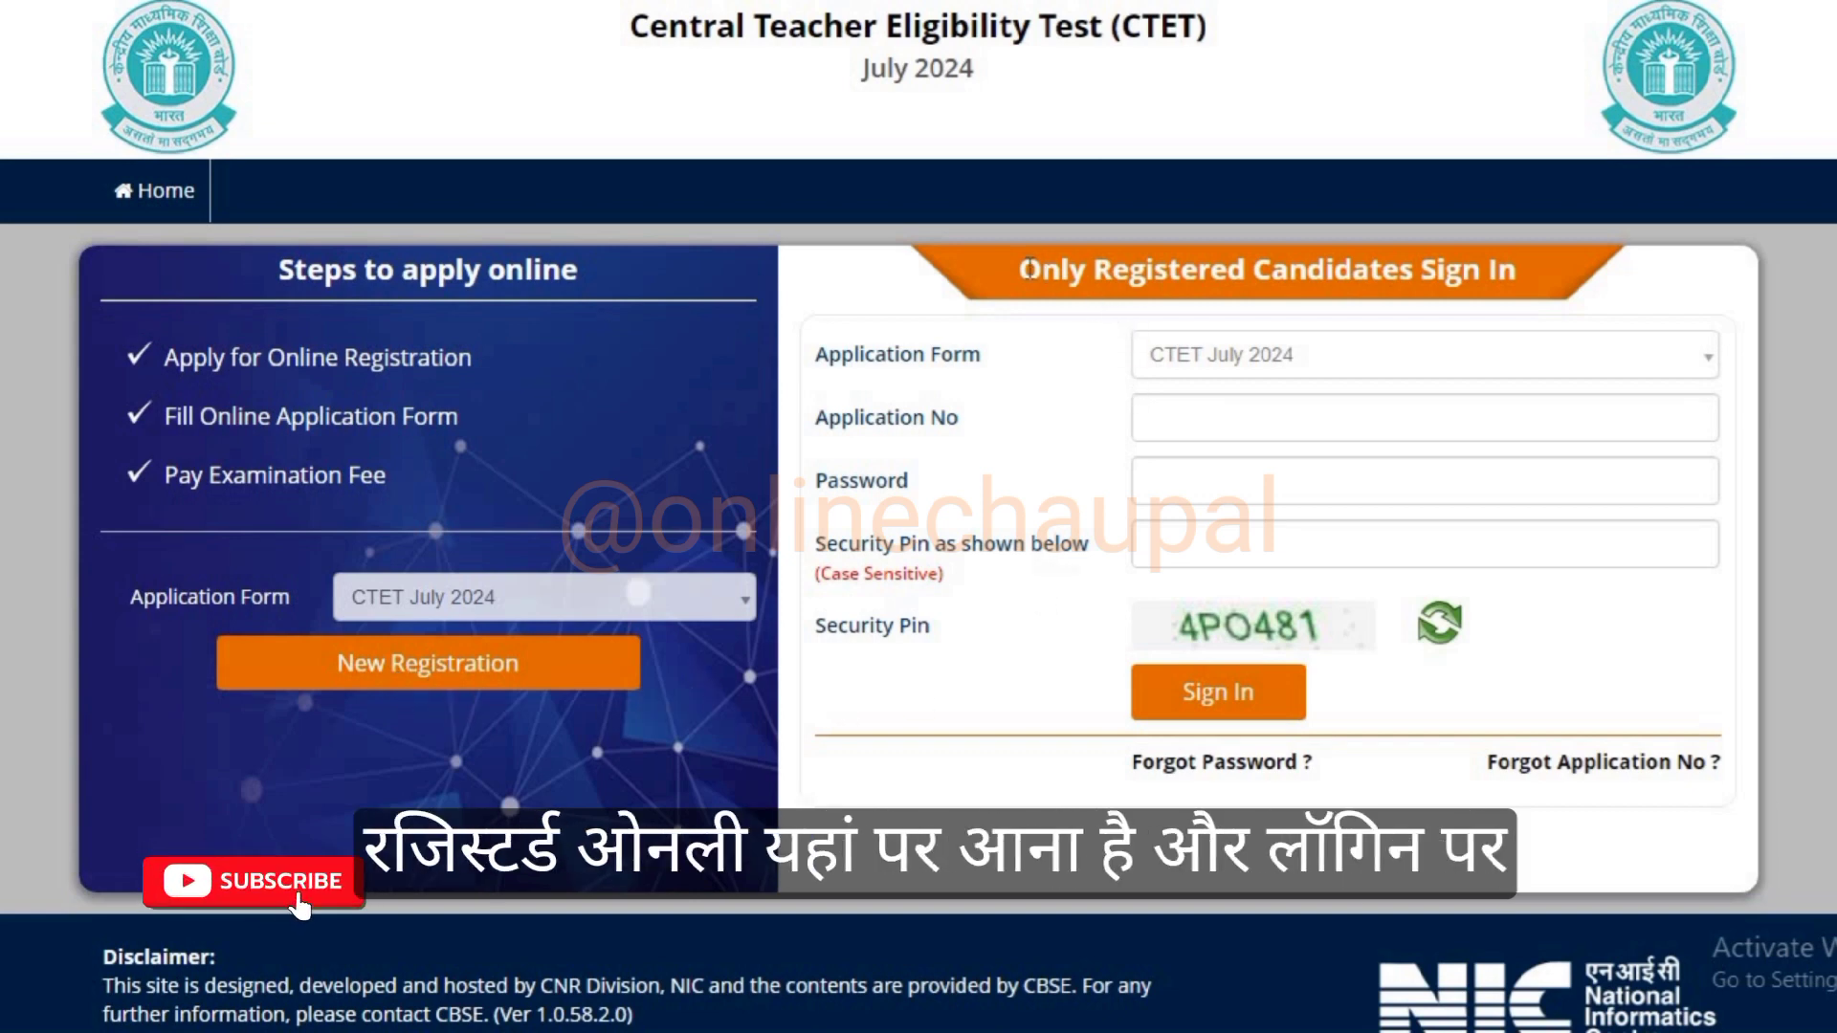
# Start a new candidate registration for the CTET July 2024 application form.
pyautogui.moveTo(1020, 271); pyautogui.dragTo(1507, 272)
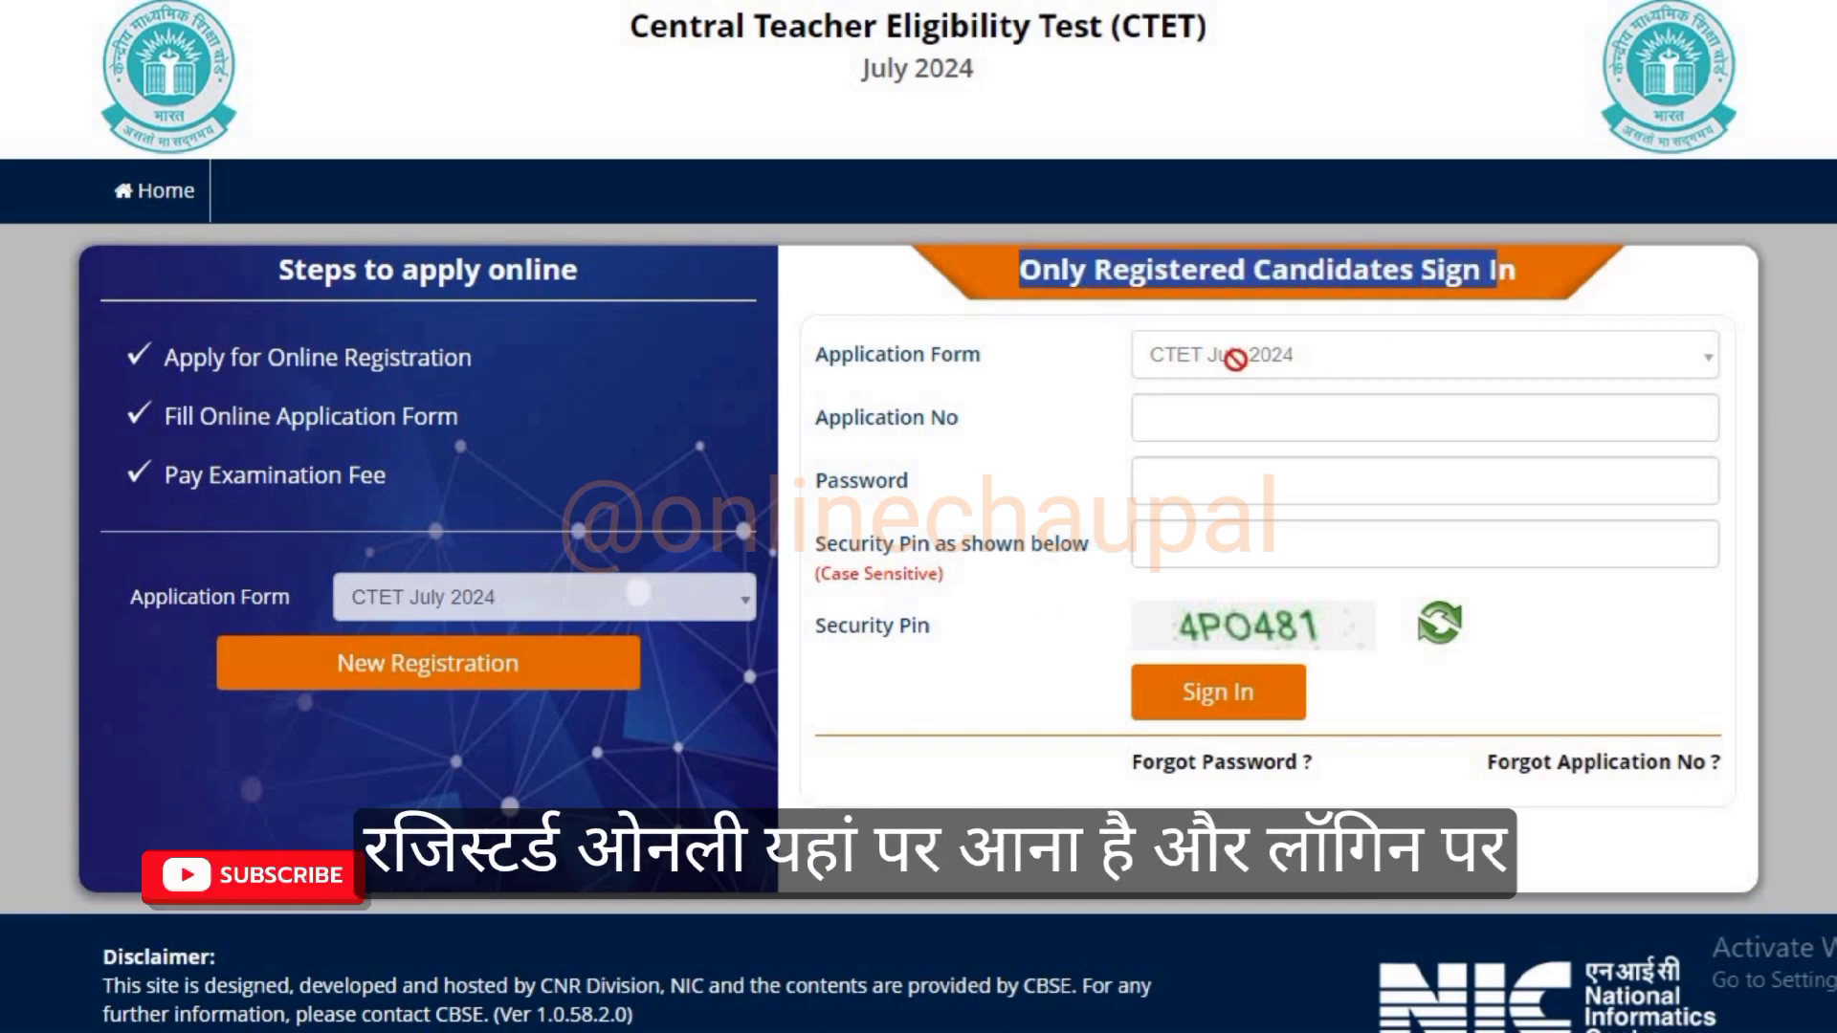
pyautogui.tripleClick(871, 418)
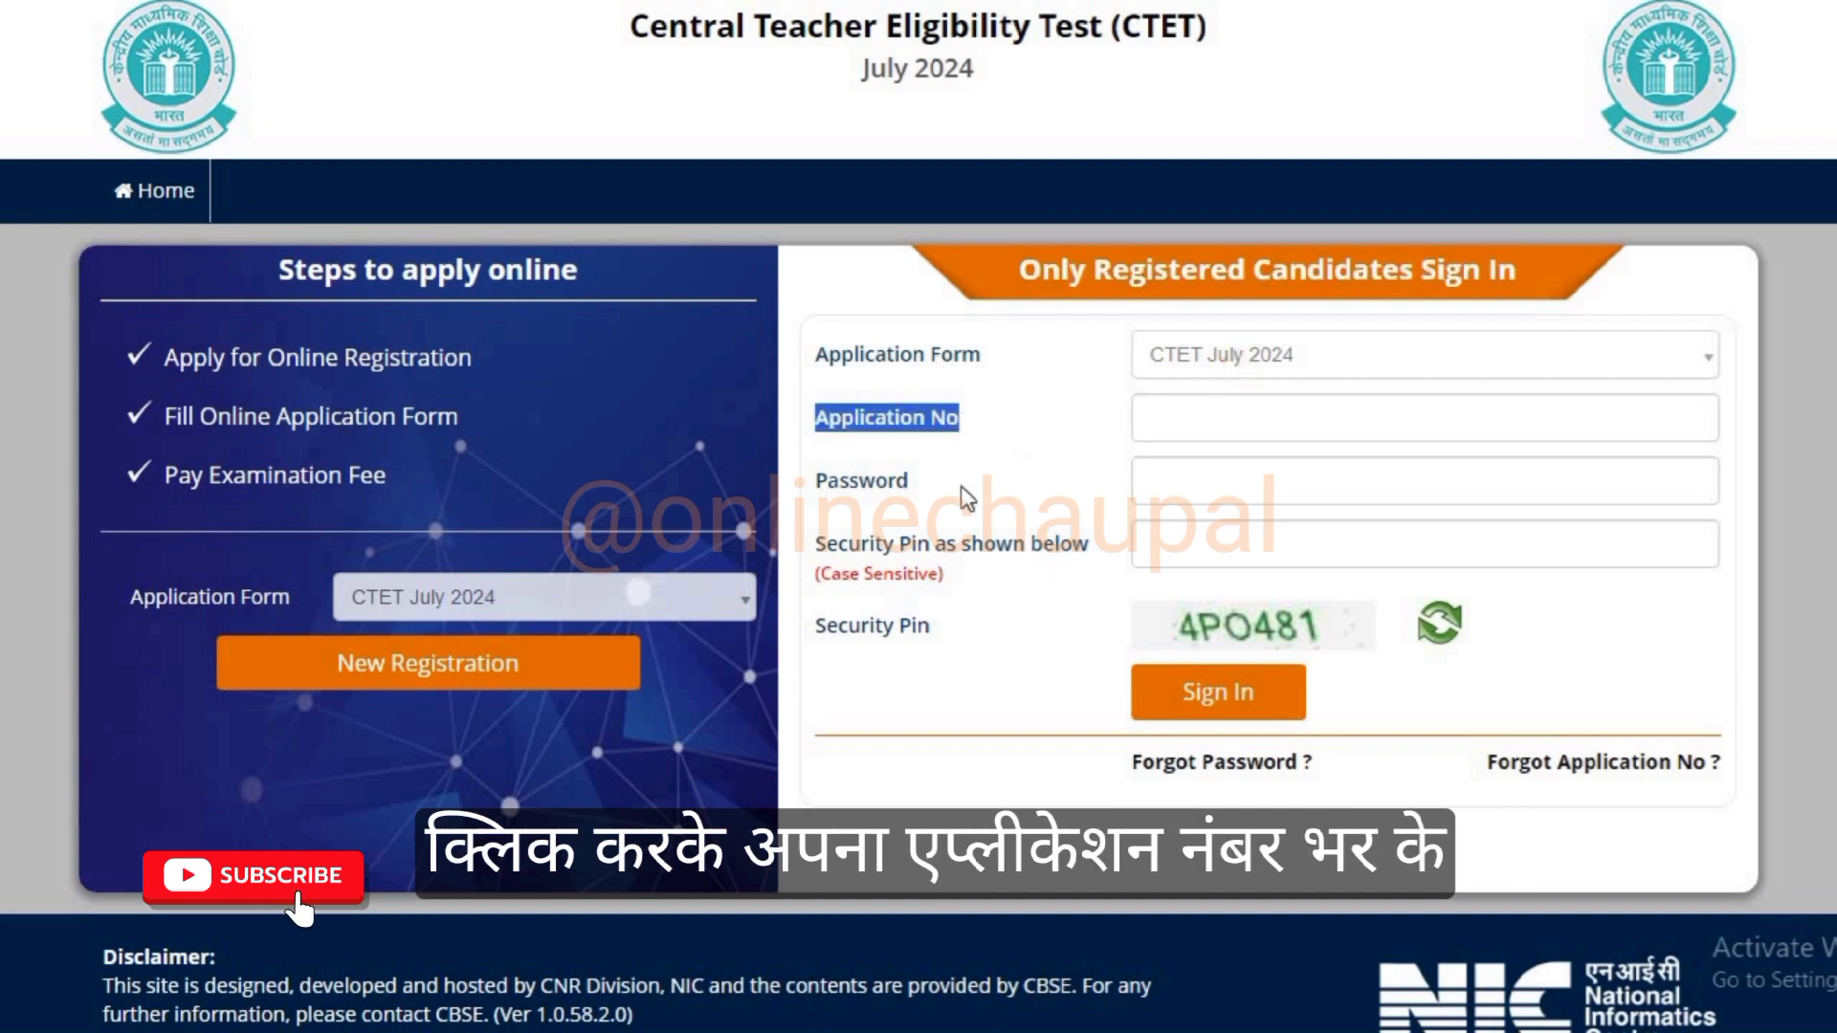
pyautogui.moveTo(812, 490); pyautogui.dragTo(915, 490)
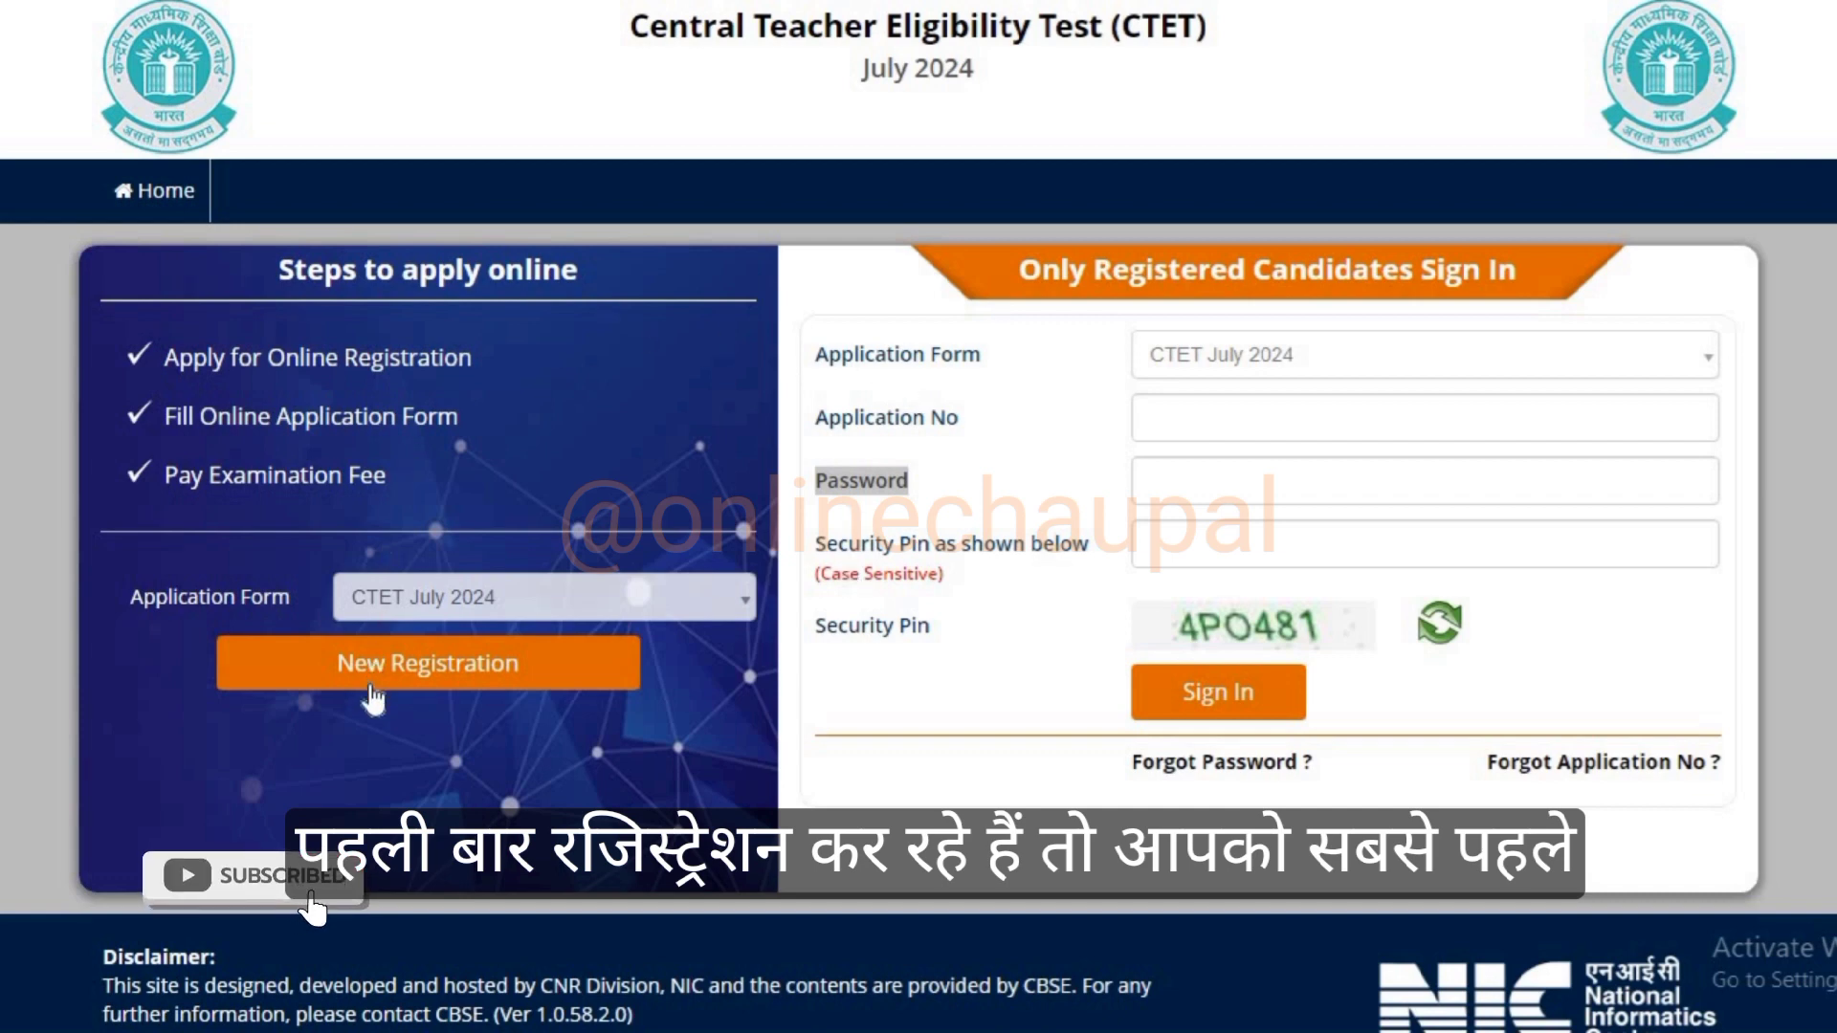
pyautogui.click(433, 681)
pyautogui.click(433, 681)
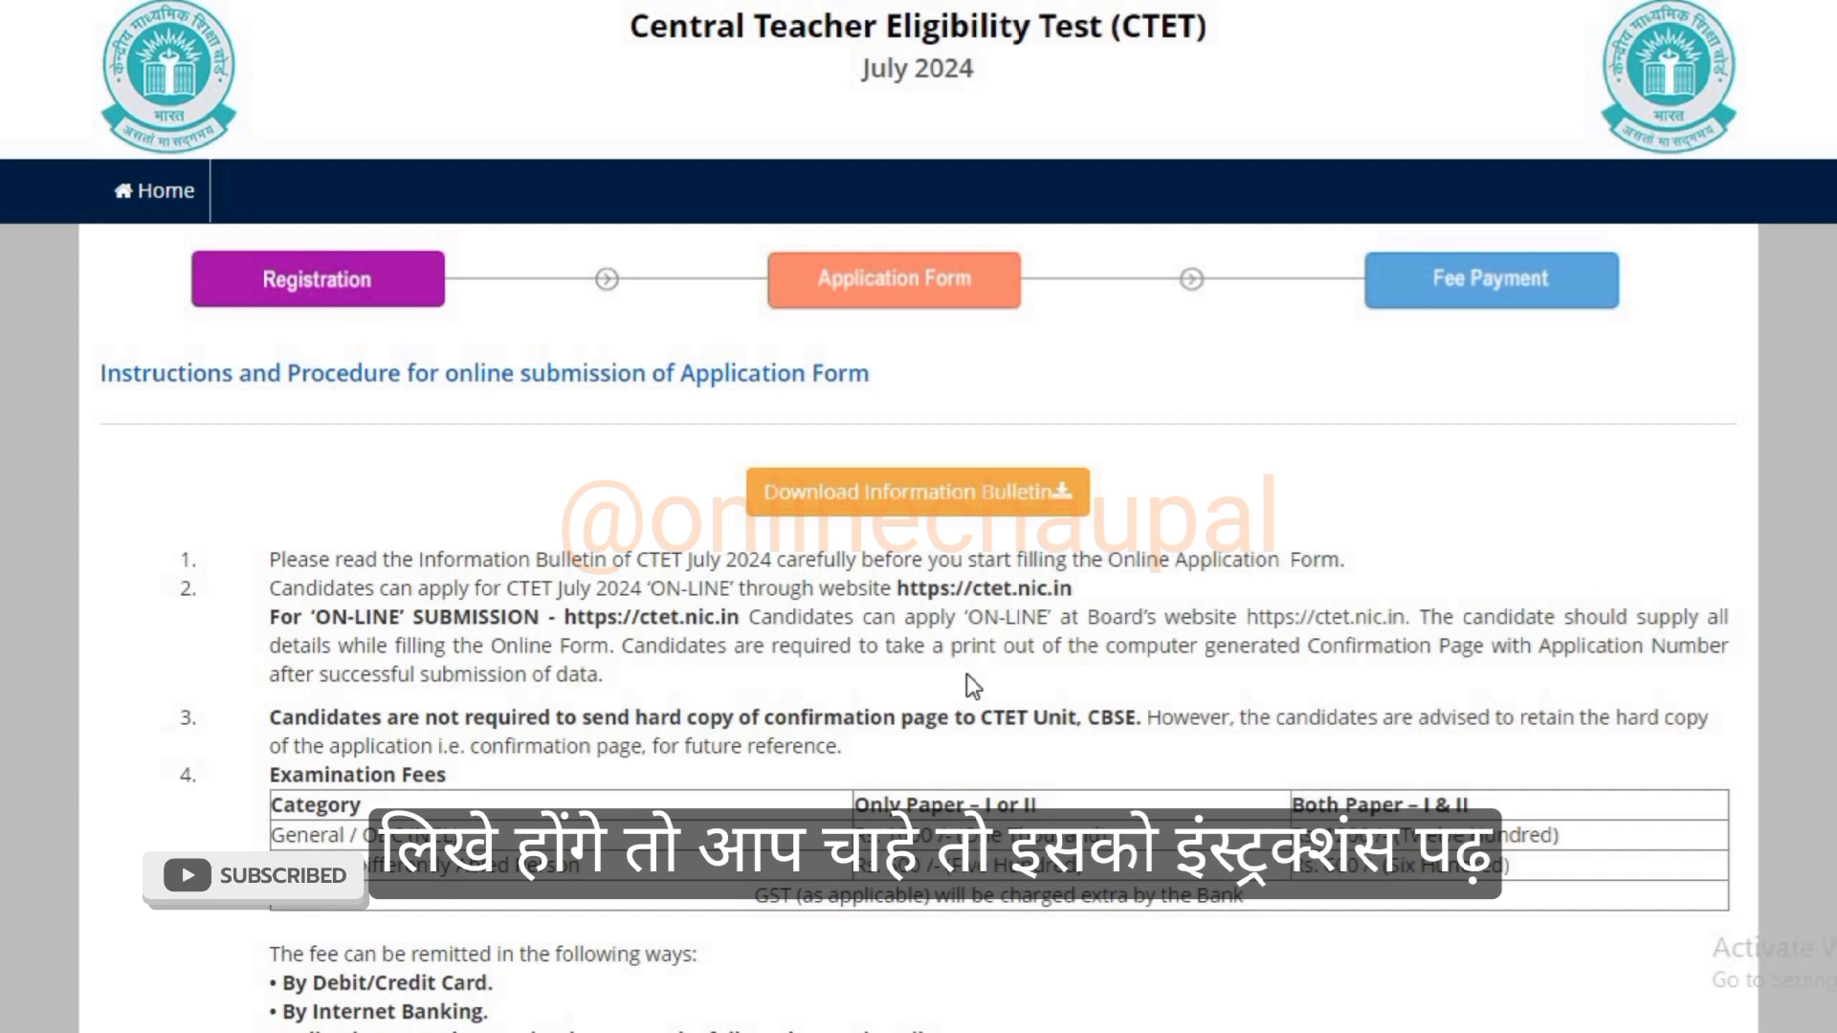
# Review the examination fees, accept the declaration about having read the Information Bulletin and instructions, and proceed to the registration form.
pyautogui.scroll(-2, 966, 674)
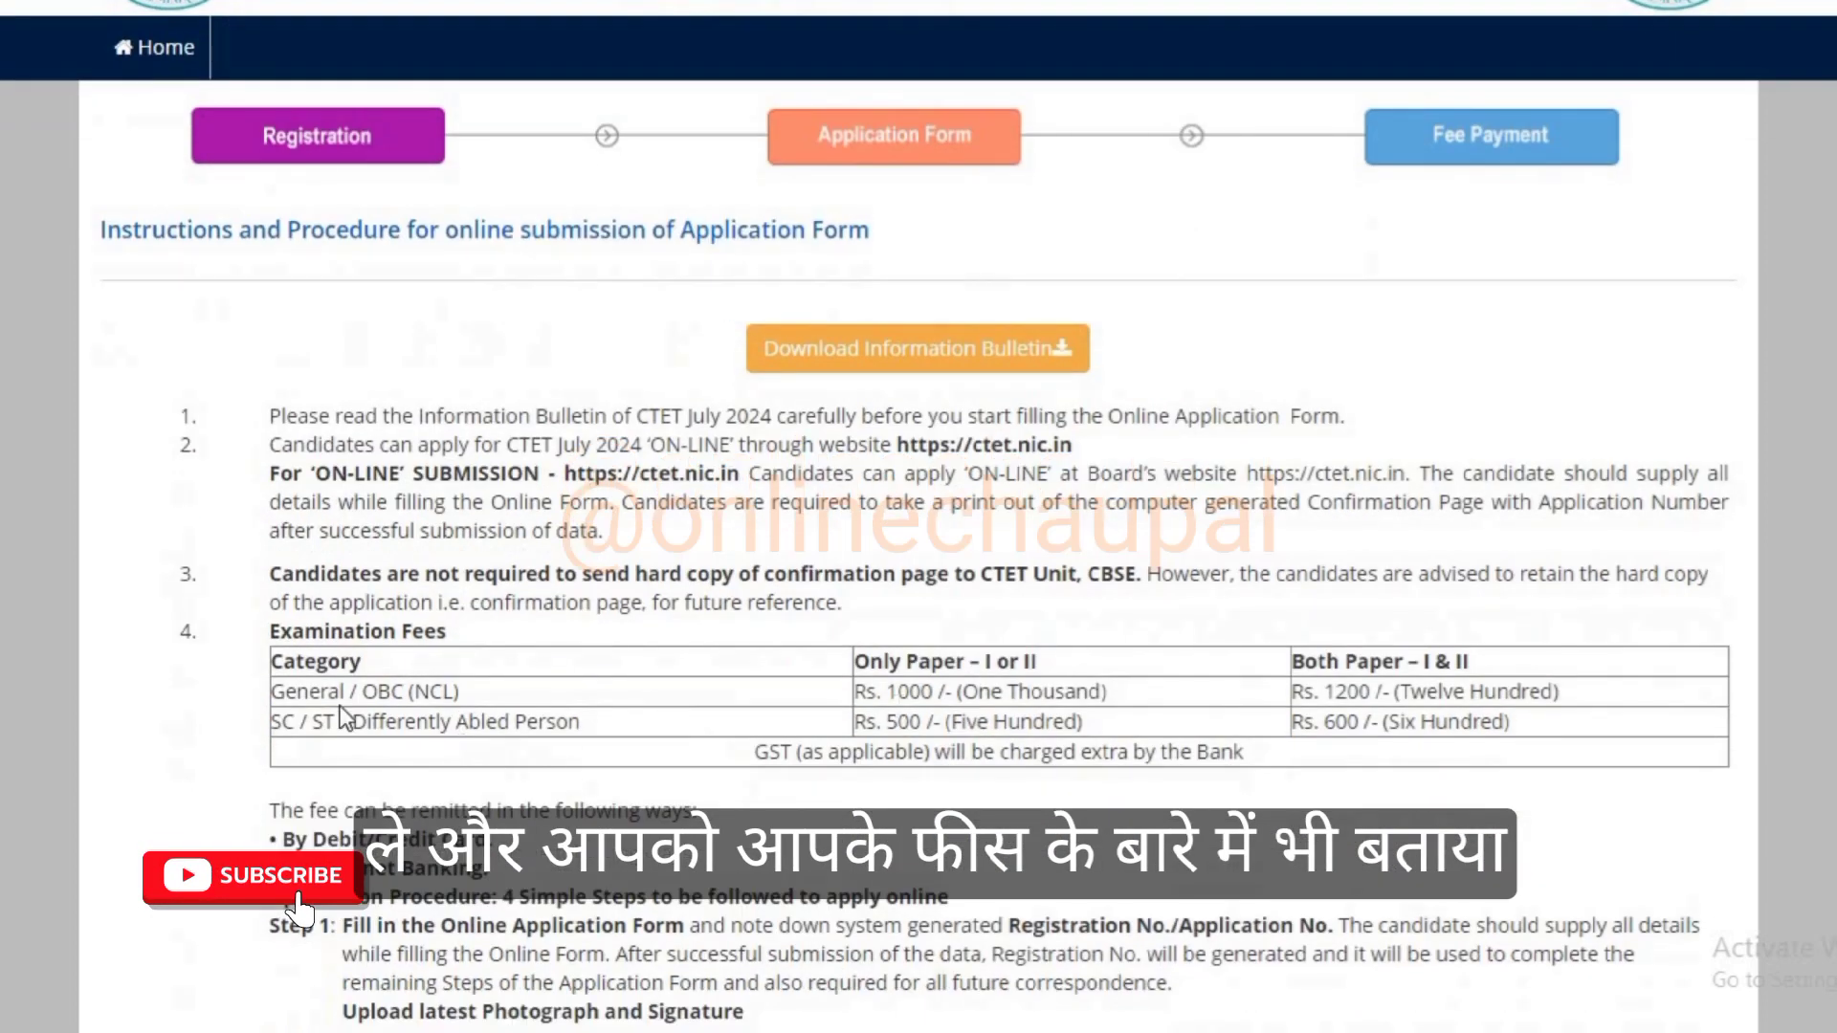
pyautogui.moveTo(272, 685); pyautogui.dragTo(1557, 717)
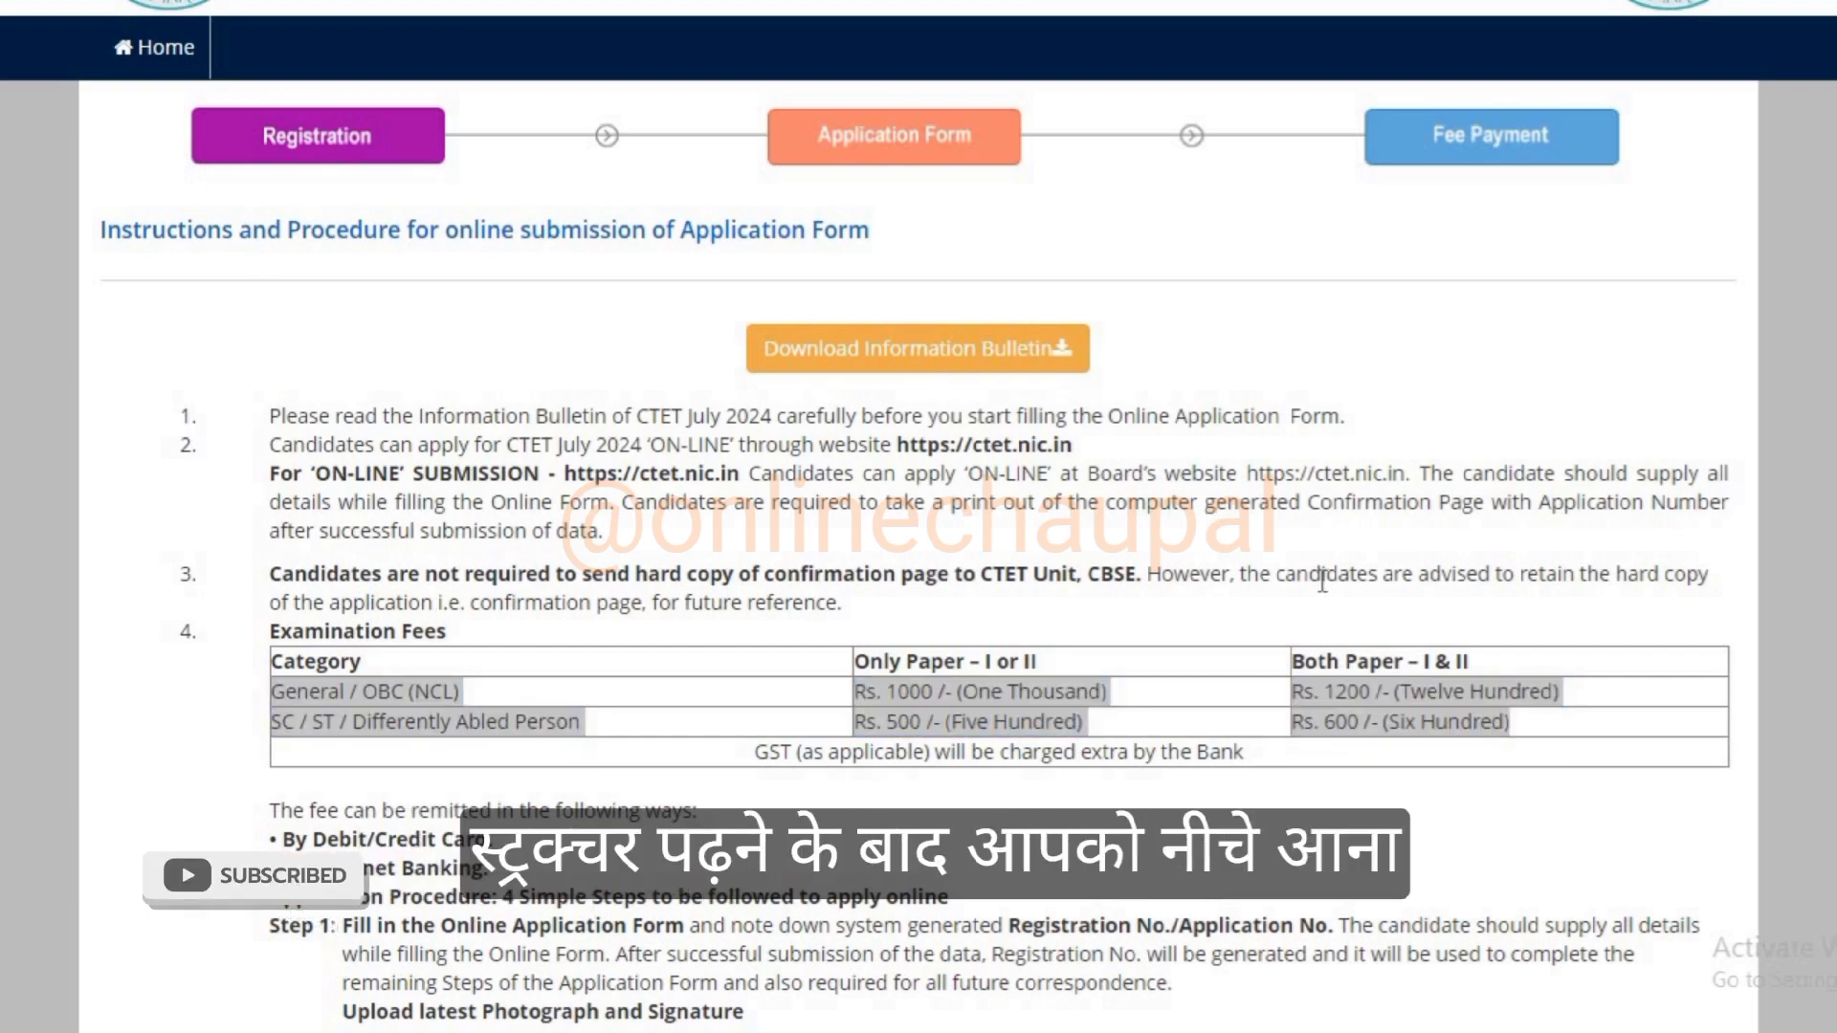
pyautogui.scroll(-14, 1322, 581)
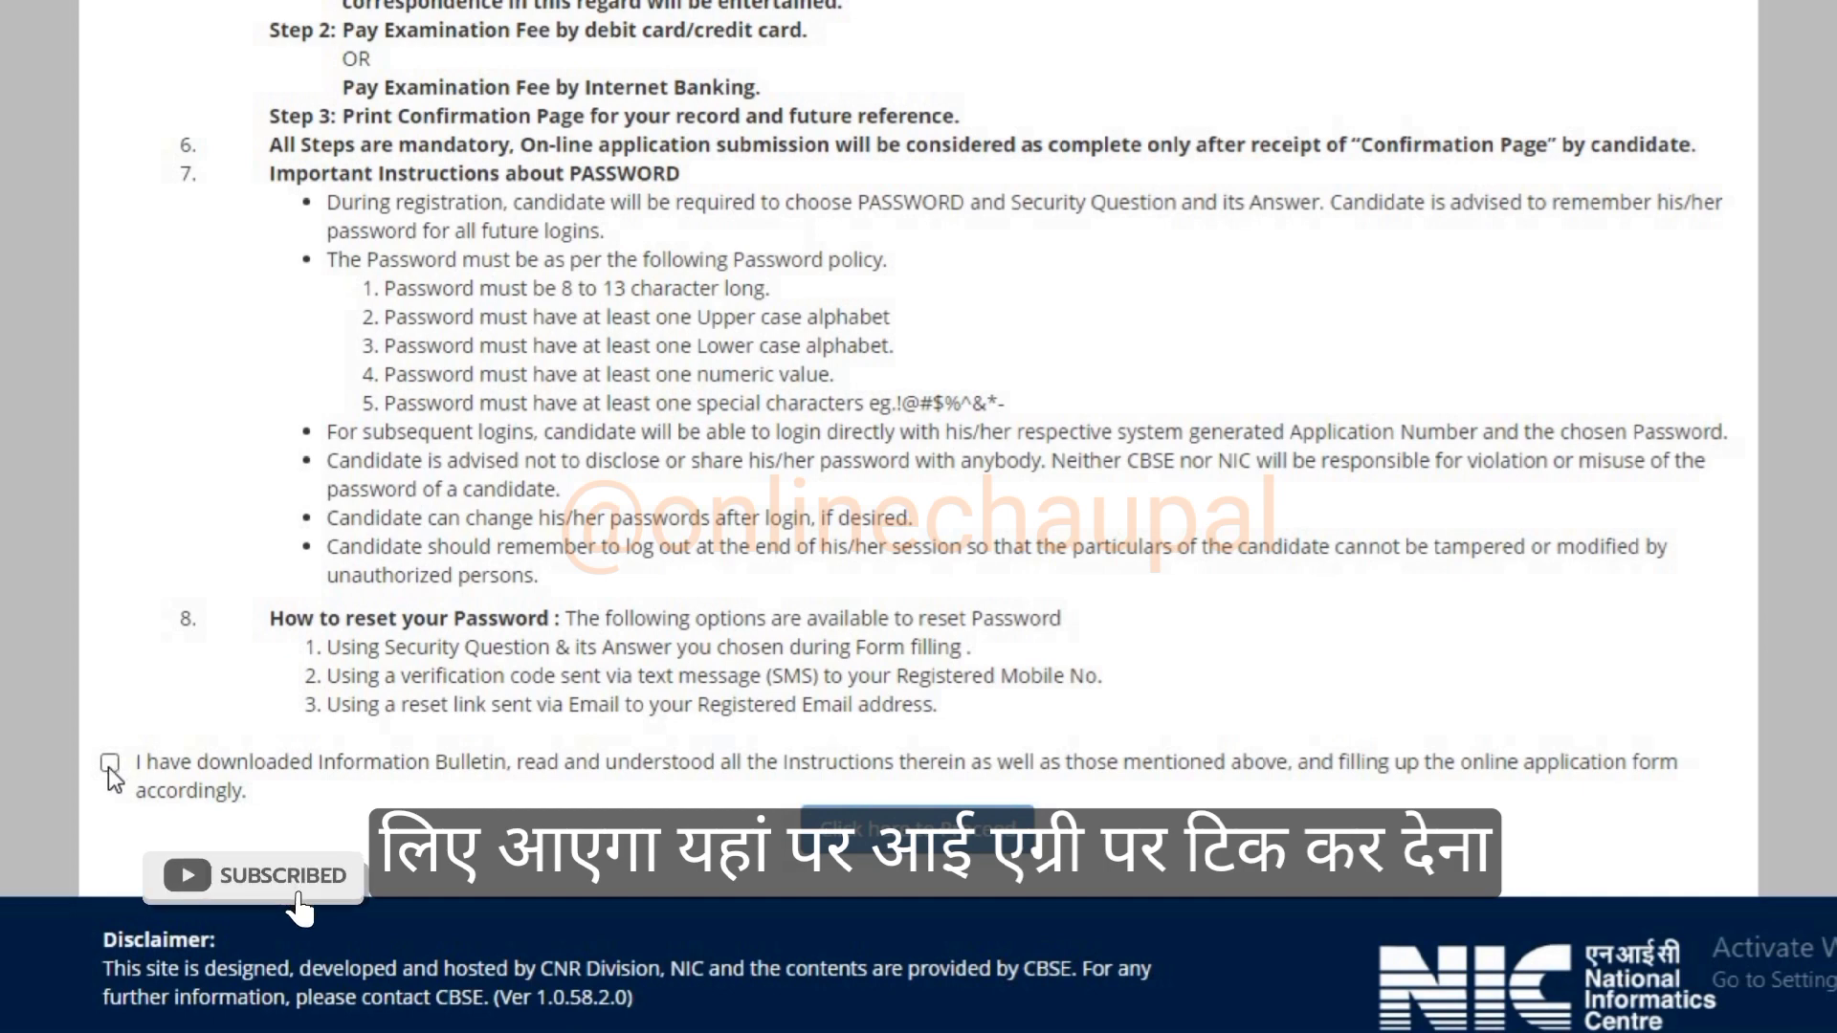
pyautogui.click(109, 763)
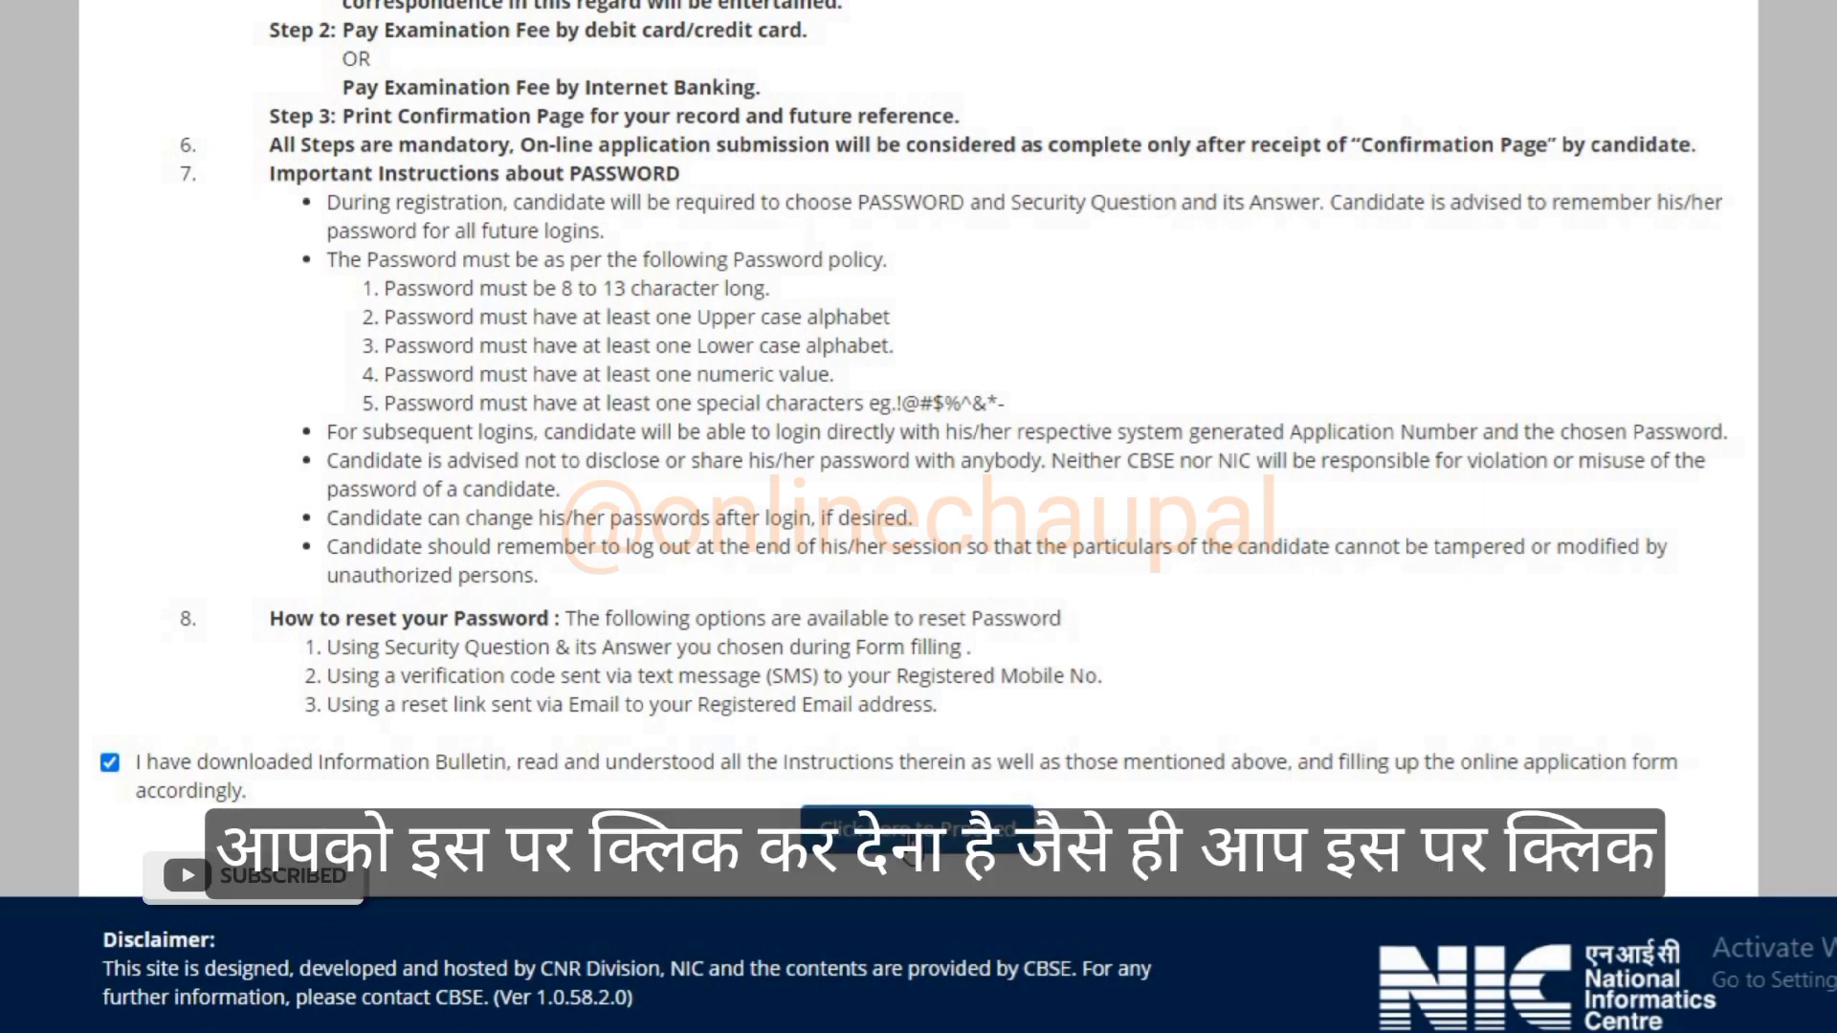
pyautogui.click(917, 829)
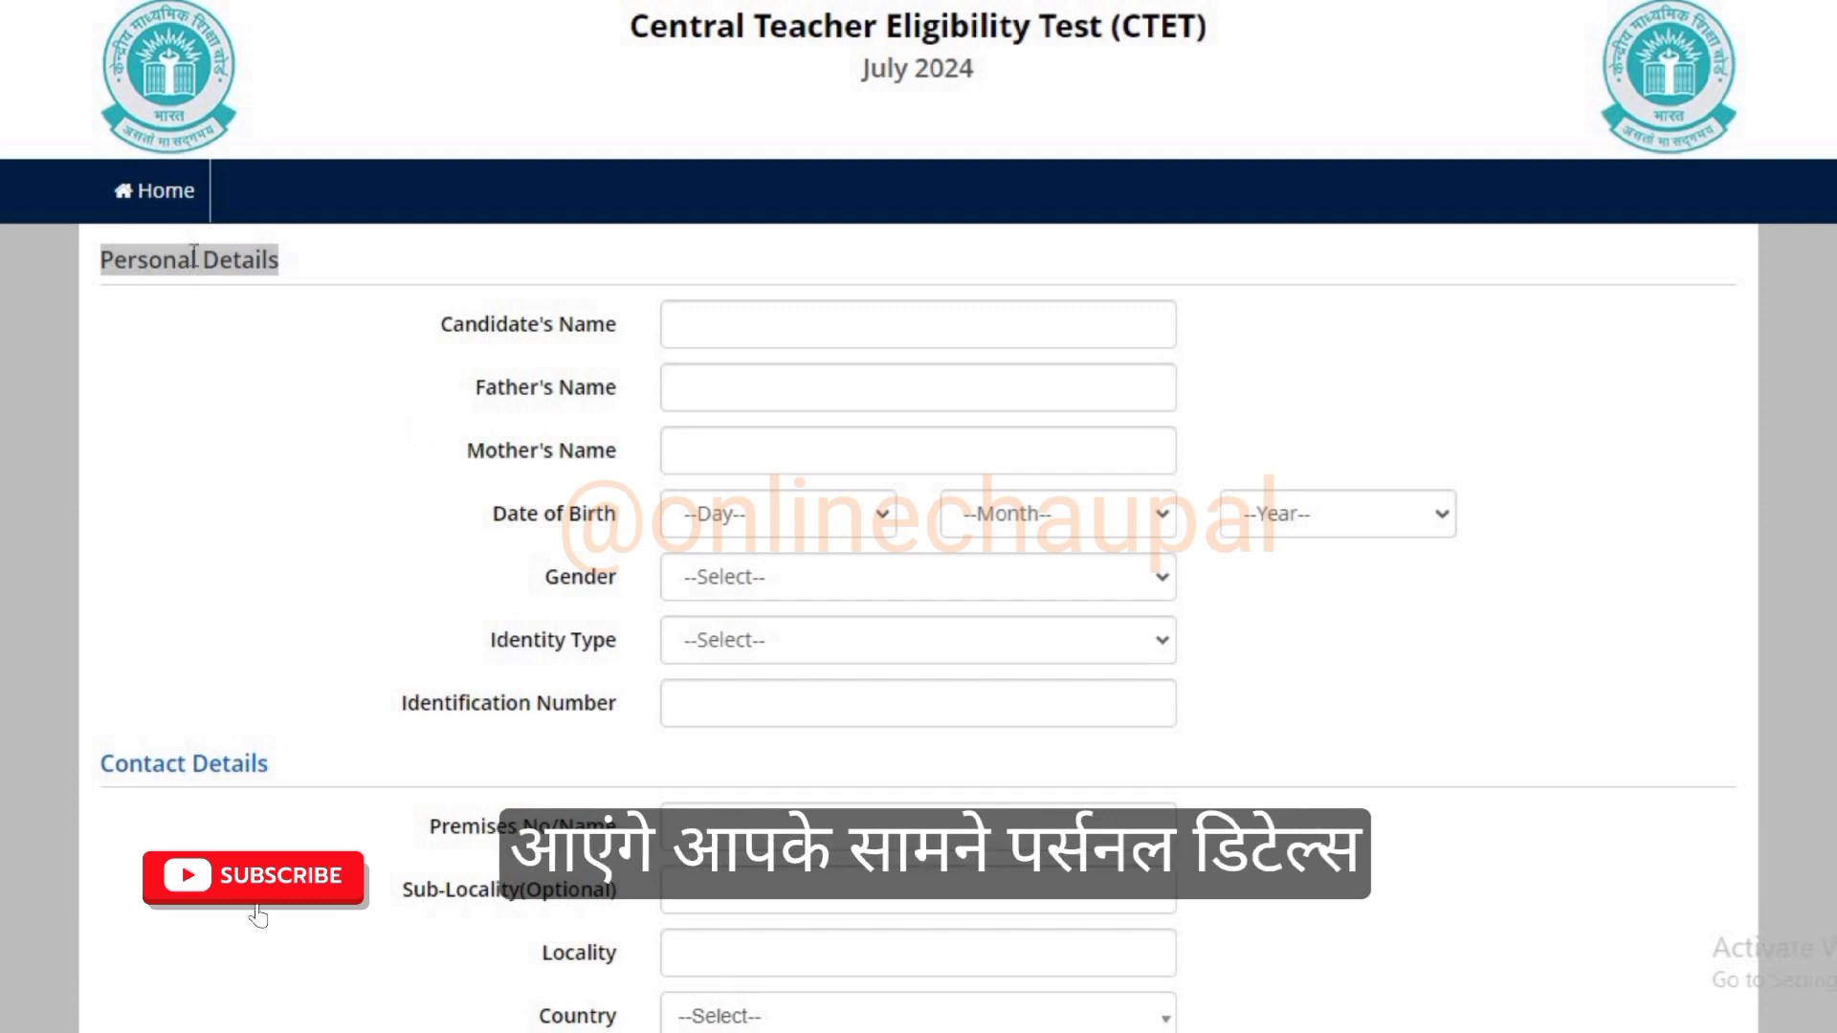
# Examine the candidate's, father's and mother's name fields in the Personal Details section without filling them in.
pyautogui.moveTo(279, 268); pyautogui.dragTo(101, 273)
pyautogui.click(429, 352)
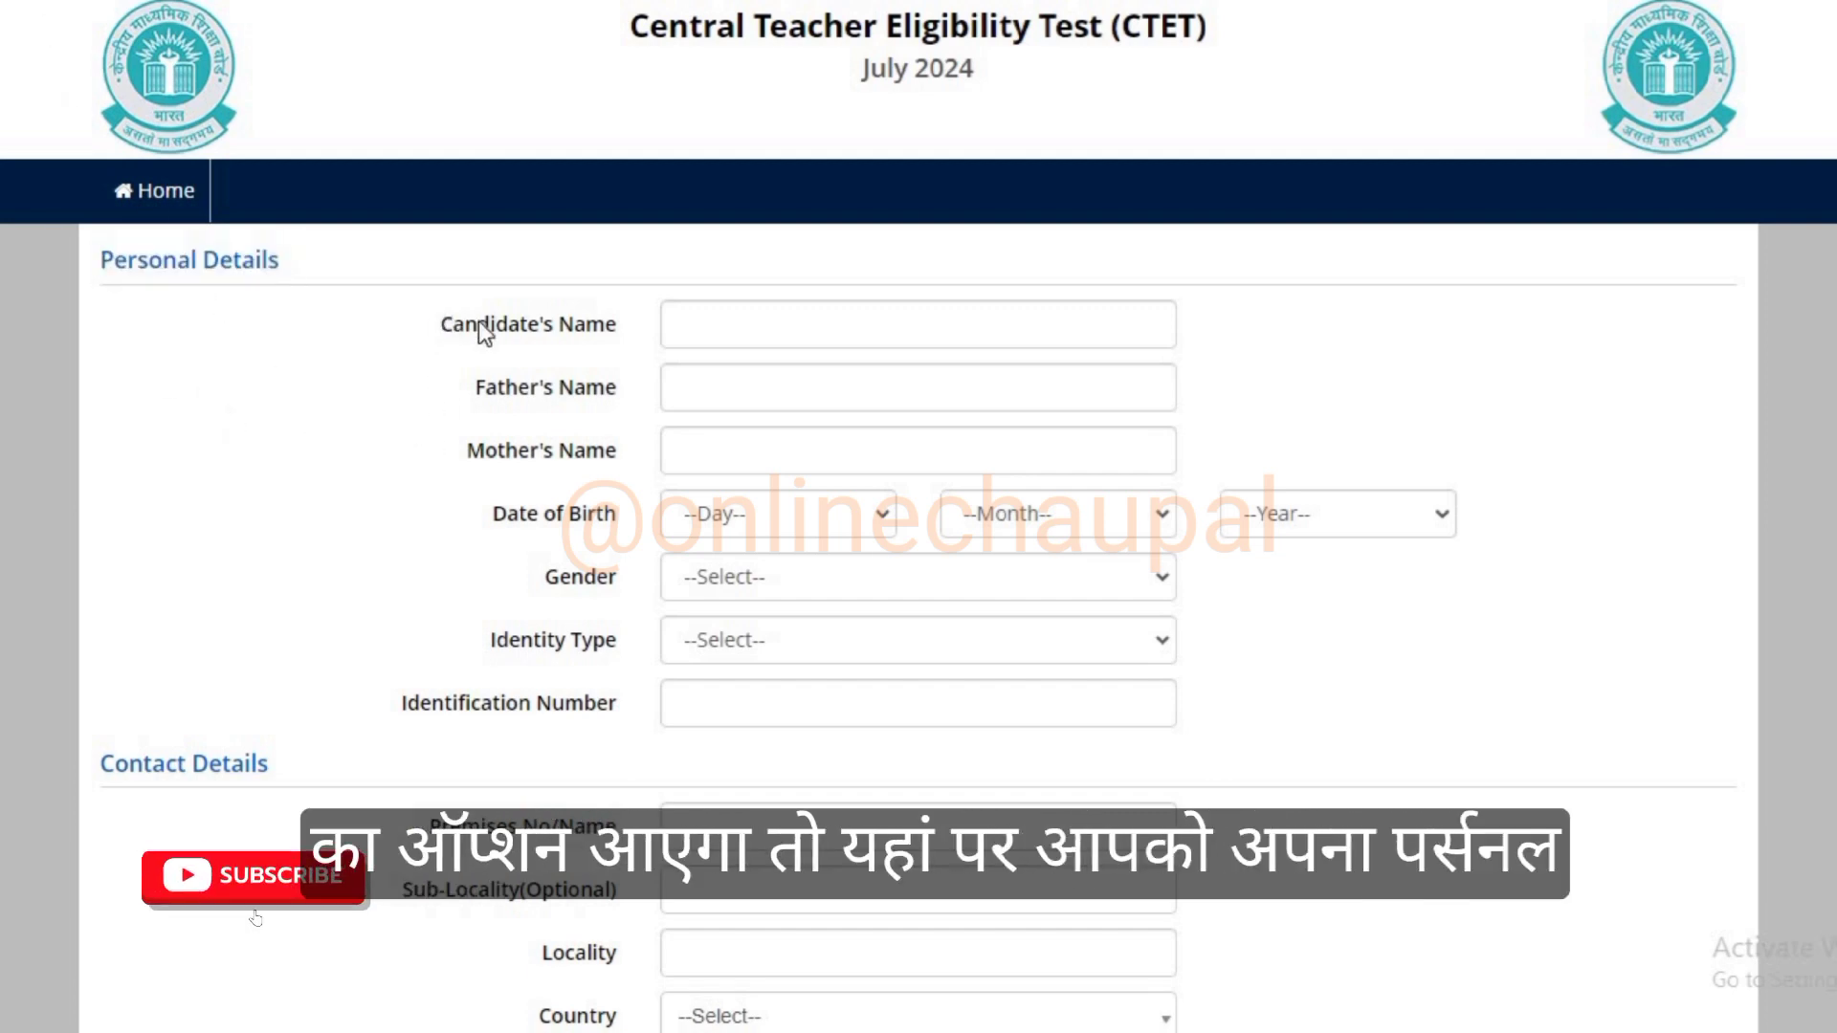
pyautogui.moveTo(453, 324); pyautogui.dragTo(563, 517)
pyautogui.click(409, 513)
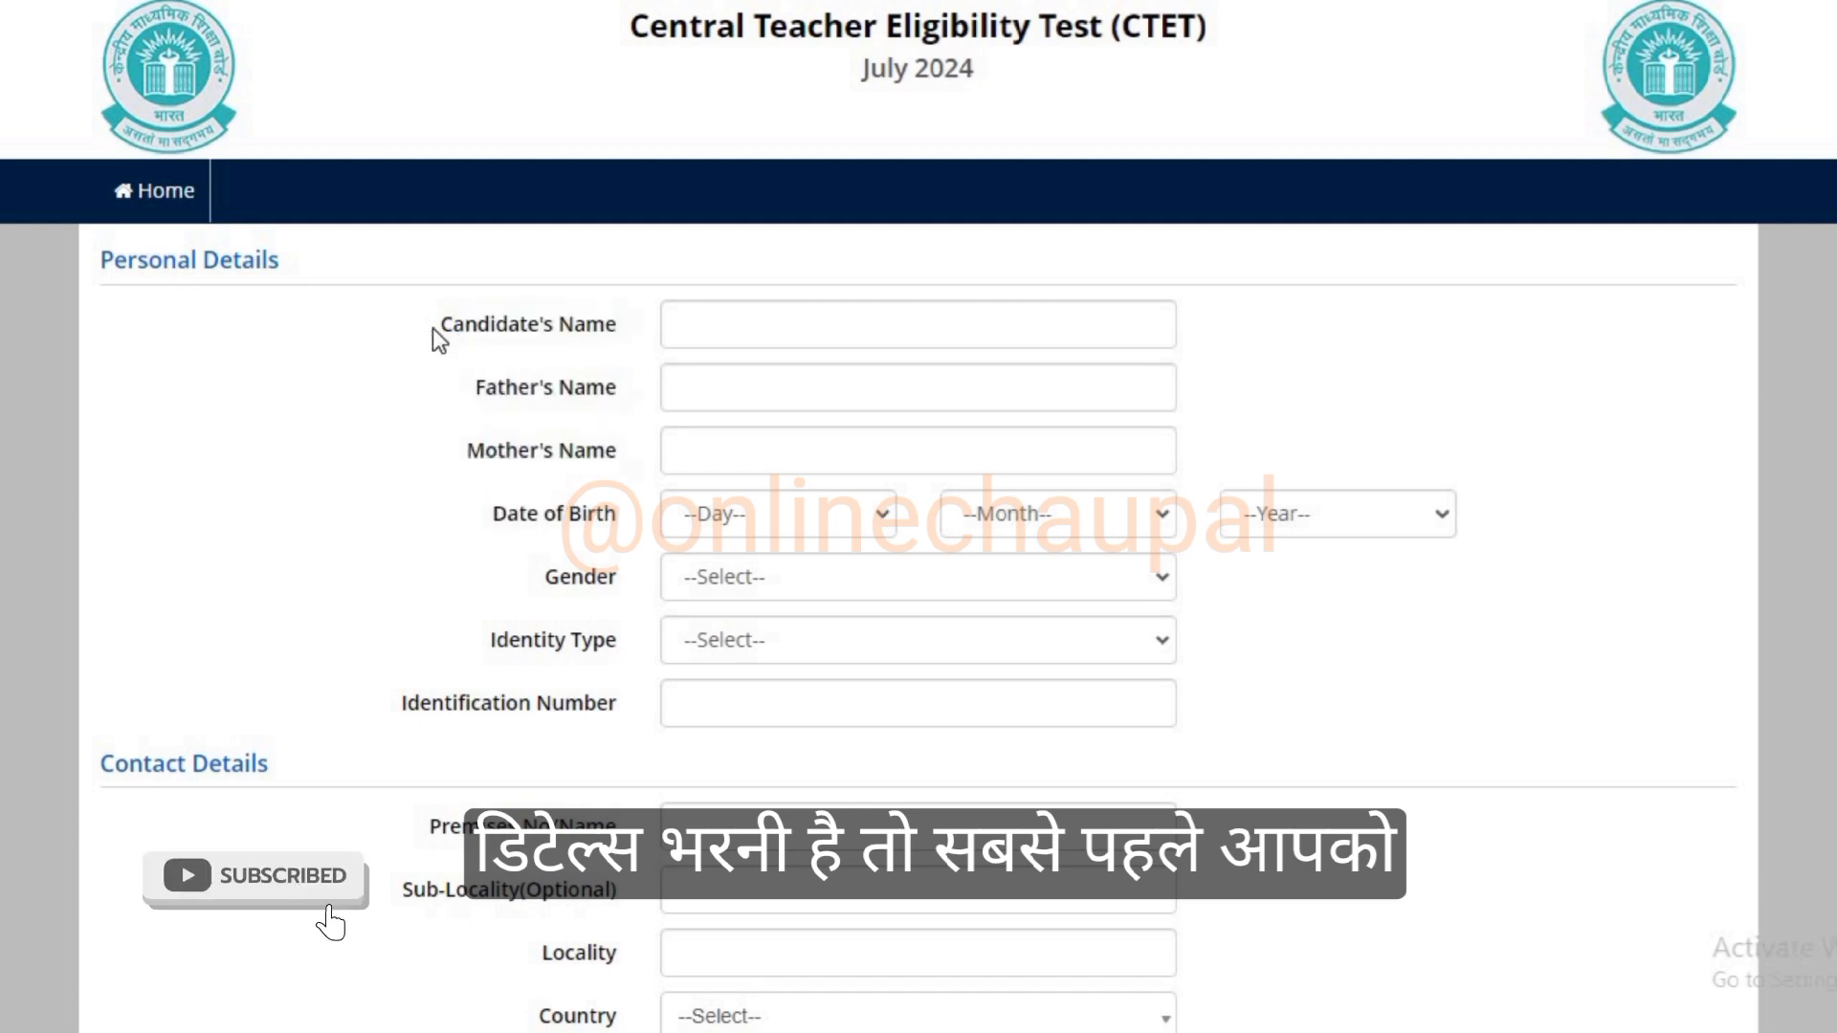
pyautogui.moveTo(433, 329); pyautogui.dragTo(615, 326)
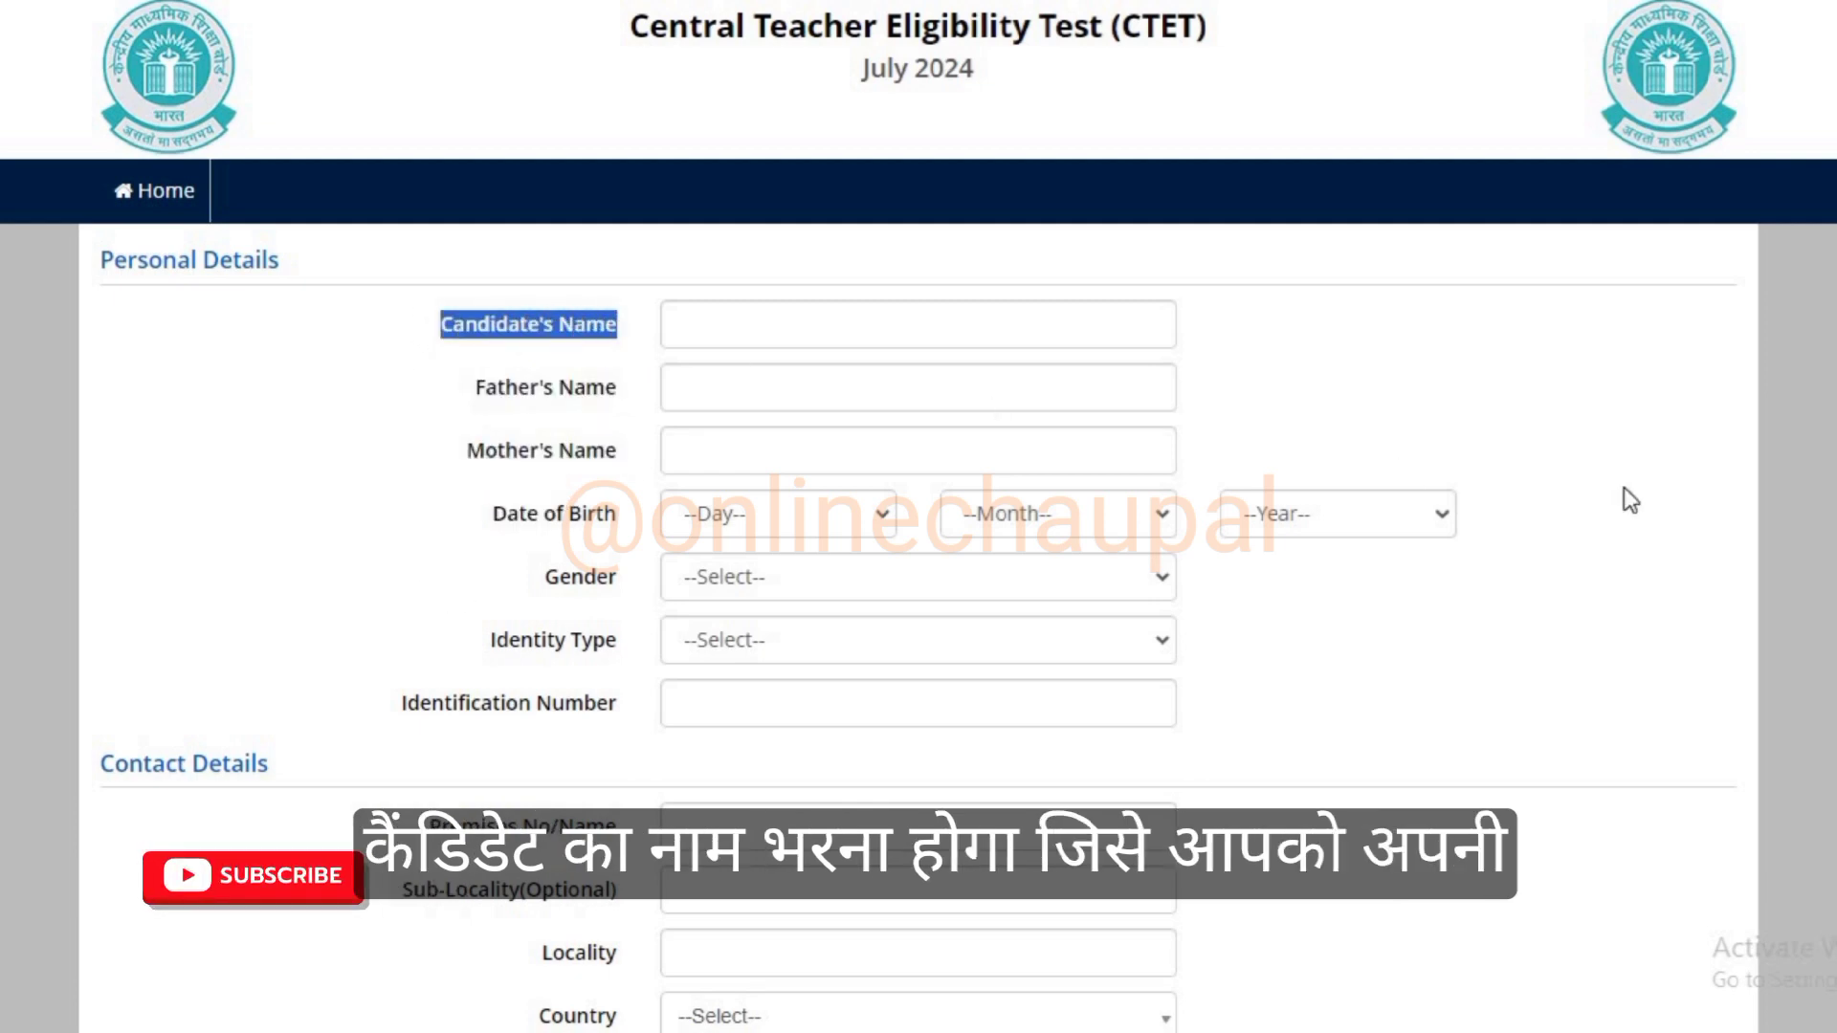
pyautogui.click(1525, 398)
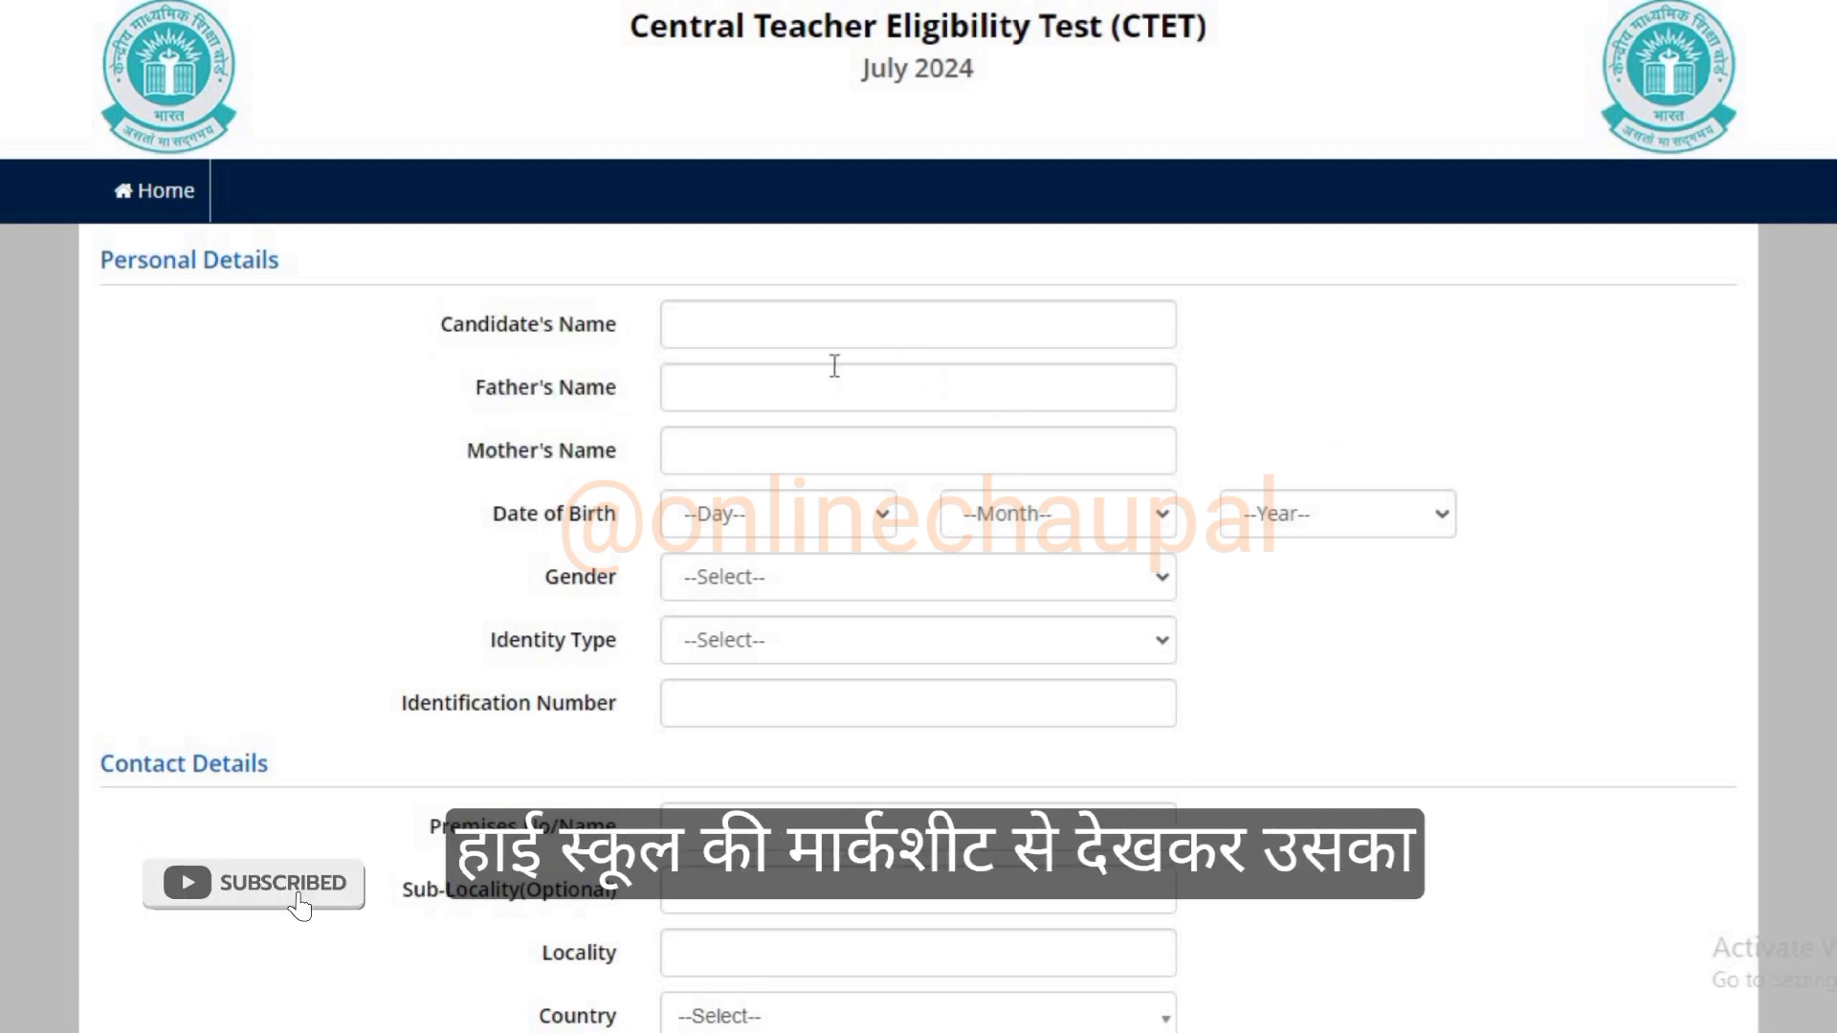
pyautogui.moveTo(437, 331); pyautogui.dragTo(555, 348)
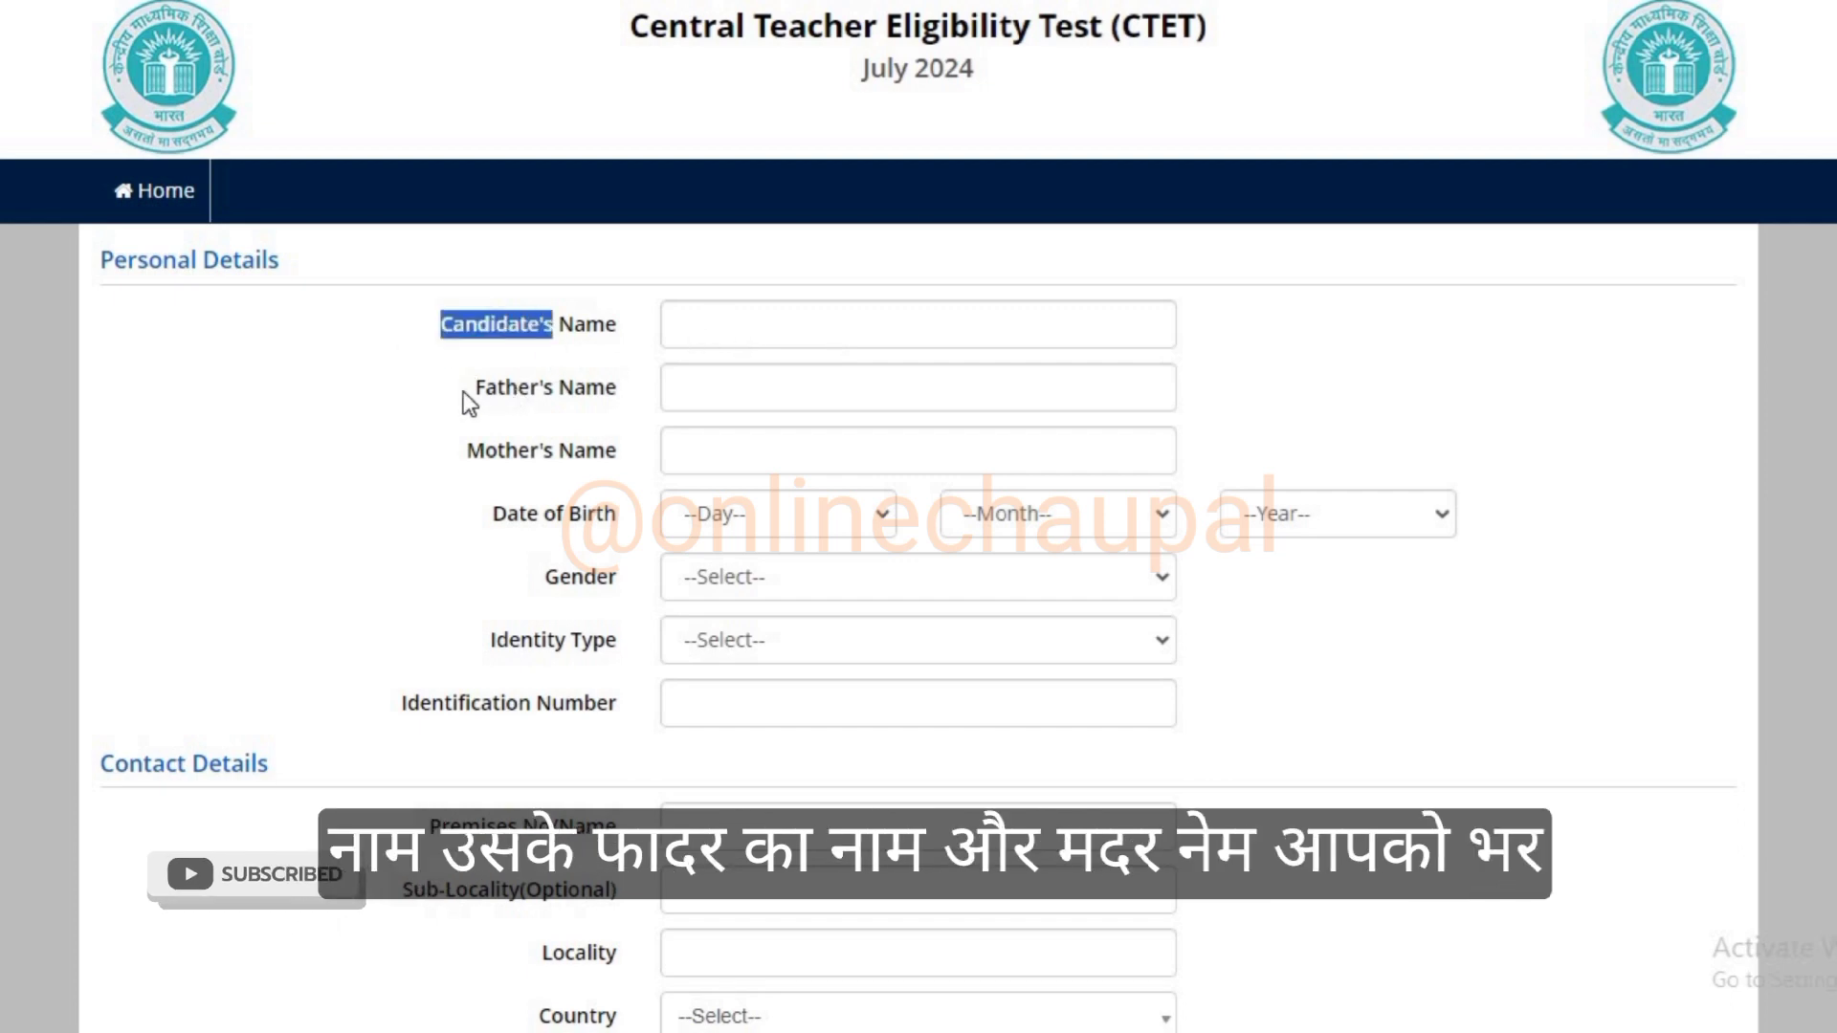
pyautogui.moveTo(470, 390); pyautogui.dragTo(585, 397)
pyautogui.moveTo(467, 449); pyautogui.dragTo(617, 463)
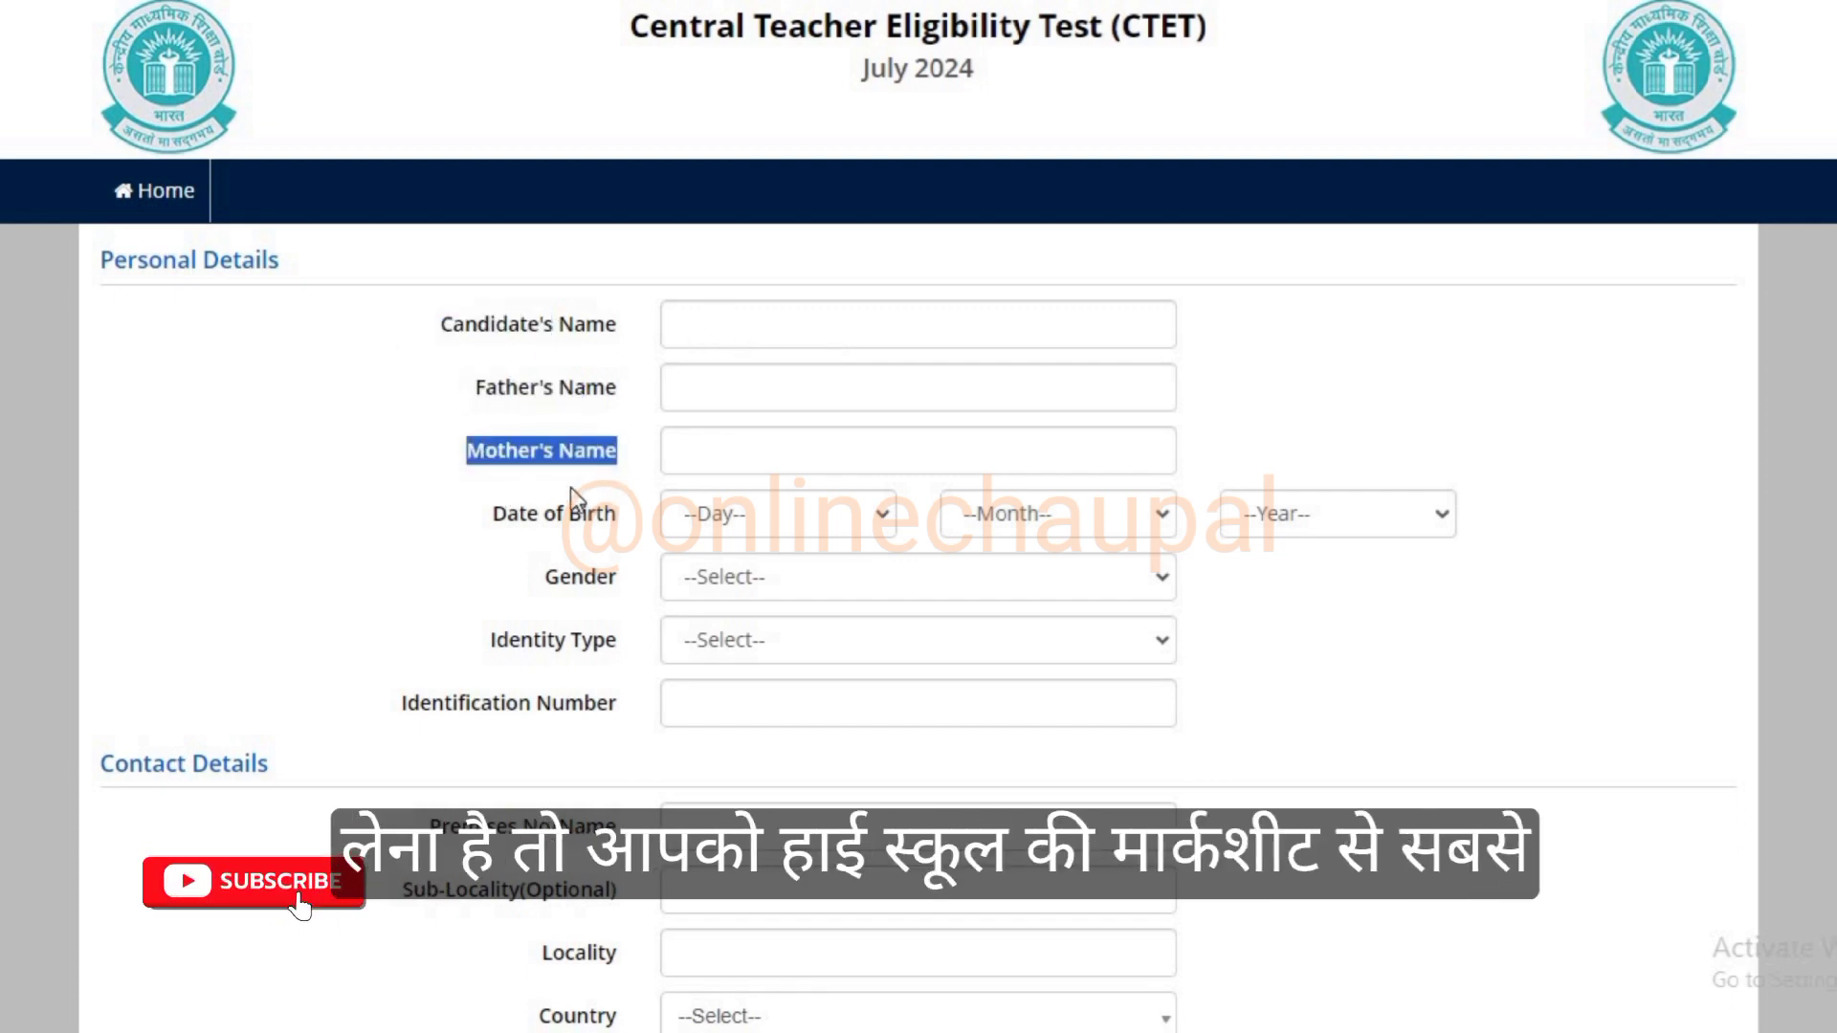
pyautogui.click(436, 480)
pyautogui.moveTo(455, 335); pyautogui.dragTo(680, 329)
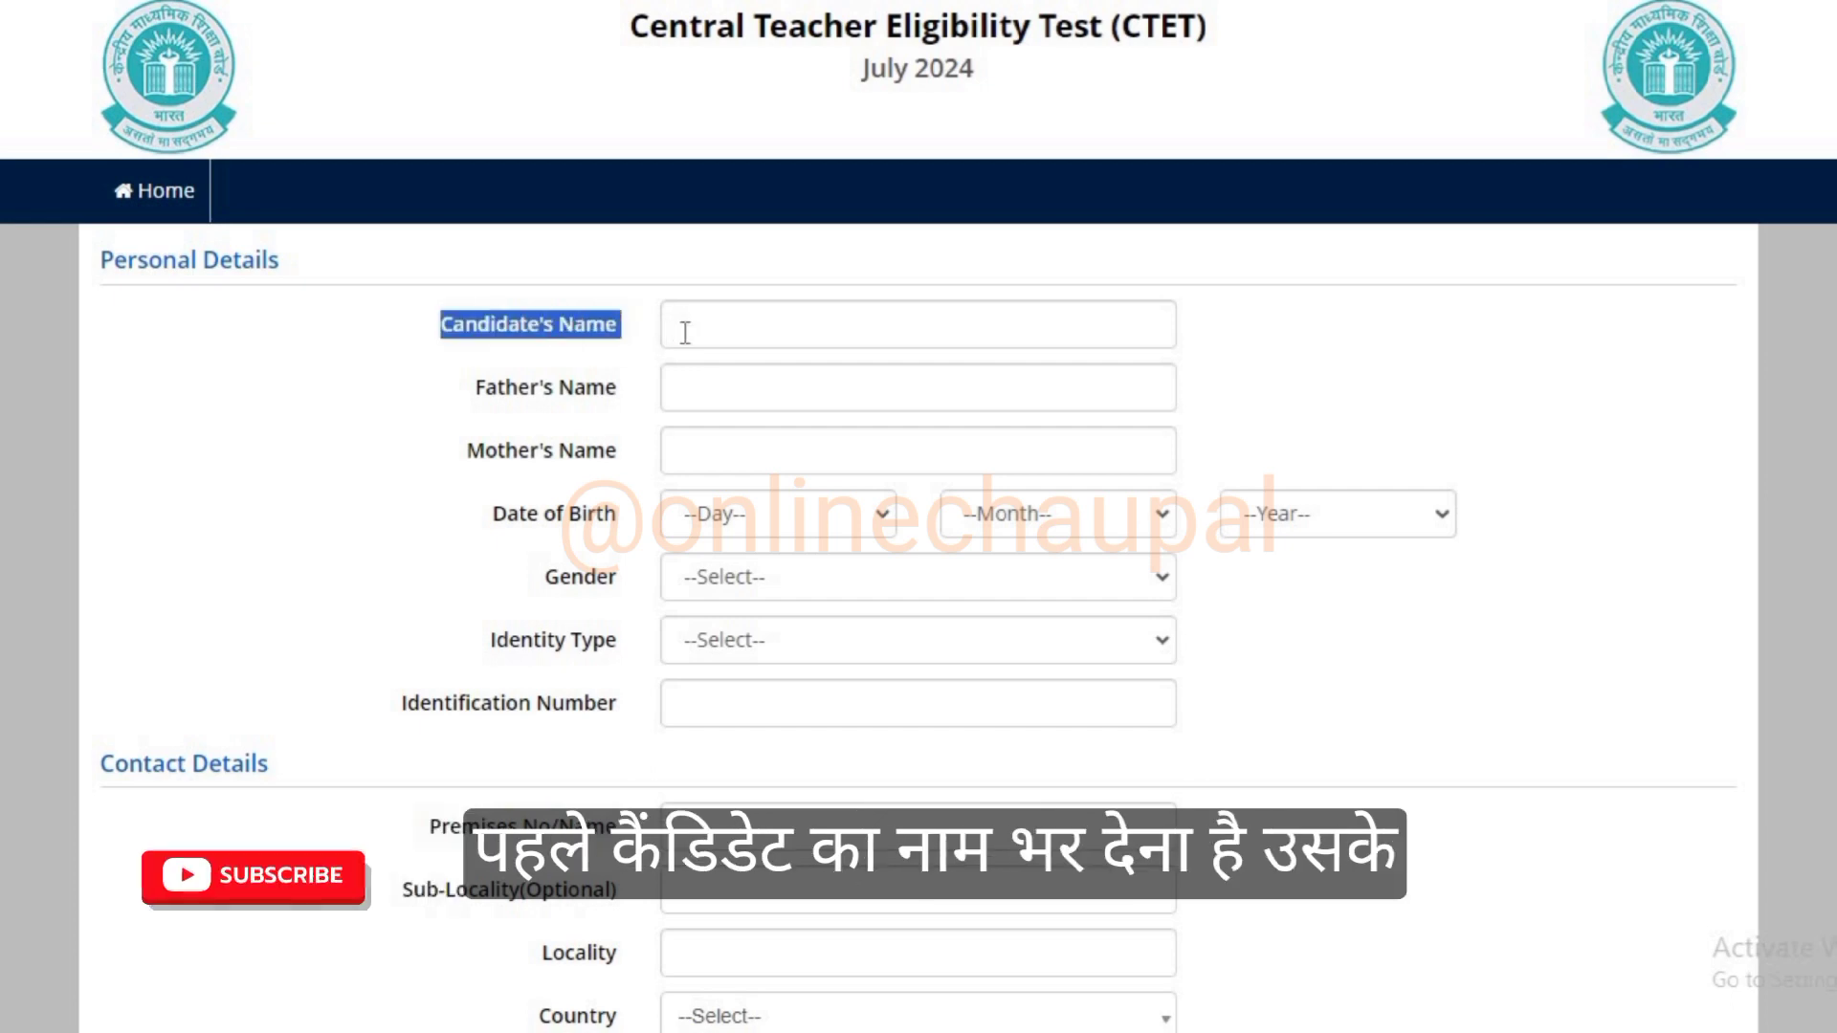
pyautogui.click(727, 320)
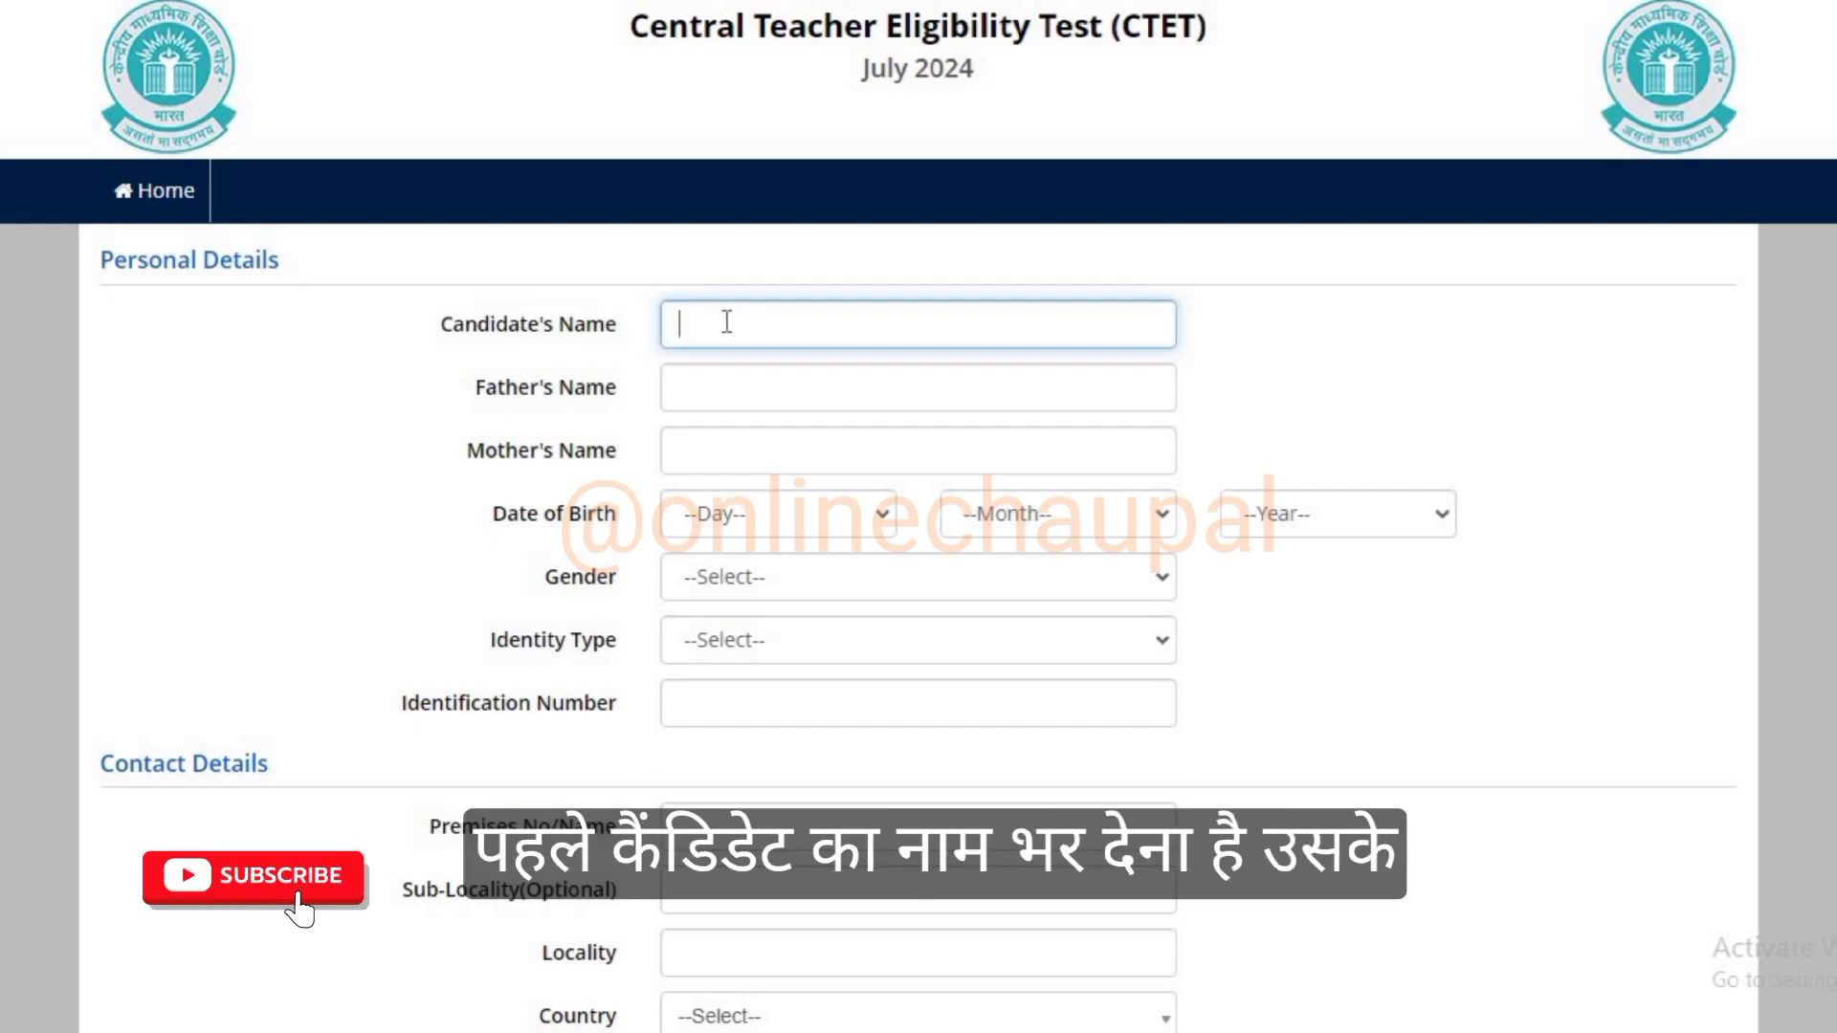
pyautogui.moveTo(476, 388); pyautogui.dragTo(574, 402)
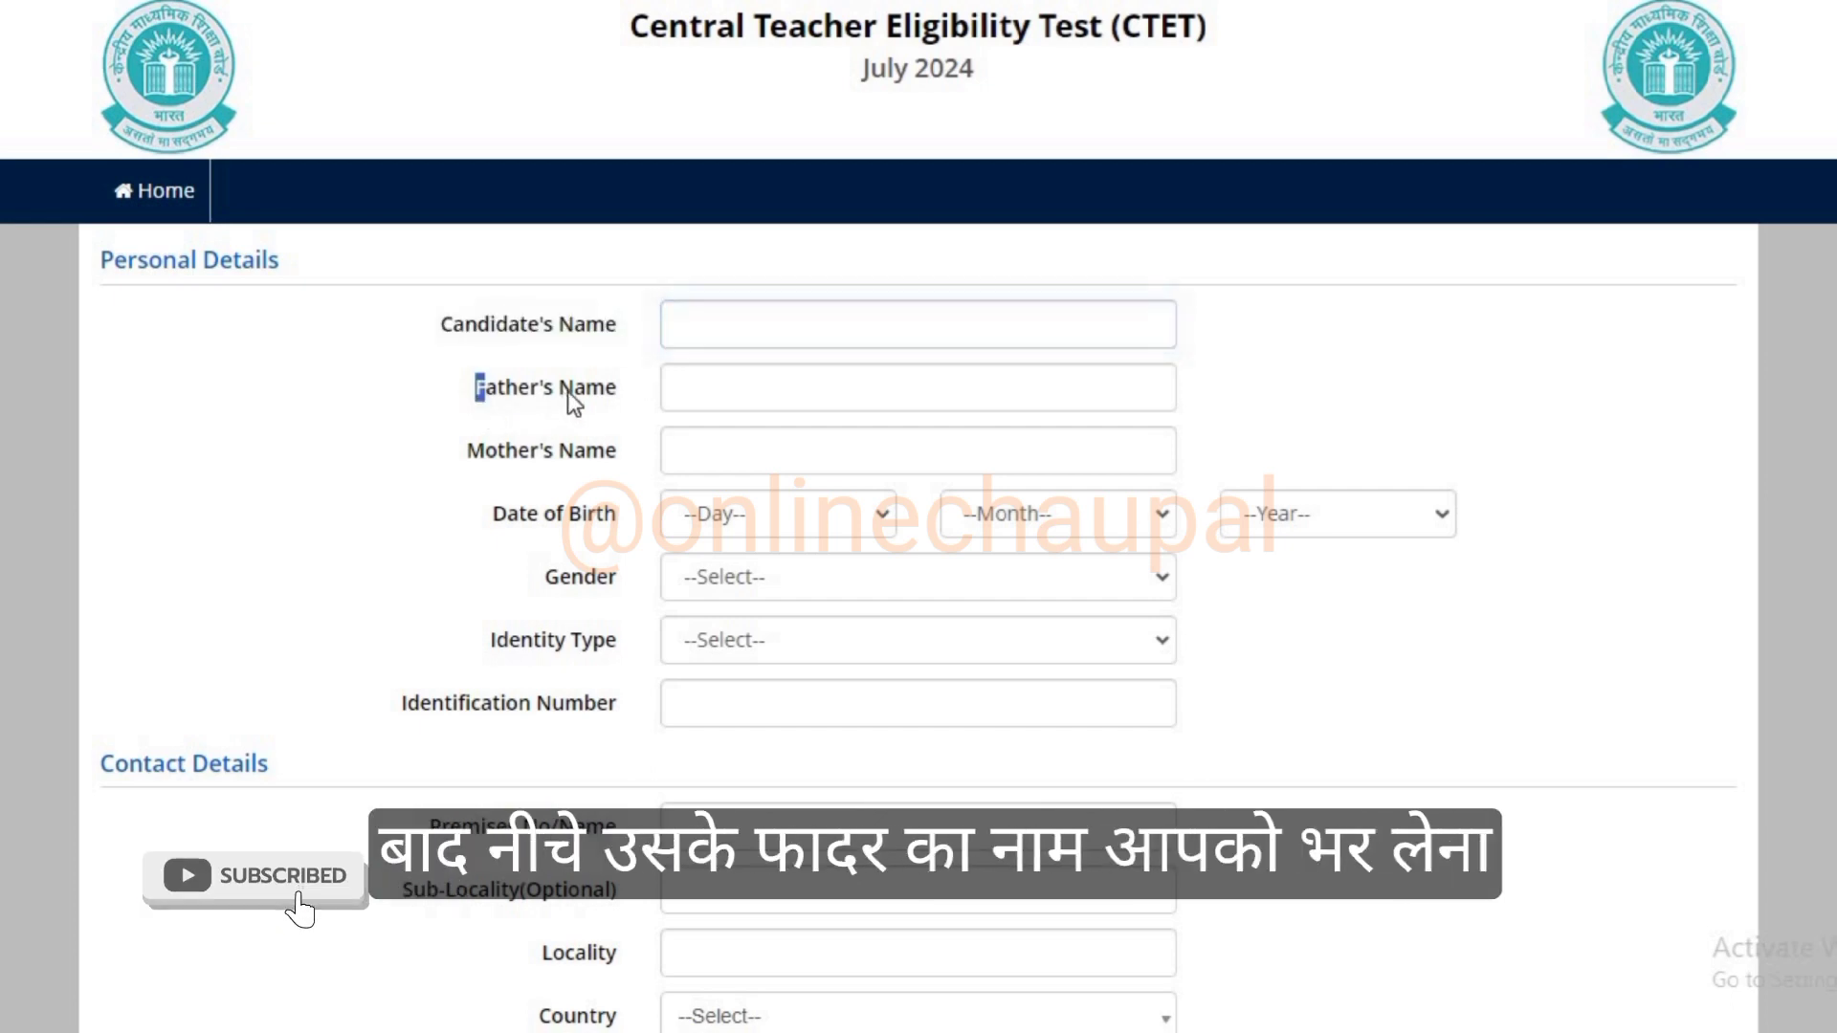
pyautogui.click(727, 391)
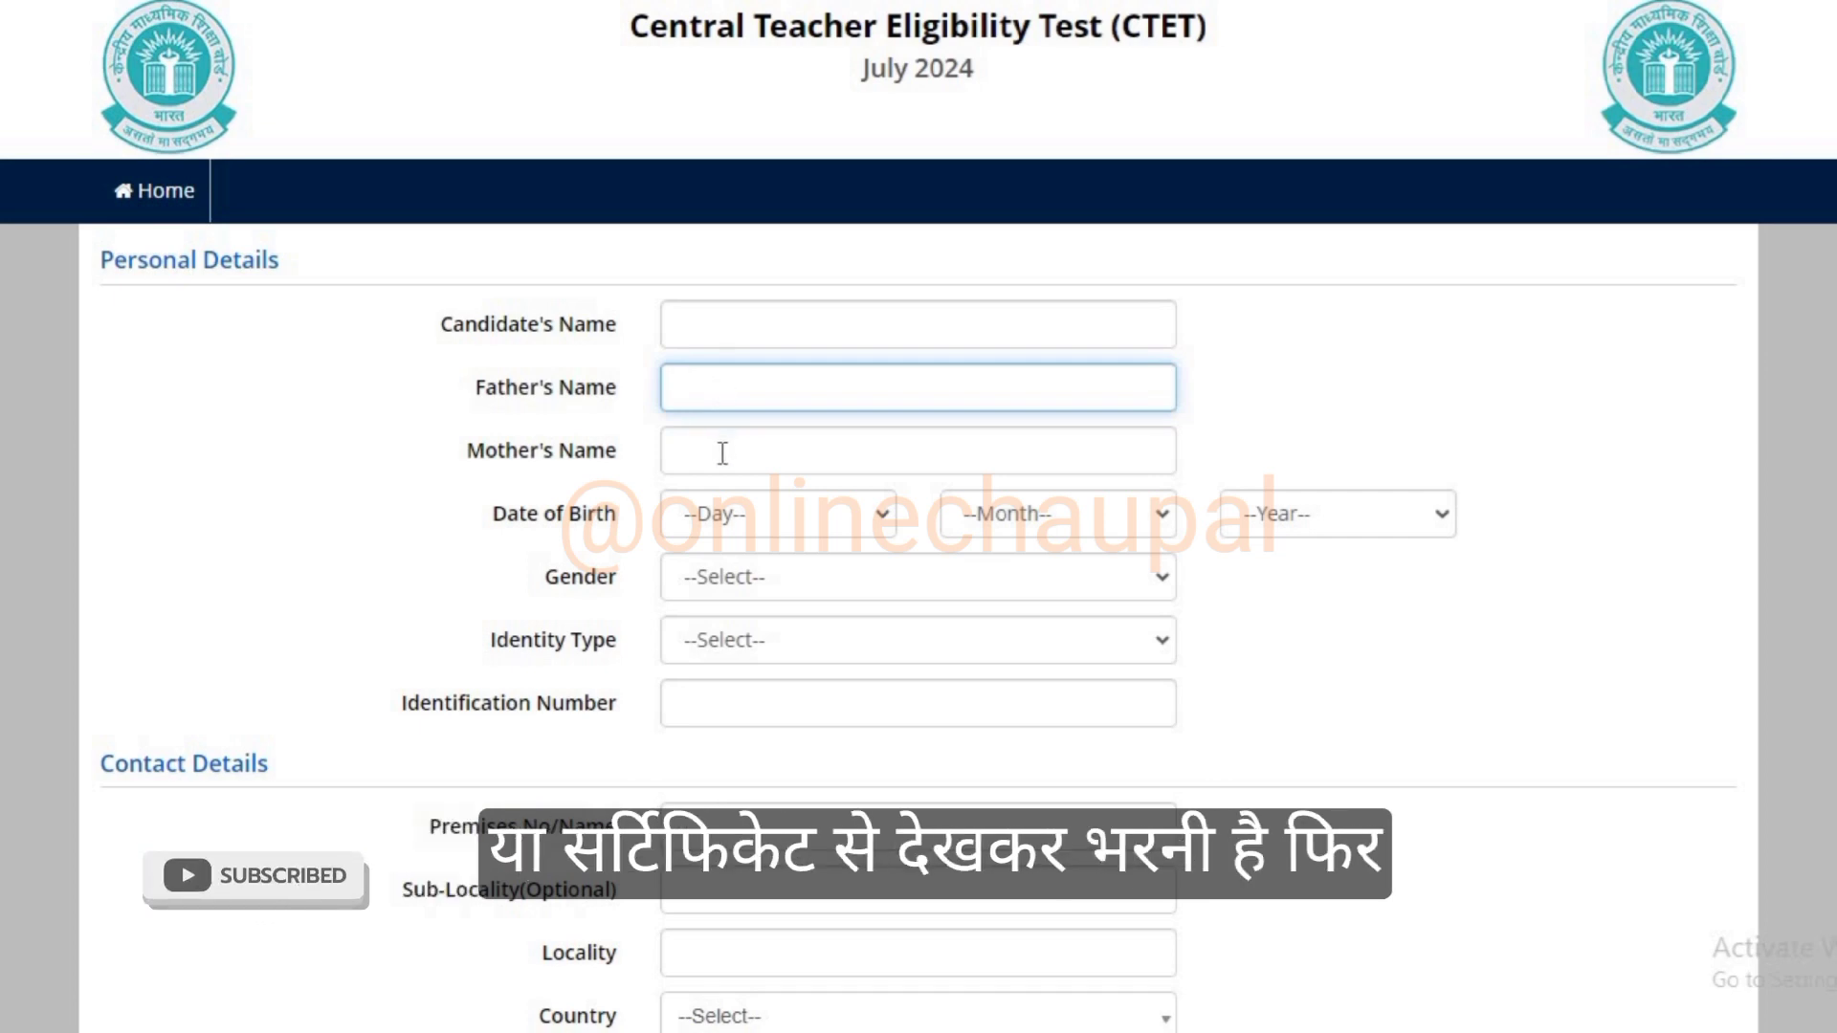
pyautogui.click(458, 457)
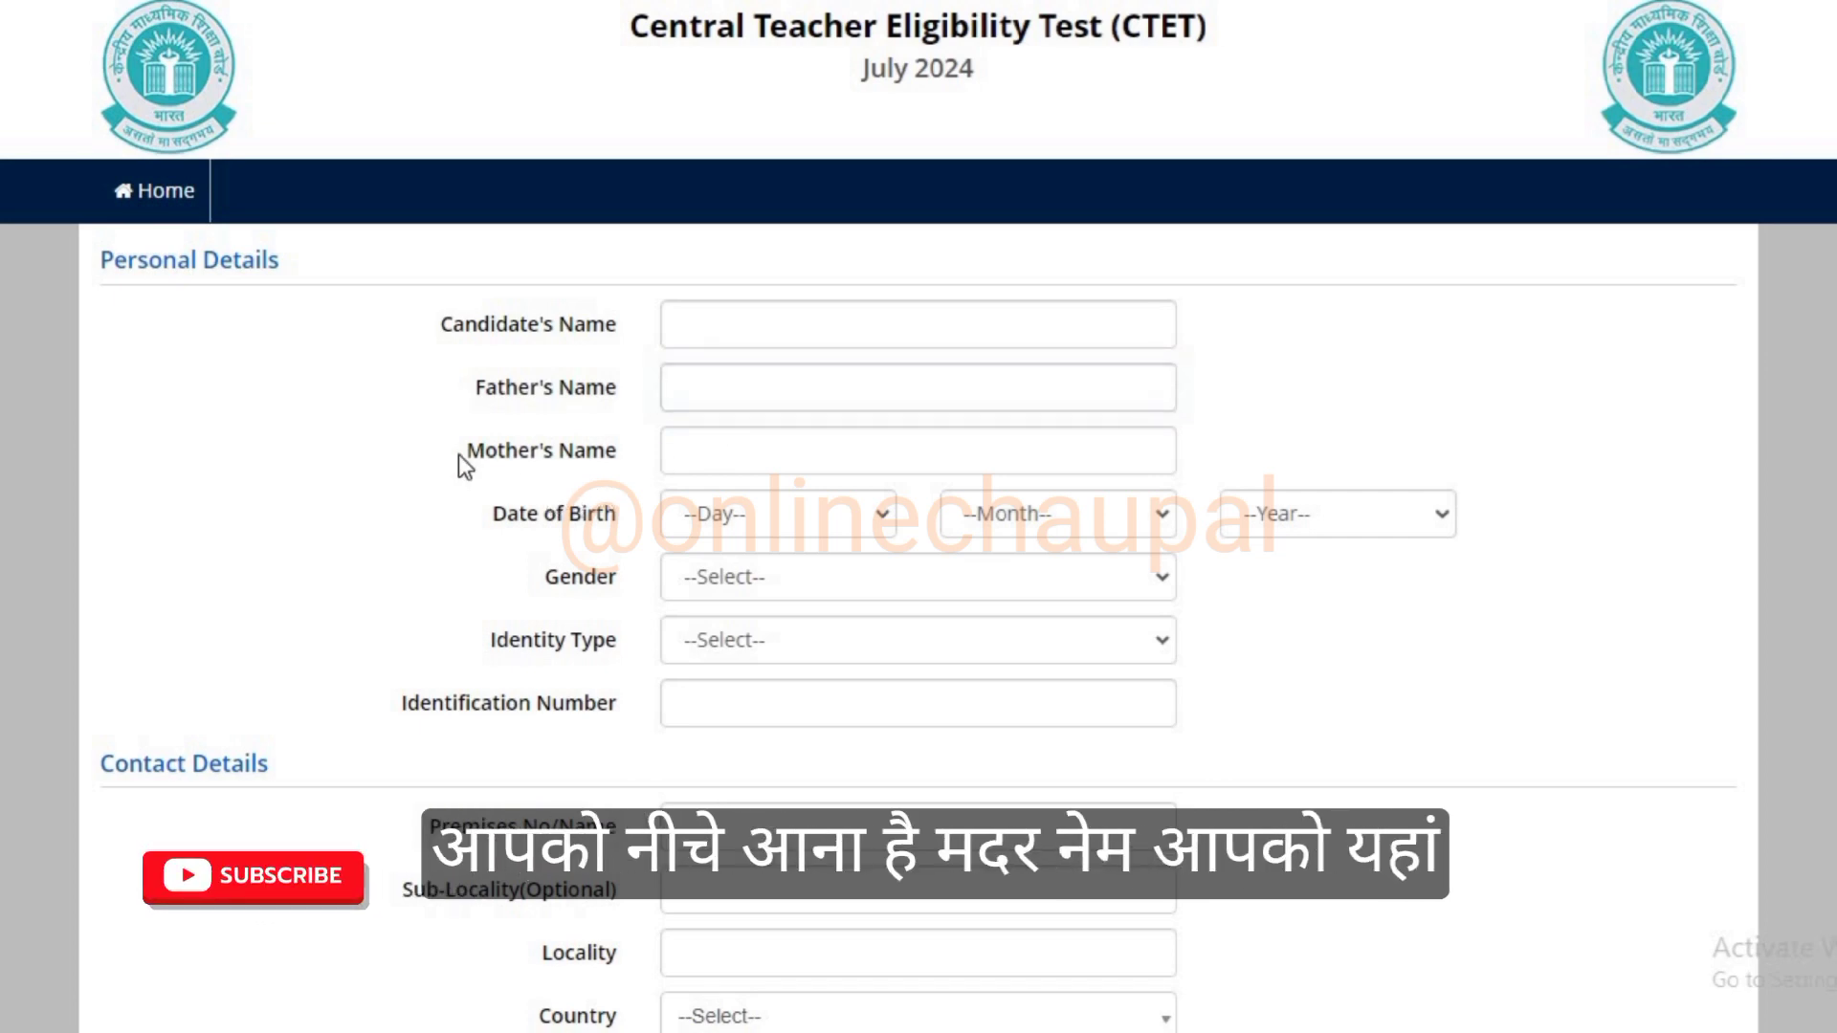
pyautogui.moveTo(605, 451); pyautogui.dragTo(618, 452)
pyautogui.click(708, 461)
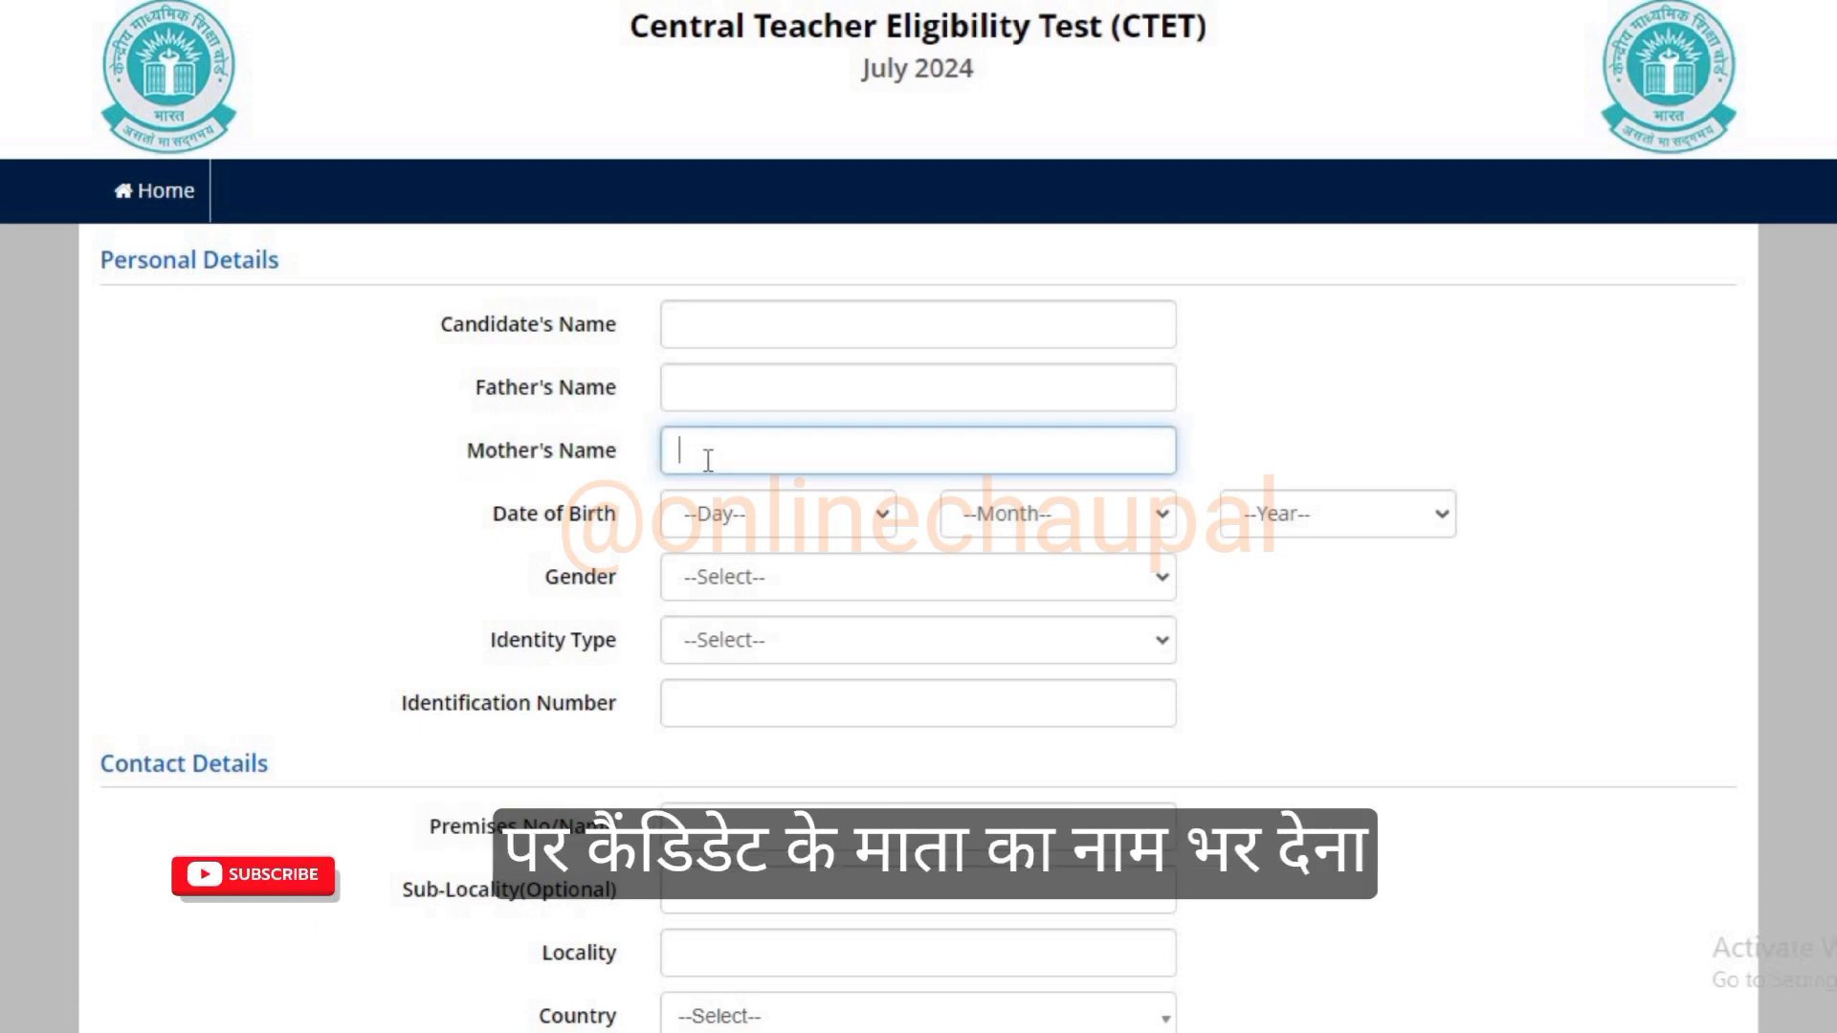
# Look at the date of birth fields and view the available month choices without selecting one.
pyautogui.click(513, 552)
pyautogui.moveTo(496, 513); pyautogui.dragTo(622, 521)
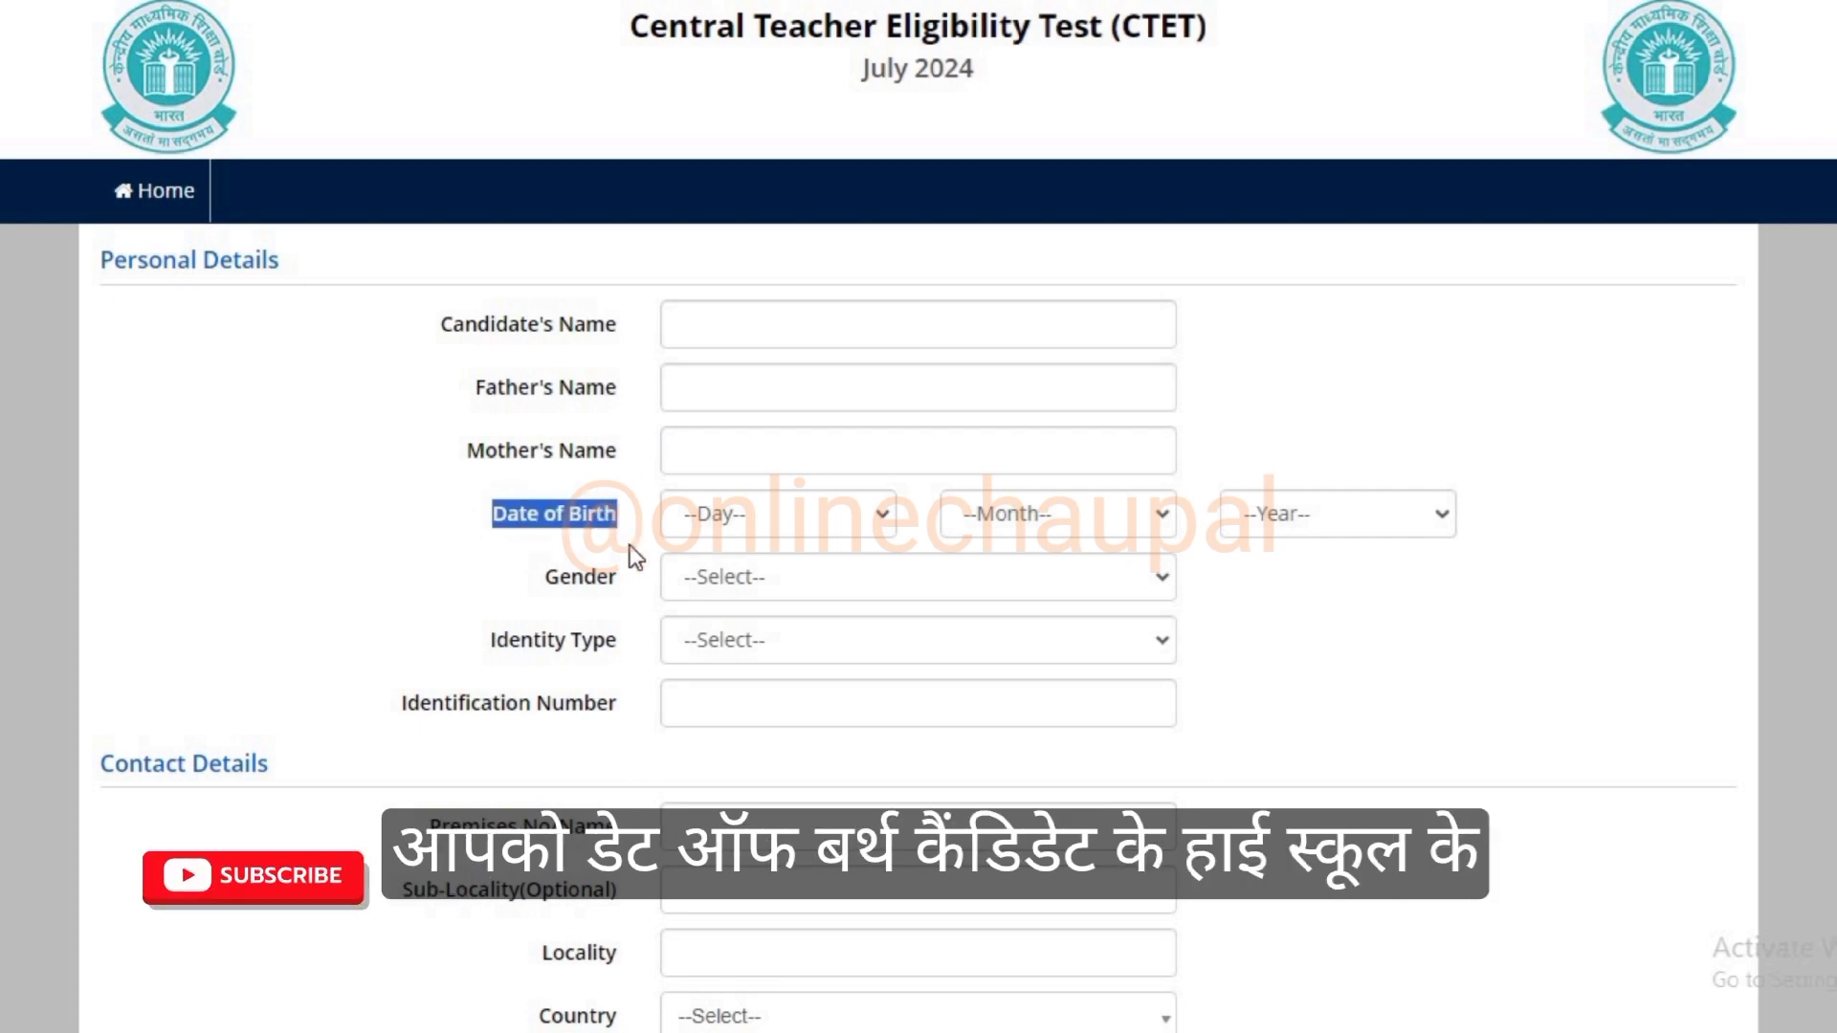
pyautogui.click(808, 526)
pyautogui.click(1041, 526)
pyautogui.click(1040, 526)
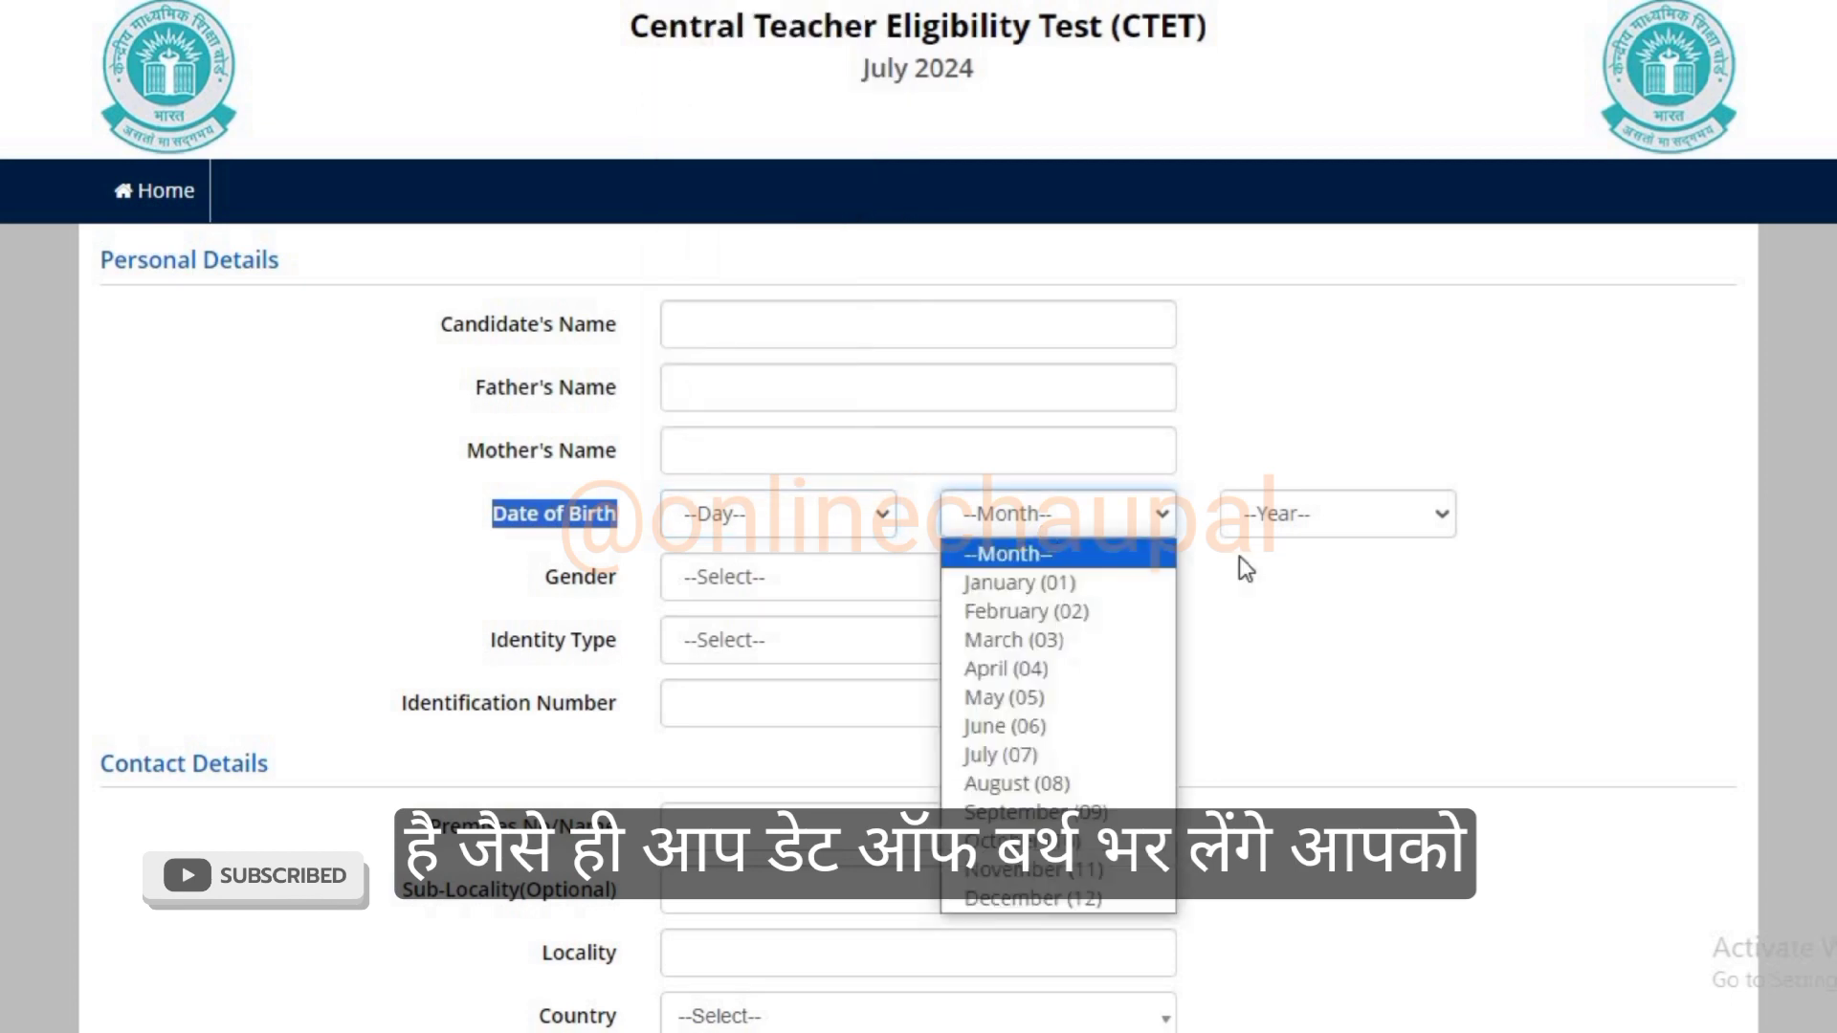
pyautogui.click(1240, 557)
# Set the candidate's gender to Female in the Personal Details section.
pyautogui.moveTo(536, 589); pyautogui.dragTo(620, 593)
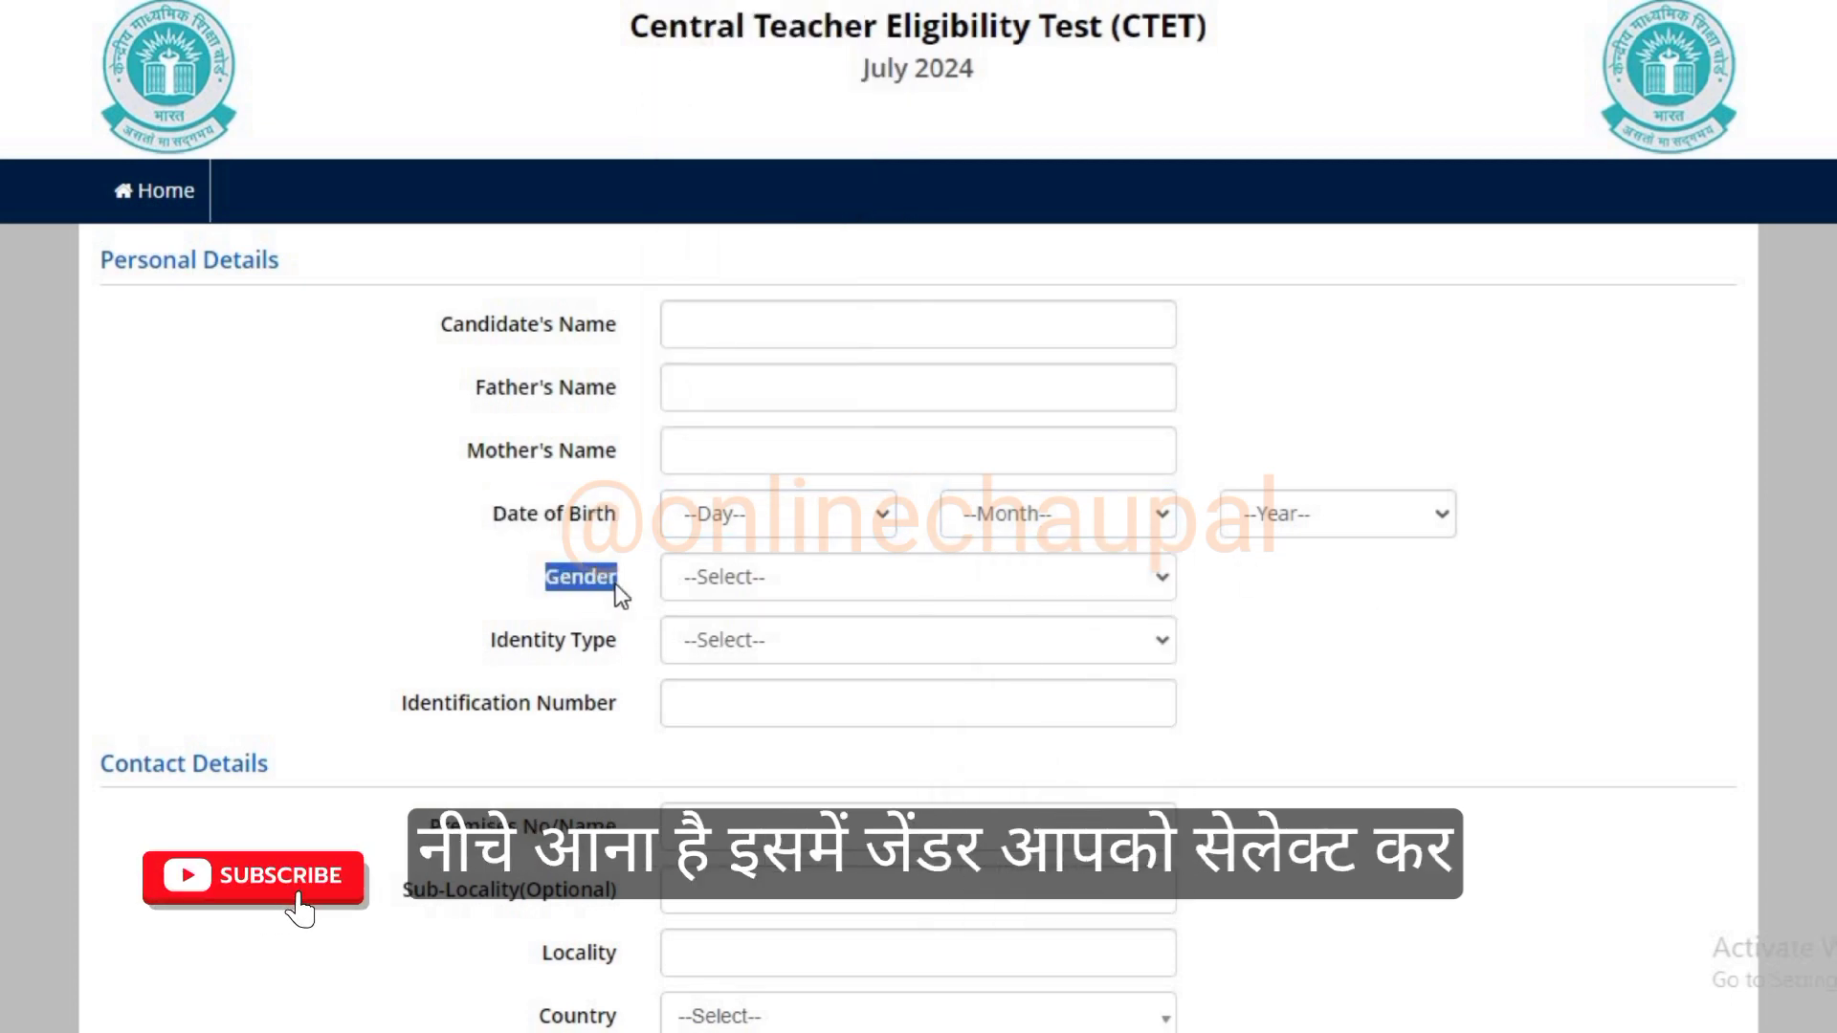
pyautogui.click(719, 578)
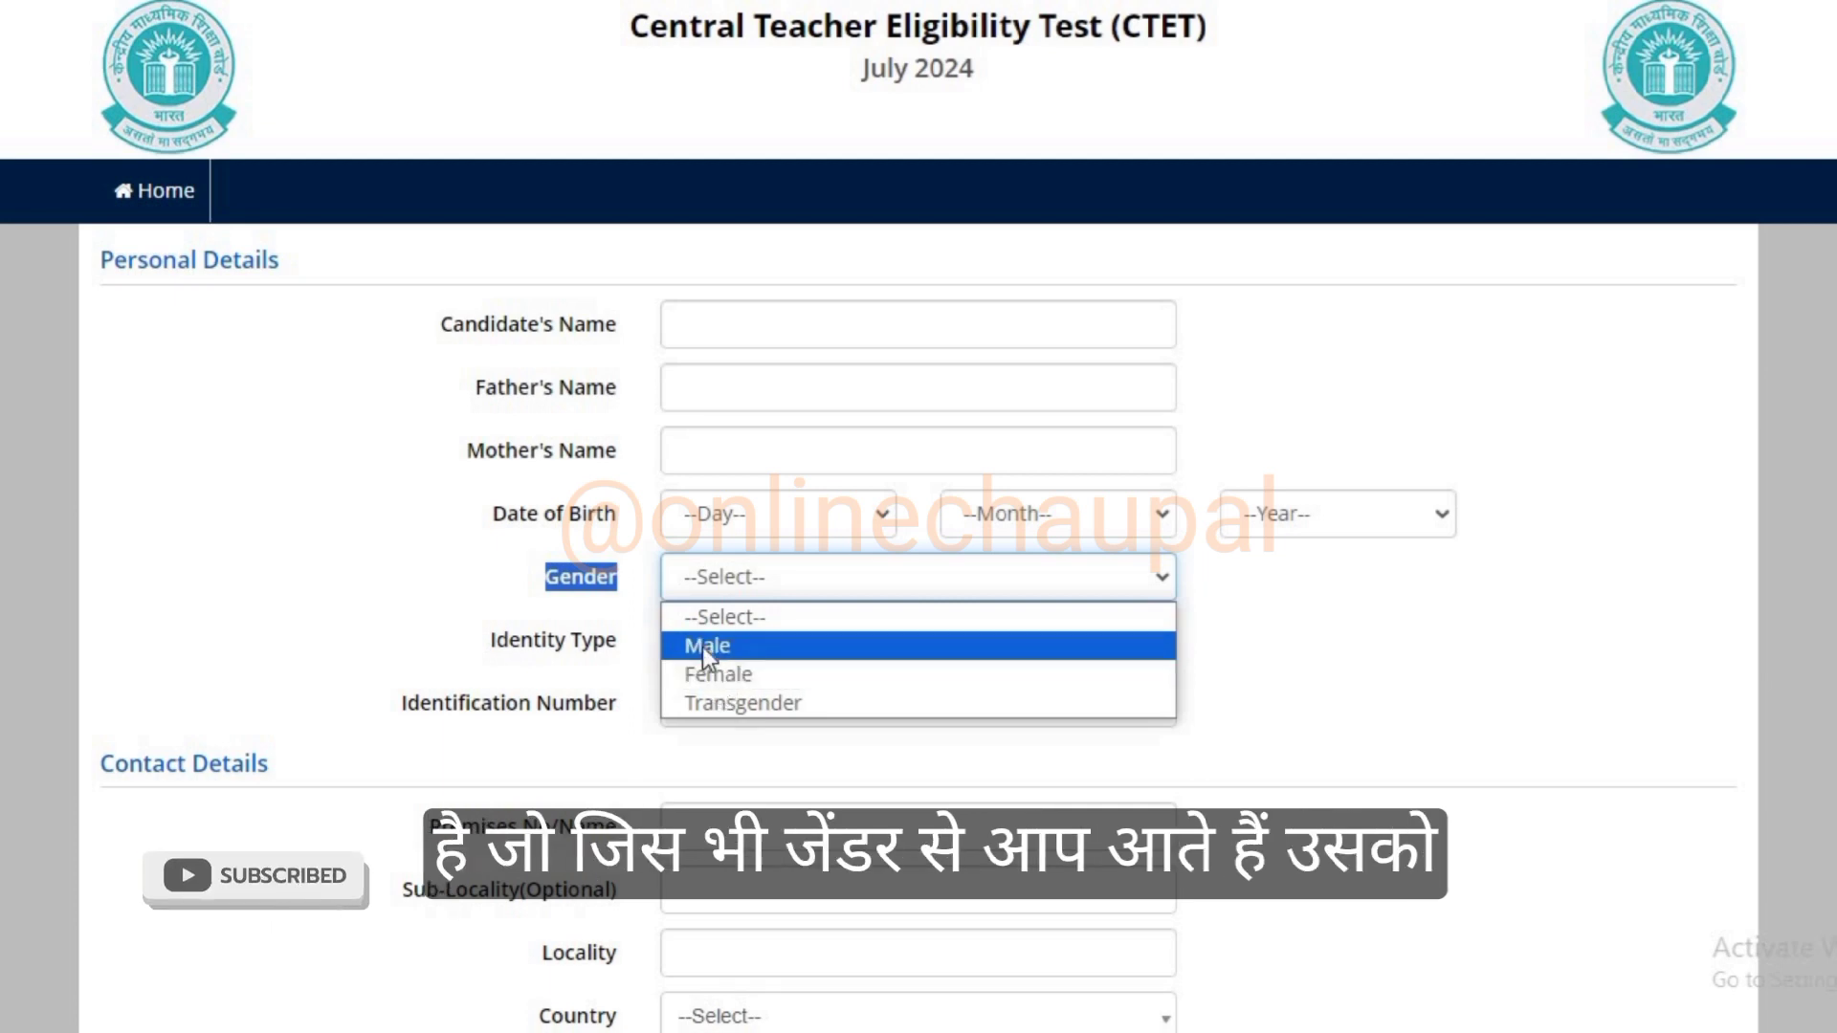
pyautogui.click(702, 673)
# Review the accepted identity documents and set the identity type to Any Other Valid Govt Identity with photograph.
pyautogui.click(436, 617)
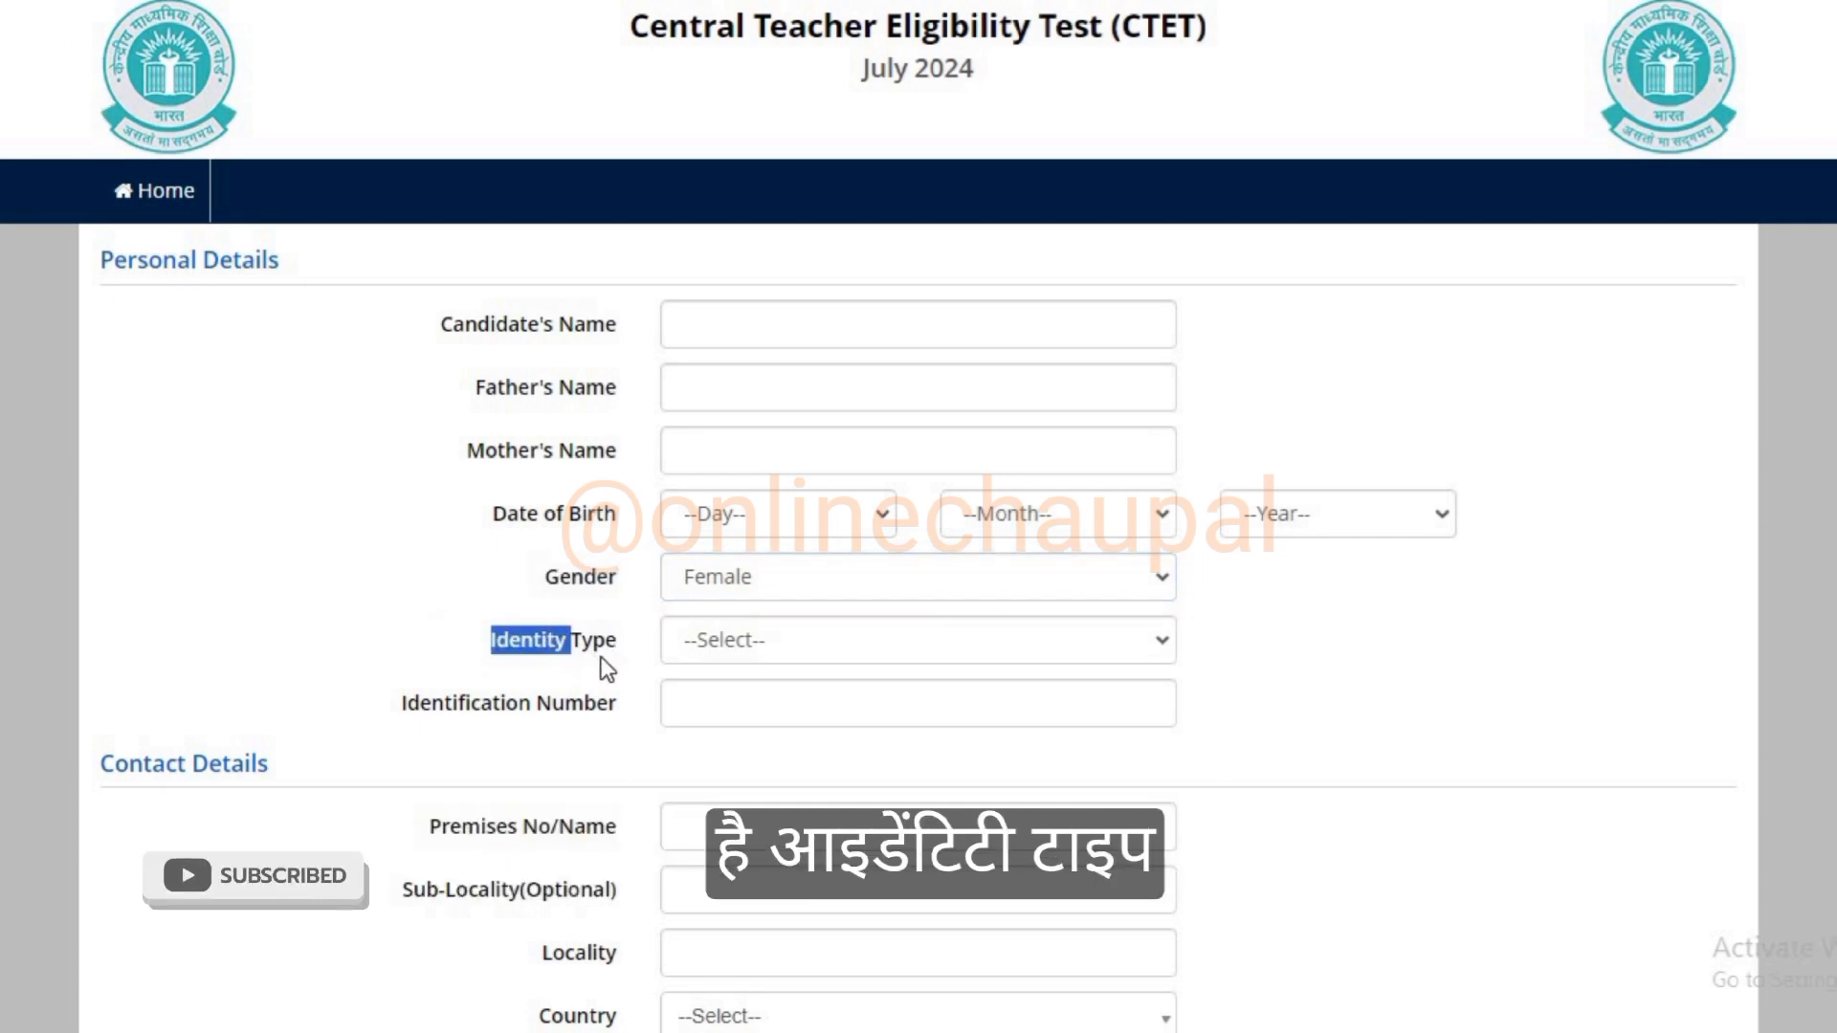
pyautogui.moveTo(595, 679); pyautogui.dragTo(631, 690)
pyautogui.click(759, 641)
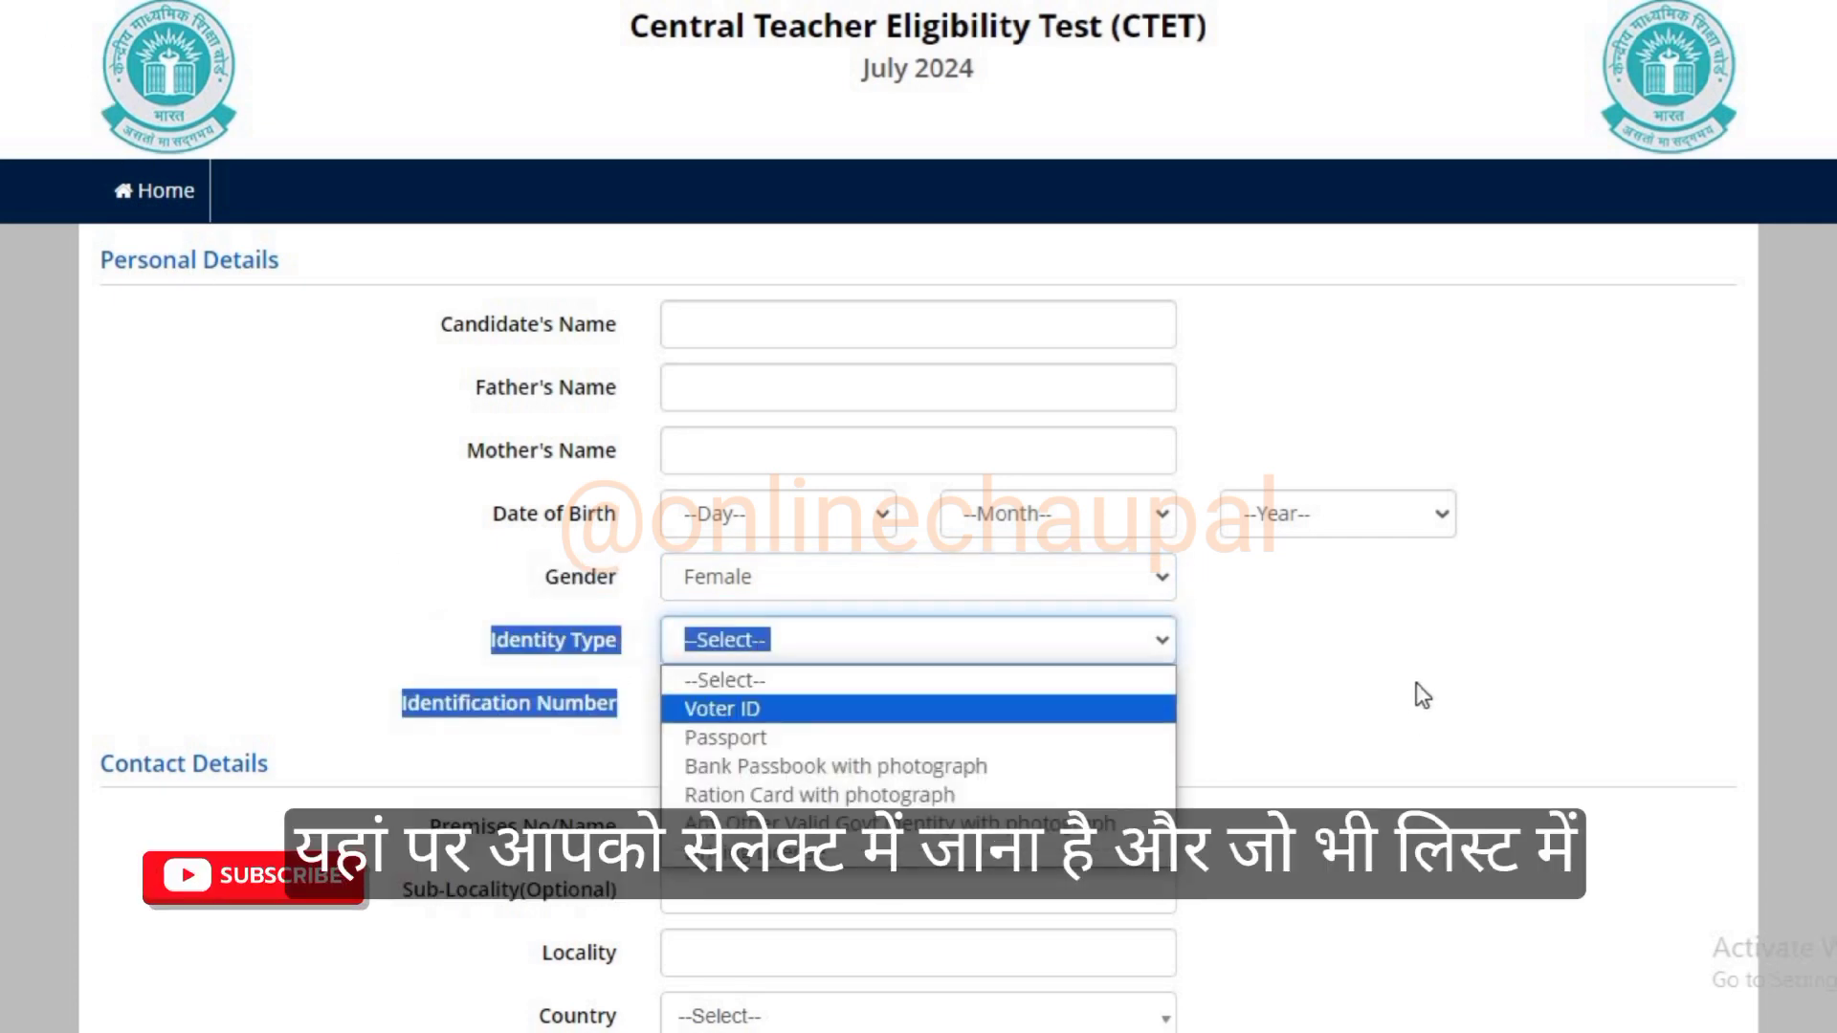
pyautogui.click(1416, 681)
pyautogui.click(749, 651)
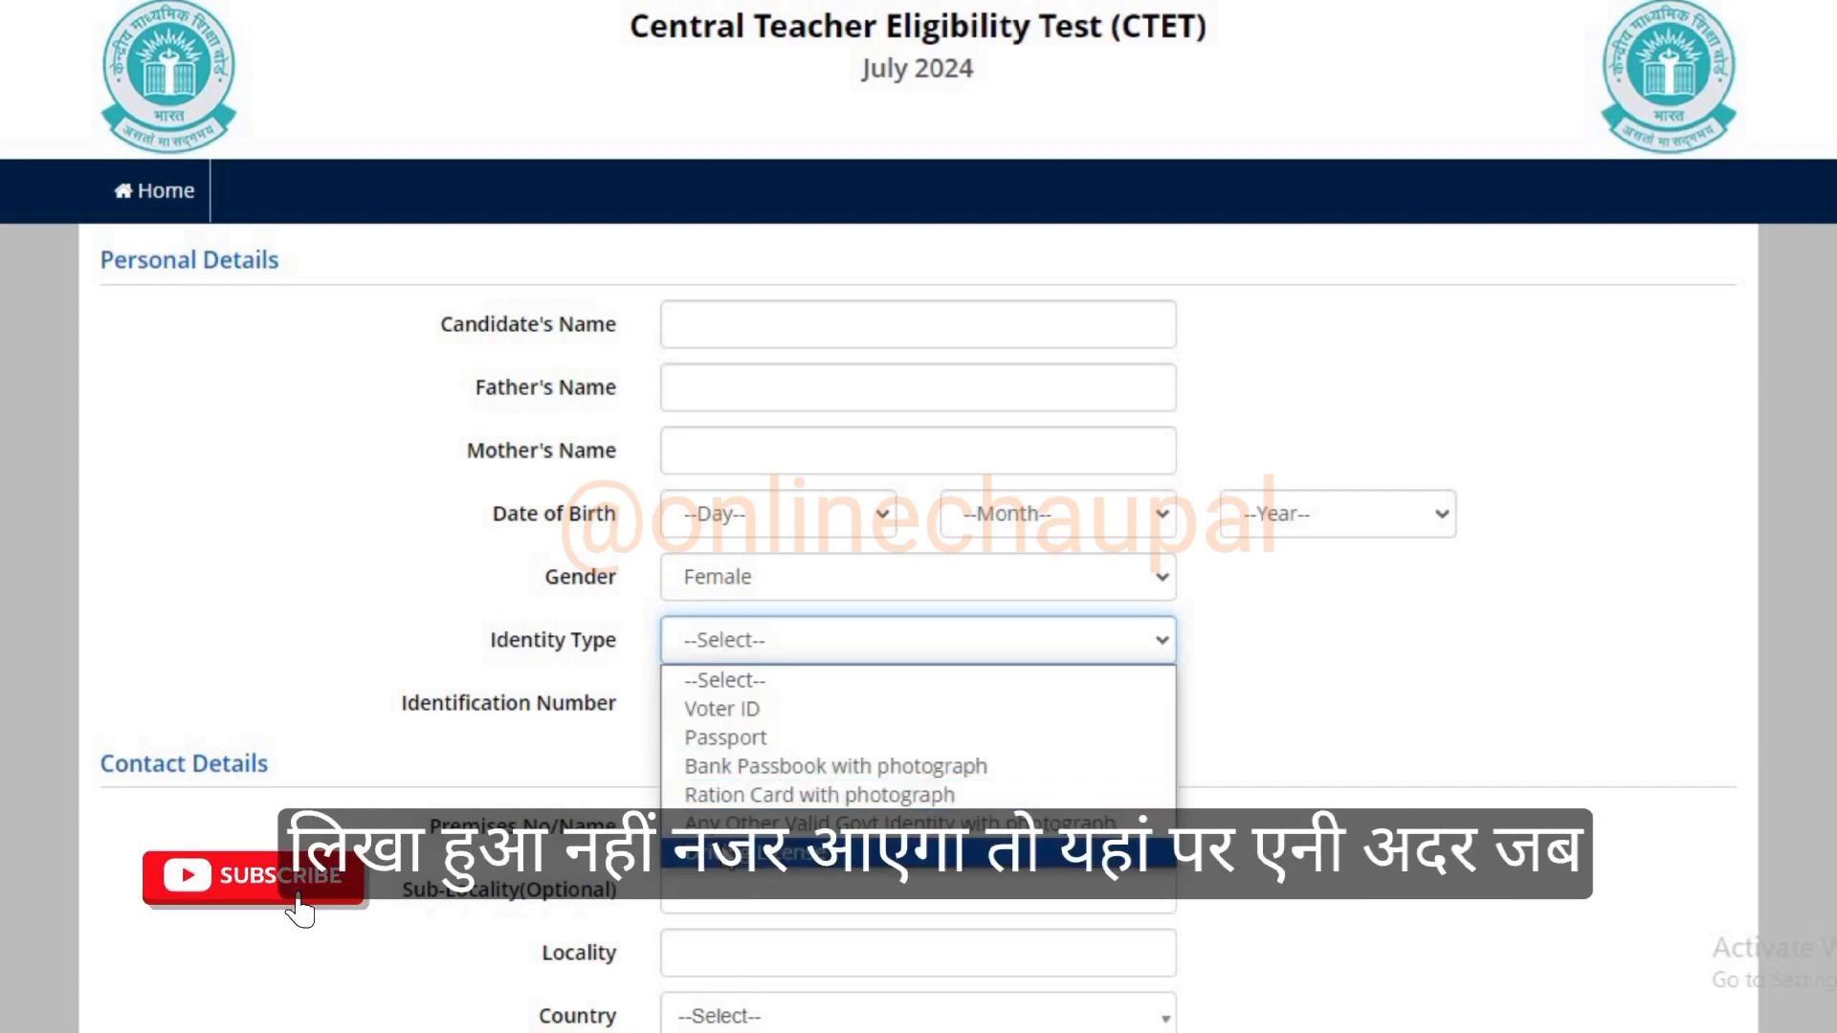
pyautogui.click(899, 852)
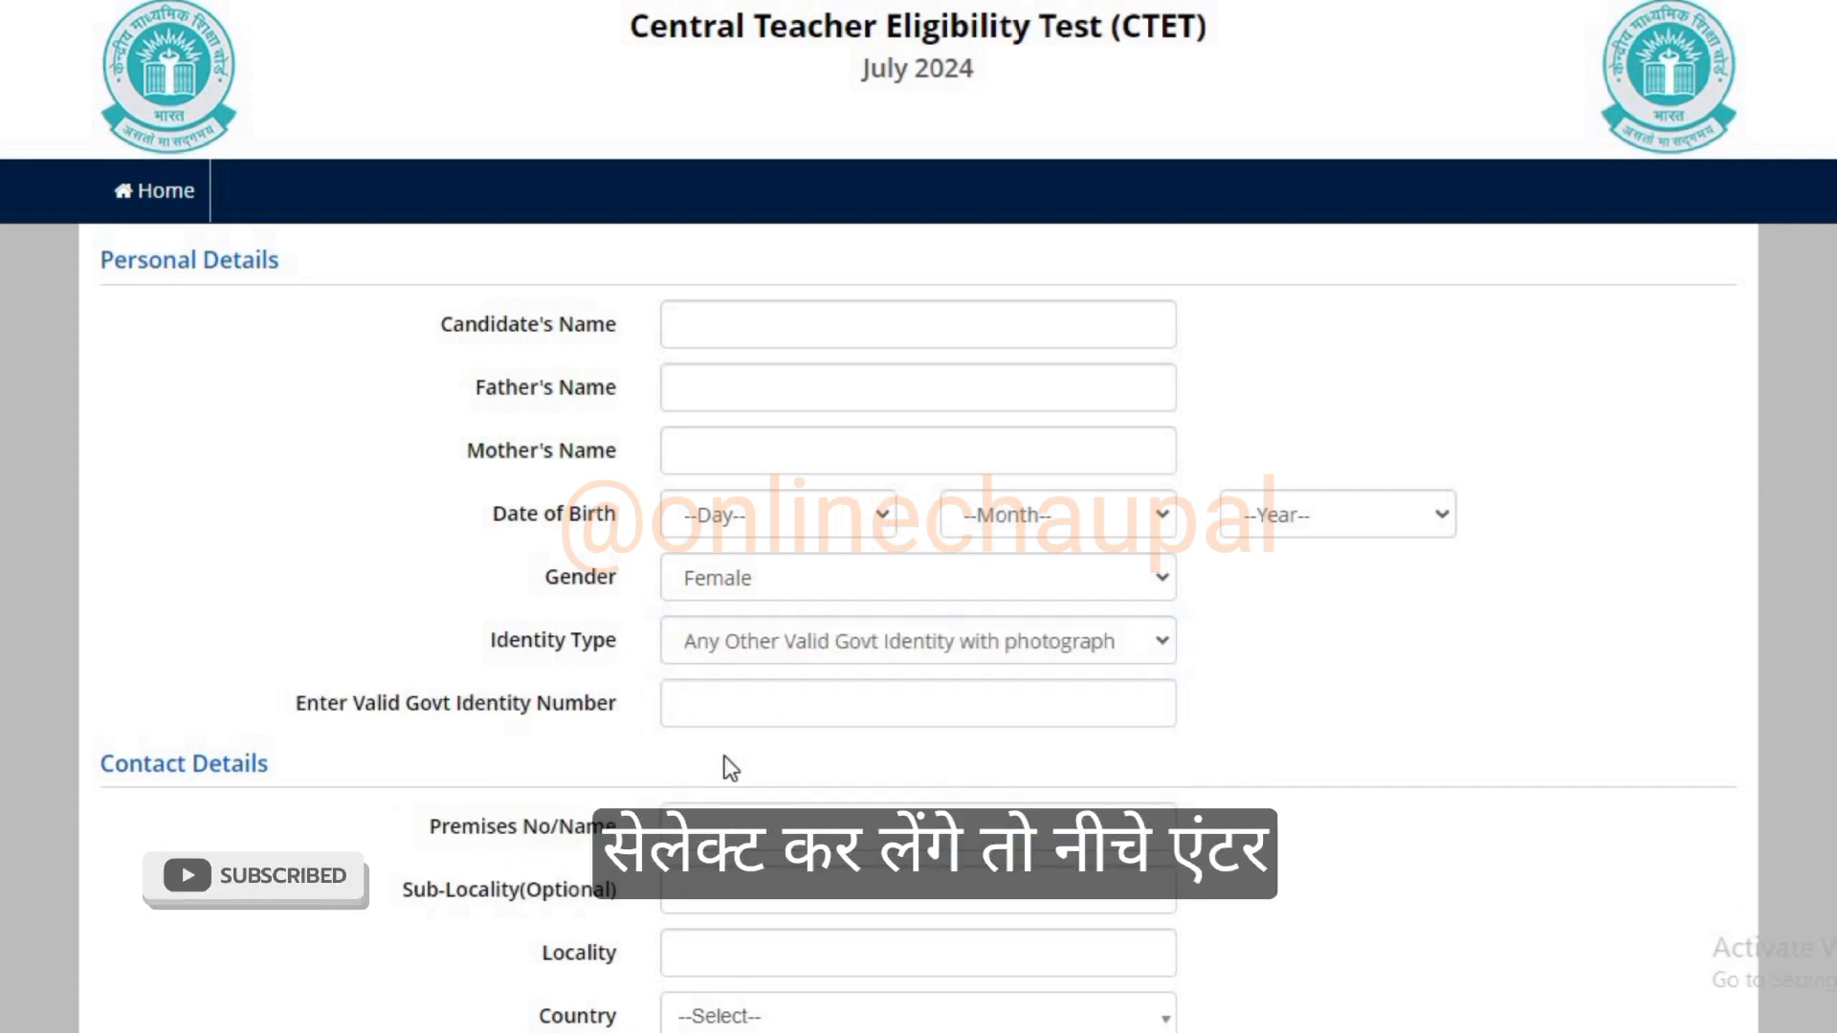
# Examine the valid government identity number field in the Personal Details section without filling it in.
pyautogui.moveTo(299, 703); pyautogui.dragTo(543, 704)
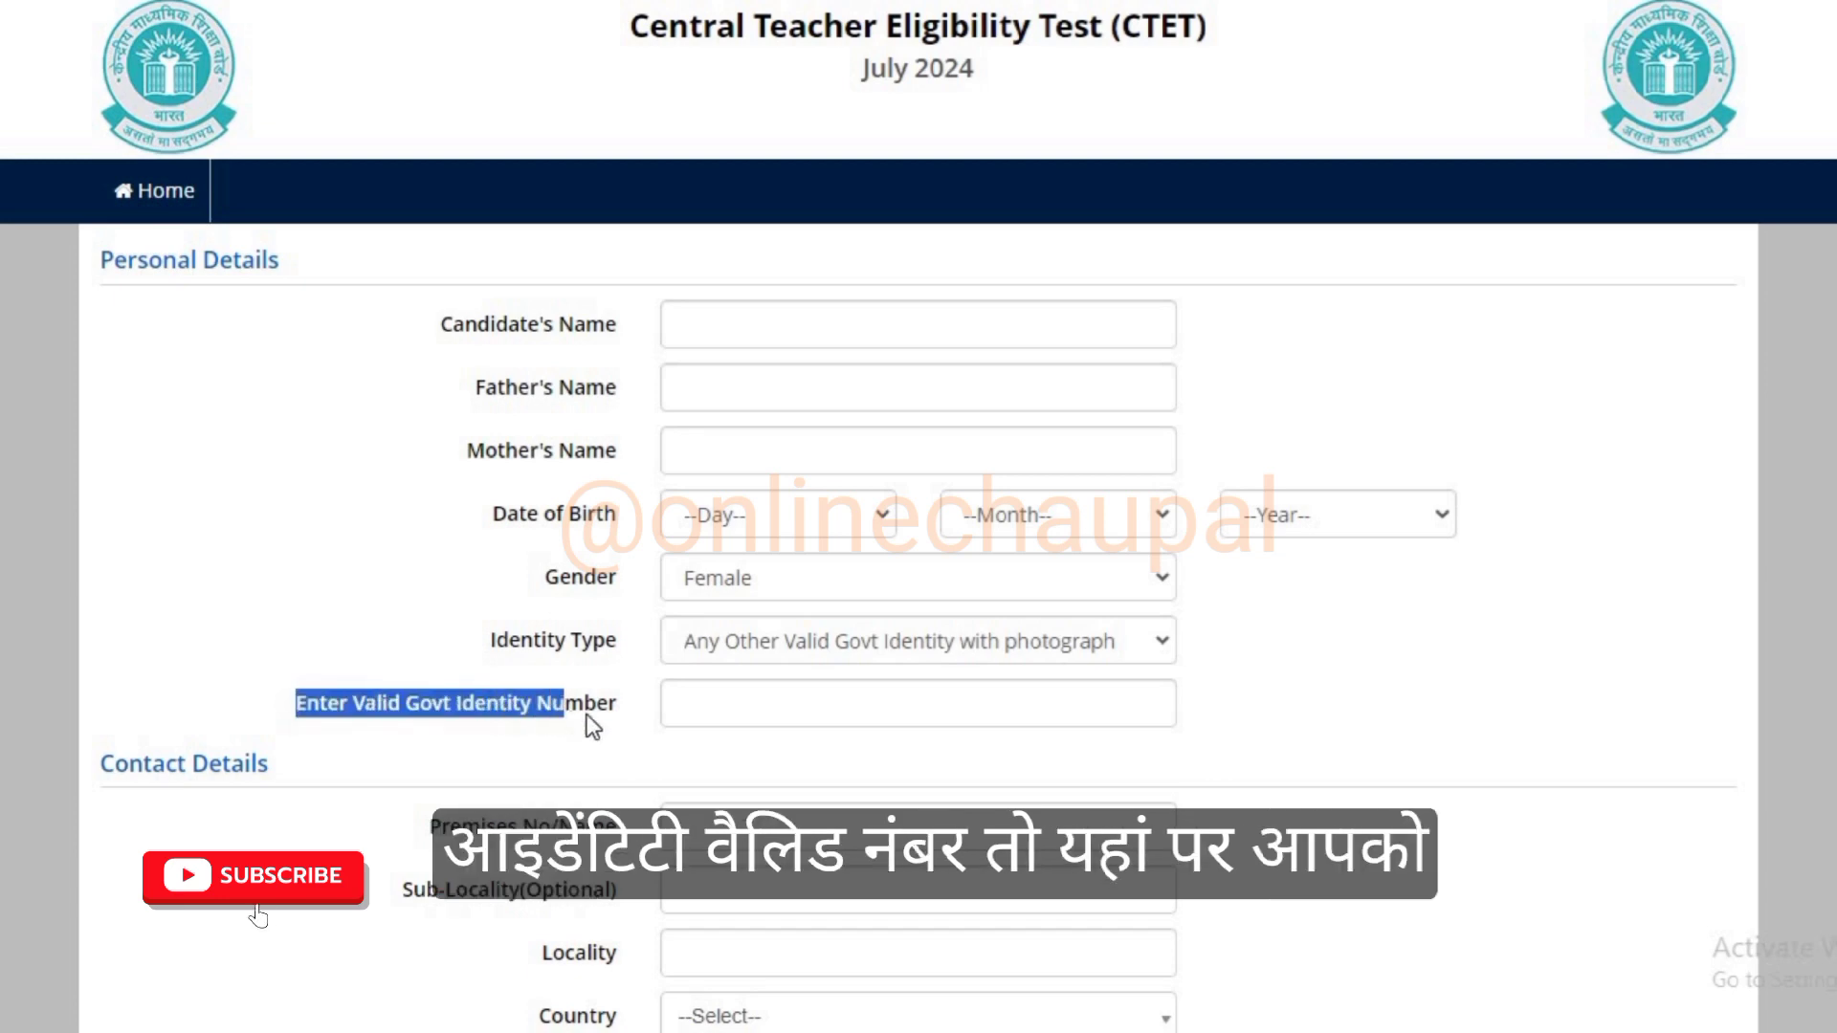
pyautogui.click(732, 712)
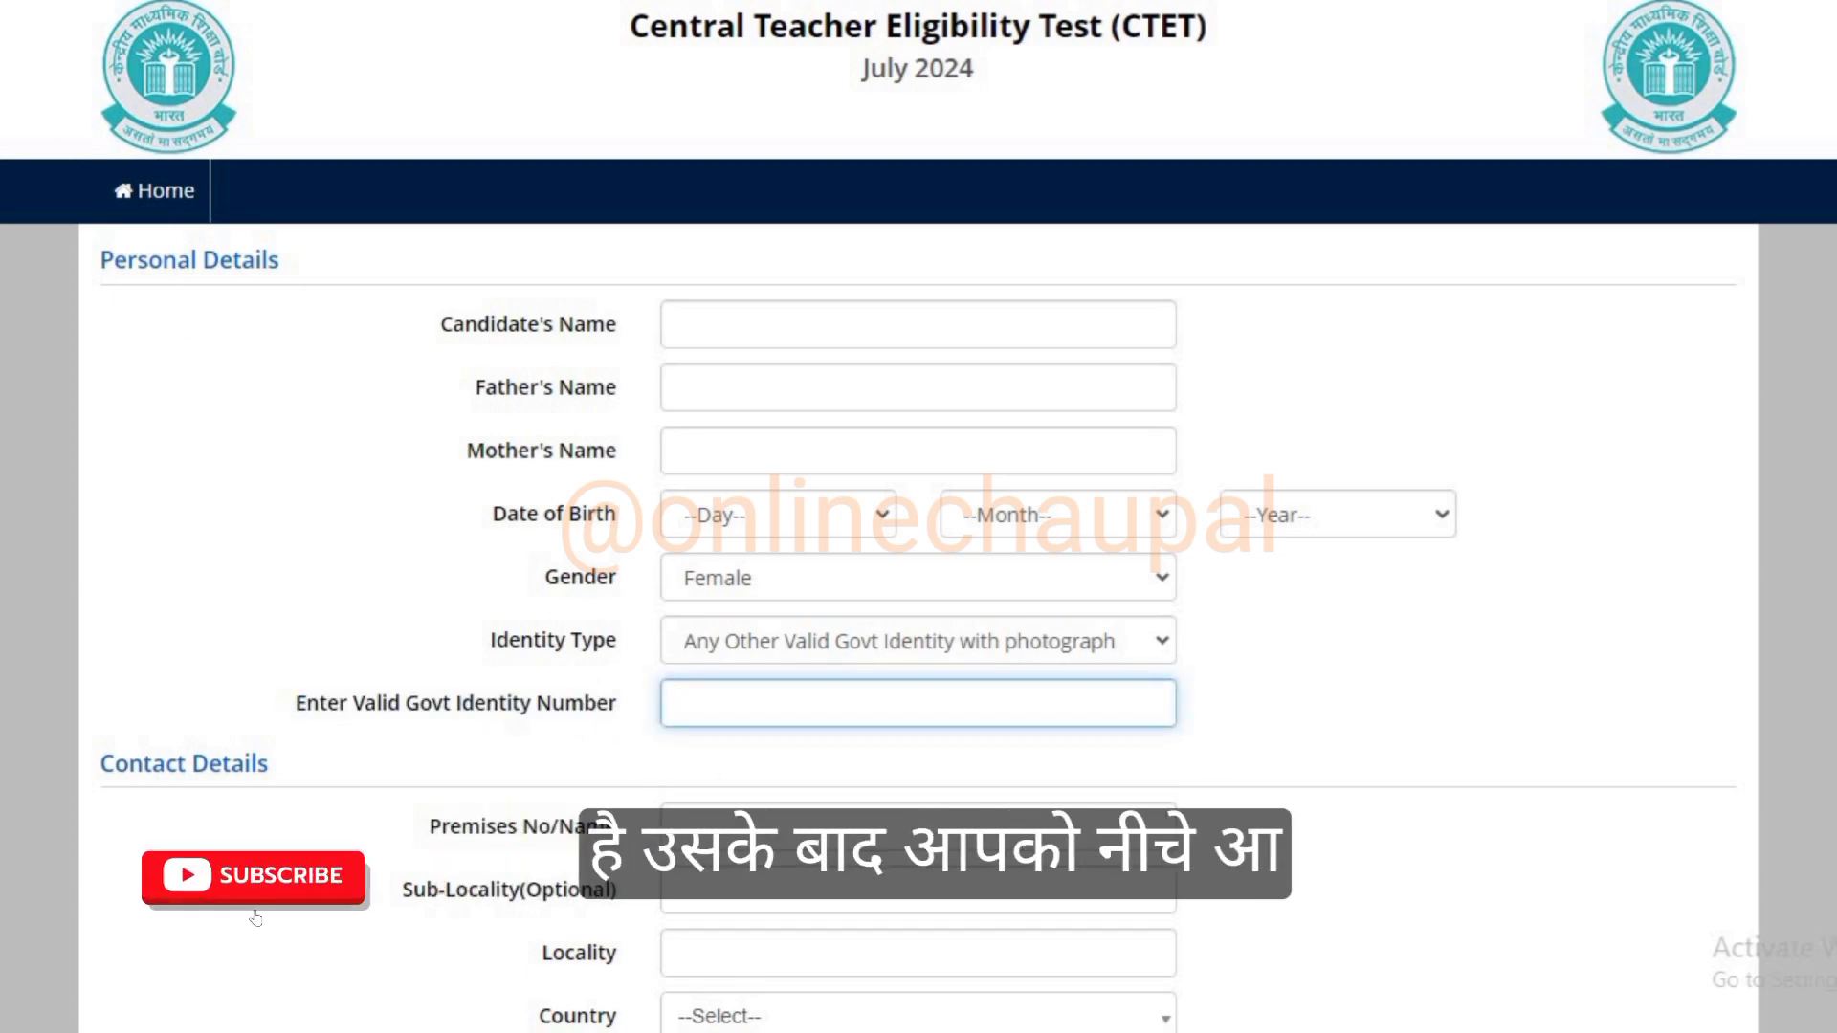
pyautogui.click(967, 764)
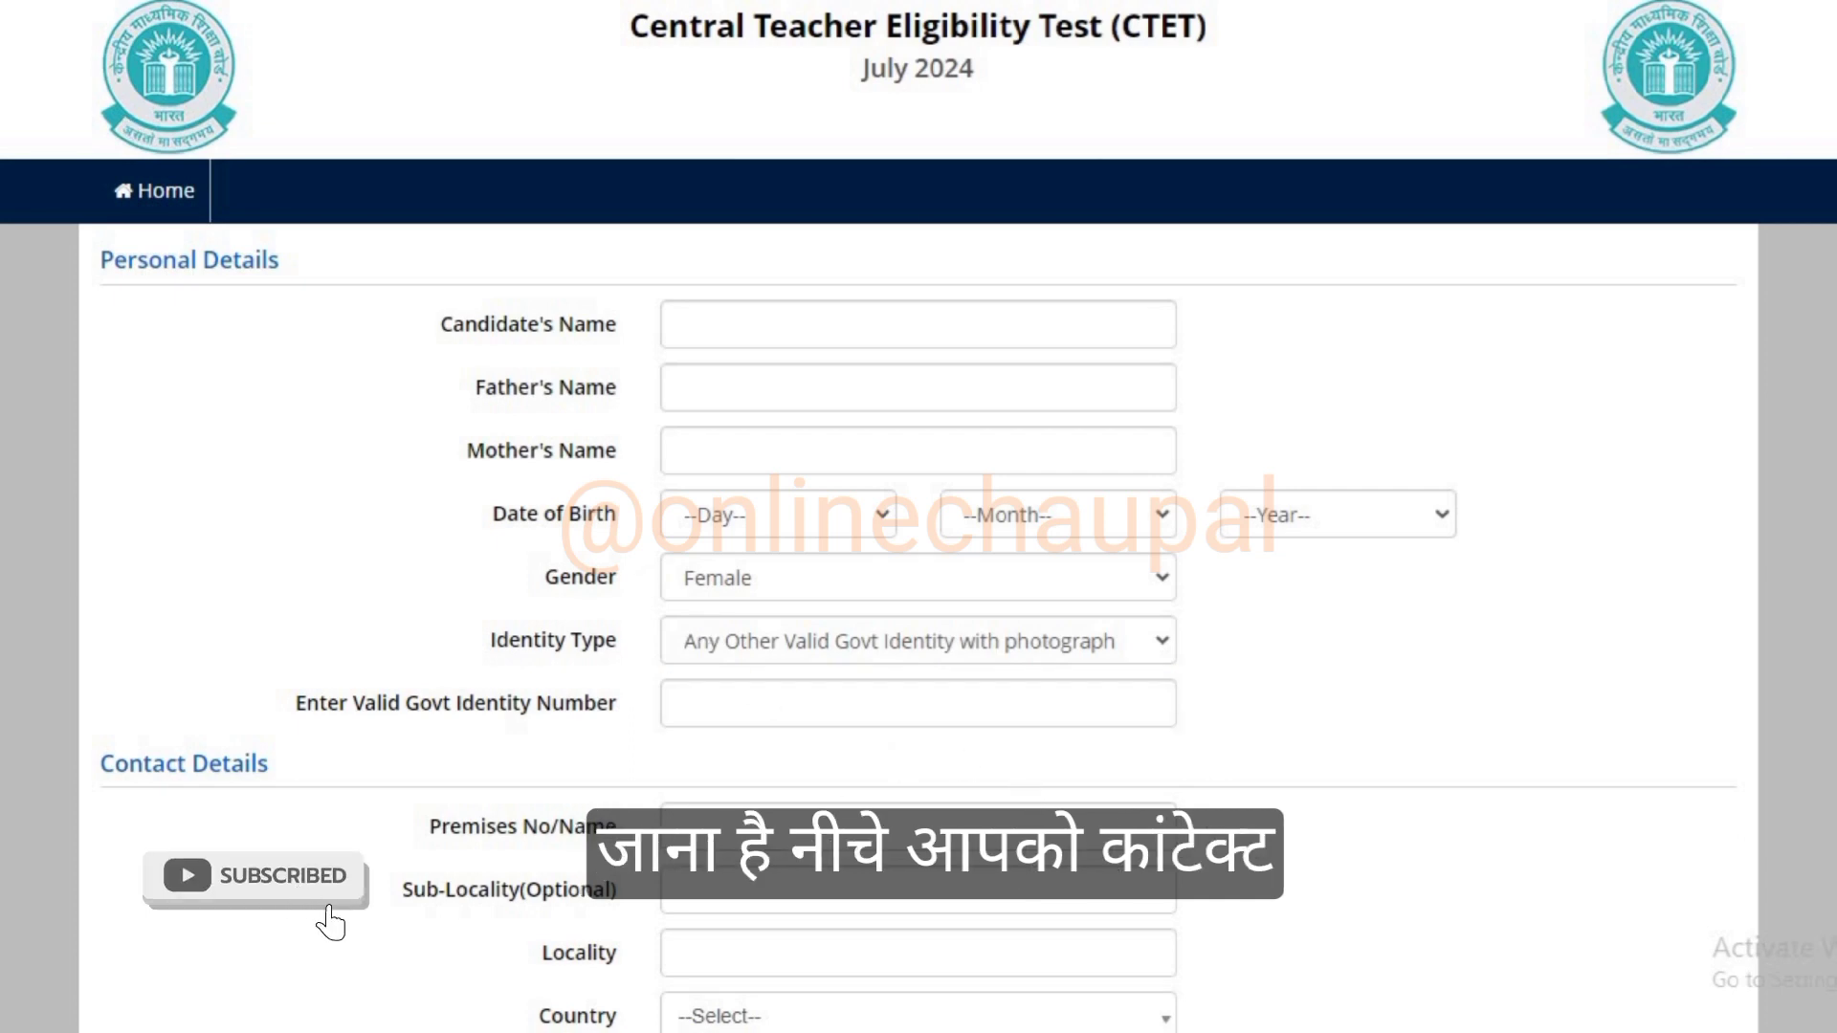
# Examine the premises, sub-locality and locality fields in the Contact Details section without filling them in.
pyautogui.scroll(-6, 135, 96)
pyautogui.moveTo(104, 42); pyautogui.dragTo(270, 46)
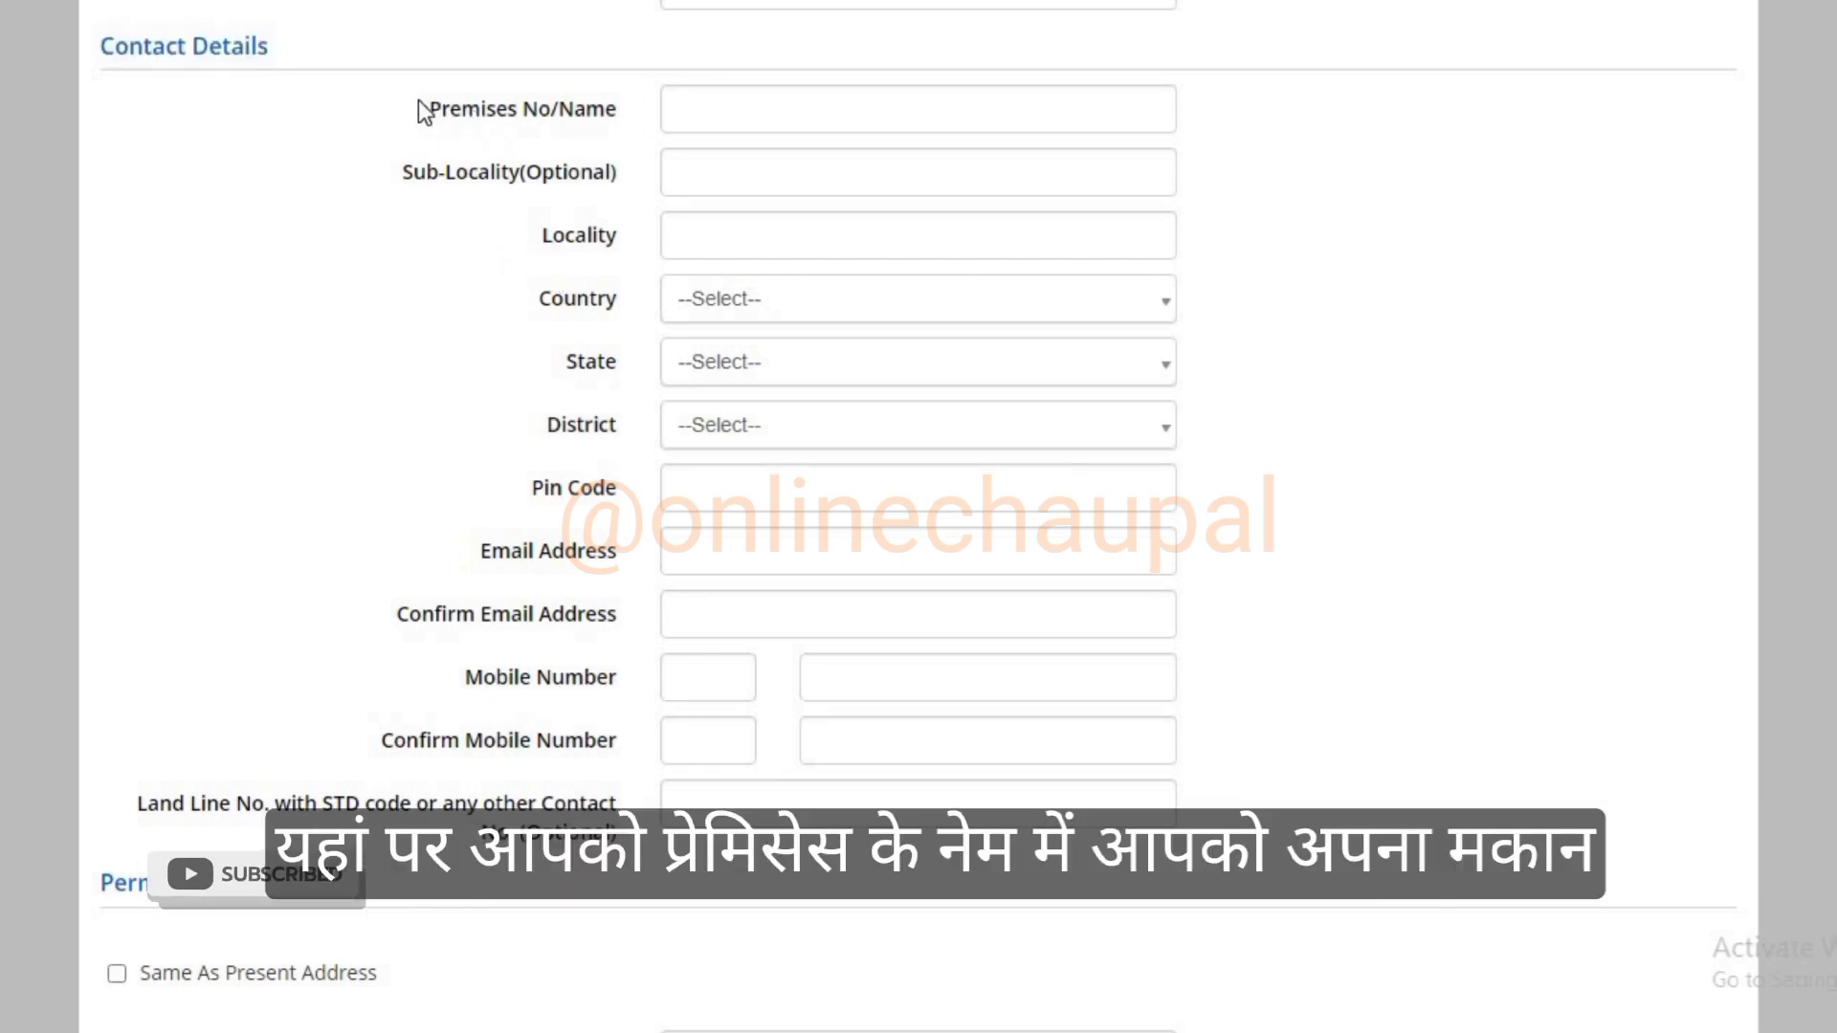
pyautogui.moveTo(426, 111); pyautogui.dragTo(607, 112)
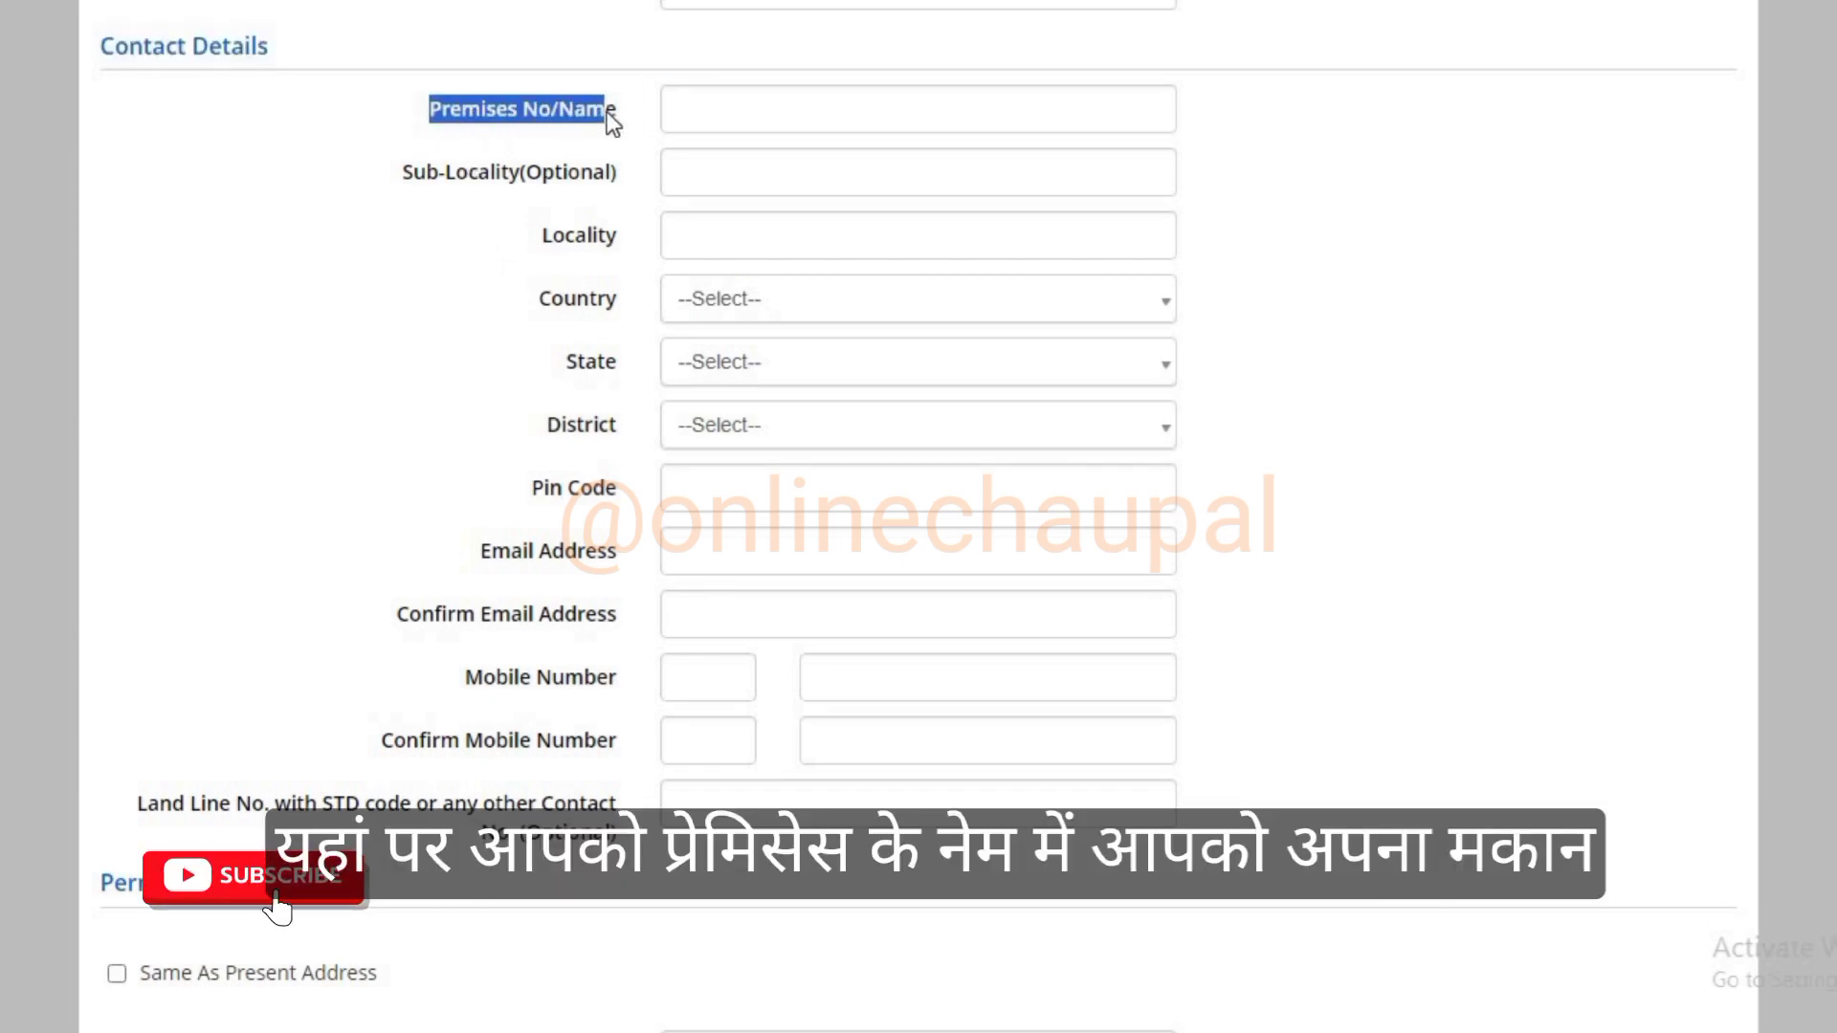
pyautogui.click(695, 111)
pyautogui.click(707, 185)
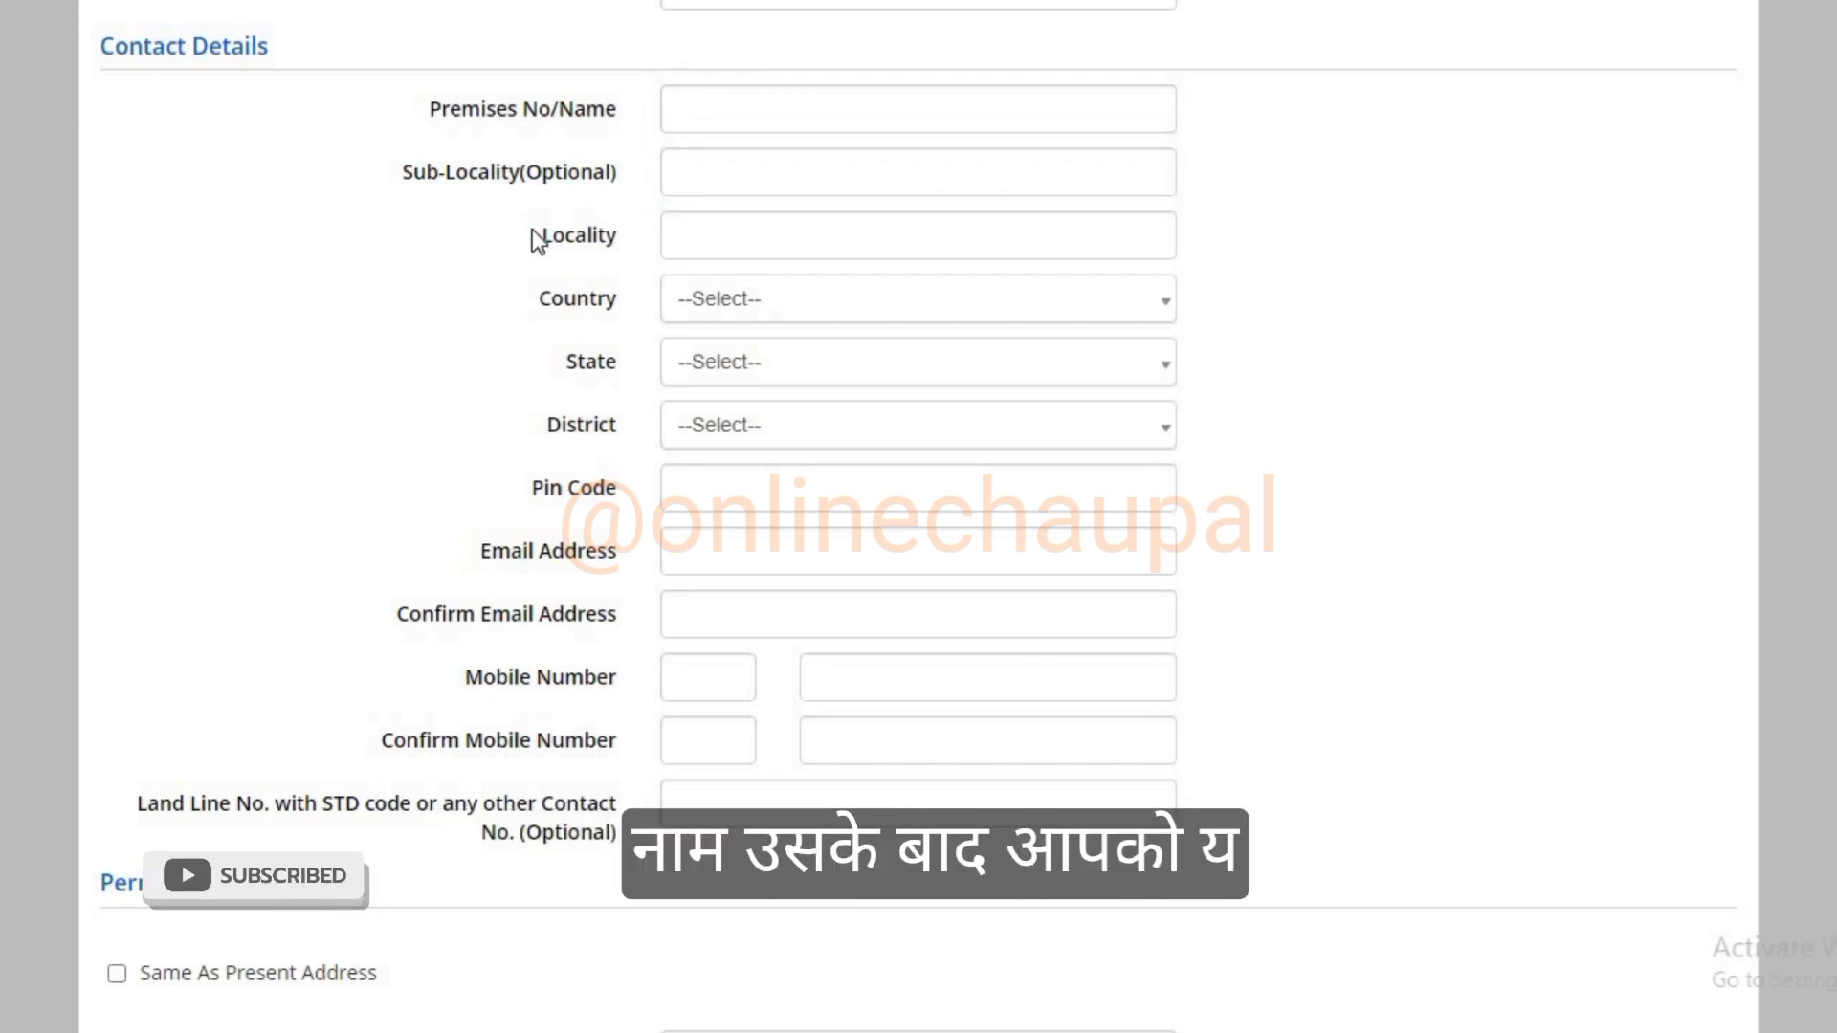
pyautogui.moveTo(534, 238); pyautogui.dragTo(628, 246)
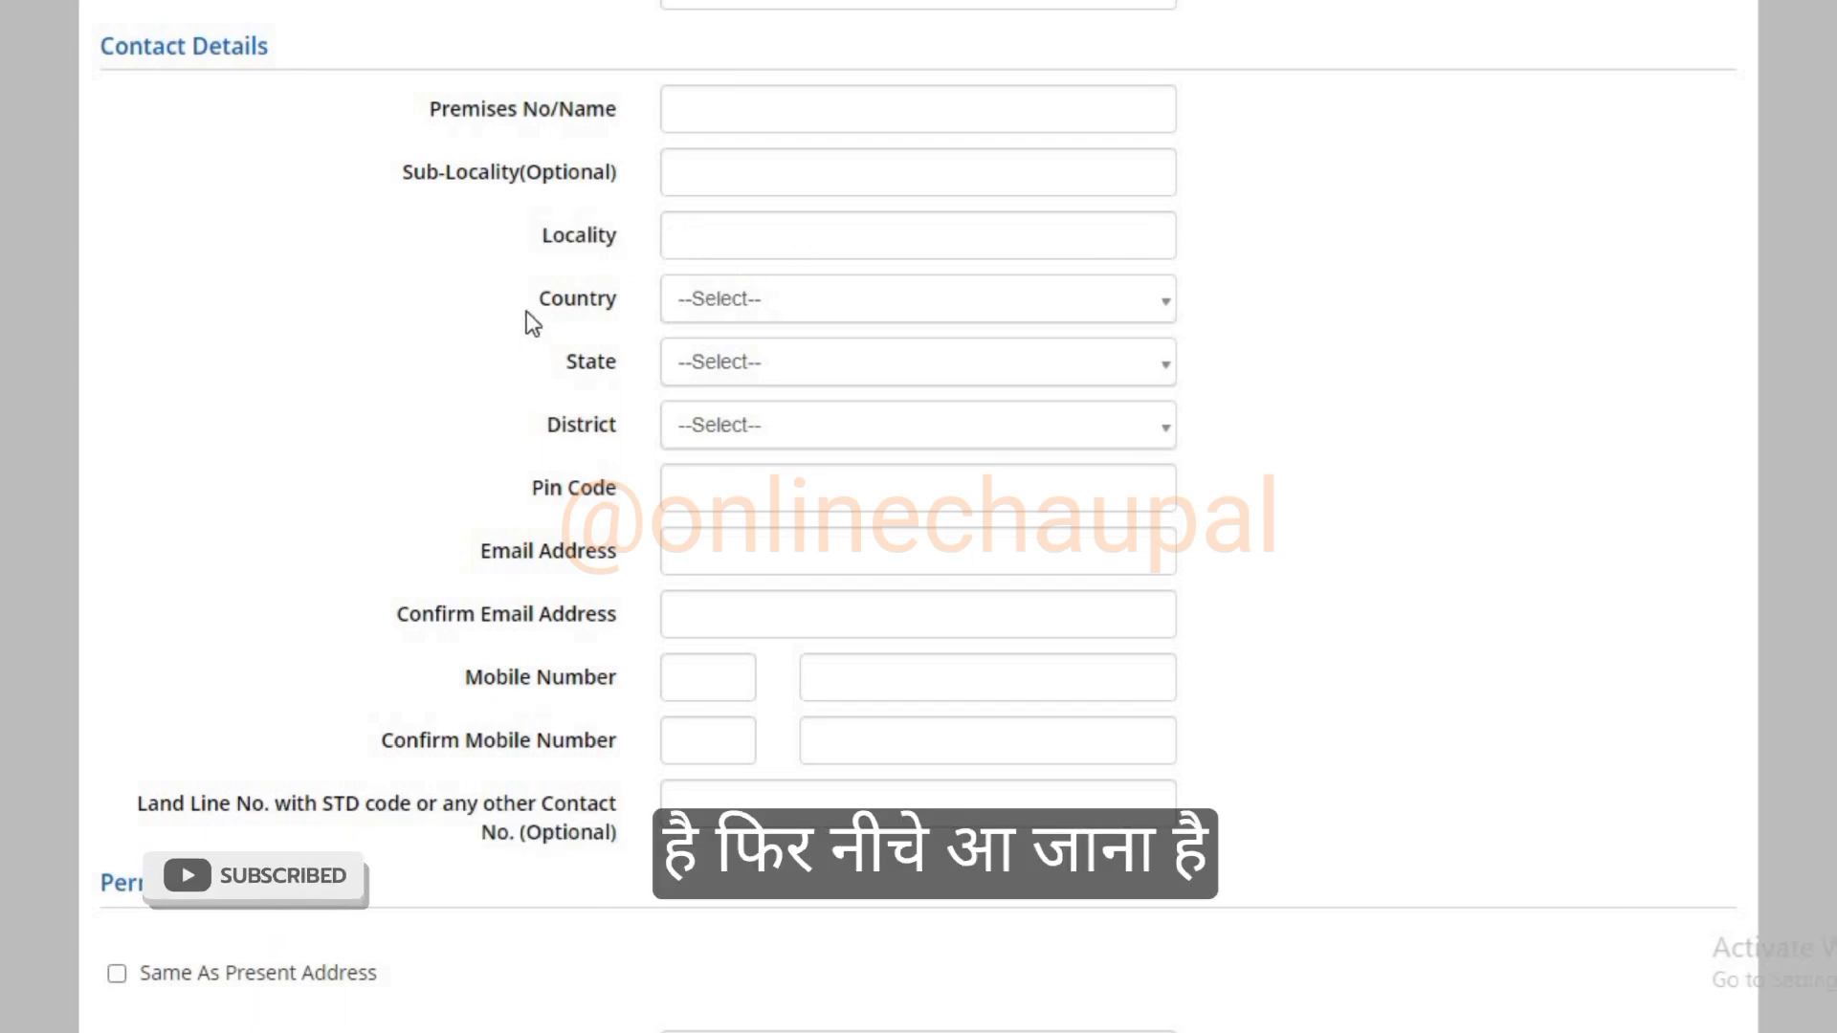
# Set the country to India in the Contact Details section.
pyautogui.moveTo(526, 312); pyautogui.dragTo(616, 308)
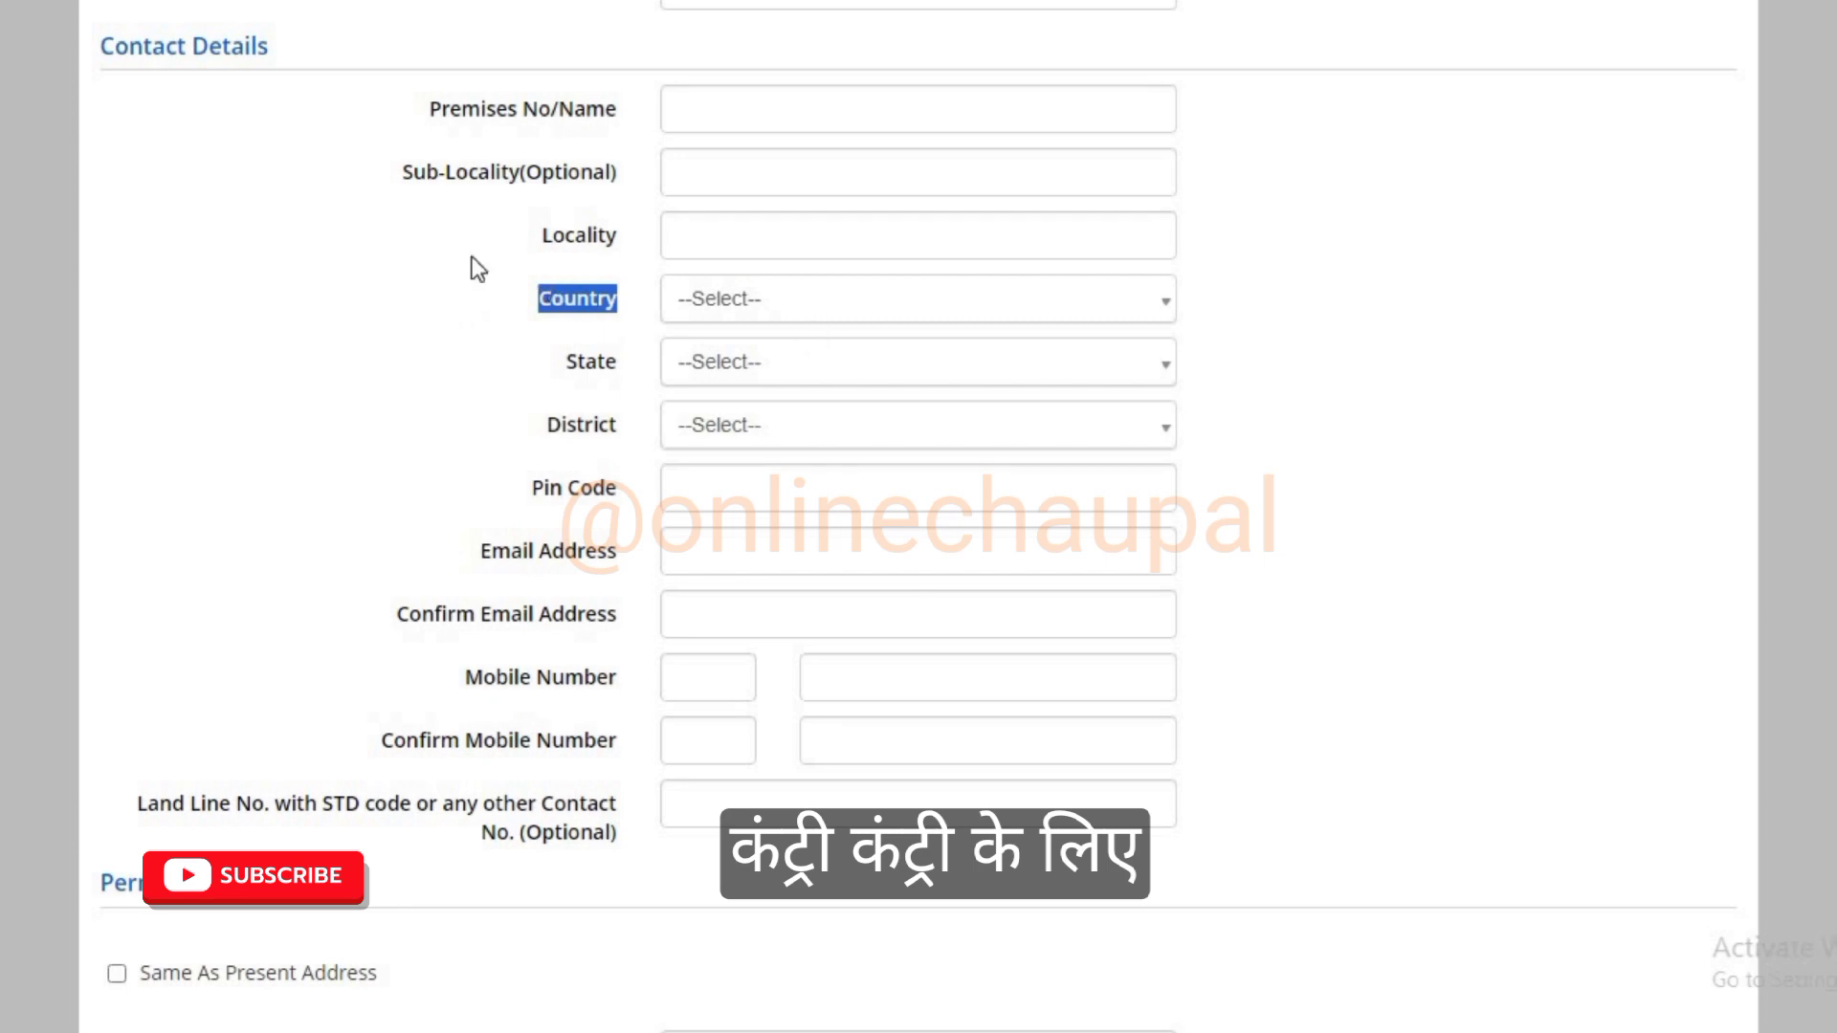
pyautogui.click(848, 322)
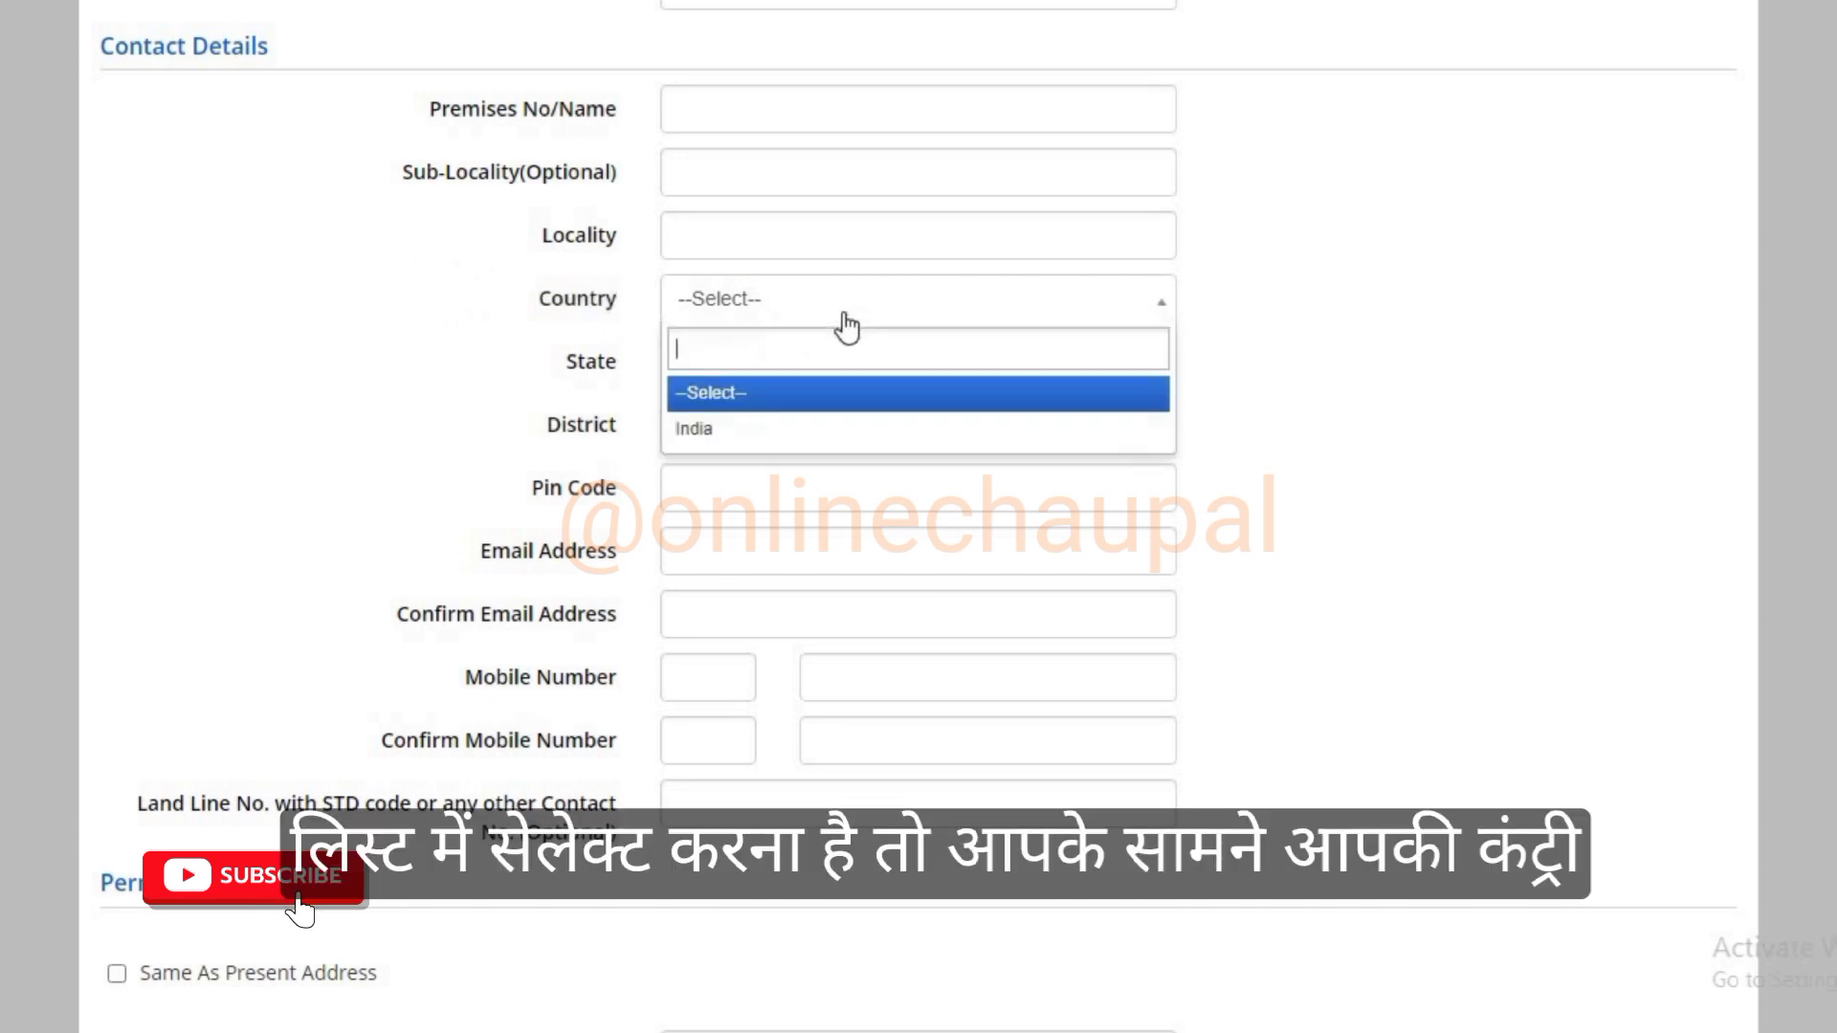
pyautogui.click(731, 434)
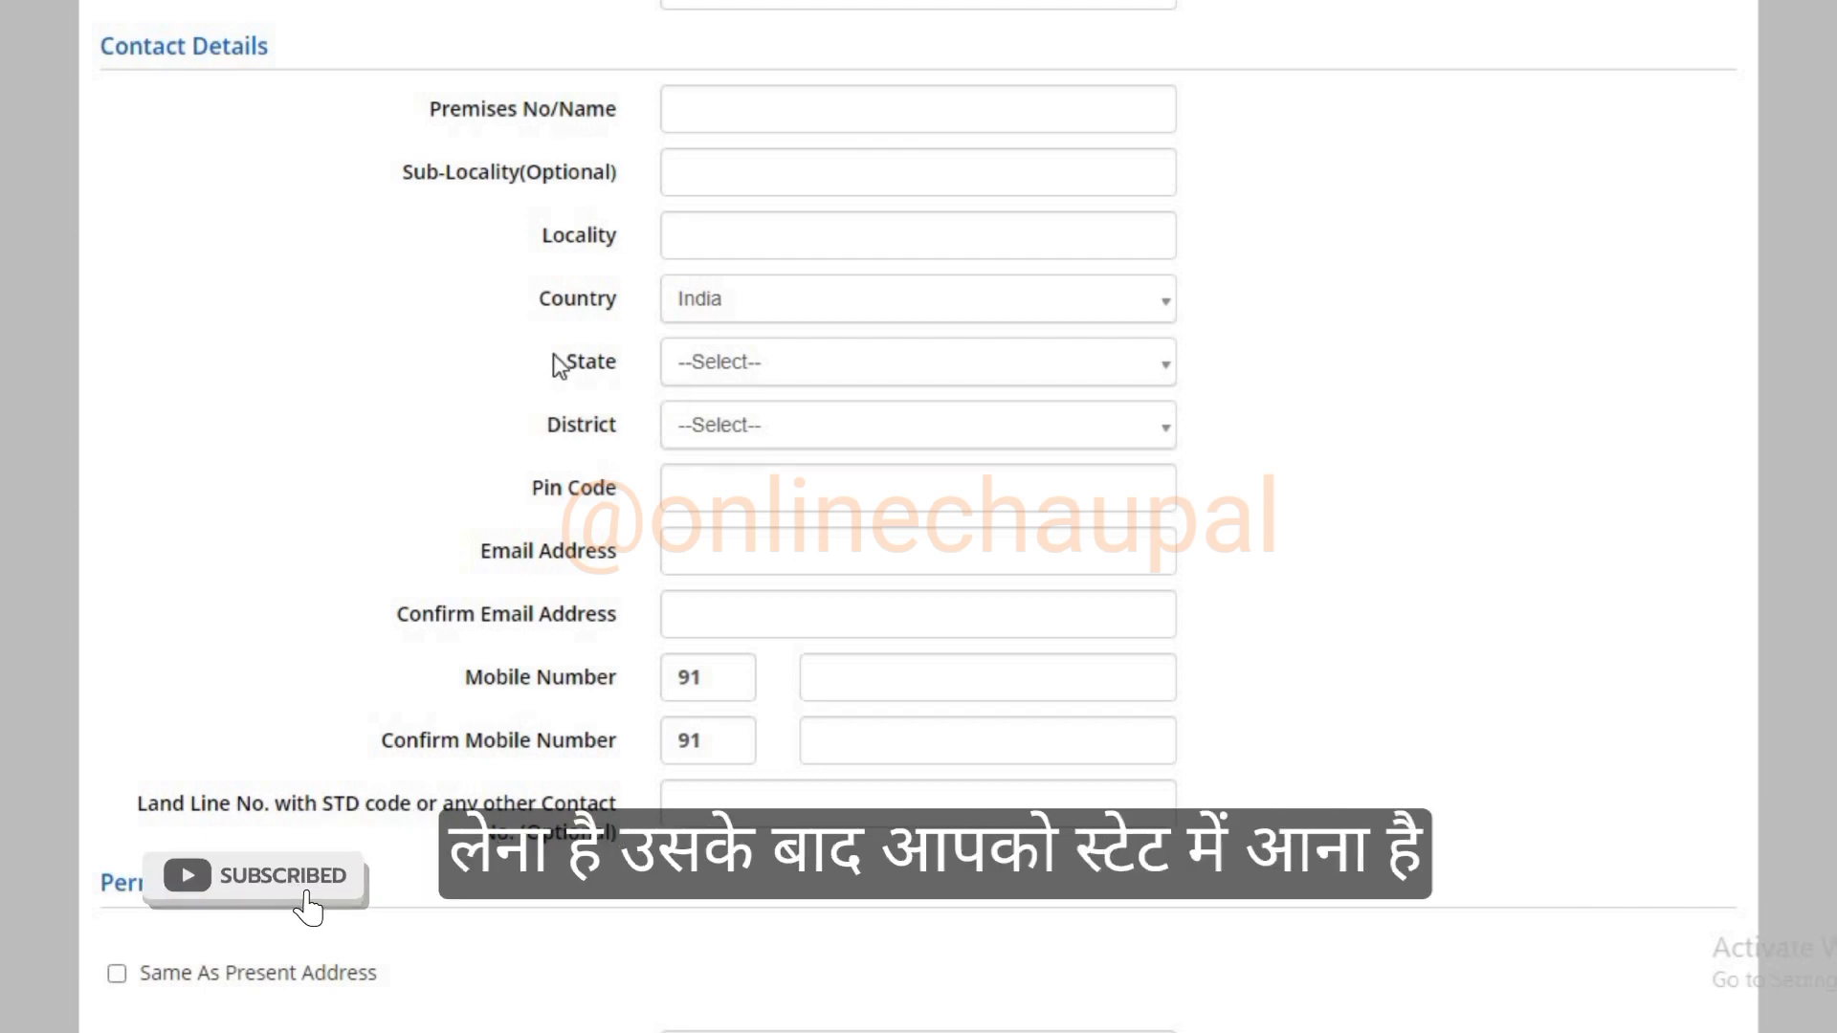
# Filter the state choices by "U" and set the contact address state to UTTAR PRADESH.
pyautogui.moveTo(555, 361); pyautogui.dragTo(620, 363)
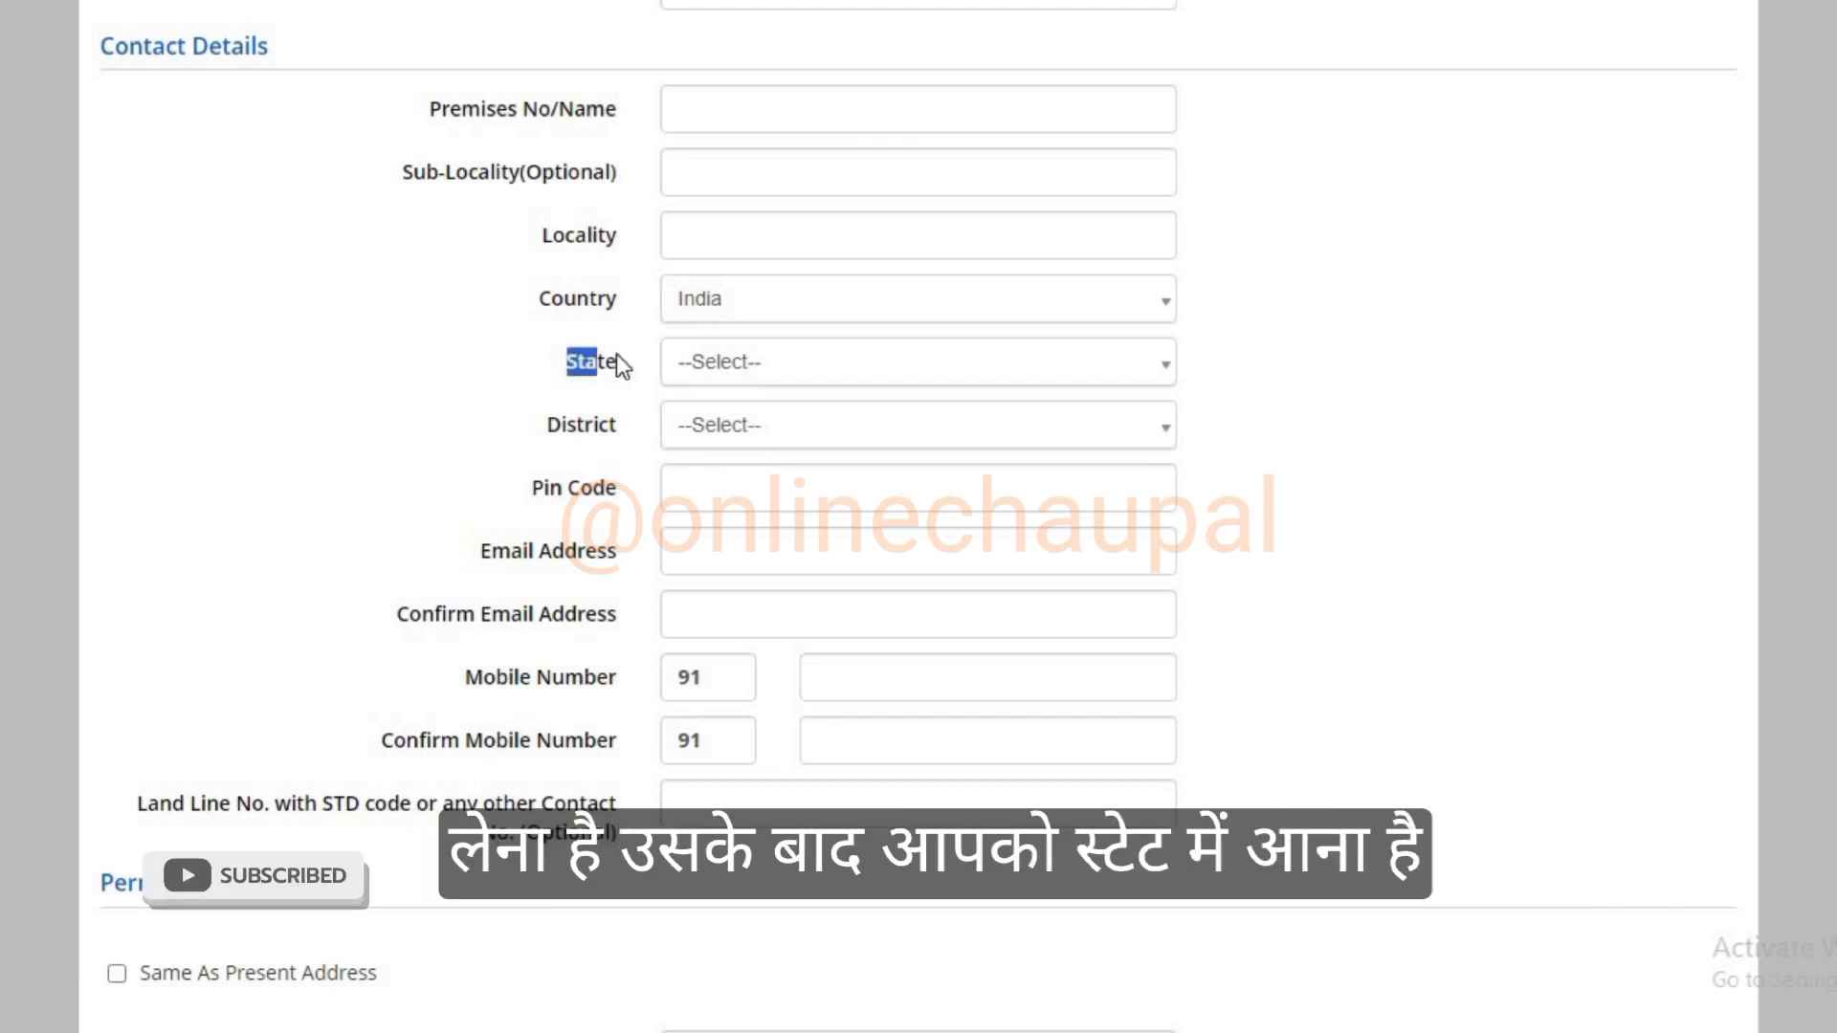
pyautogui.click(750, 377)
pyautogui.scroll(-2, 809, 583)
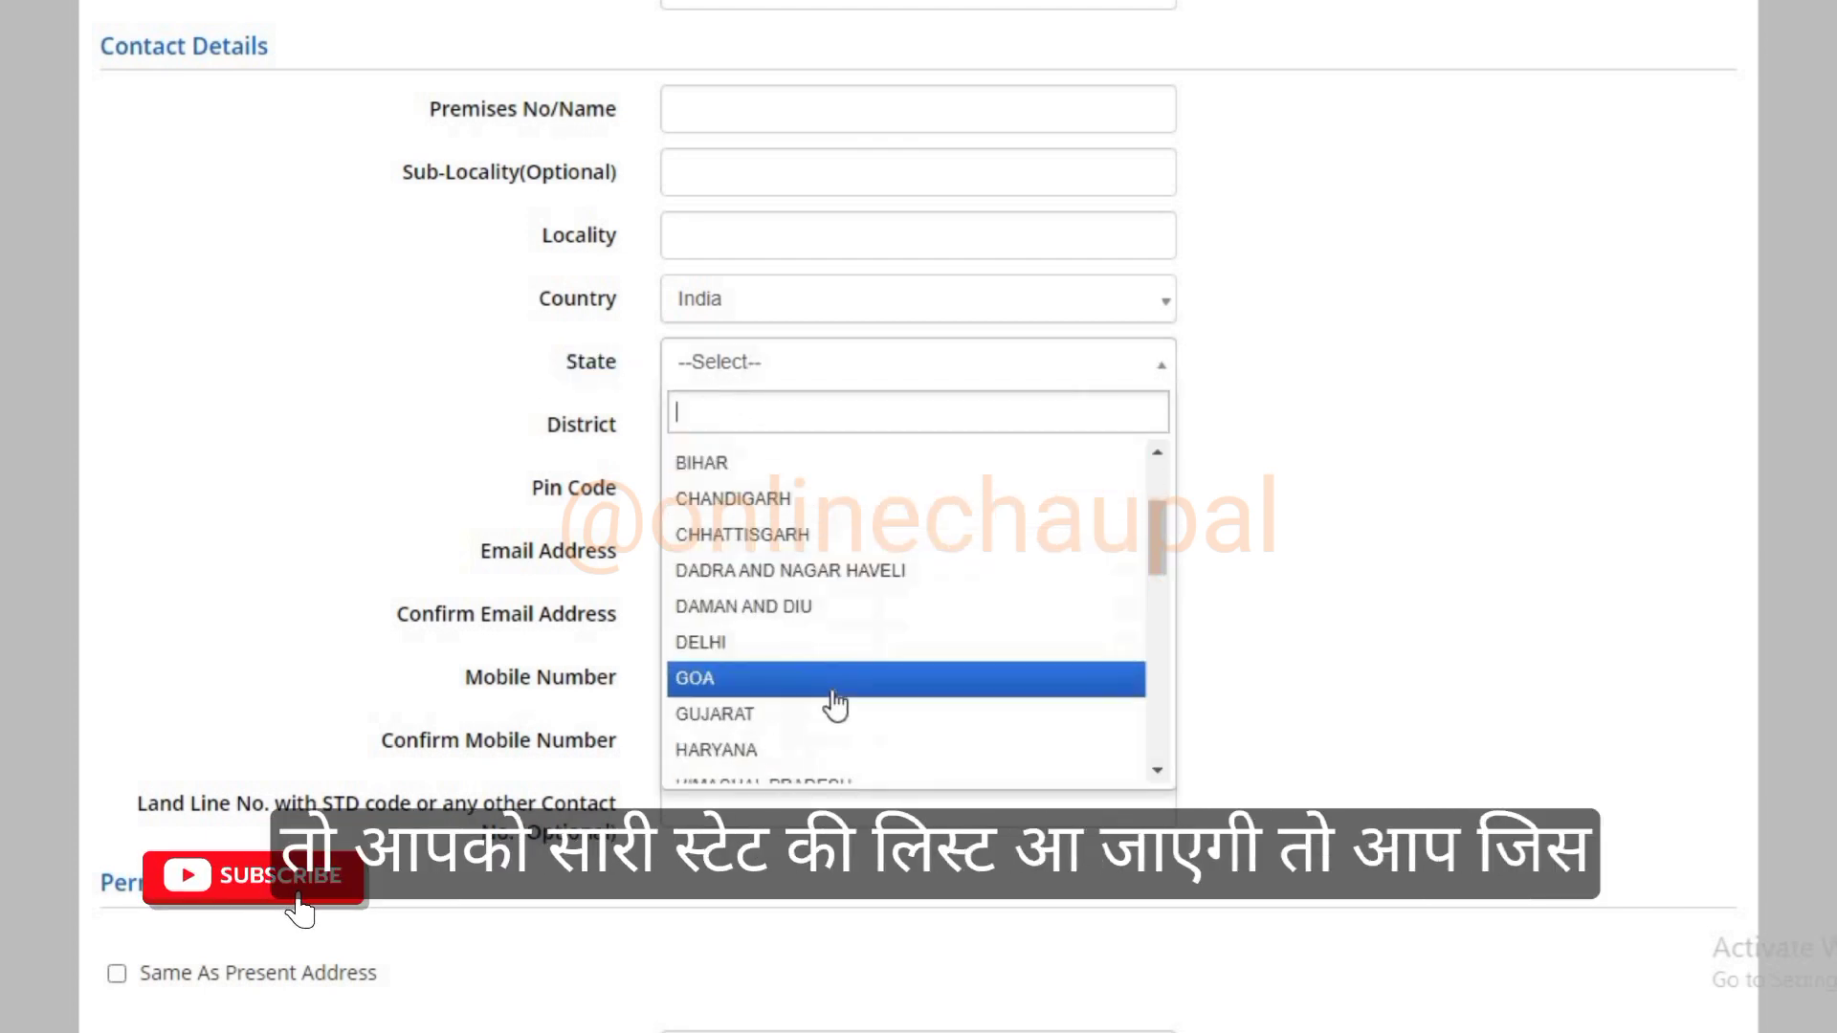
pyautogui.scroll(-1, 808, 746)
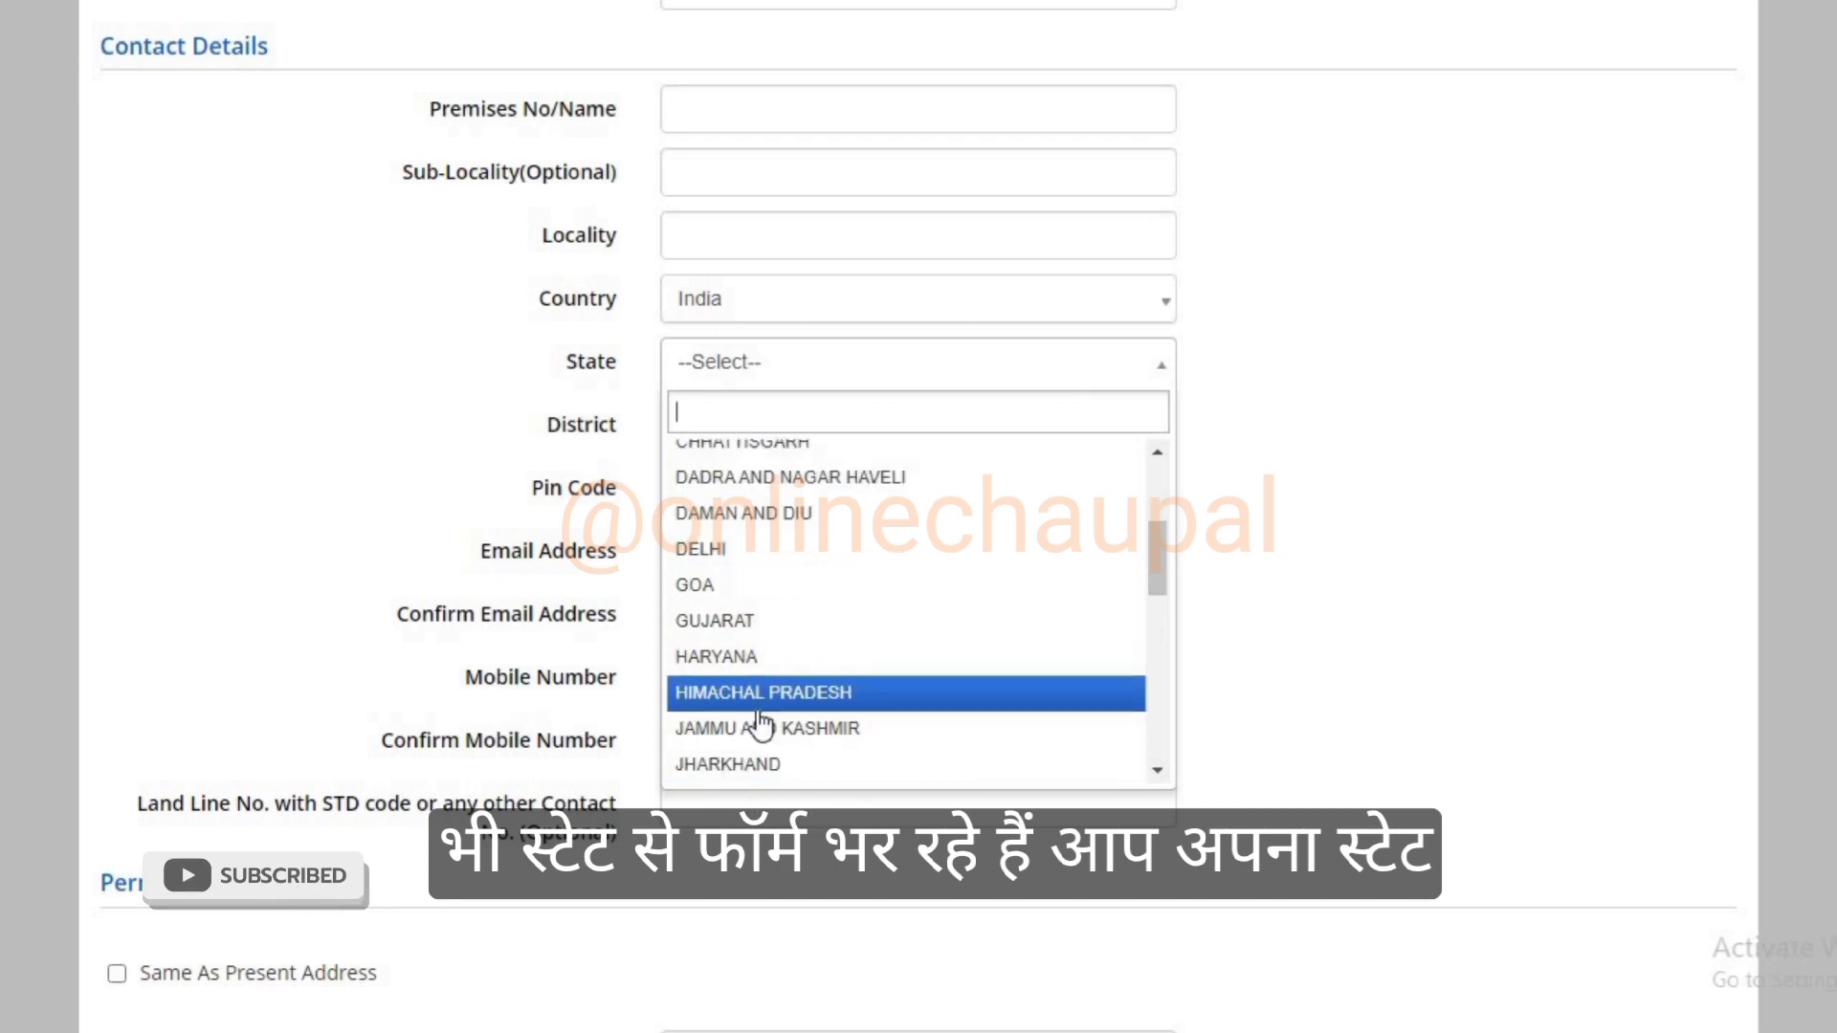
pyautogui.write('U')
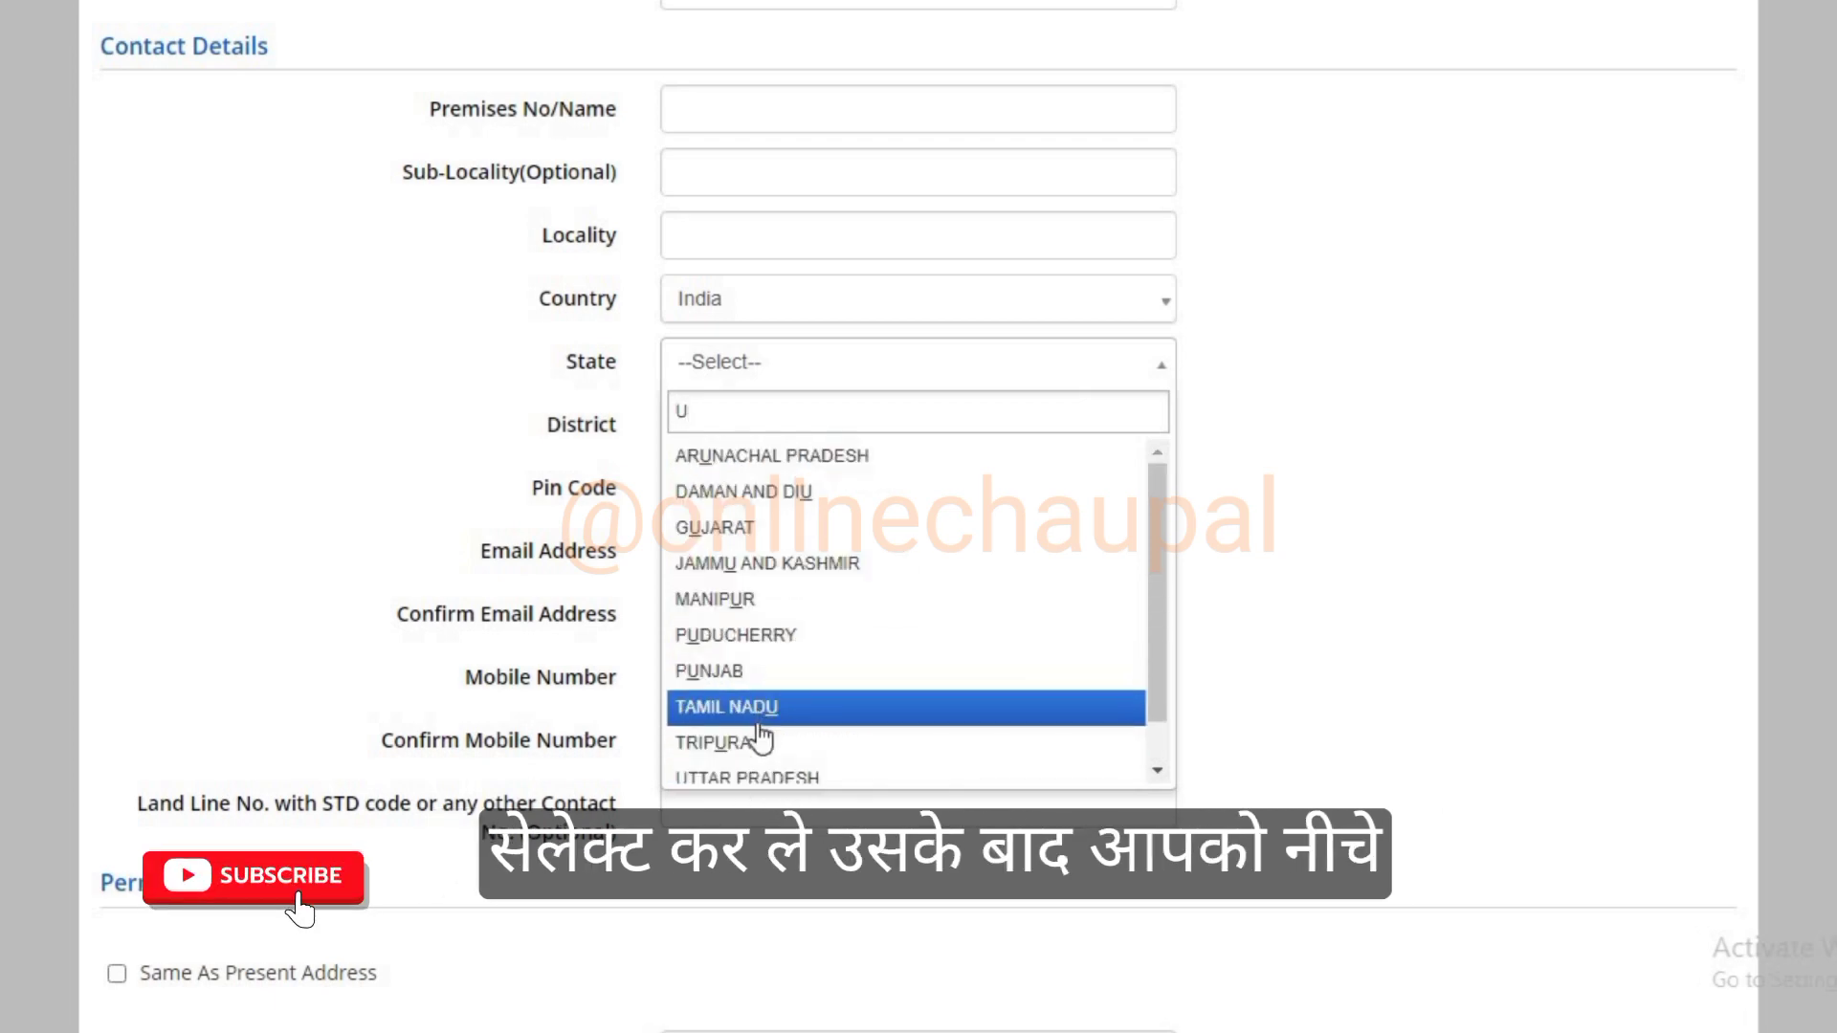
pyautogui.scroll(-1, 760, 737)
pyautogui.click(756, 765)
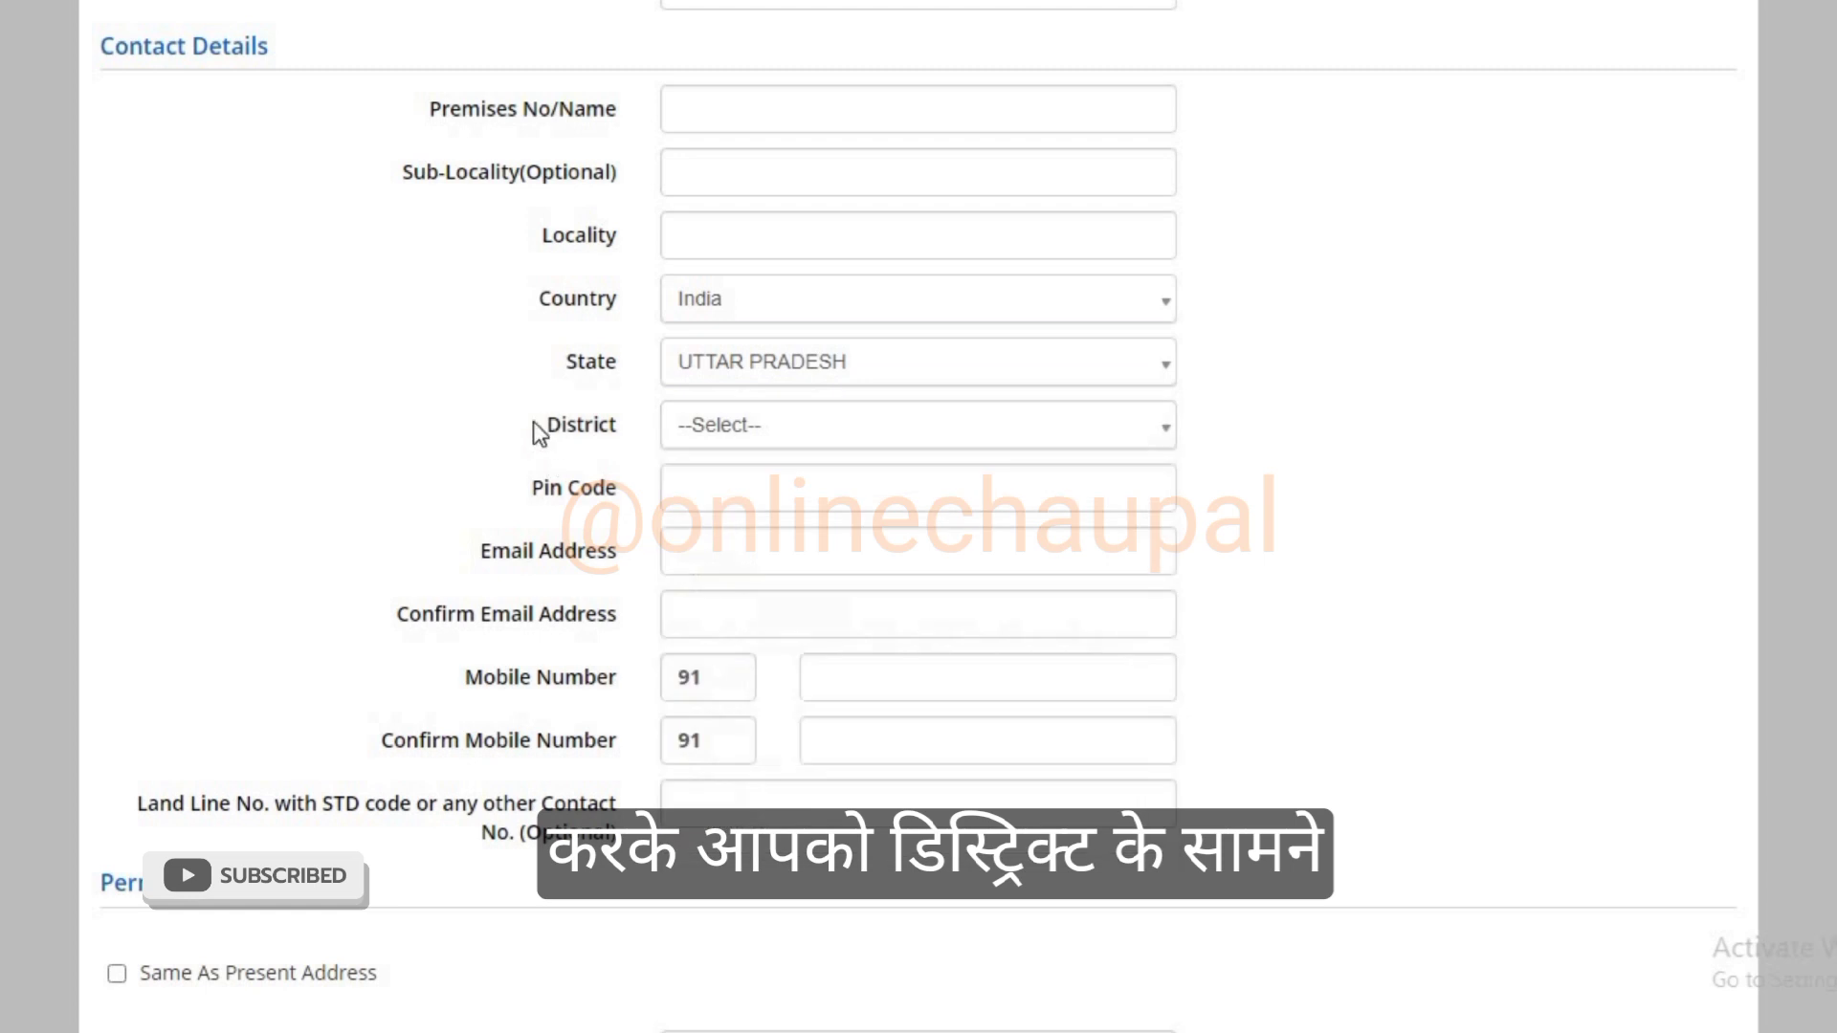
# Filter the district choices and set the contact address district to LUCKNOW.
pyautogui.click(771, 430)
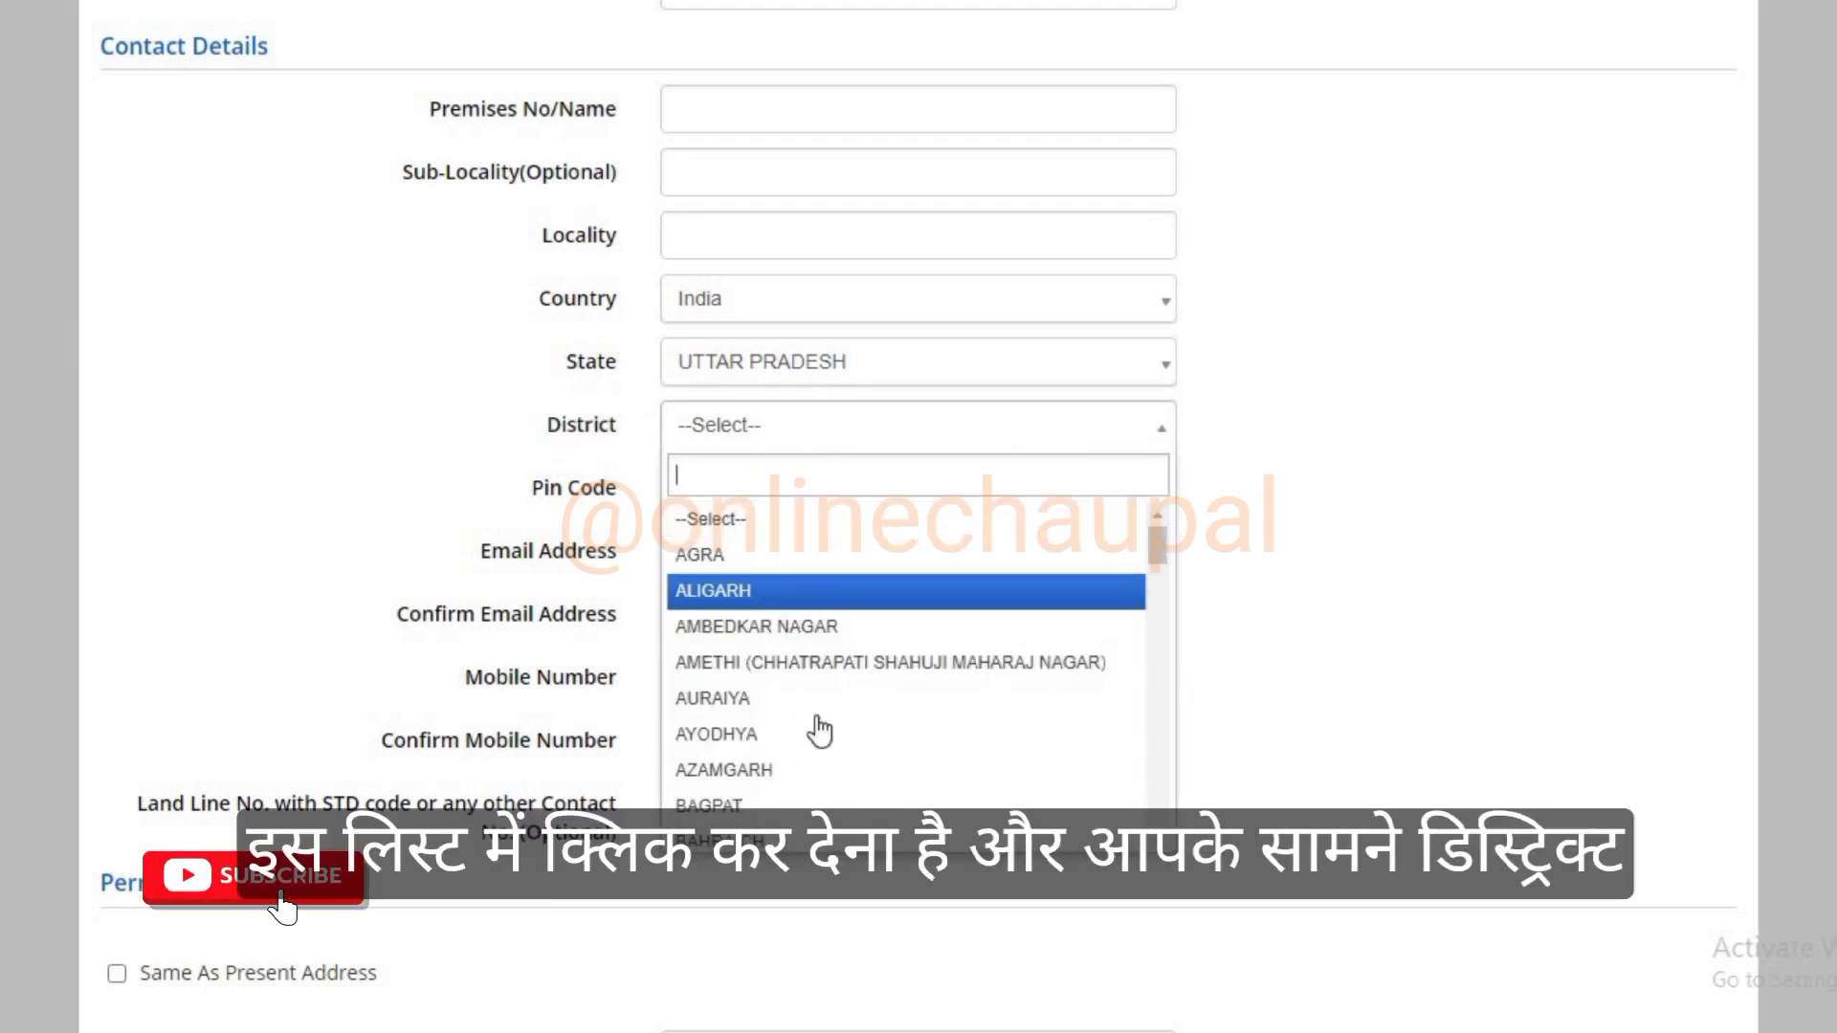
pyautogui.scroll(-2, 819, 732)
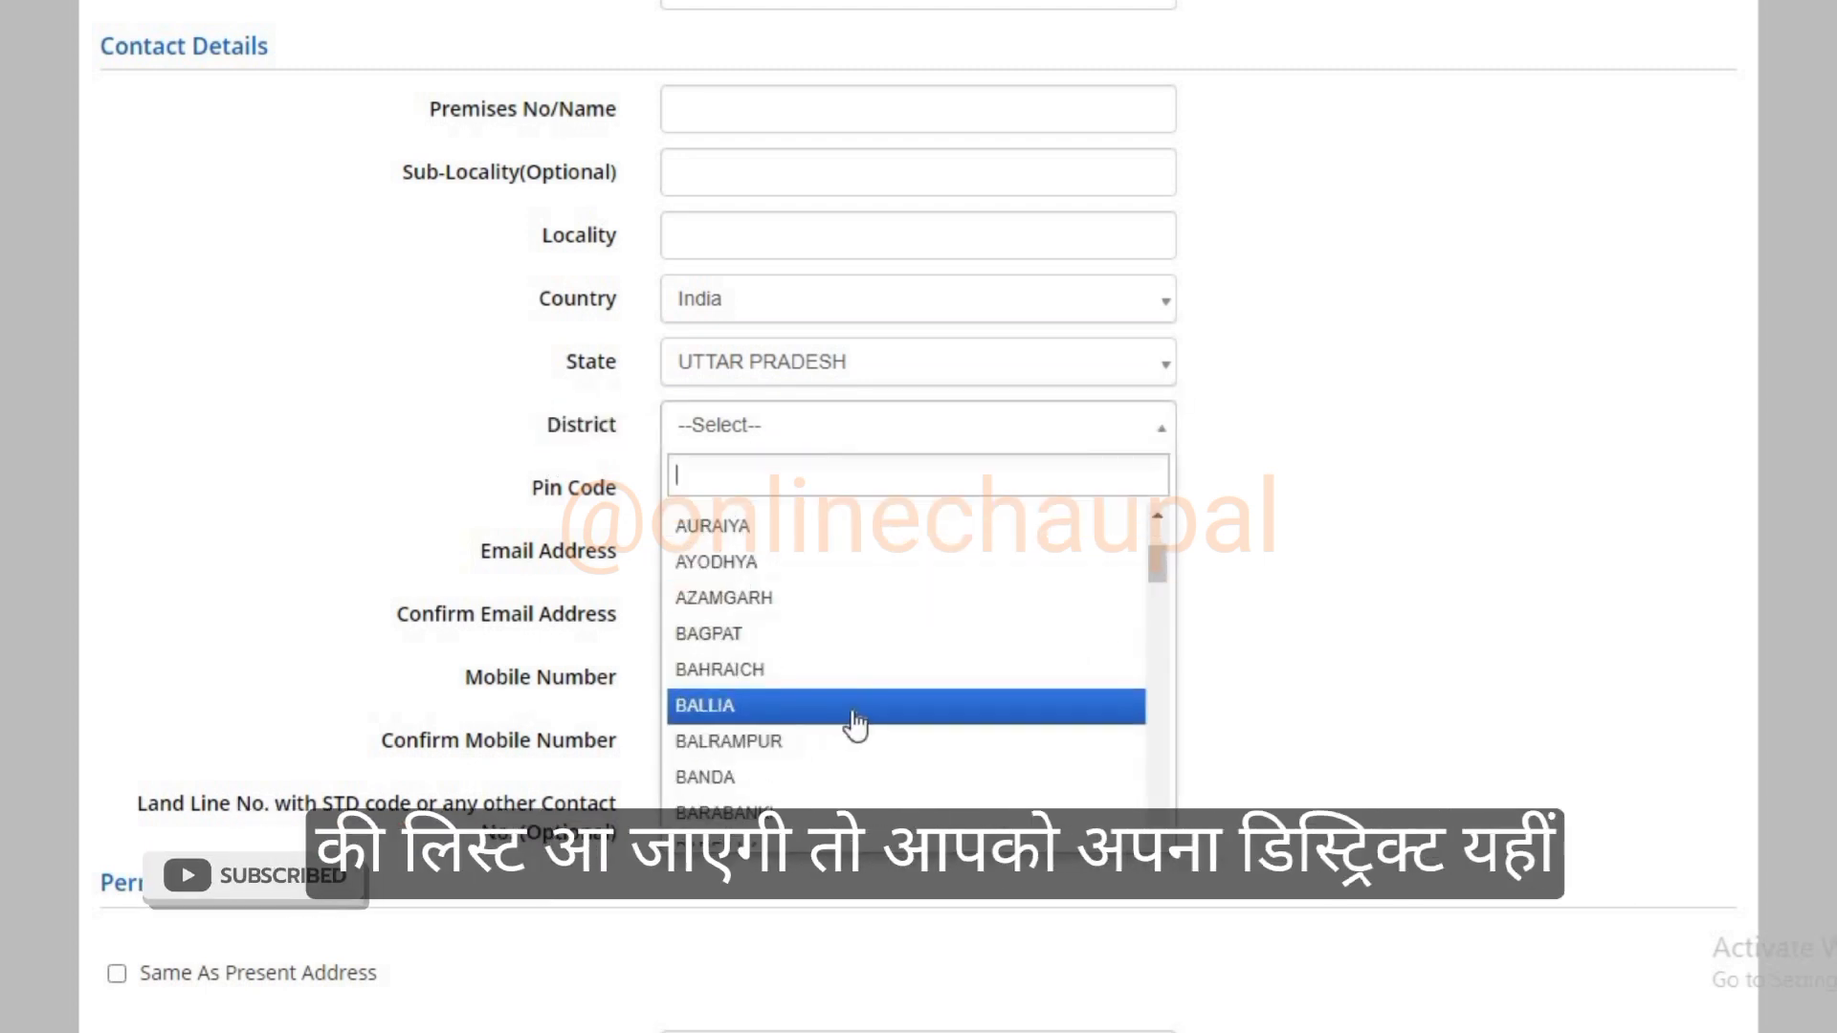
pyautogui.scroll(-2, 852, 723)
pyautogui.write('L')
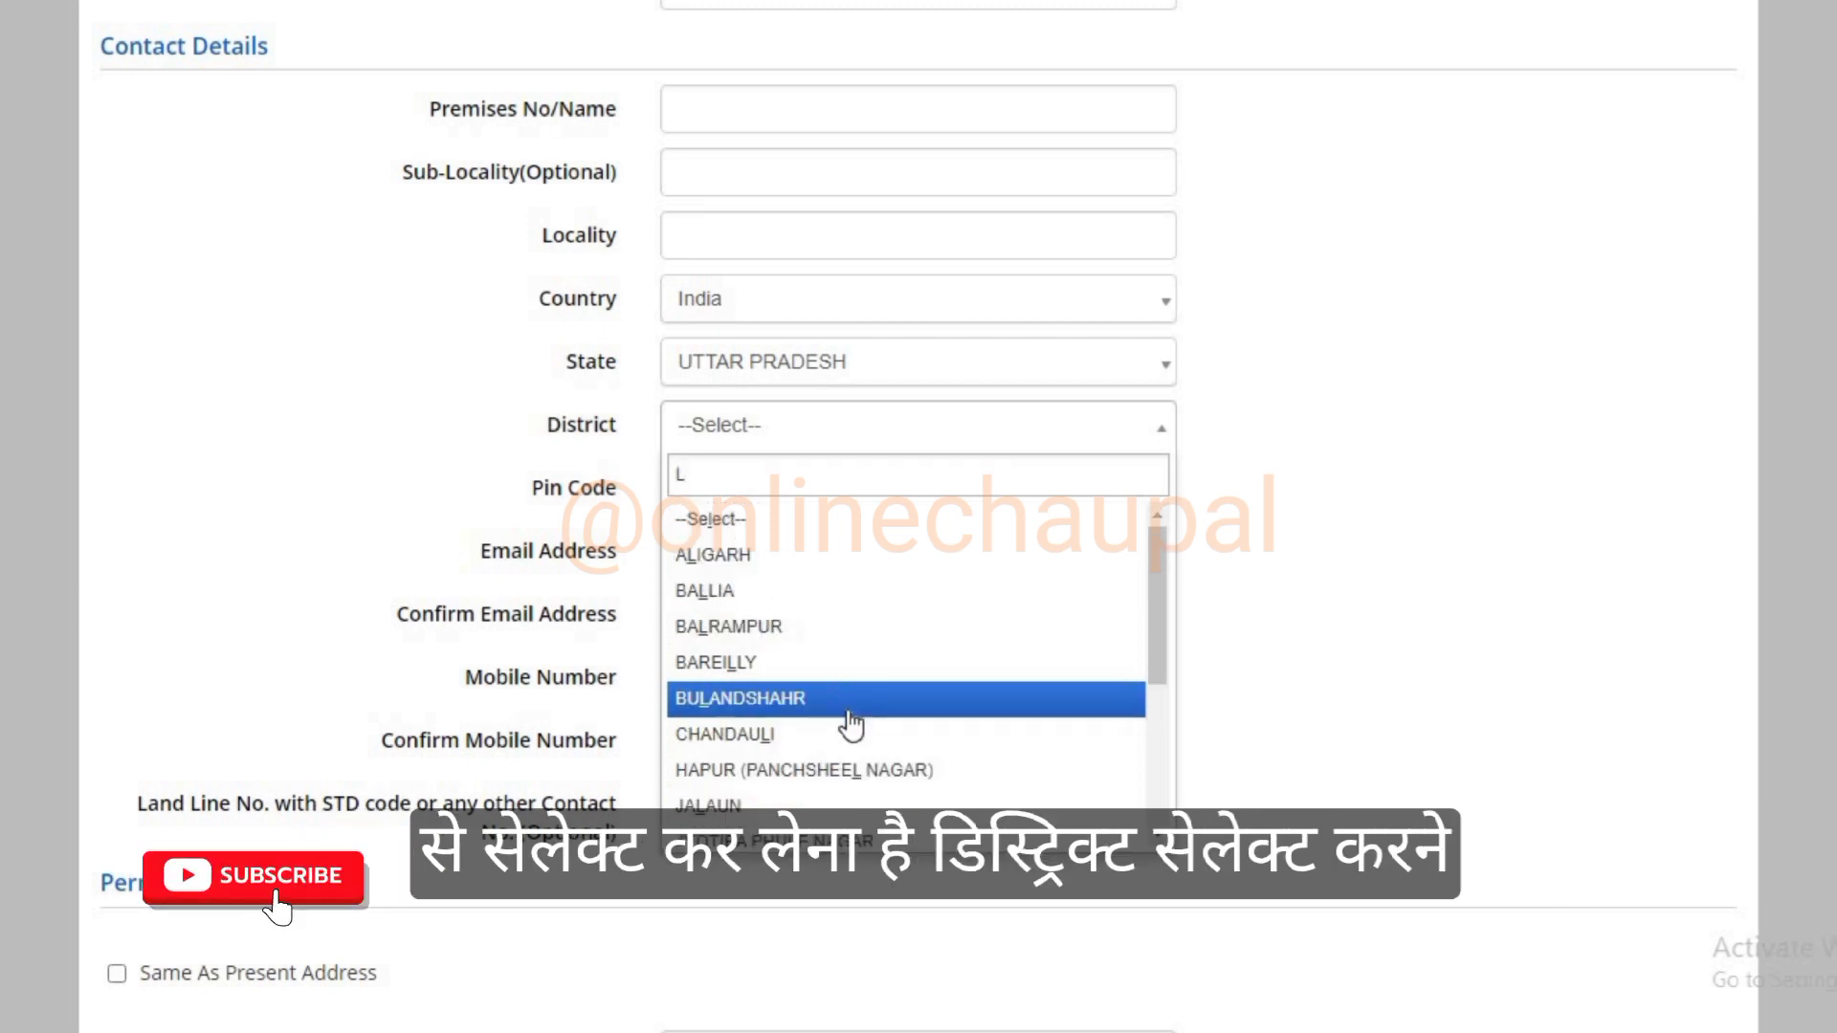
pyautogui.write('L')
pyautogui.click(668, 520)
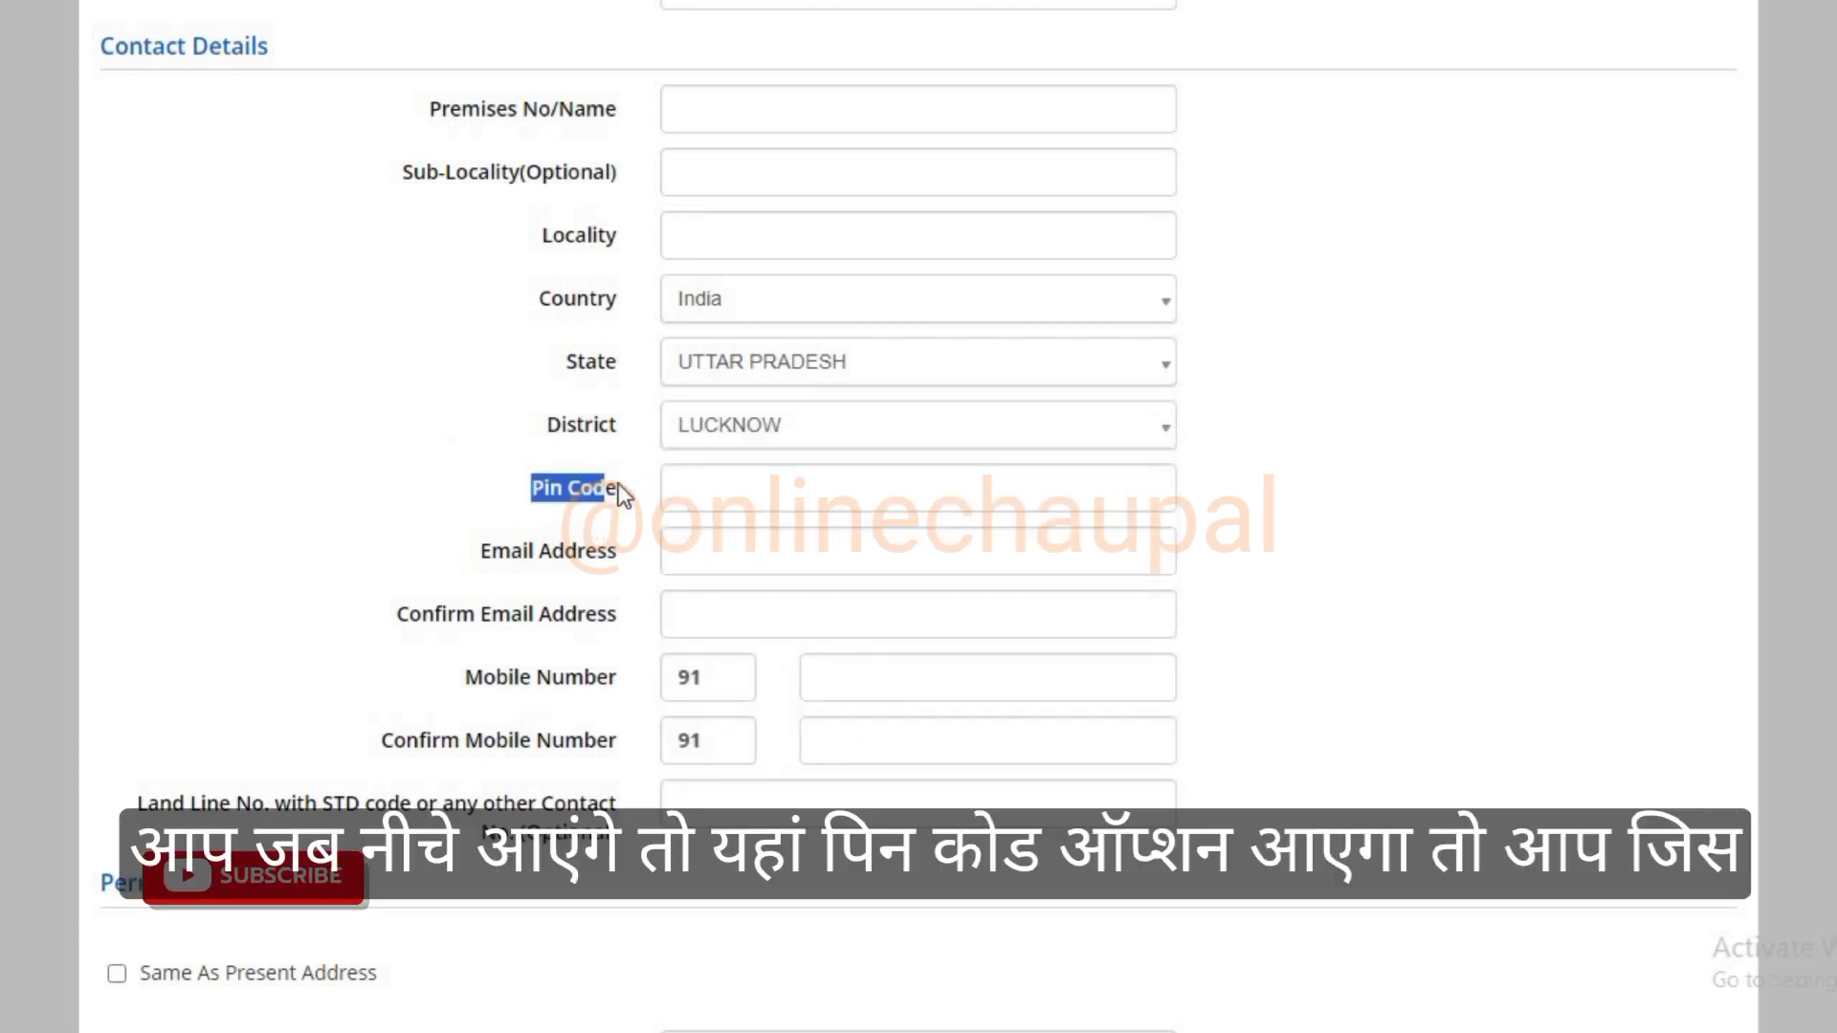
# Examine the pin code, email address and confirm email address fields in Contact Details without filling them in.
pyautogui.click(708, 487)
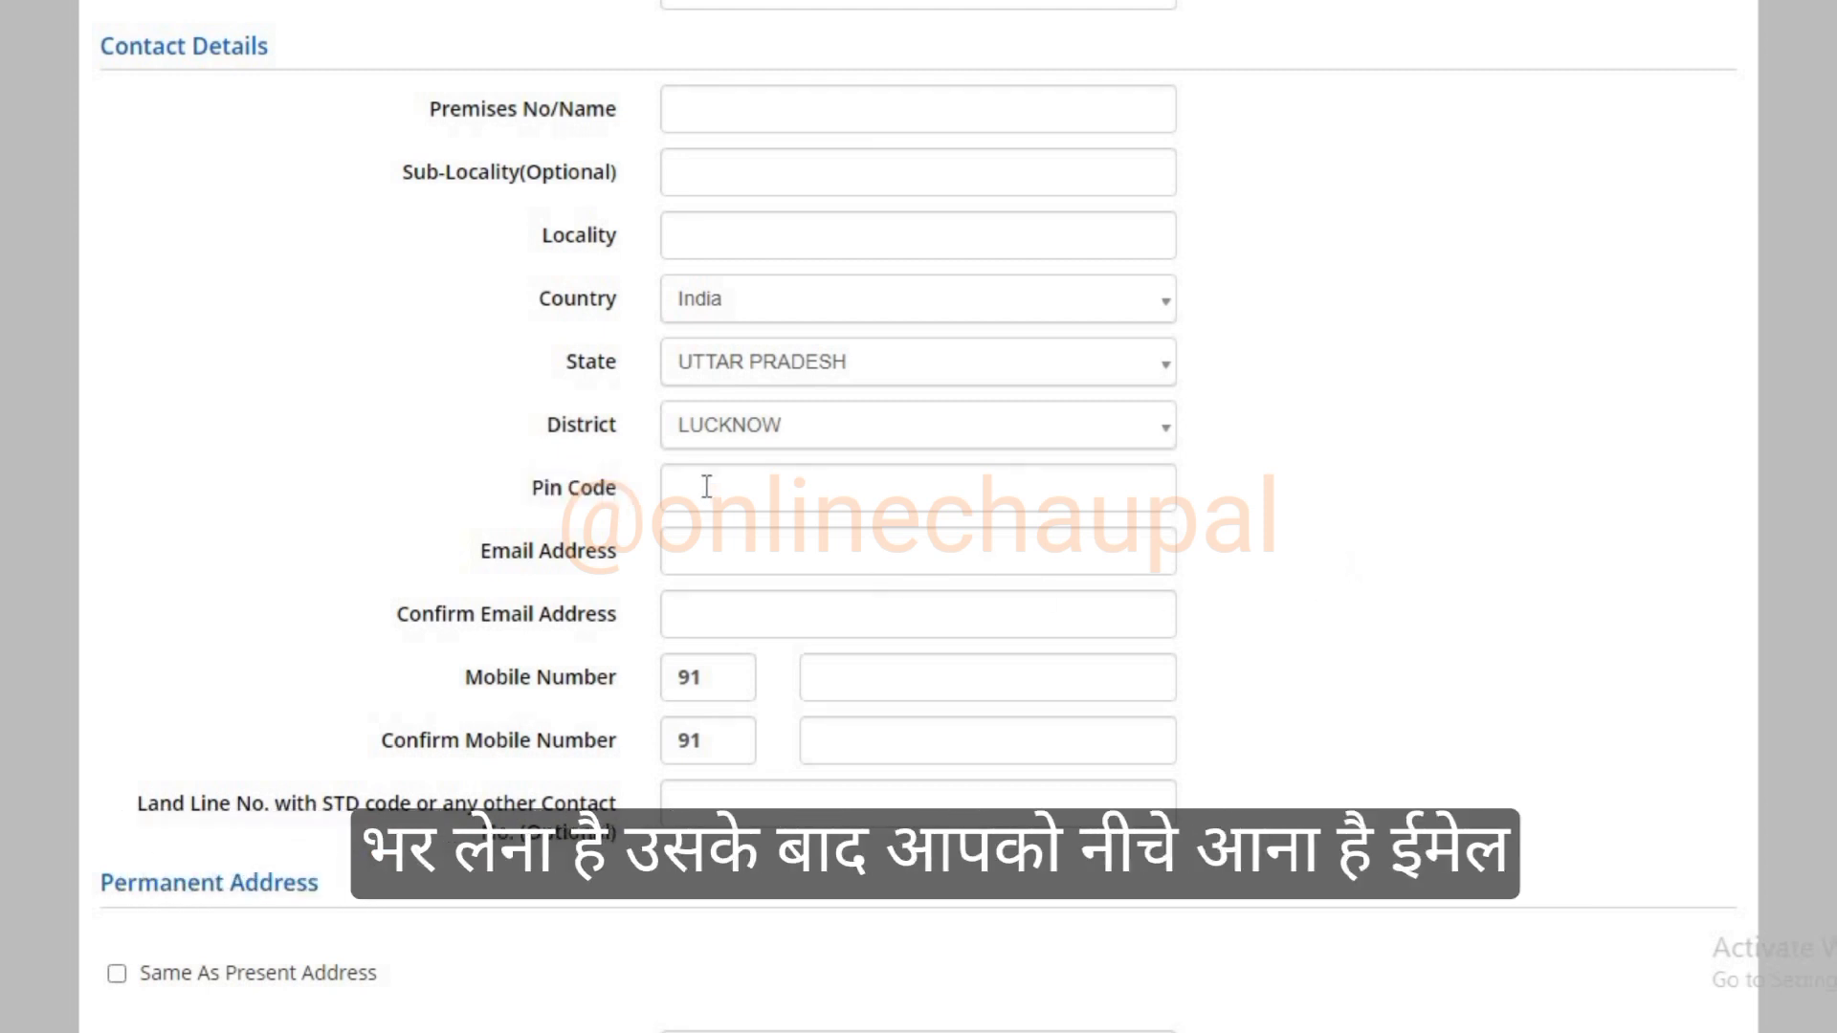
pyautogui.moveTo(463, 565); pyautogui.dragTo(629, 579)
pyautogui.click(1330, 628)
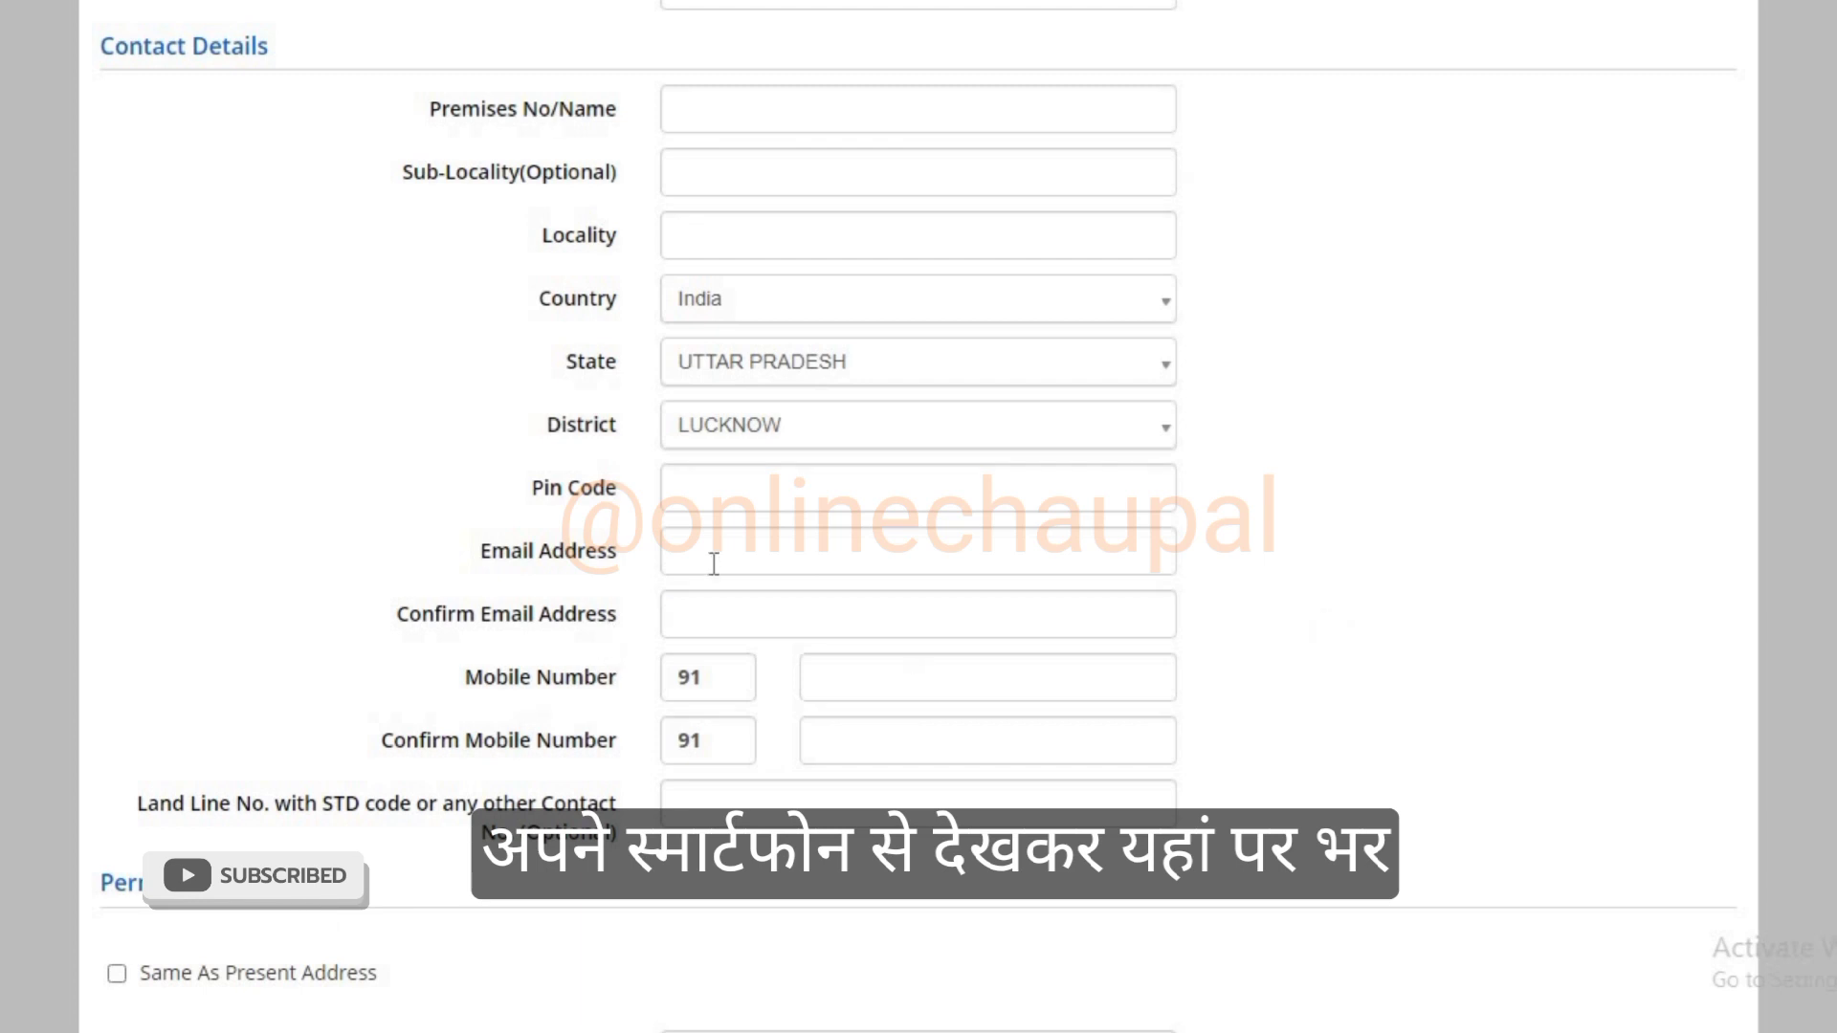
pyautogui.moveTo(396, 620); pyautogui.dragTo(610, 624)
pyautogui.click(1337, 677)
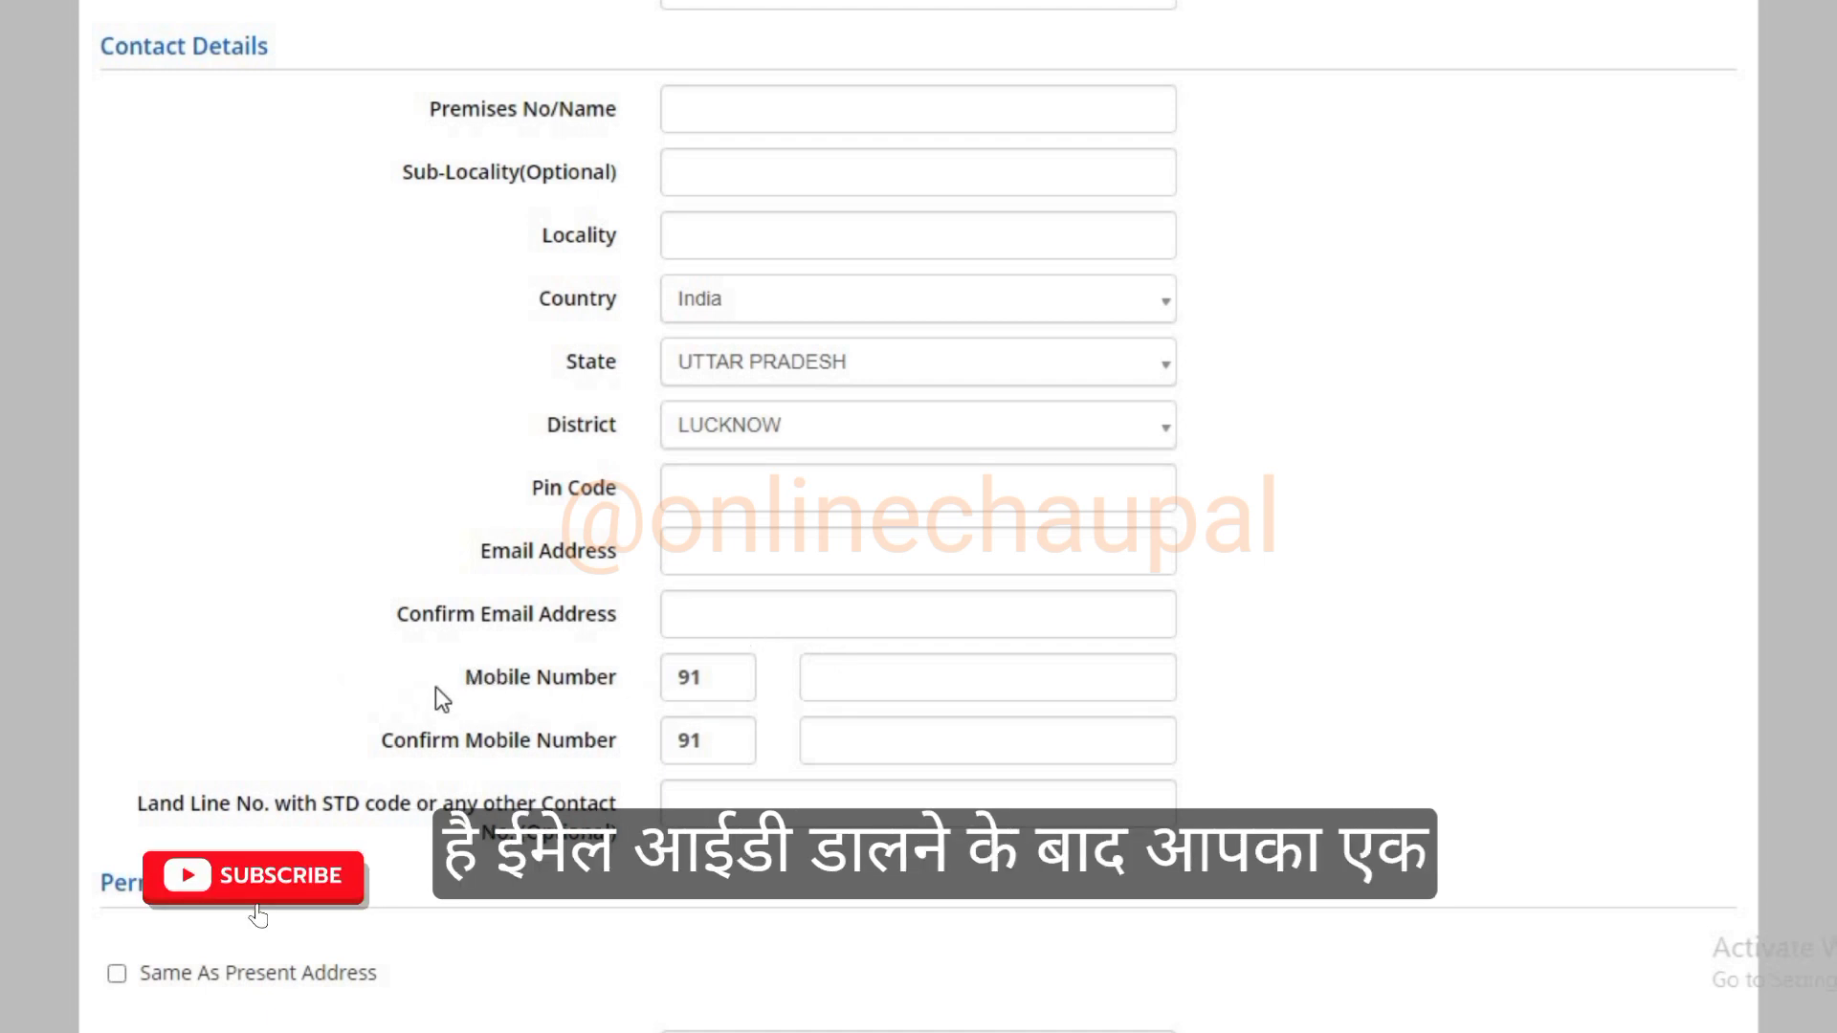
# Examine the mobile number and confirm mobile number fields in Contact Details, leaving both numbers blank.
pyautogui.moveTo(465, 680); pyautogui.dragTo(616, 690)
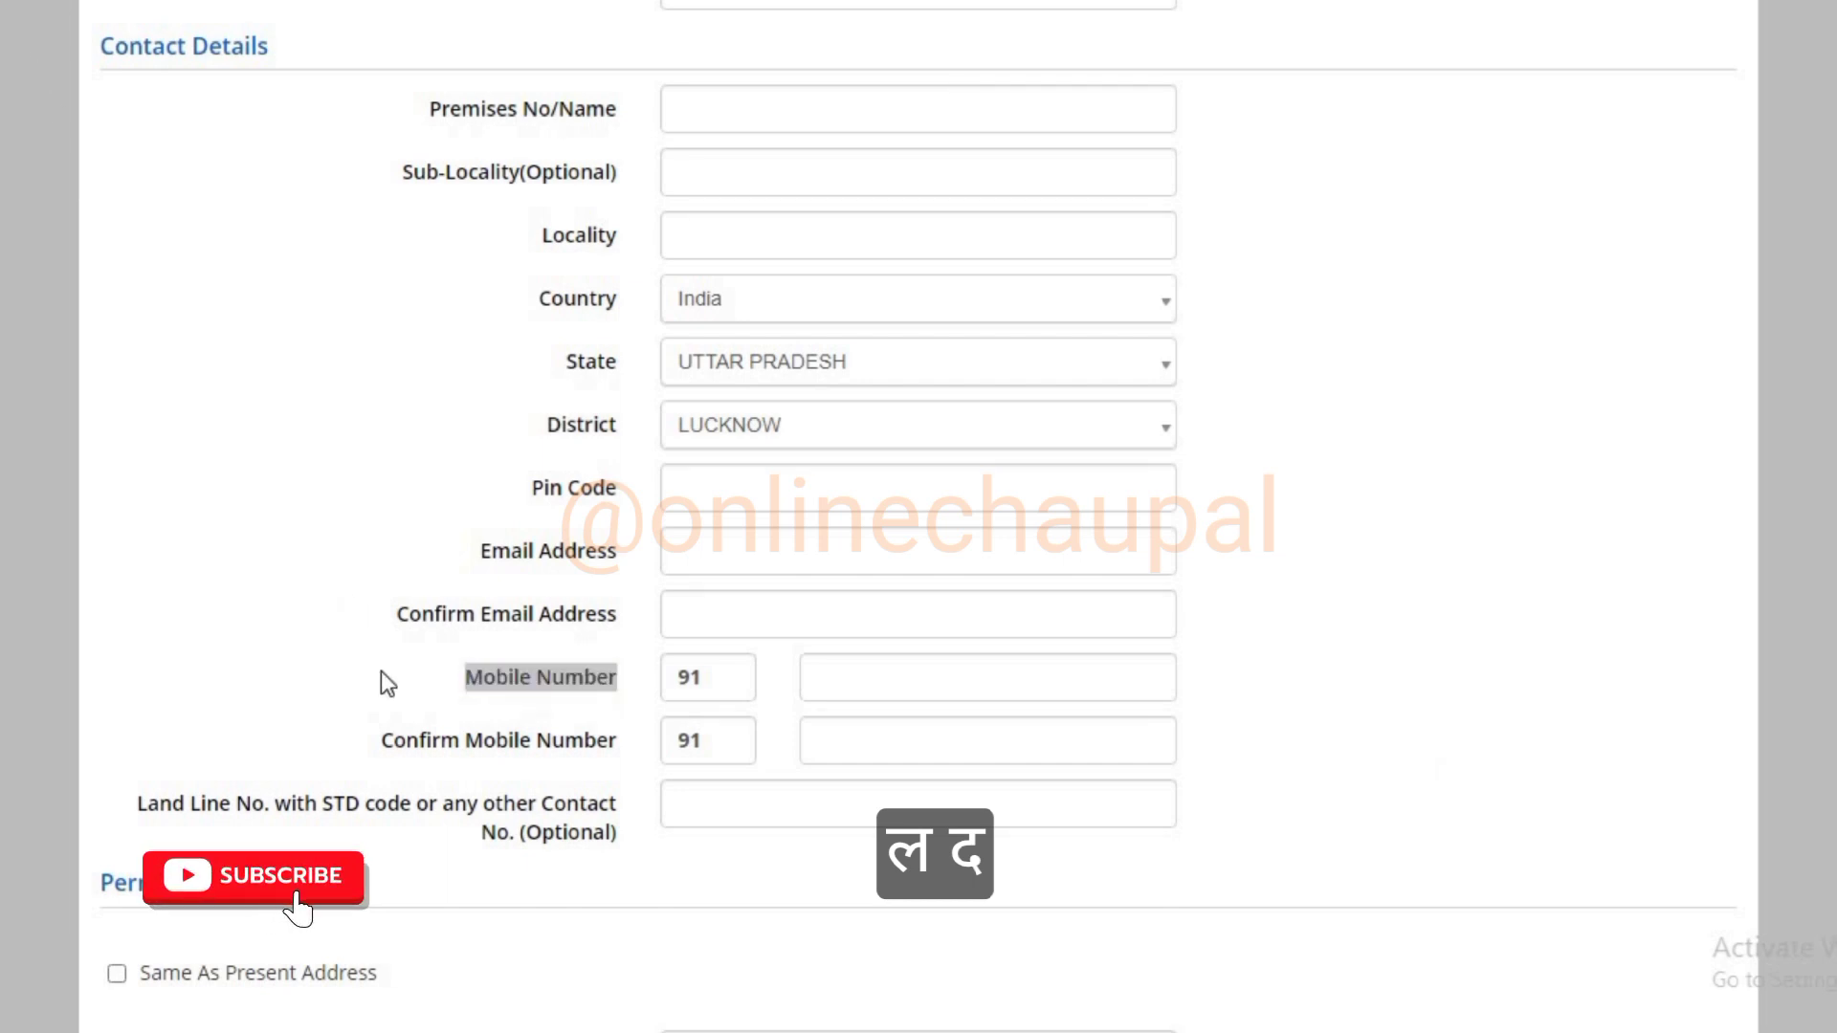
pyautogui.moveTo(465, 681); pyautogui.dragTo(621, 686)
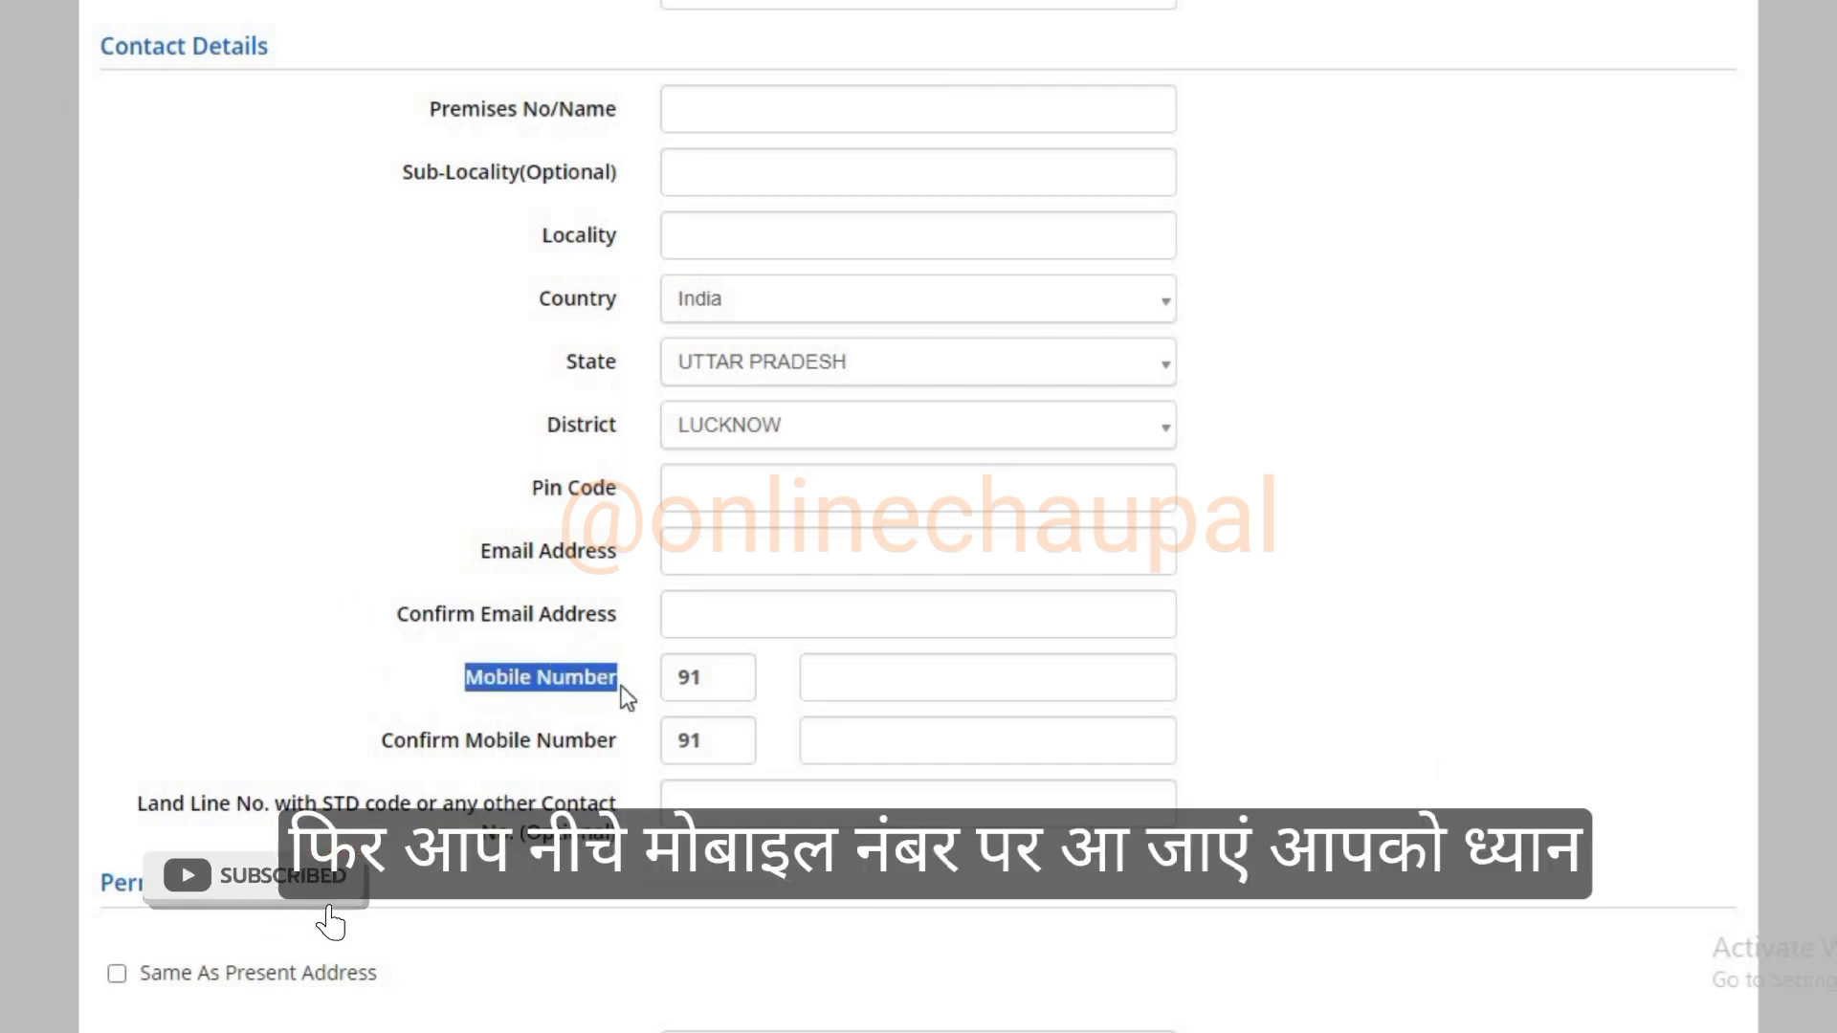
pyautogui.click(1461, 737)
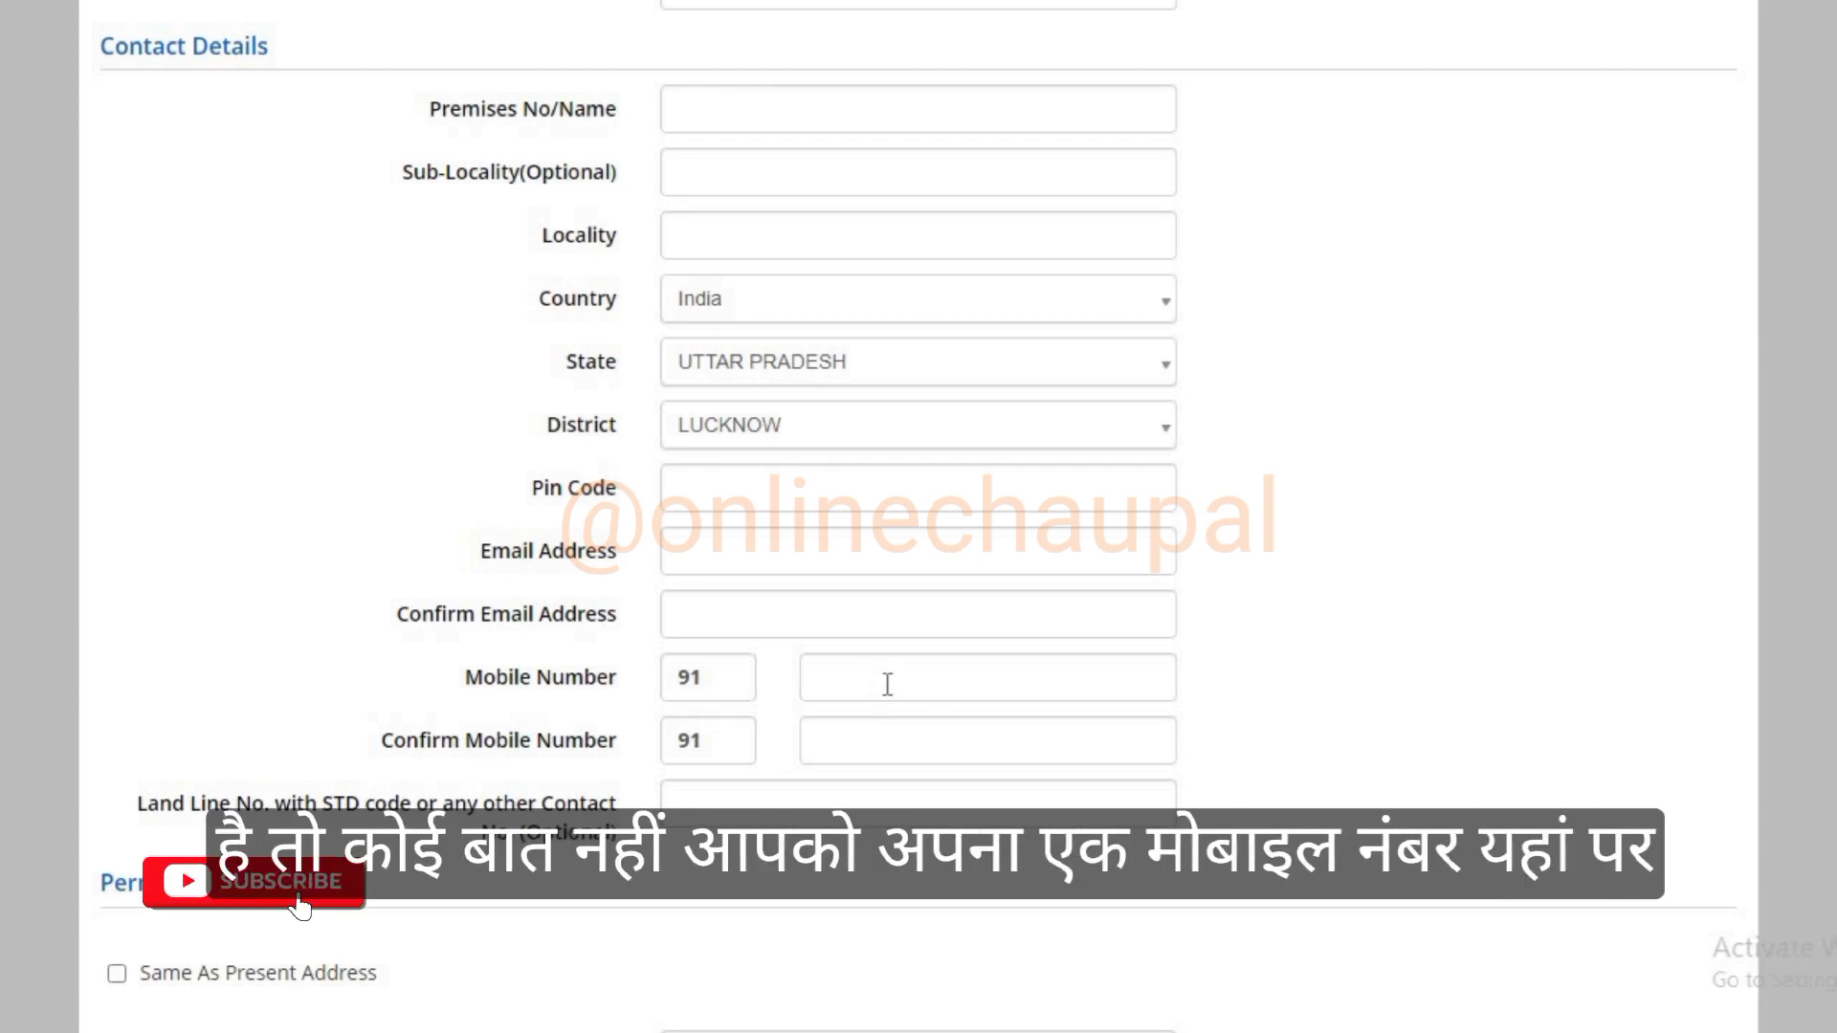
pyautogui.moveTo(380, 741); pyautogui.dragTo(593, 752)
pyautogui.click(870, 756)
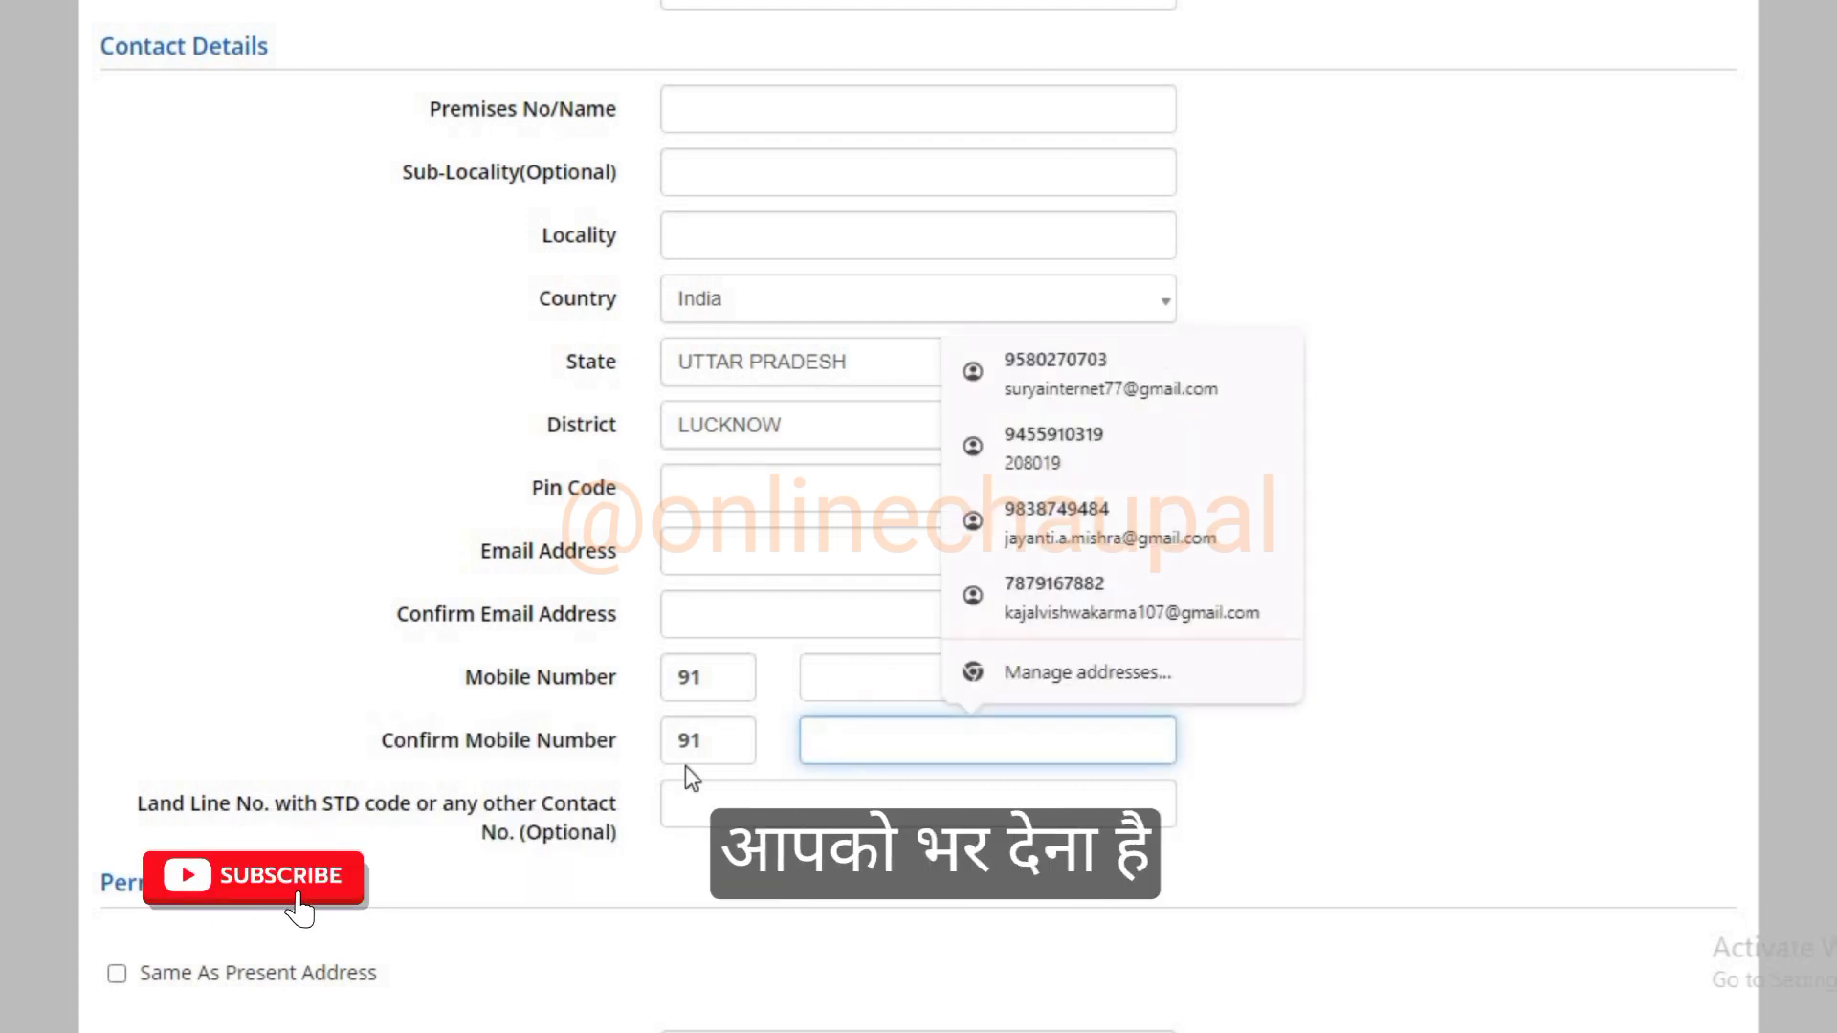
pyautogui.click(268, 660)
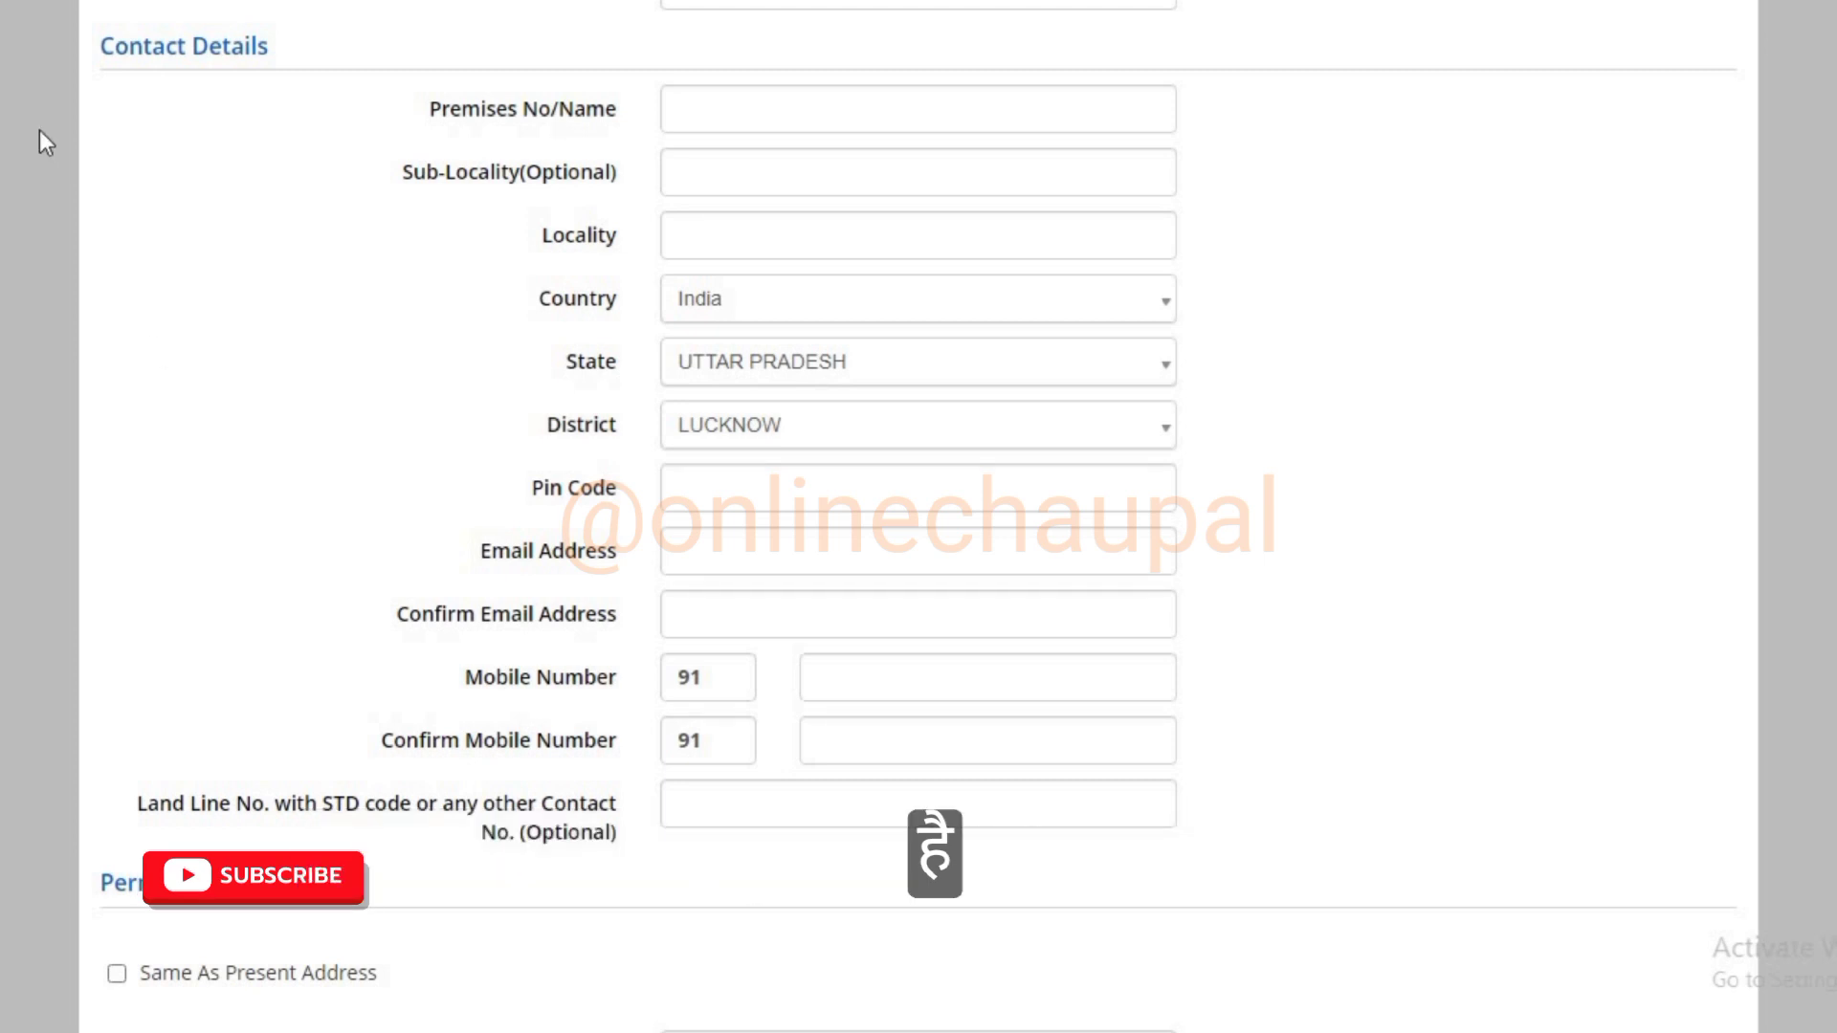
# Look over the Permanent Address section and examine the password and confirm password fields under Choose Password.
pyautogui.scroll(-8, 336, 348)
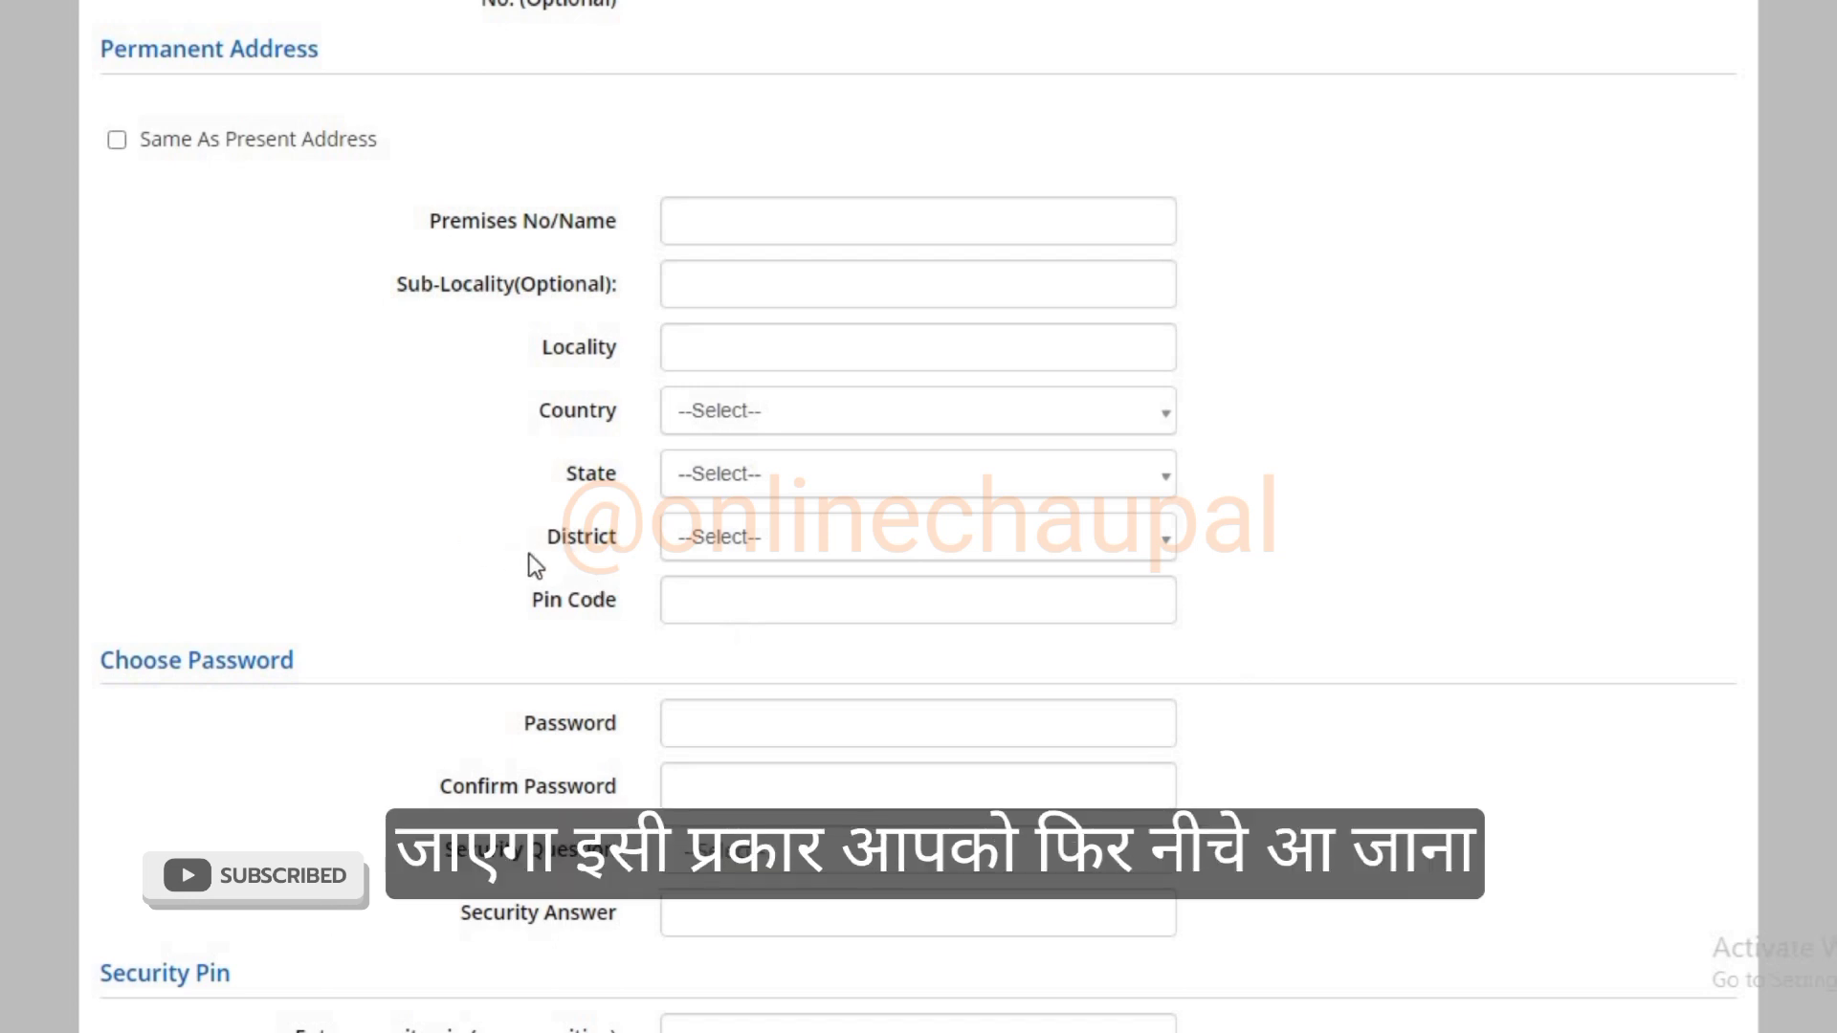
pyautogui.scroll(-4, 361, 438)
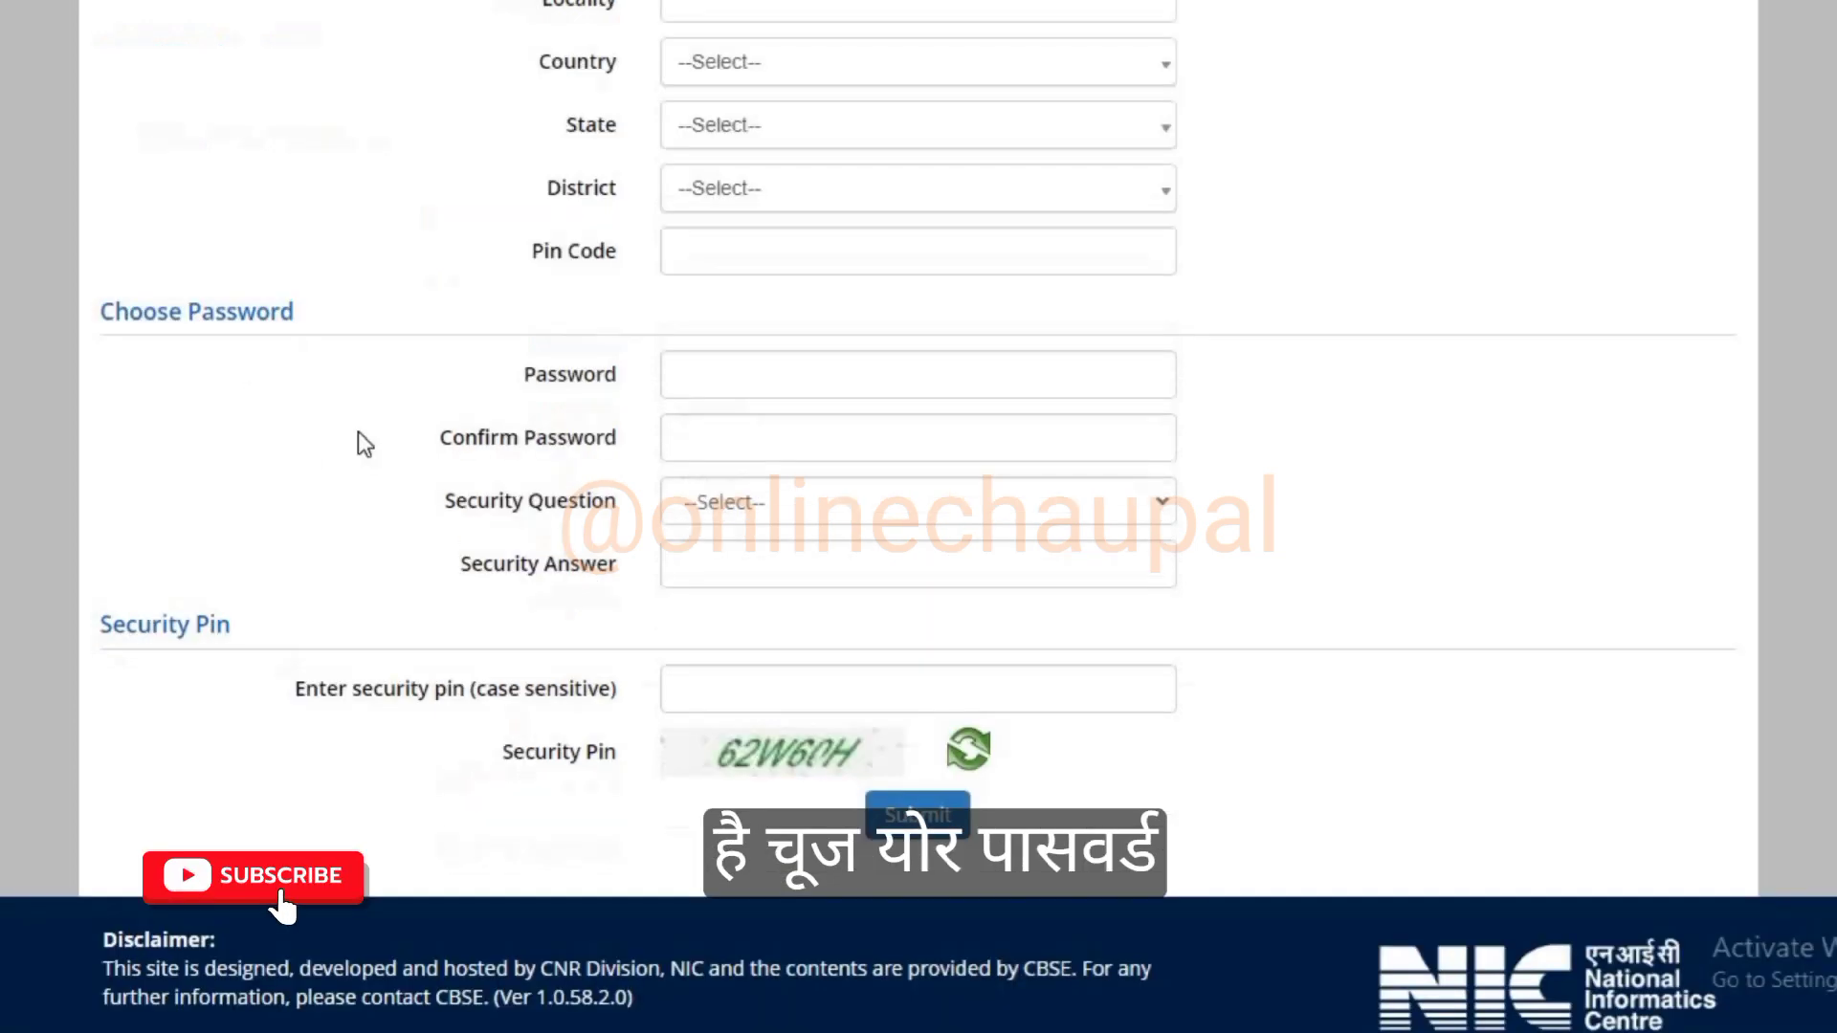
pyautogui.moveTo(294, 311); pyautogui.dragTo(127, 311)
pyautogui.click(489, 415)
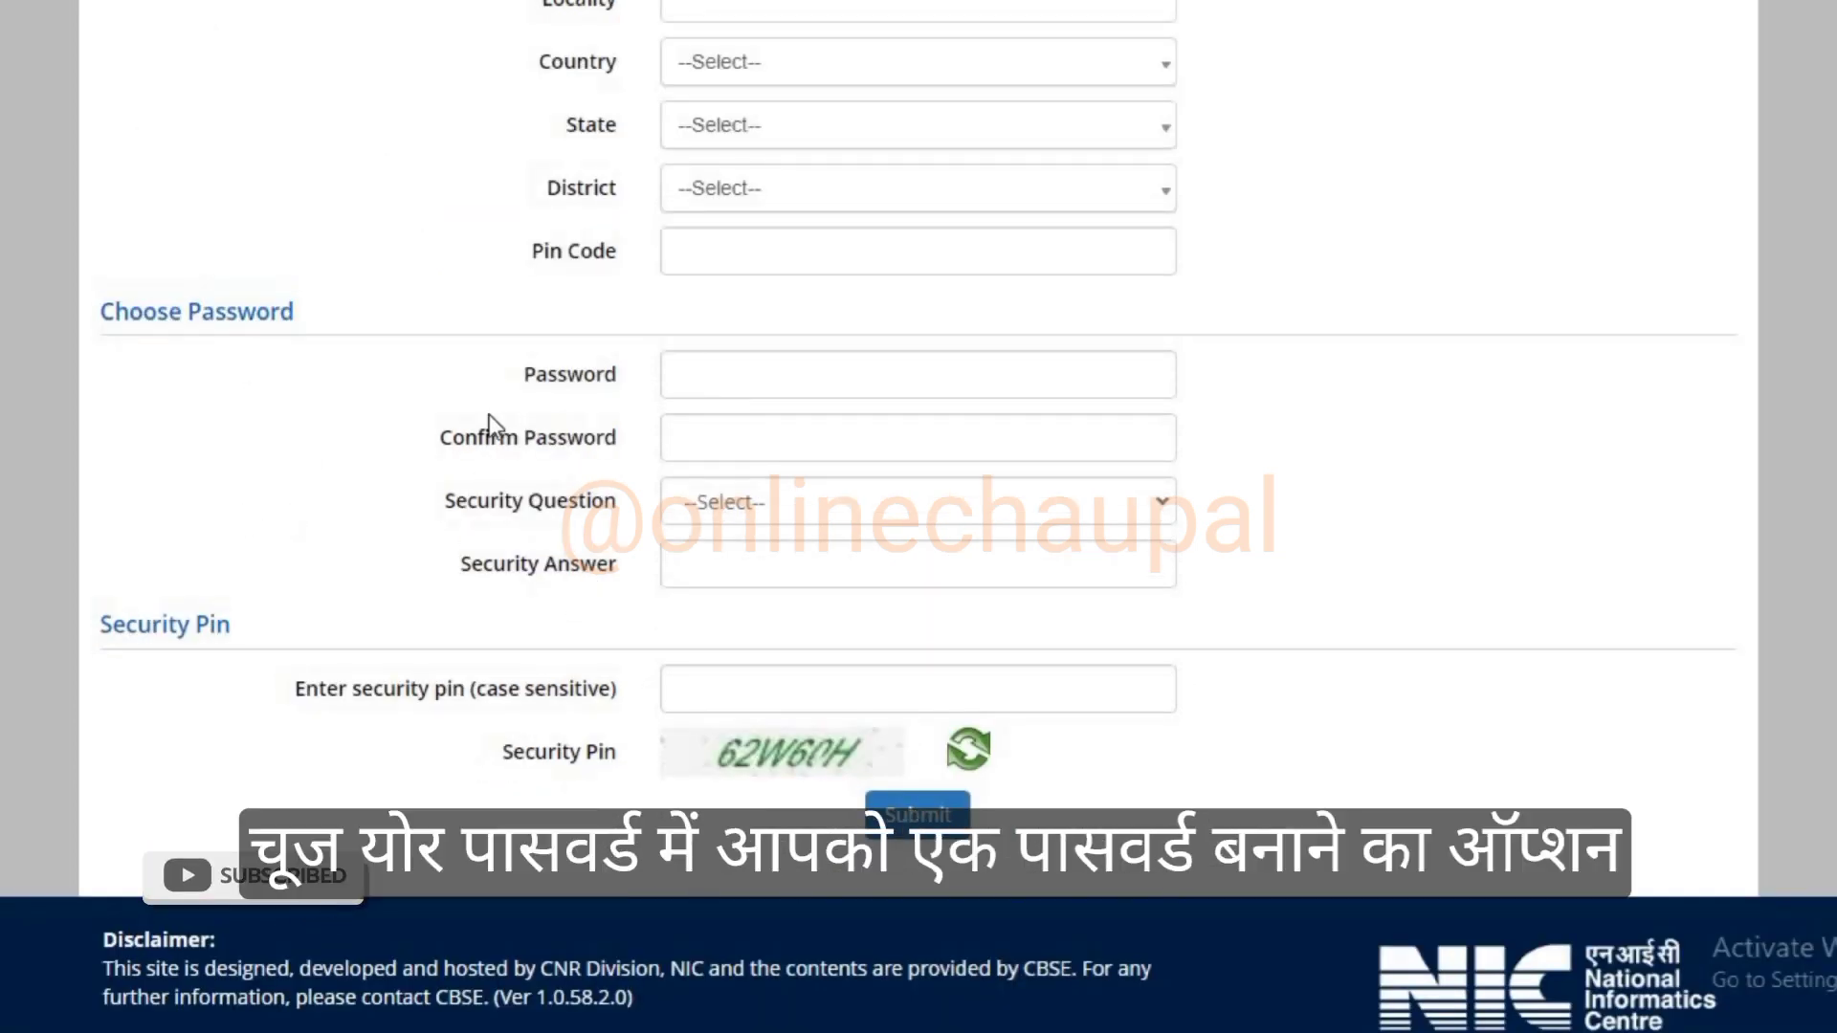
pyautogui.moveTo(527, 376); pyautogui.dragTo(612, 375)
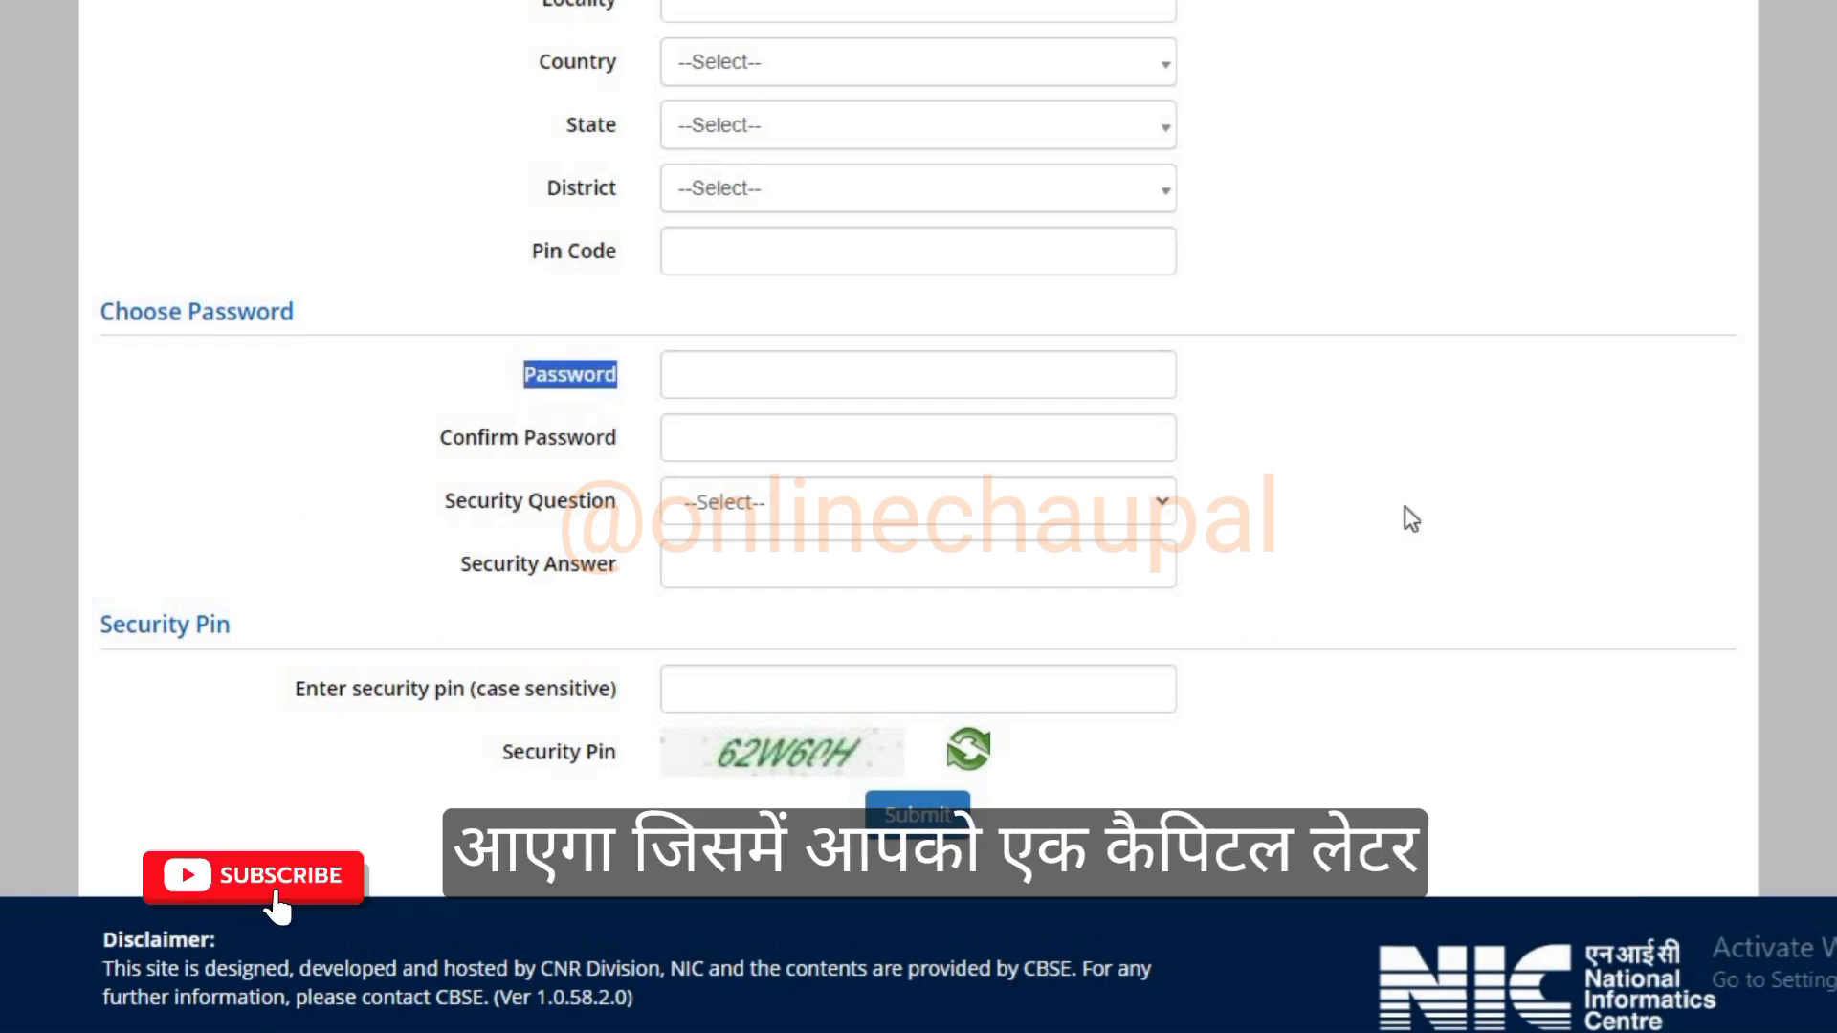
pyautogui.click(1514, 507)
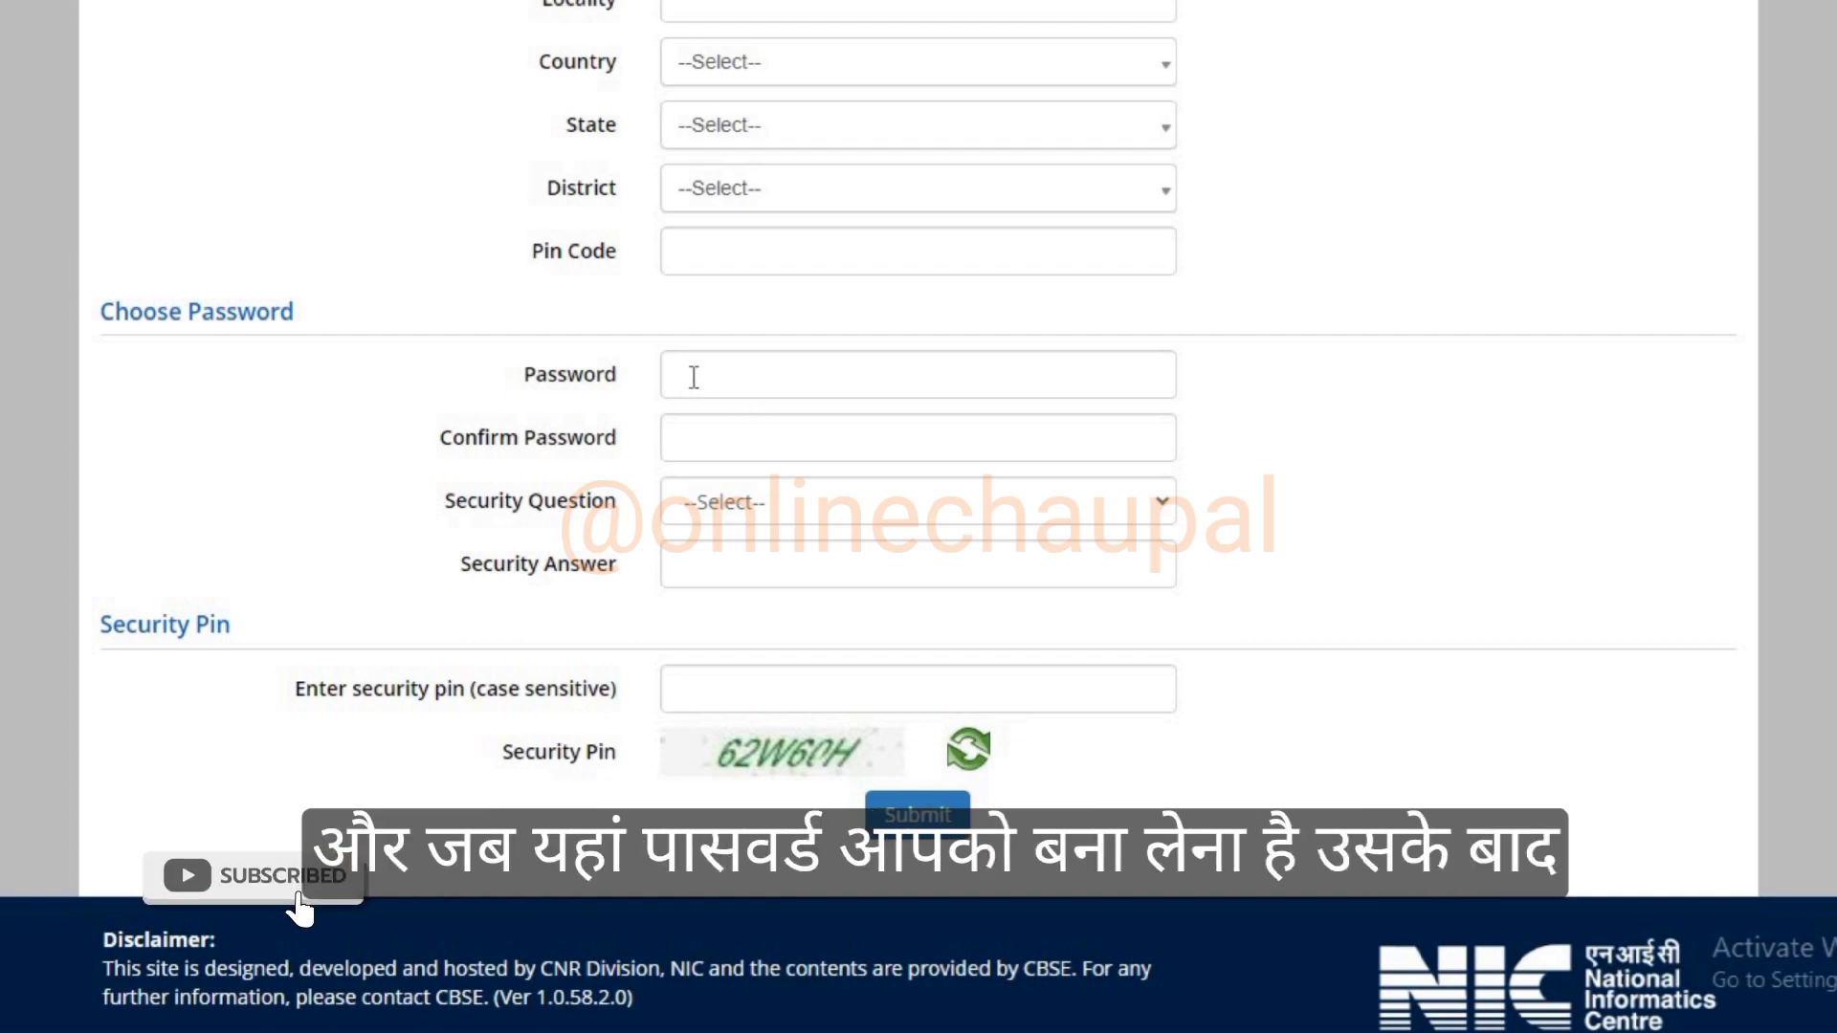
pyautogui.moveTo(439, 442); pyautogui.dragTo(606, 445)
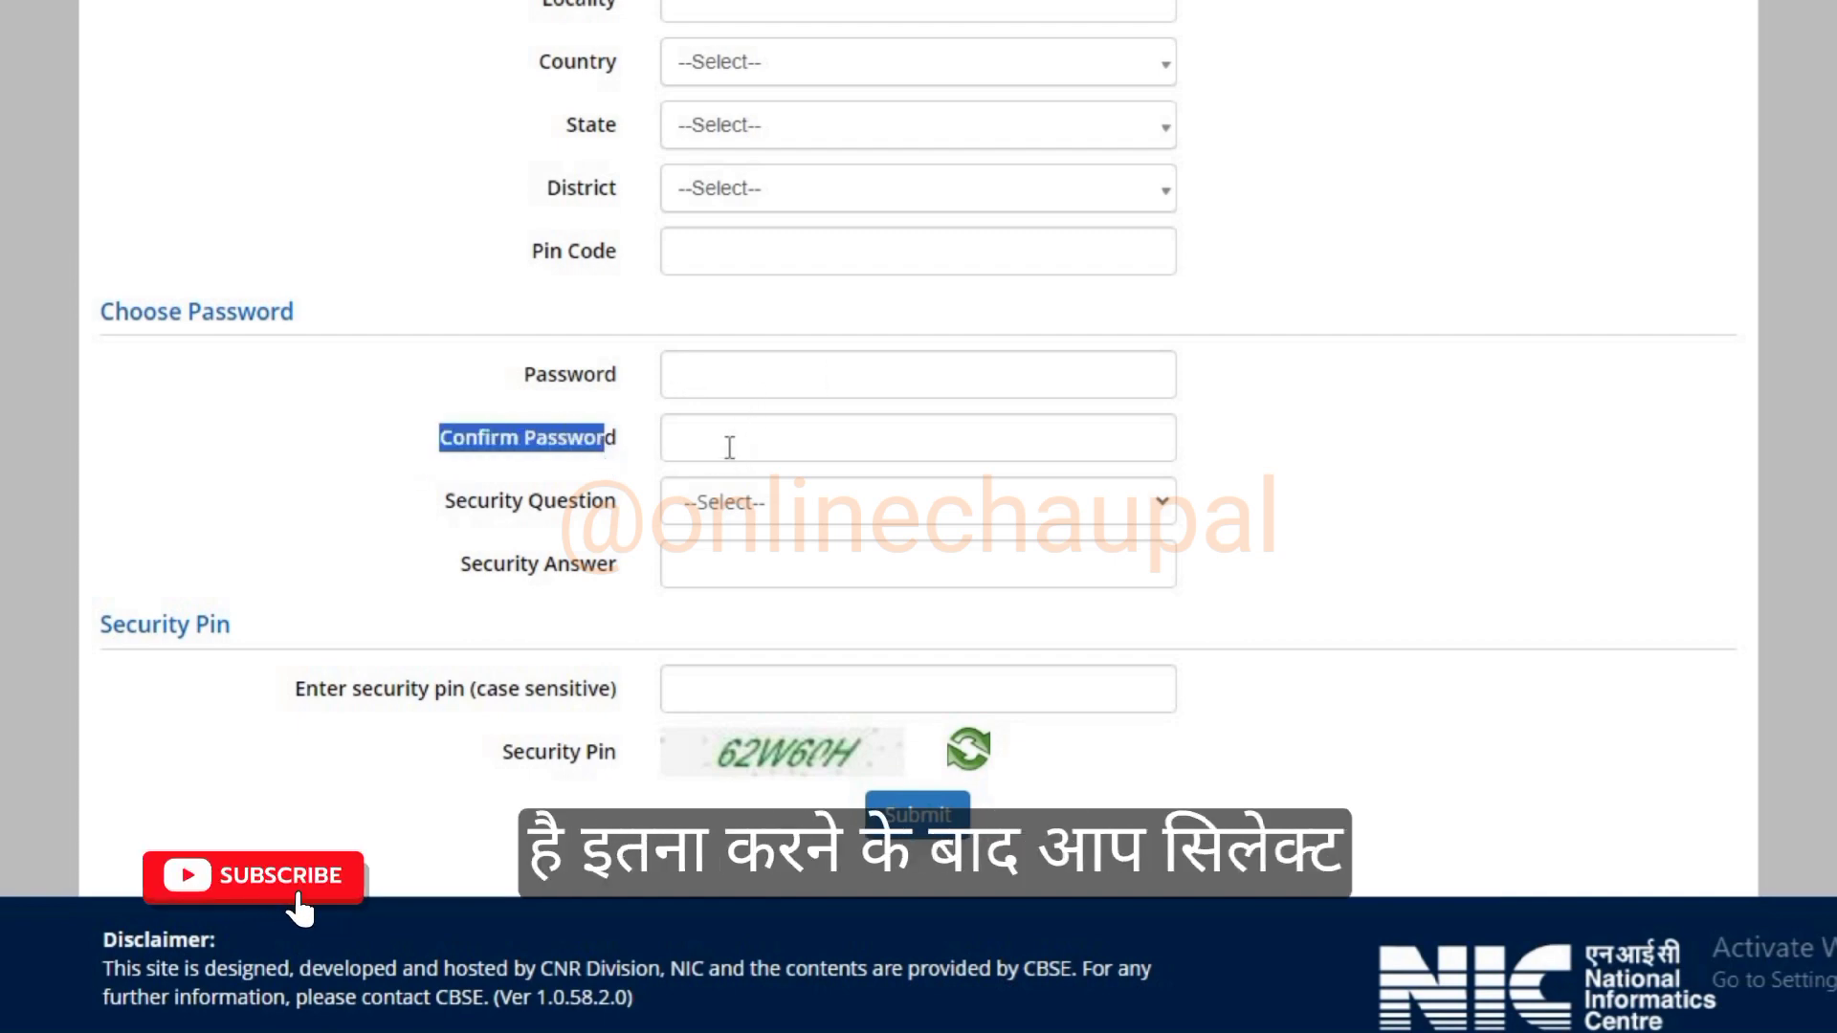
# Examine the security question choices and the security answer field under Choose Password, leaving both blank.
pyautogui.click(406, 533)
pyautogui.moveTo(444, 501); pyautogui.dragTo(606, 503)
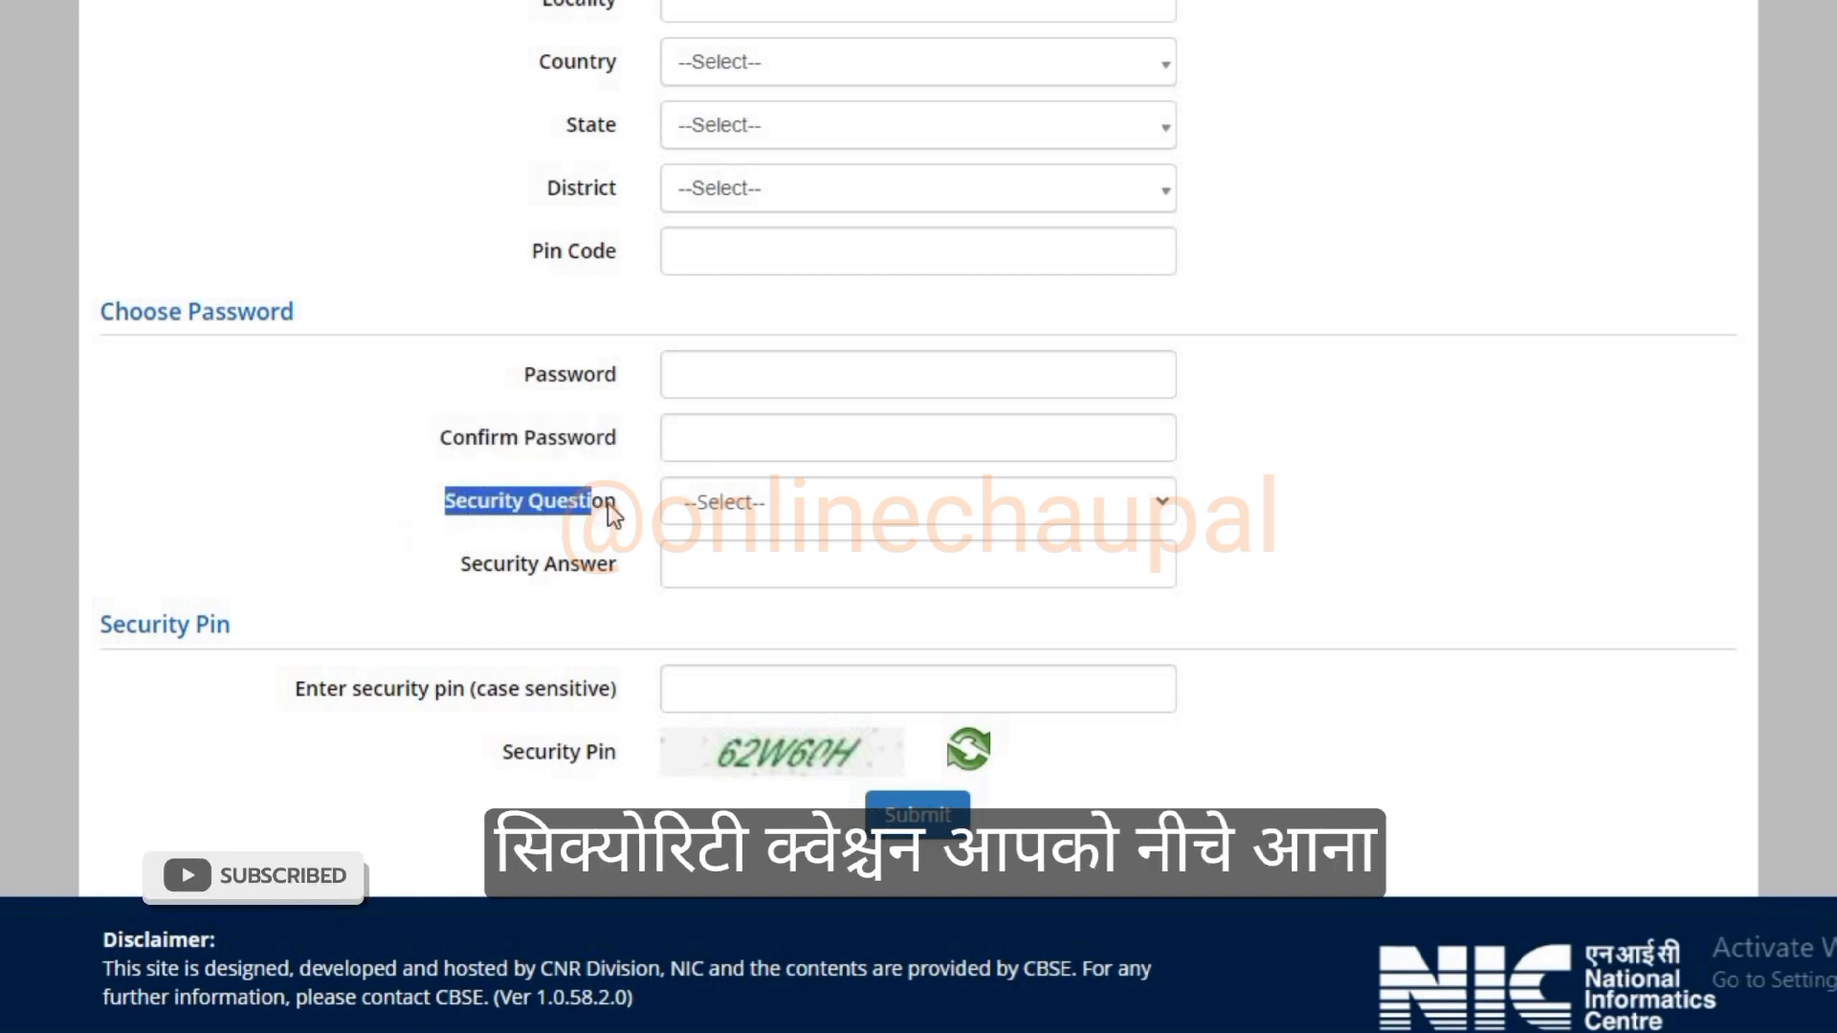
pyautogui.click(733, 509)
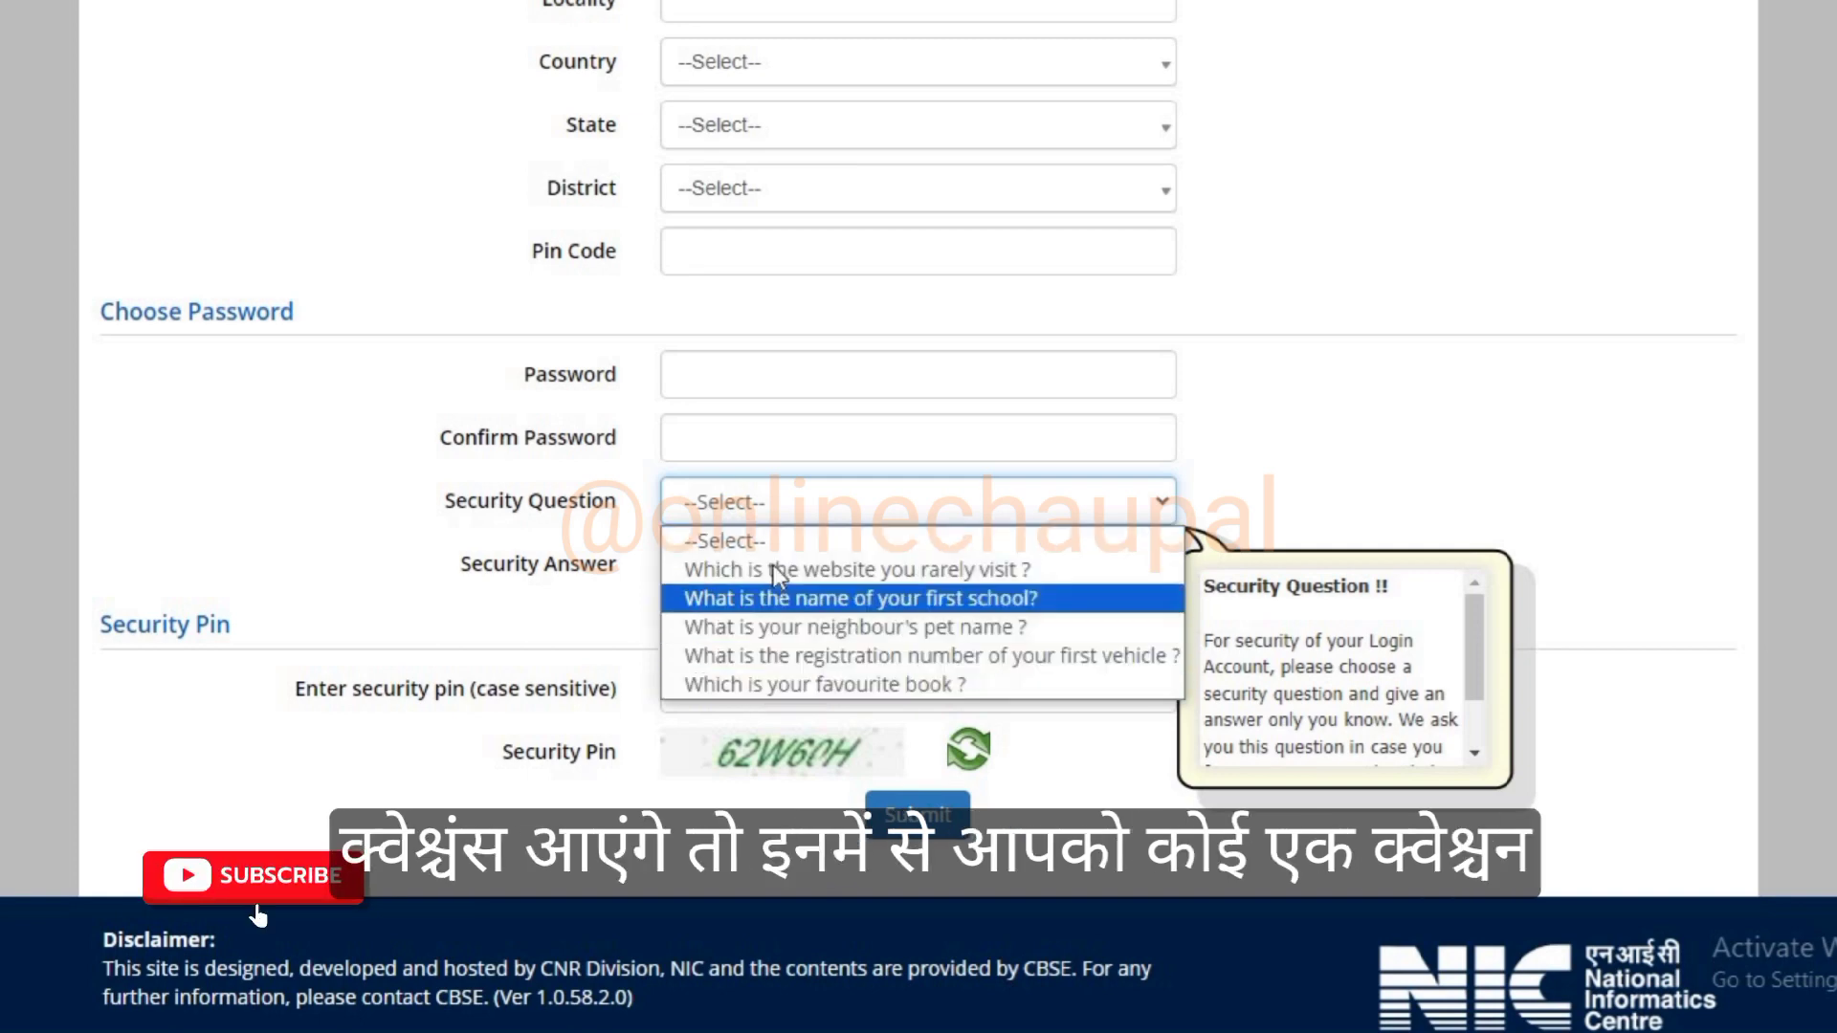
pyautogui.click(642, 586)
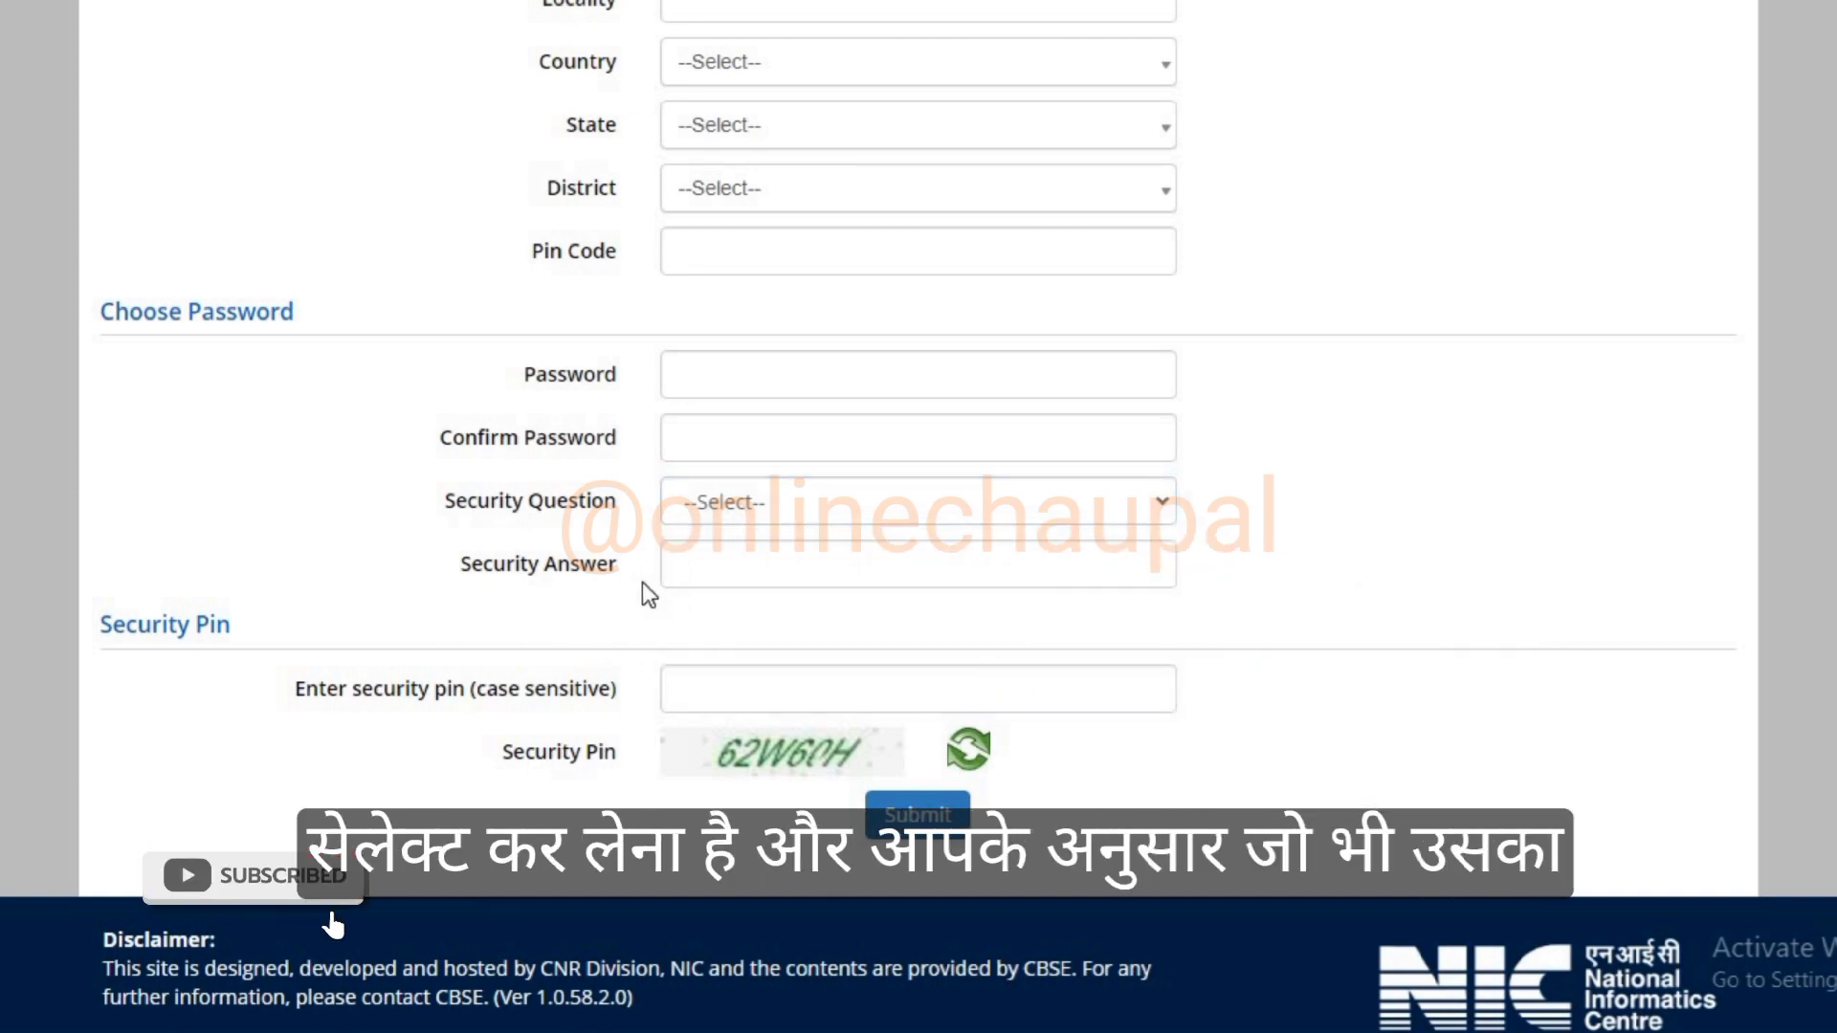
pyautogui.moveTo(588, 574); pyautogui.dragTo(622, 578)
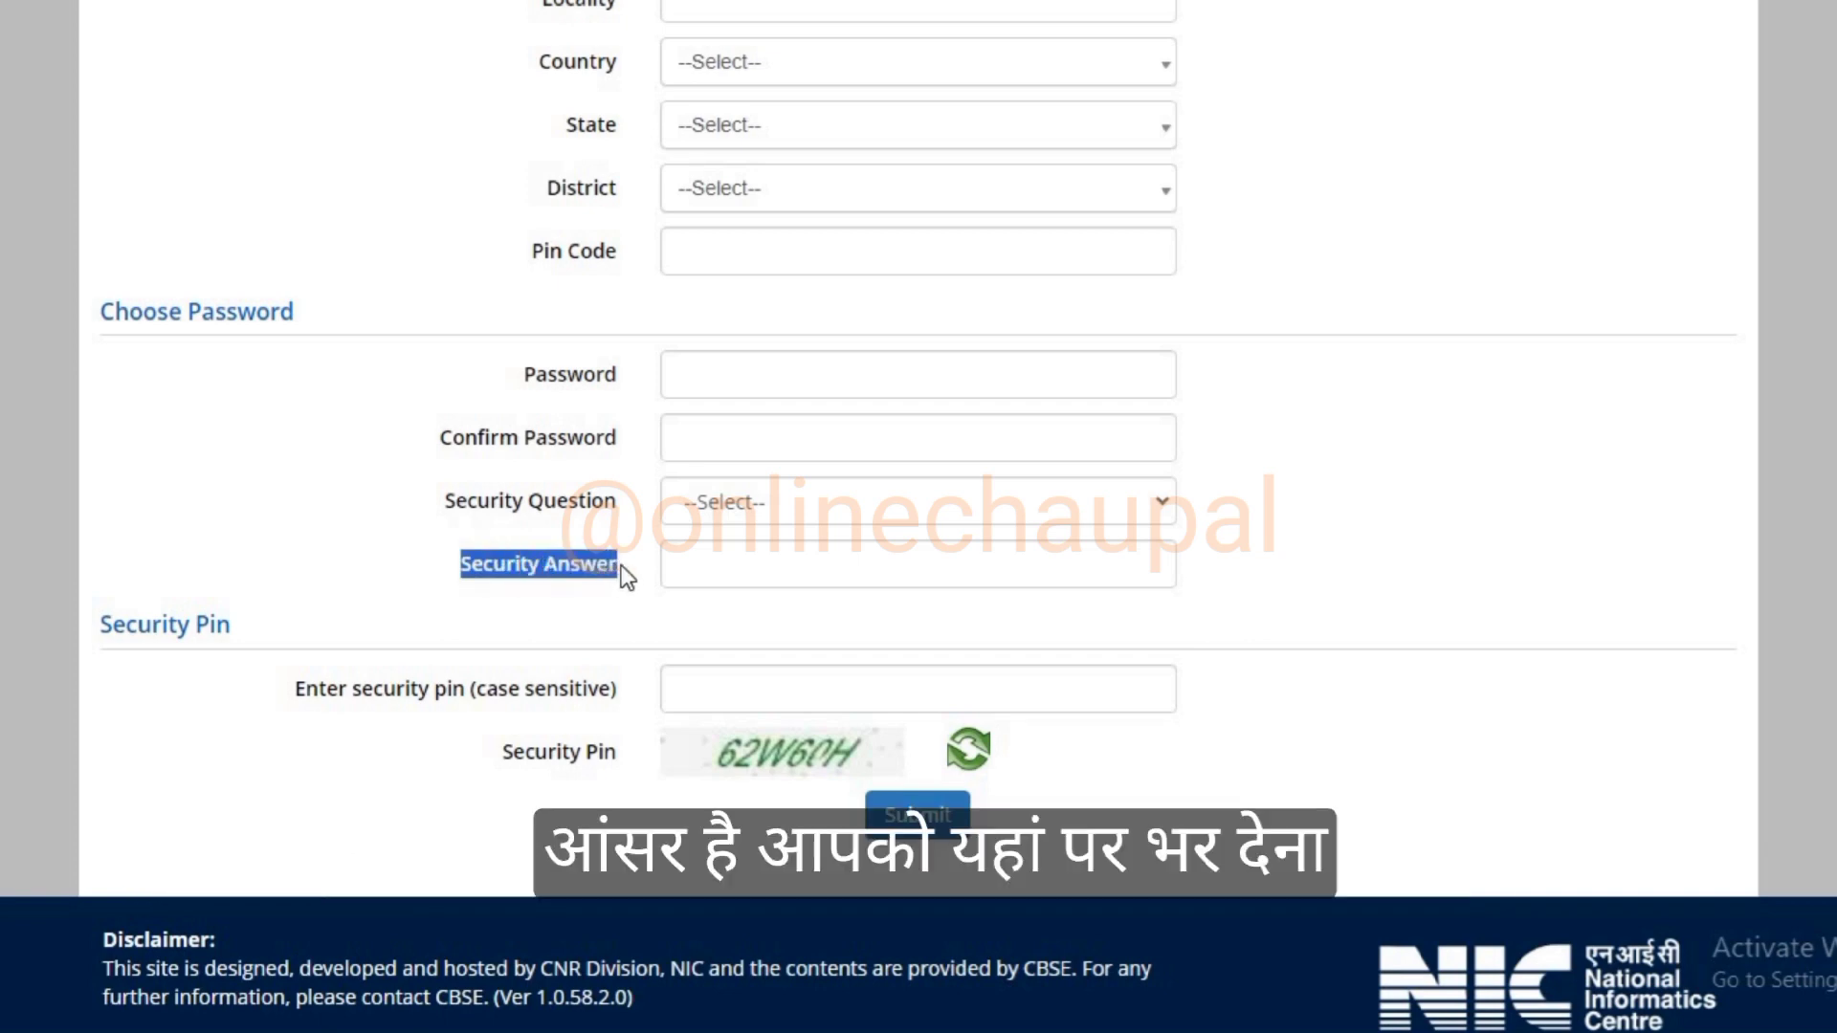
pyautogui.click(727, 581)
pyautogui.click(727, 582)
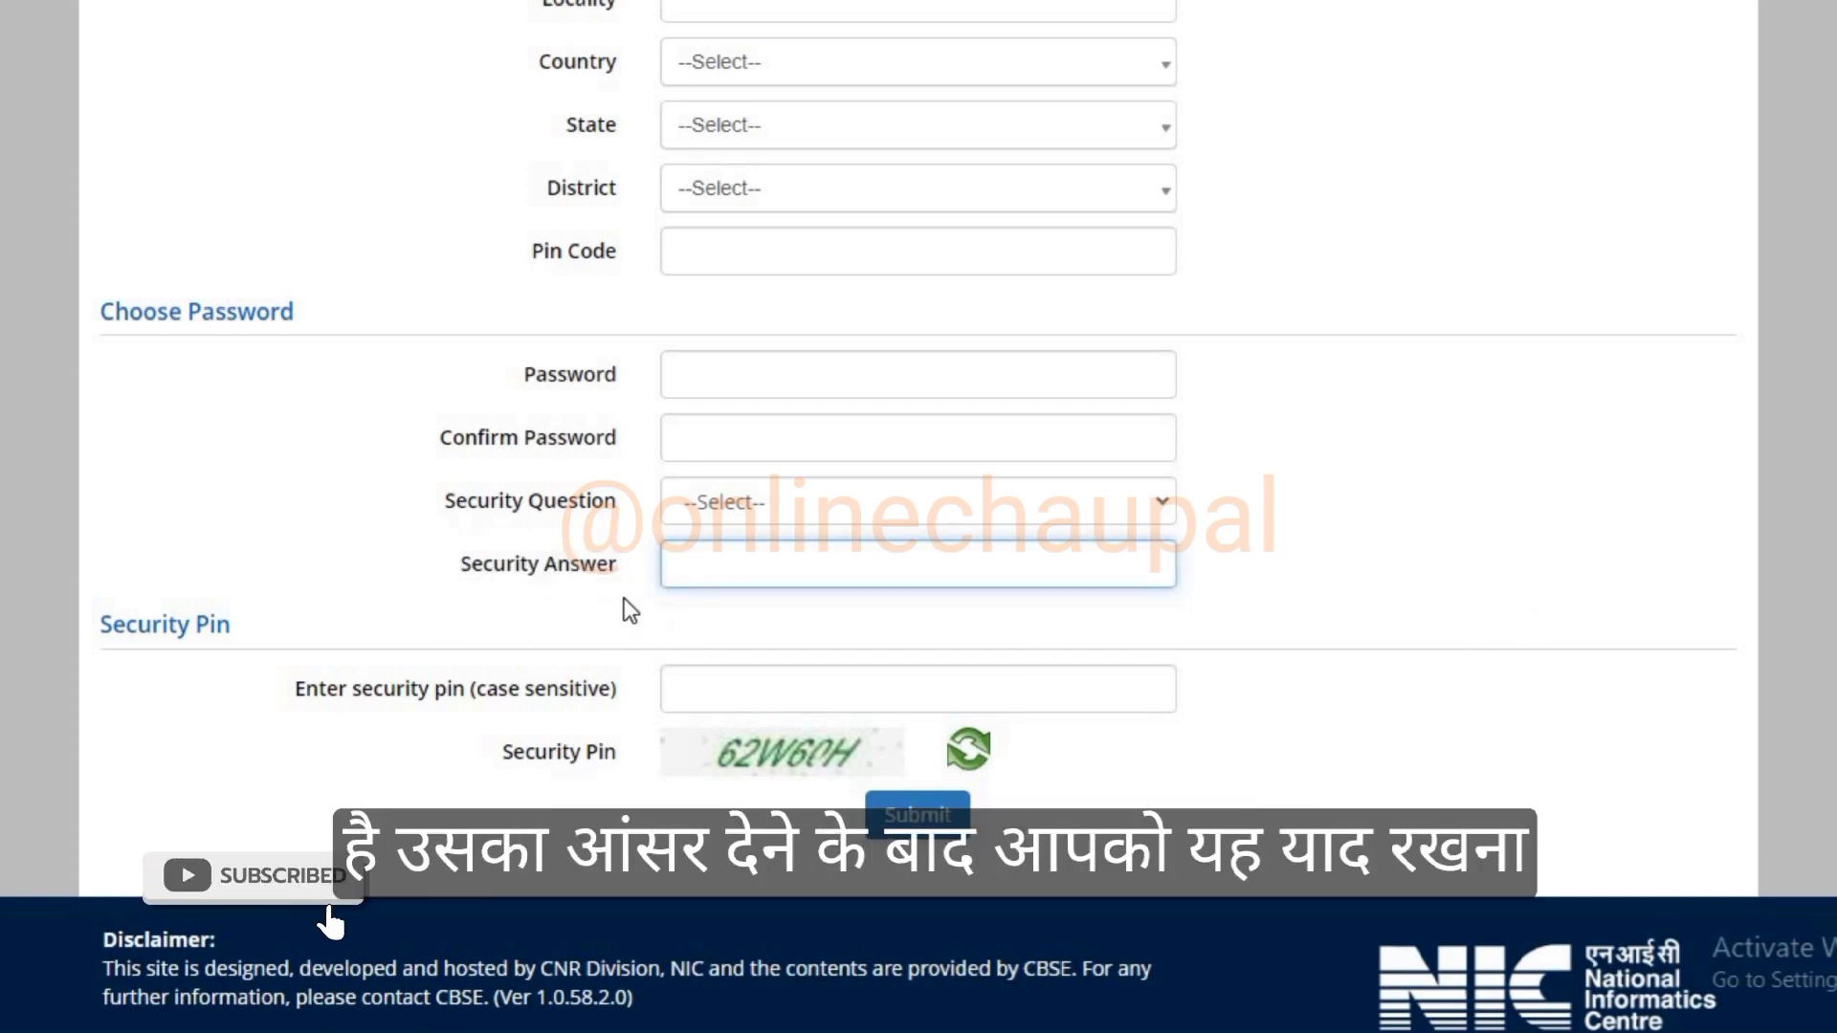
pyautogui.click(777, 612)
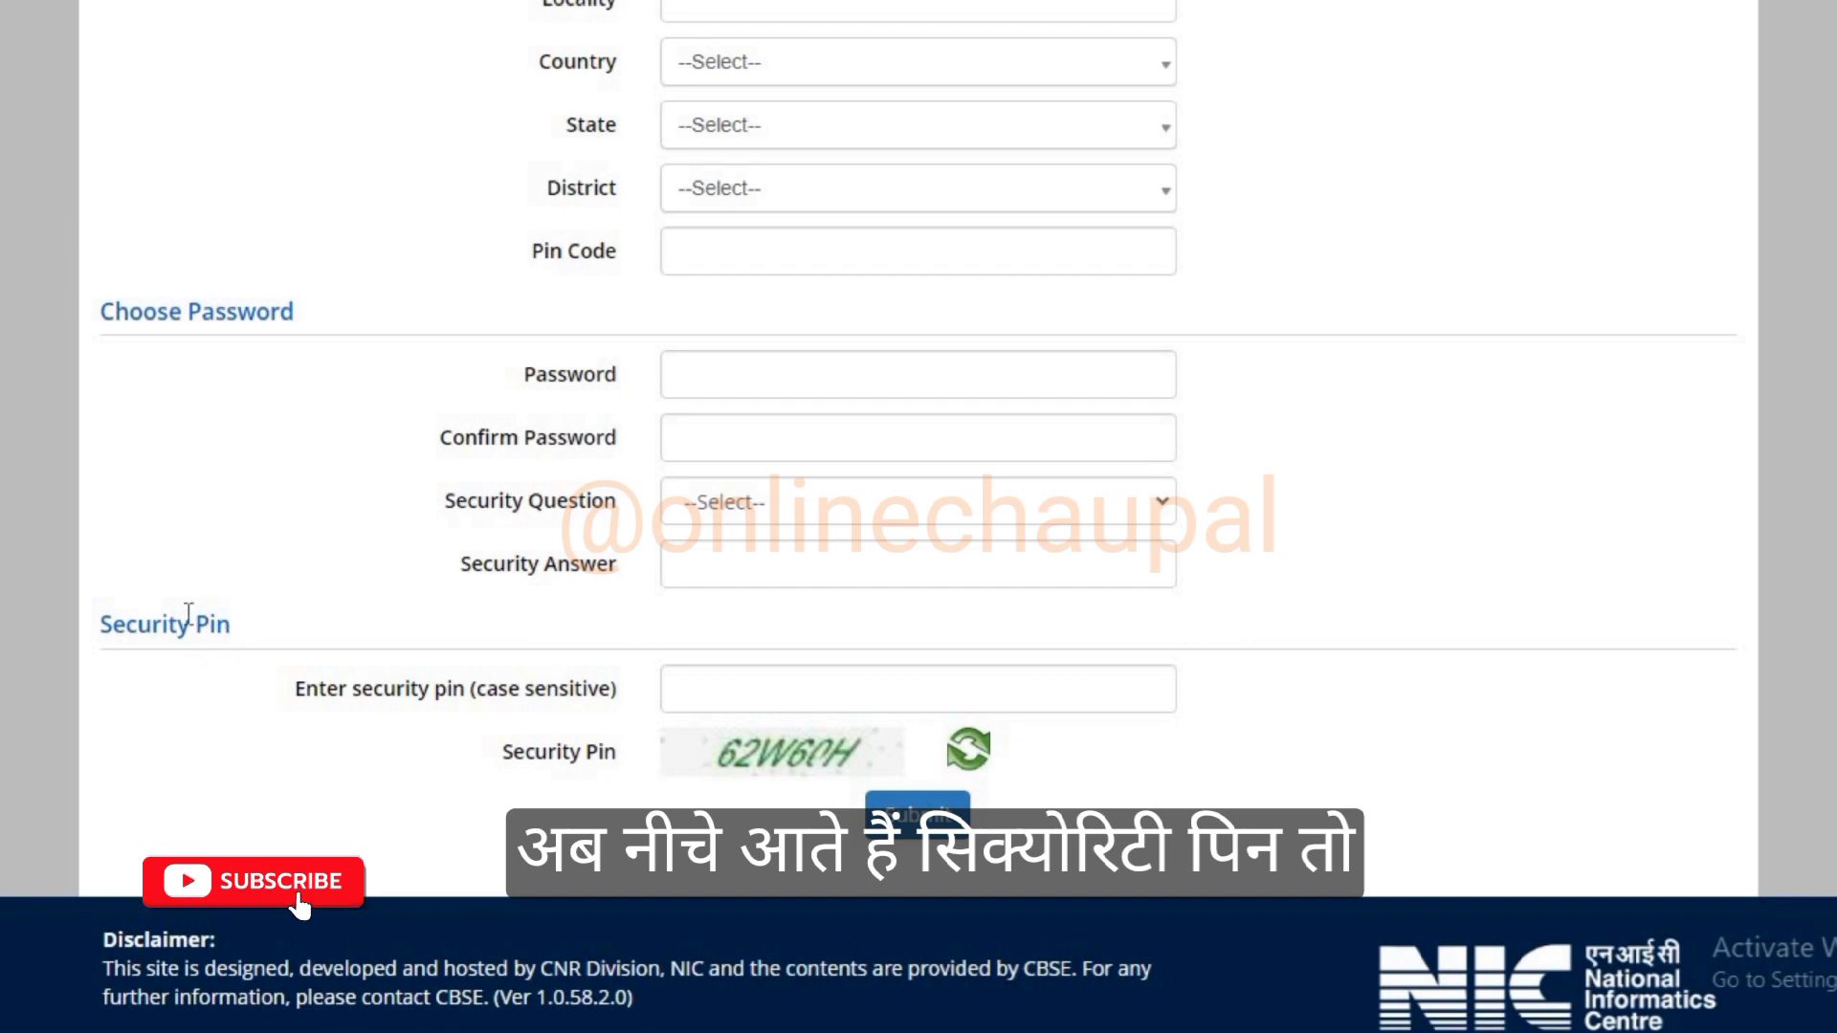
# Examine the Security Pin section and its case-sensitive entry field without filling it in.
pyautogui.moveTo(230, 623); pyautogui.dragTo(95, 624)
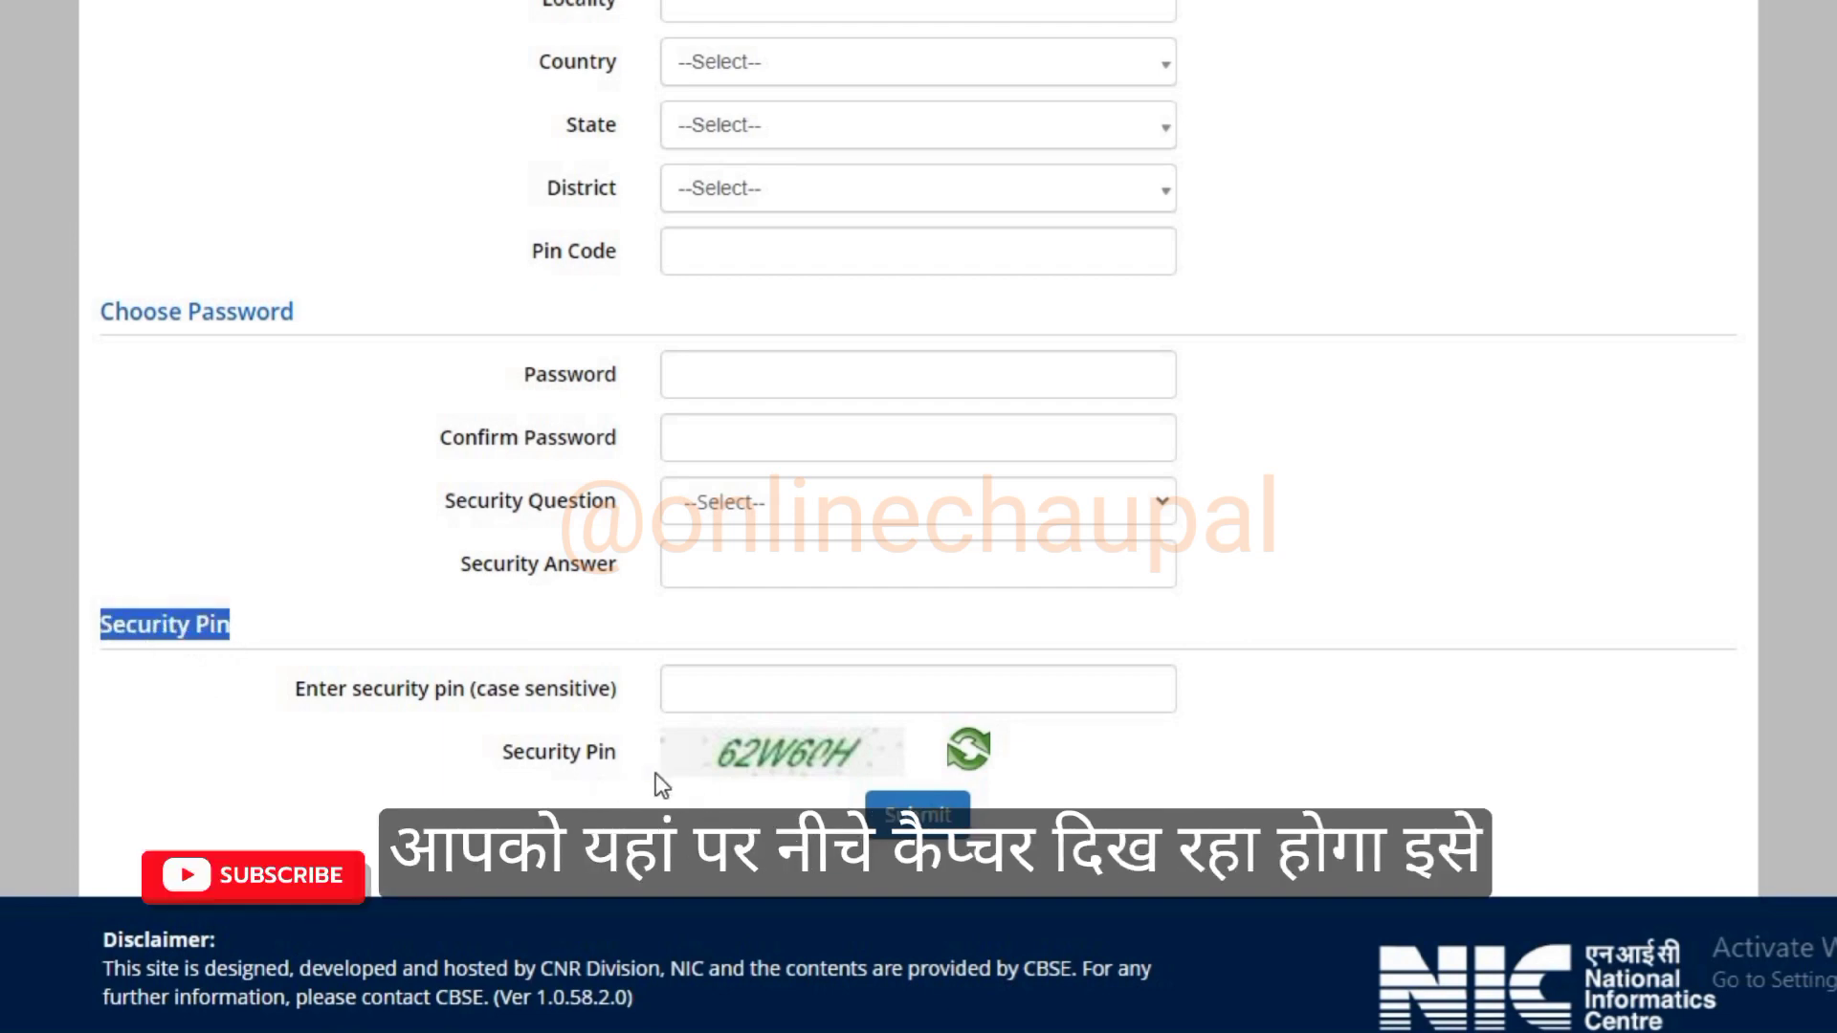
pyautogui.click(709, 696)
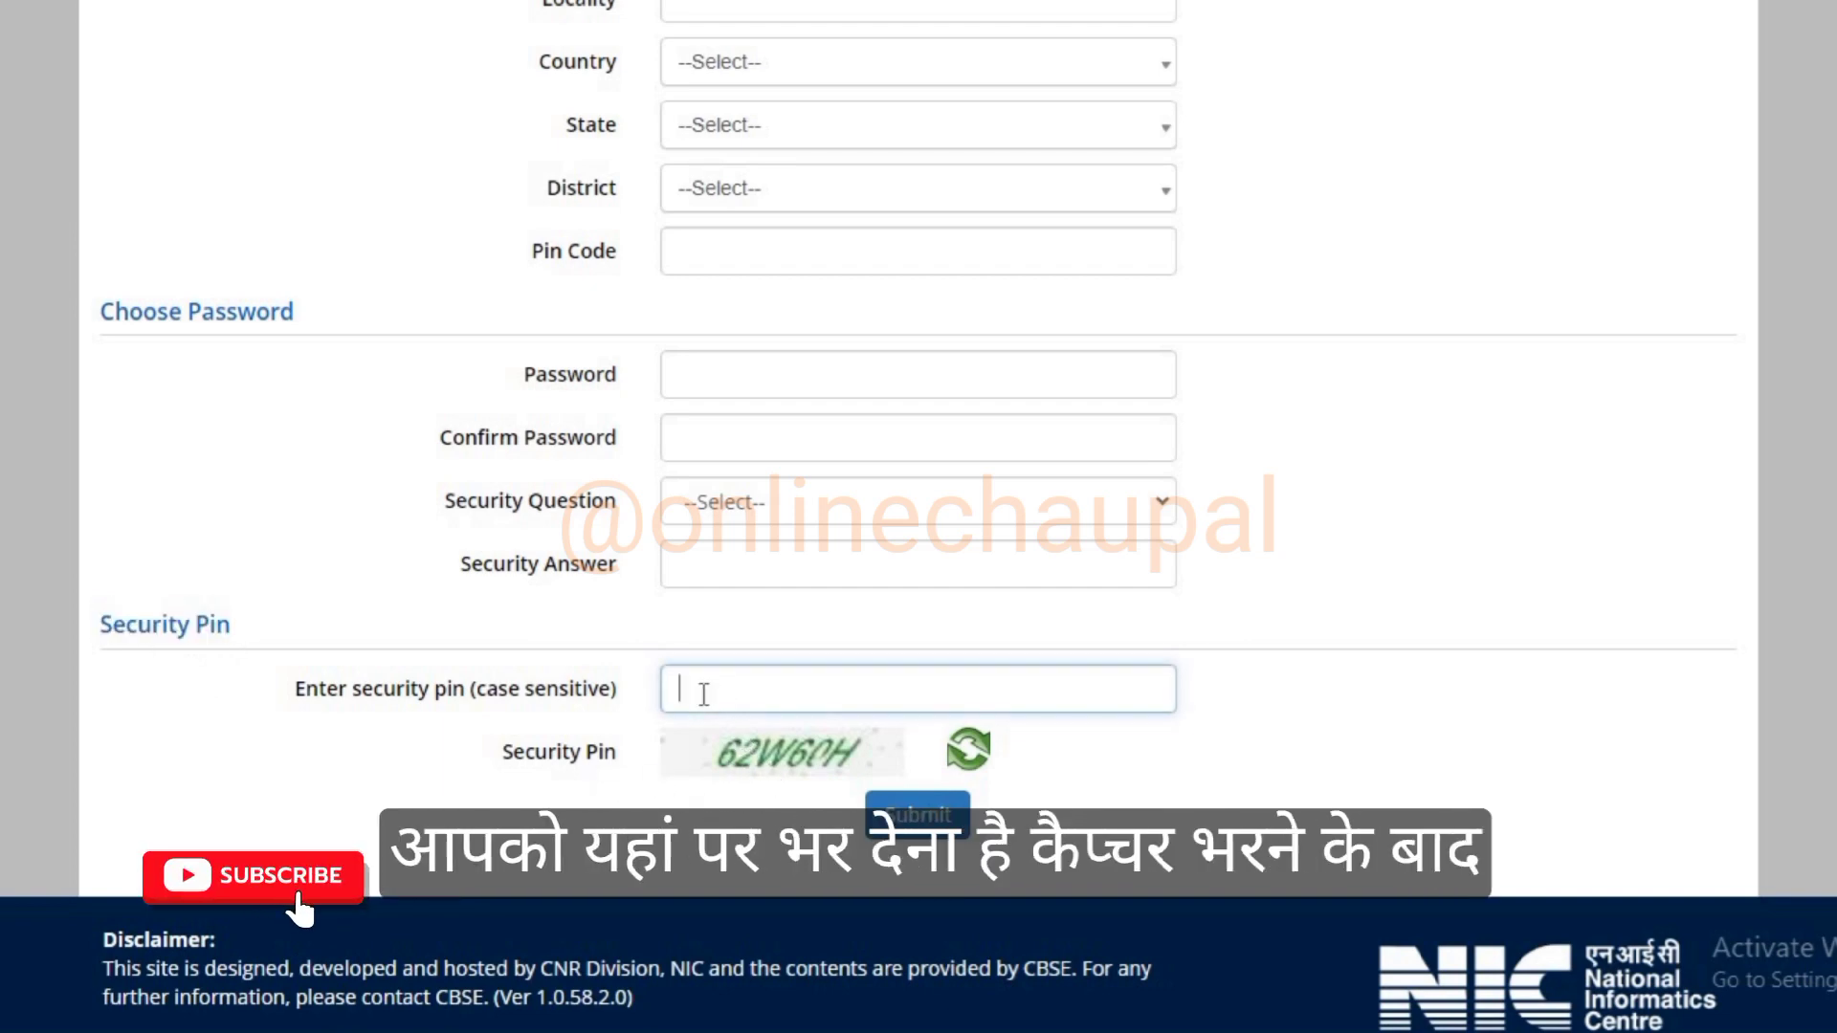
pyautogui.click(1185, 865)
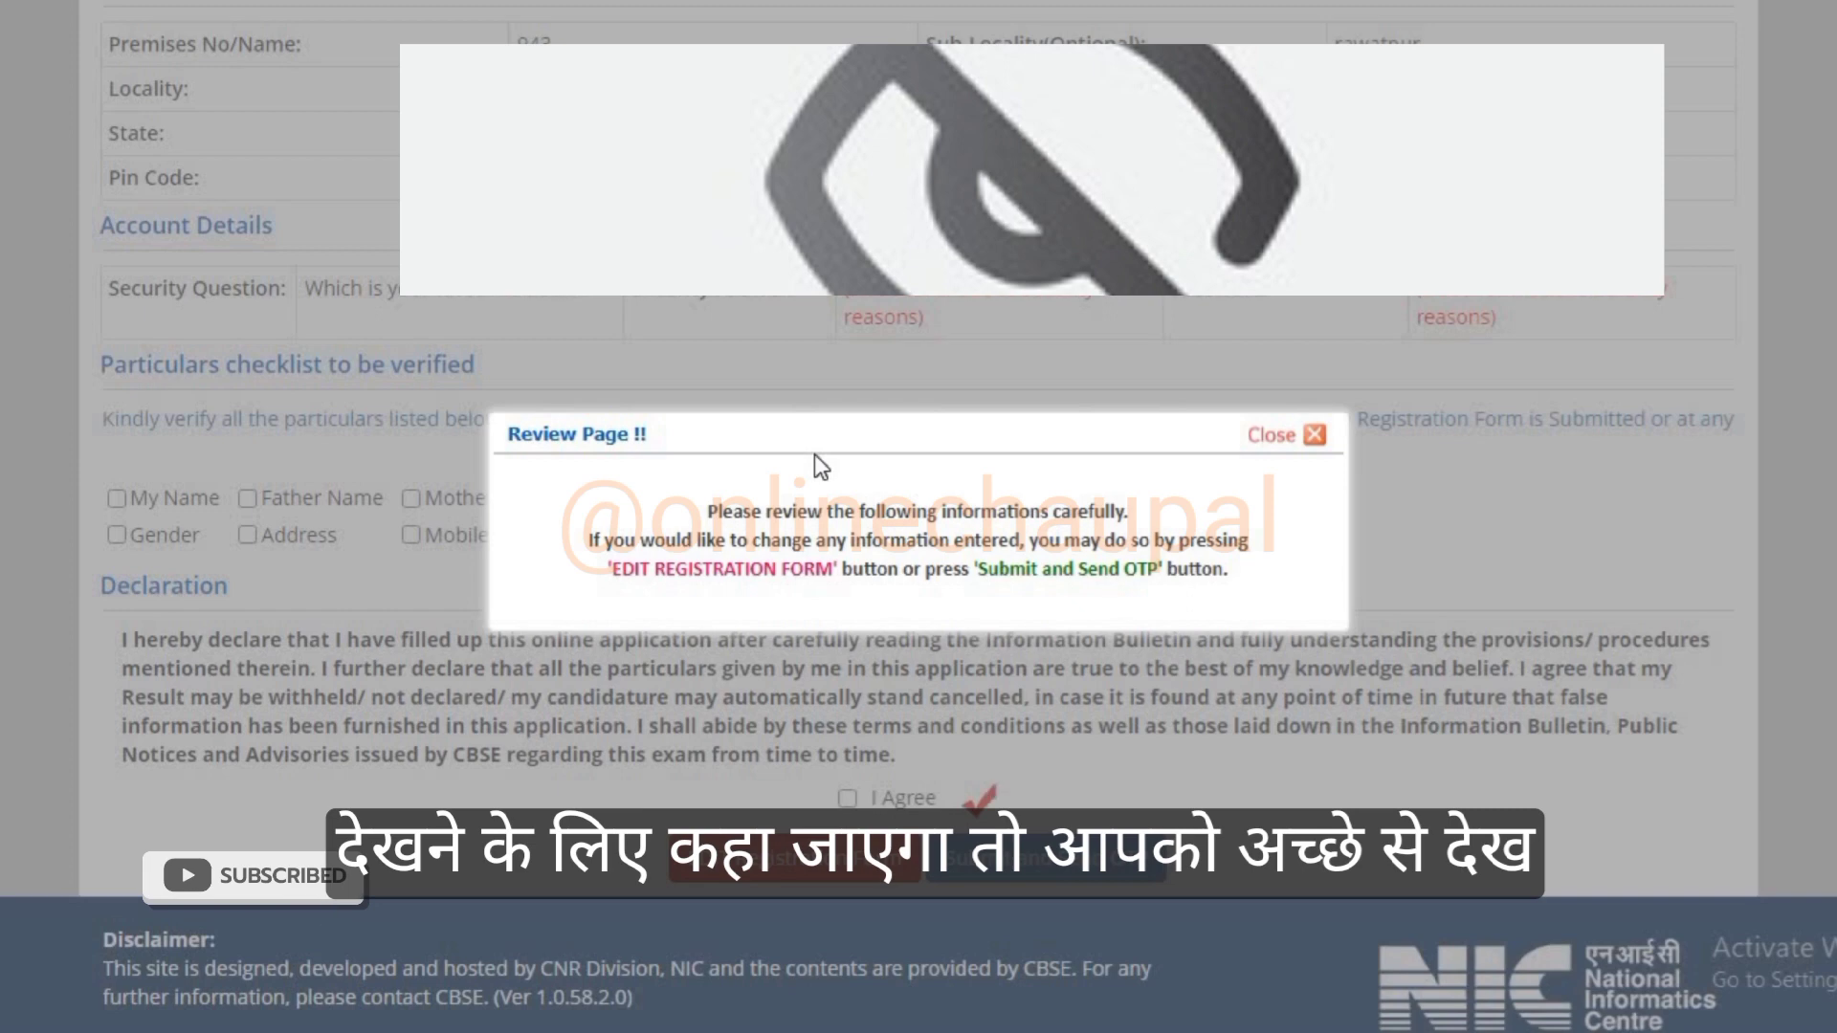
# Dismiss the review notice and mark all eight particulars in the checklist, from My Name to Email ID, as verified.
pyautogui.click(1284, 442)
pyautogui.click(116, 497)
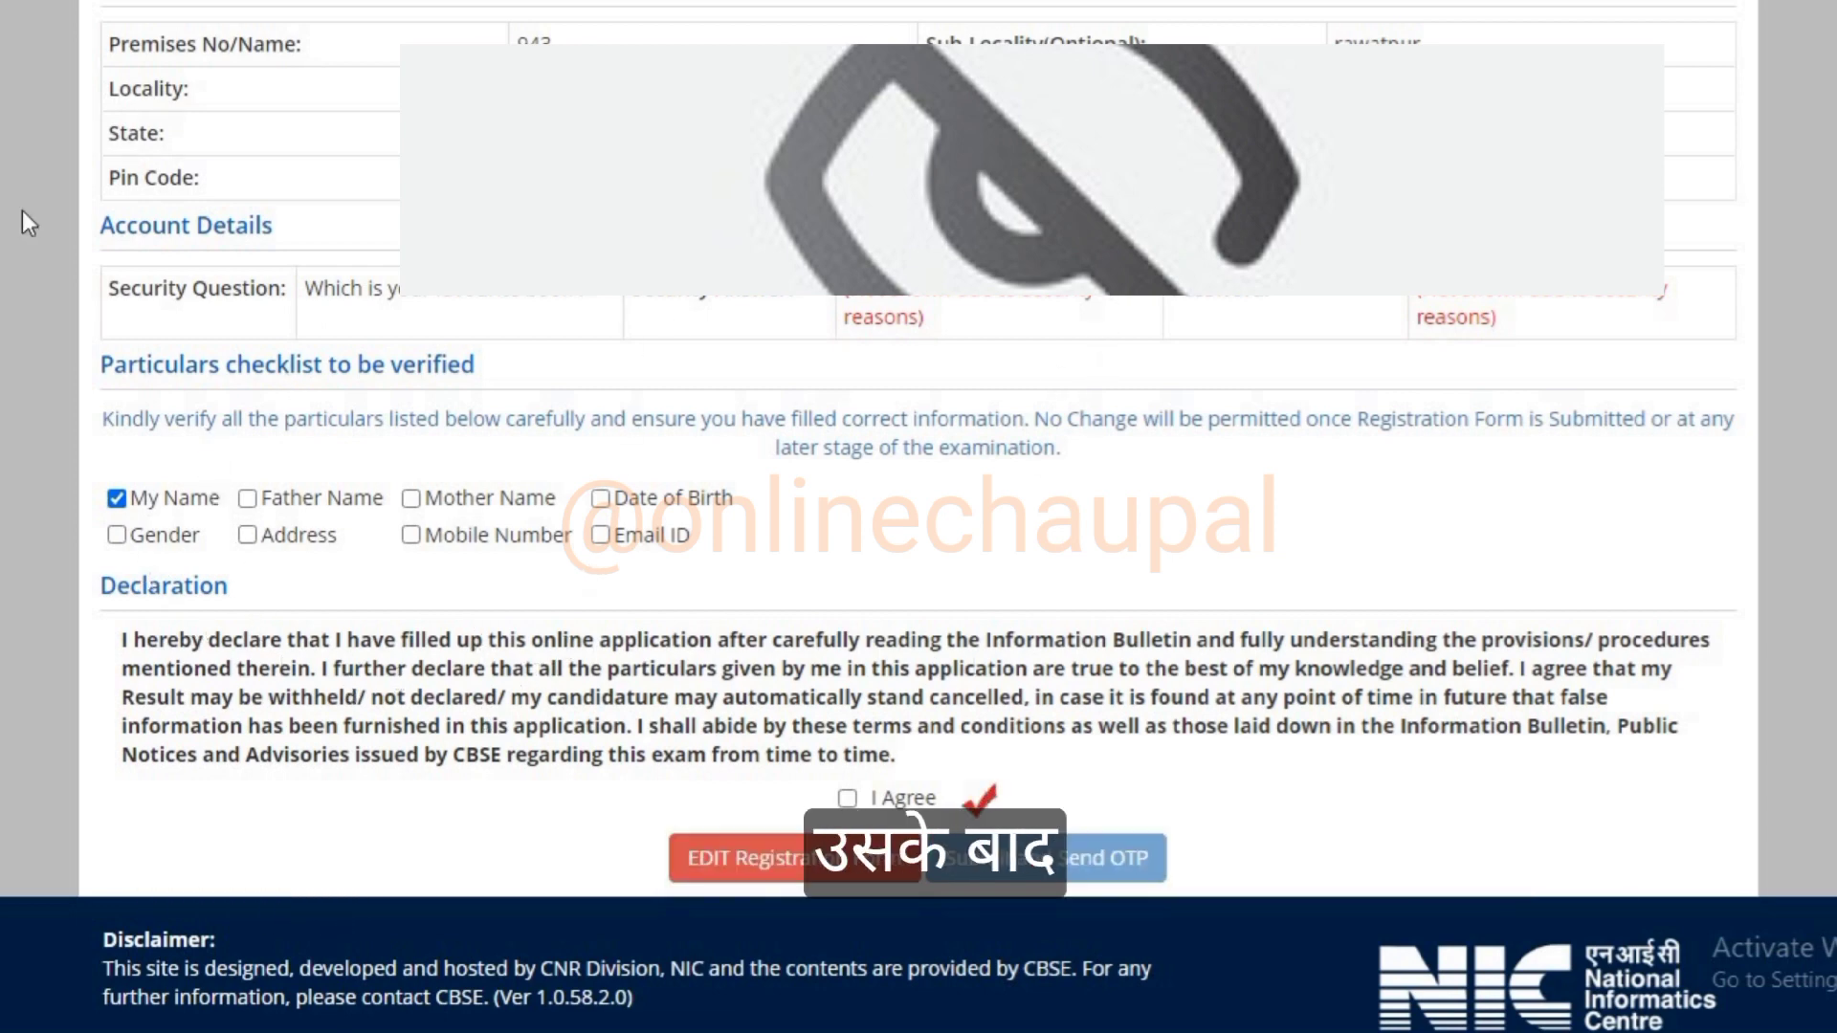
pyautogui.click(246, 499)
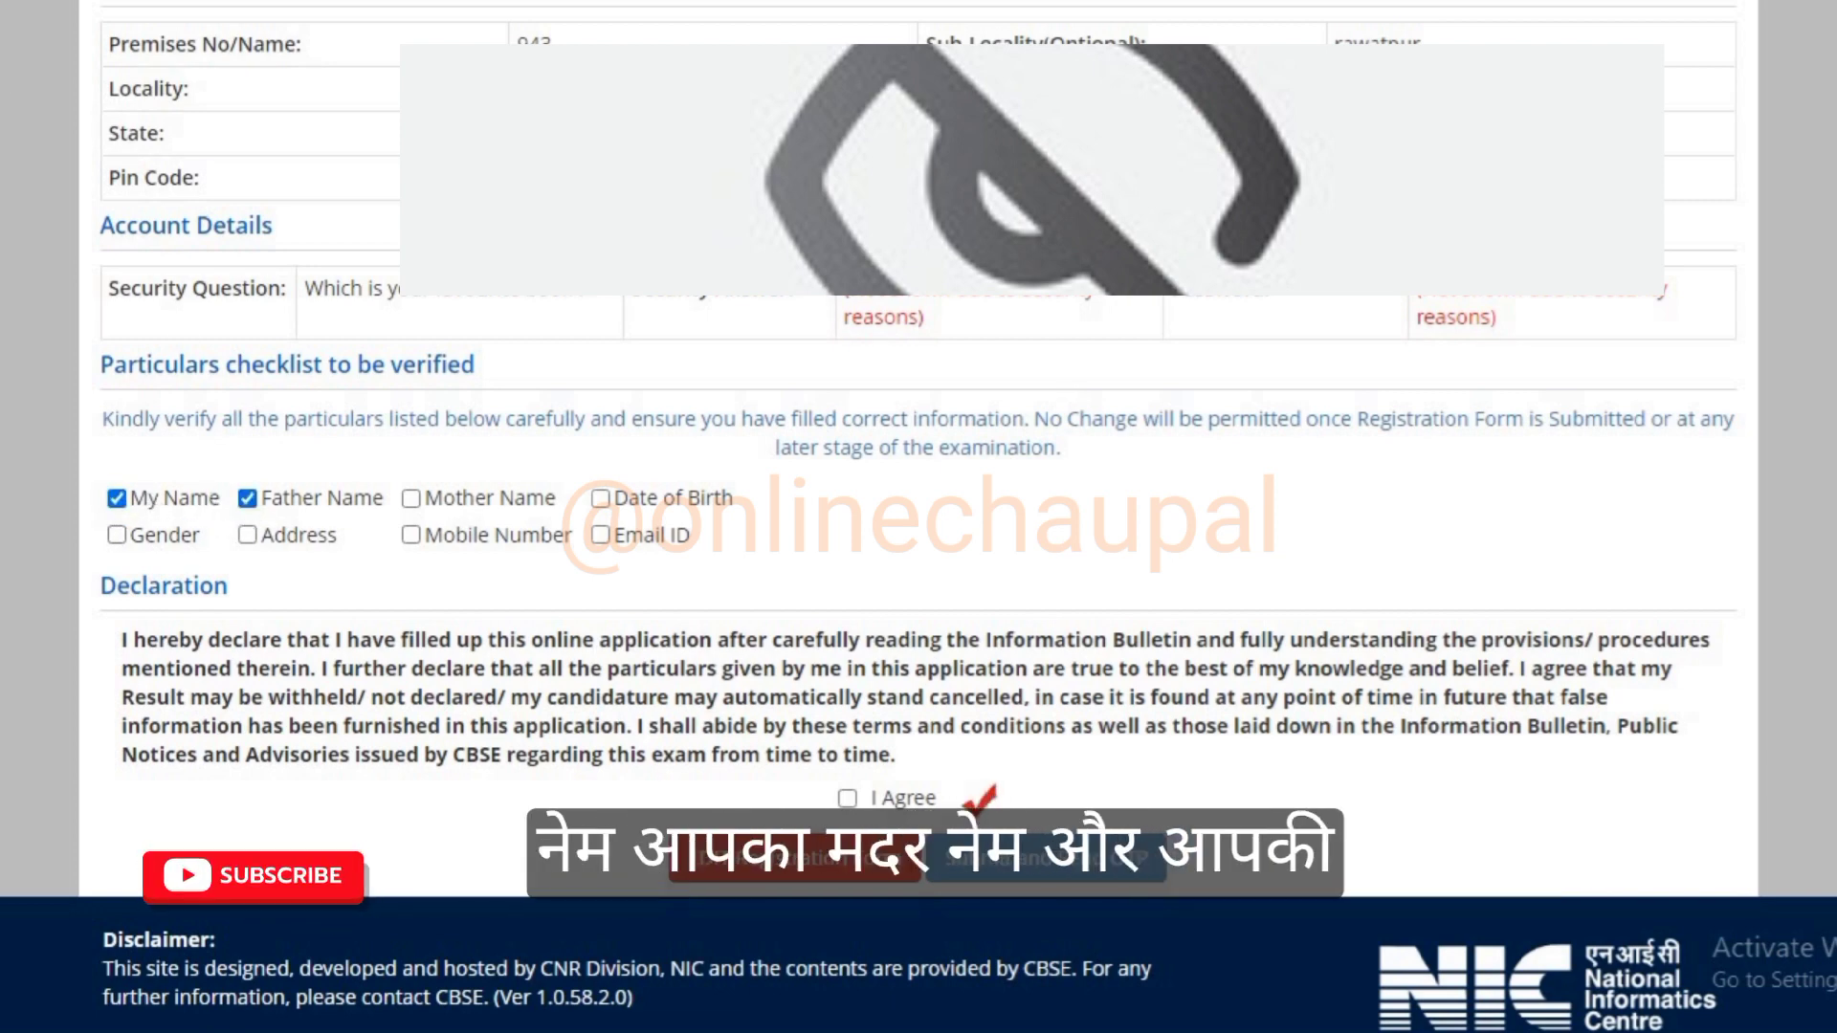
pyautogui.click(410, 500)
pyautogui.click(600, 498)
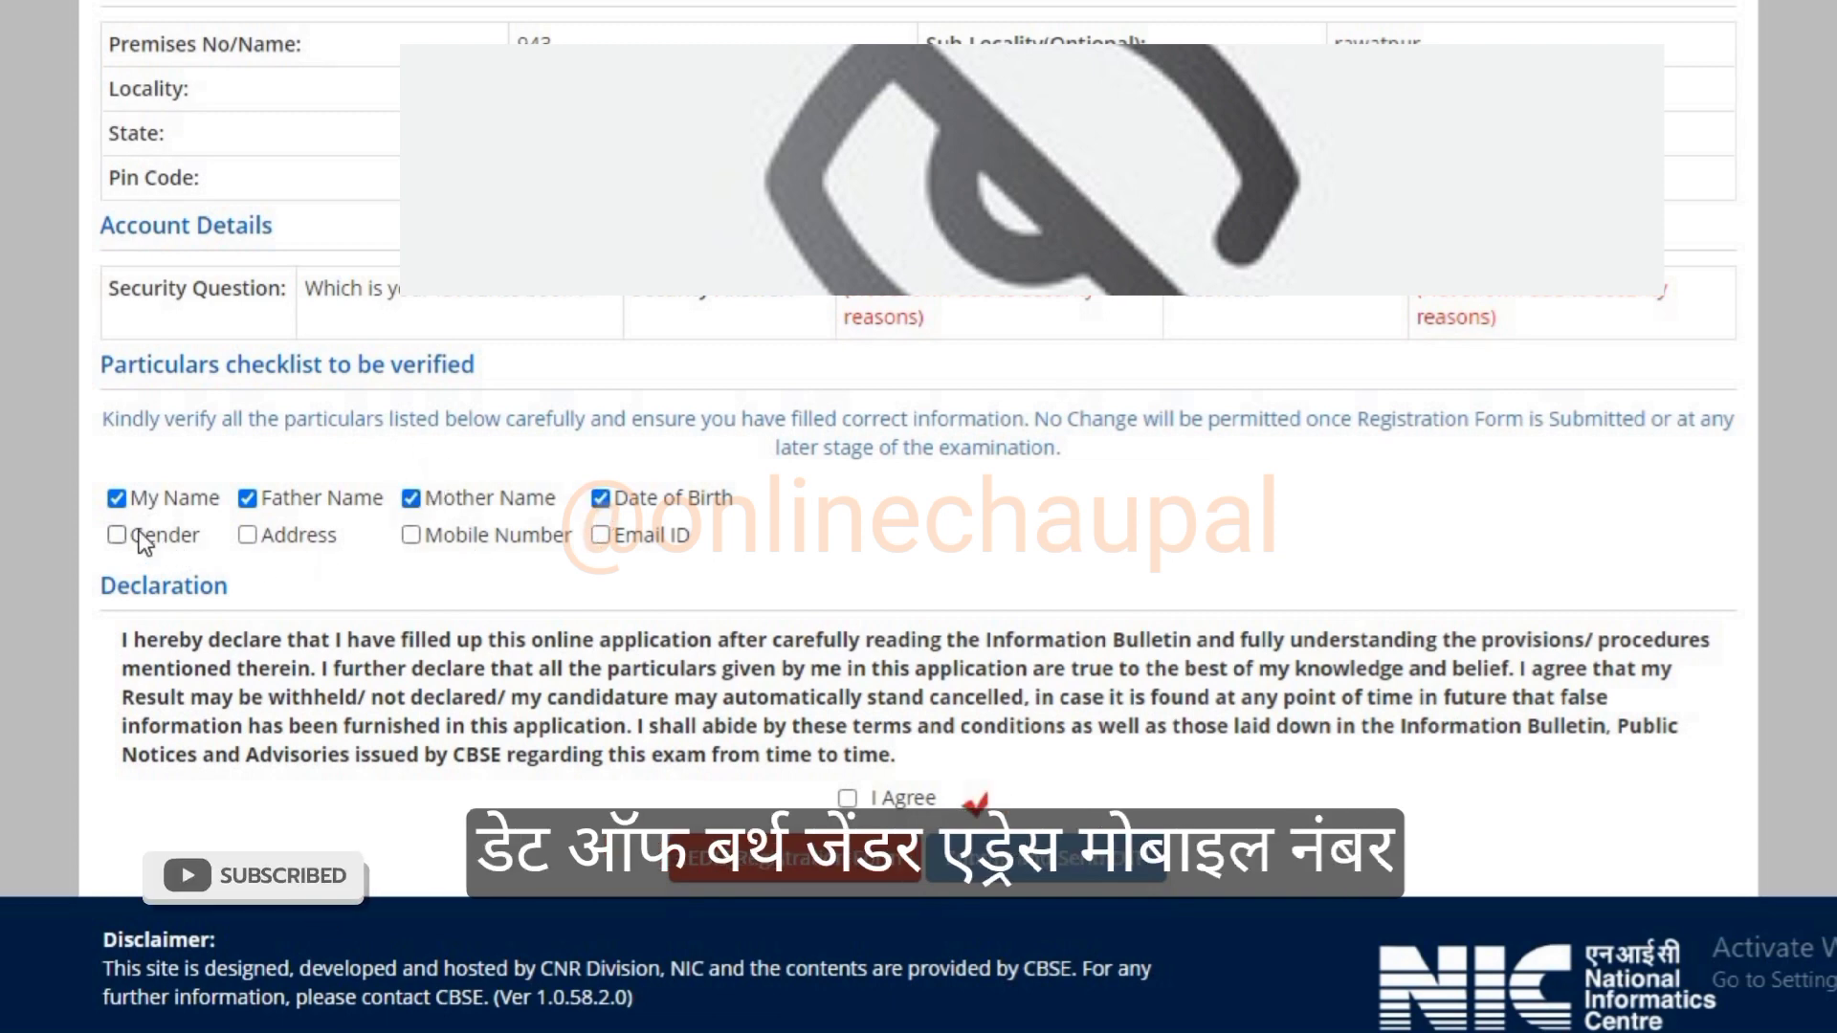
pyautogui.click(134, 536)
pyautogui.click(247, 534)
pyautogui.click(411, 534)
pyautogui.click(599, 535)
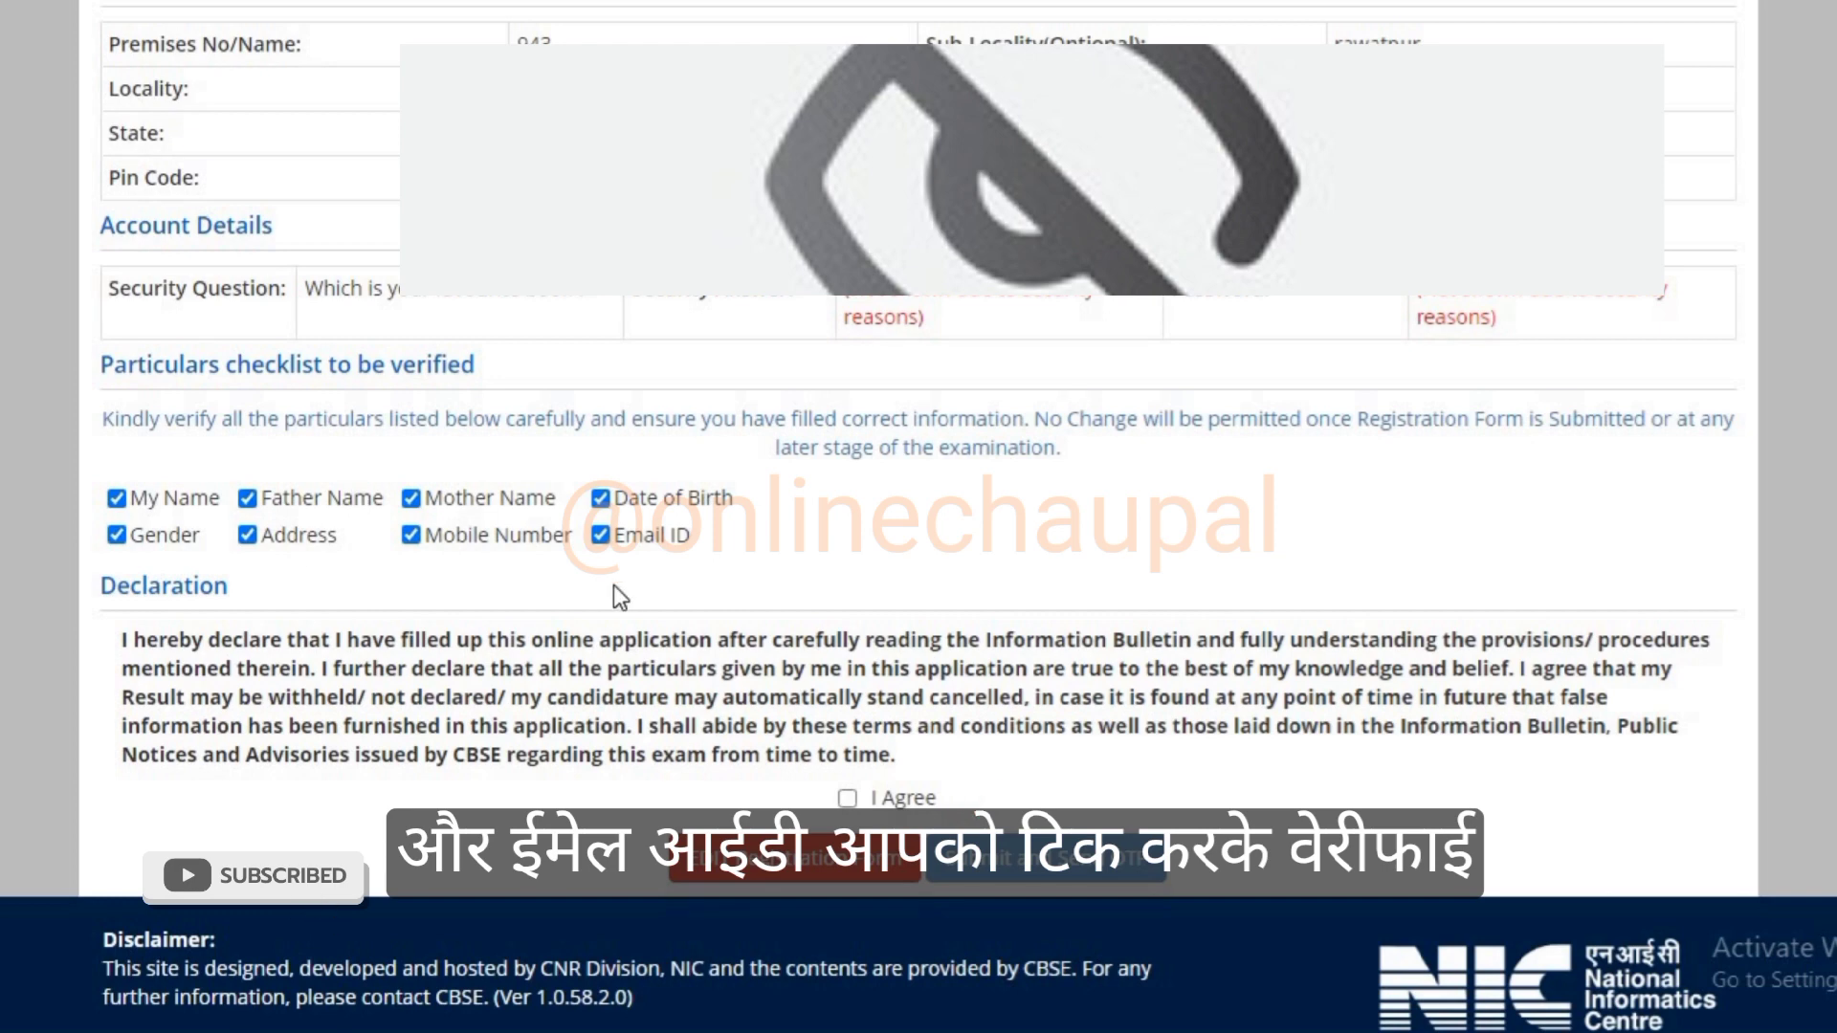
# Agree to the declaration and submit the registration form through OTP verification.
pyautogui.click(848, 798)
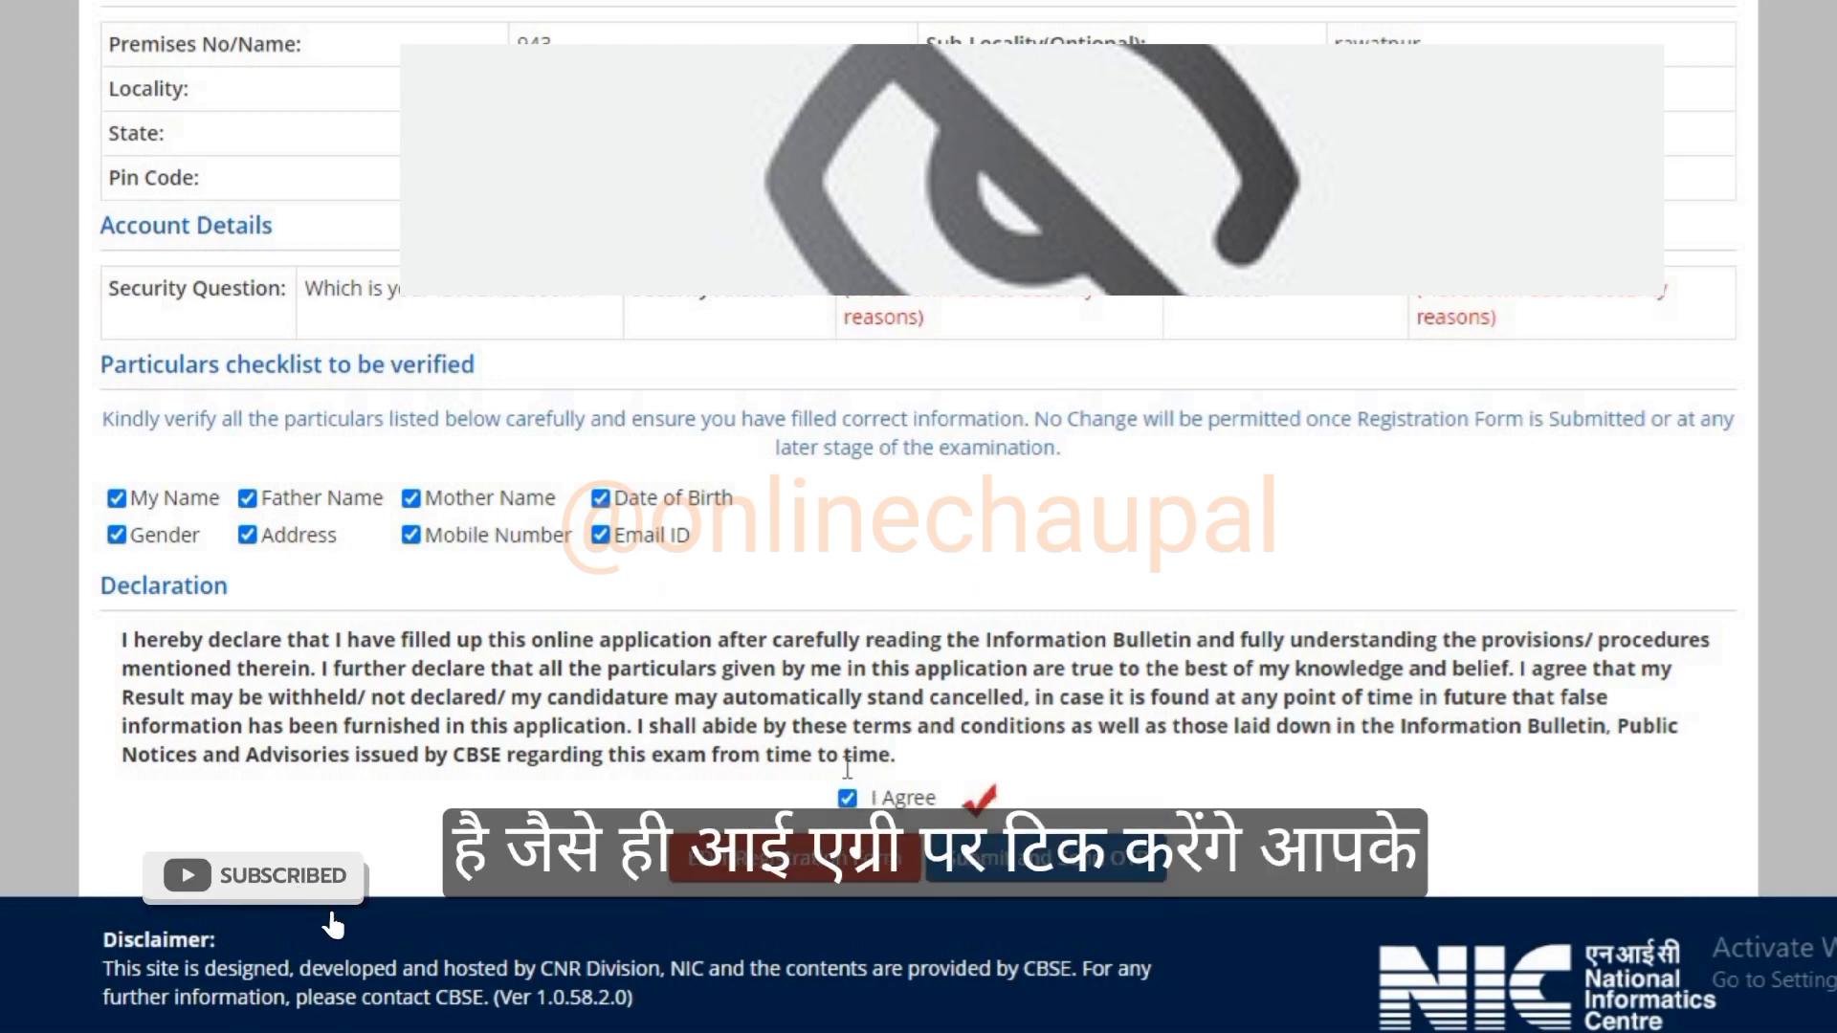
pyautogui.click(1031, 866)
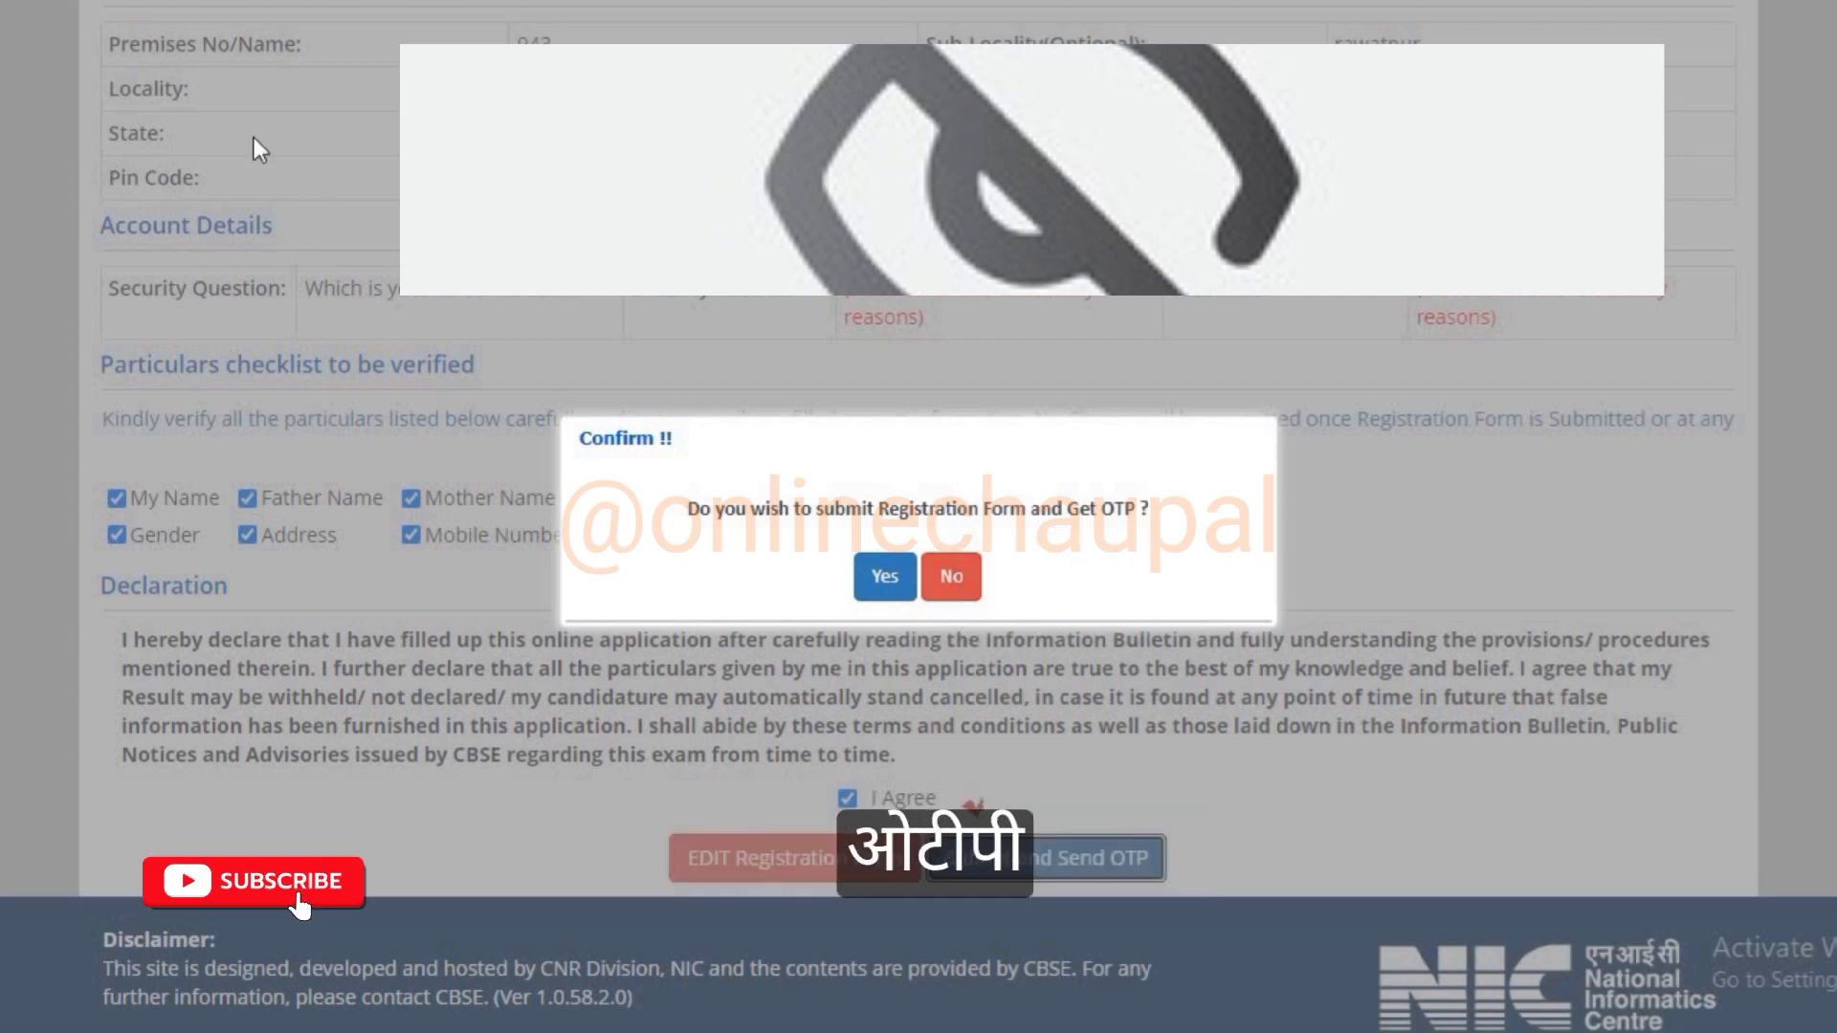
pyautogui.click(883, 585)
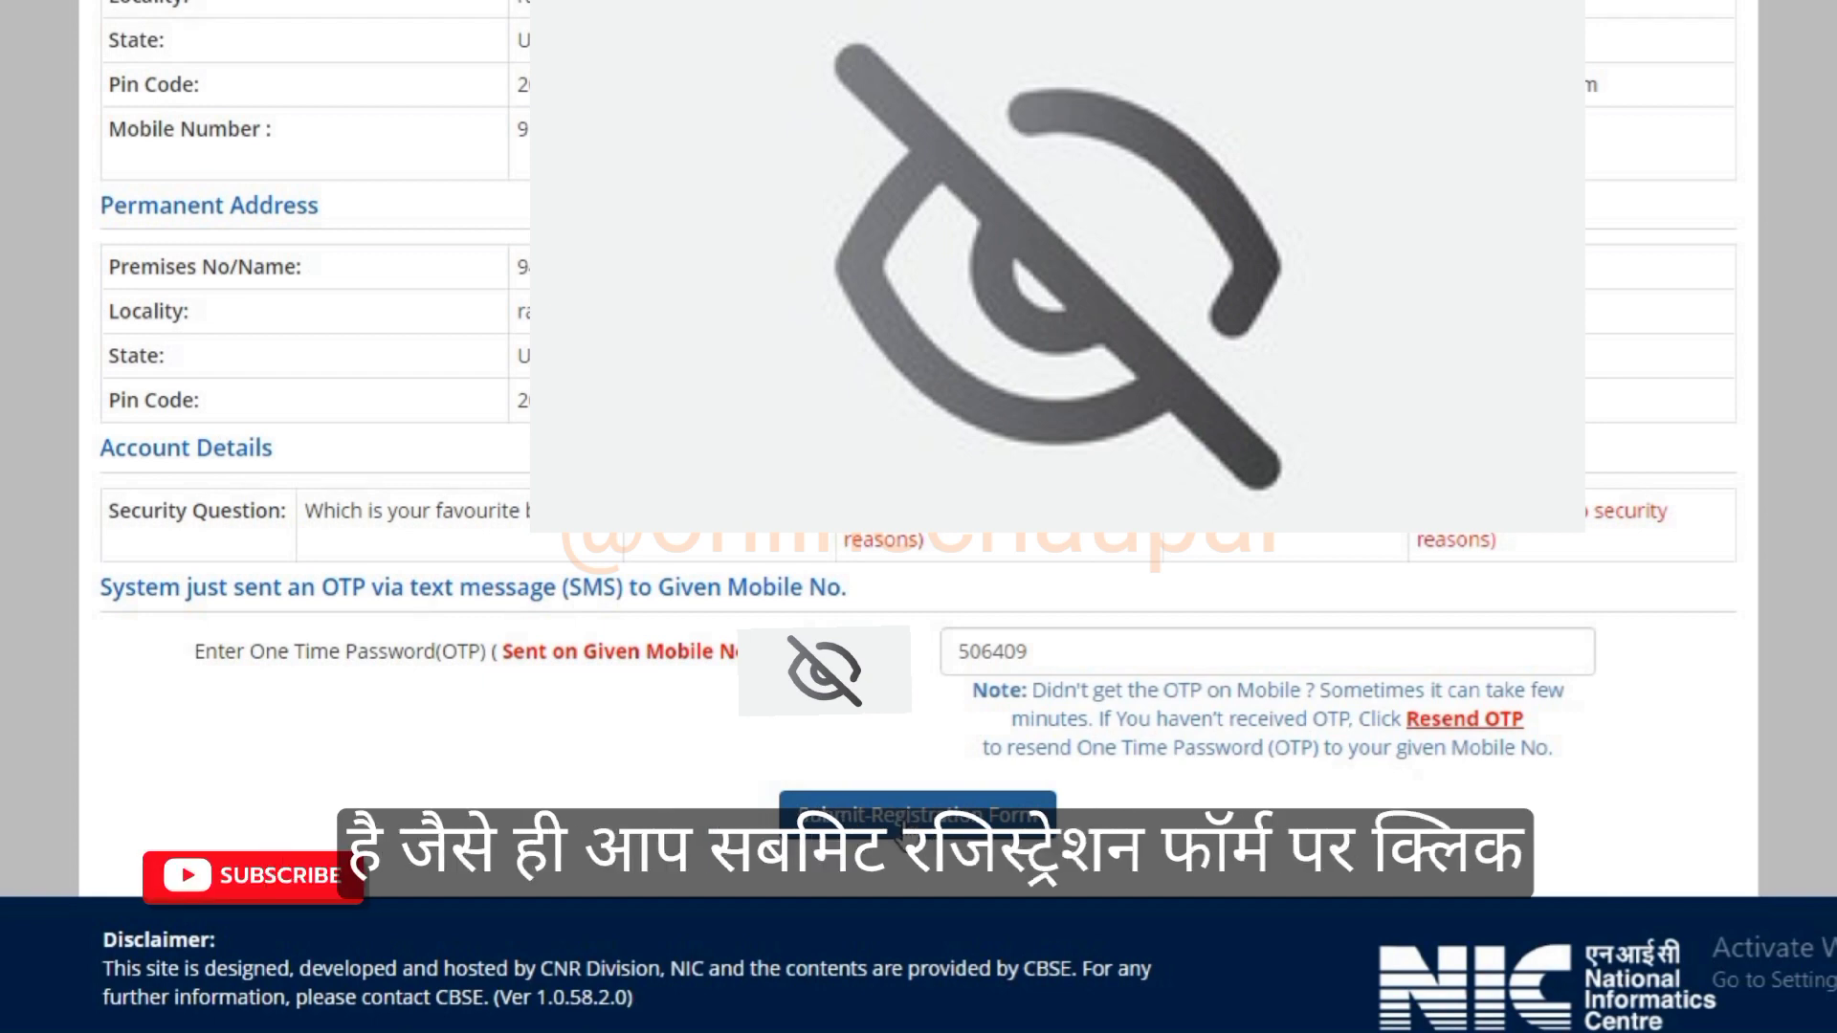
pyautogui.click(904, 825)
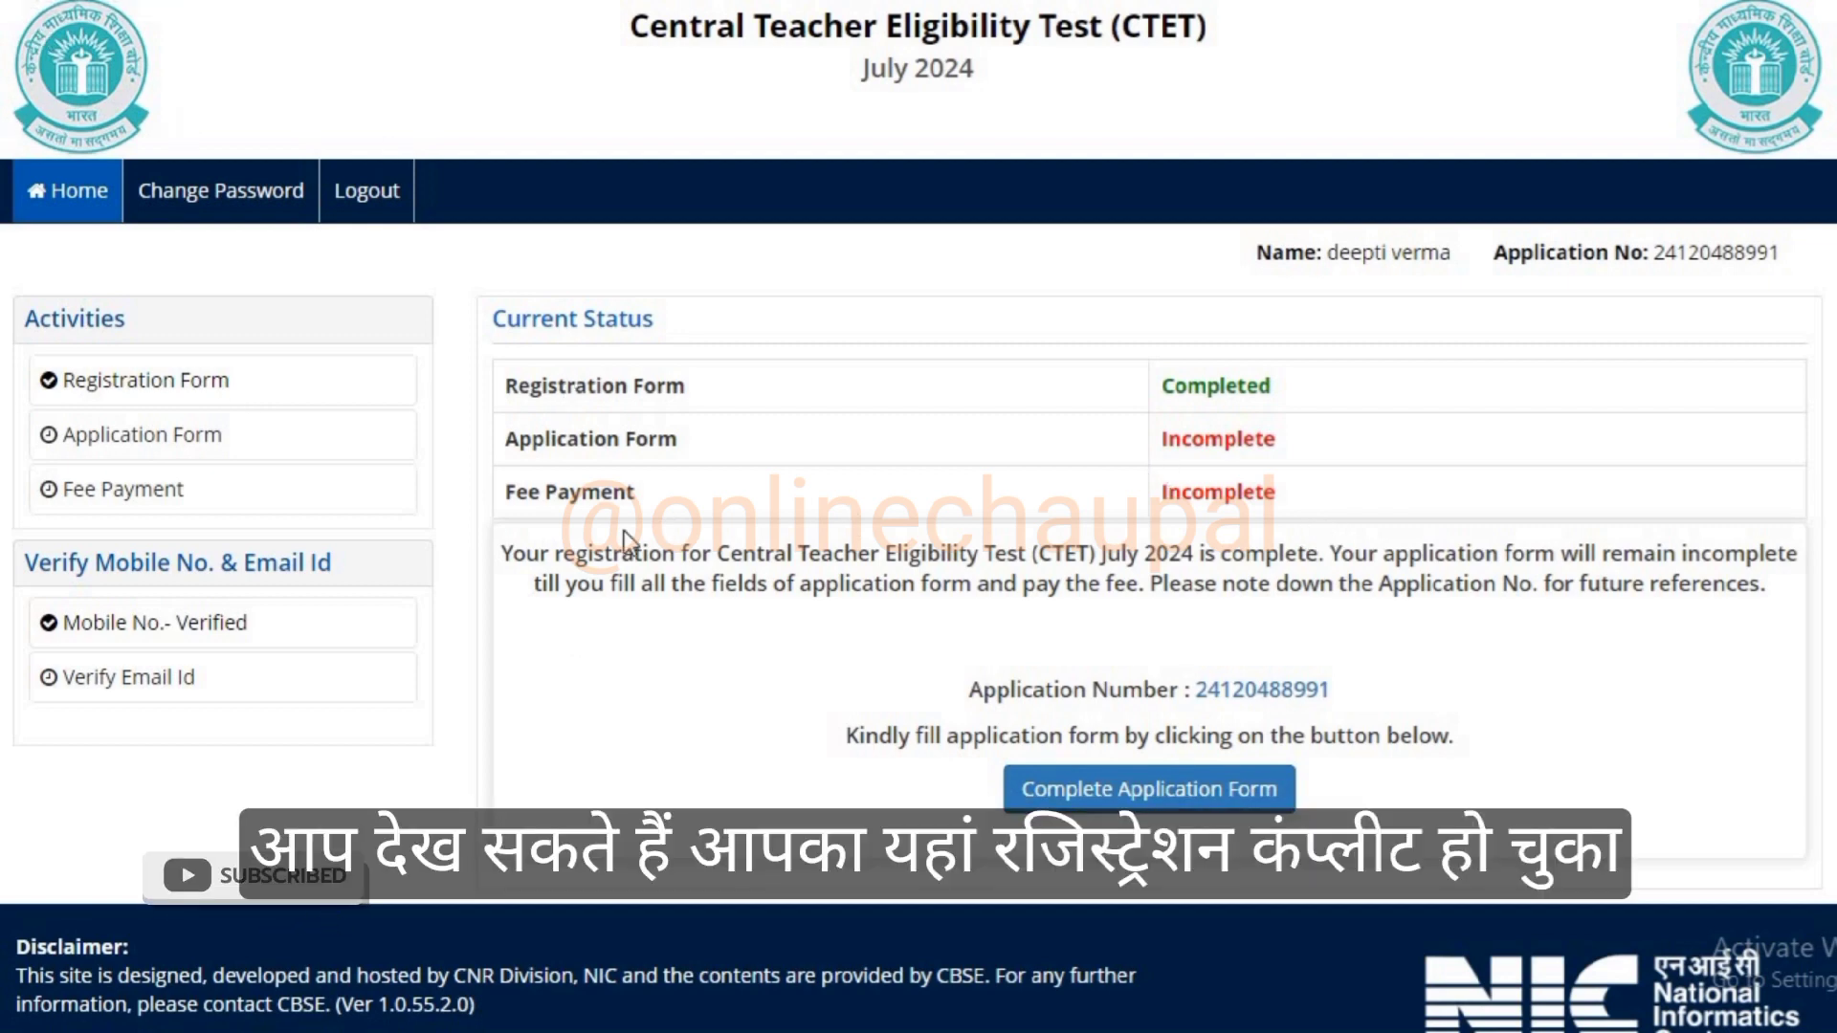
# Check the registration and application form statuses, and open the Personal Details section of the application form.
pyautogui.moveTo(503, 385); pyautogui.dragTo(1279, 405)
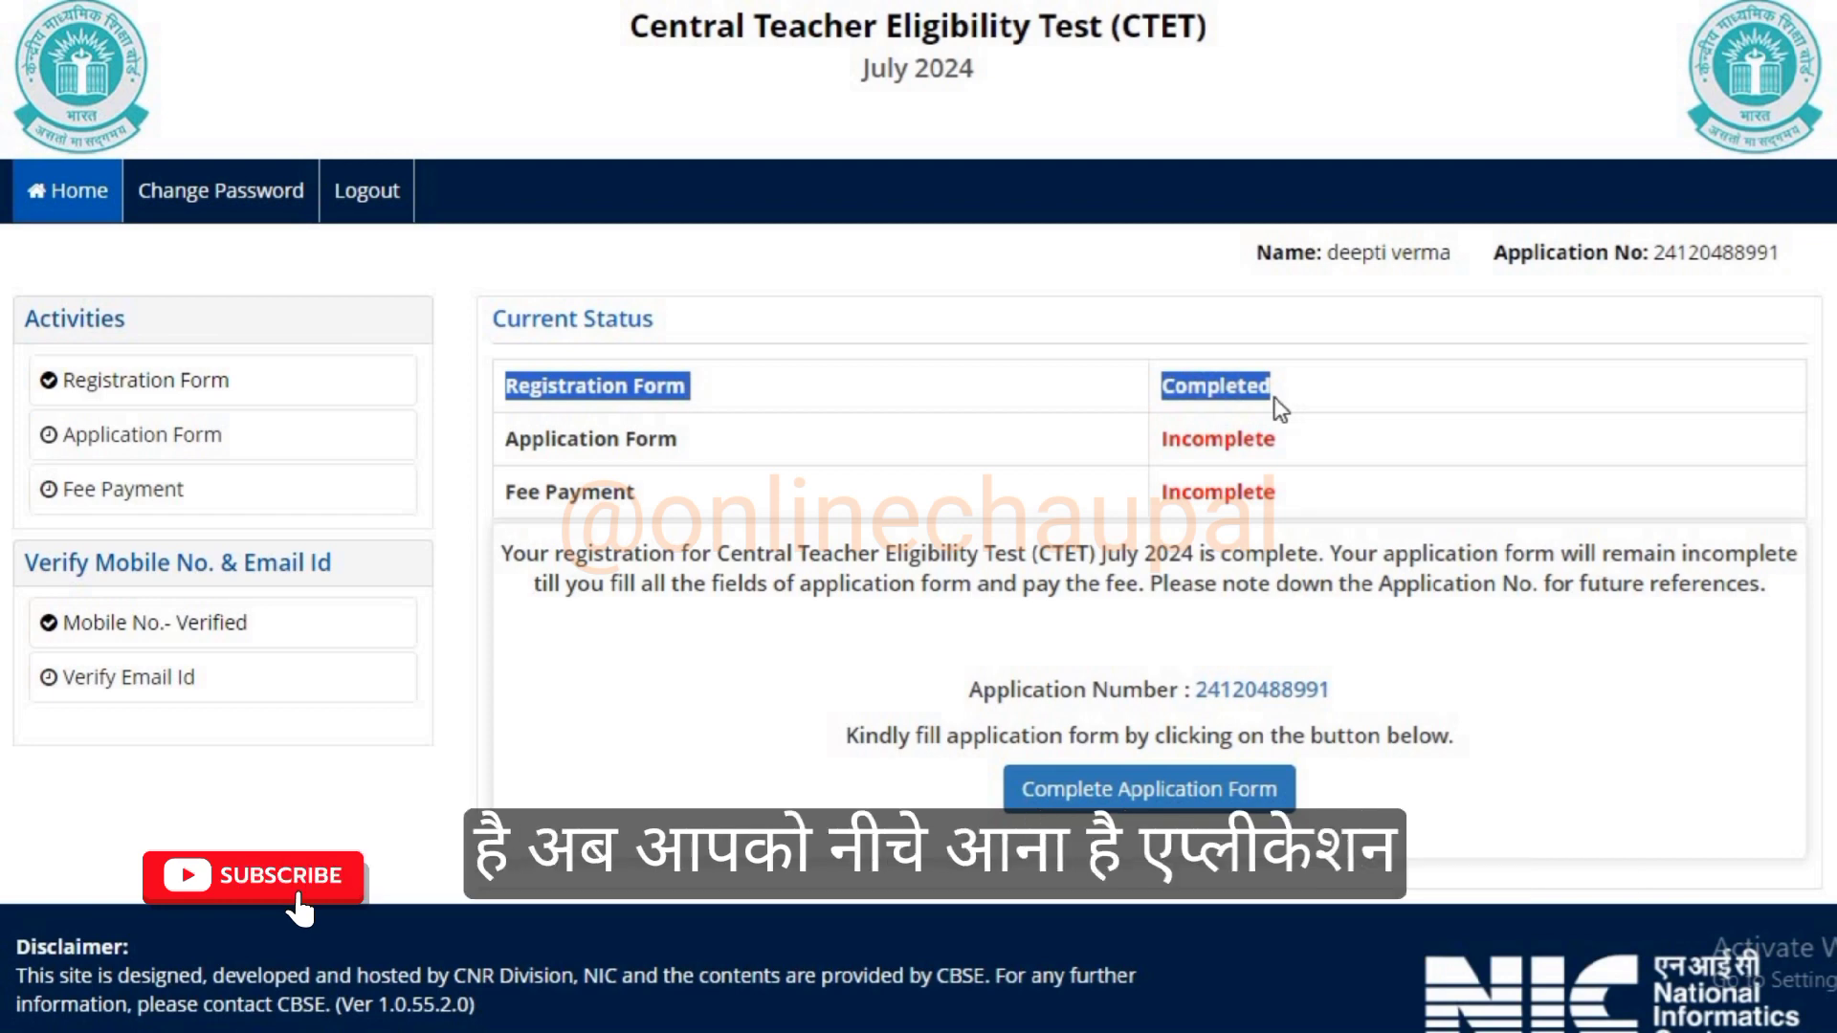
pyautogui.click(552, 469)
pyautogui.moveTo(515, 442); pyautogui.dragTo(1282, 445)
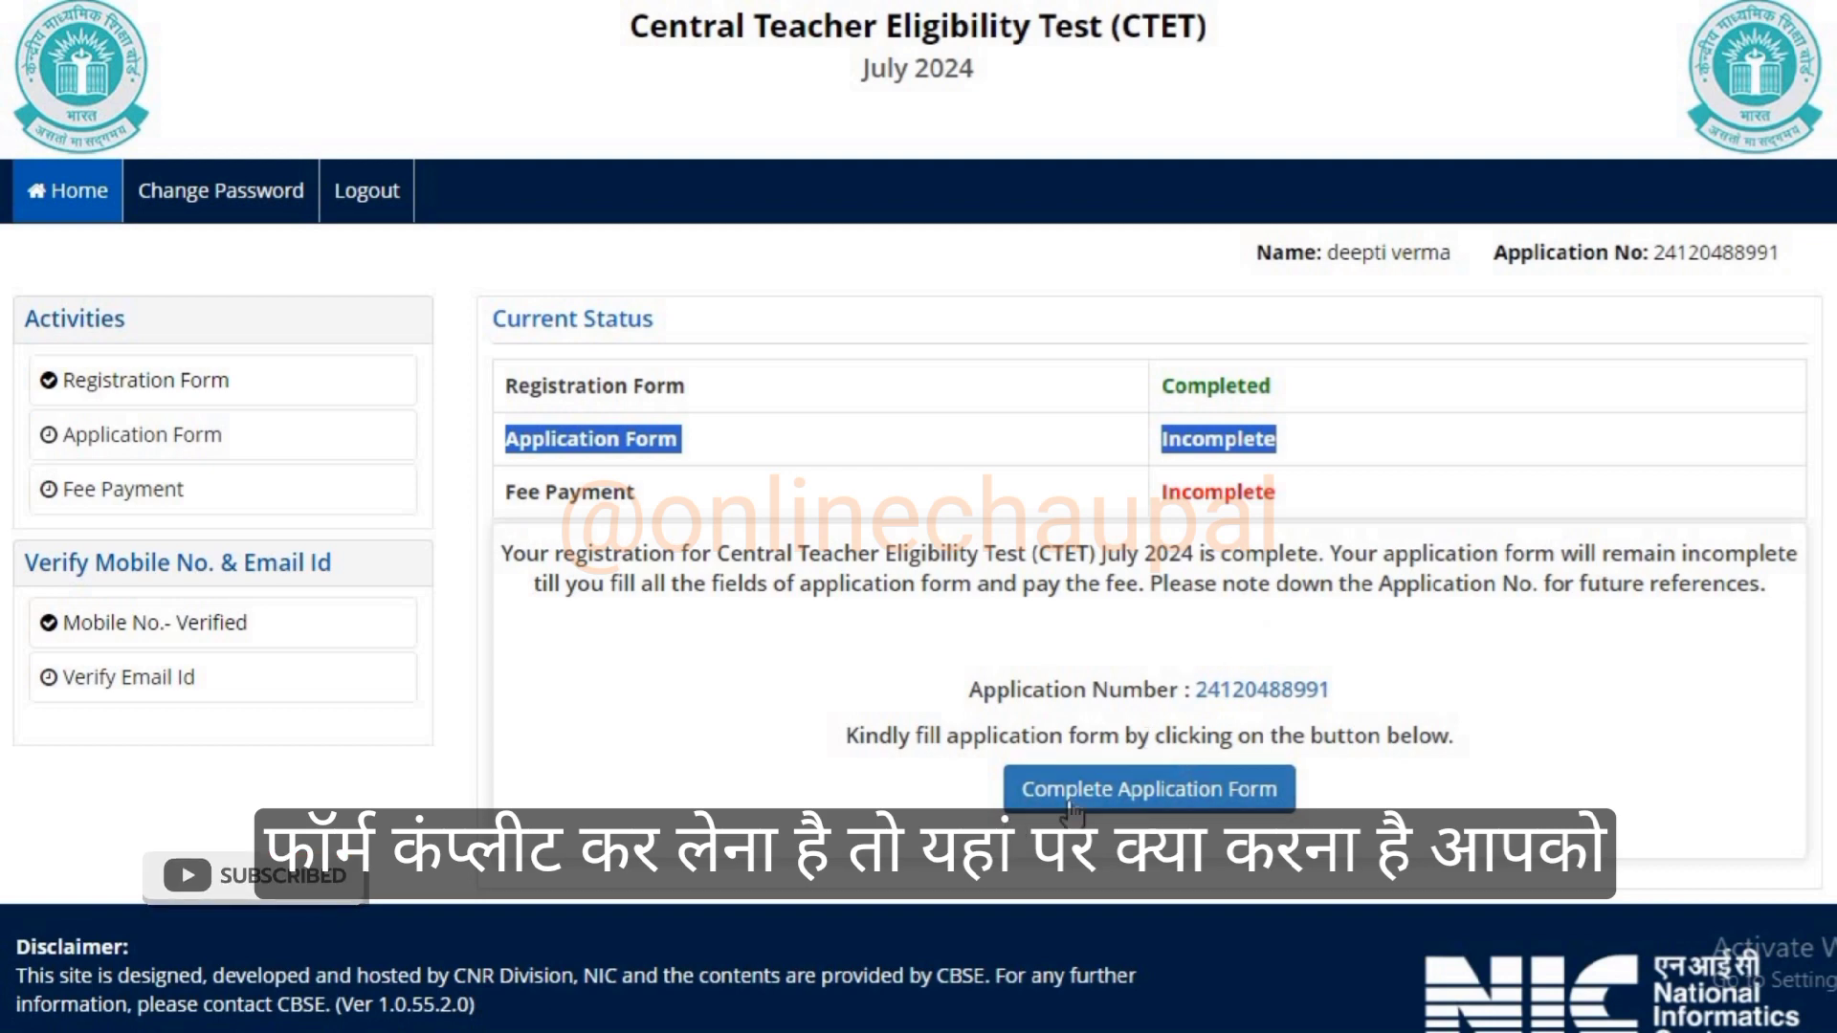
pyautogui.click(1178, 809)
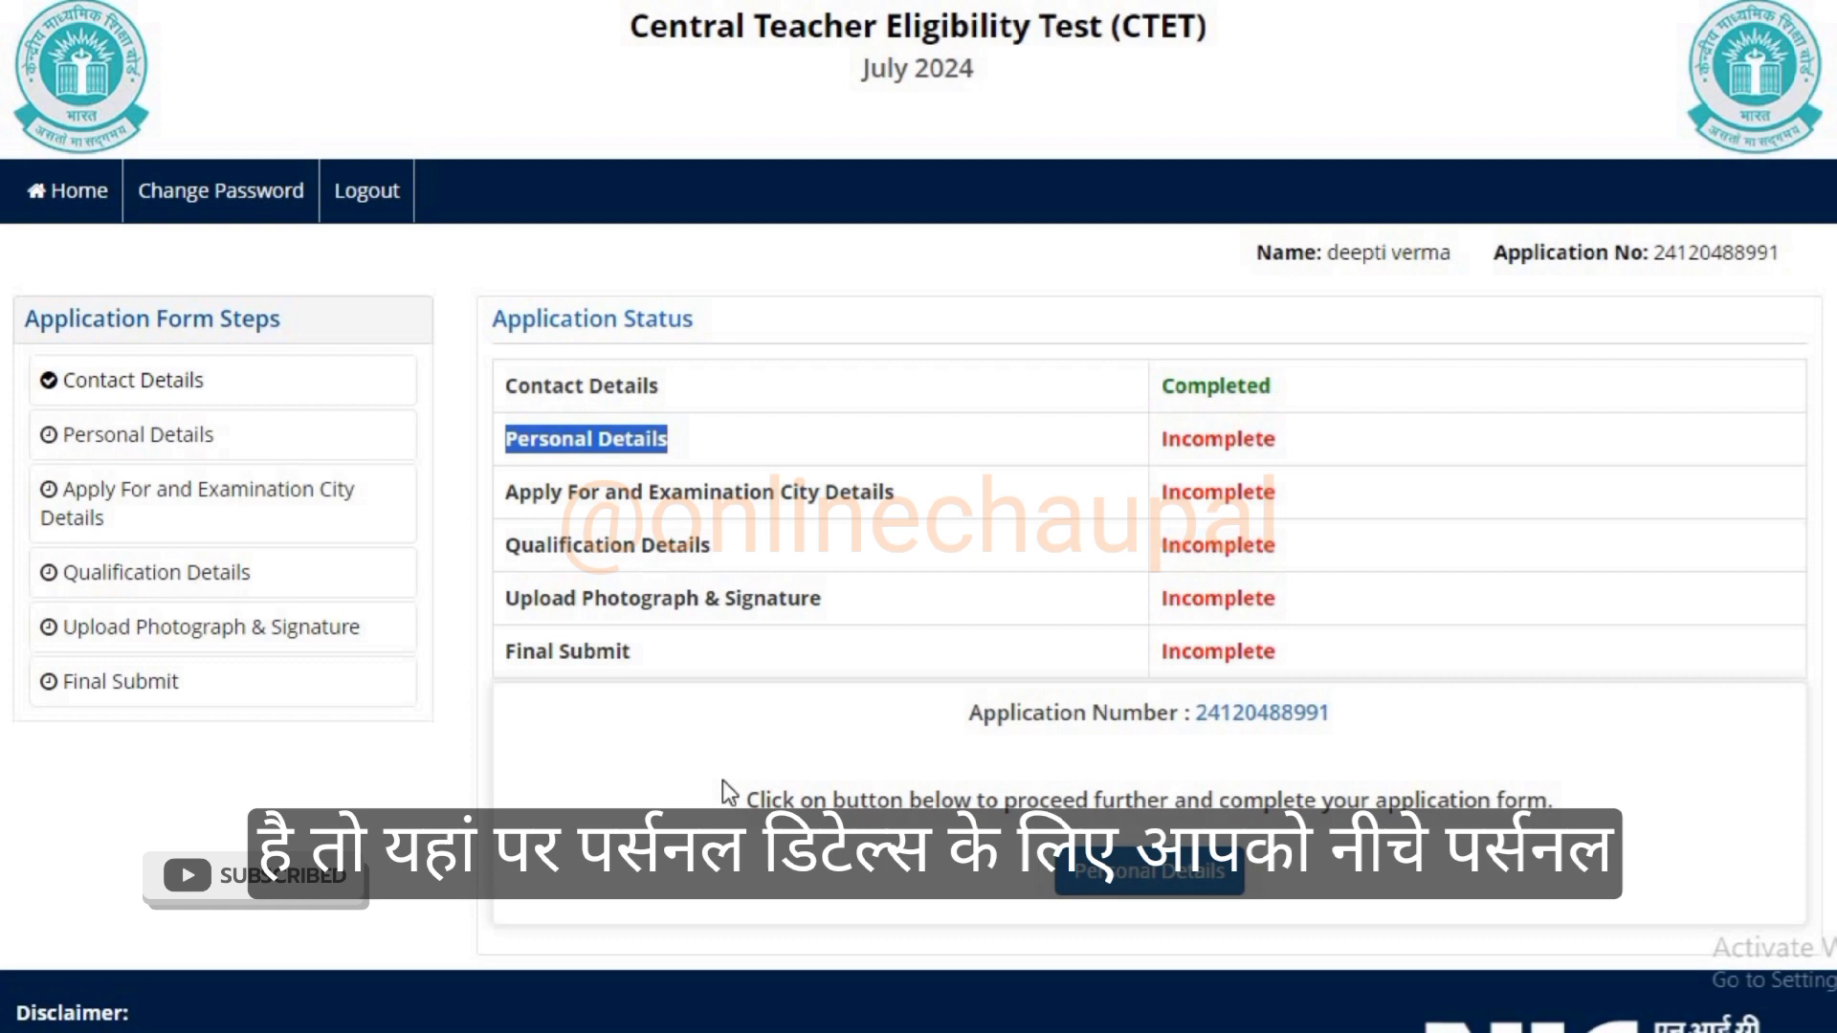
pyautogui.click(721, 779)
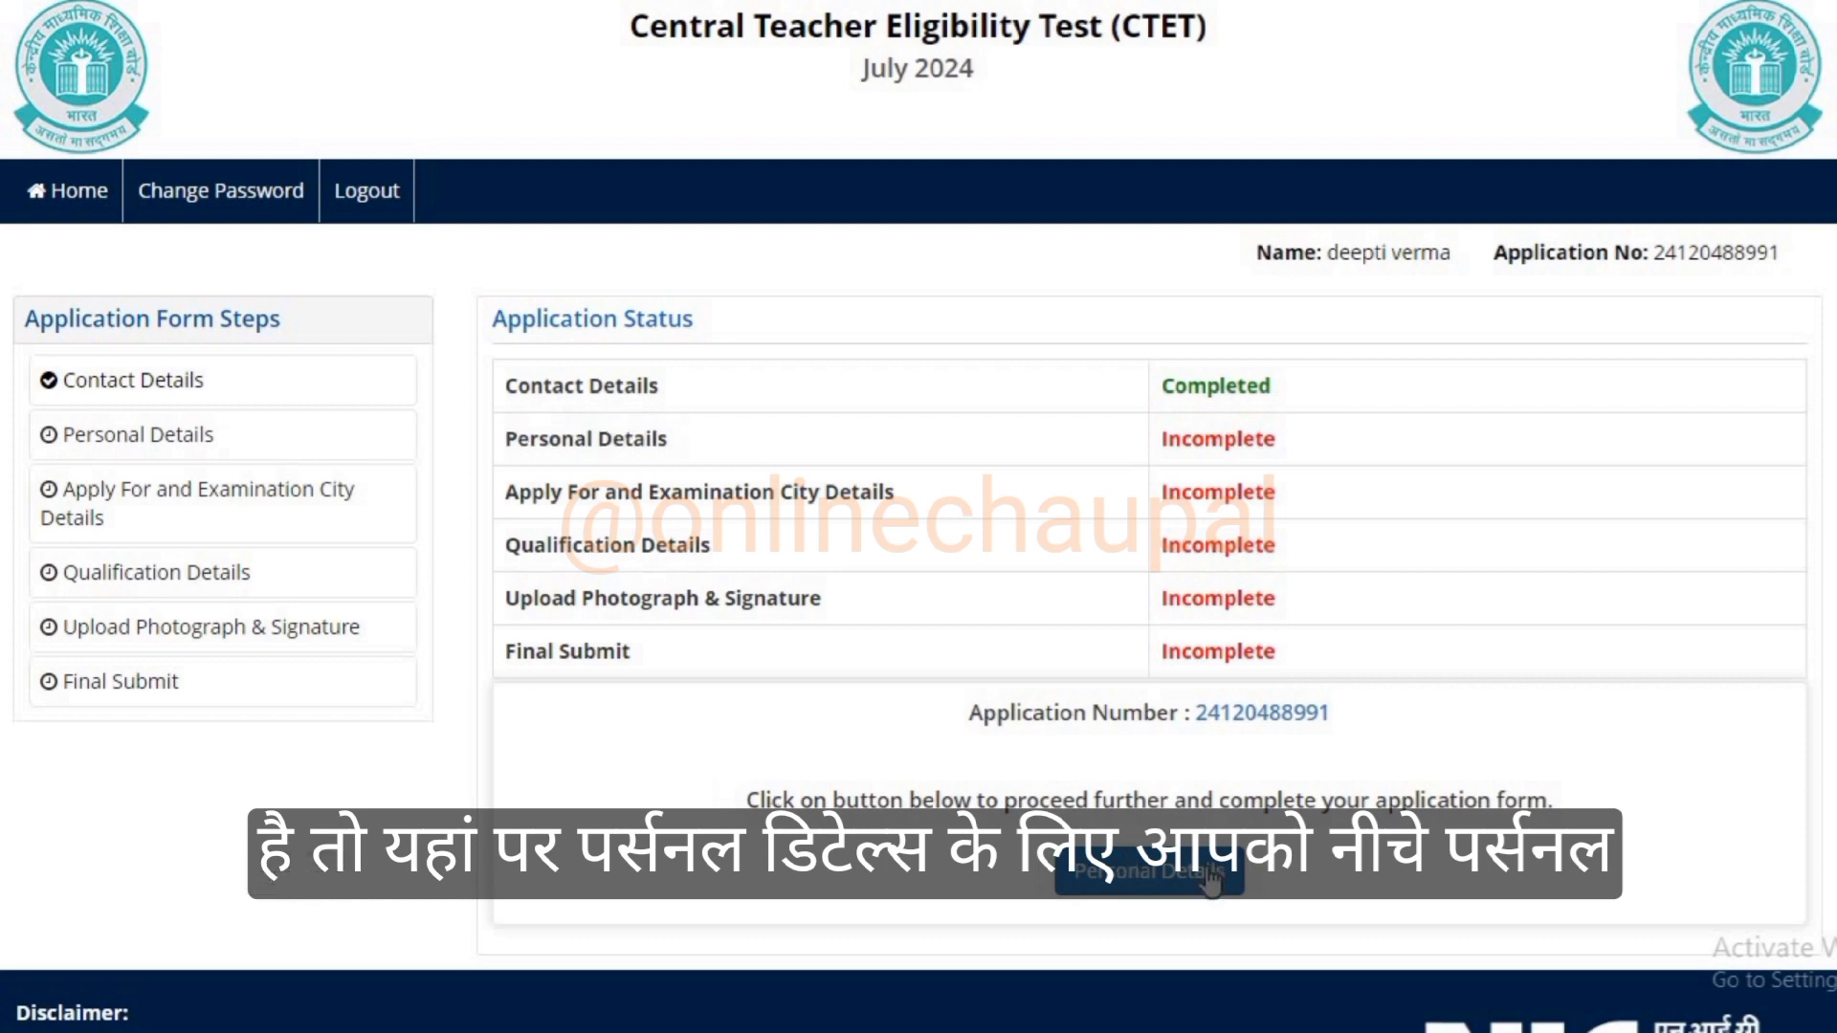
pyautogui.click(1129, 889)
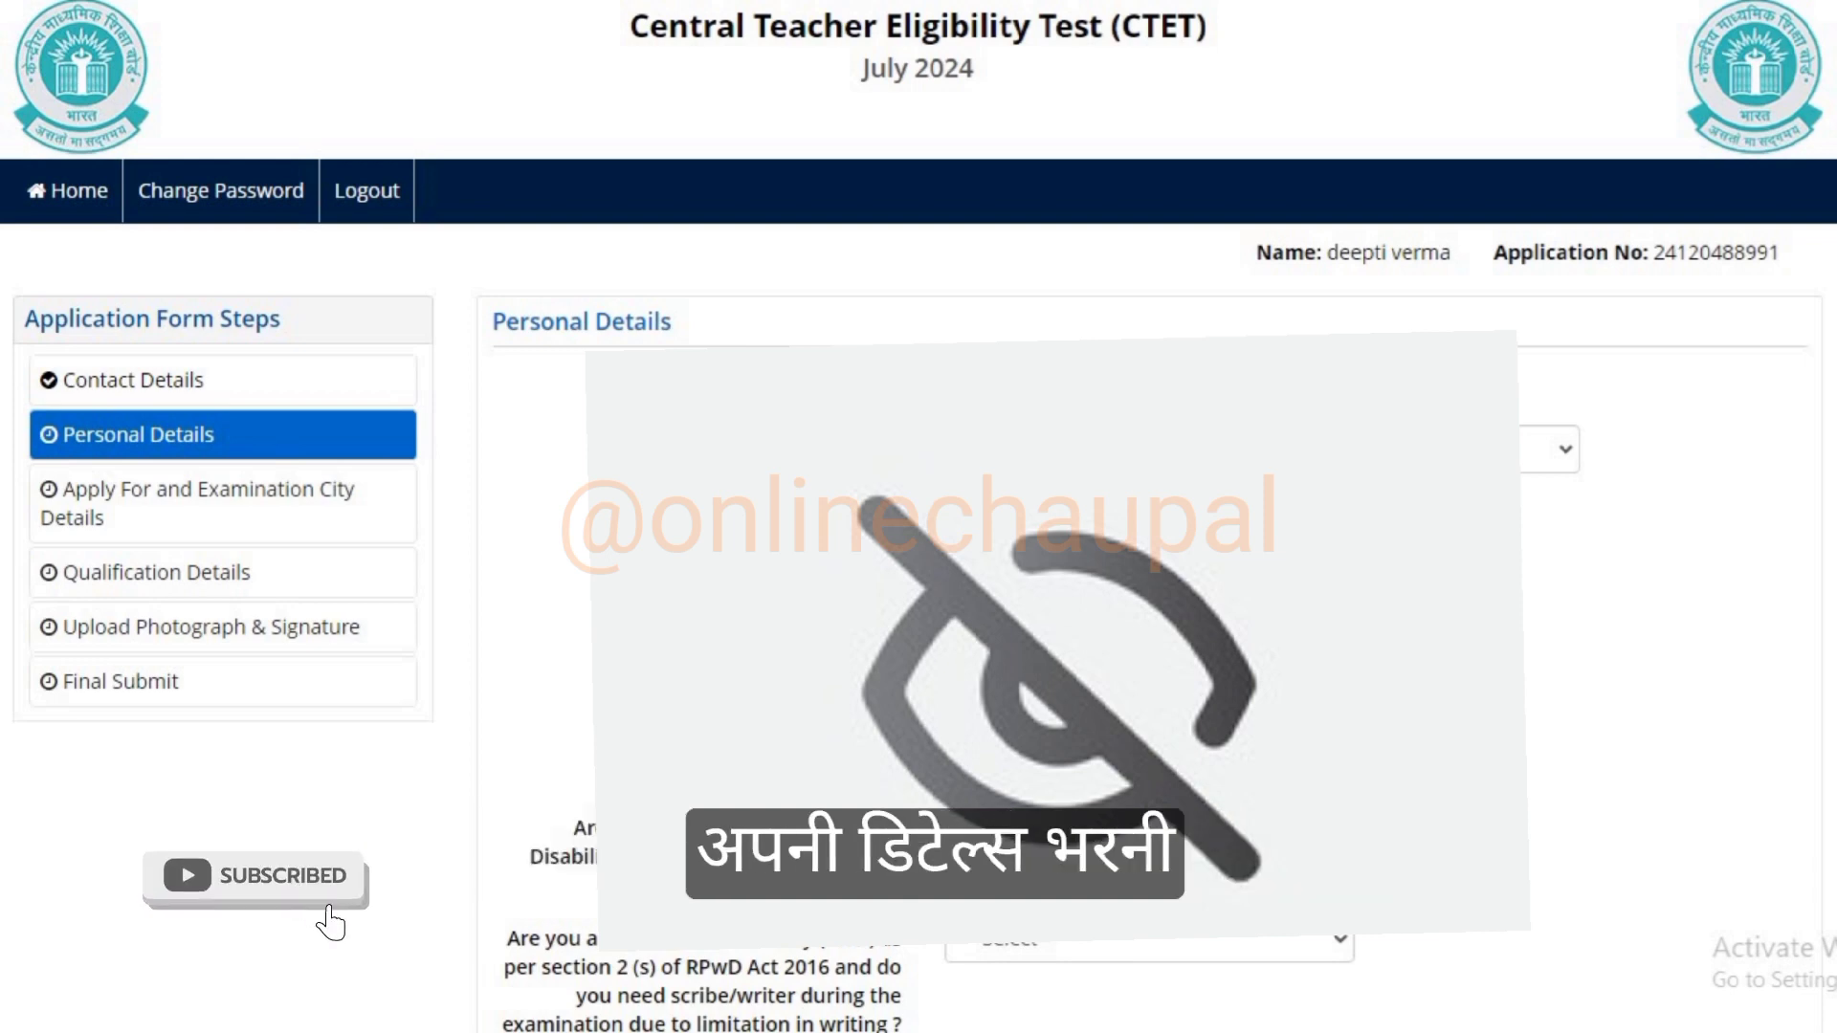
# Set the nationality to Indian and the category to General in Personal Details.
pyautogui.scroll(-4, 933, 365)
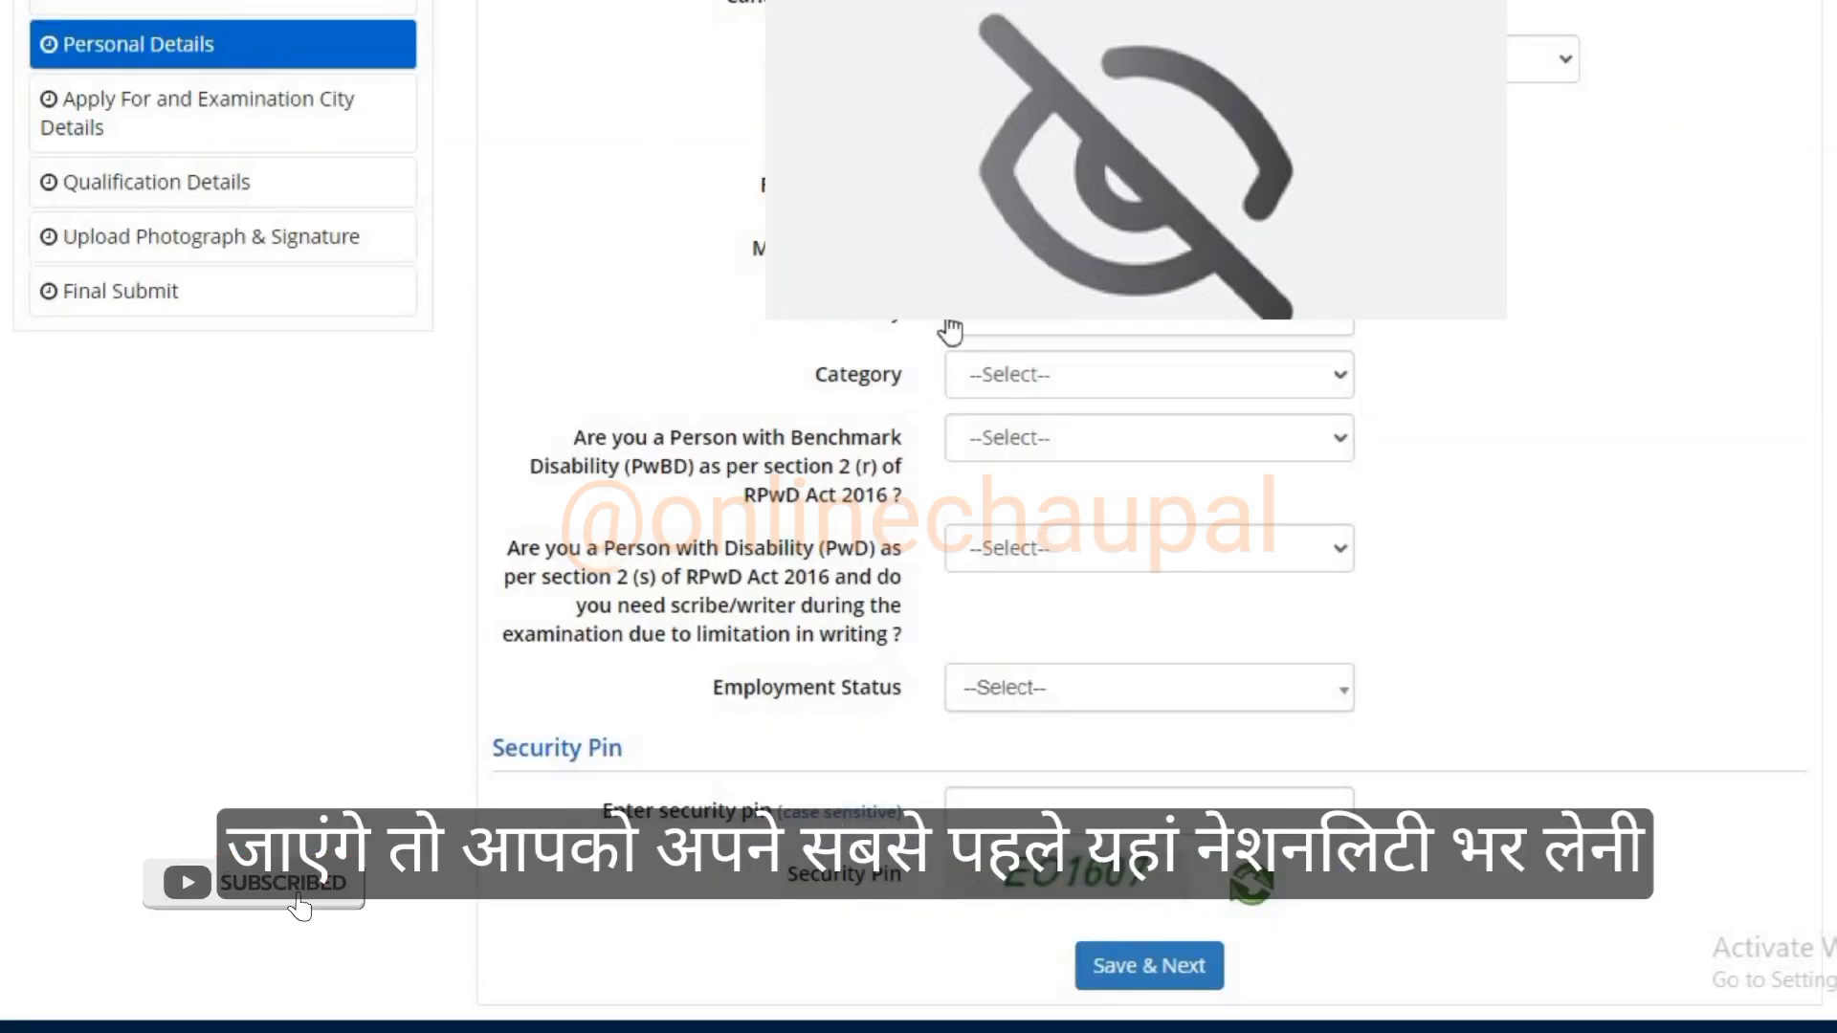
pyautogui.click(1046, 328)
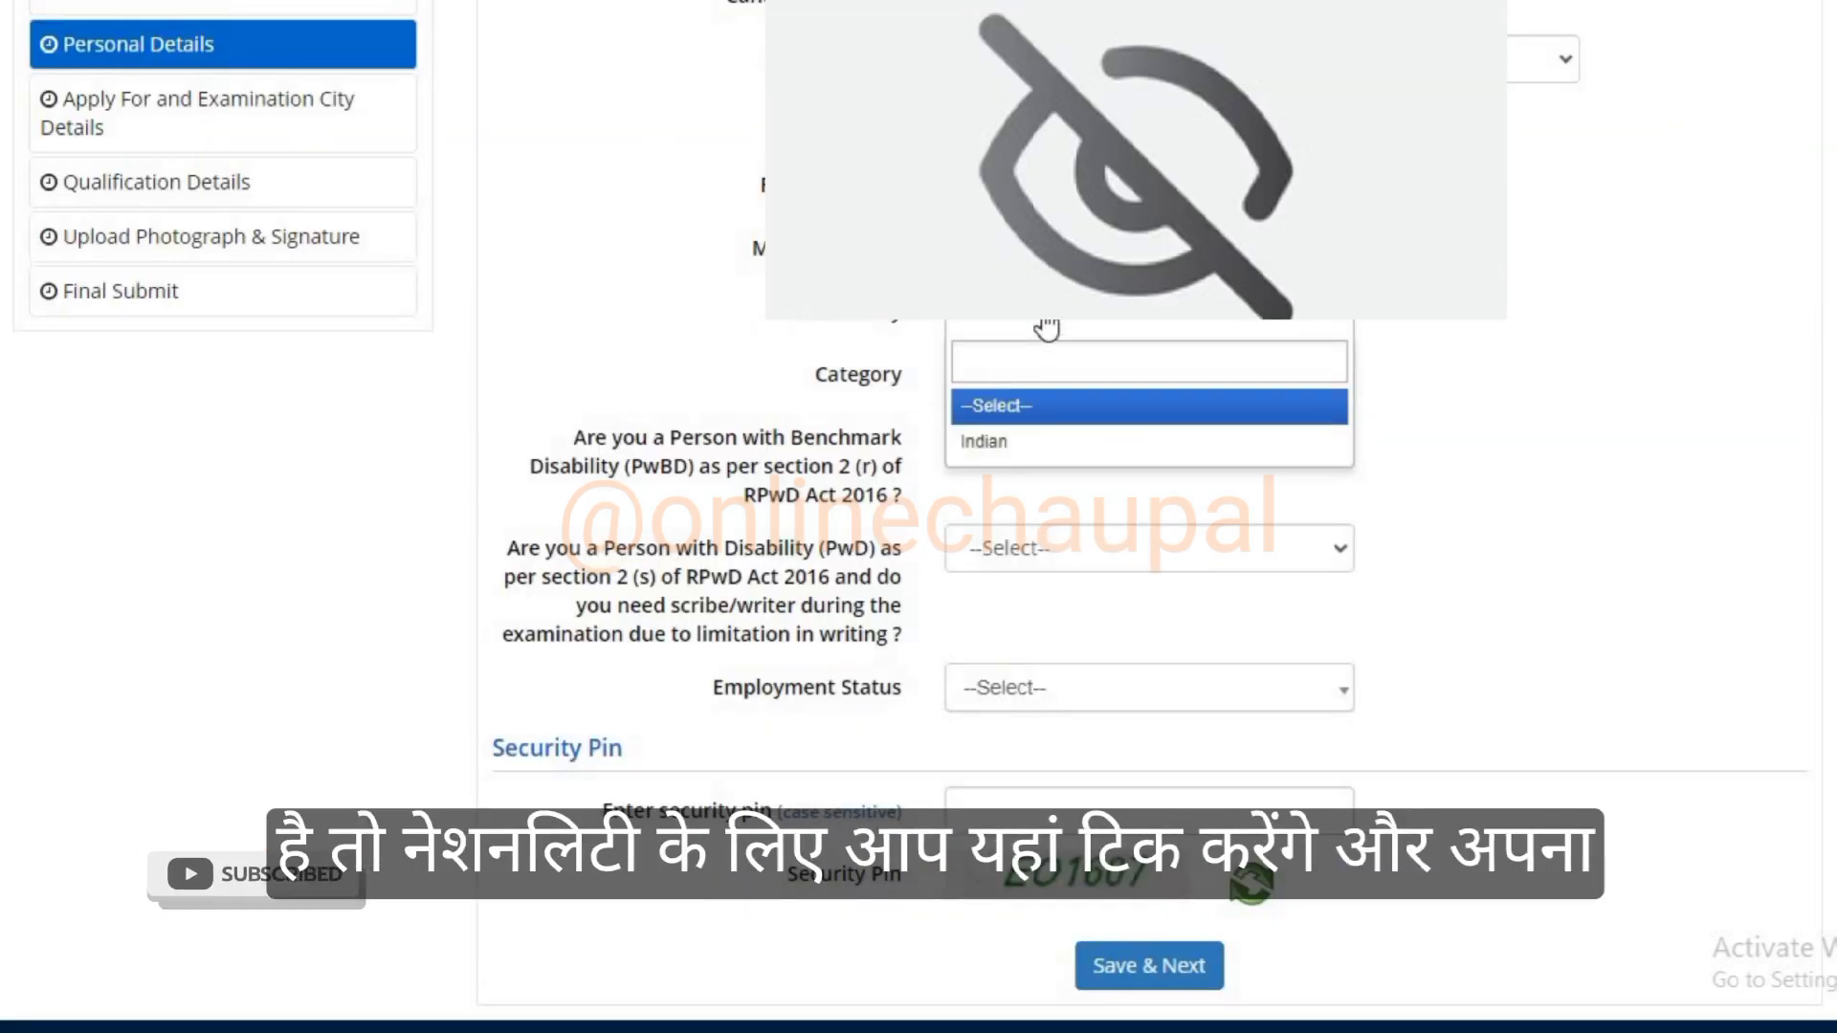
pyautogui.click(995, 443)
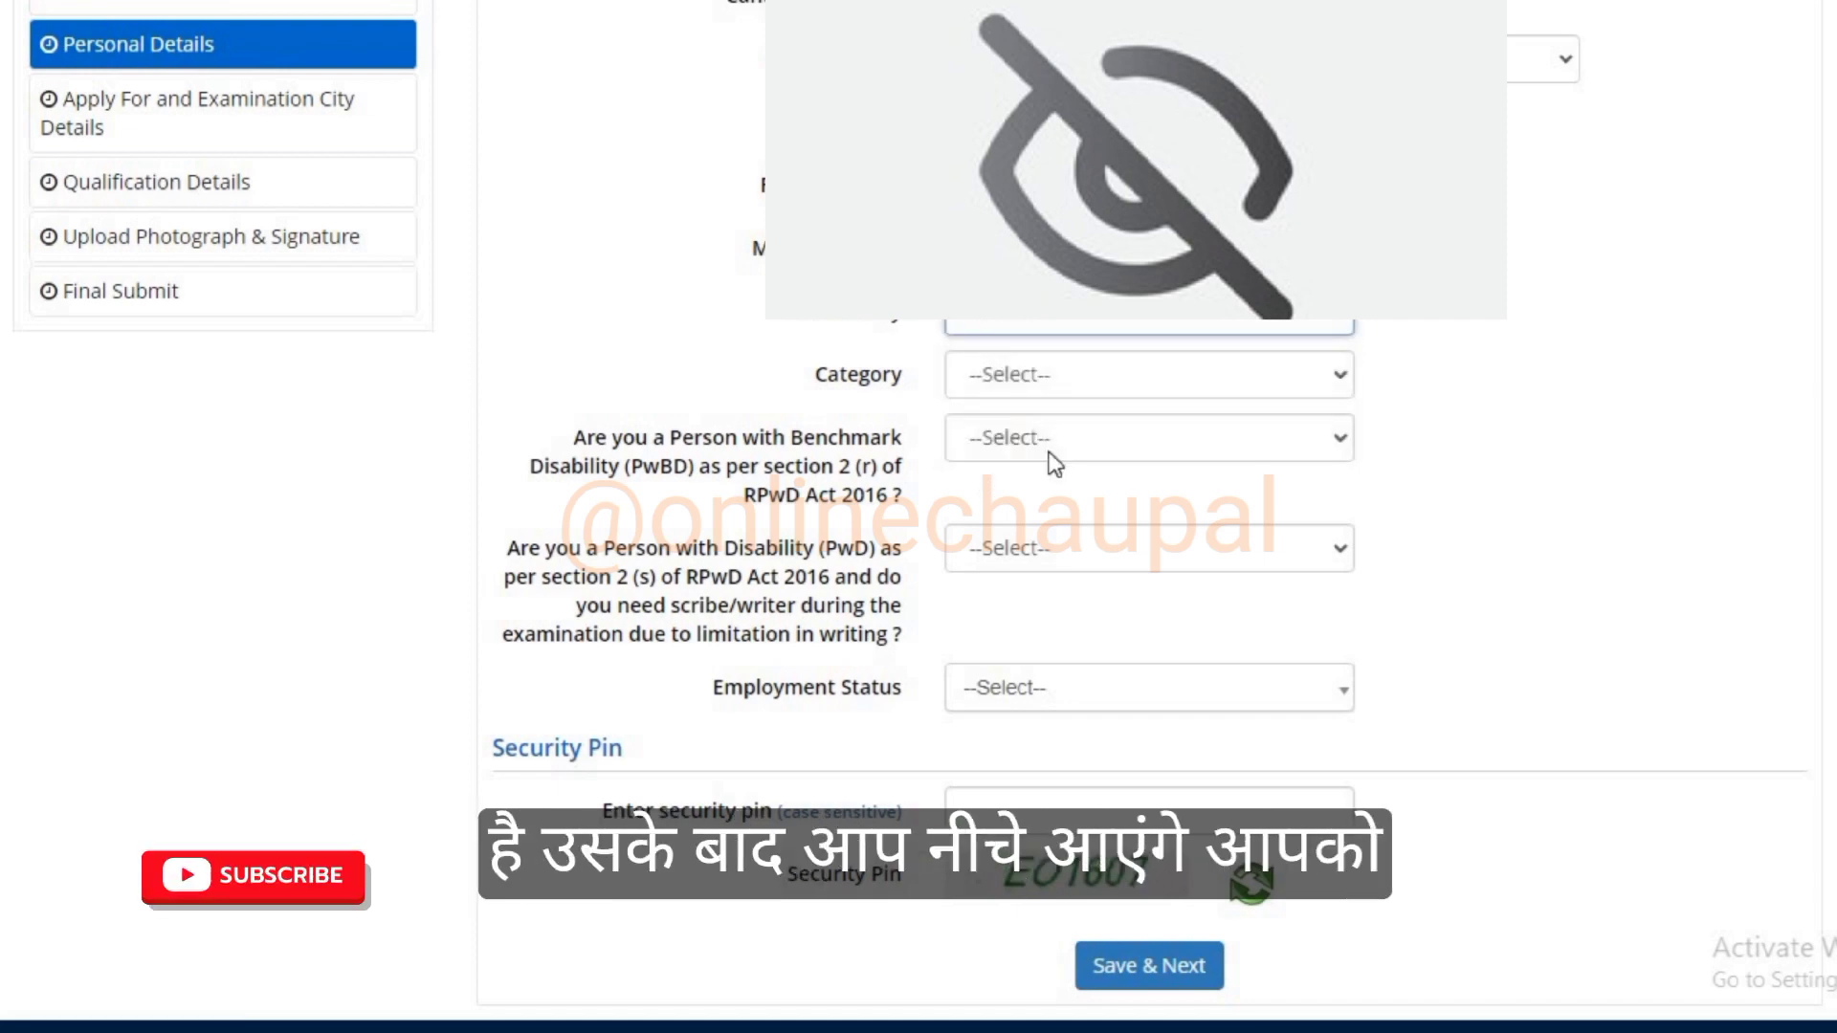
pyautogui.moveTo(794, 368); pyautogui.dragTo(921, 387)
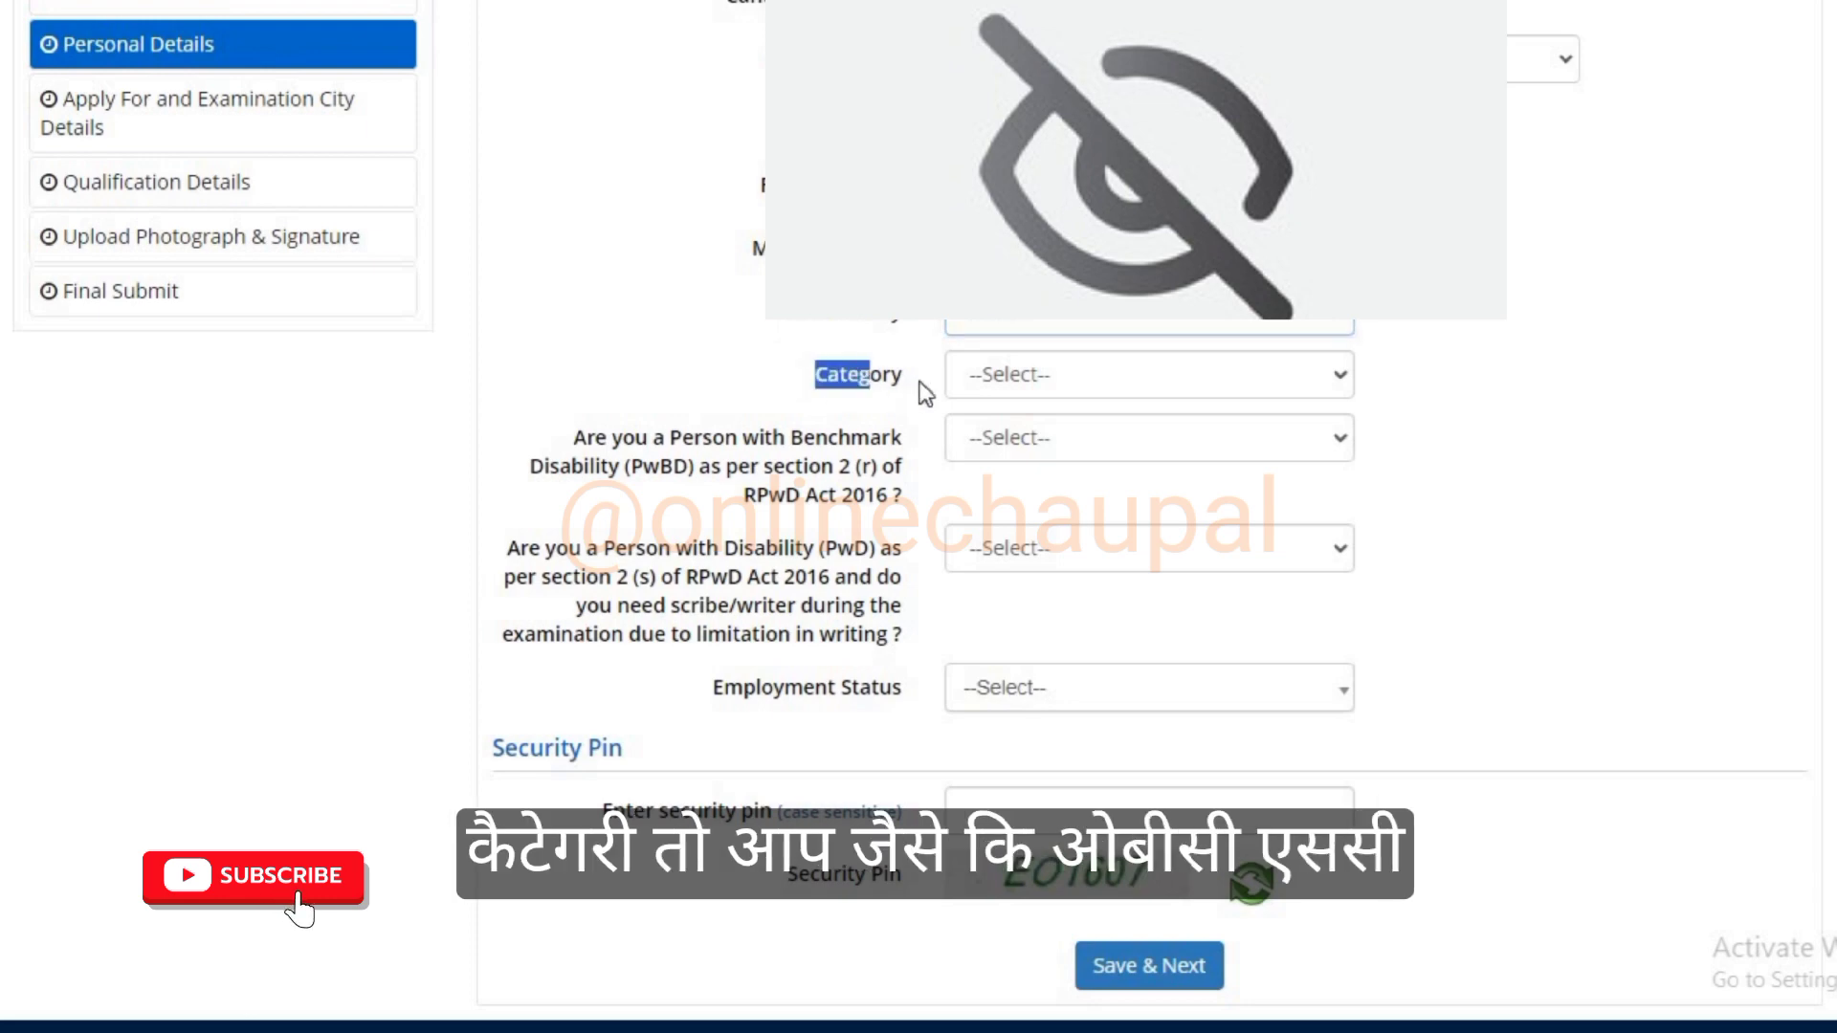
pyautogui.click(1033, 387)
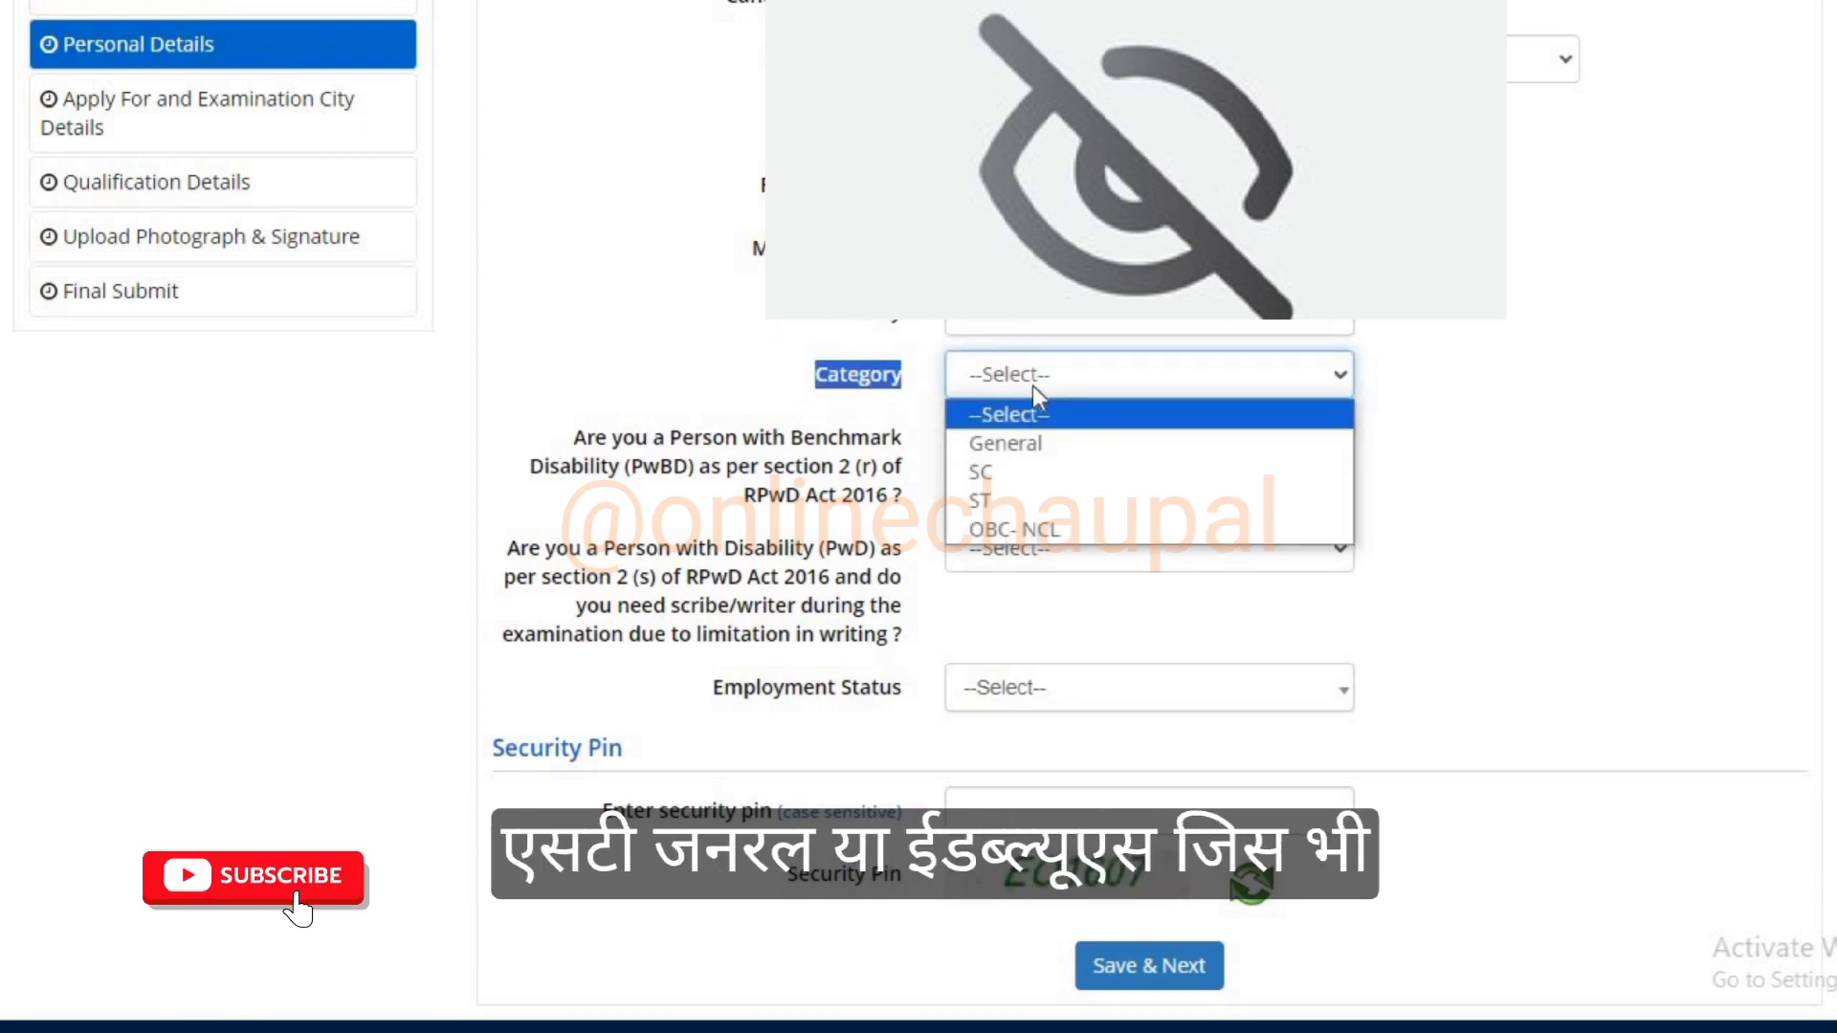
pyautogui.click(1013, 445)
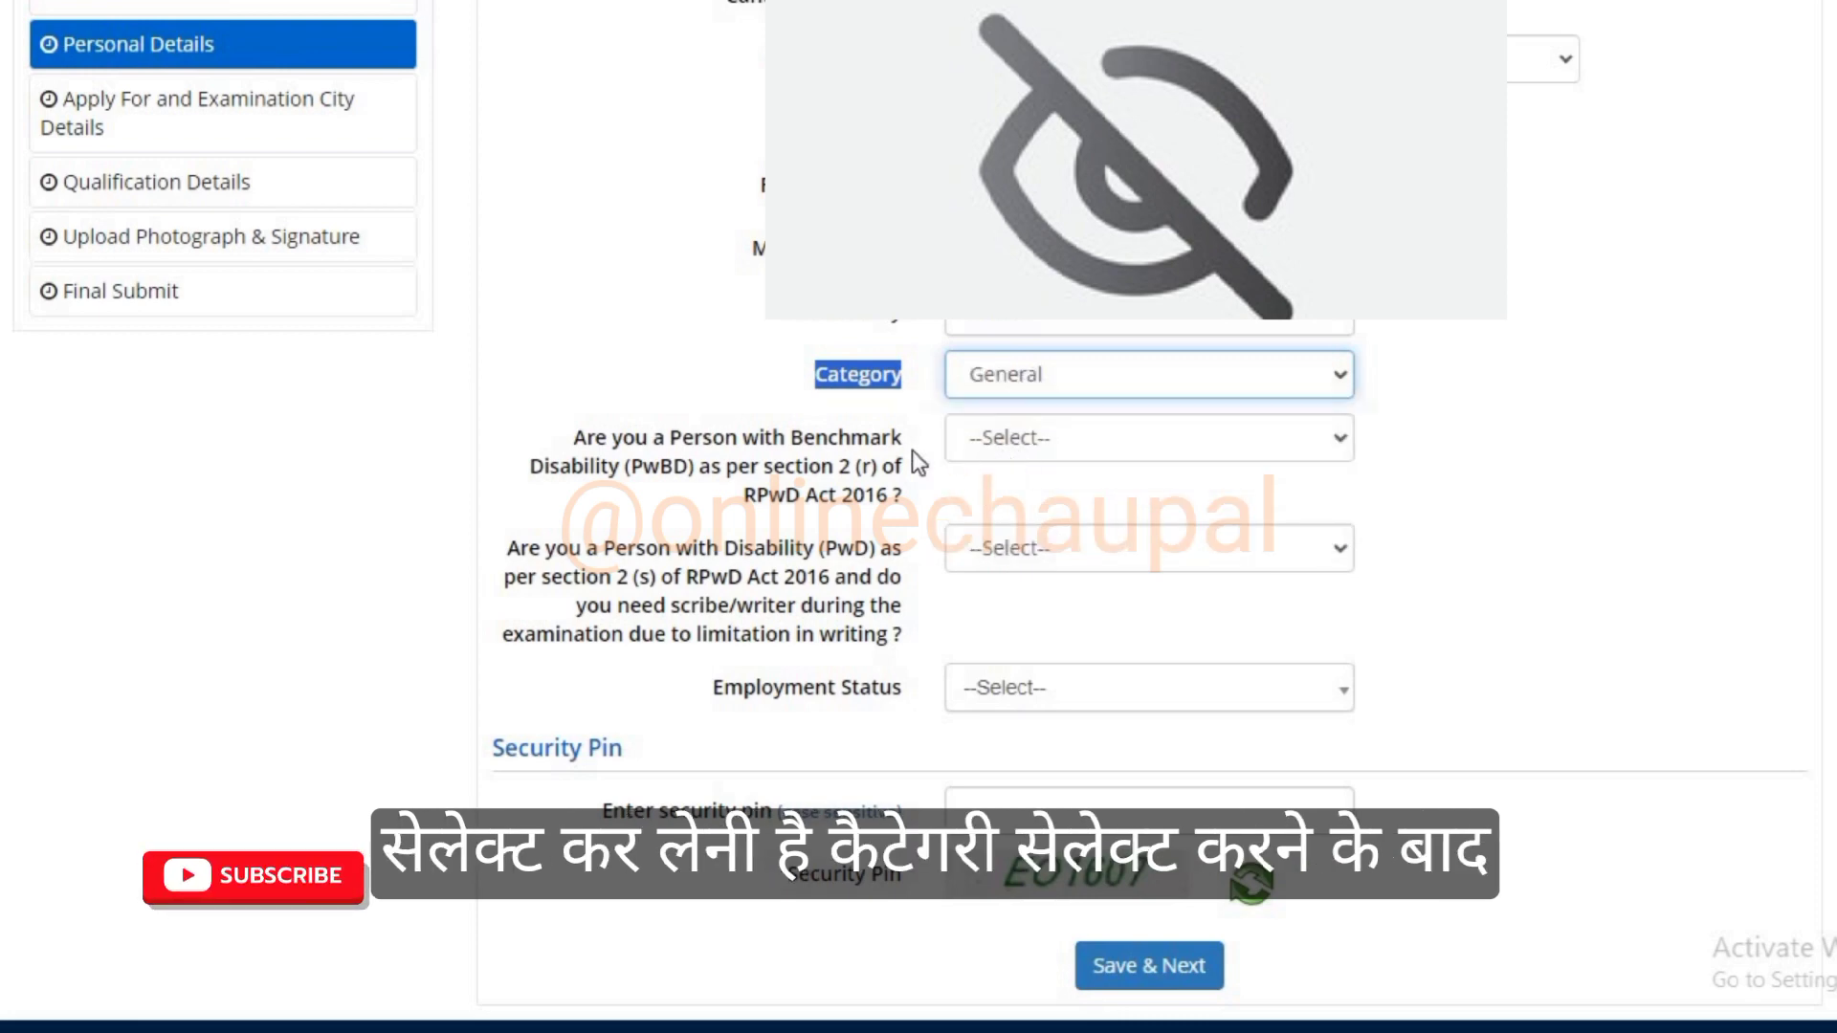
pyautogui.click(668, 372)
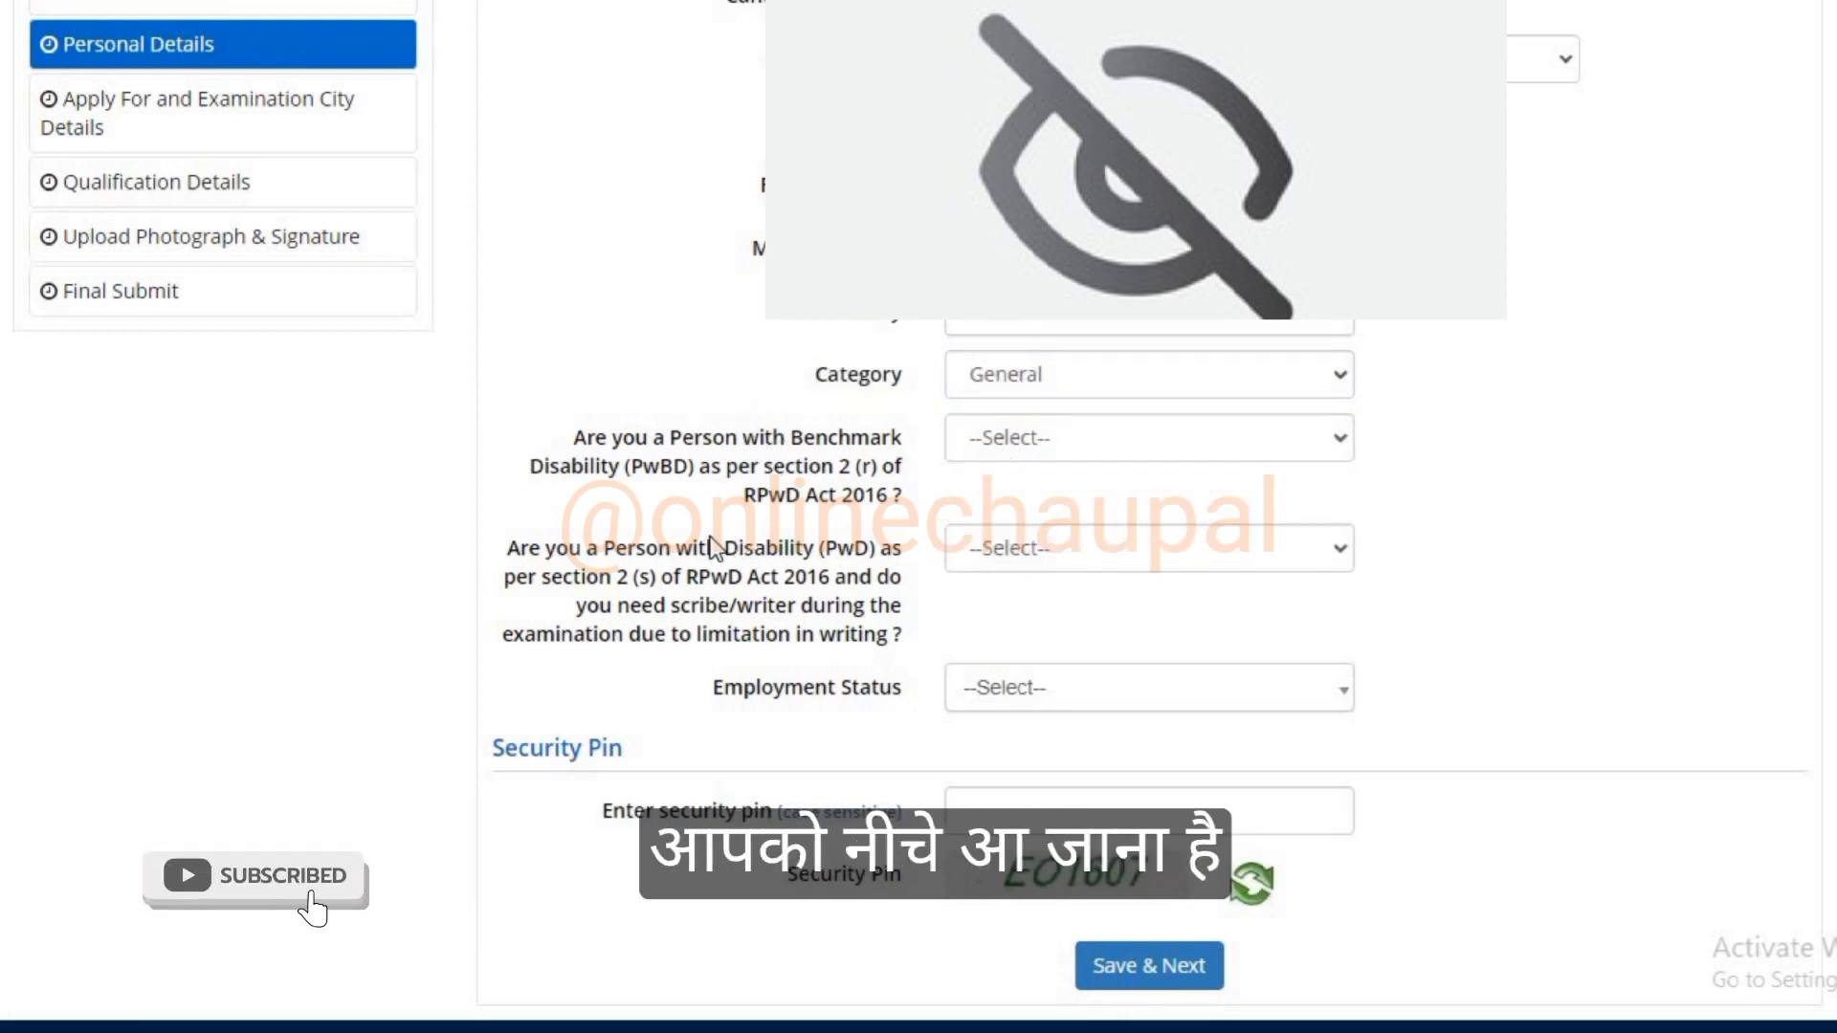
# Answer No to both the benchmark disability (PwBD) question and the disability (PwD) scribe/writer question.
pyautogui.moveTo(564, 411); pyautogui.dragTo(846, 509)
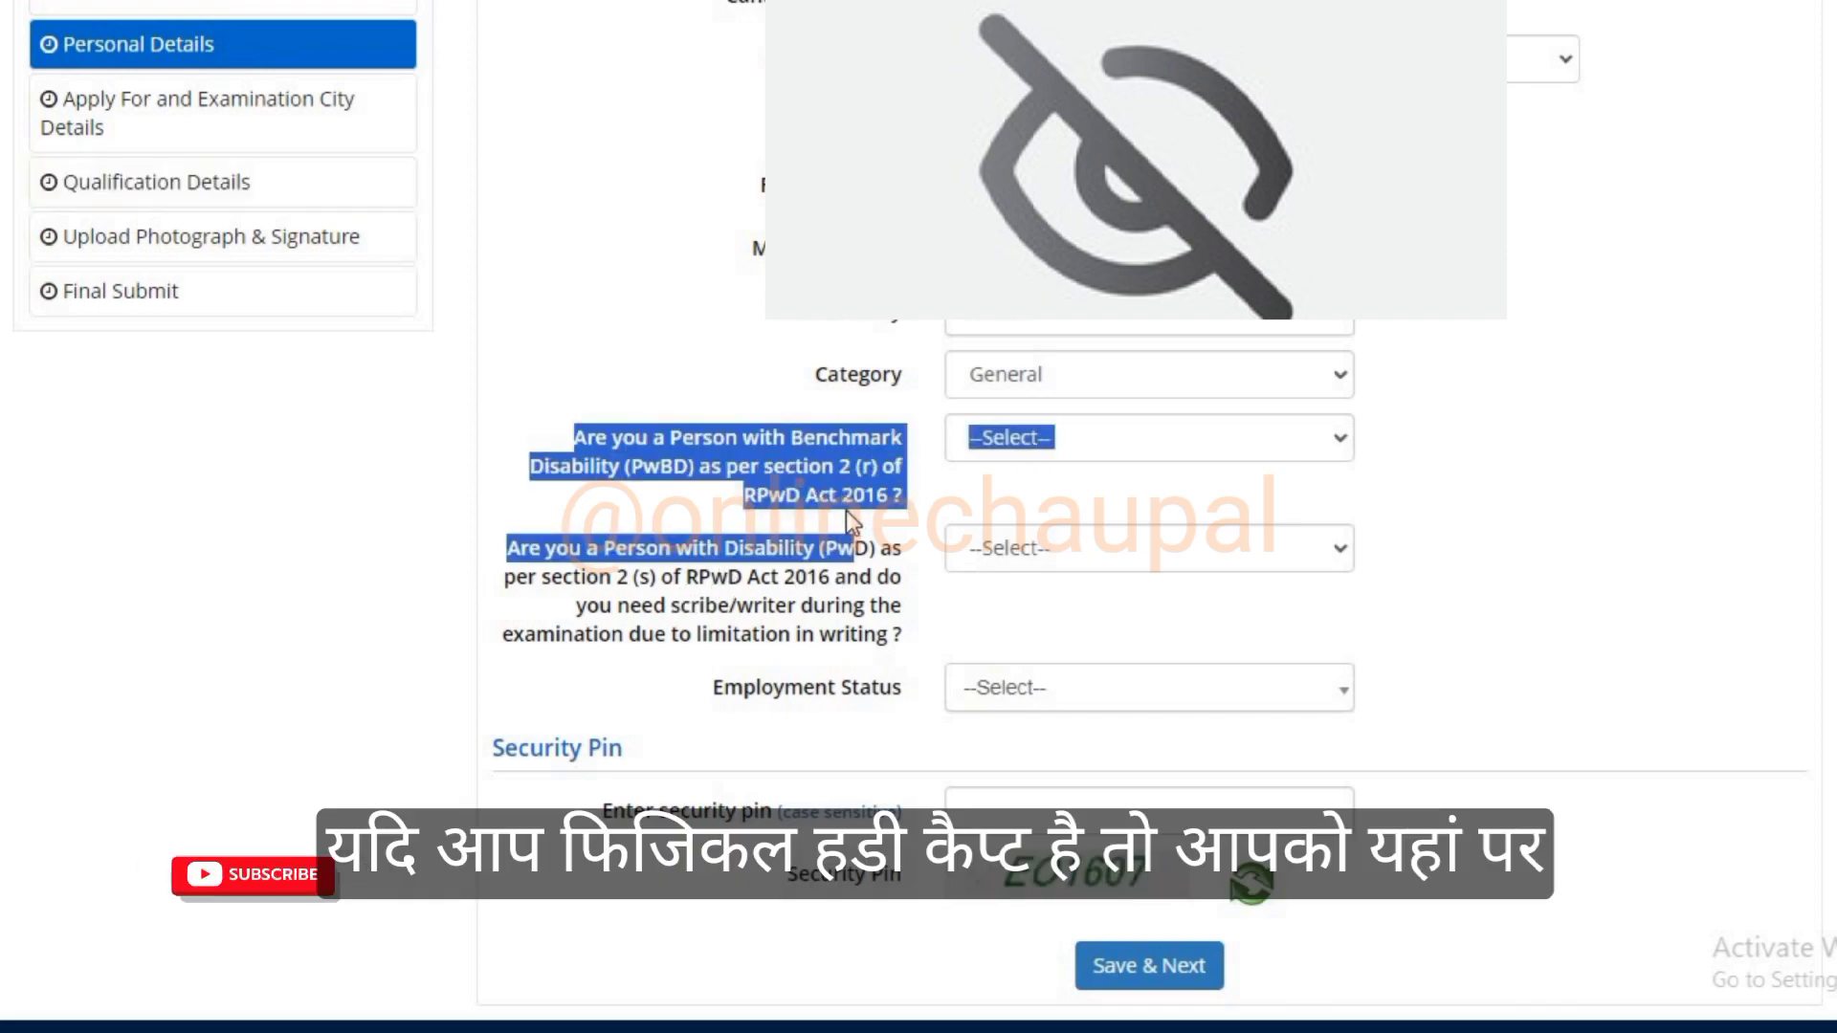
pyautogui.click(1696, 558)
pyautogui.click(1052, 449)
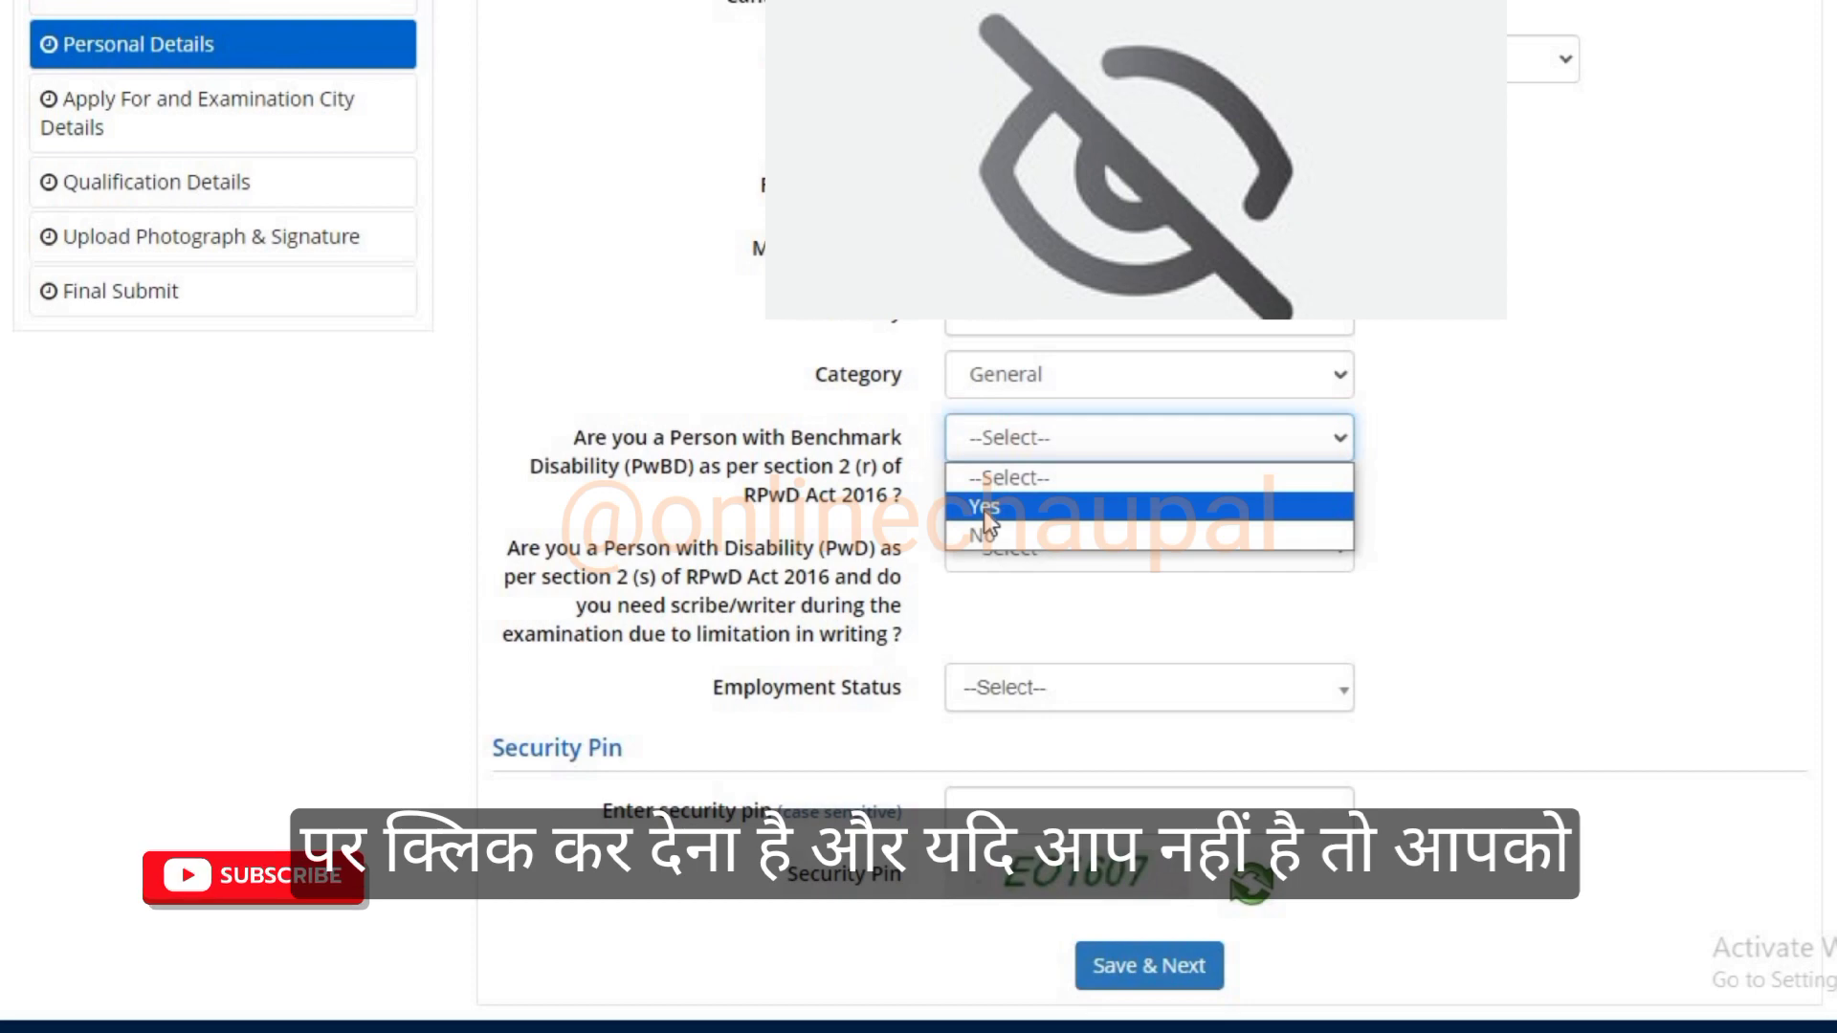
pyautogui.click(985, 536)
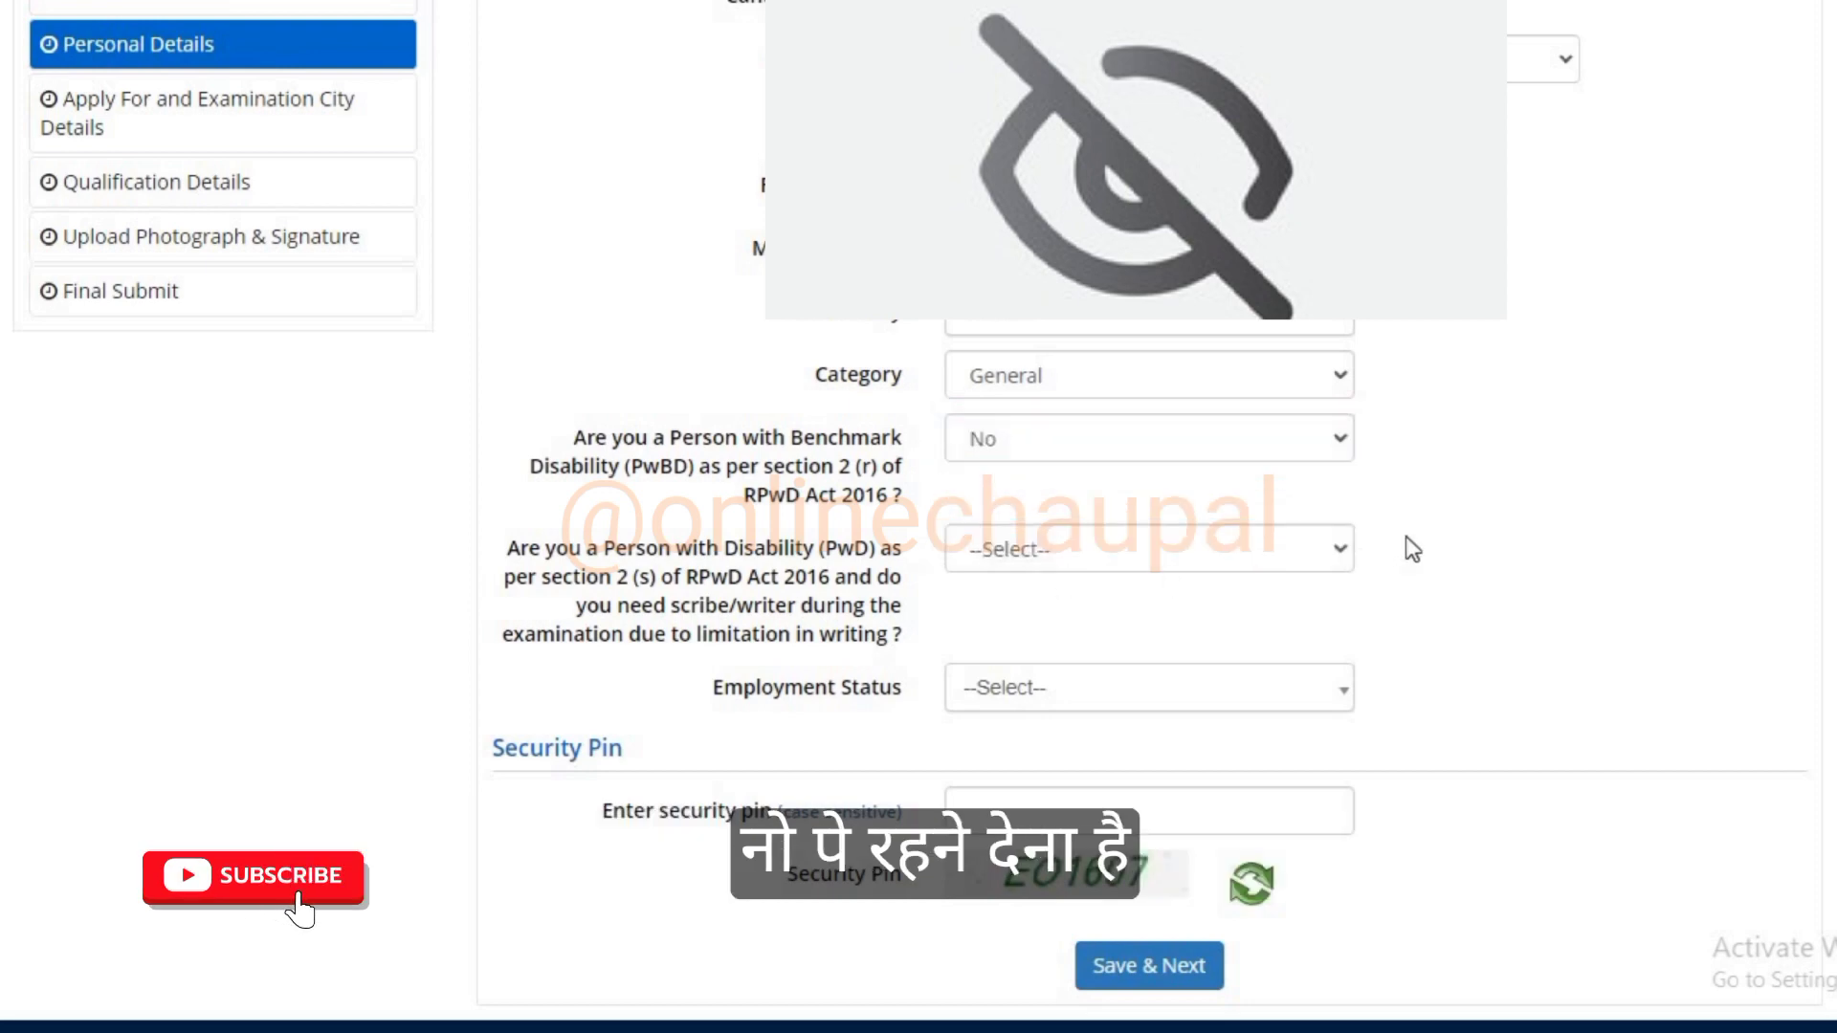
pyautogui.click(1068, 551)
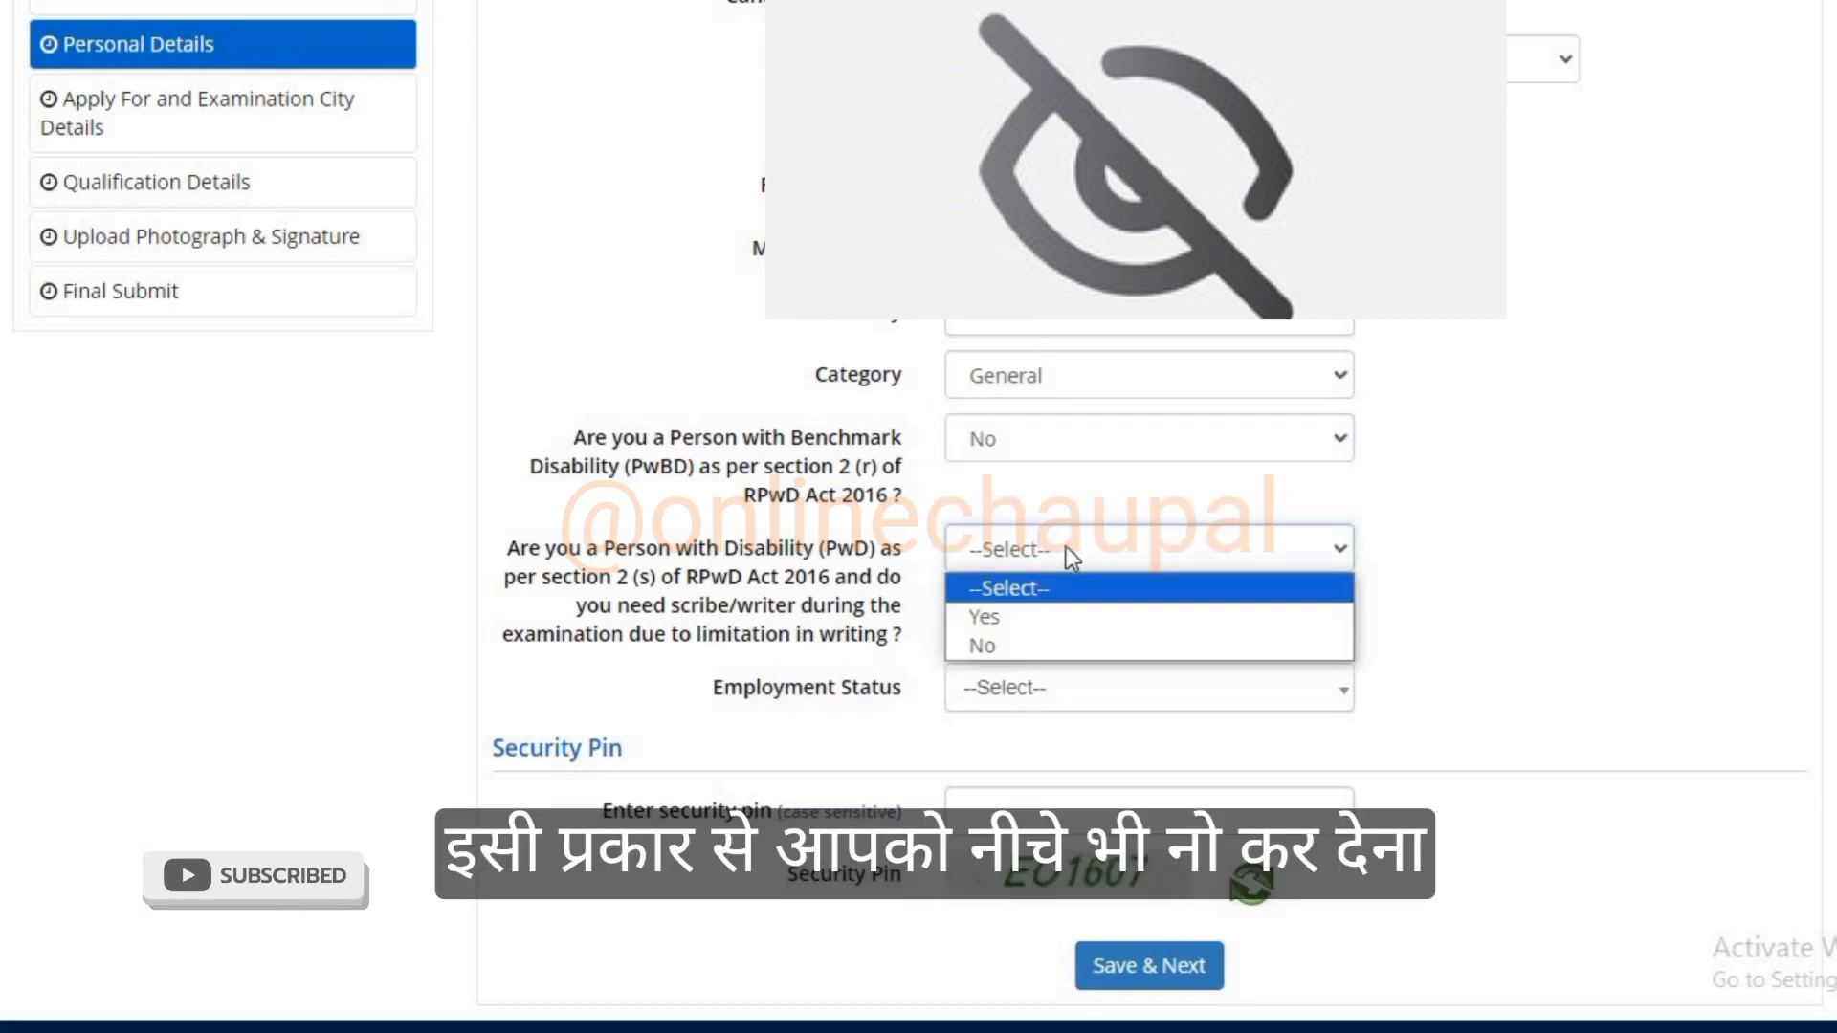
pyautogui.click(1024, 651)
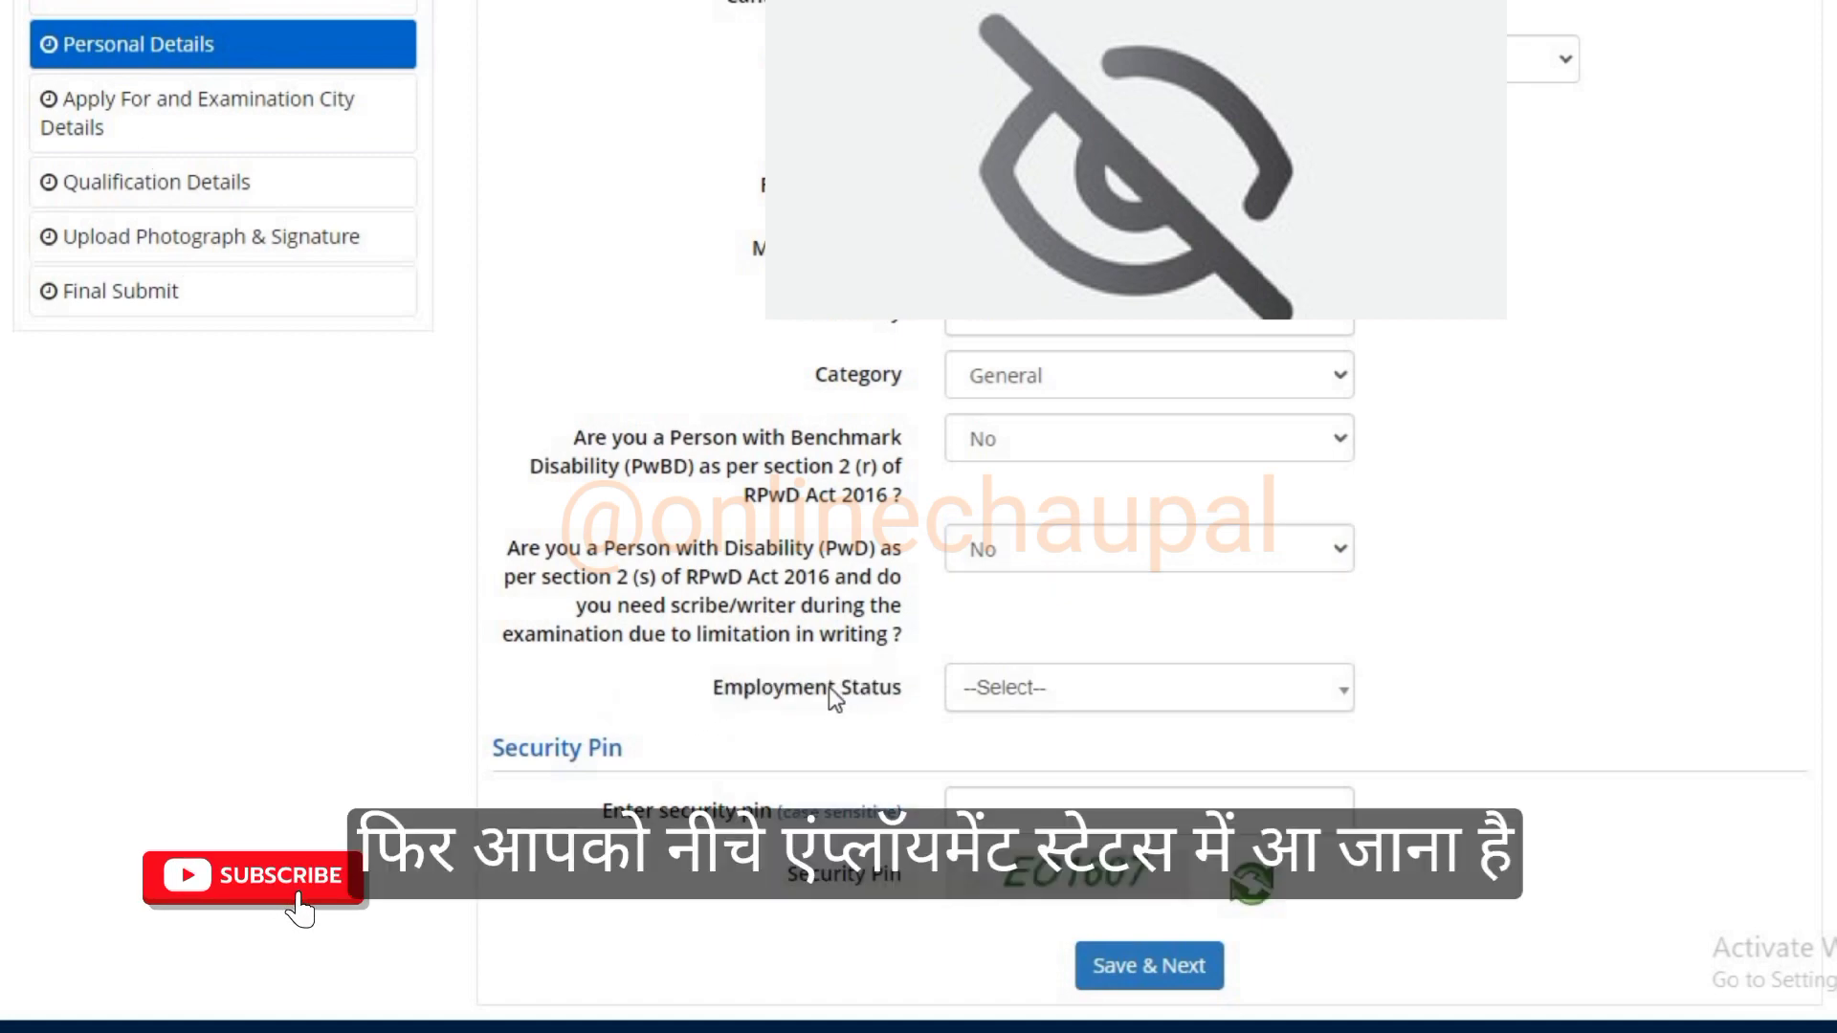
# Set the employment status to Not Employed in Personal Details.
pyautogui.moveTo(714, 689); pyautogui.dragTo(897, 710)
pyautogui.click(1024, 688)
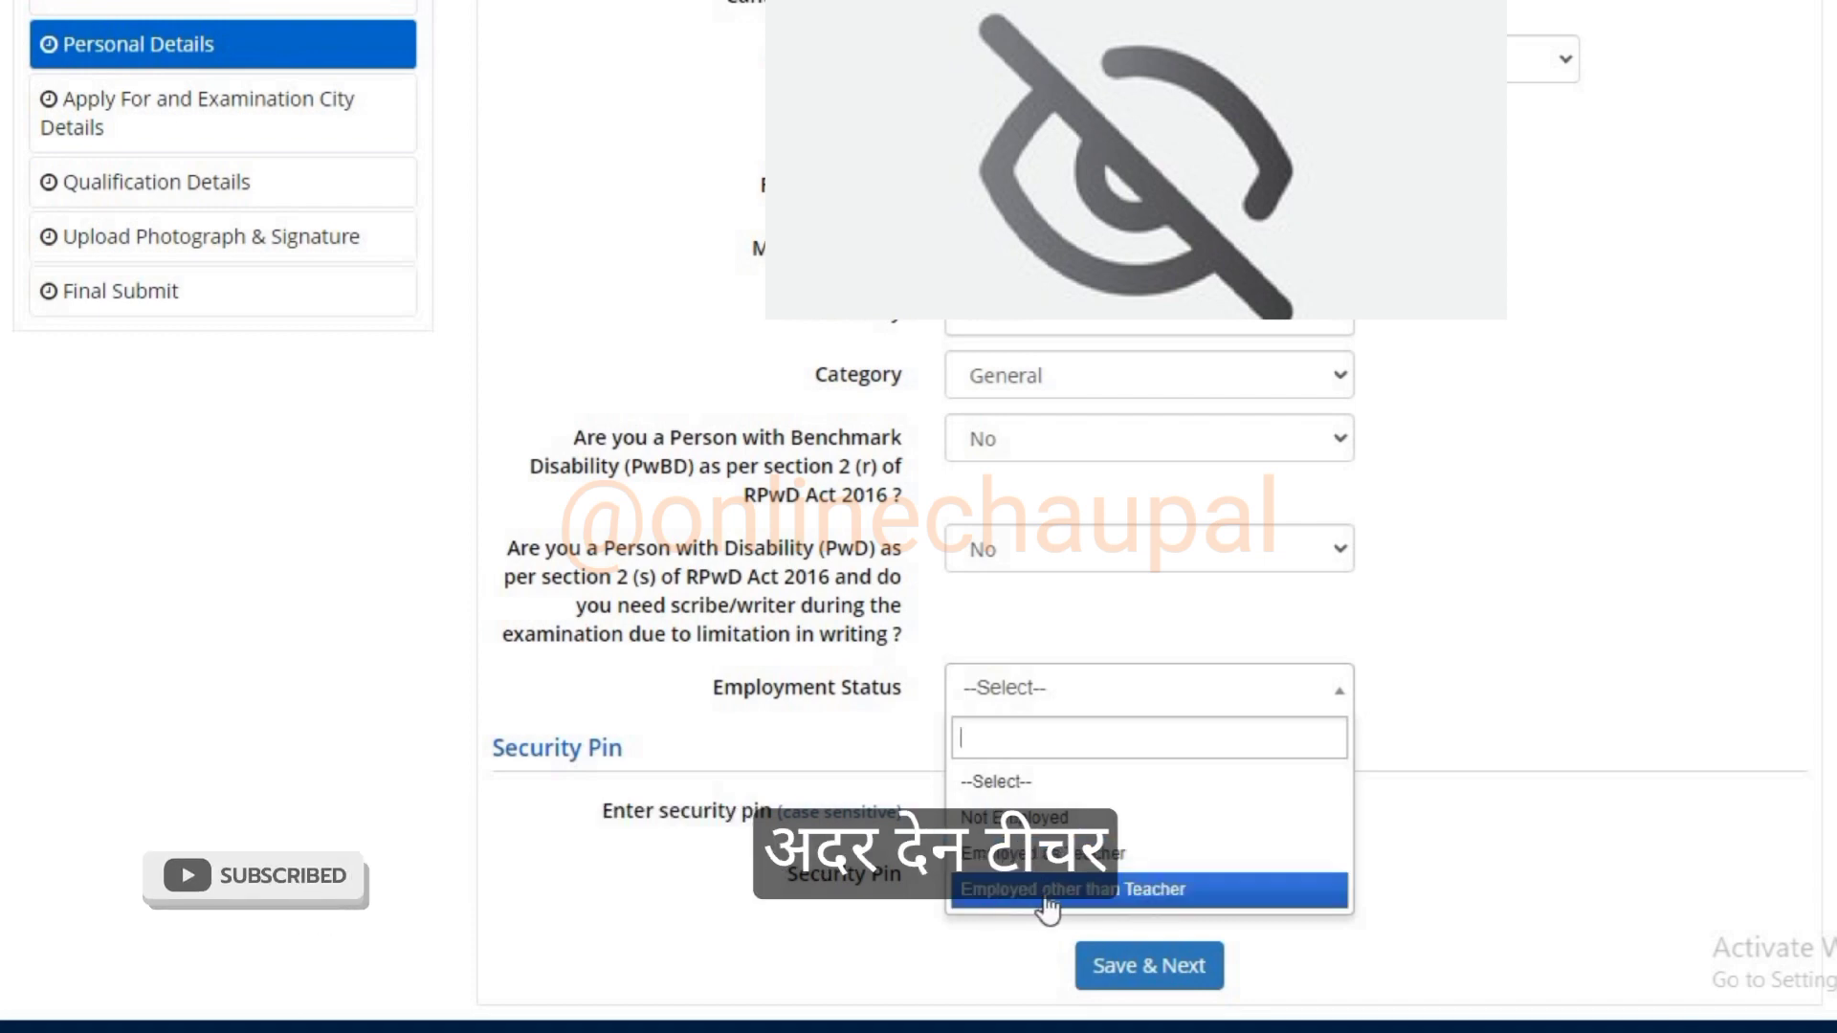
pyautogui.click(1070, 690)
pyautogui.click(1070, 691)
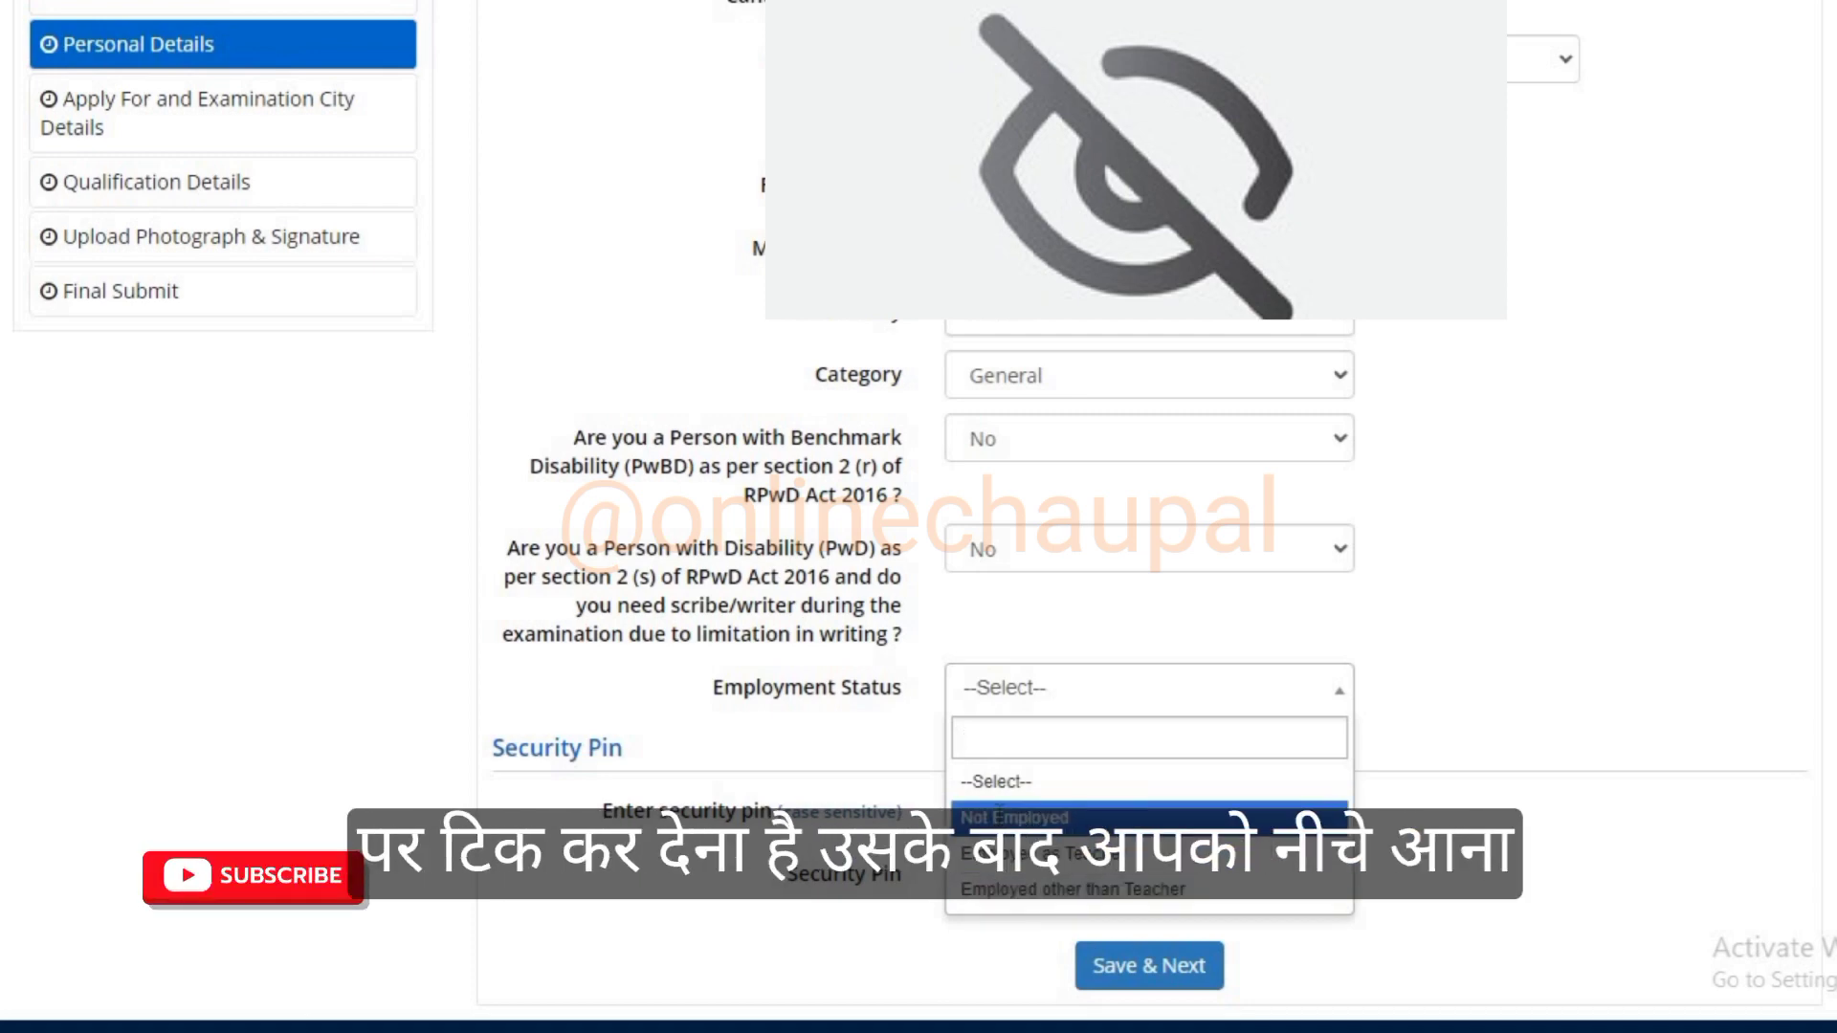
pyautogui.click(1014, 818)
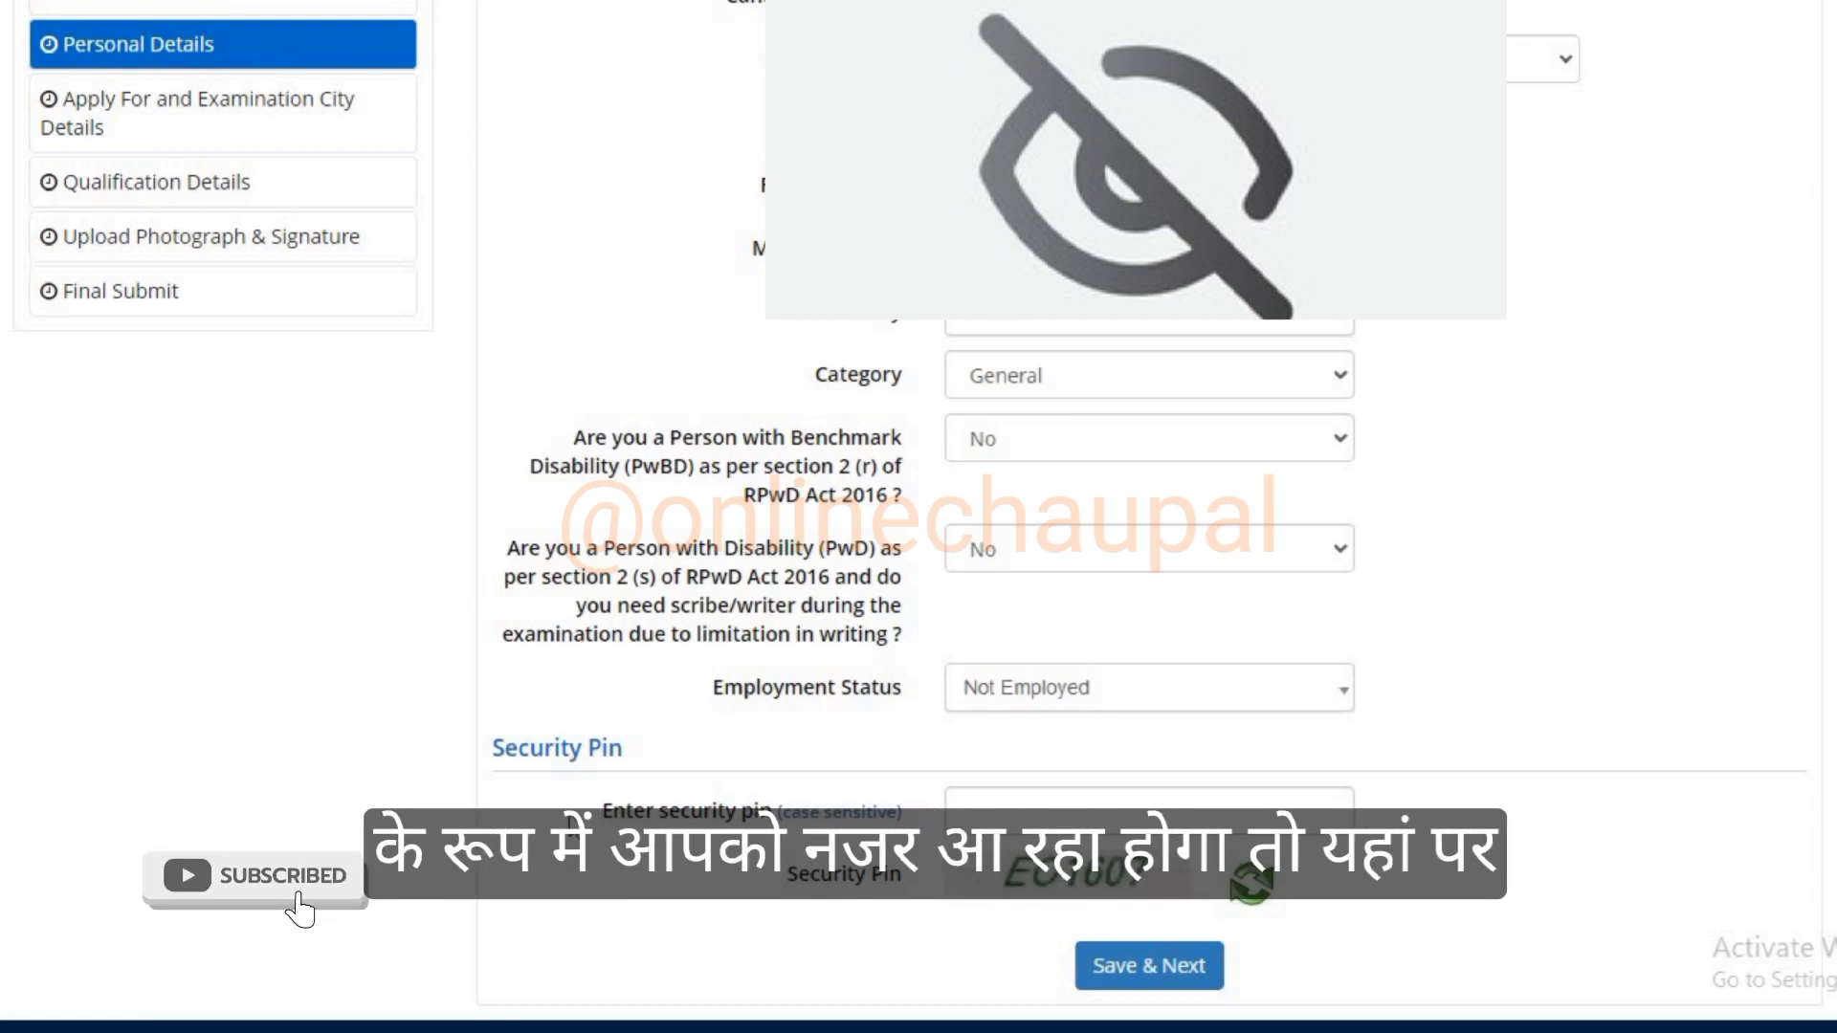
# Enter the security pin and submit the Personal Details section to continue to Apply For and Examination City Details.
pyautogui.moveTo(601, 811); pyautogui.dragTo(739, 811)
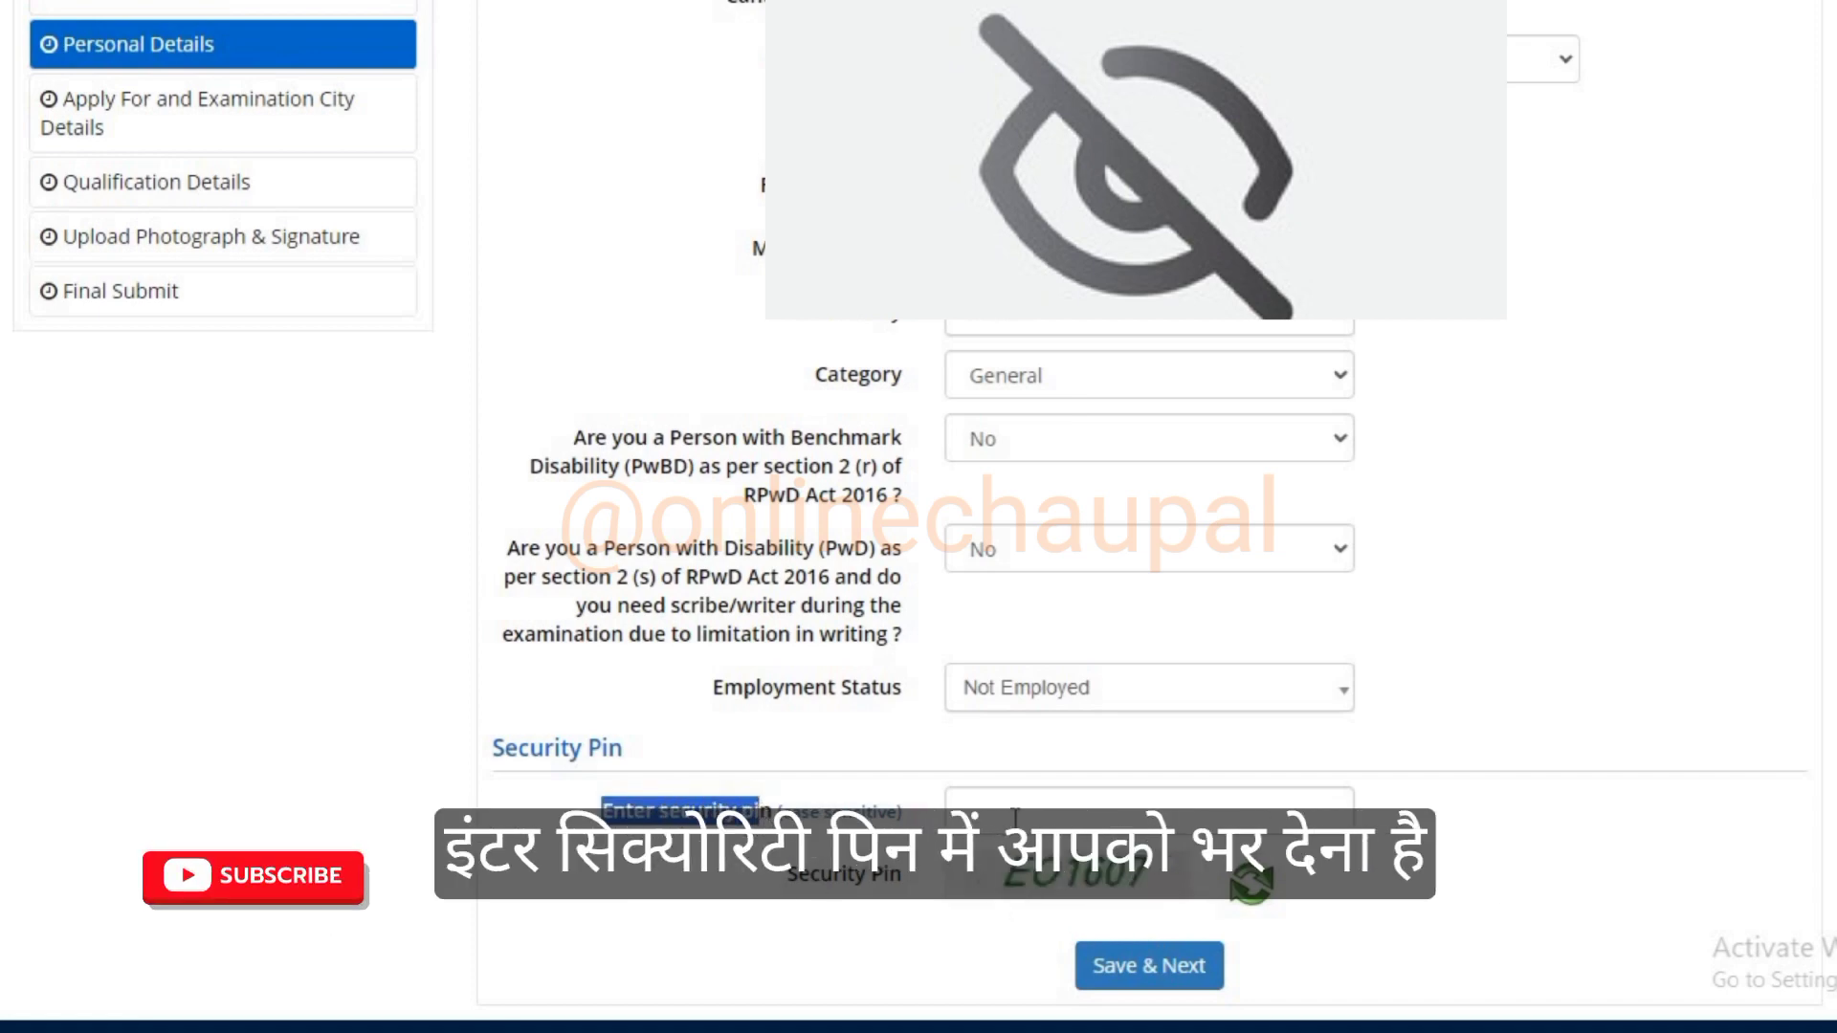
pyautogui.click(1015, 813)
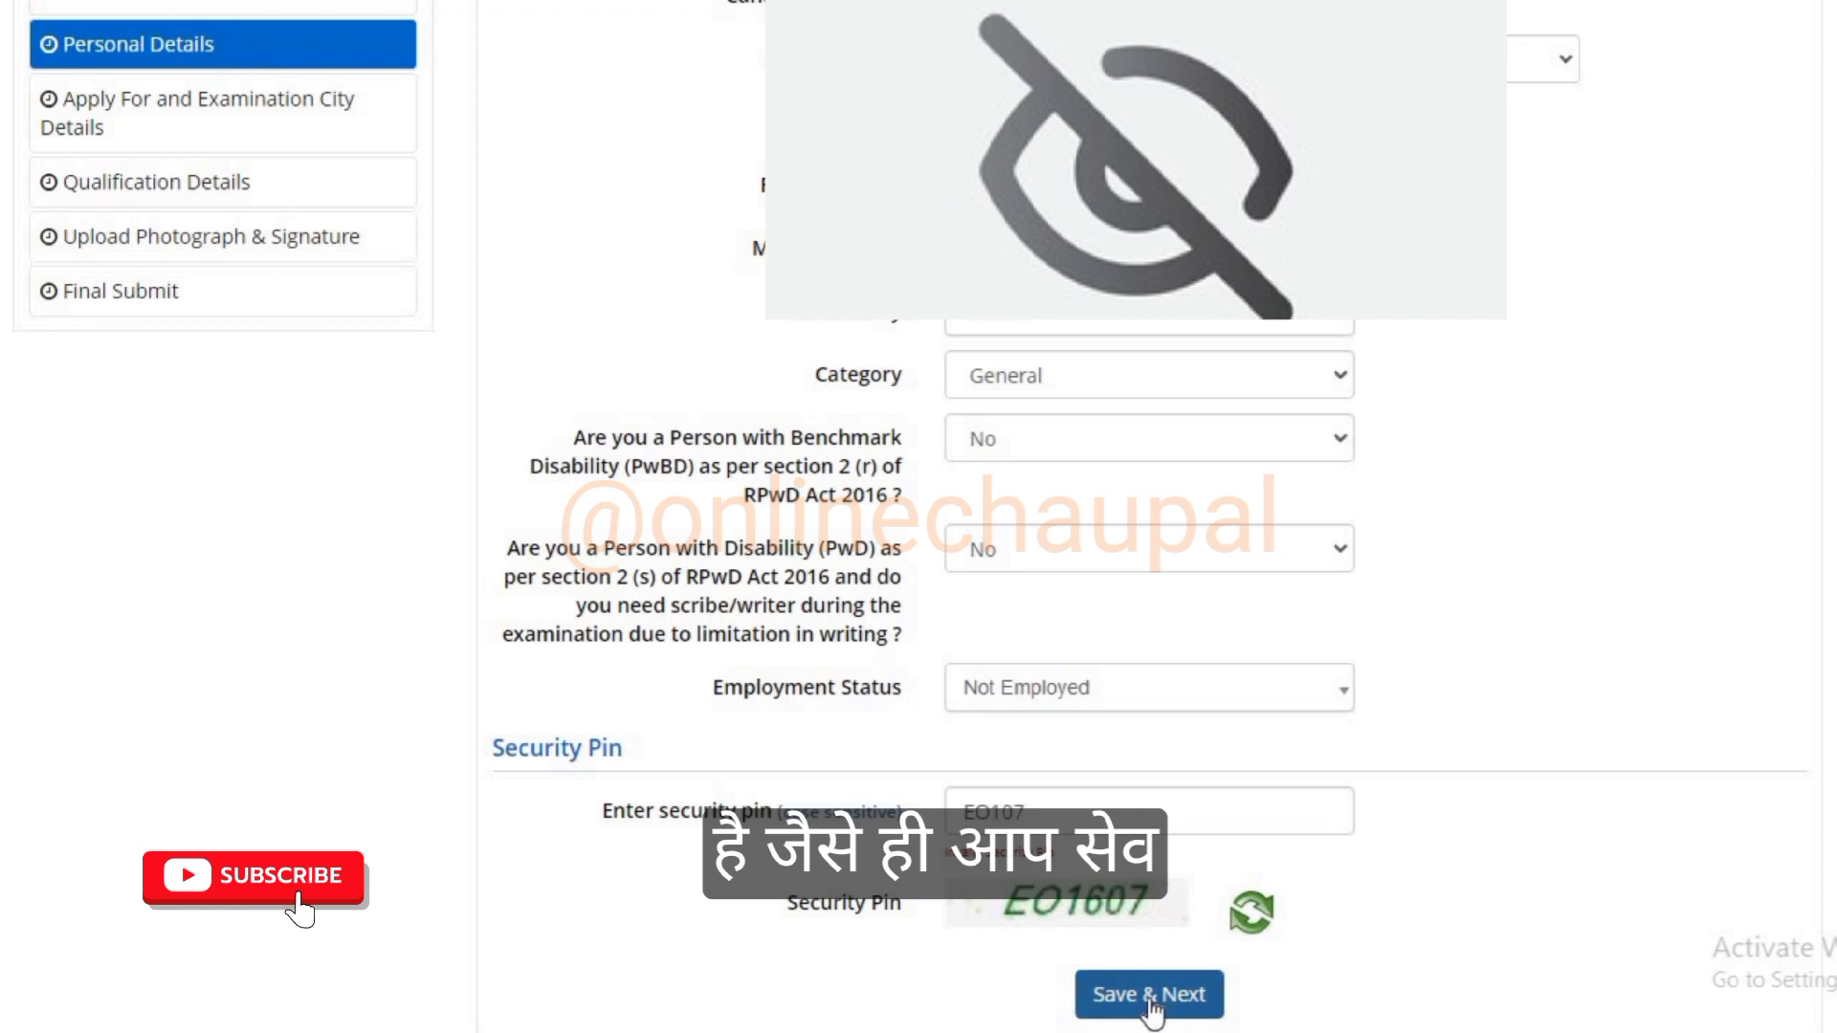
pyautogui.click(1149, 1000)
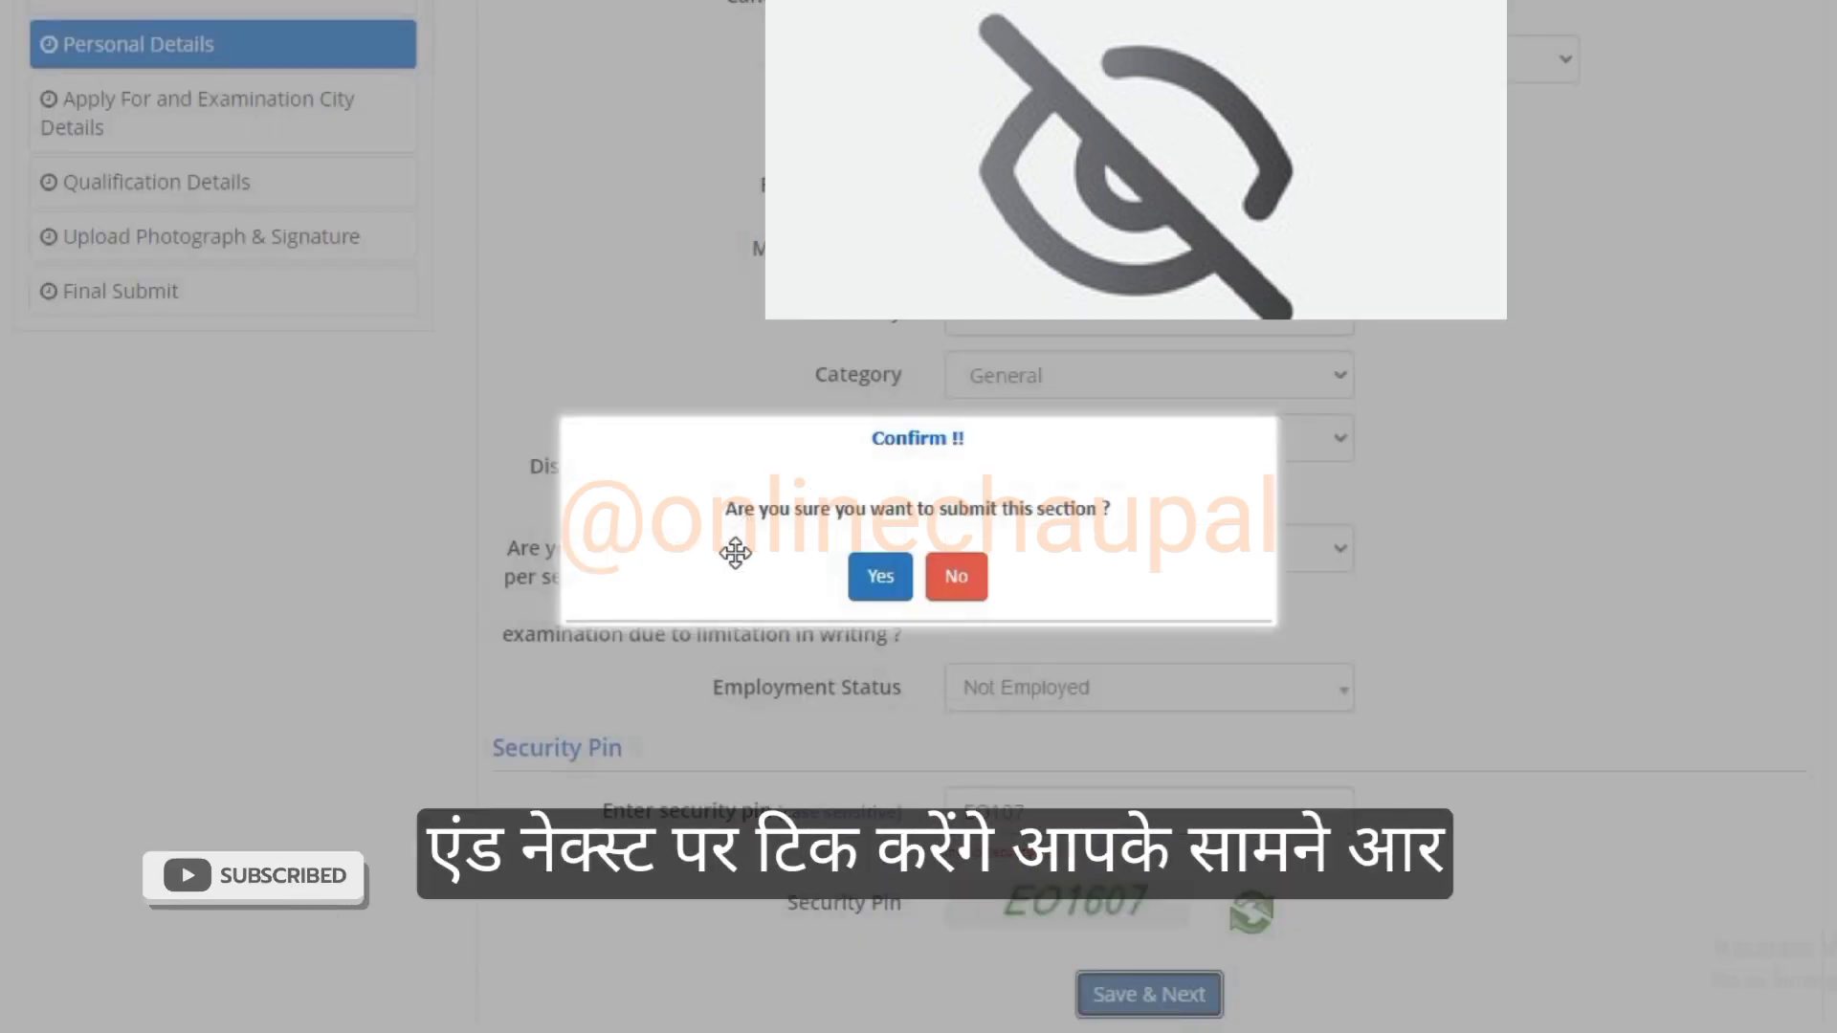
pyautogui.click(877, 587)
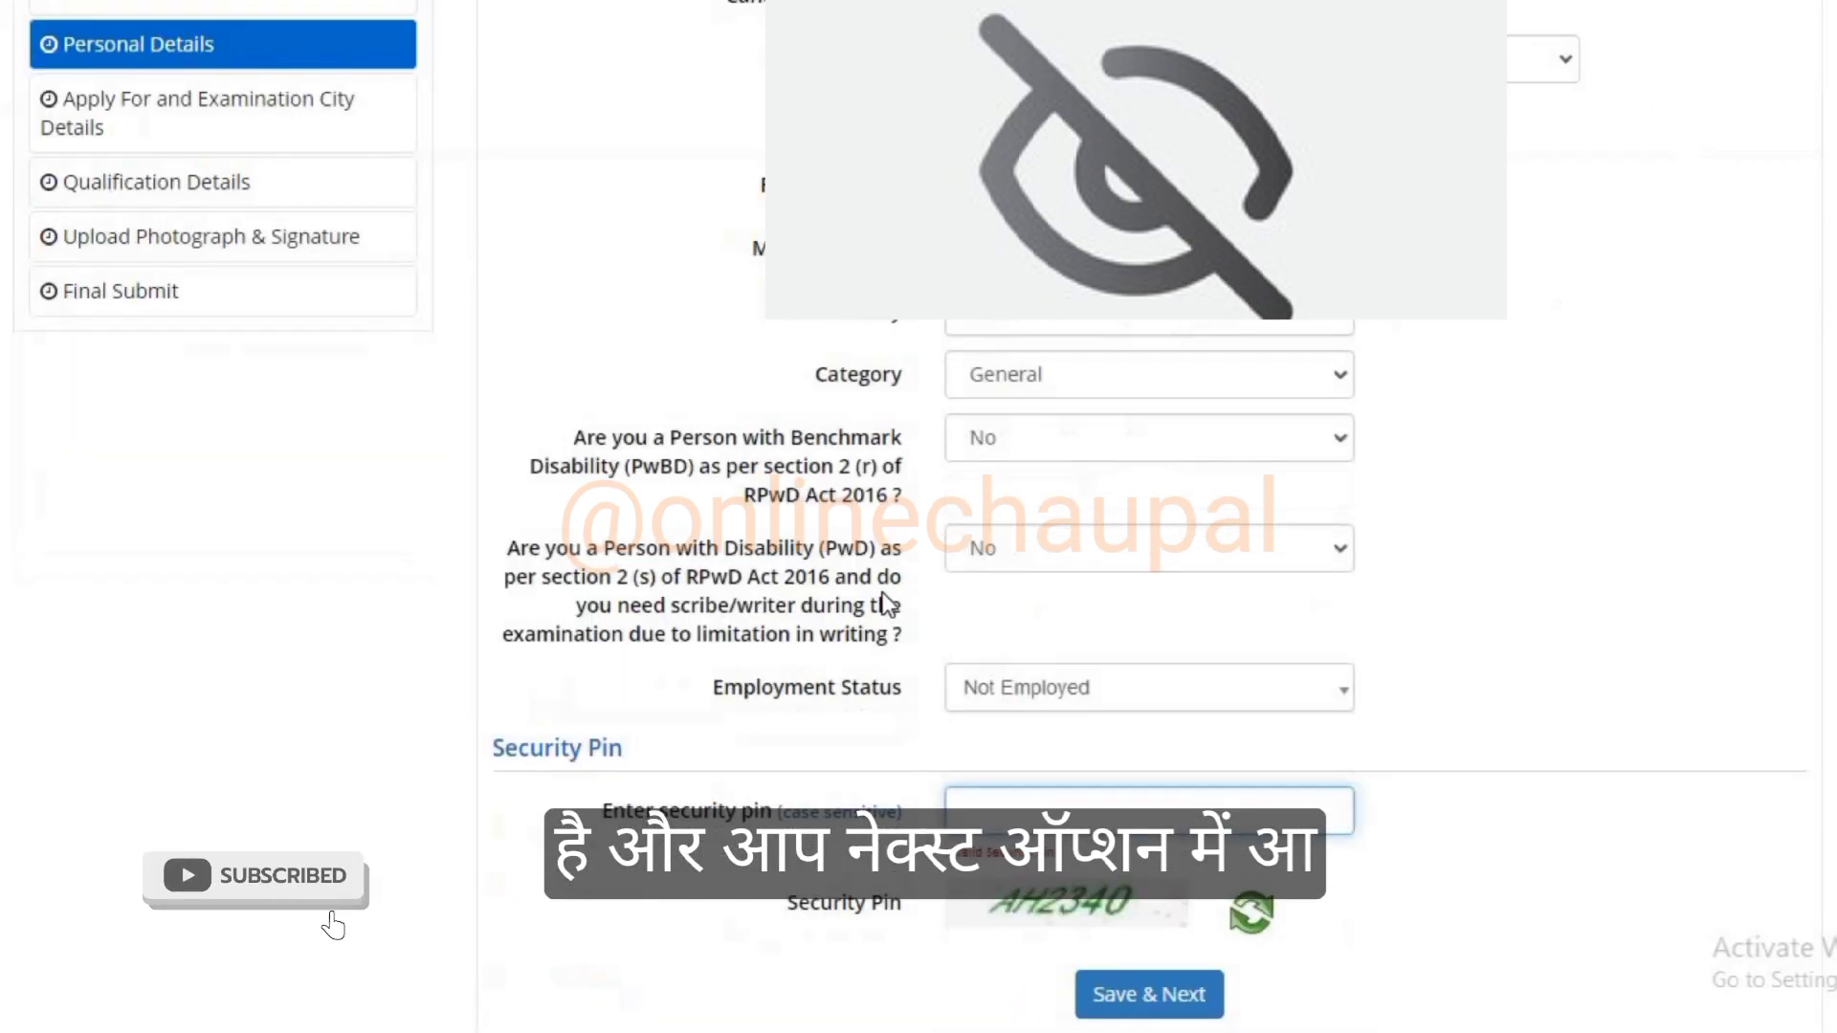
pyautogui.click(100, 125)
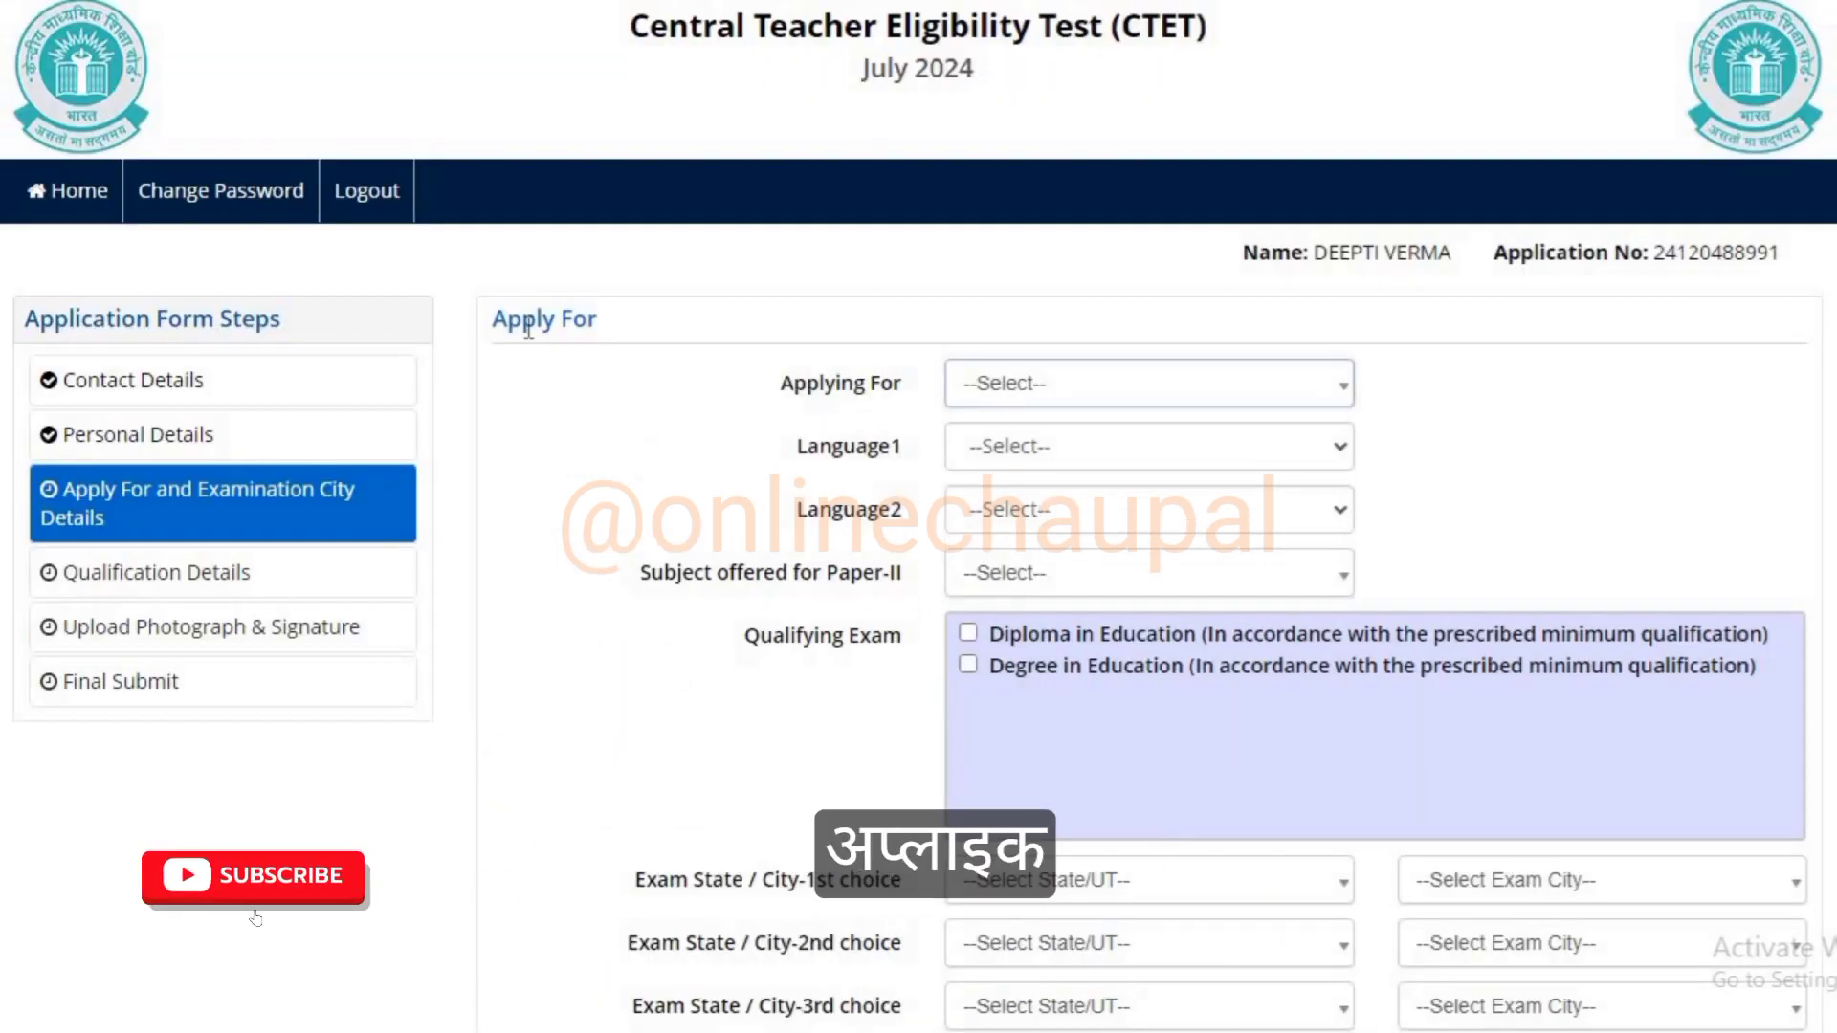
# Set Applying For to Paper-I (Class I-V) in the Apply For section.
pyautogui.moveTo(902, 384); pyautogui.dragTo(778, 384)
pyautogui.click(800, 383)
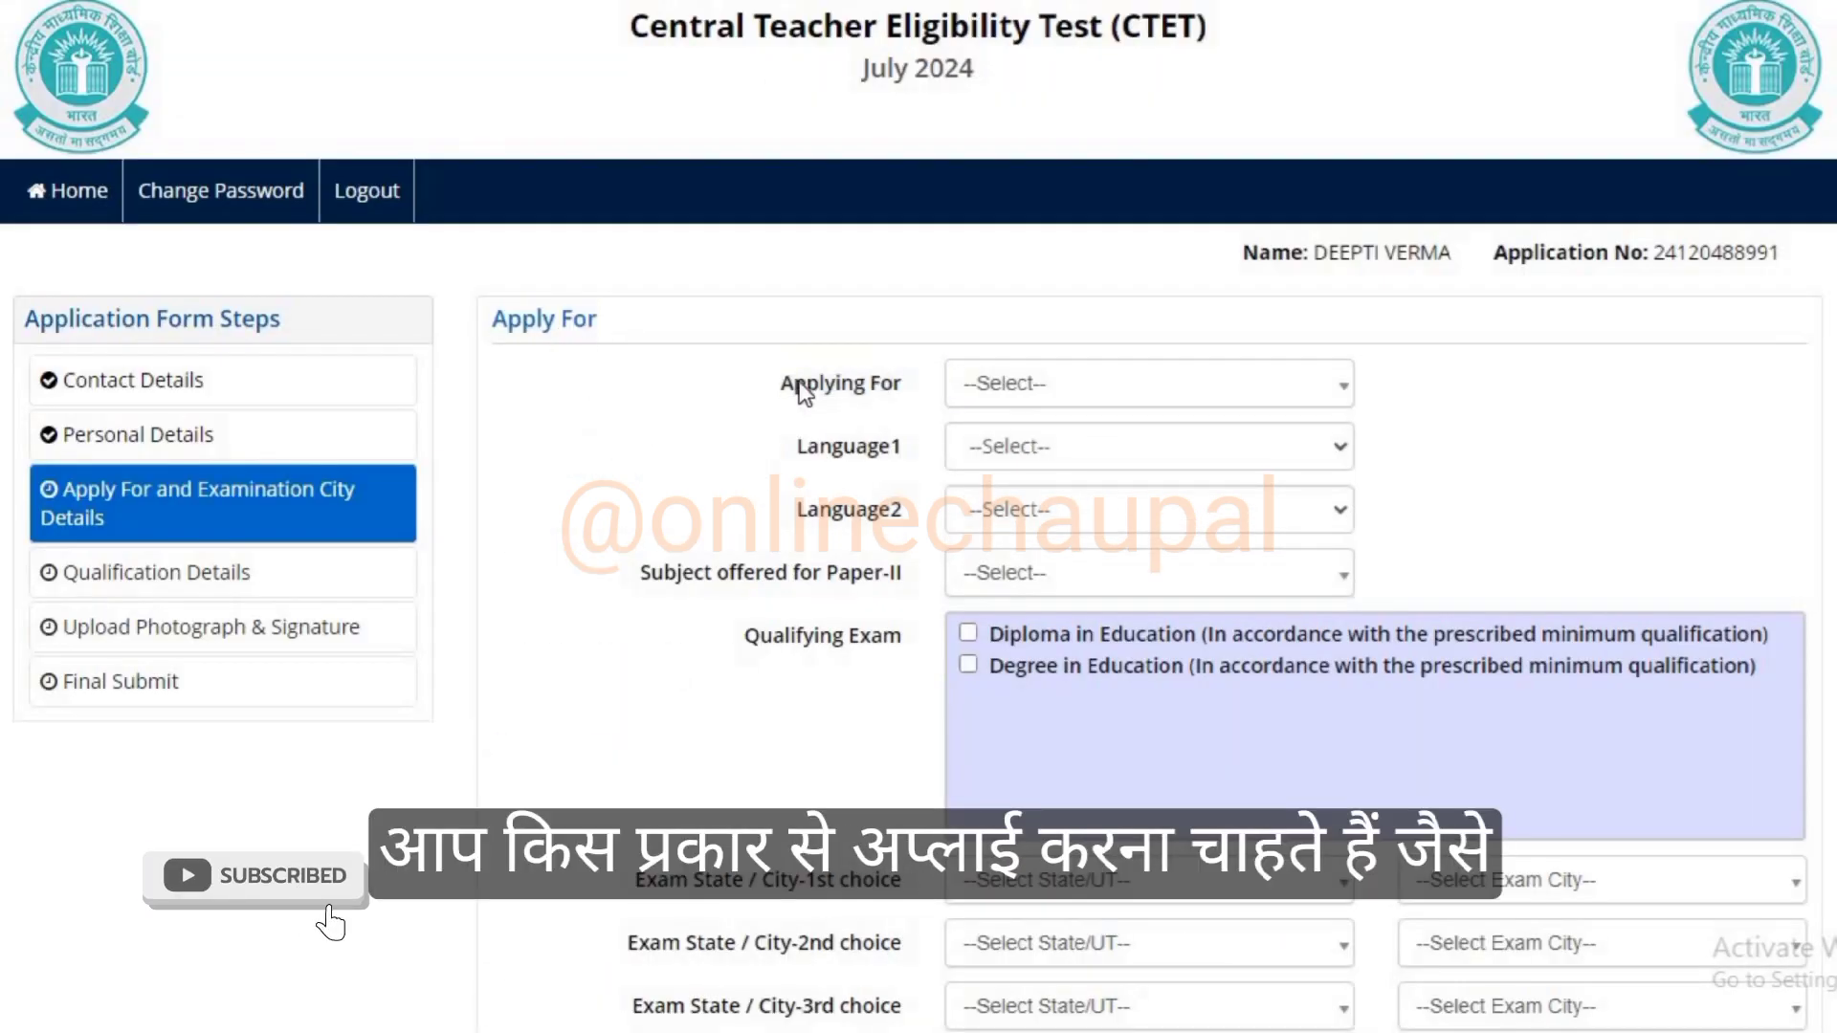
pyautogui.click(974, 390)
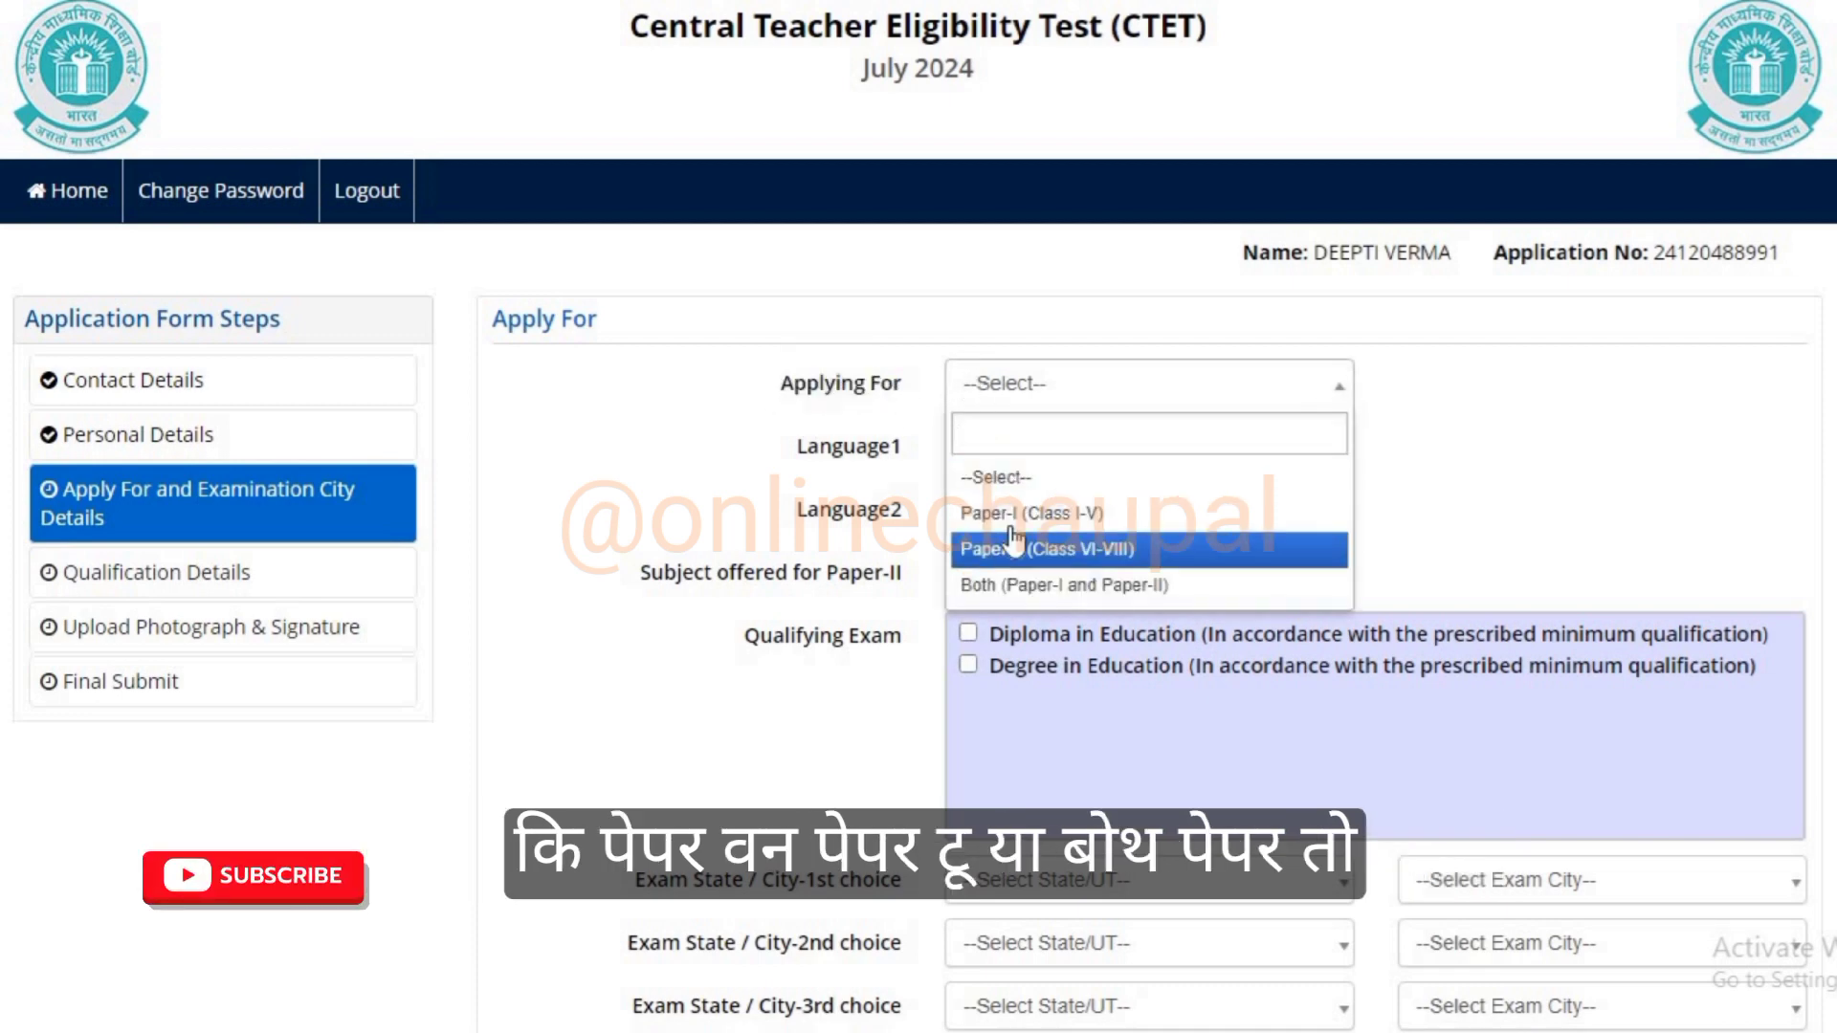
pyautogui.click(995, 585)
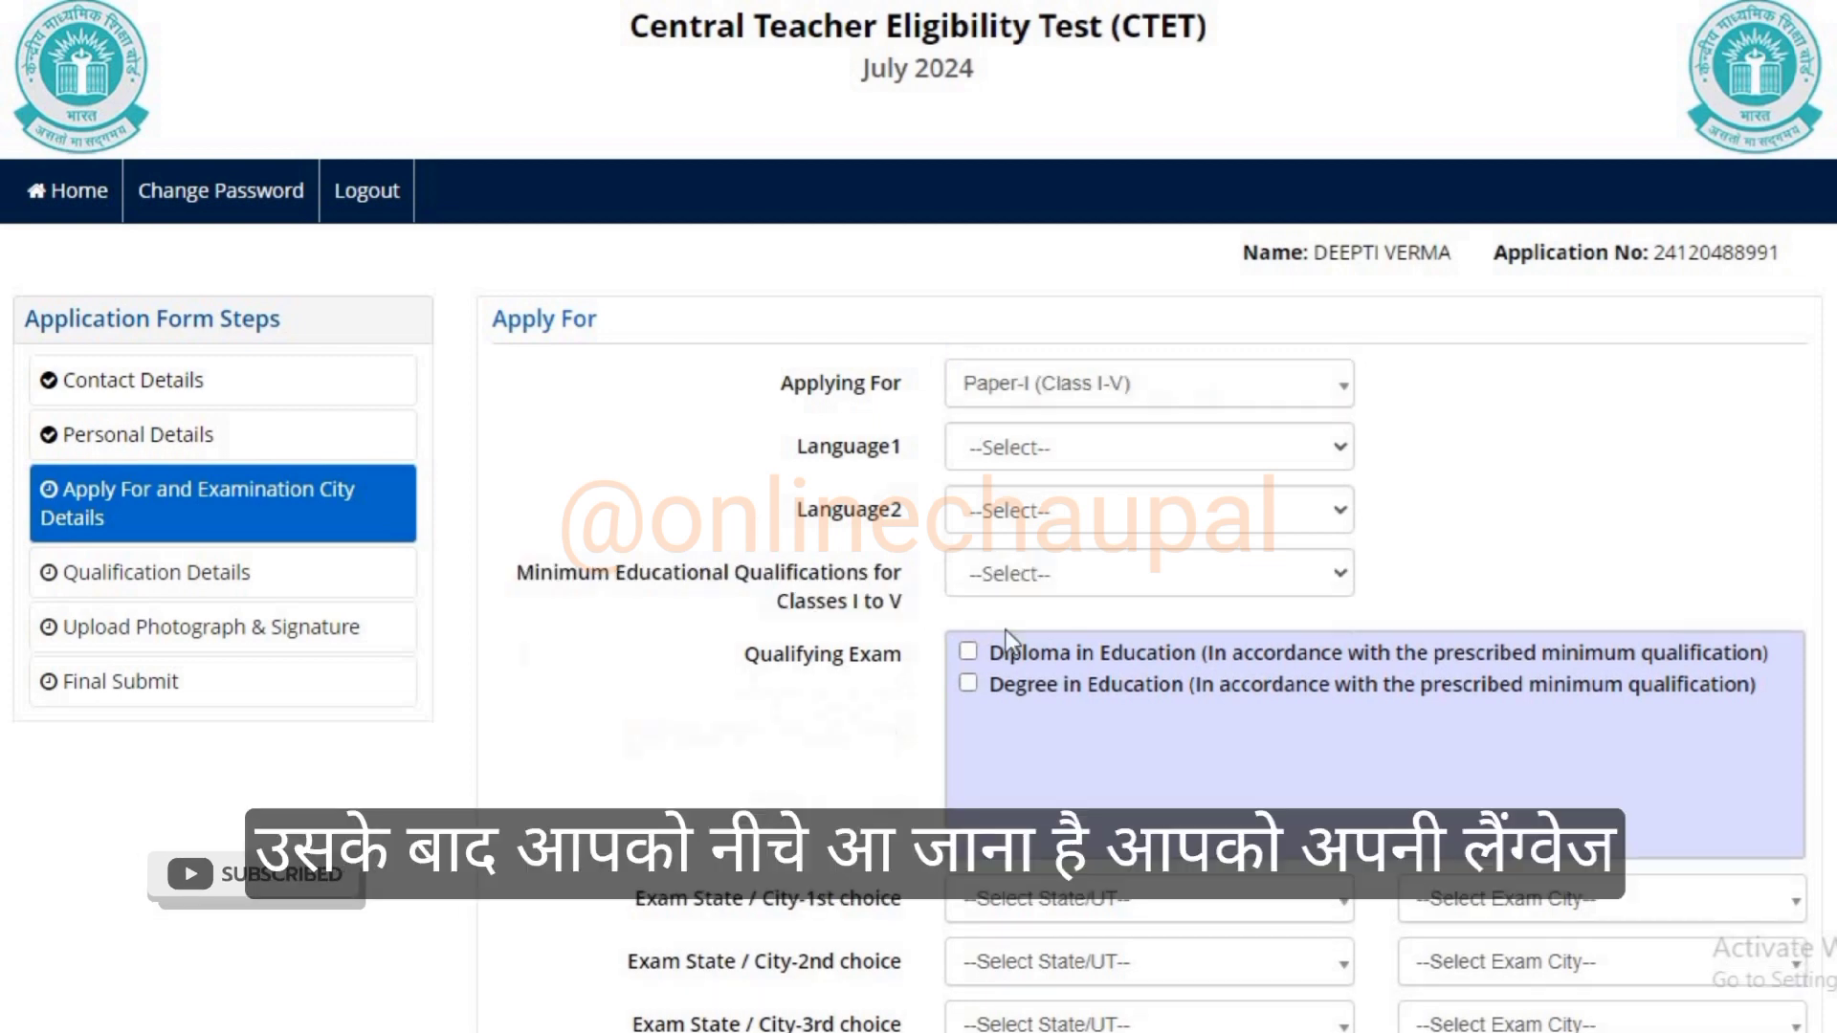
# Choose Hindi as Language1 and English as Language2 for the exam.
pyautogui.click(1024, 450)
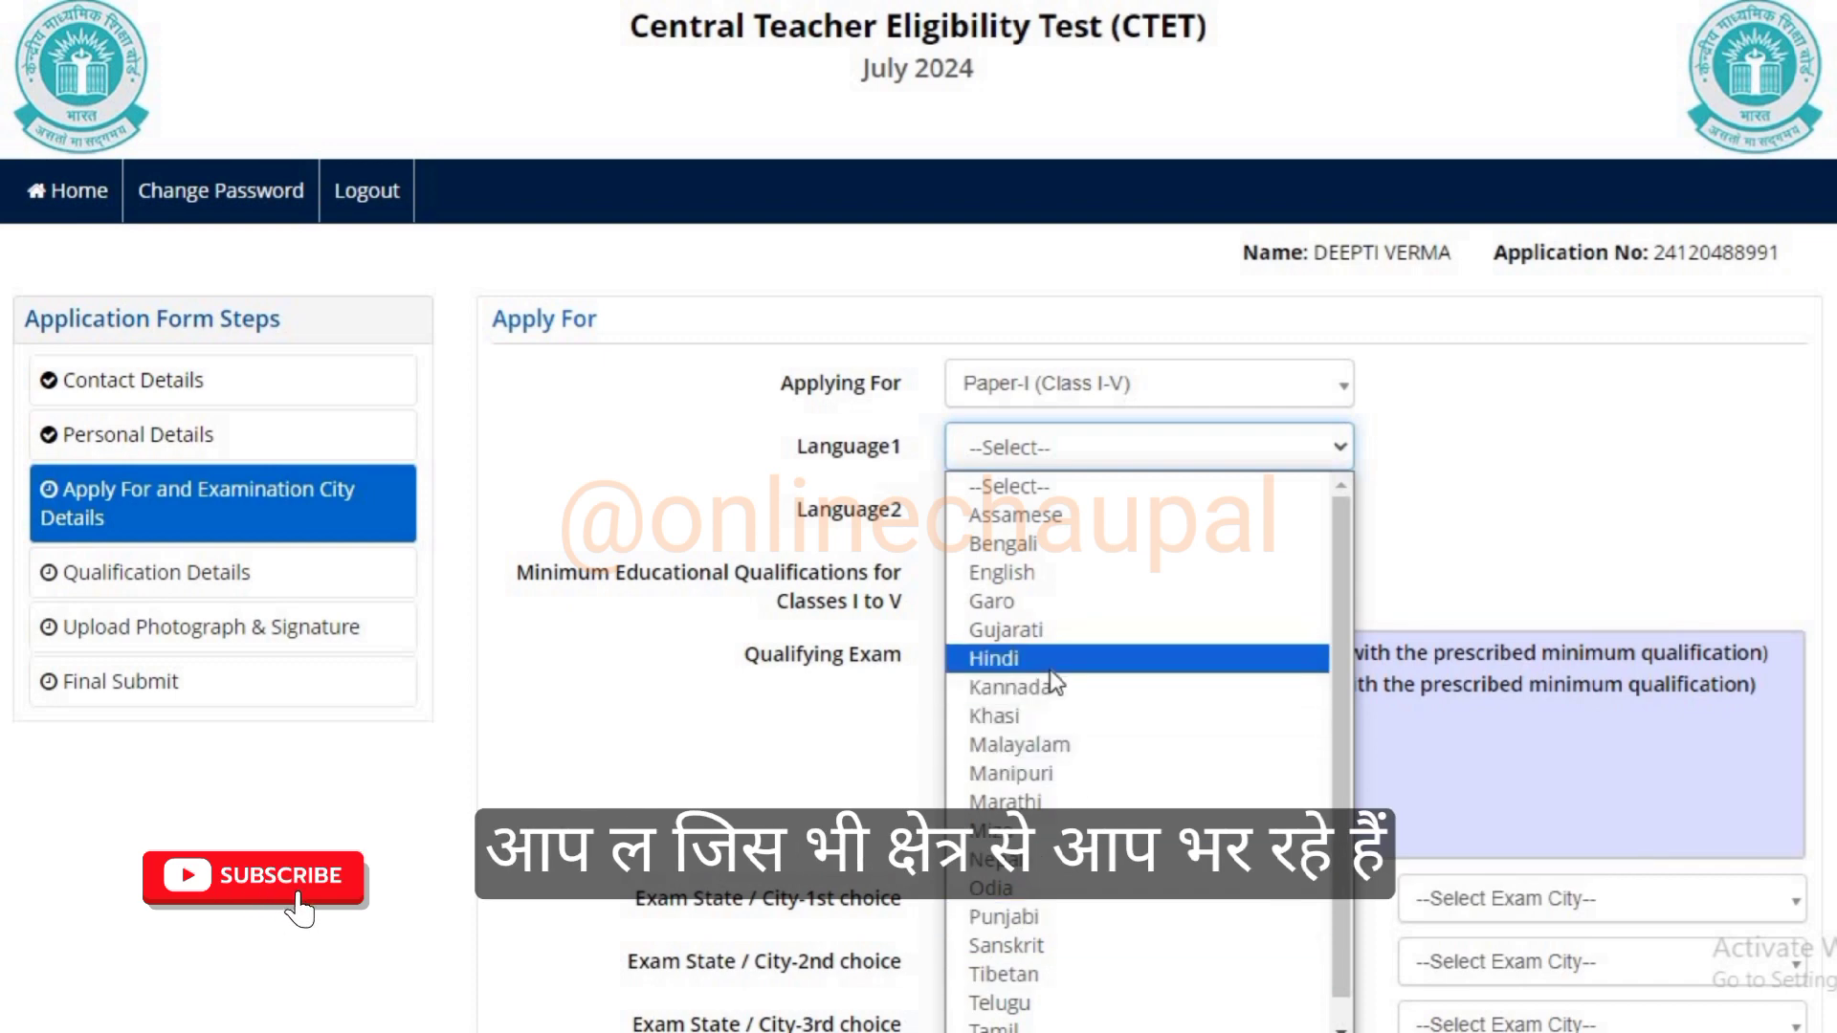
pyautogui.click(997, 656)
pyautogui.click(664, 661)
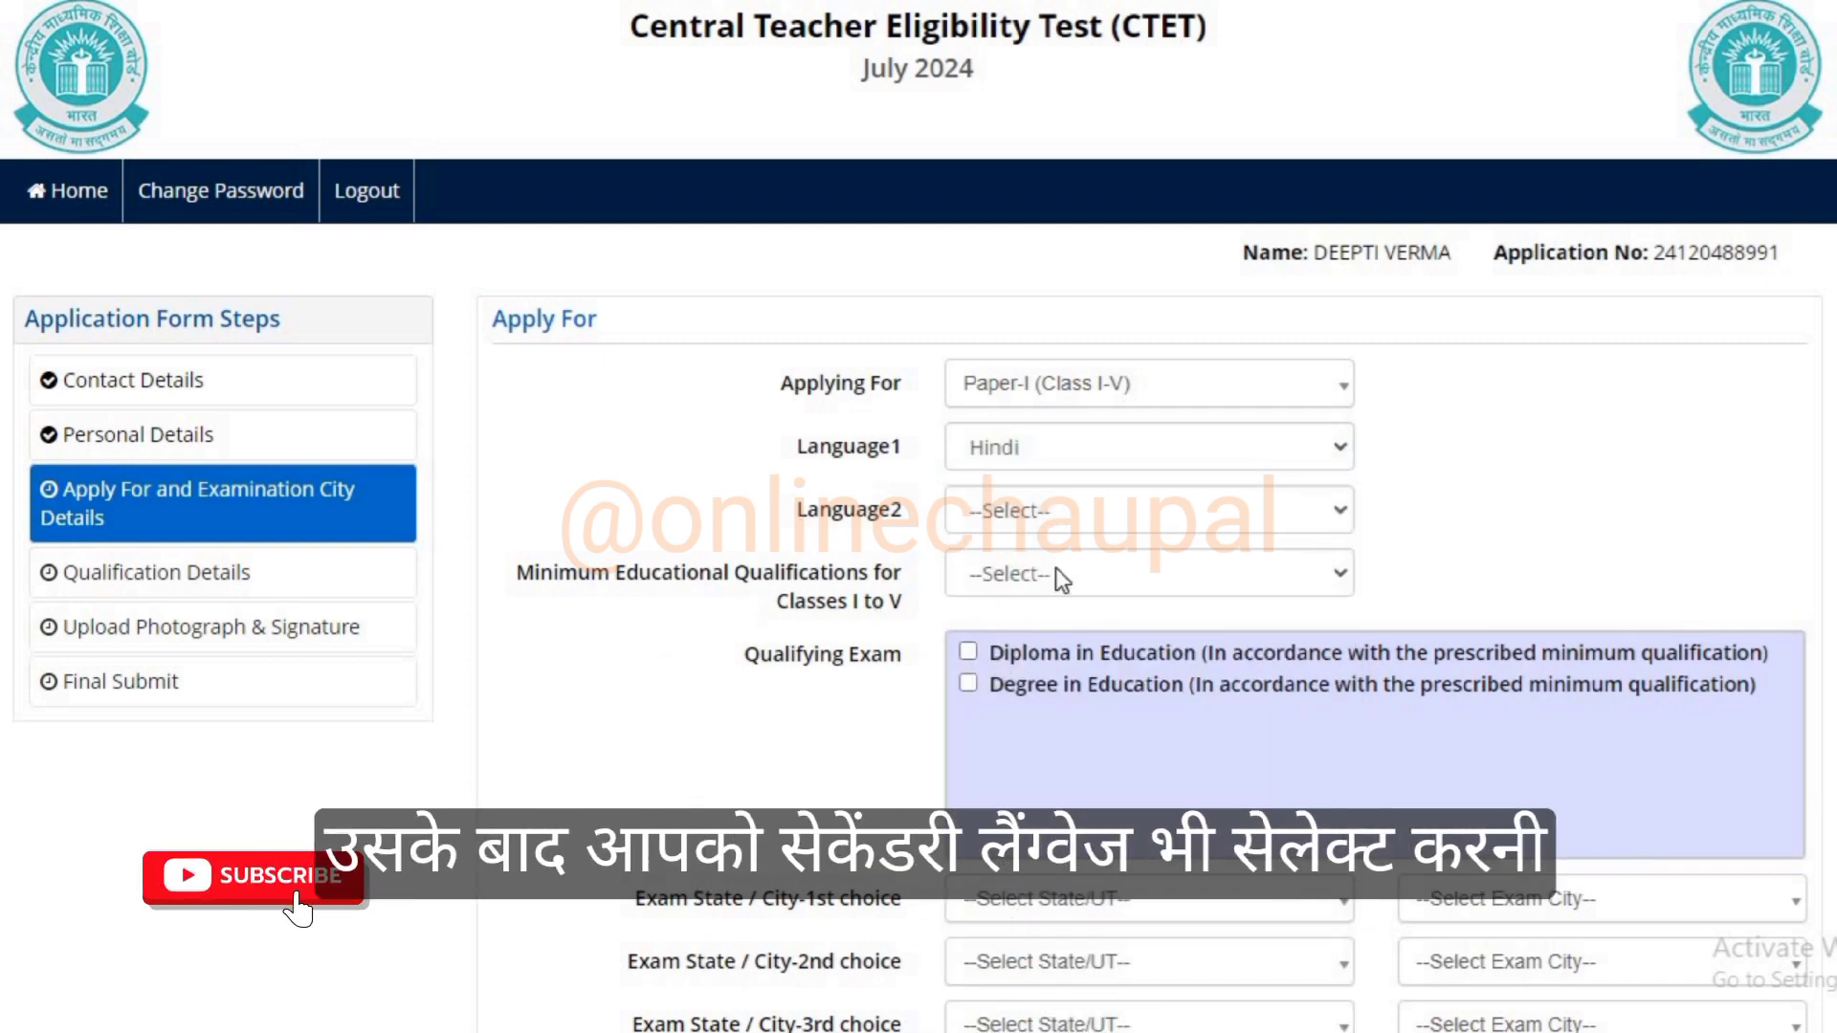
pyautogui.click(1058, 515)
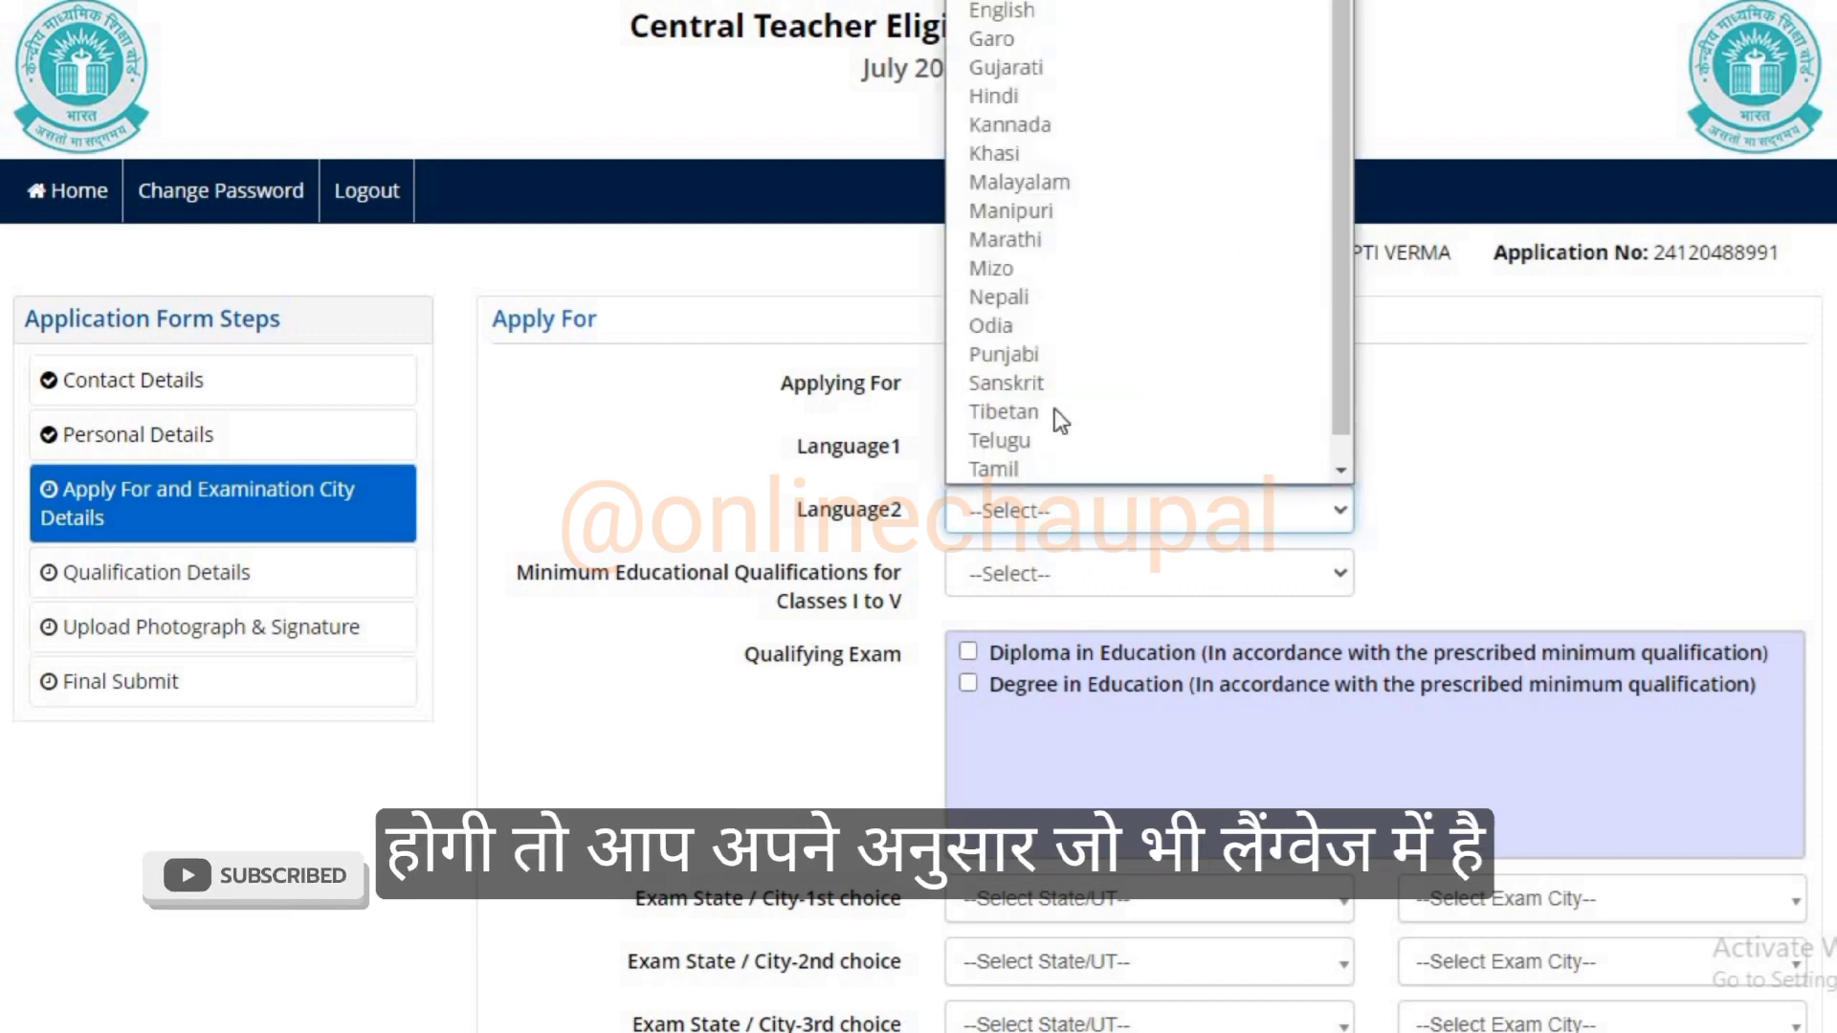
pyautogui.click(1012, 9)
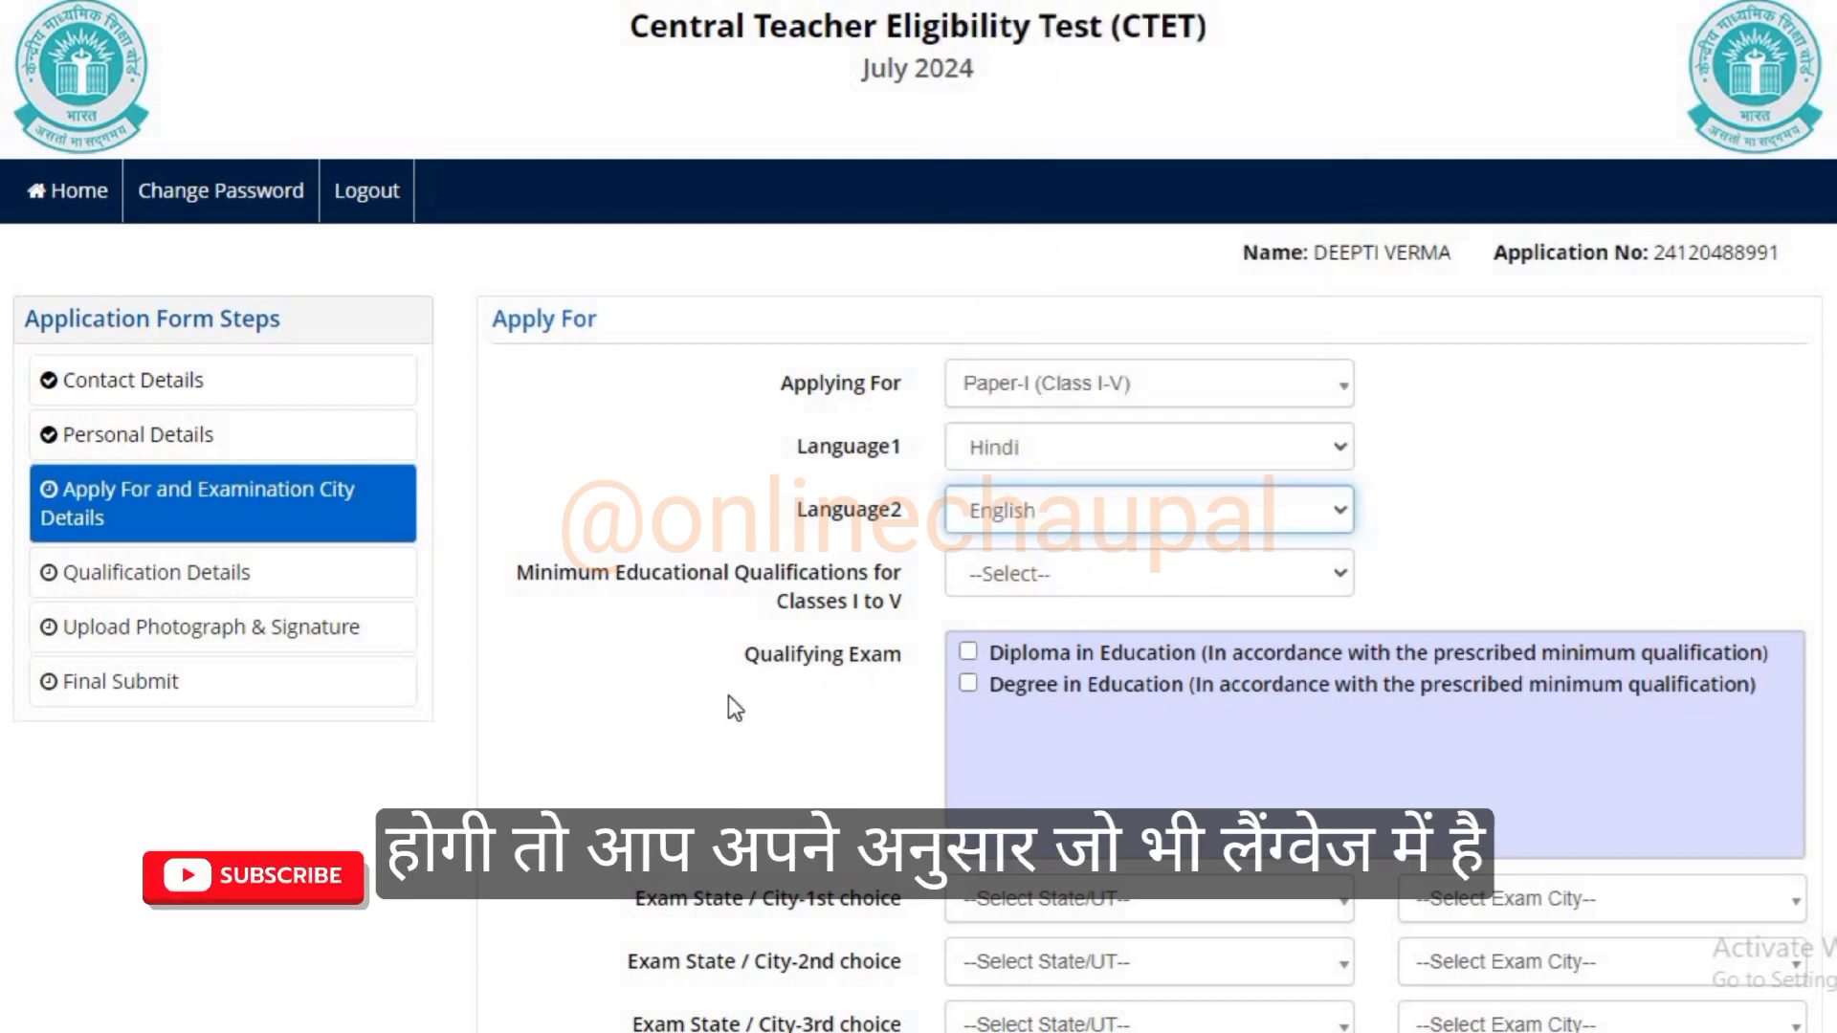
pyautogui.click(682, 709)
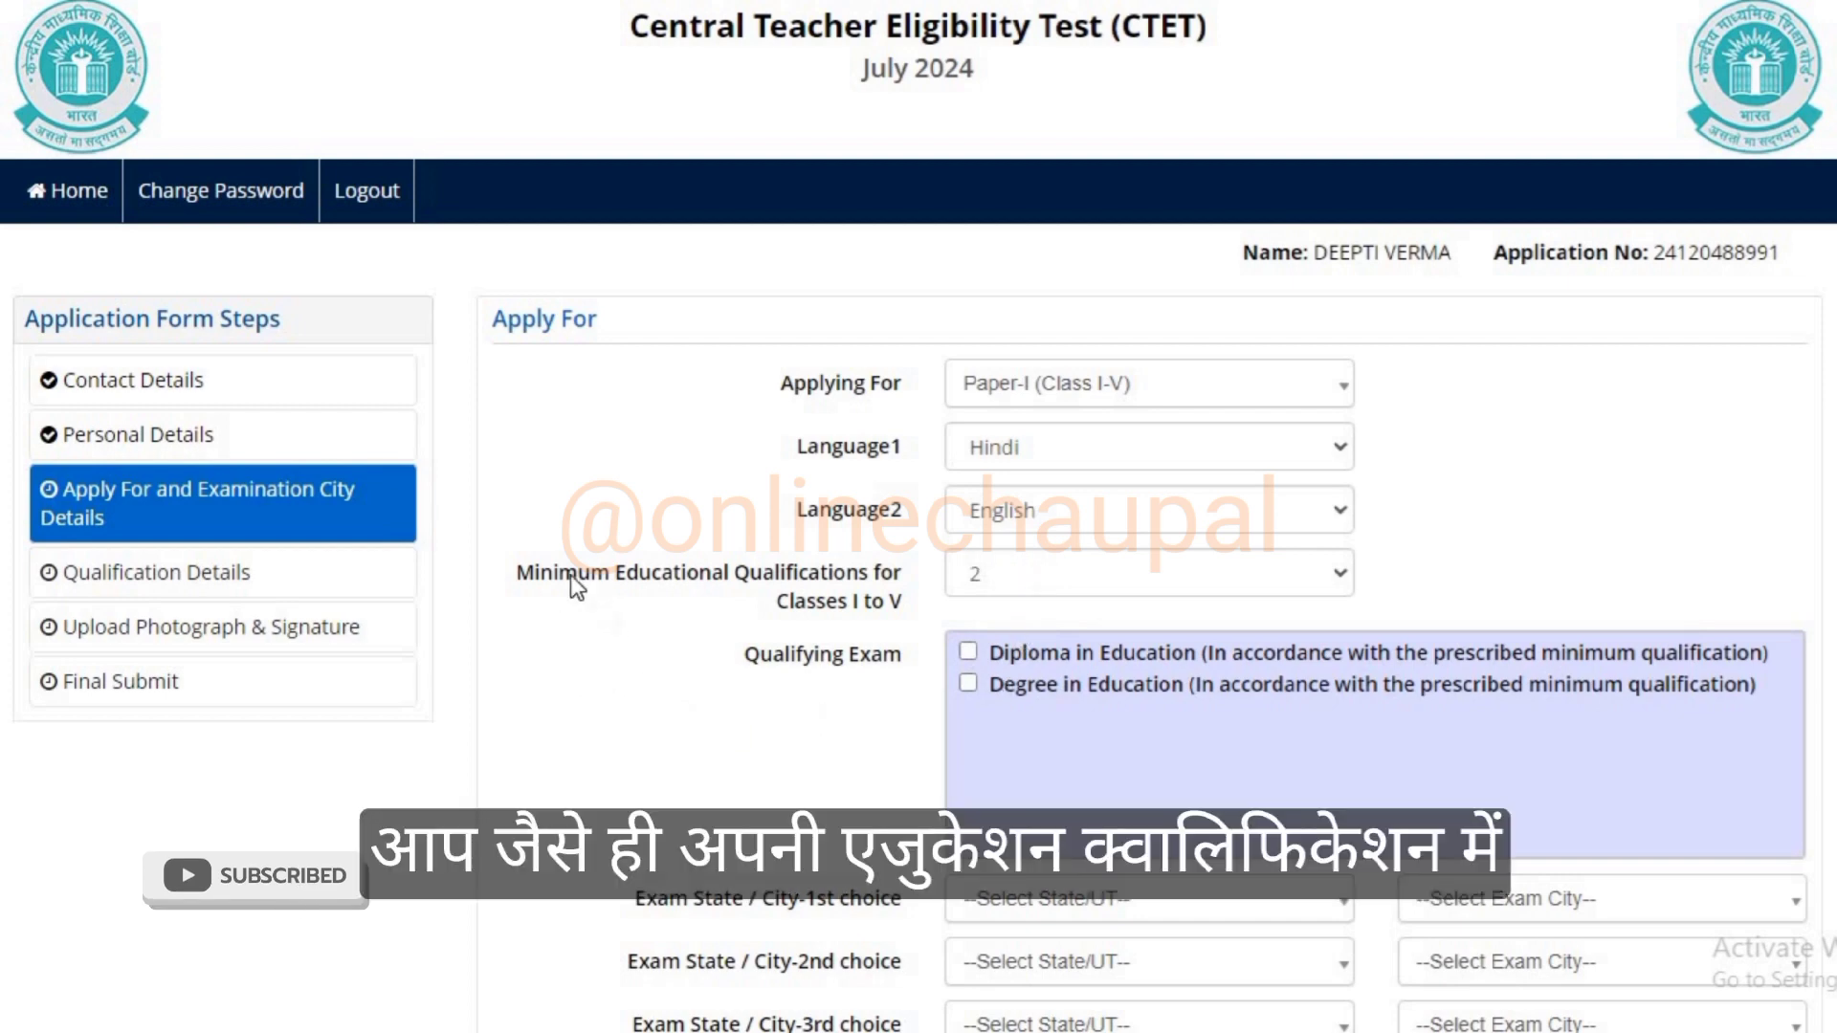
# Review the qualification descriptions and set Minimum Educational Qualifications for Classes I to V to 3.
pyautogui.moveTo(541, 576); pyautogui.dragTo(847, 601)
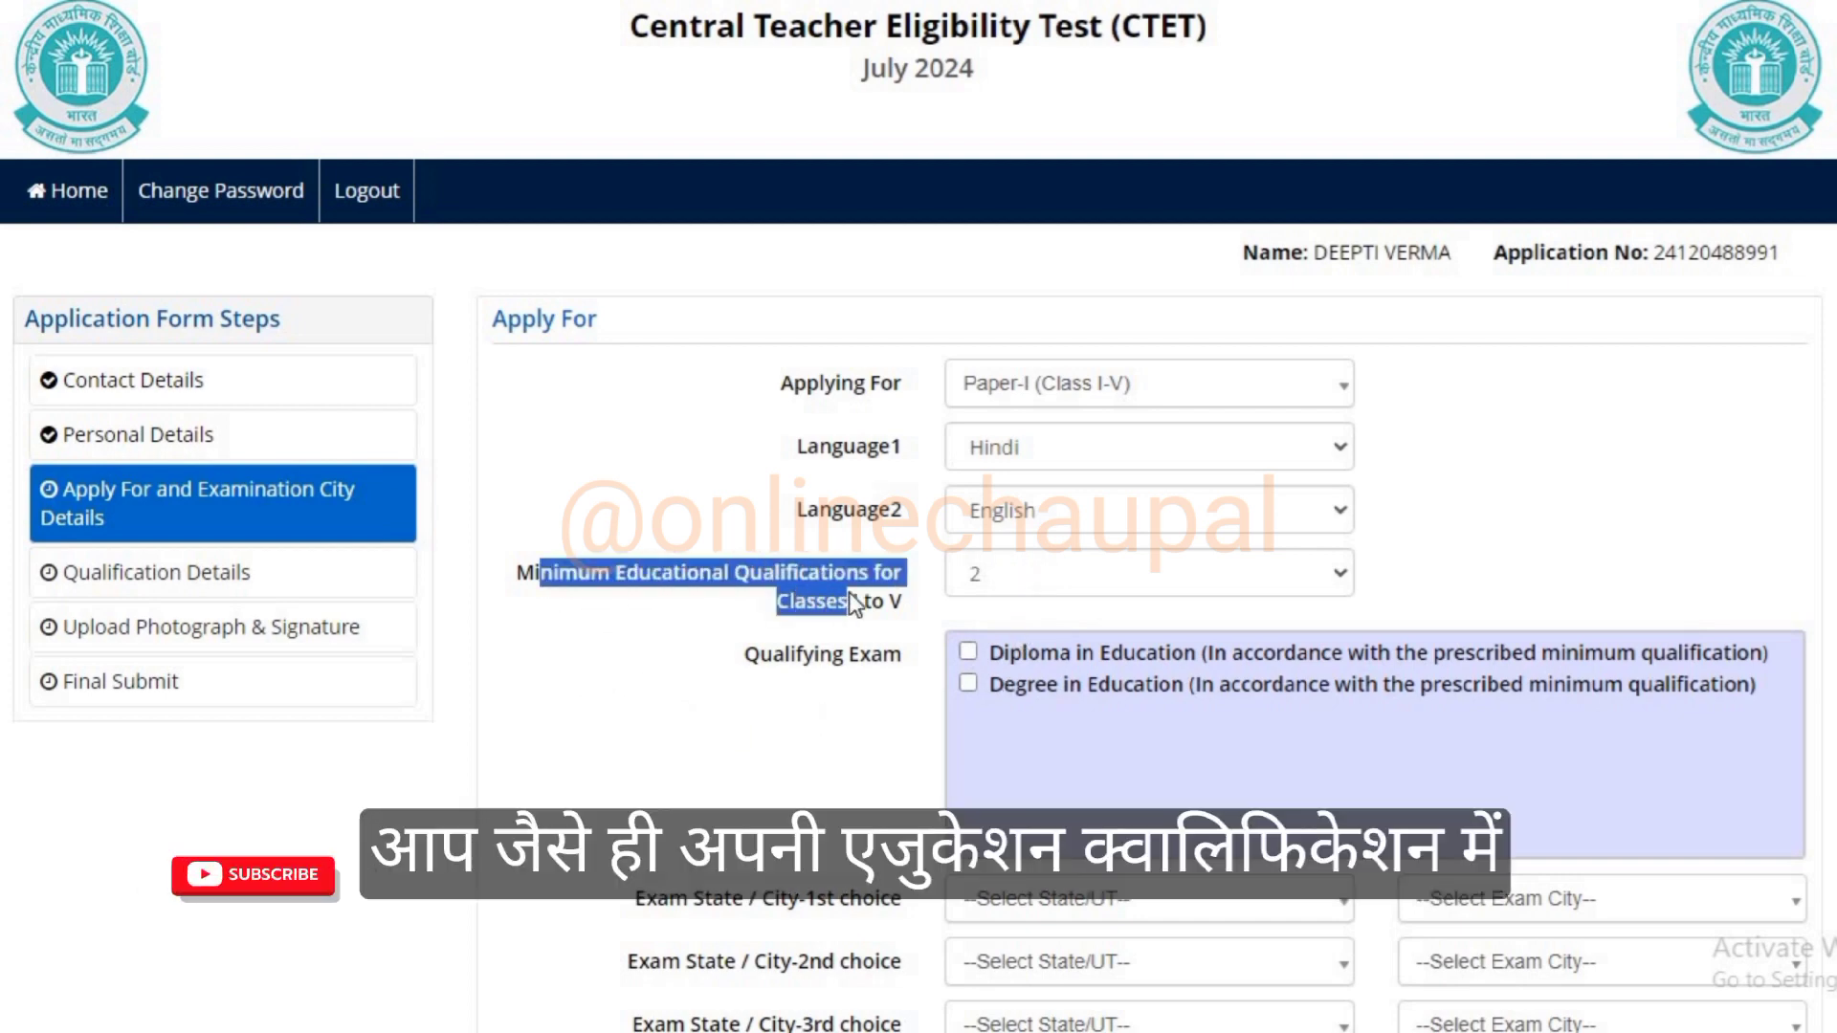
pyautogui.click(1040, 576)
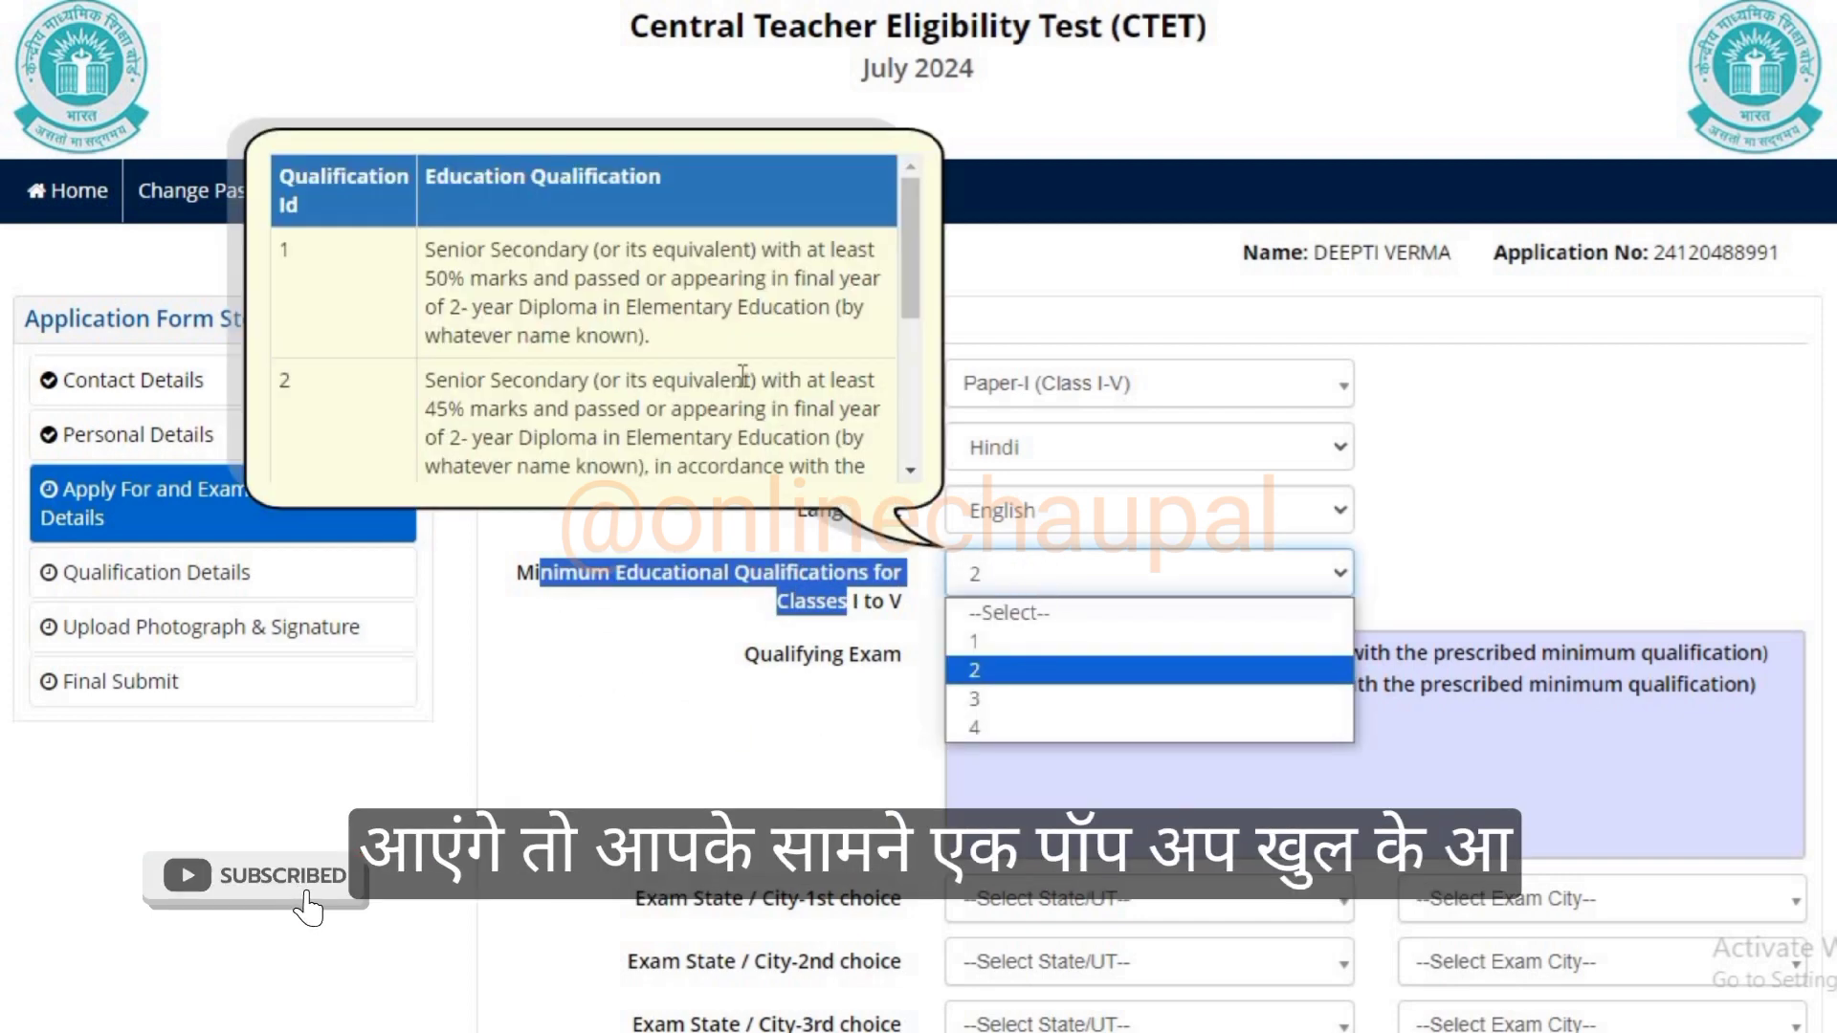
pyautogui.click(542, 330)
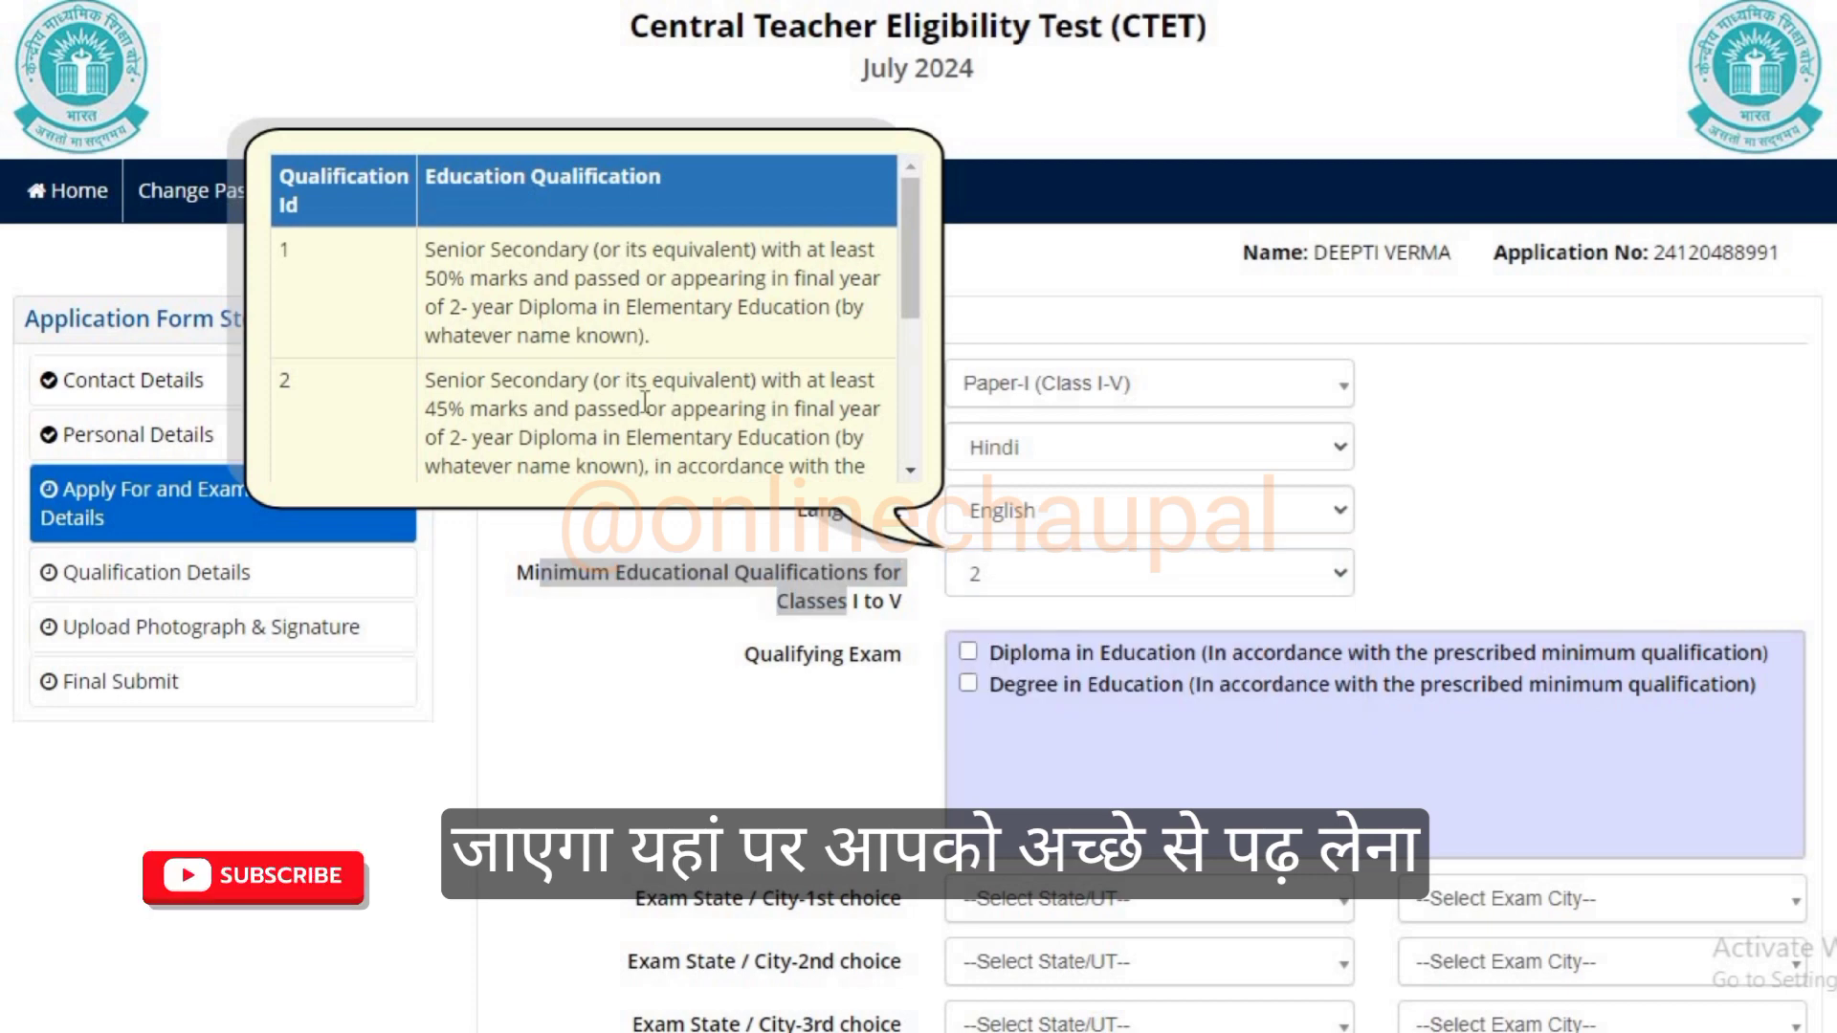
pyautogui.scroll(-3, 645, 402)
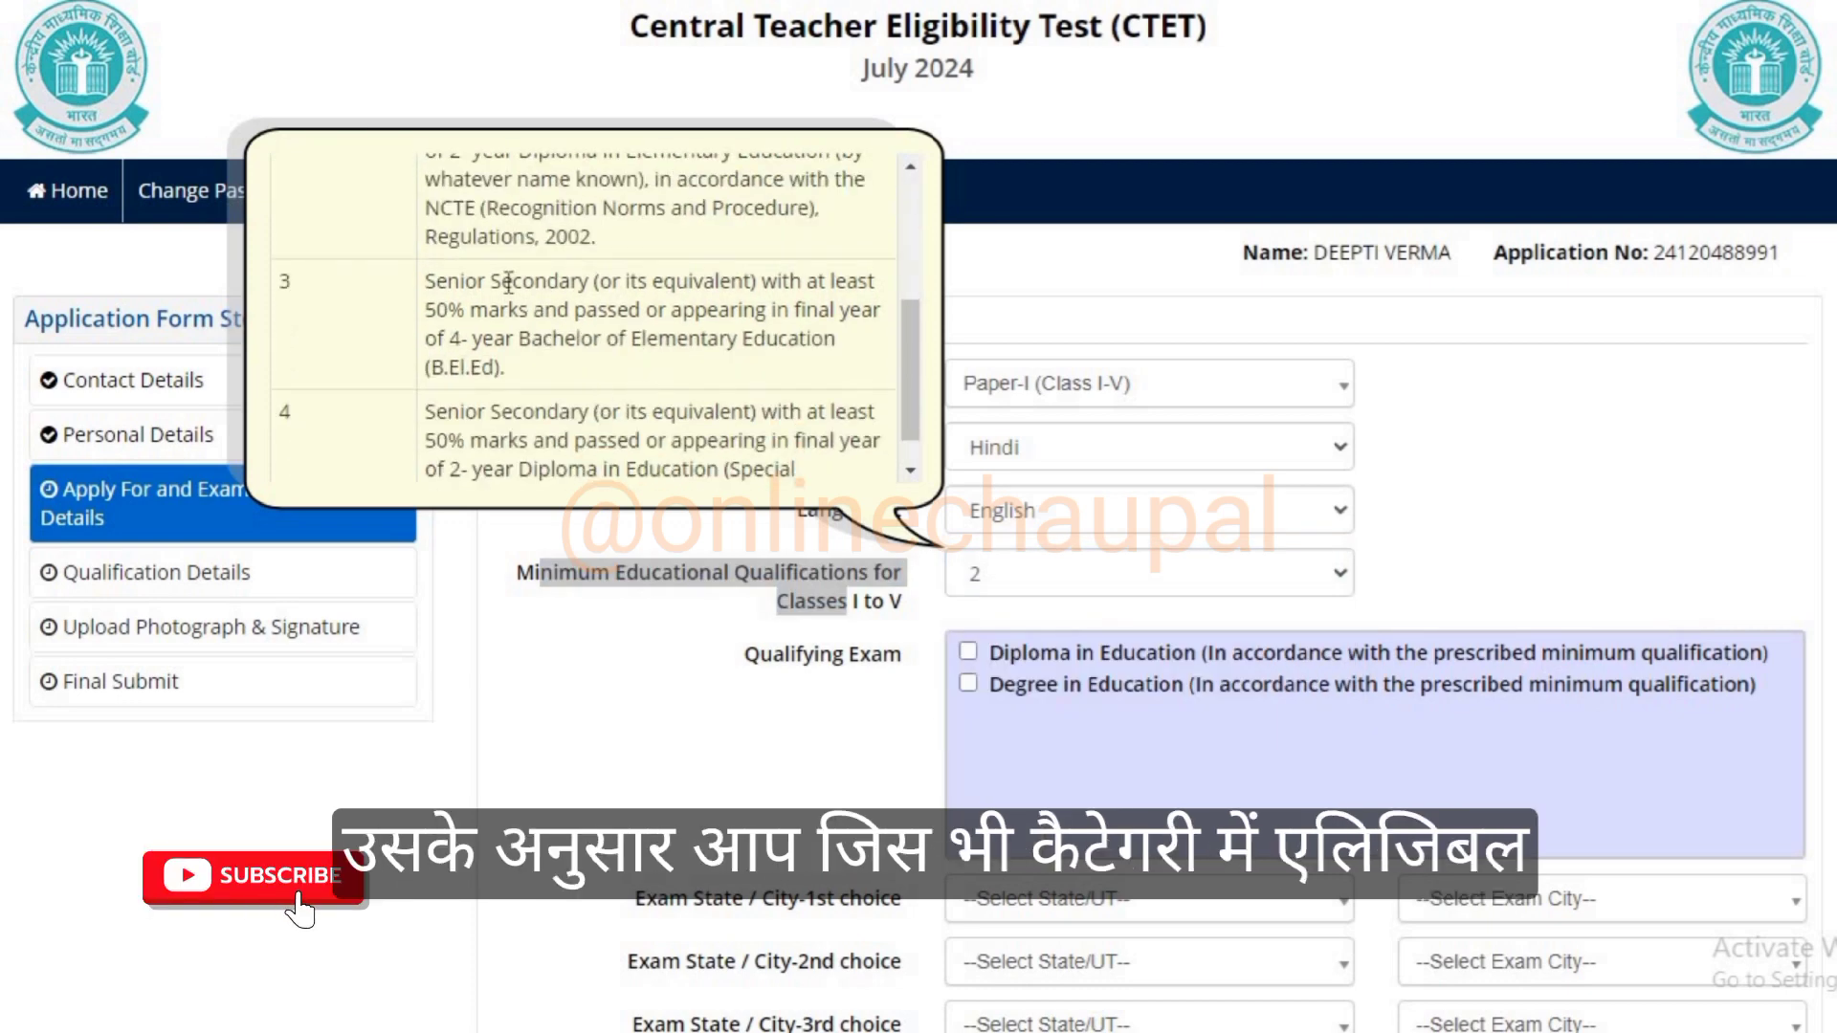
pyautogui.click(1068, 572)
pyautogui.click(1031, 696)
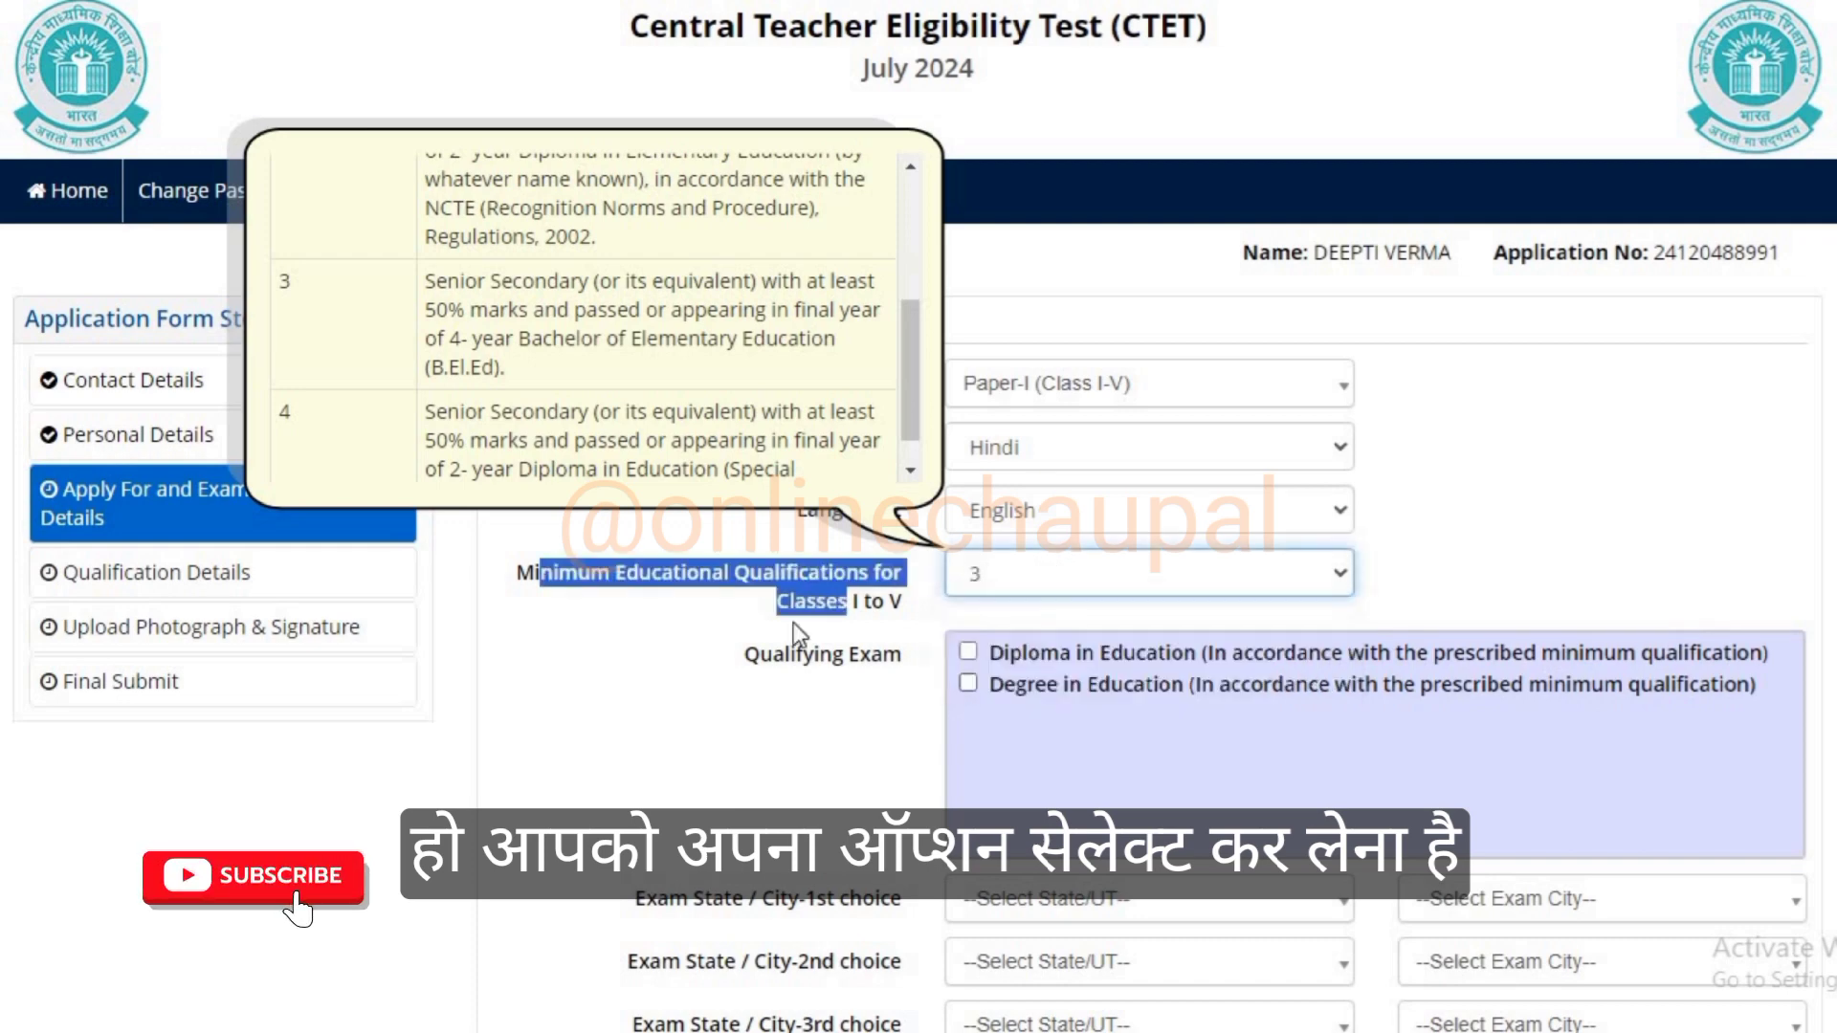
pyautogui.click(719, 660)
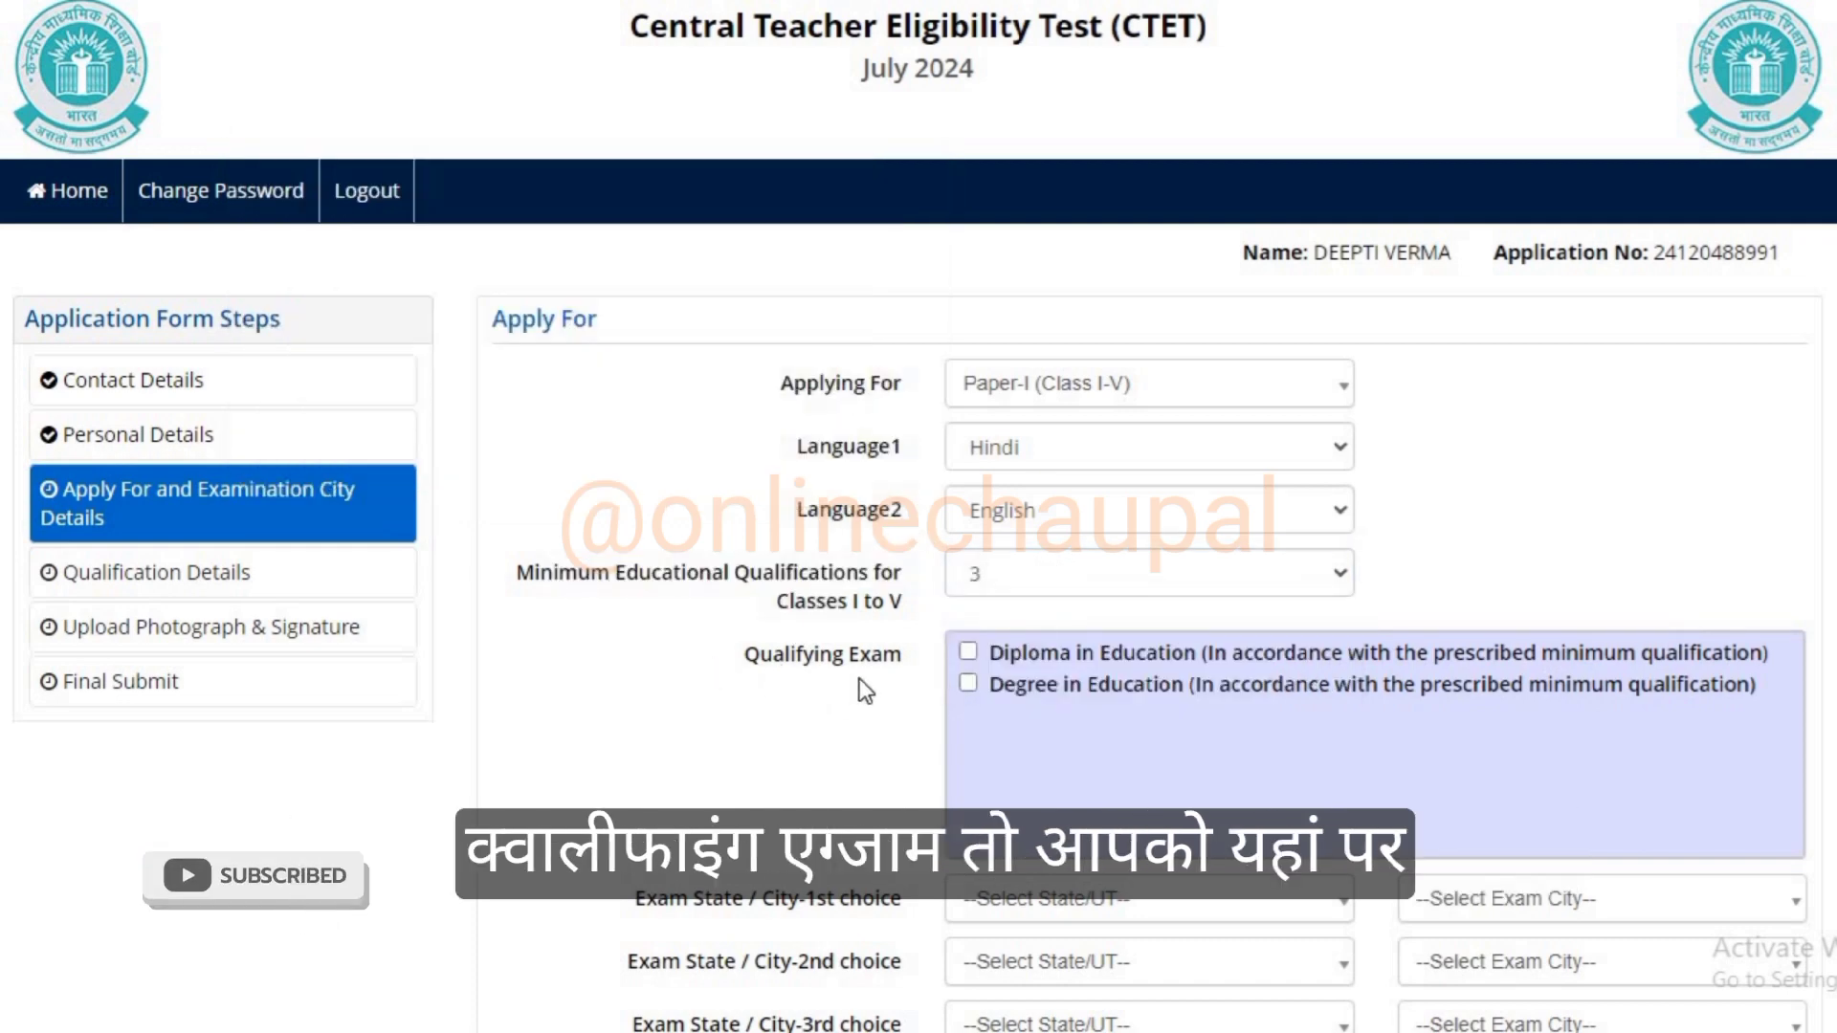
# Select Degree in Education as the qualifying exam.
pyautogui.scroll(-2, 954, 683)
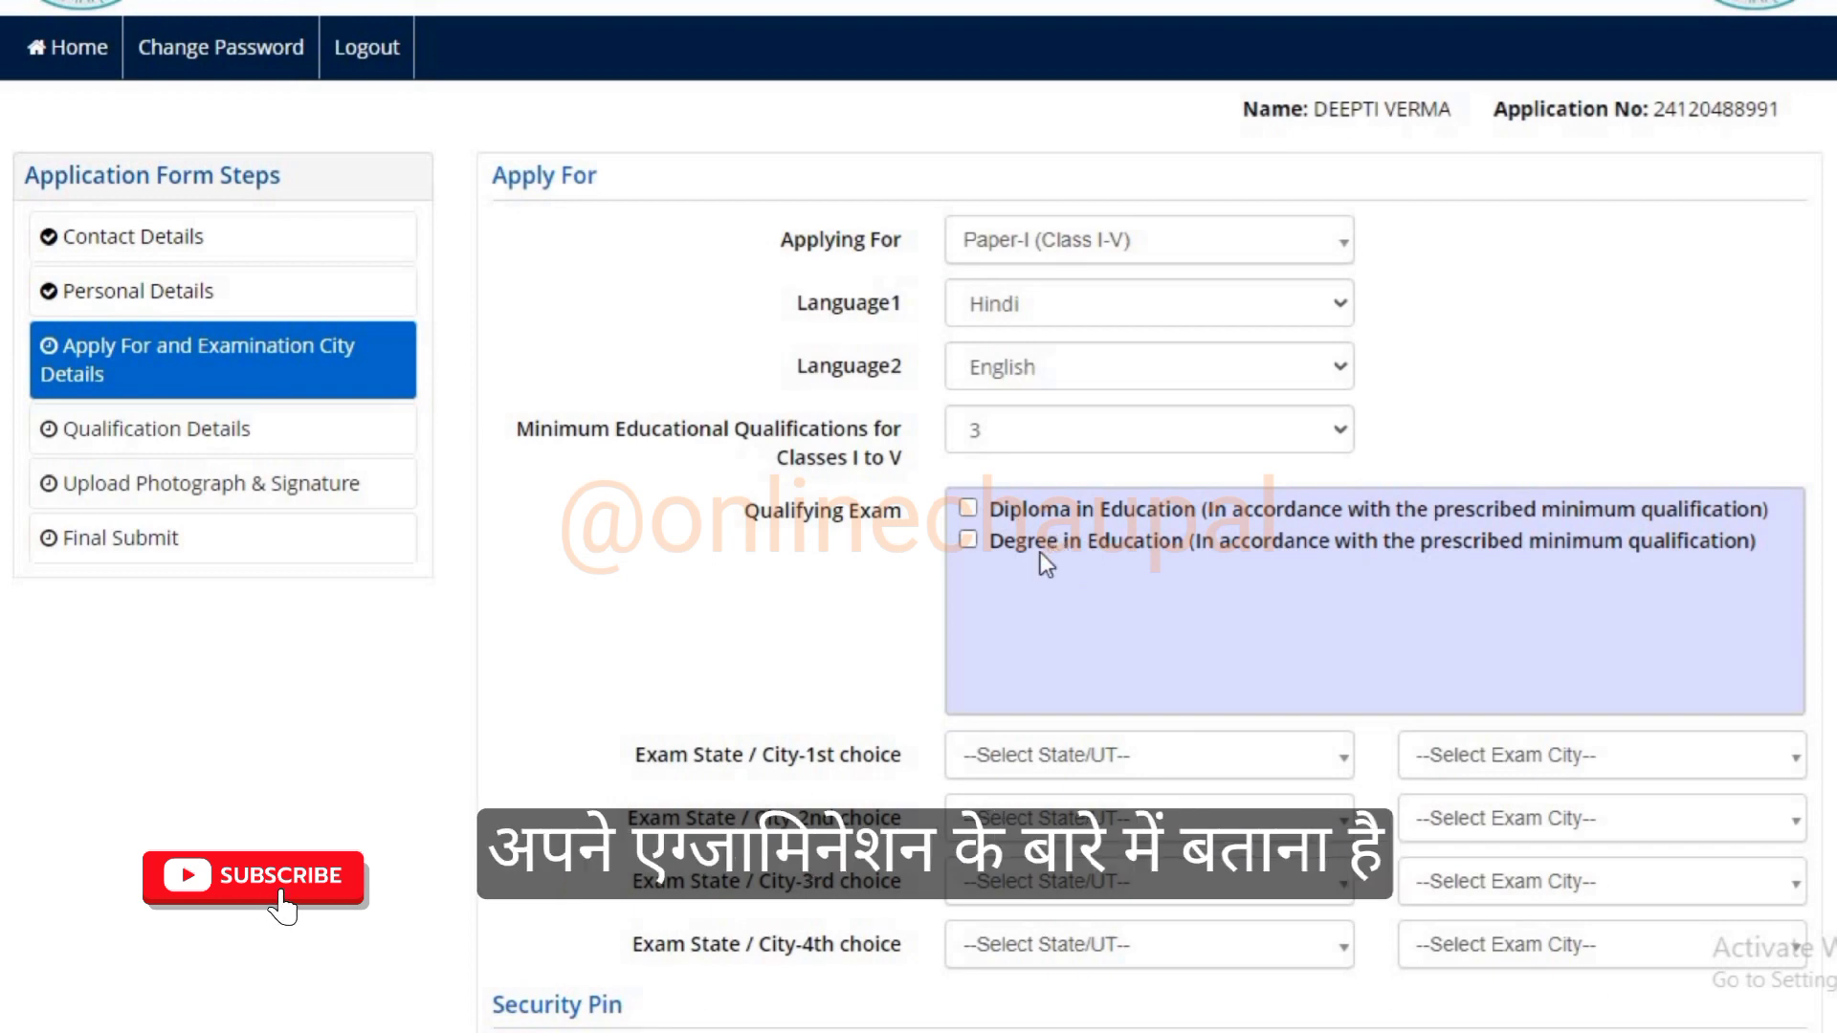
pyautogui.click(968, 540)
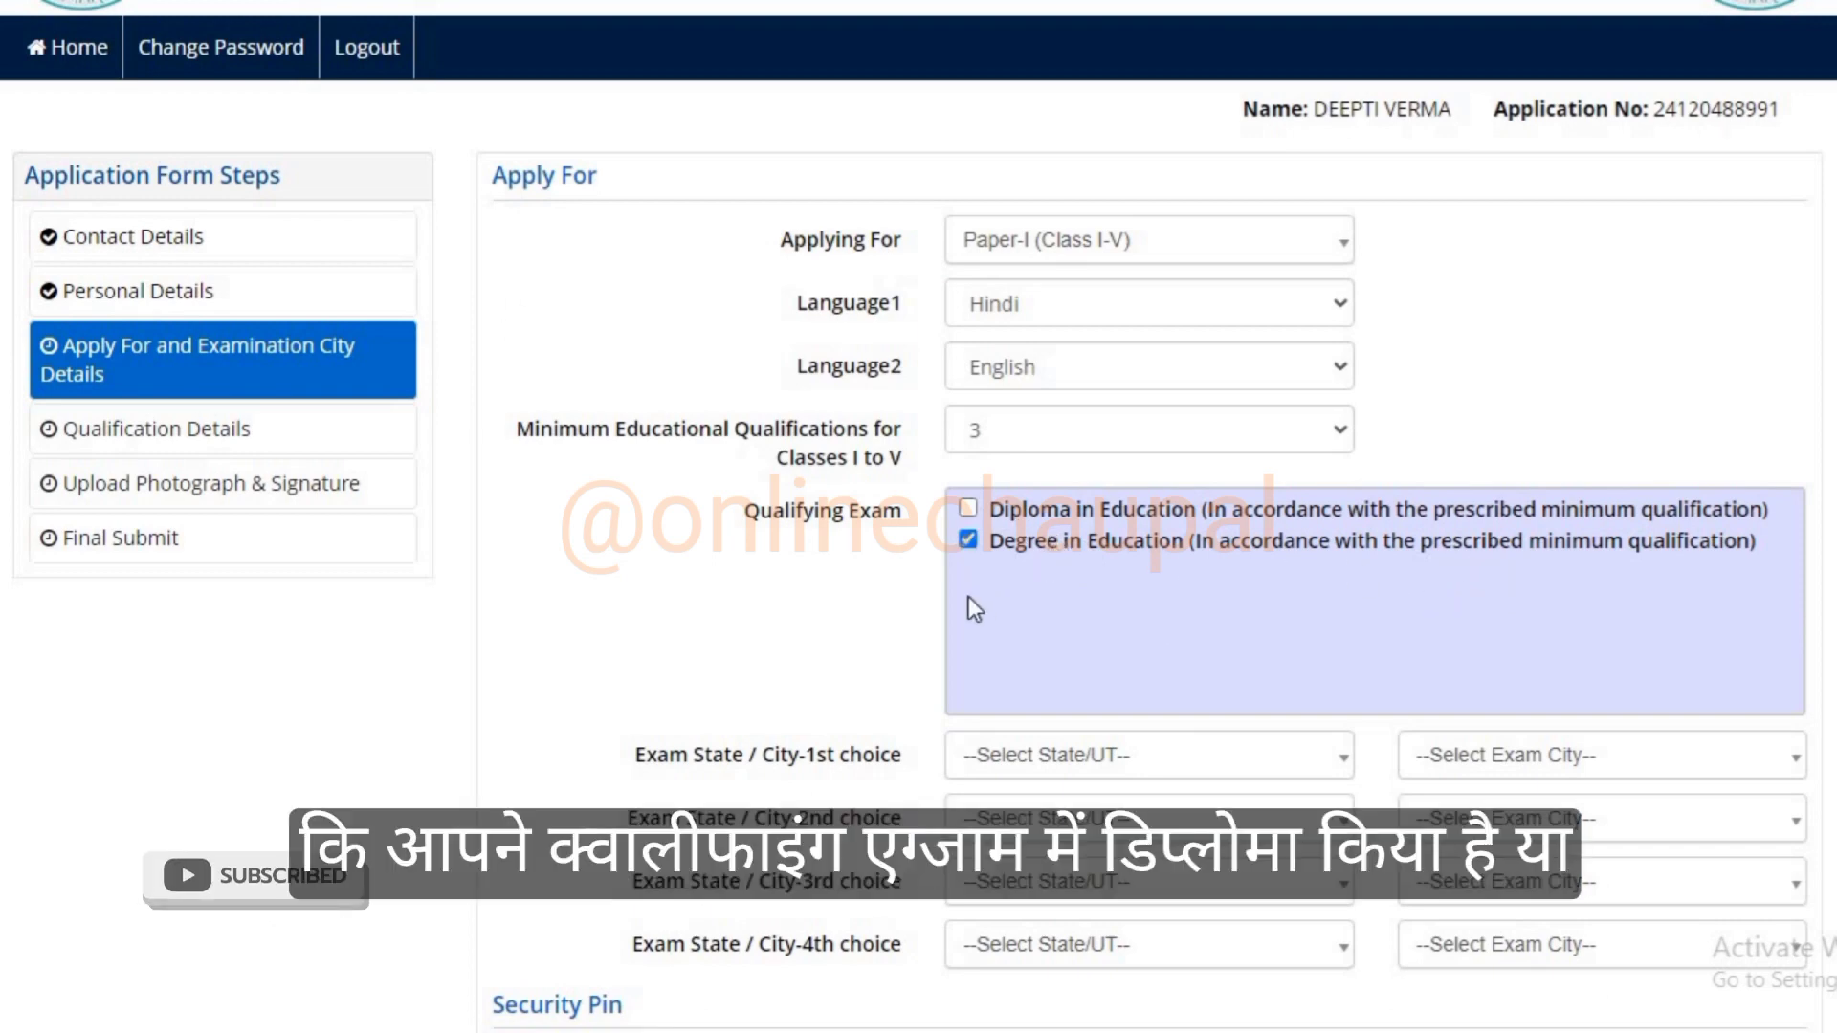
pyautogui.moveTo(744, 524); pyautogui.dragTo(851, 528)
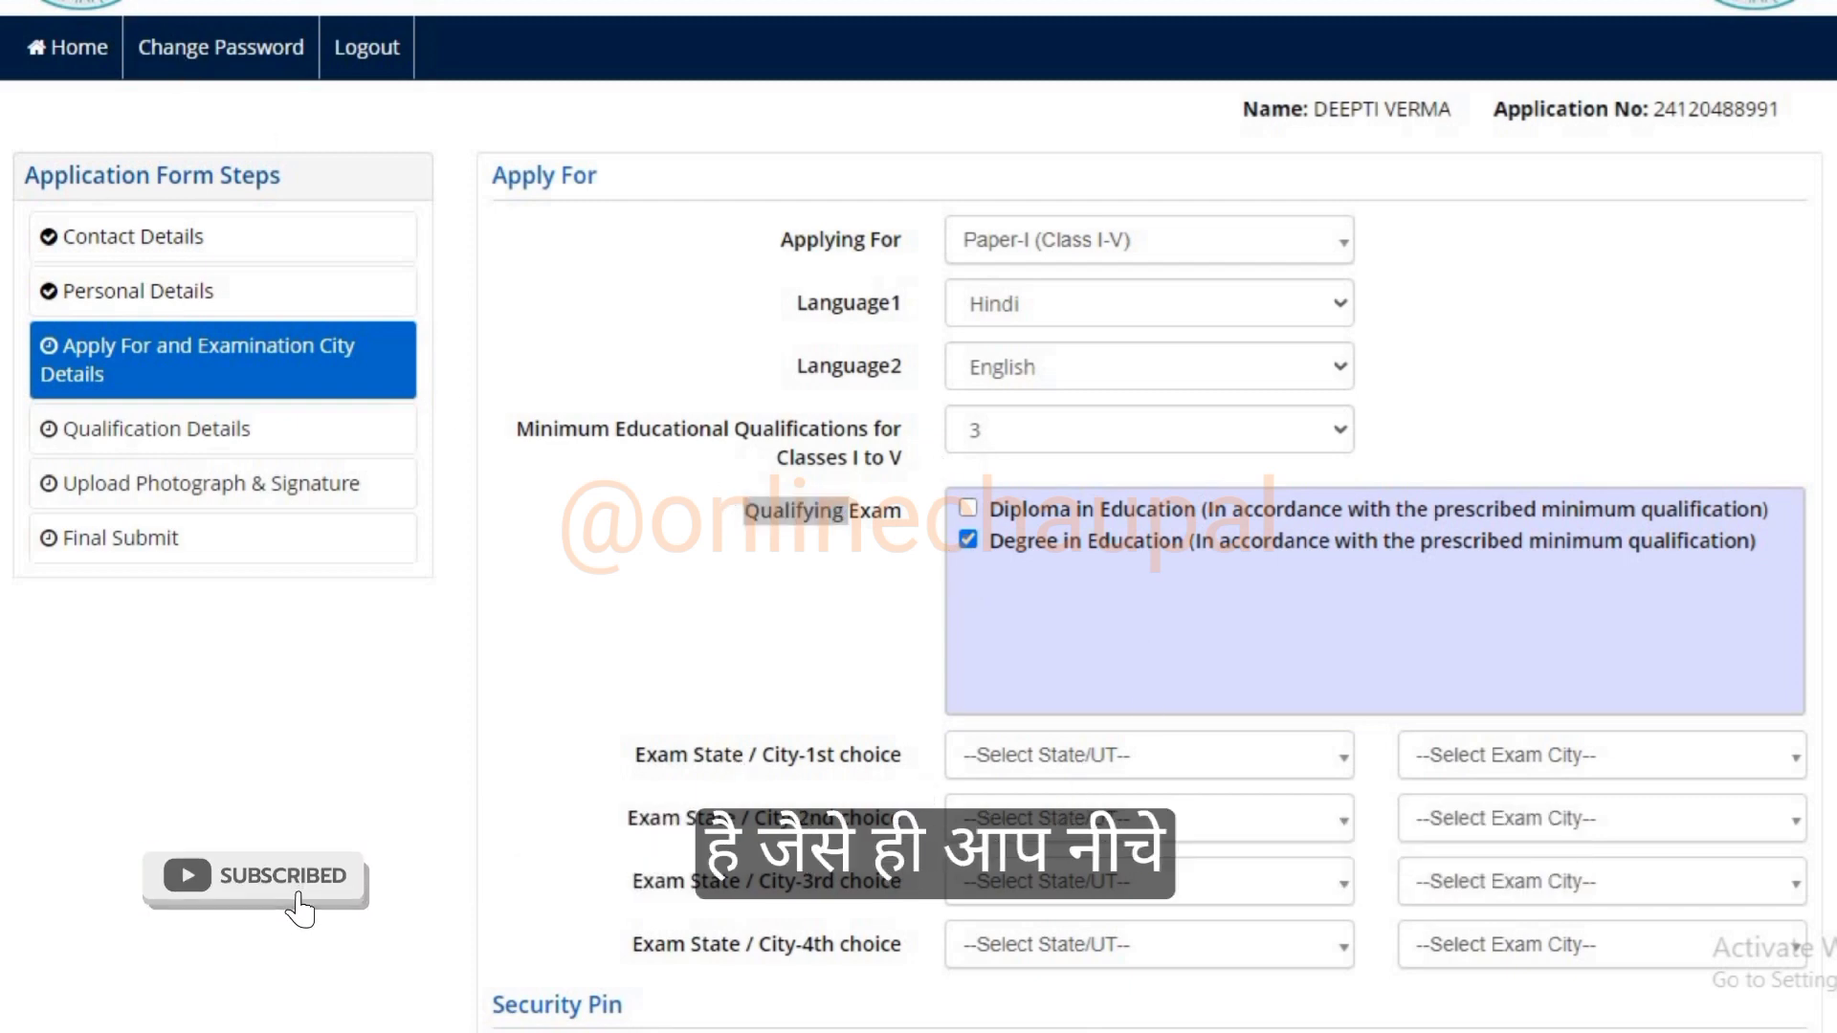
# Set the 1st choice exam state to Uttar Pradesh and its exam city to Agra.
pyautogui.scroll(-4, 1148, 520)
pyautogui.moveTo(635, 363); pyautogui.dragTo(840, 365)
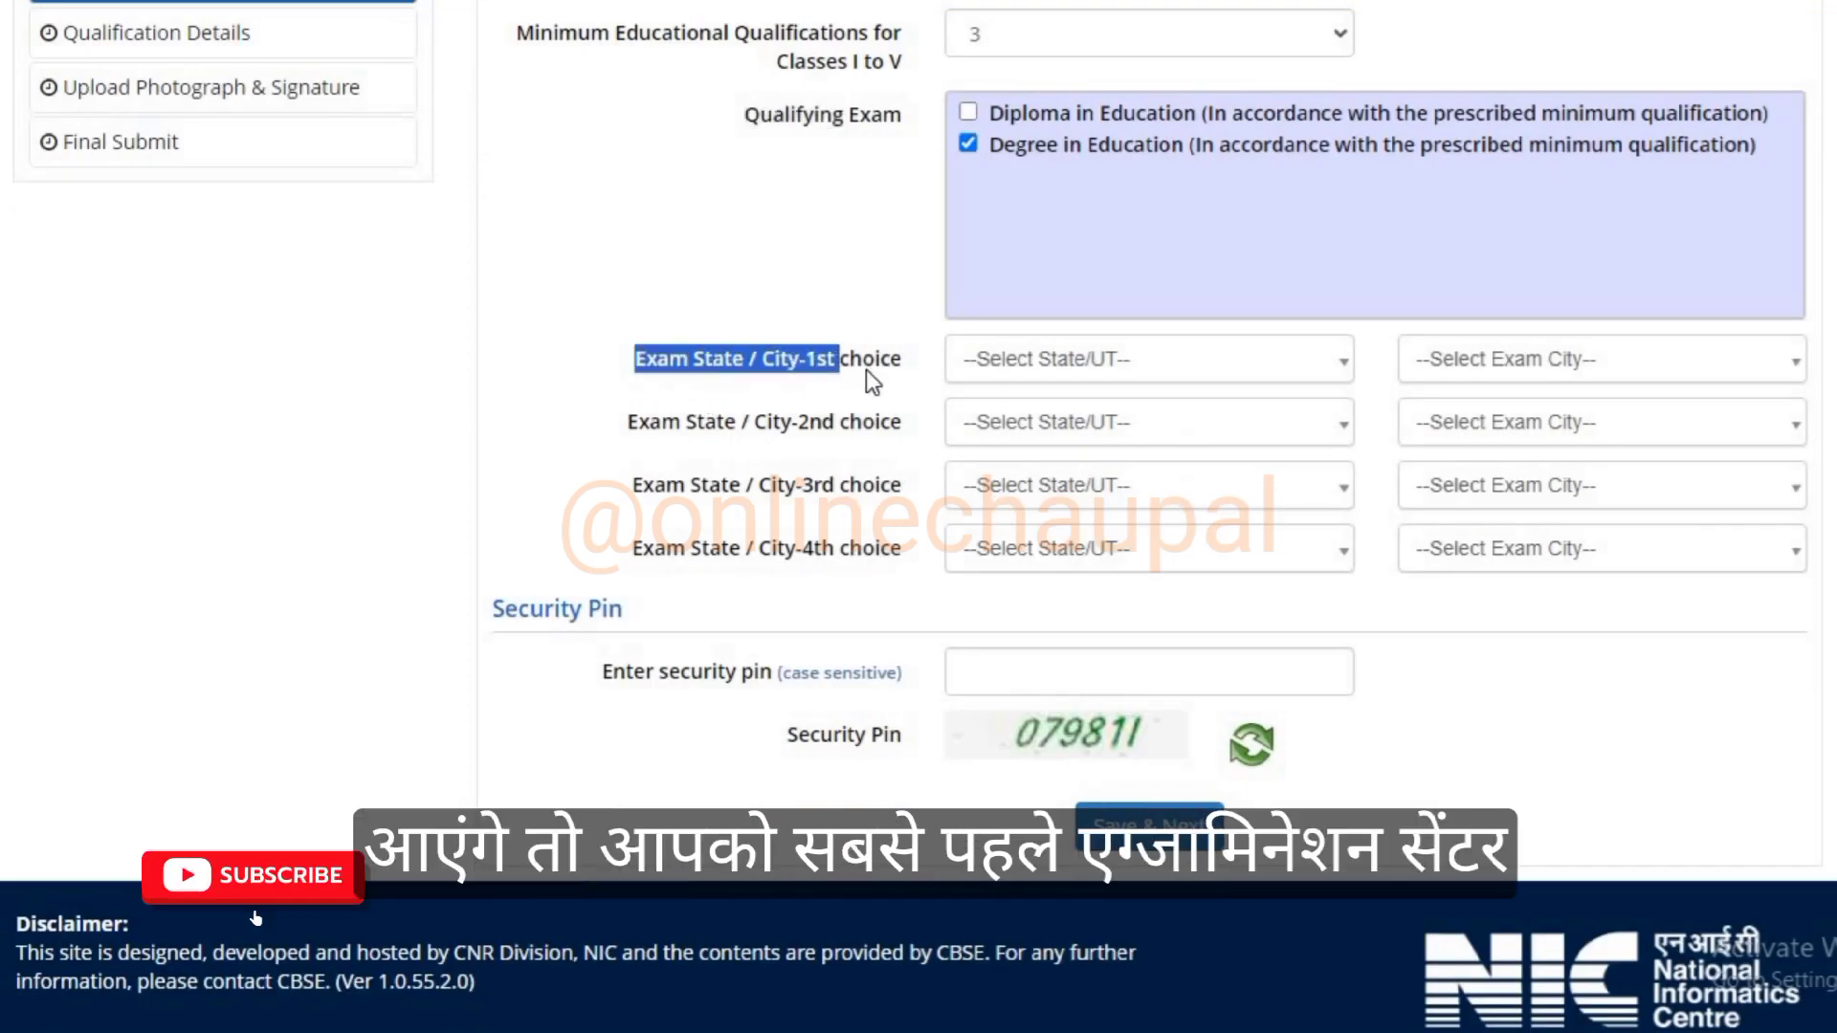
pyautogui.click(1038, 376)
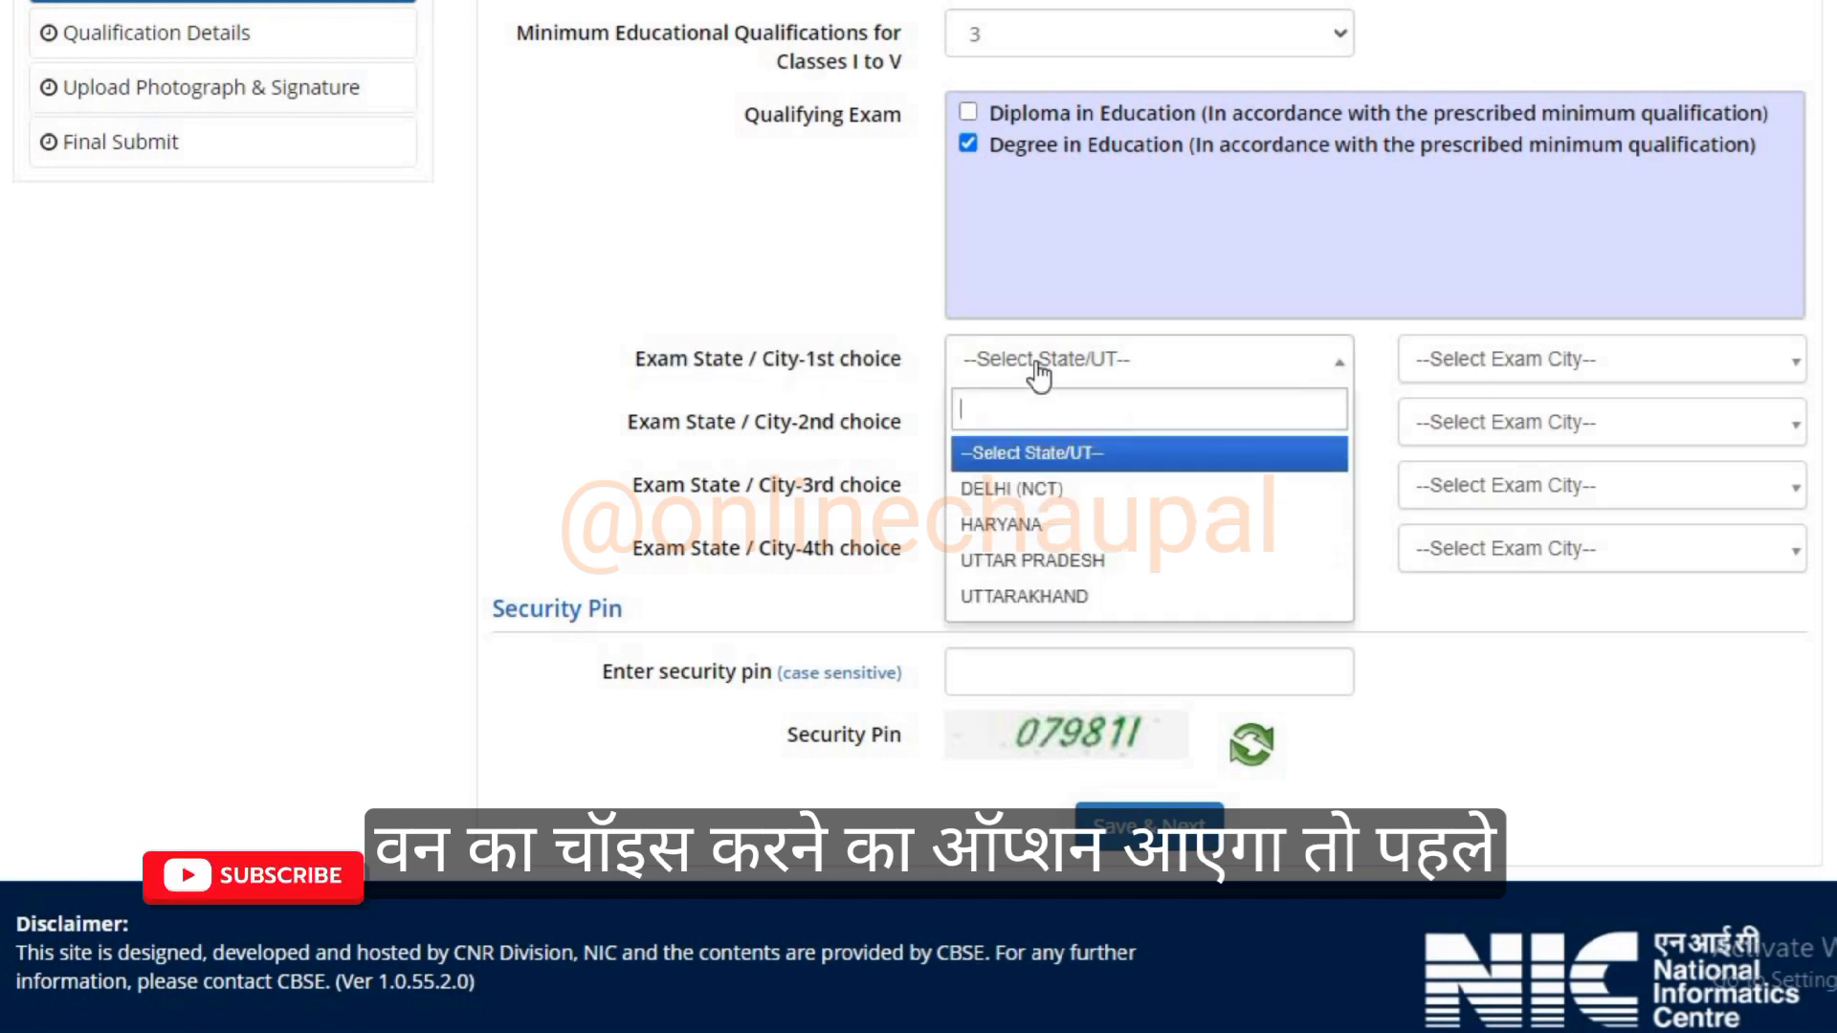
pyautogui.click(1033, 560)
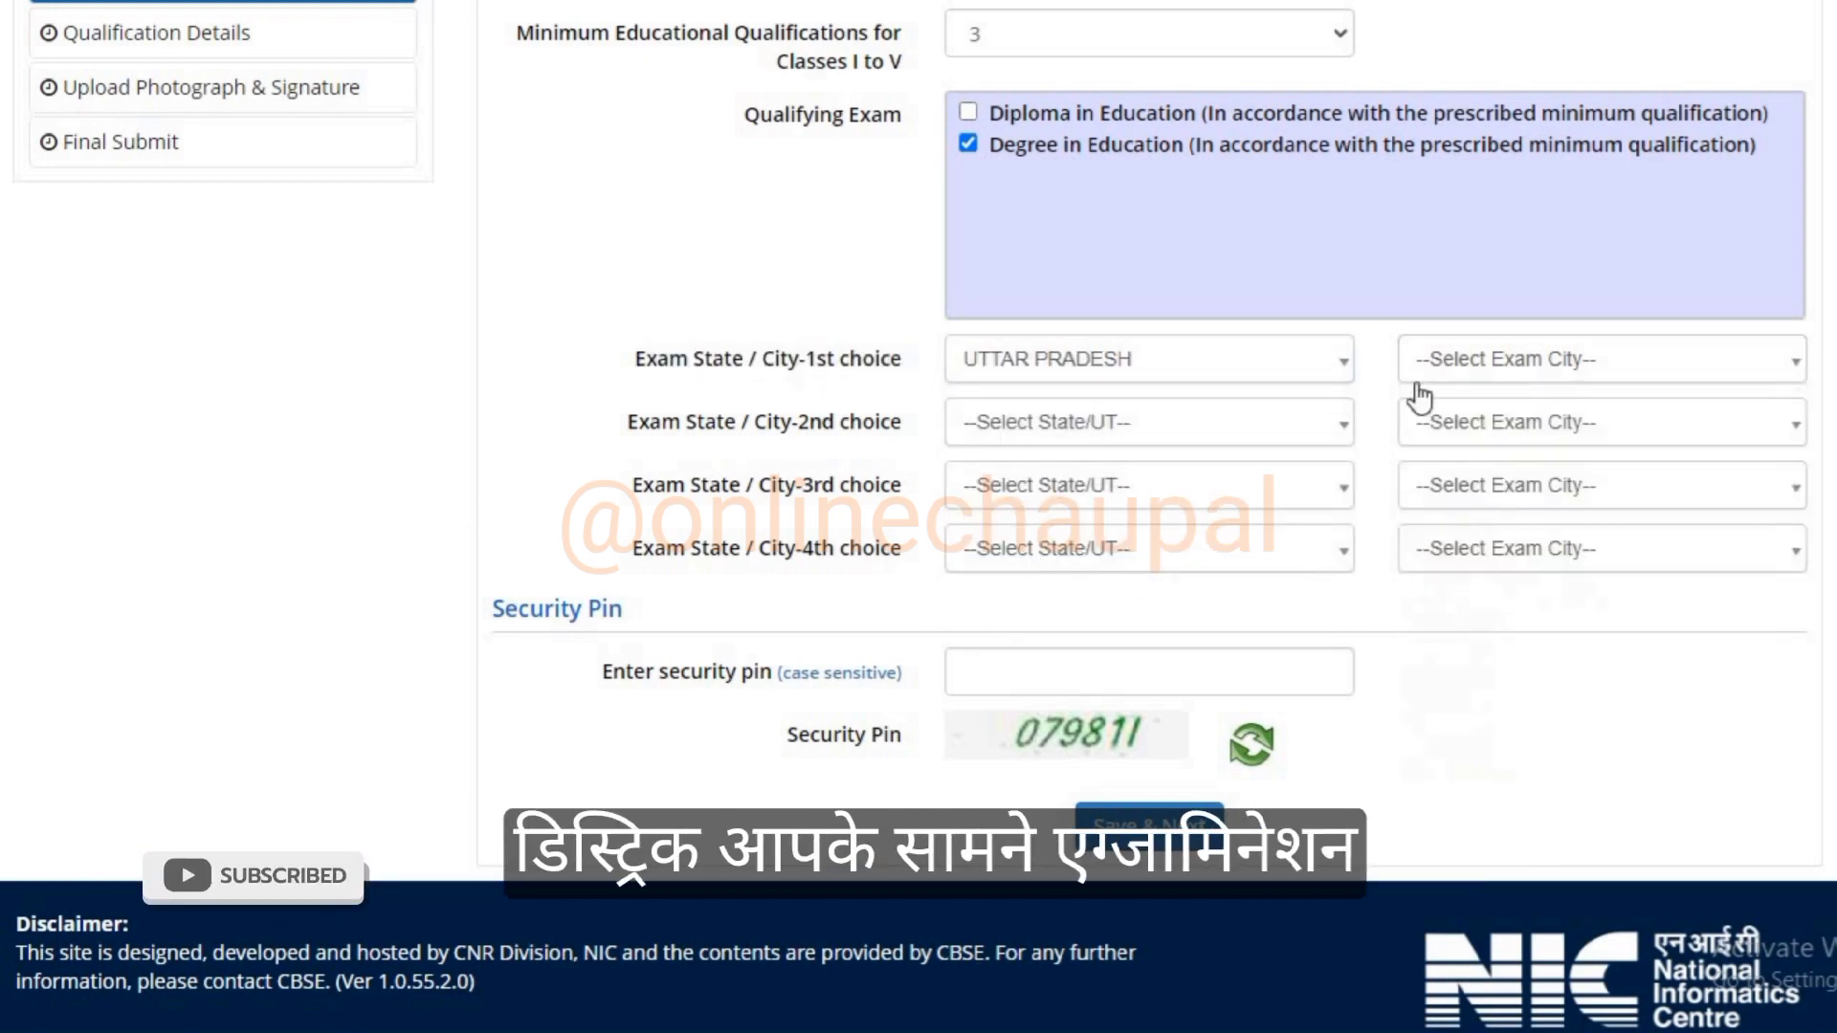
pyautogui.click(1518, 373)
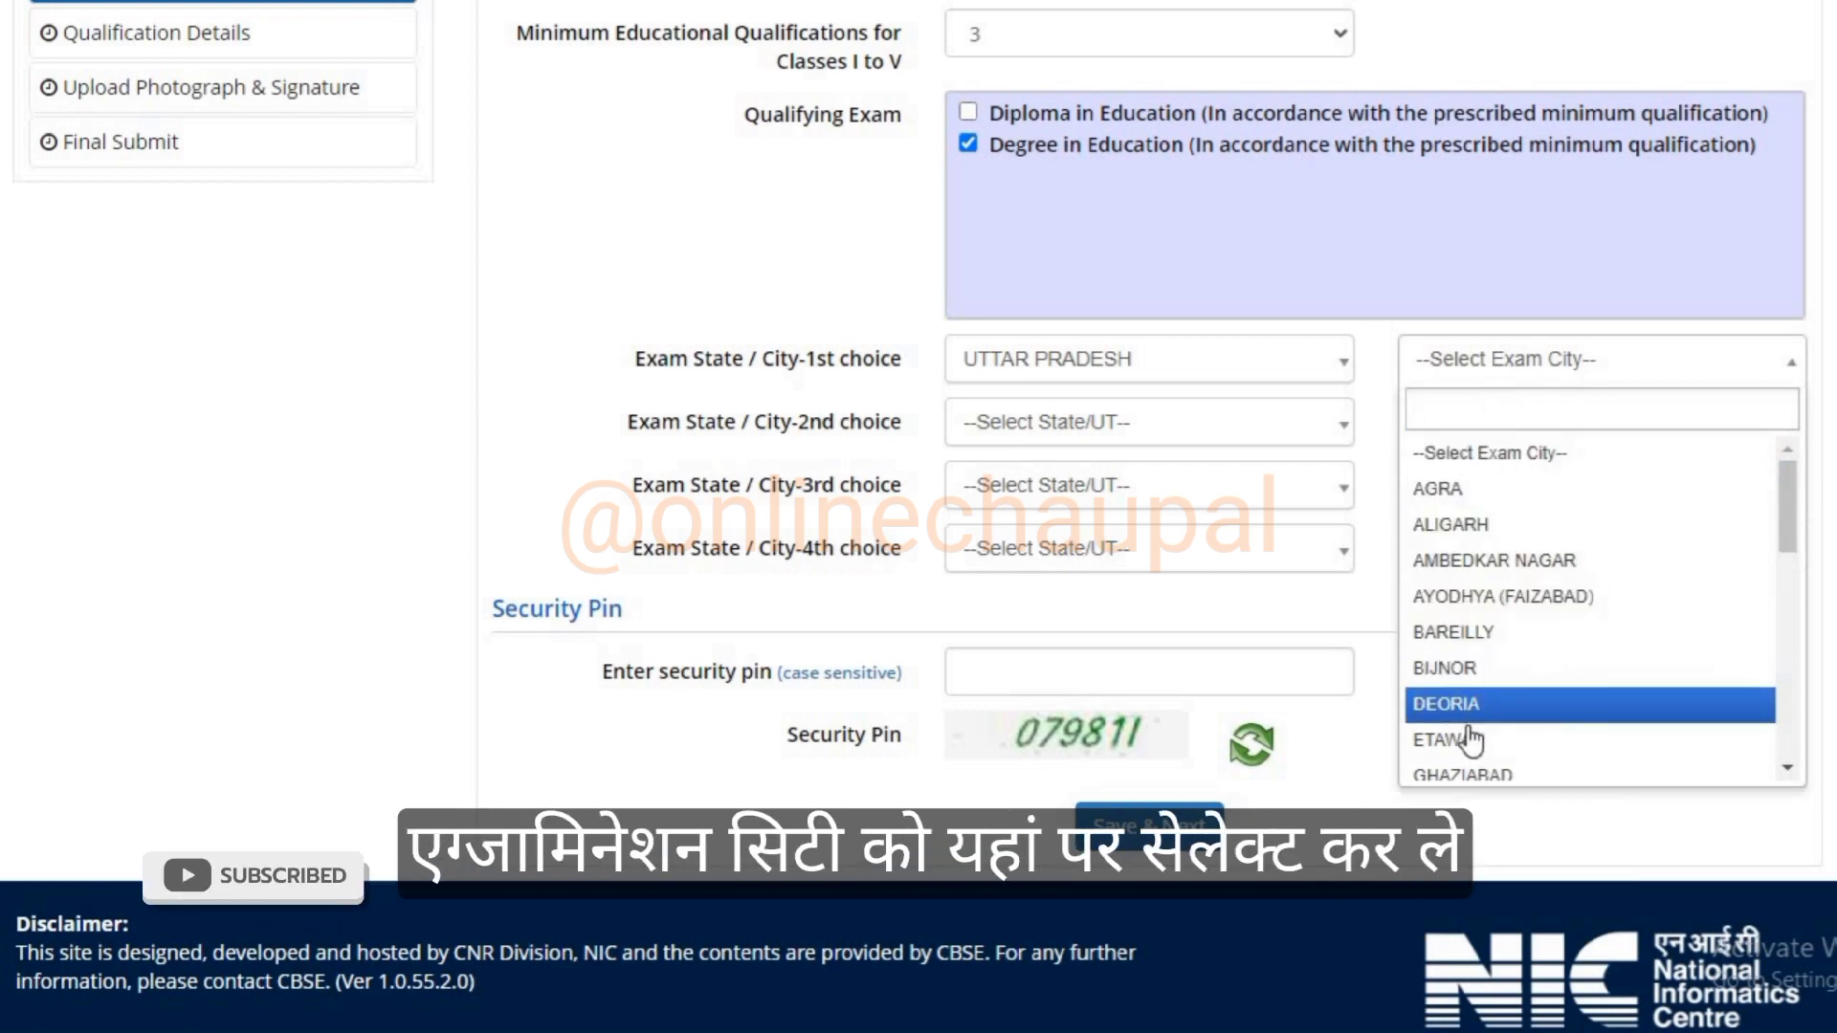
pyautogui.click(1437, 474)
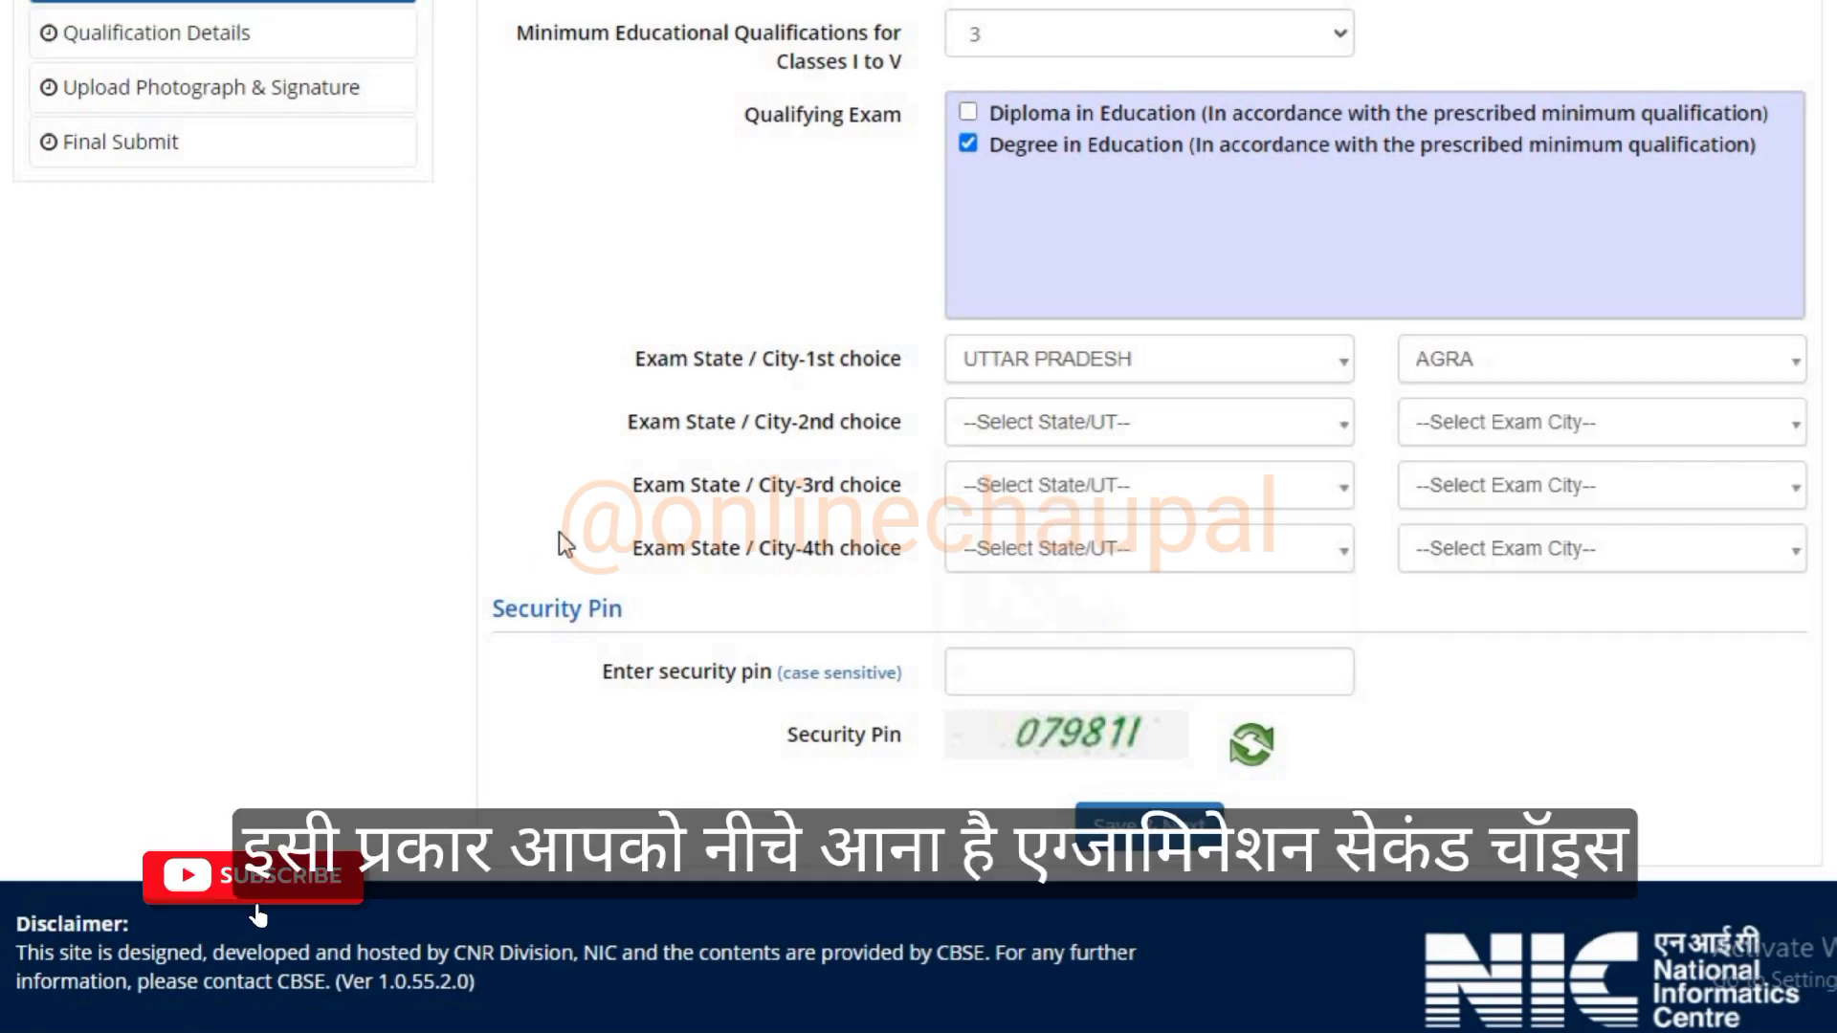
# Set the 2nd choice exam state to Uttar Pradesh and its exam city to Aligarh.
pyautogui.moveTo(622, 423); pyautogui.dragTo(864, 435)
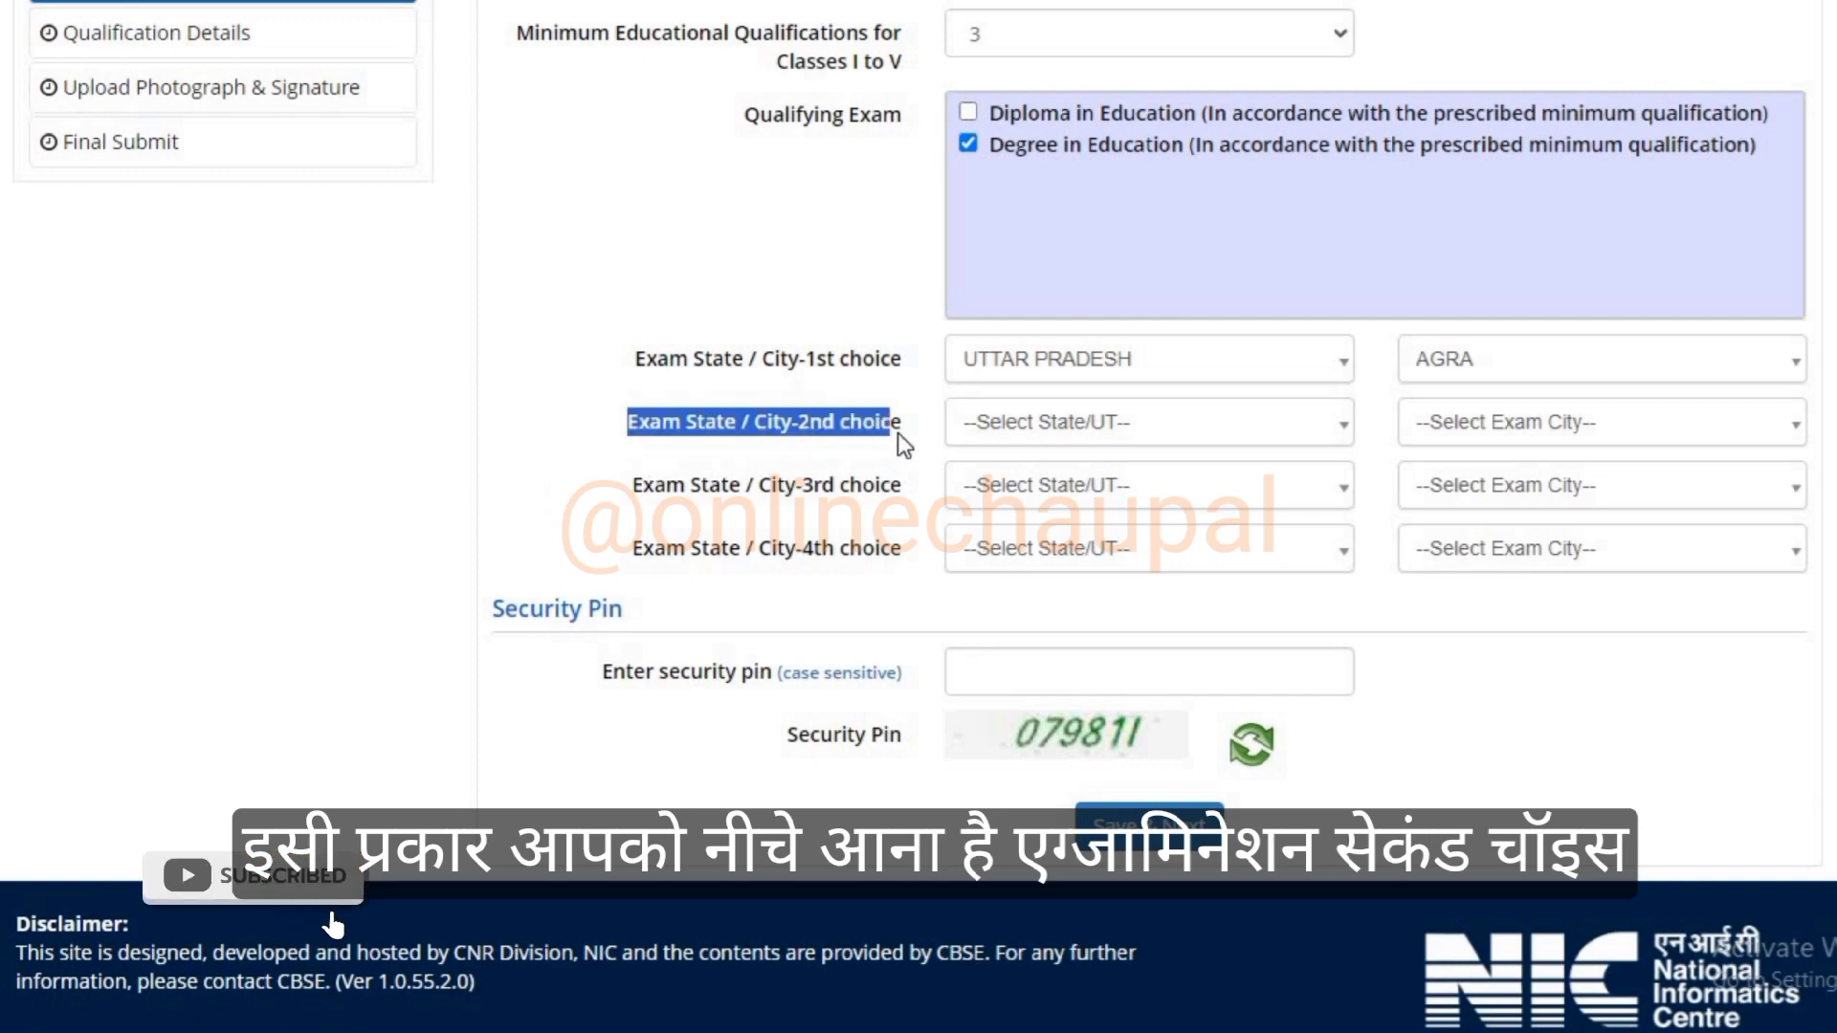
pyautogui.click(1052, 422)
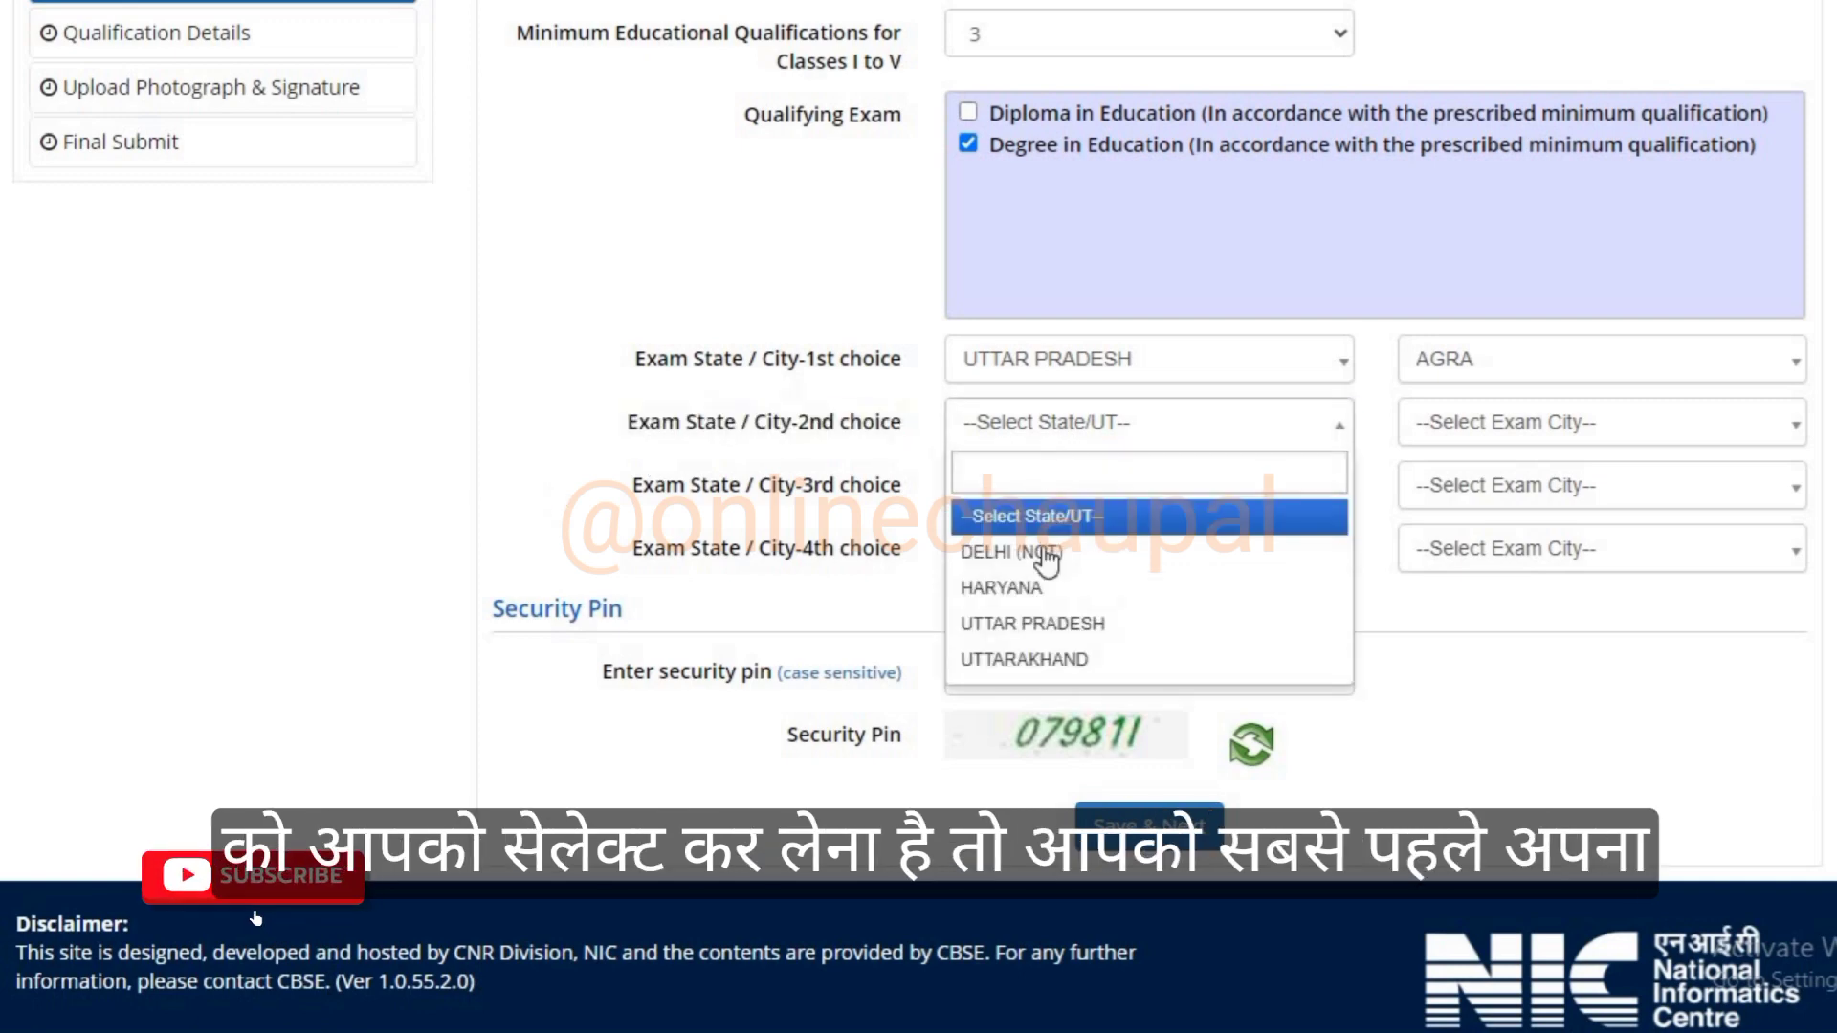
pyautogui.click(1034, 623)
pyautogui.click(1480, 425)
pyautogui.click(1521, 427)
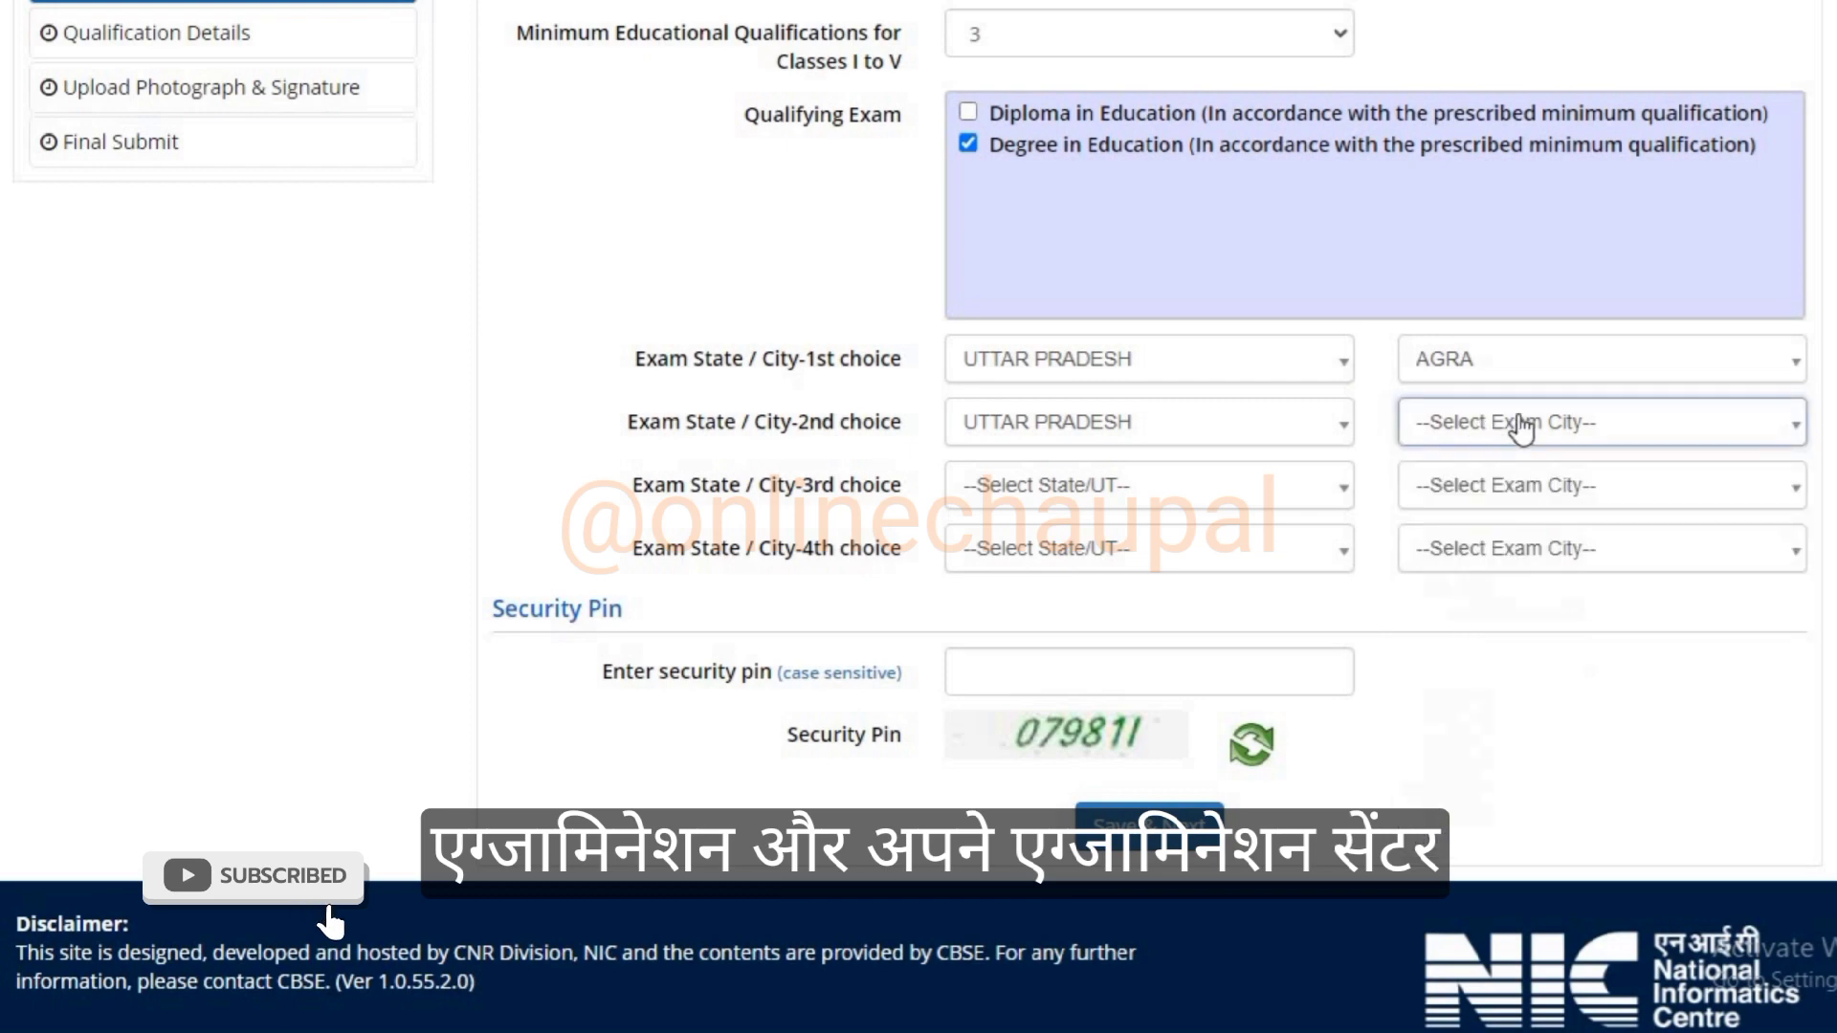
pyautogui.click(1521, 427)
pyautogui.click(1454, 588)
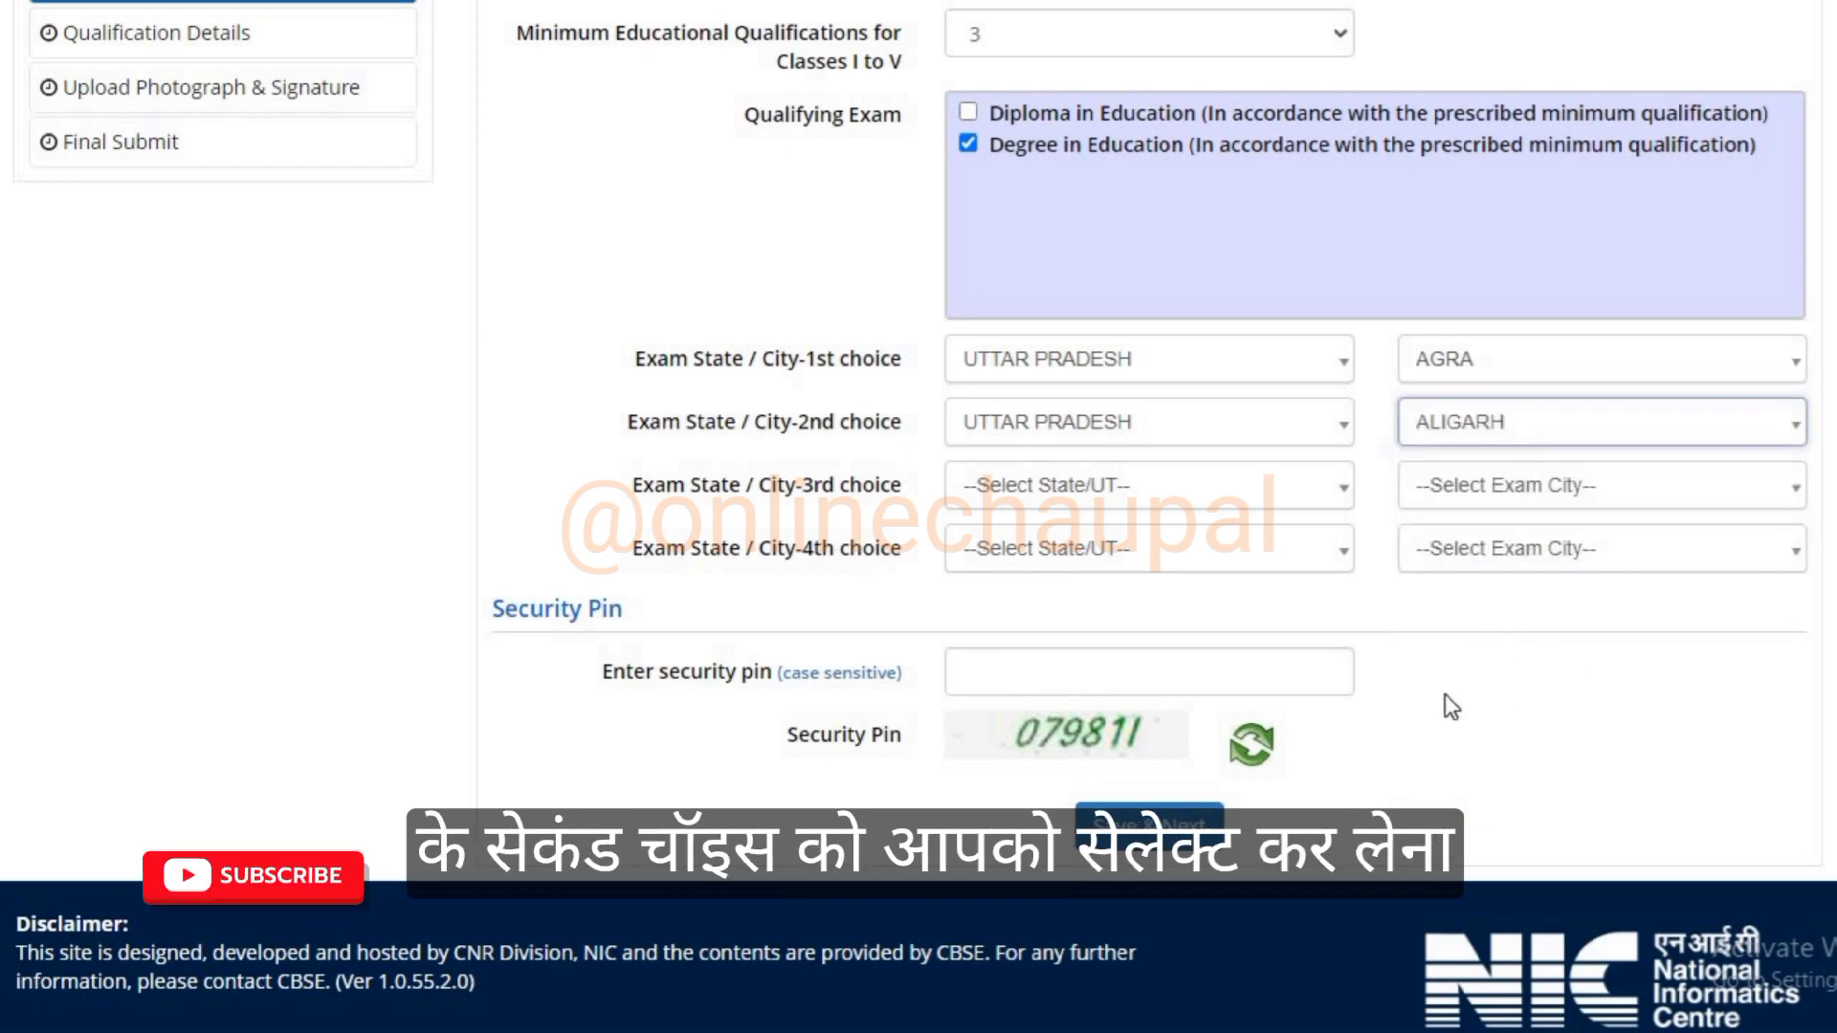
# Set the 3rd choice exam state to Uttar Pradesh and its exam city to Bijnor.
pyautogui.click(737, 500)
pyautogui.moveTo(605, 494); pyautogui.dragTo(1019, 504)
pyautogui.click(1019, 492)
pyautogui.click(1031, 698)
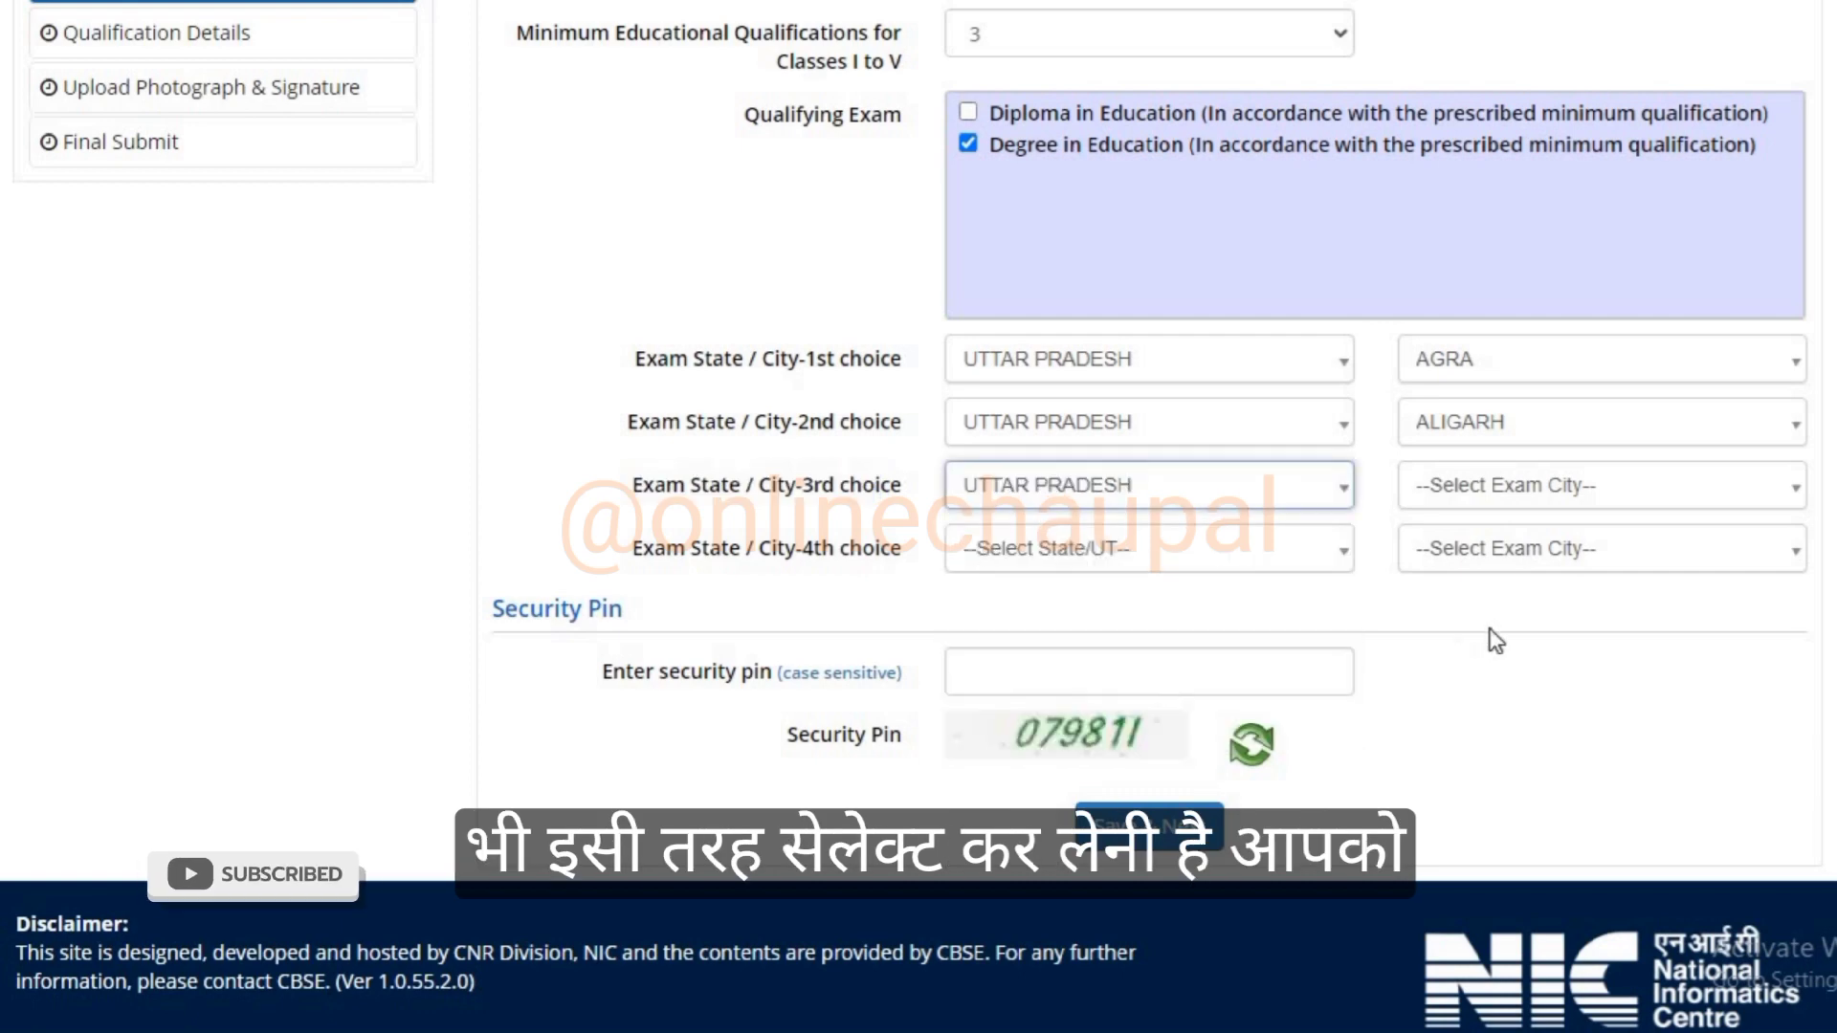
pyautogui.click(1472, 483)
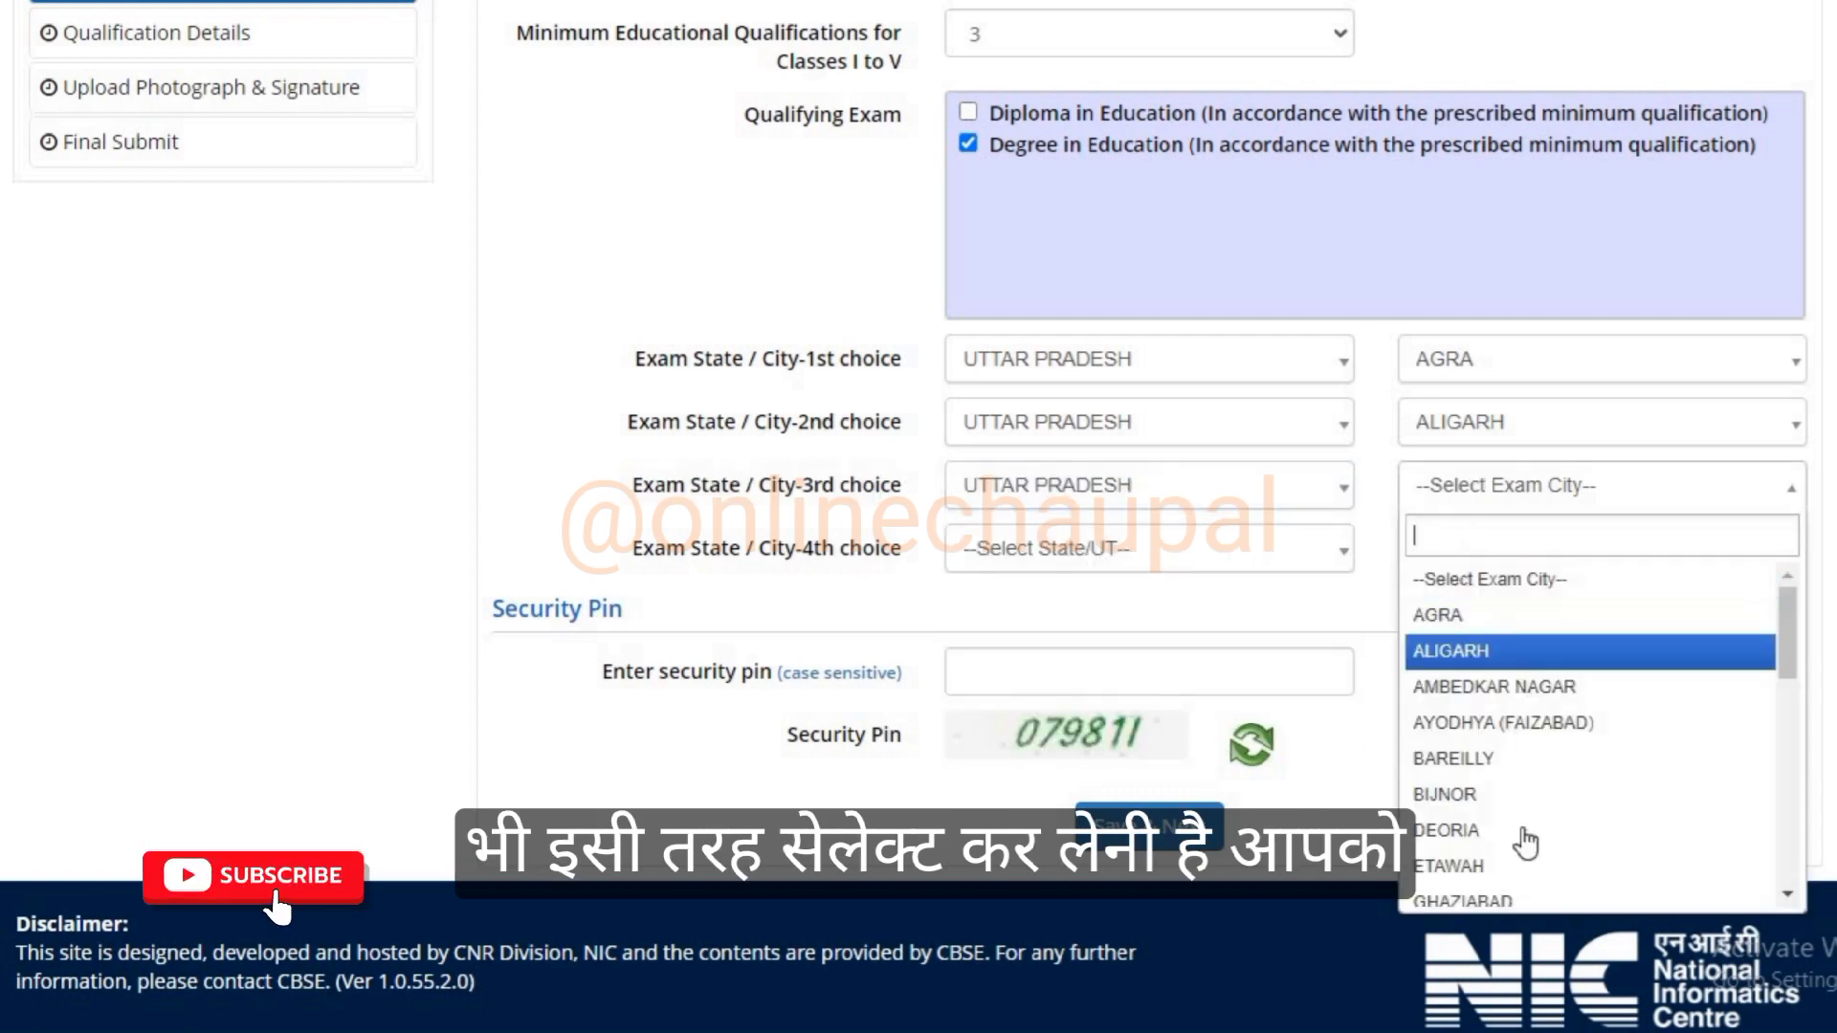
pyautogui.click(1450, 794)
# Set the 4th choice exam state to Uttar Pradesh and its exam city to Ambedkar Nagar.
pyautogui.click(1020, 553)
pyautogui.click(1024, 751)
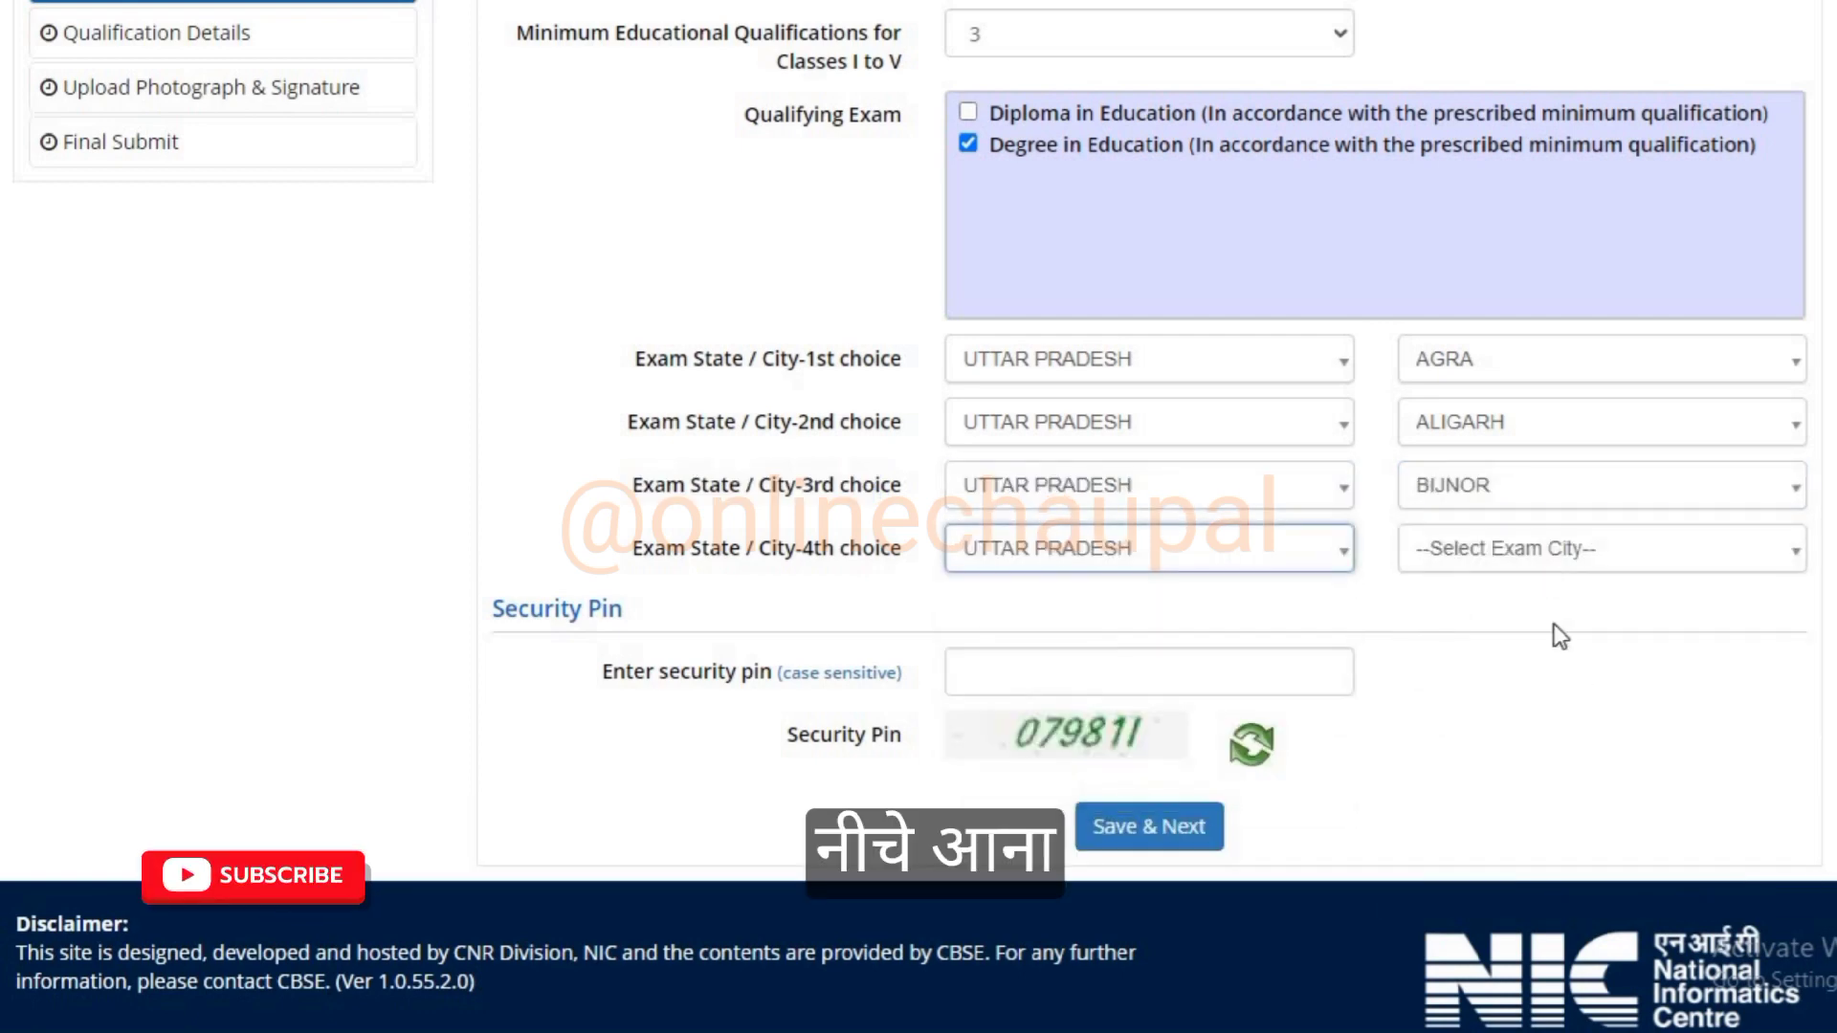
pyautogui.click(1508, 555)
pyautogui.click(1464, 746)
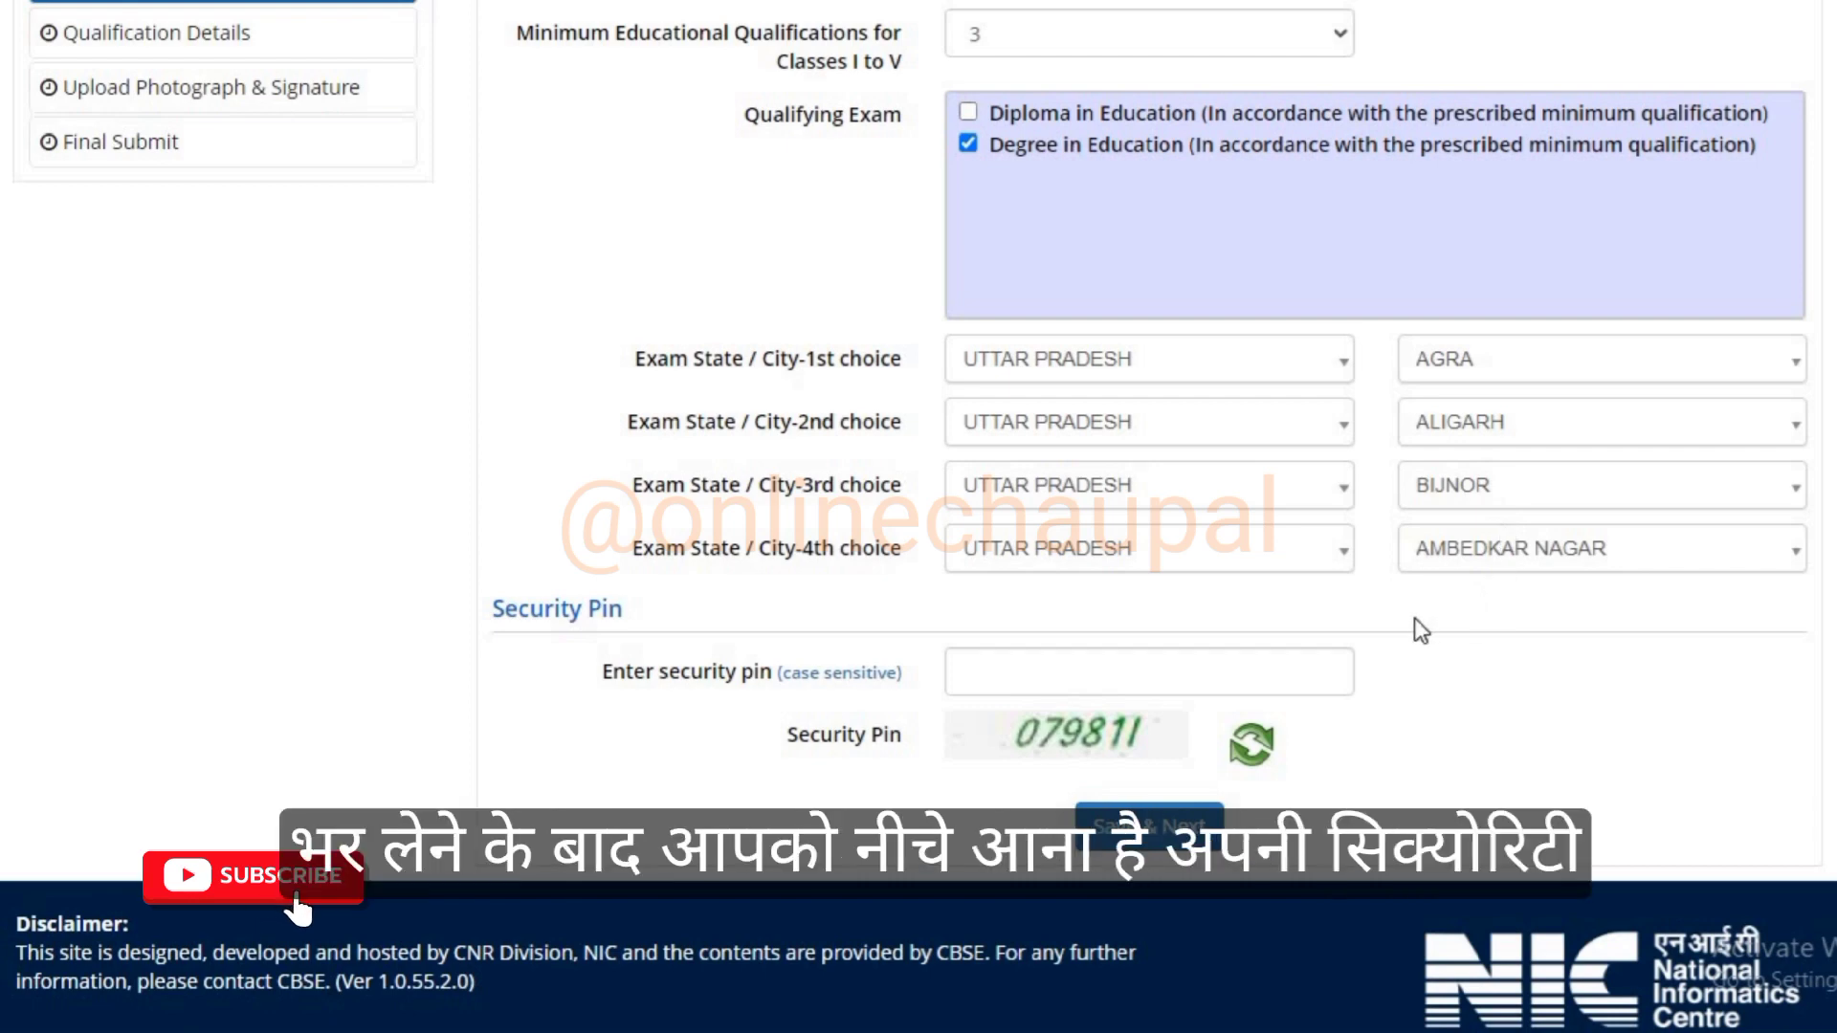
# Enter the displayed security pin, then save the examination city section and confirm its submission.
pyautogui.moveTo(495, 610); pyautogui.dragTo(628, 633)
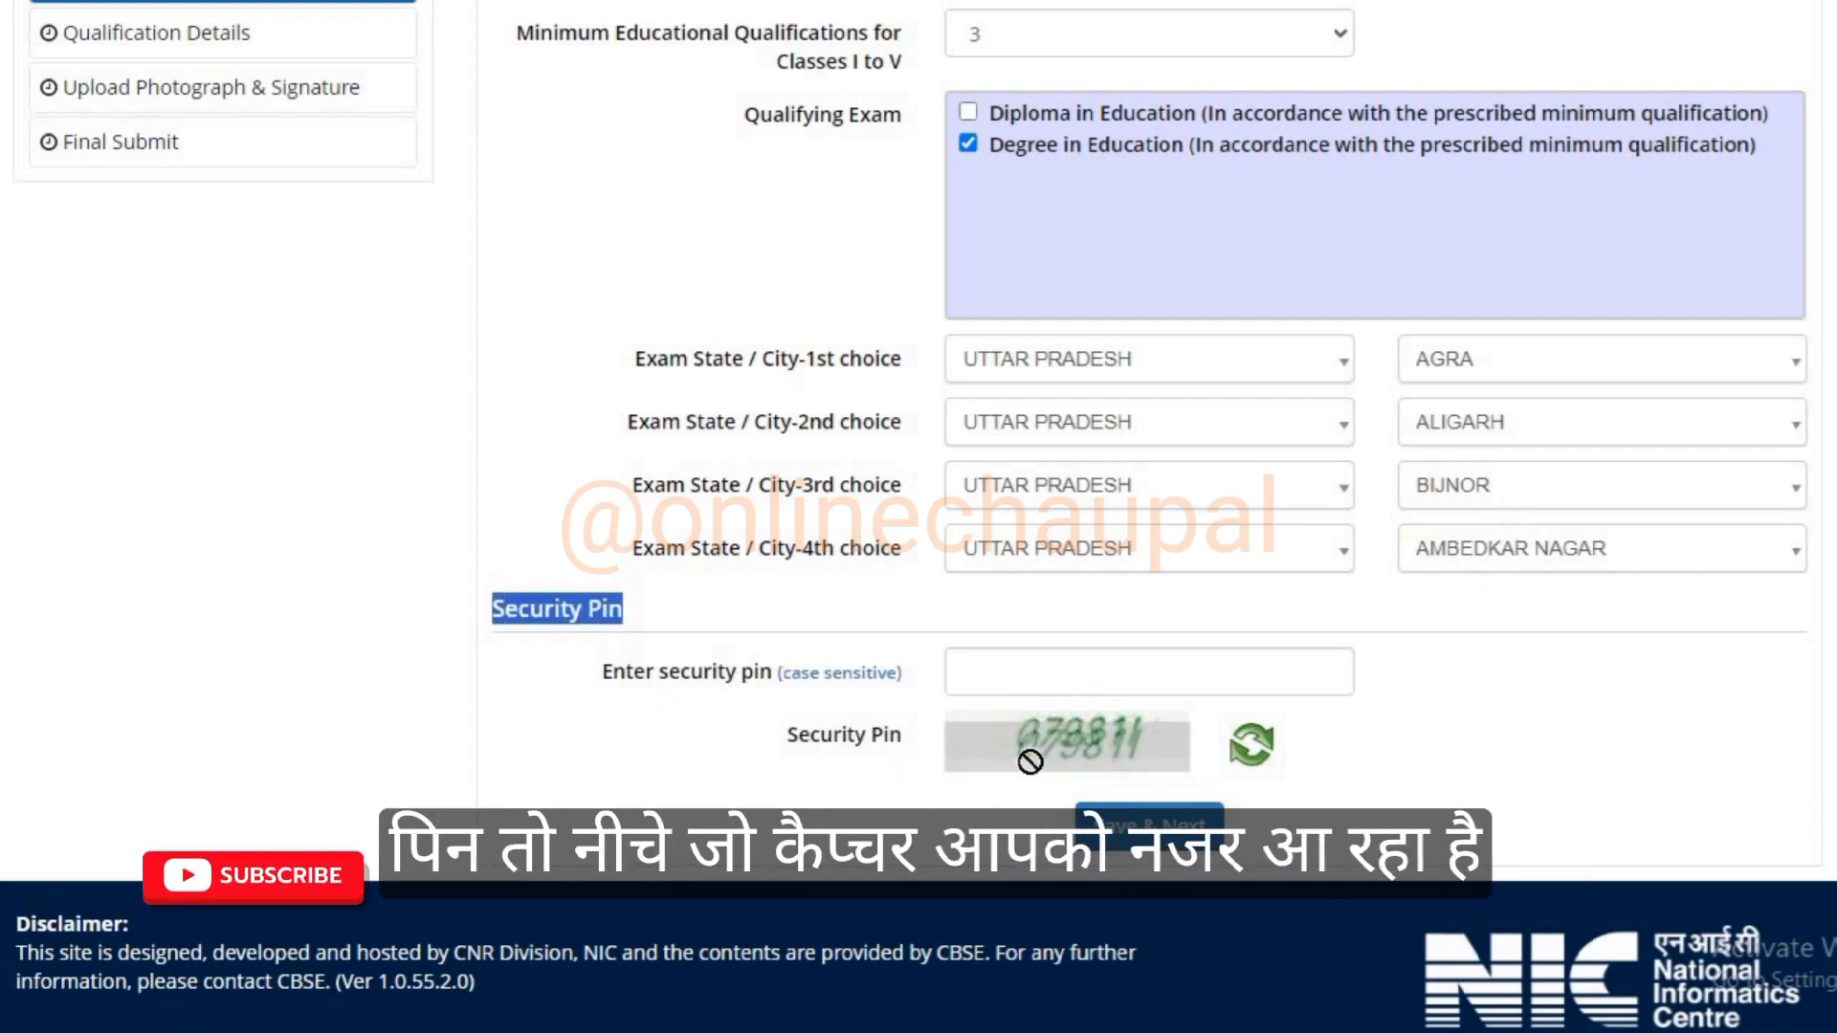
pyautogui.click(681, 673)
pyautogui.moveTo(601, 673); pyautogui.dragTo(754, 674)
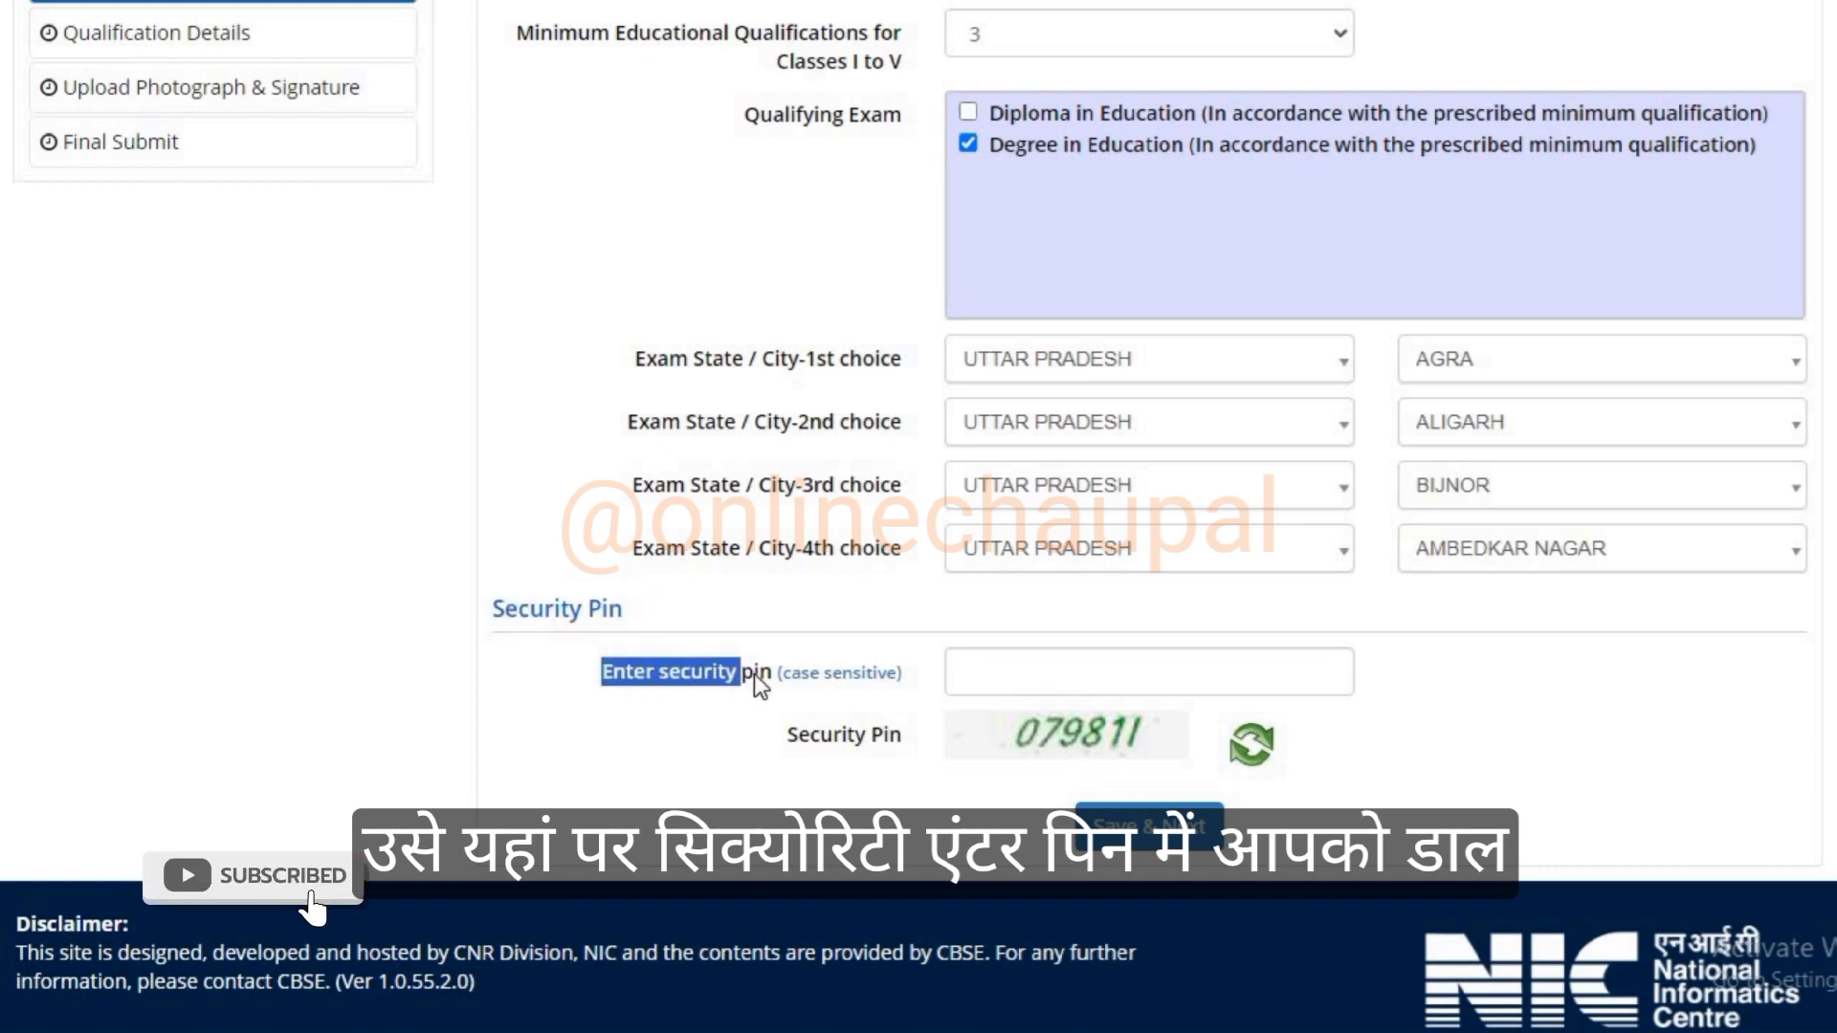
pyautogui.click(1041, 678)
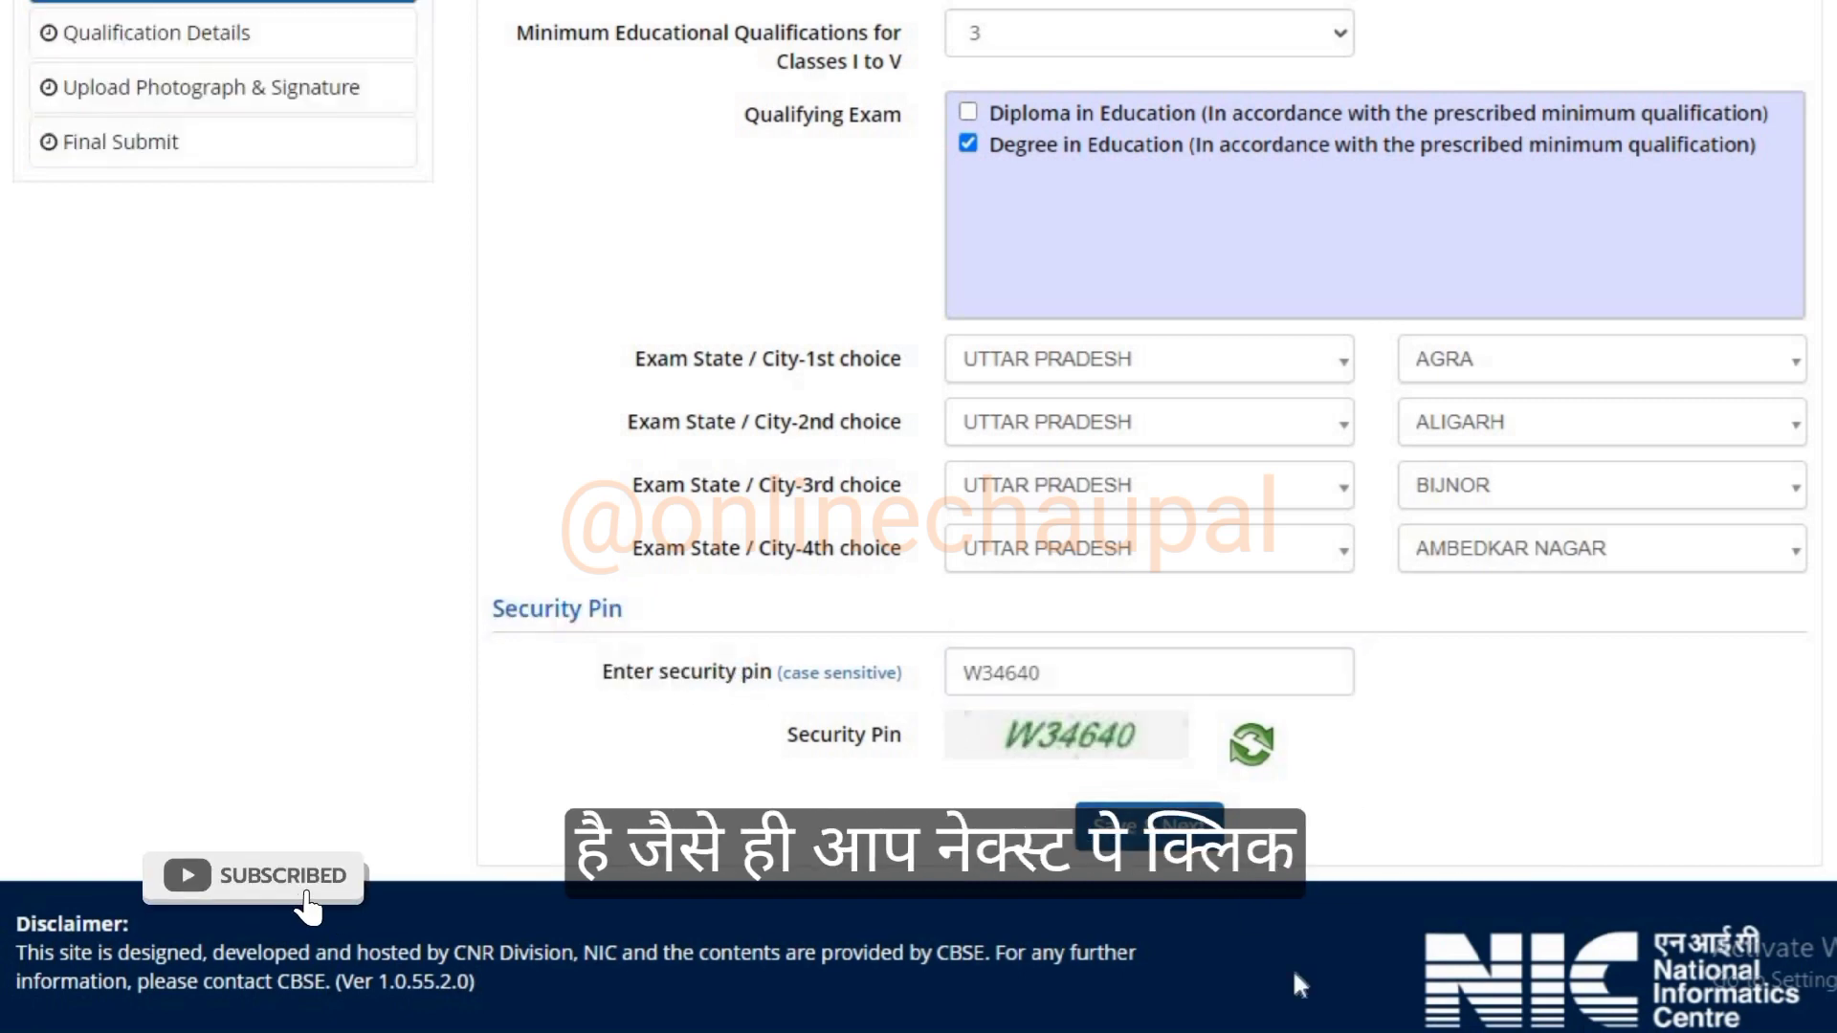
pyautogui.click(1152, 829)
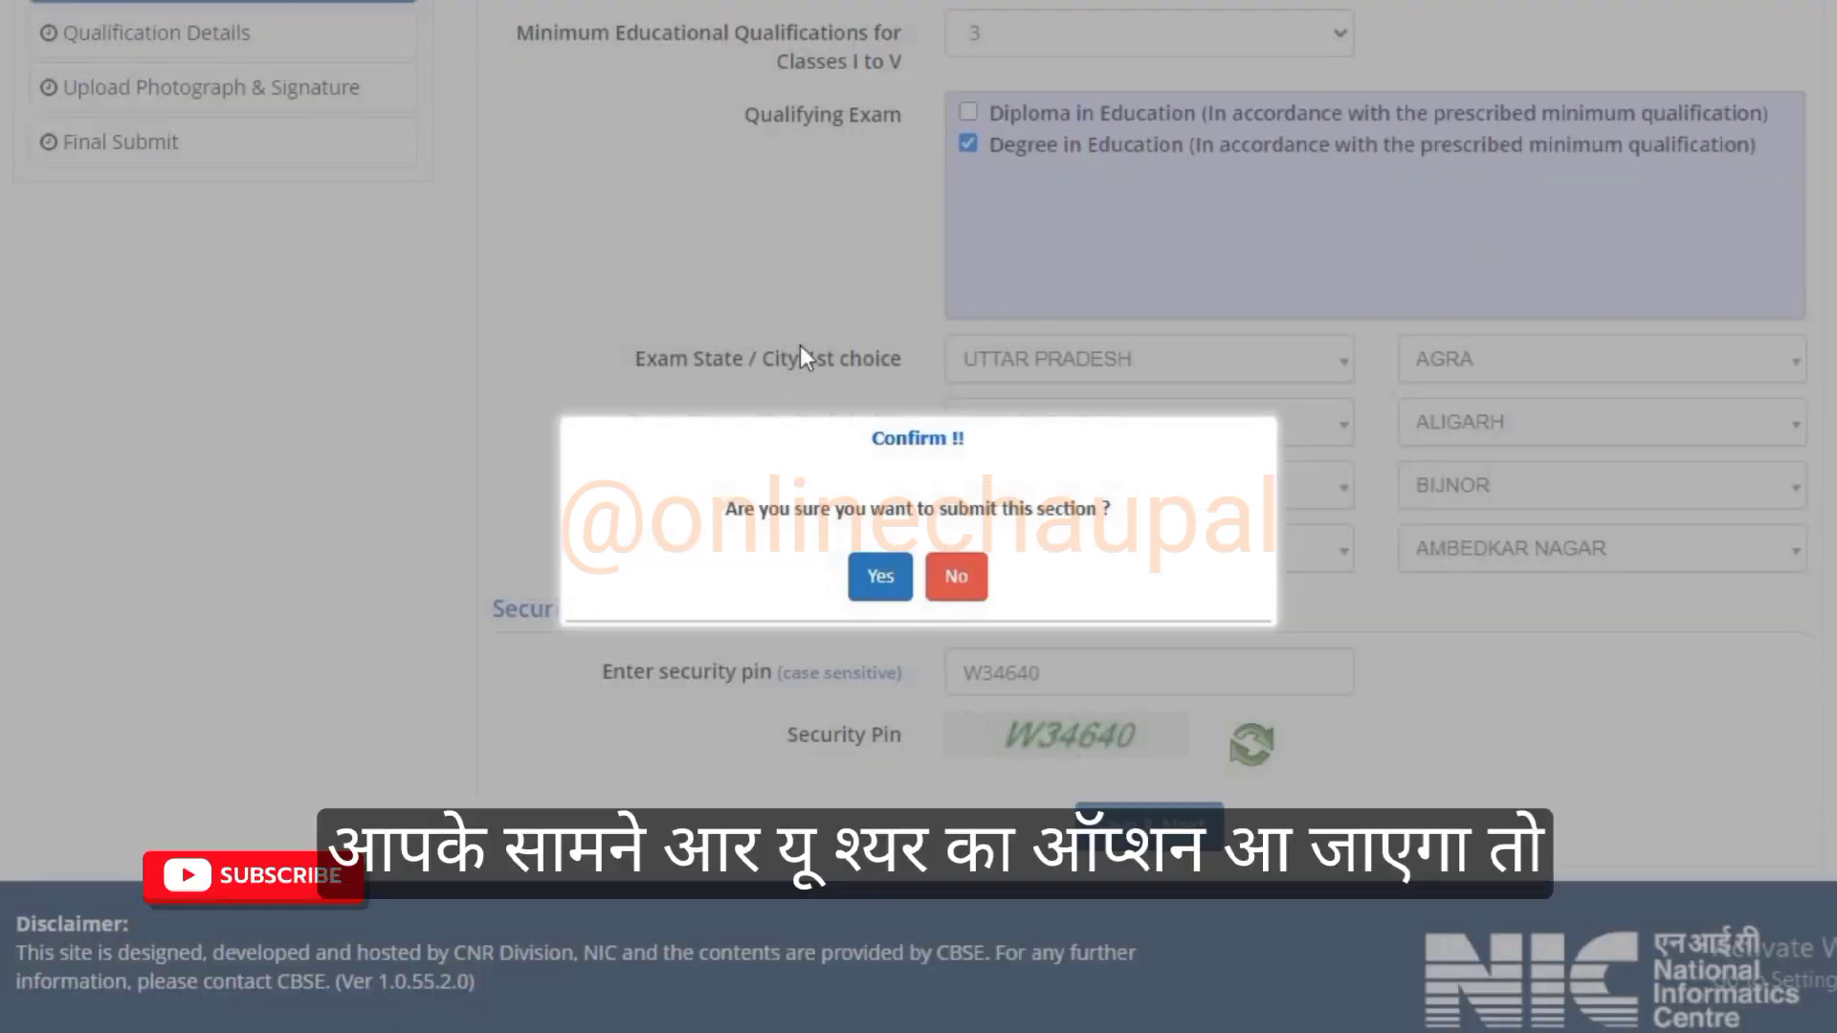
pyautogui.click(882, 585)
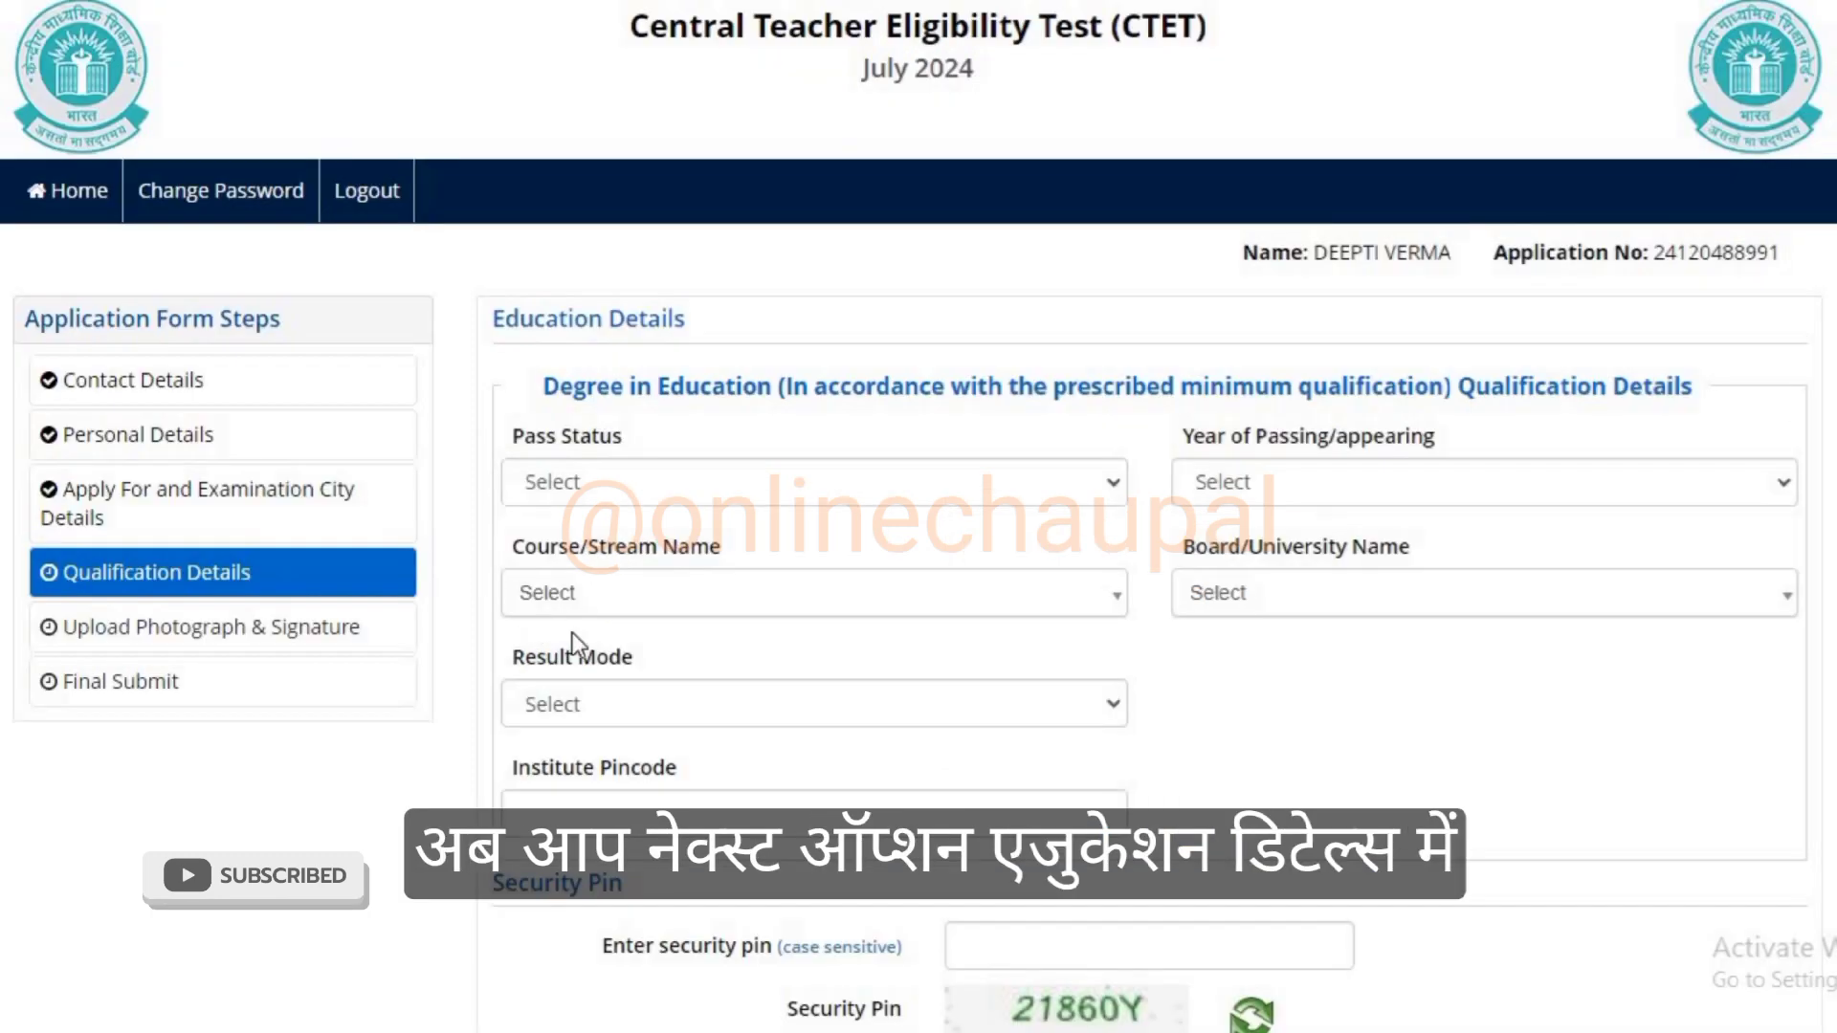
# Set the education degree's Pass Status to Passed and its Year of Passing/appearing to 2019.
pyautogui.moveTo(486, 318); pyautogui.dragTo(708, 323)
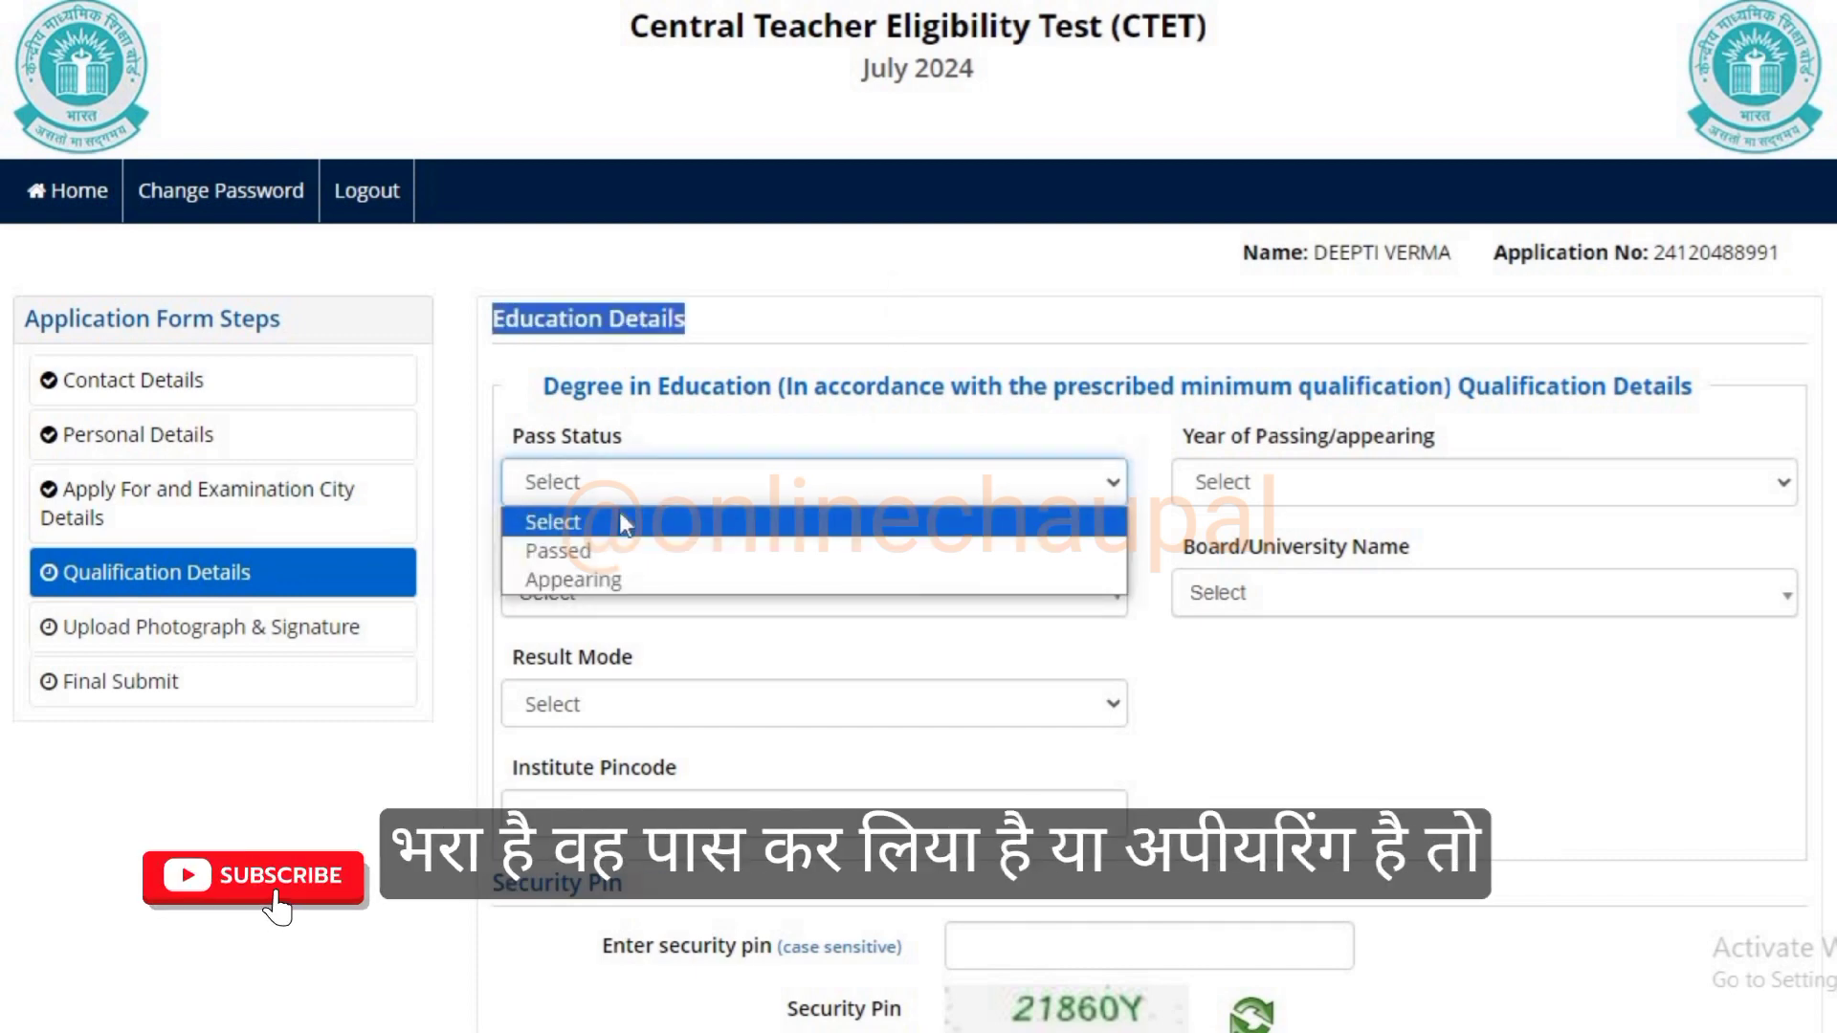
pyautogui.click(572, 552)
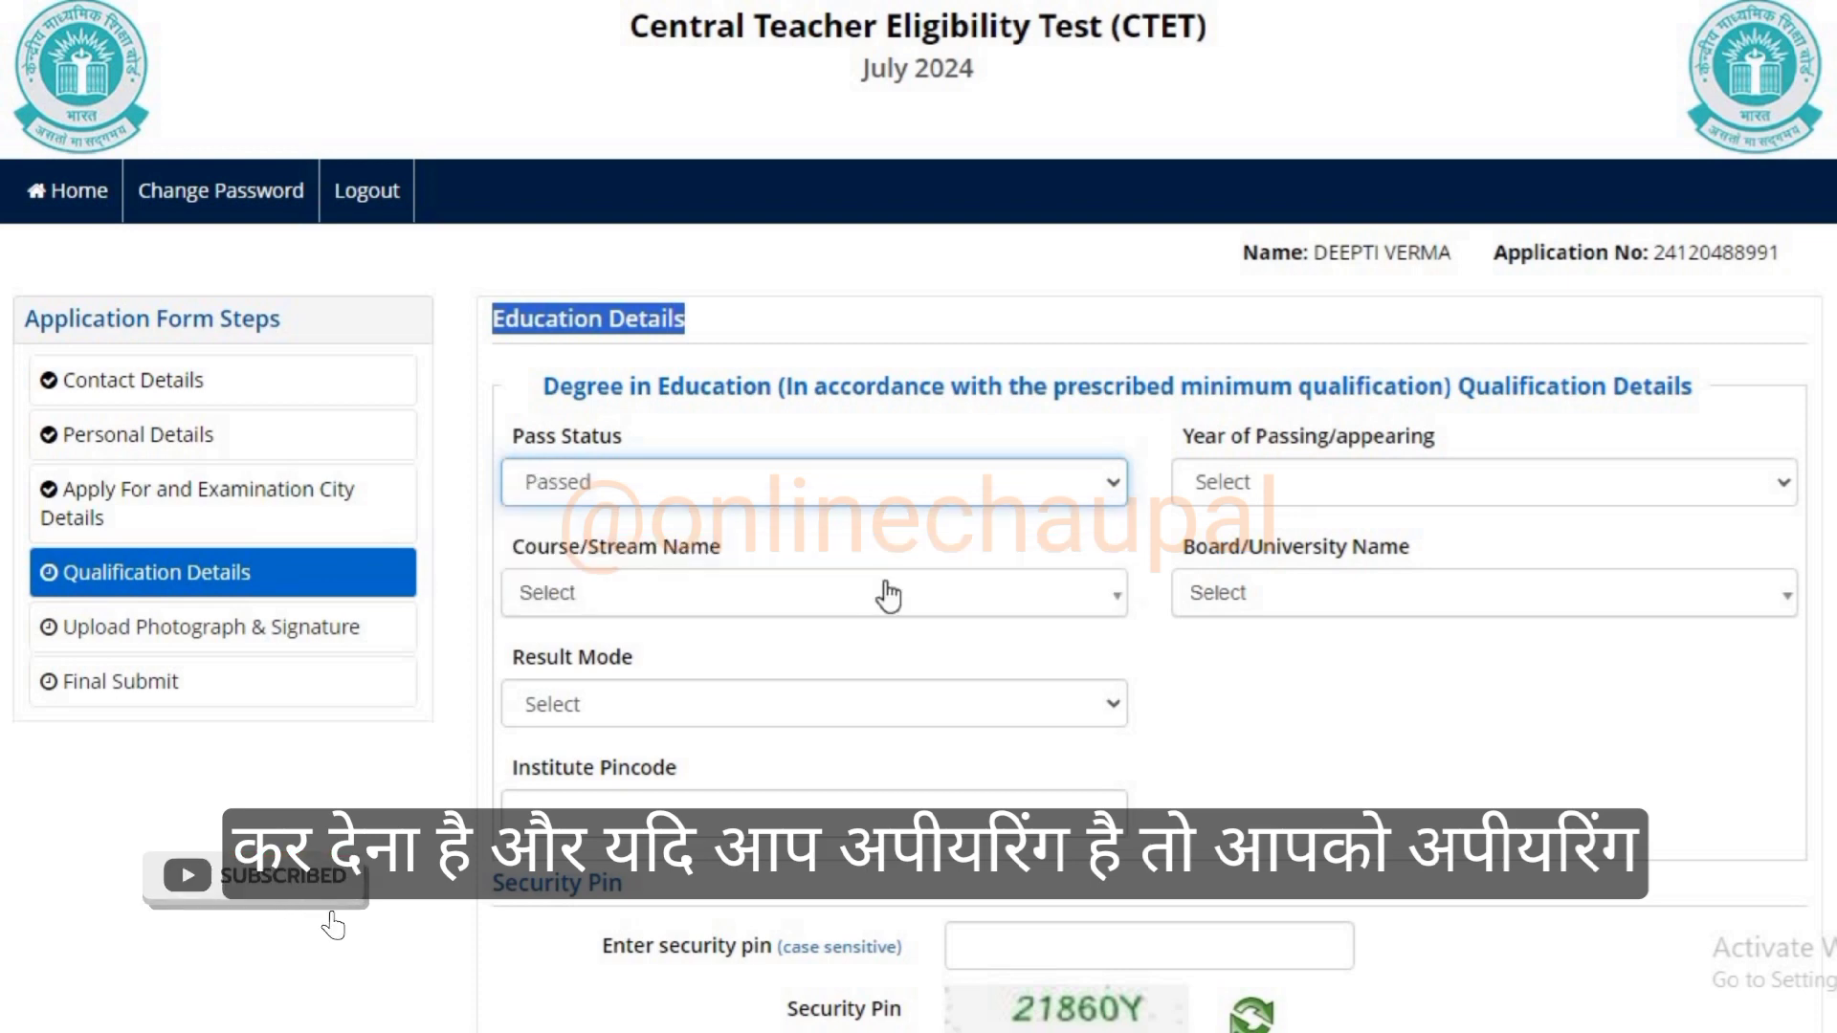
pyautogui.click(1295, 492)
pyautogui.click(1299, 495)
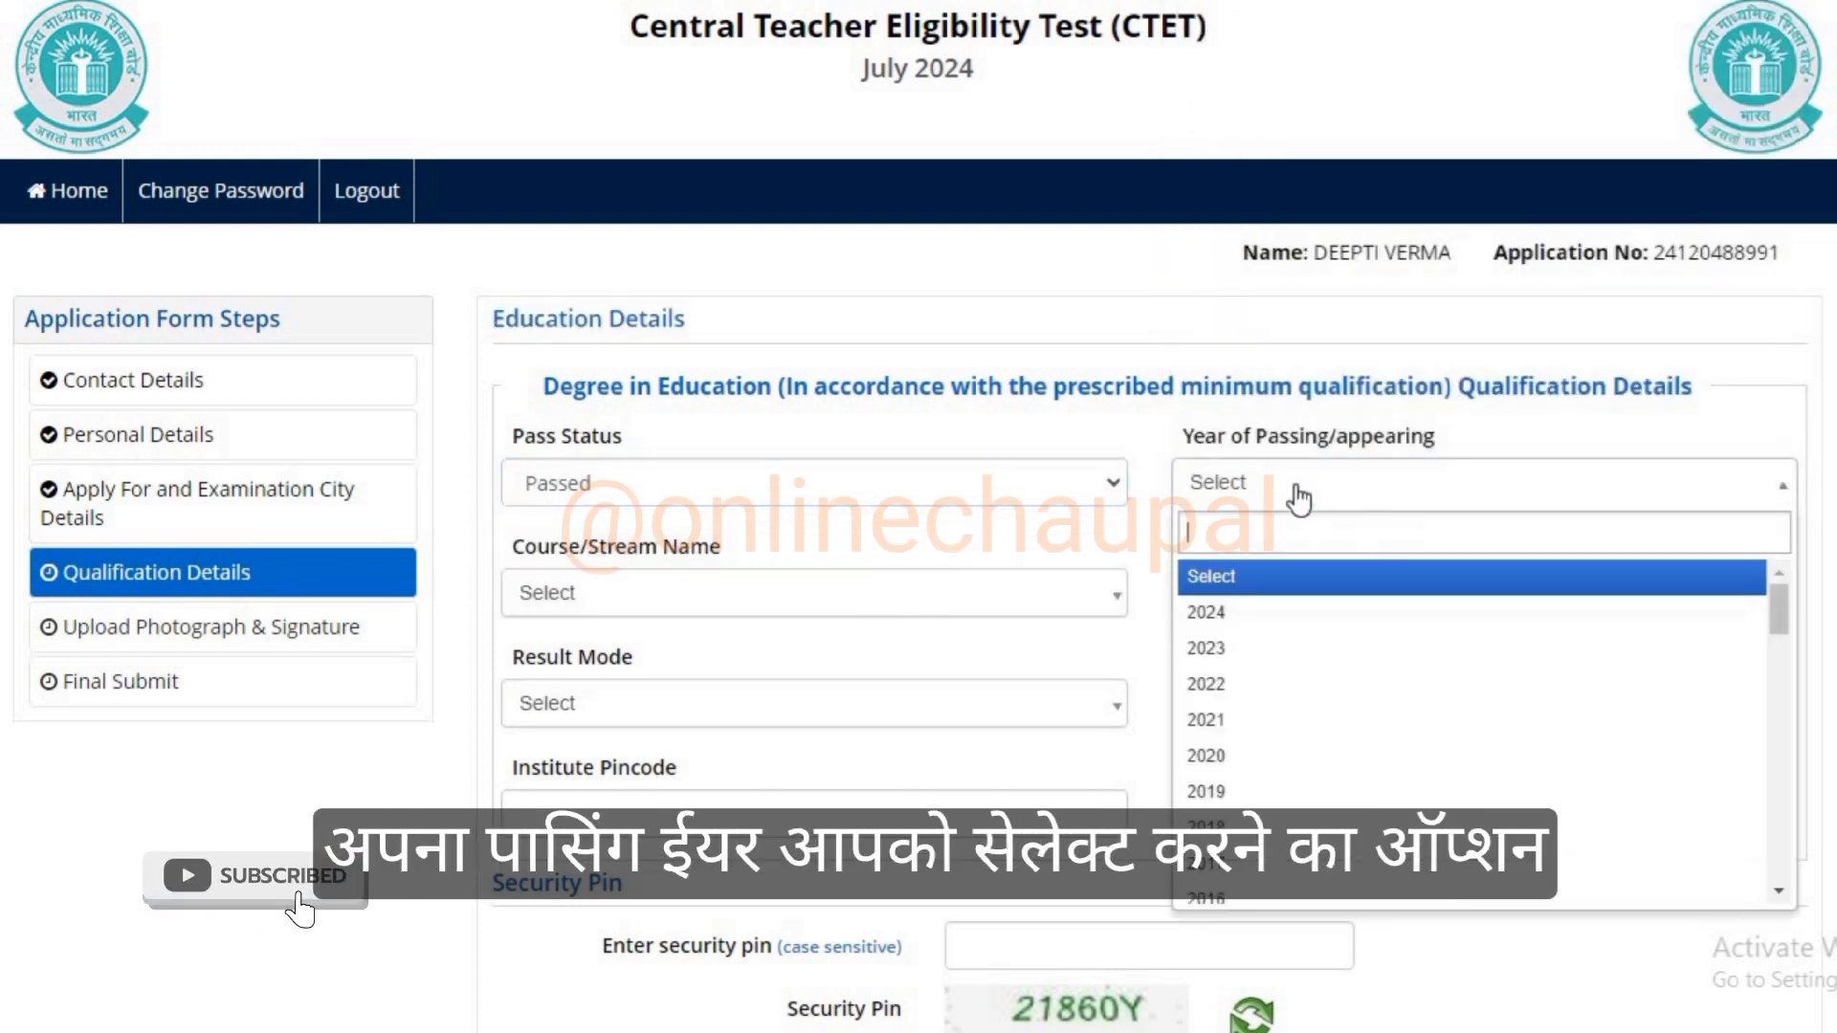
pyautogui.click(1239, 794)
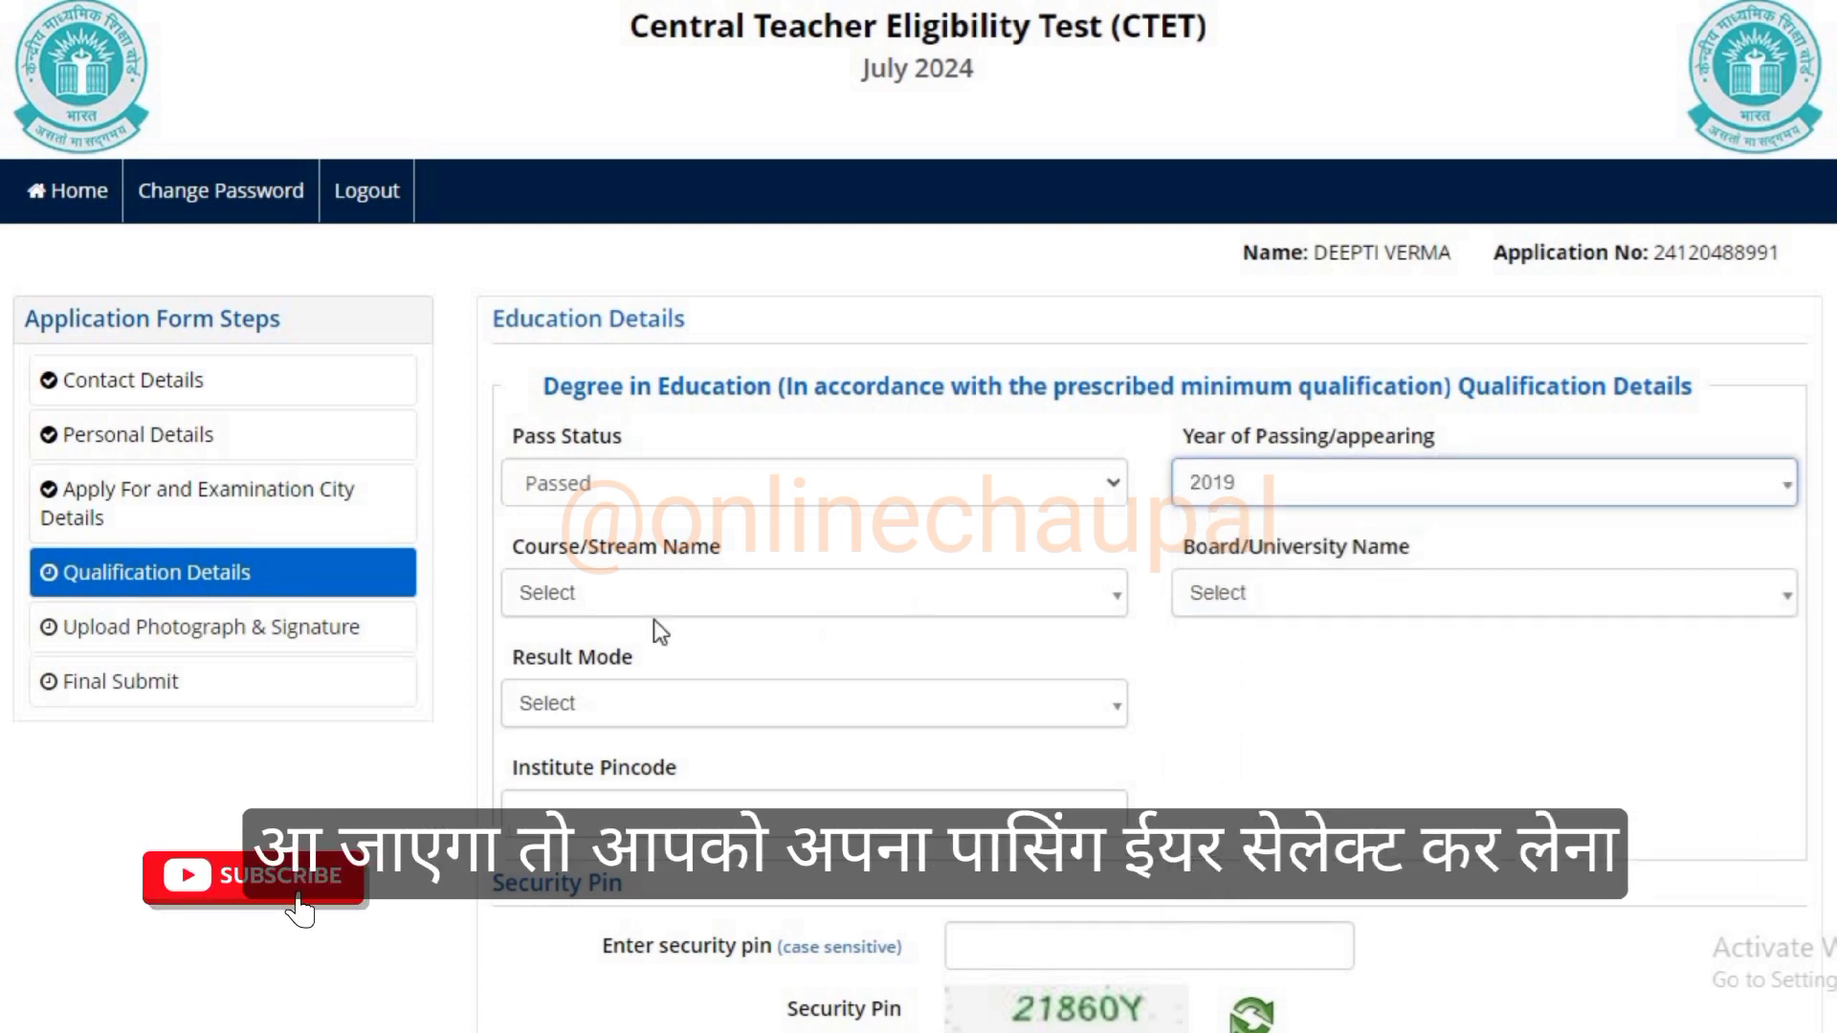
# Set Course/Stream Name to Education/Elementry Education etc and choose A.P. College of Education Siddipet, Medak, Andhra Pradesh as the Board/University.
pyautogui.click(632, 597)
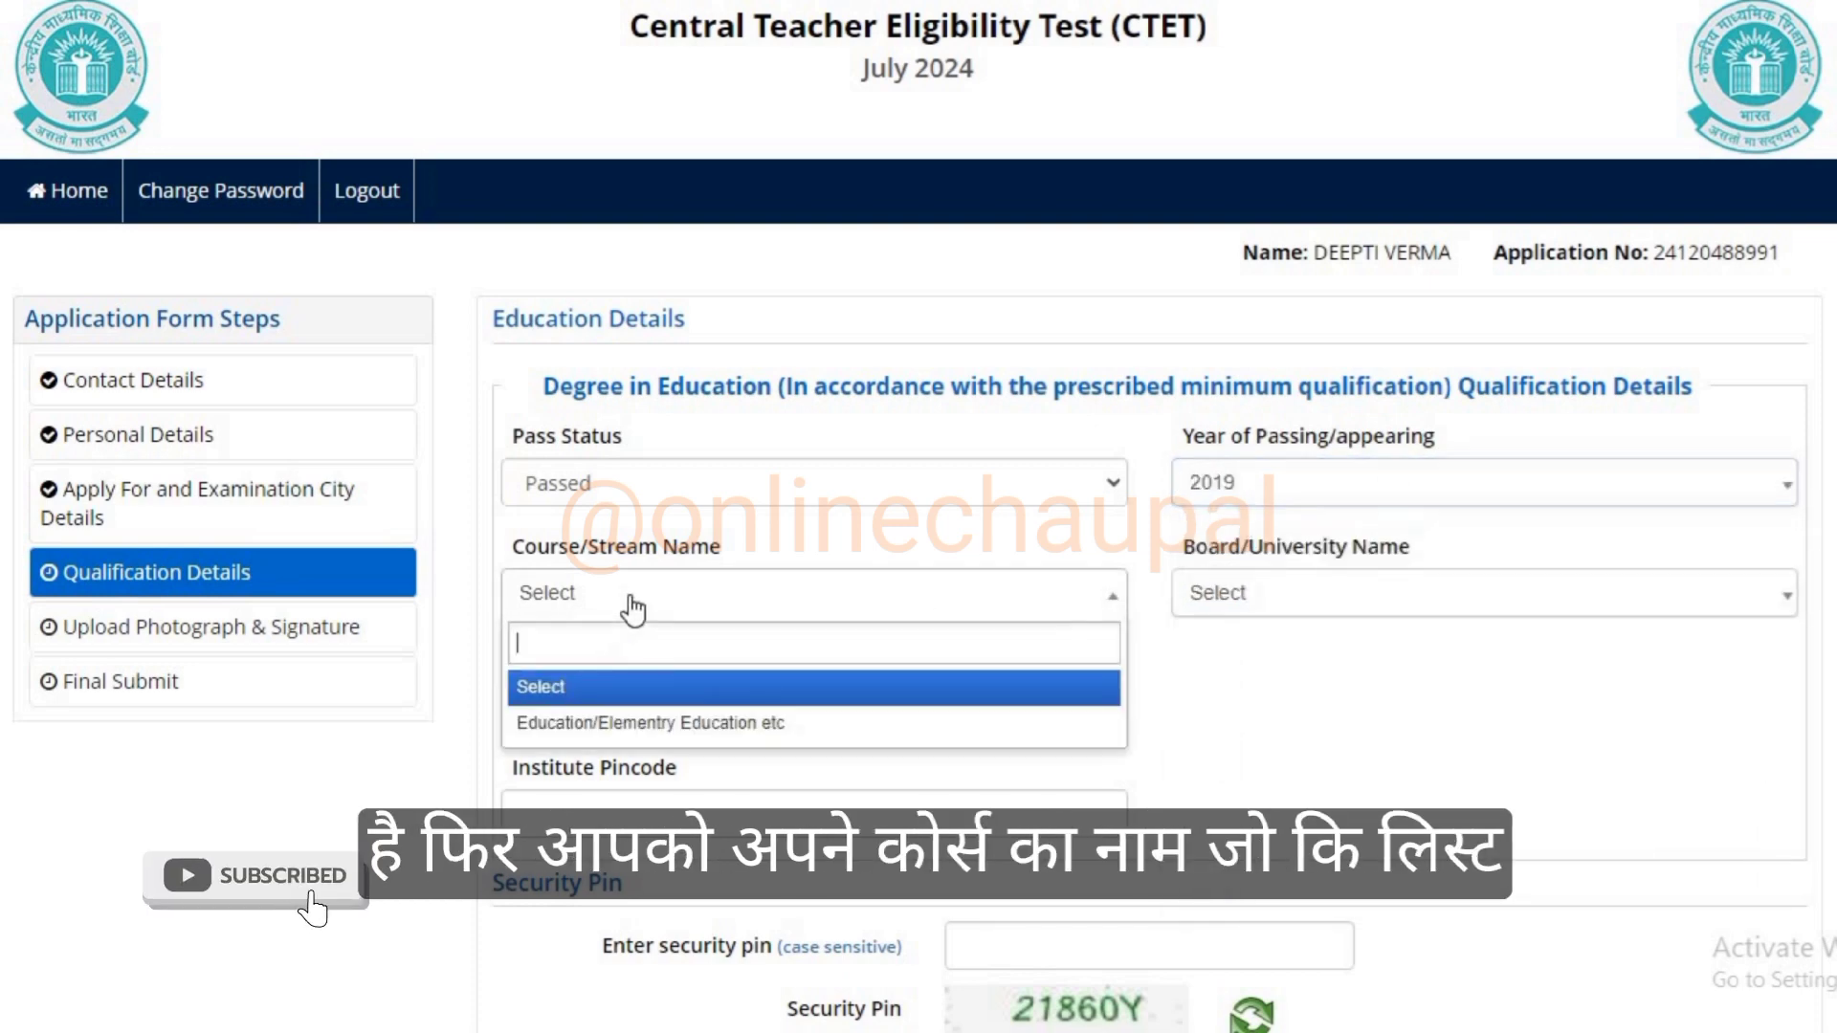
pyautogui.click(621, 725)
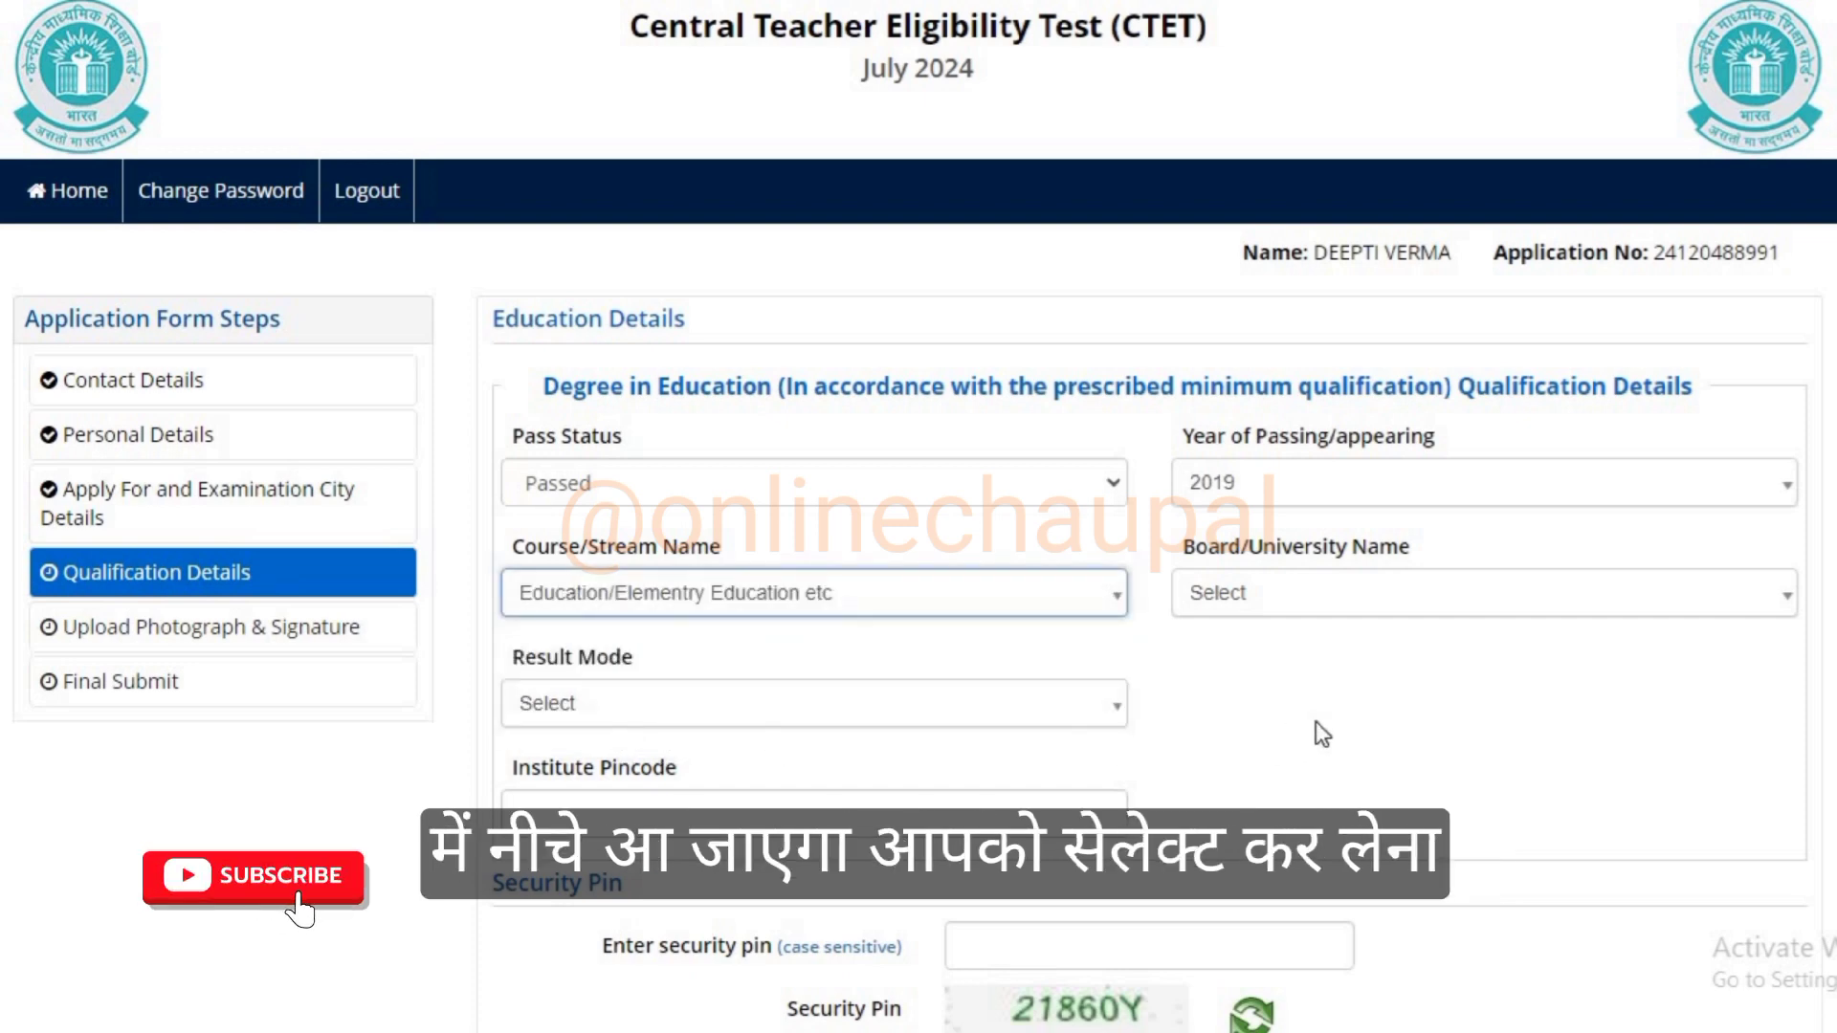
pyautogui.click(1280, 609)
pyautogui.click(1276, 600)
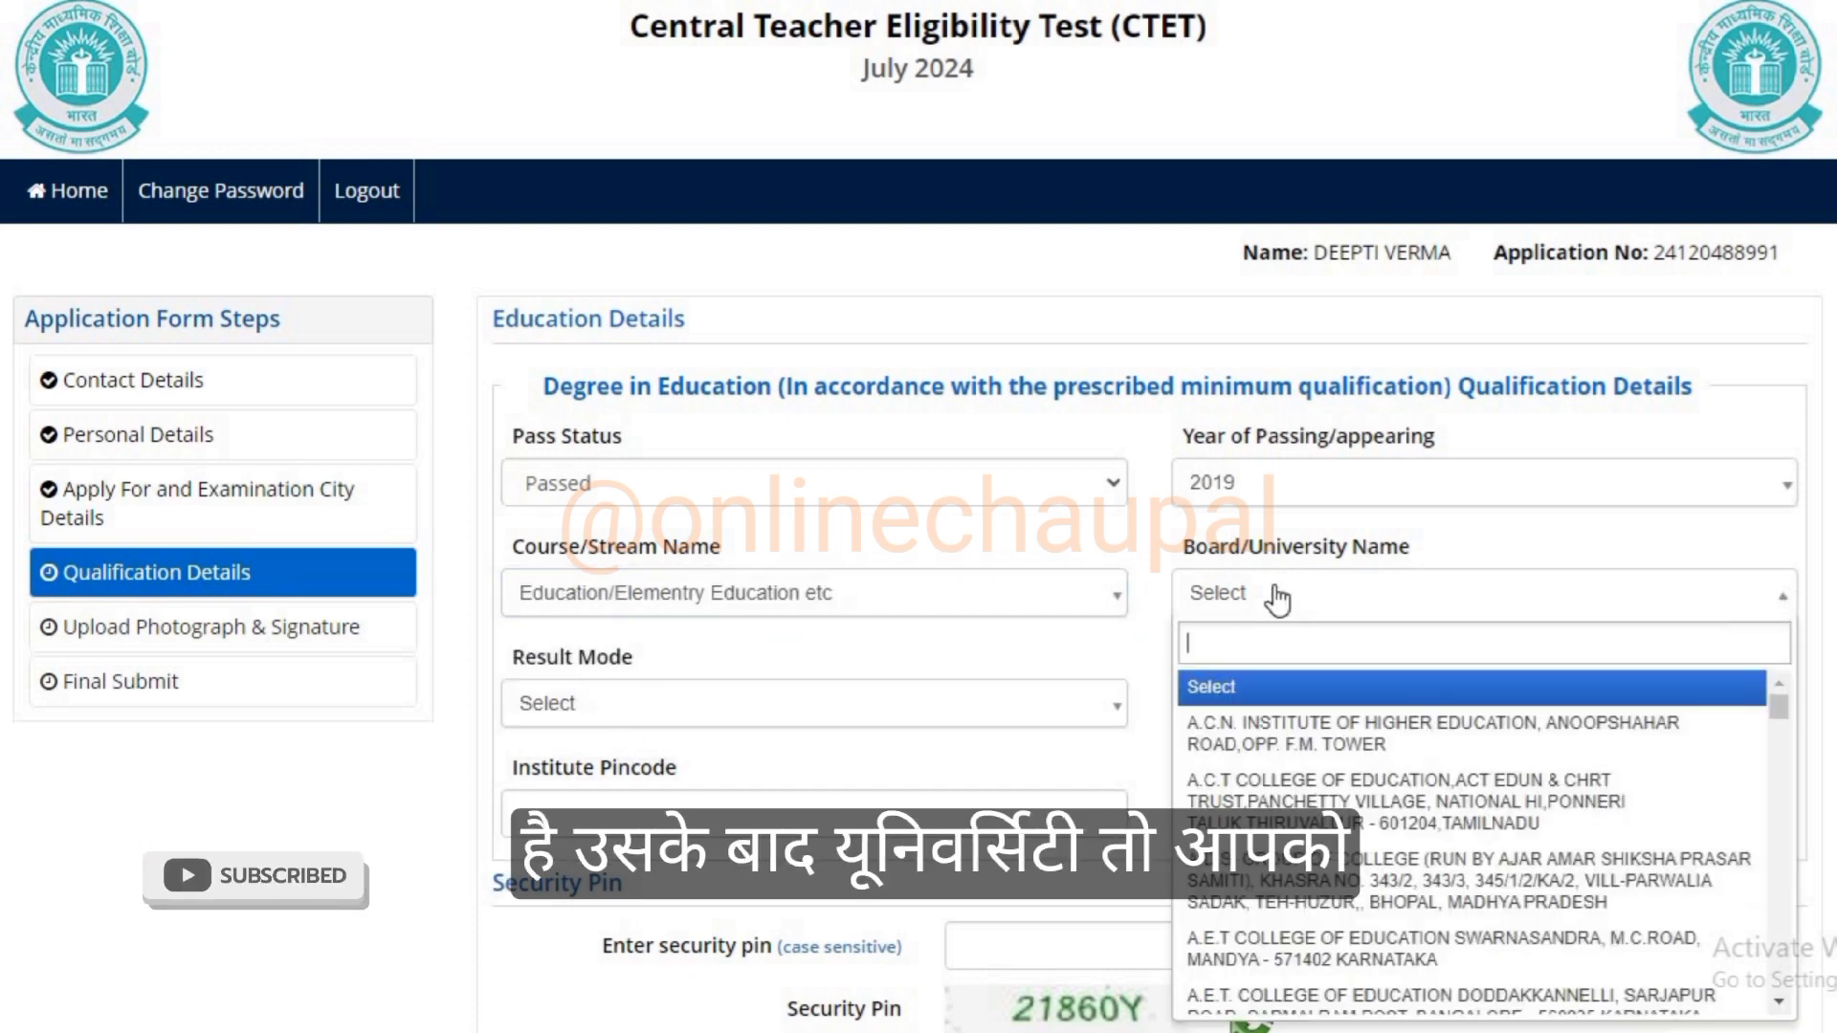
pyautogui.click(1273, 599)
pyautogui.click(1271, 600)
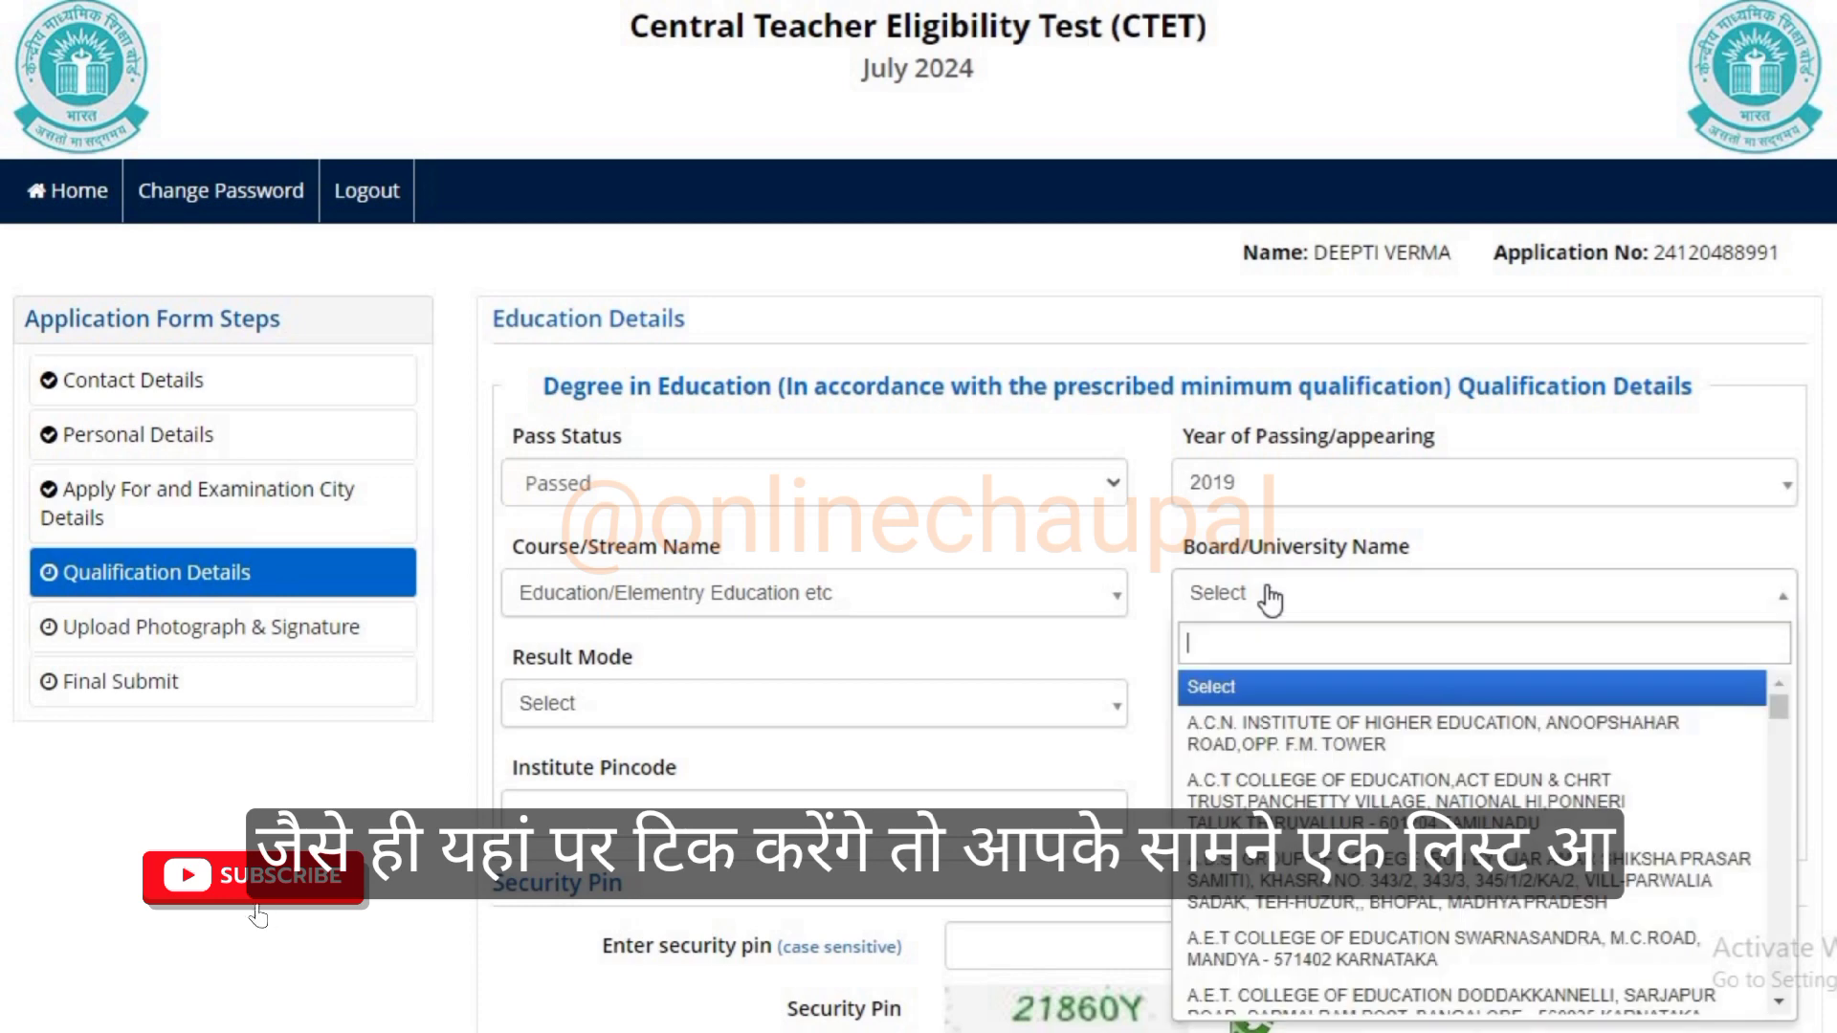
pyautogui.scroll(-5, 1324, 897)
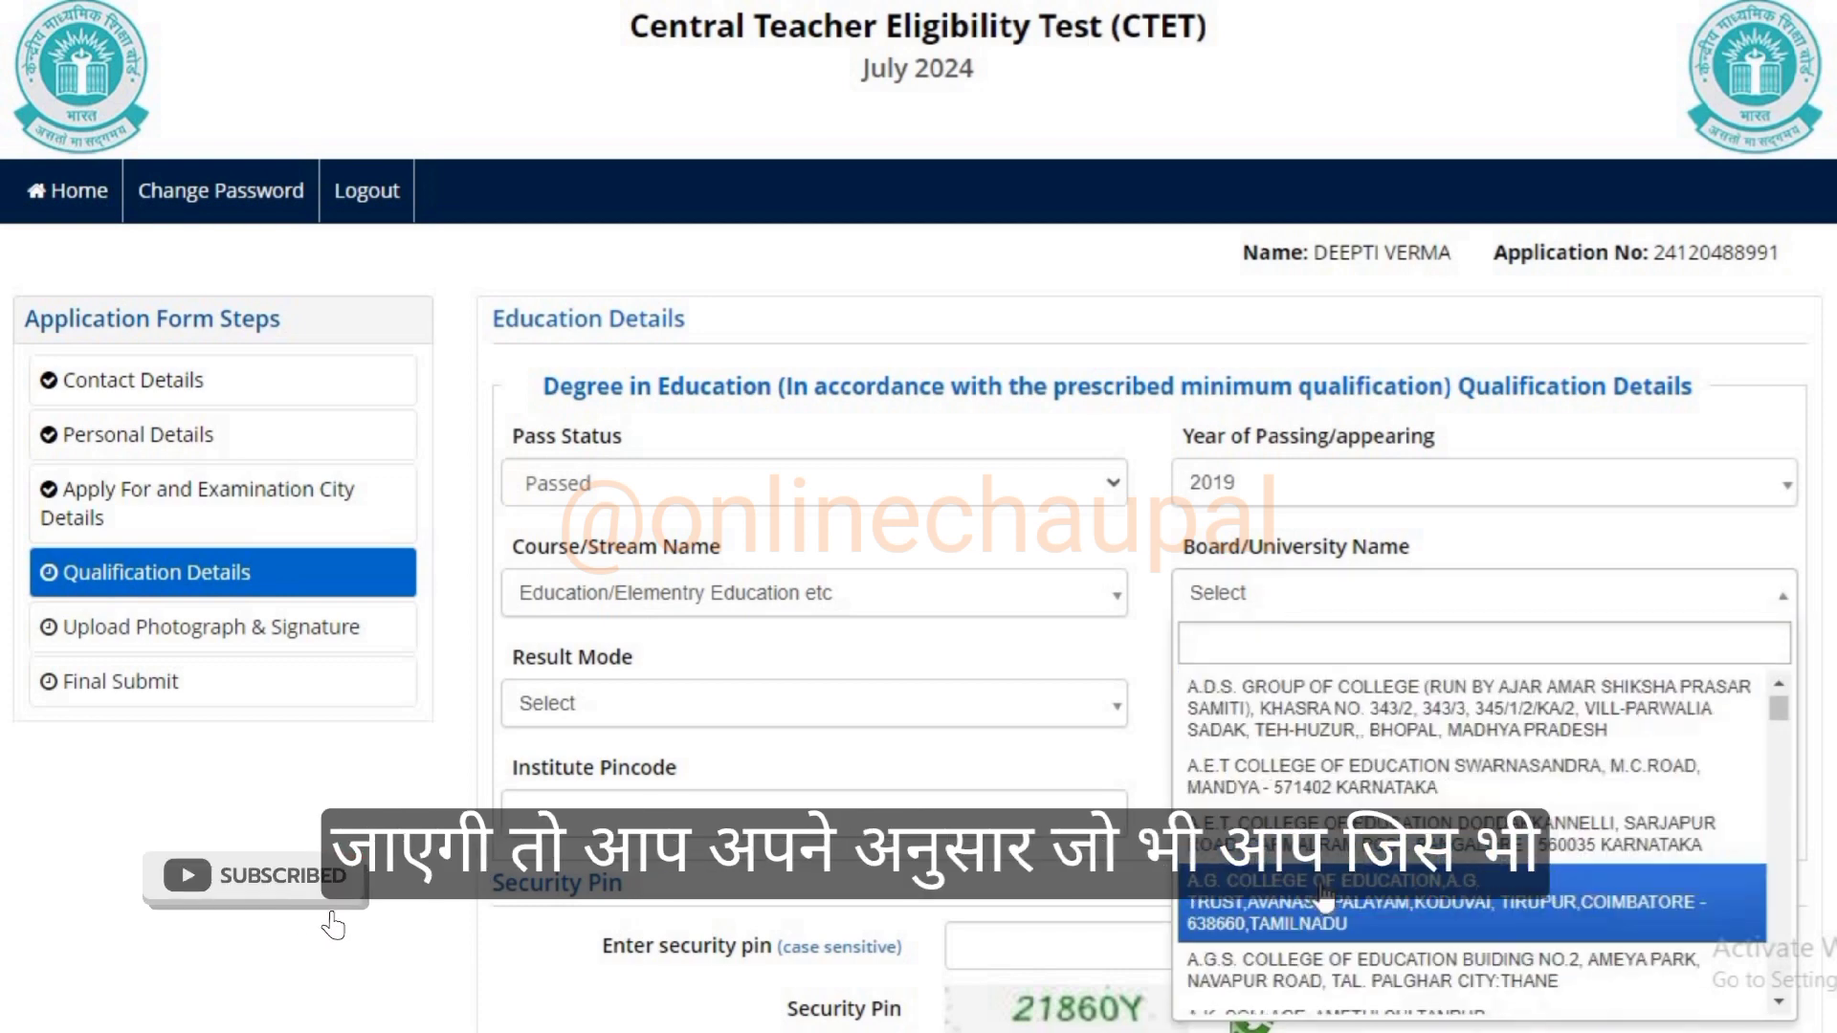
pyautogui.scroll(-5, 1324, 918)
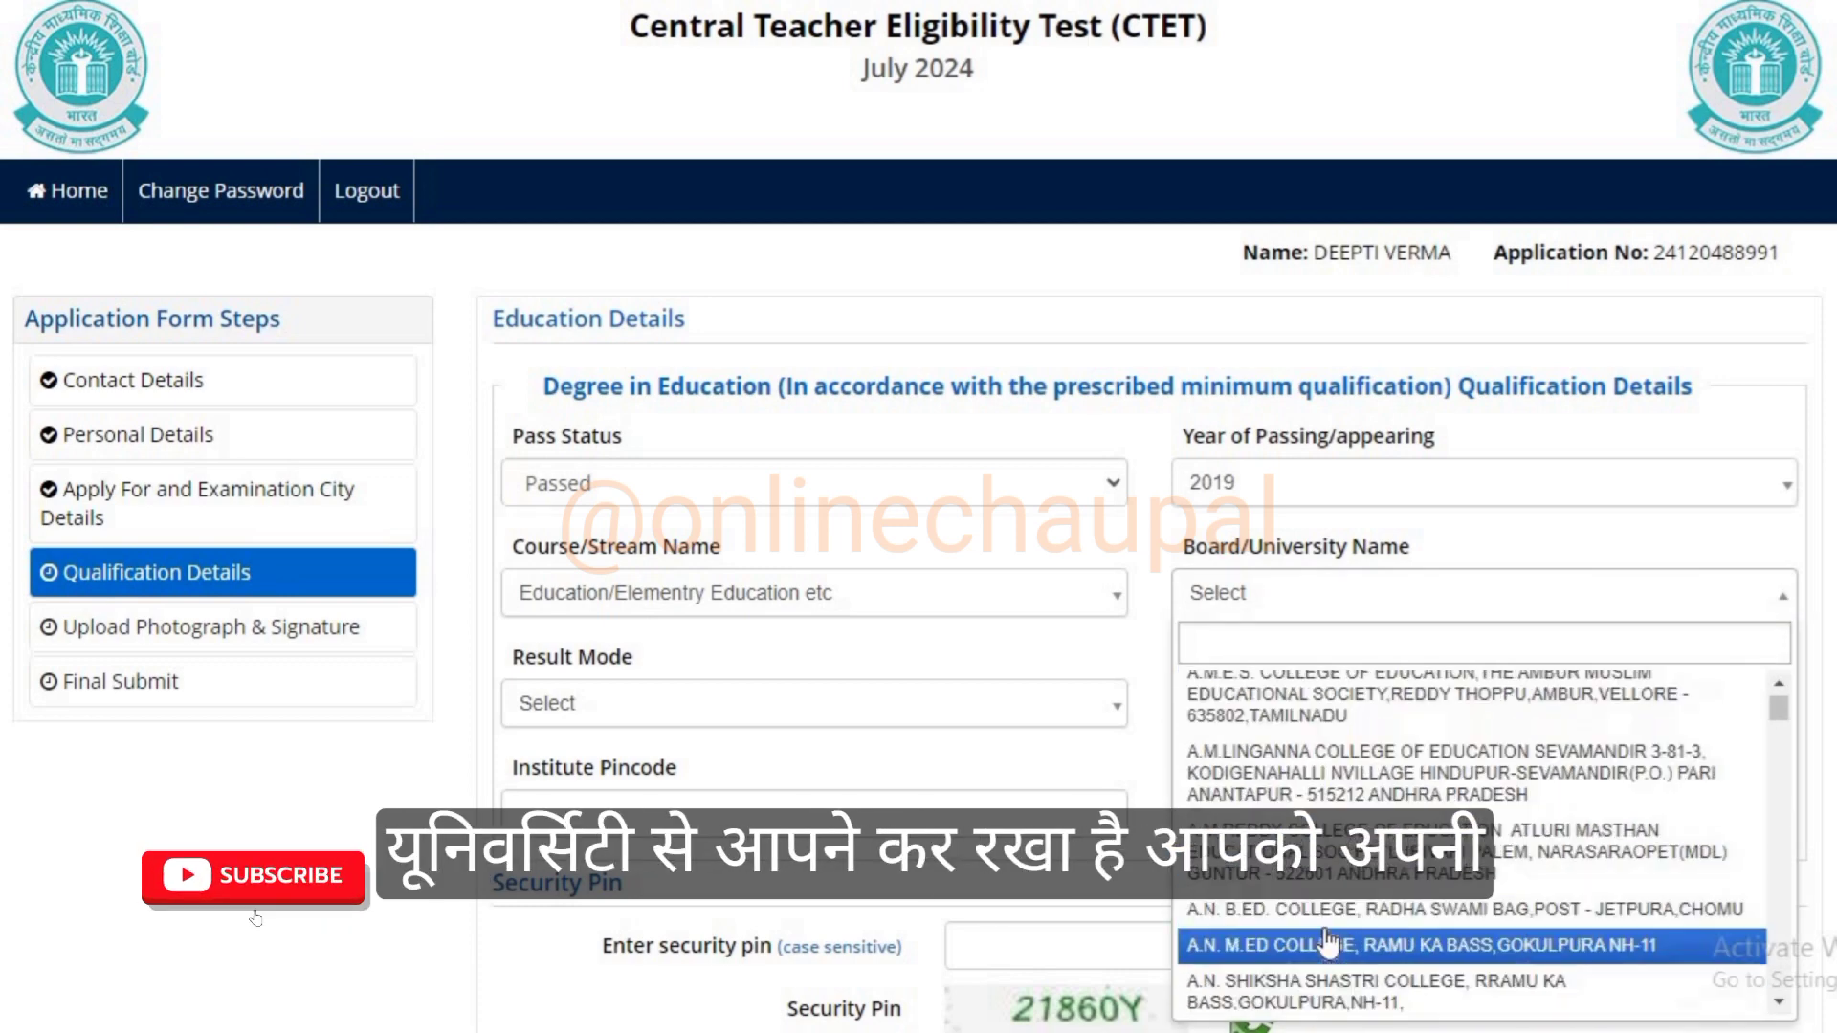
pyautogui.click(1307, 976)
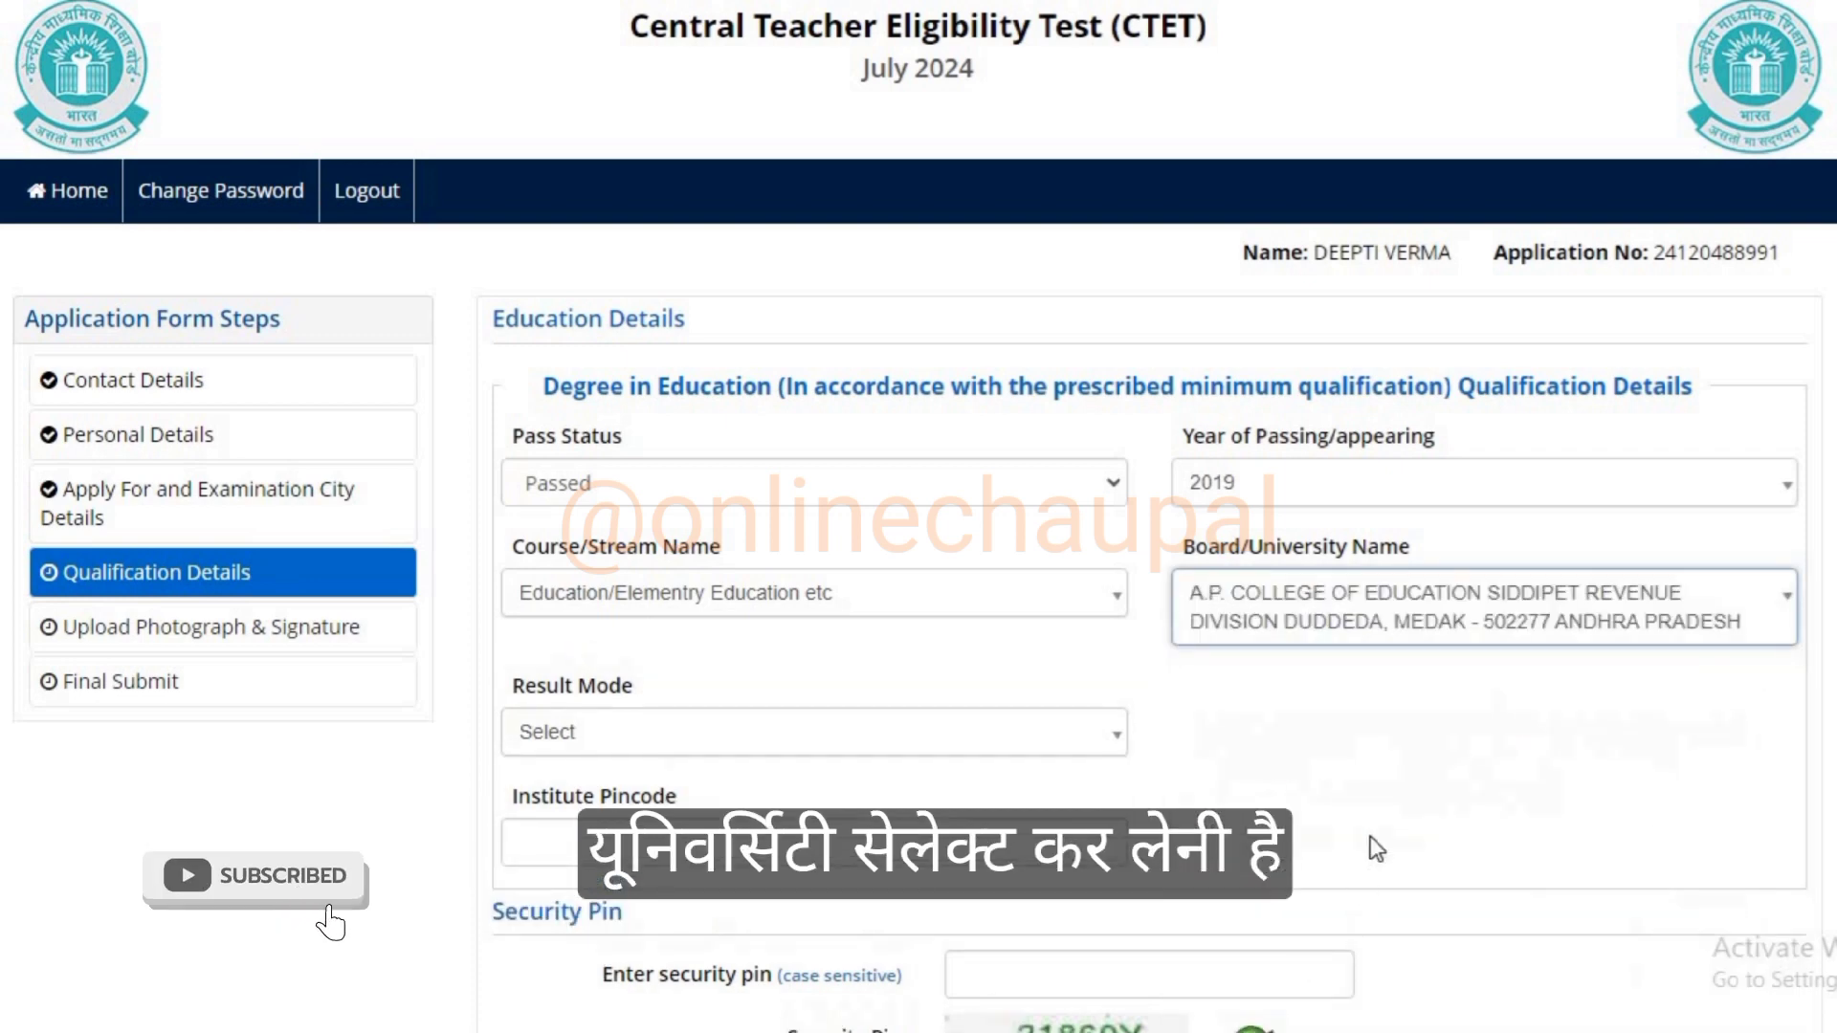
pyautogui.click(1382, 778)
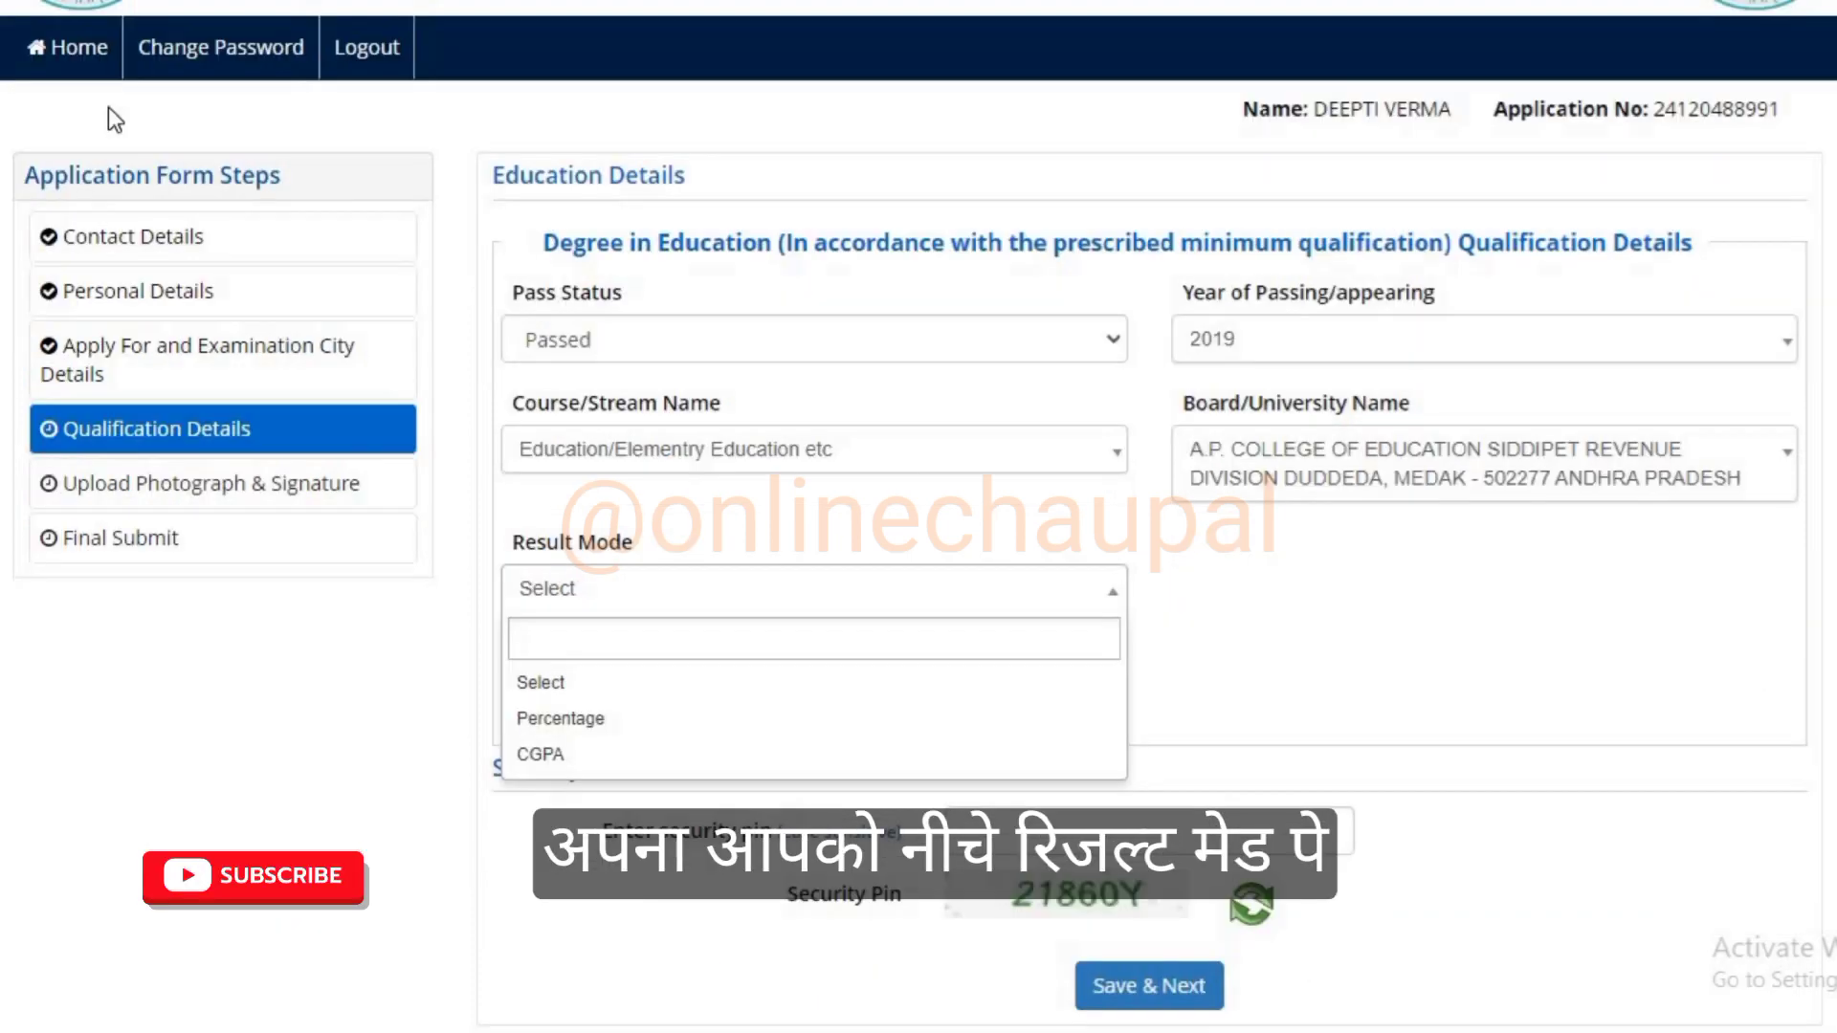
# Set the Result Mode of the education degree to Percentage.
pyautogui.click(111, 108)
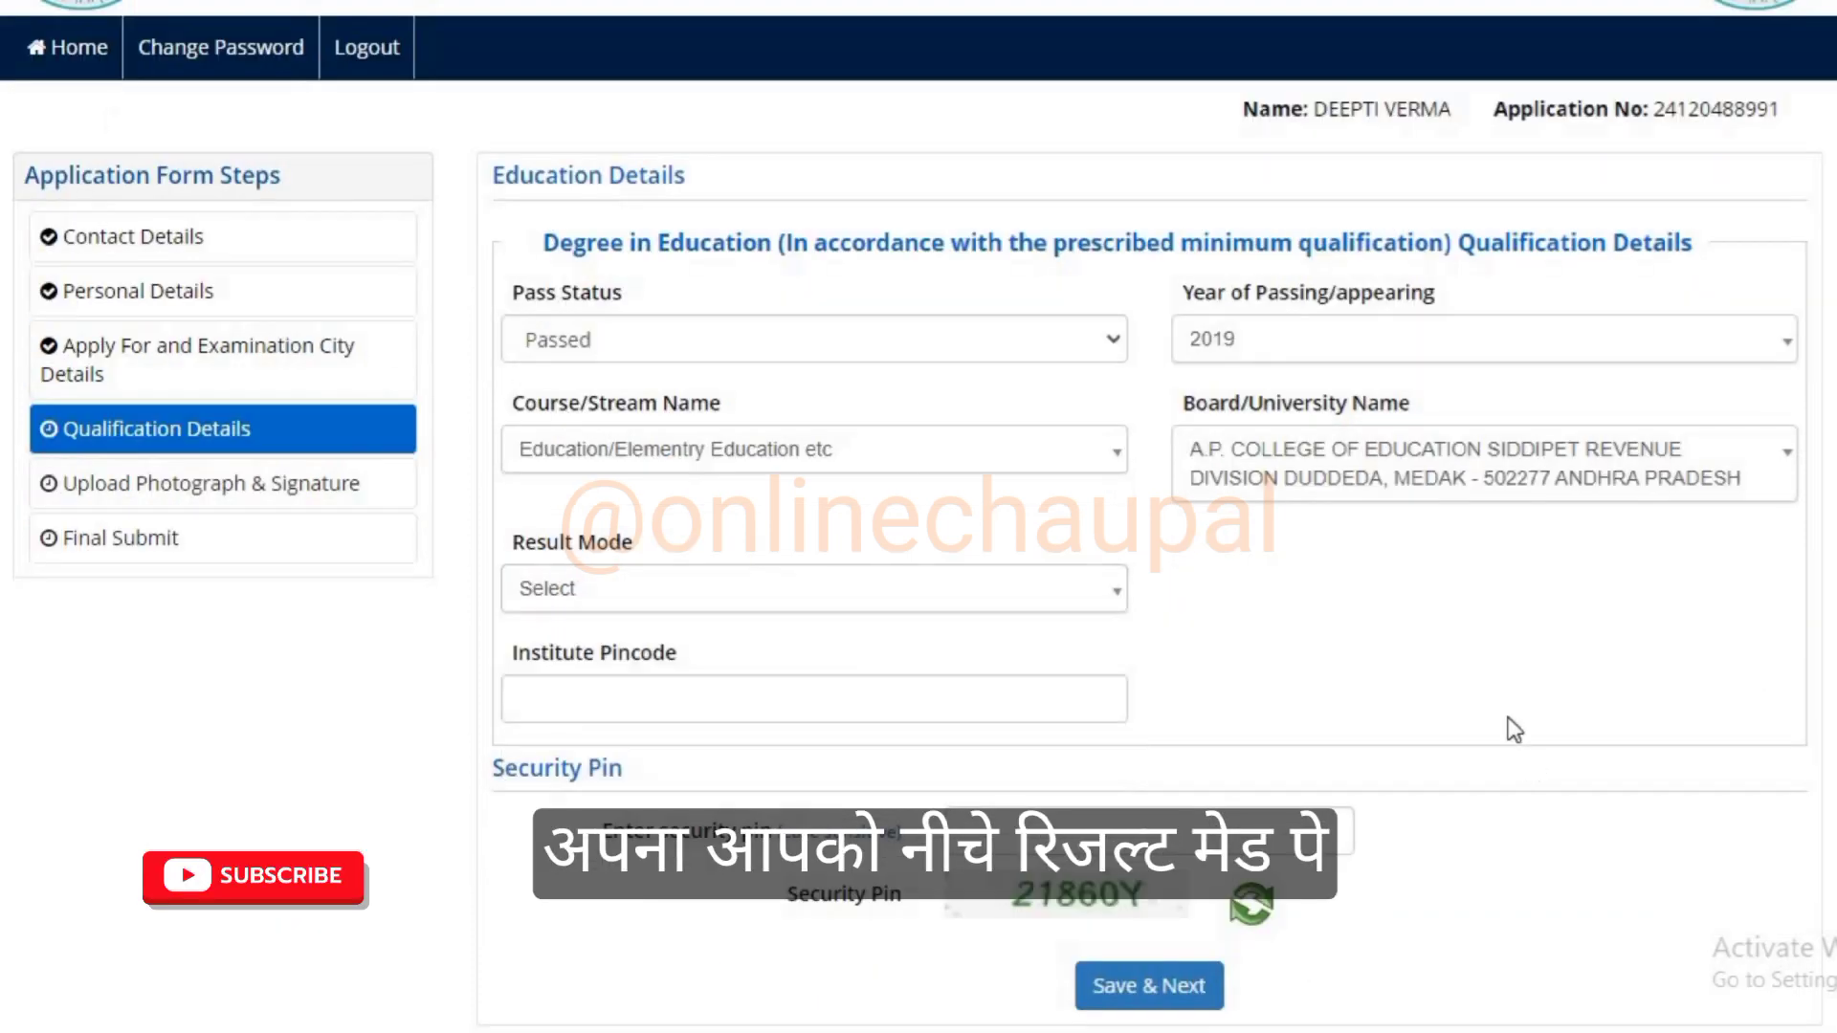
pyautogui.click(521, 498)
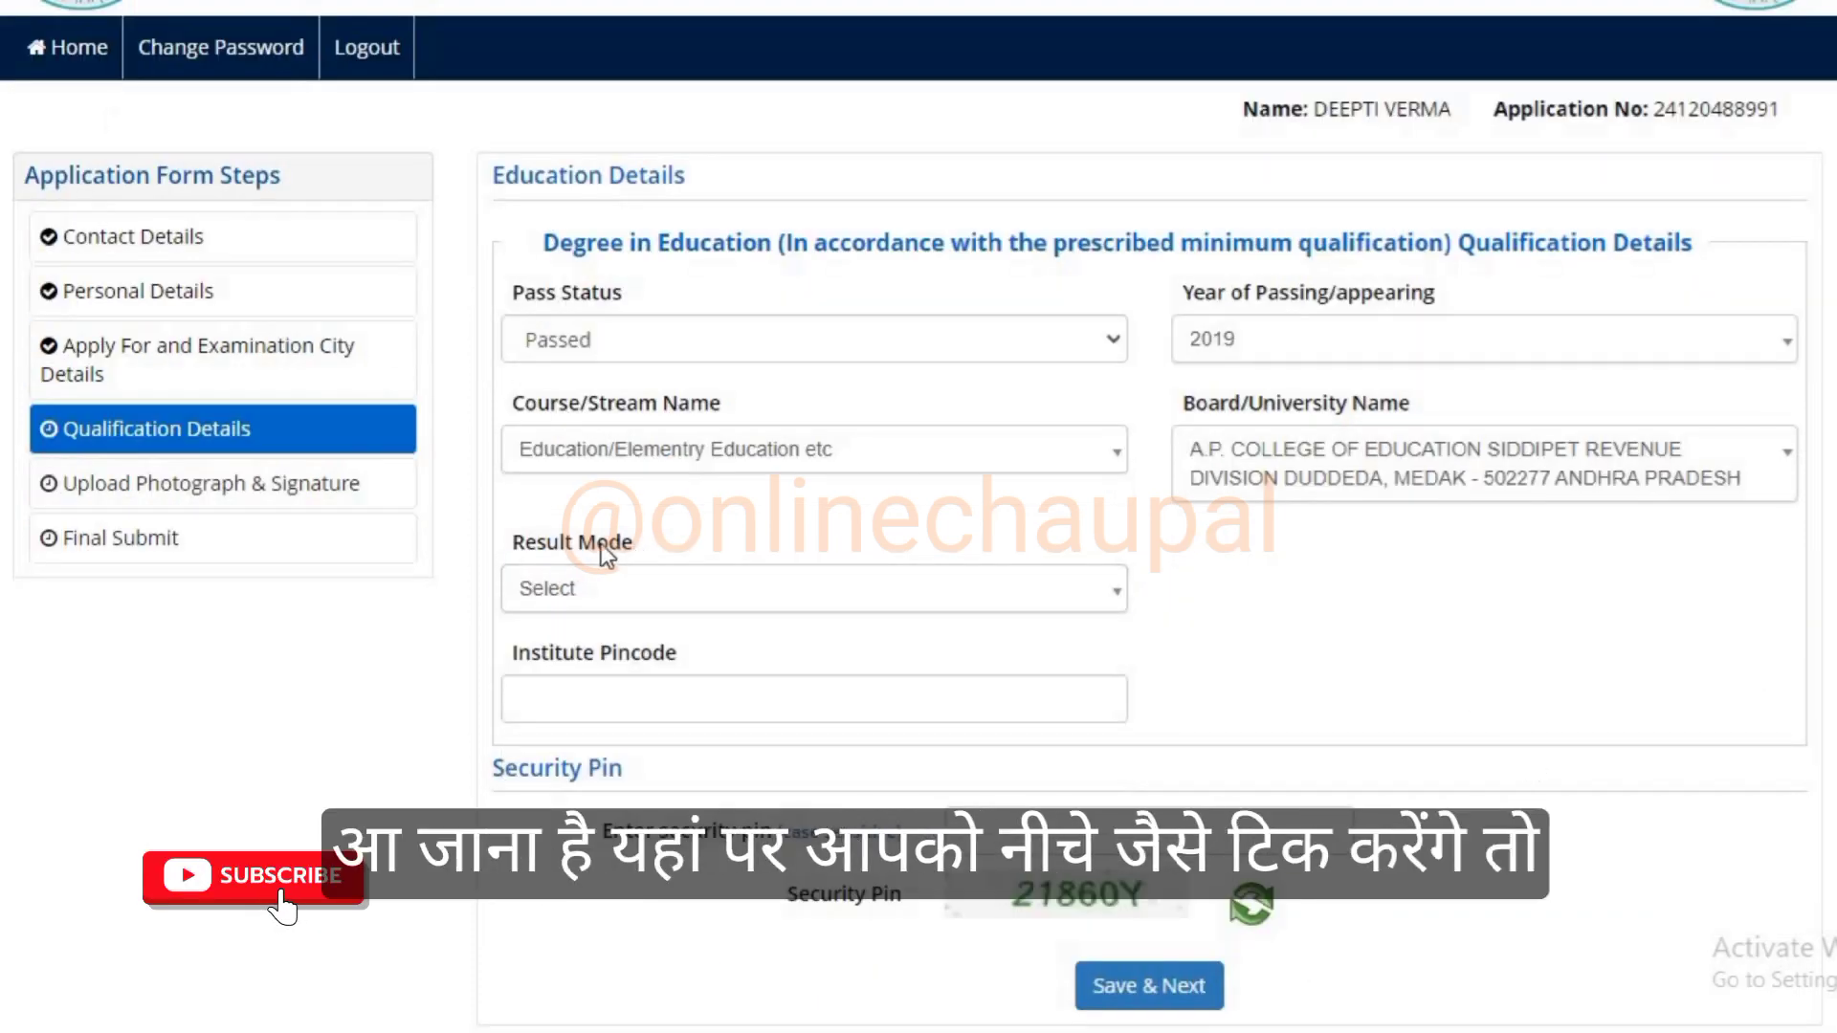
pyautogui.click(603, 598)
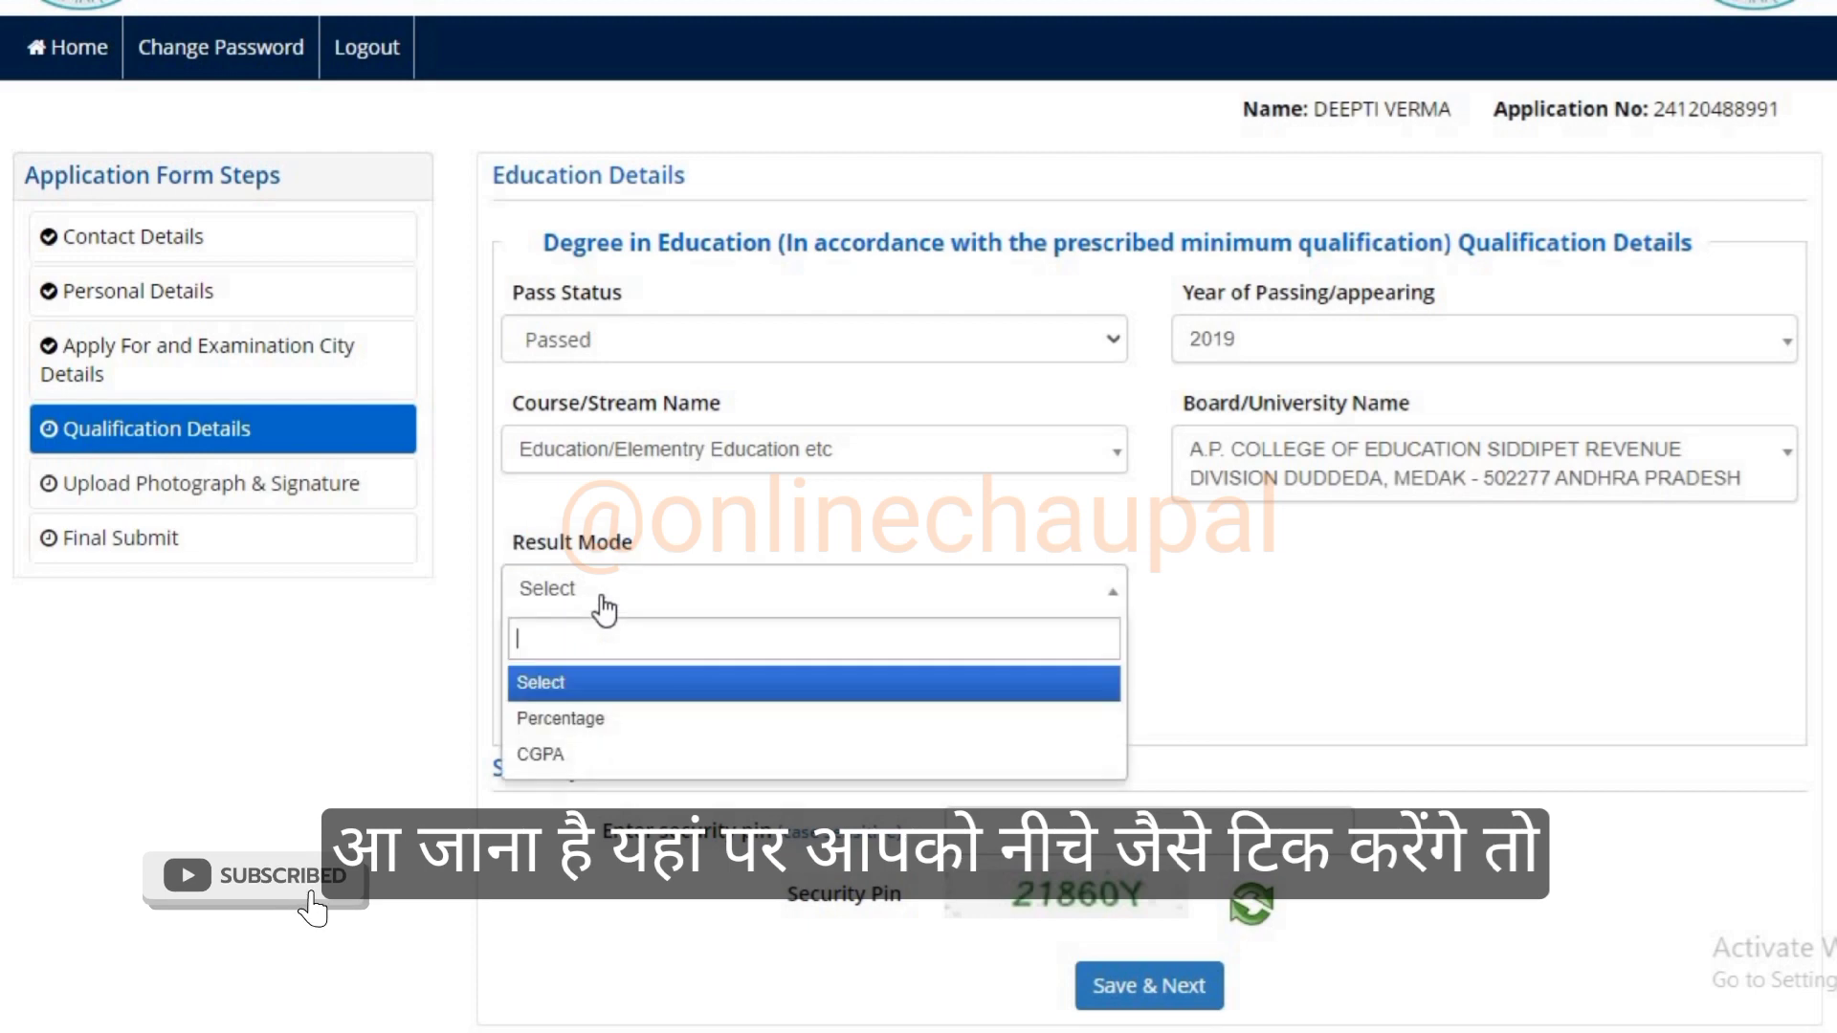
pyautogui.click(562, 727)
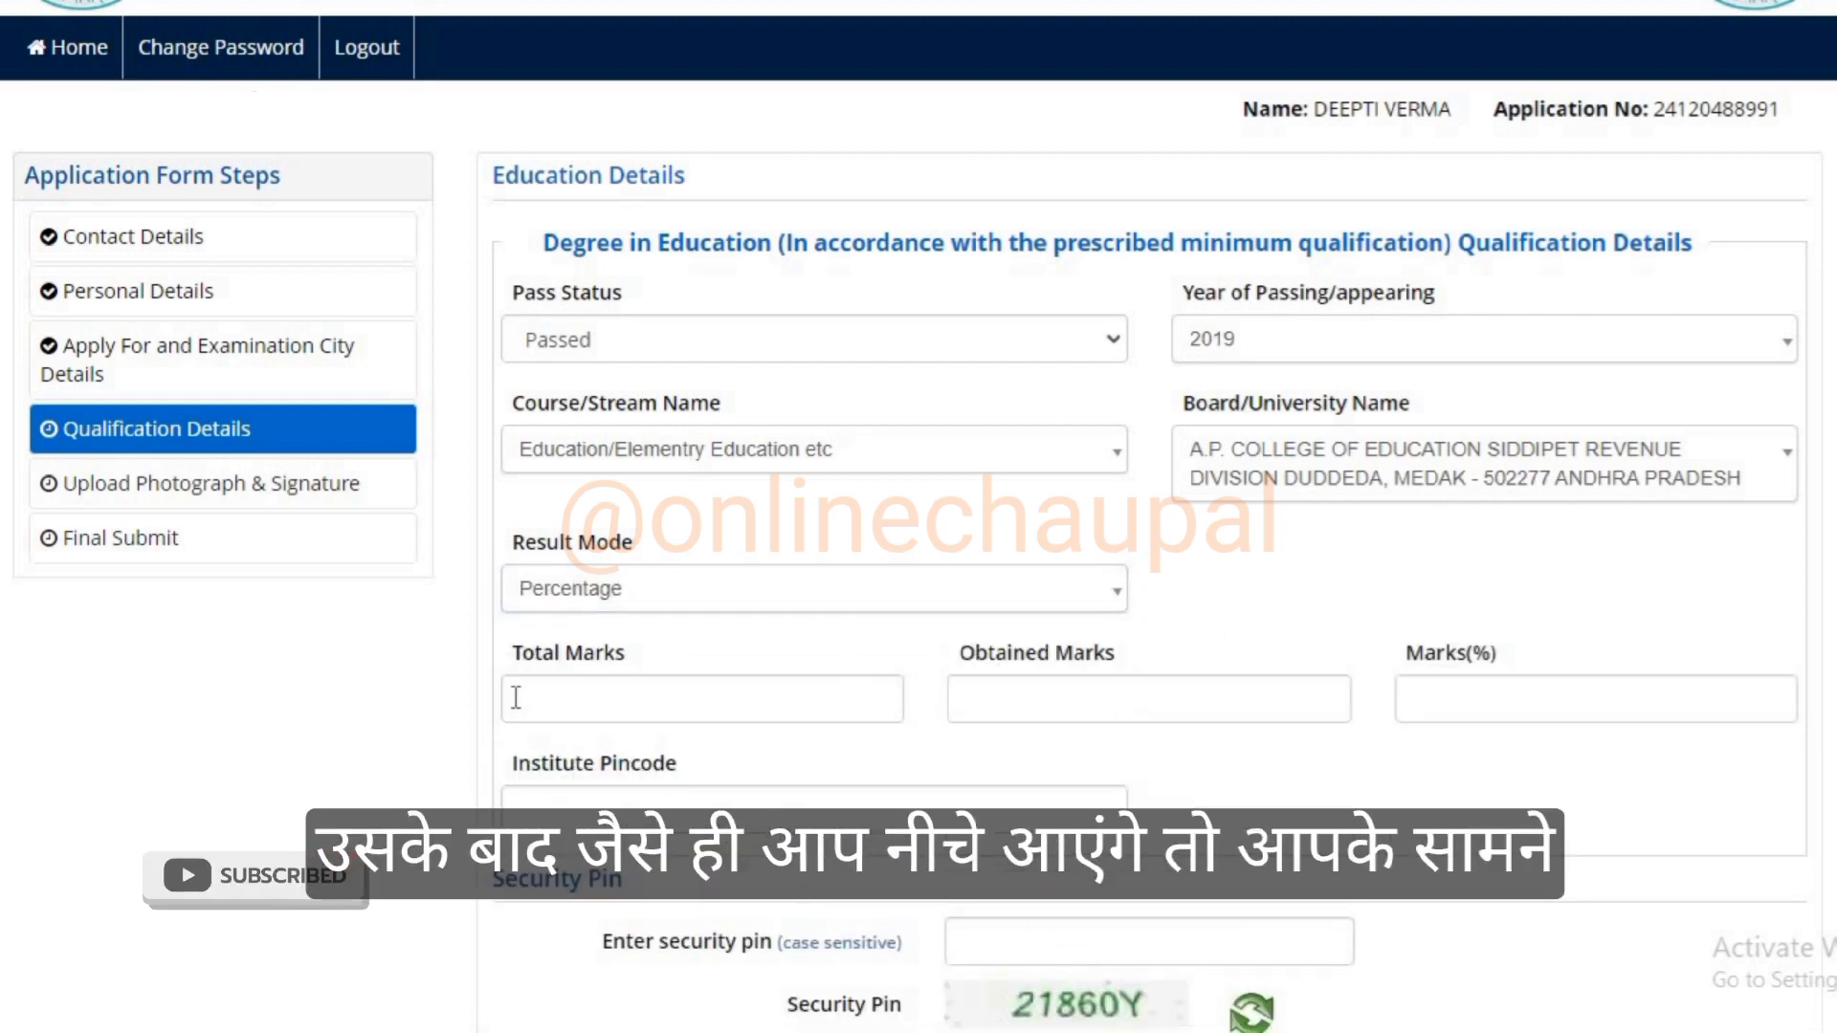
# Enter 1200 as the Total Marks for the education degree.
pyautogui.click(553, 695)
pyautogui.click(1073, 706)
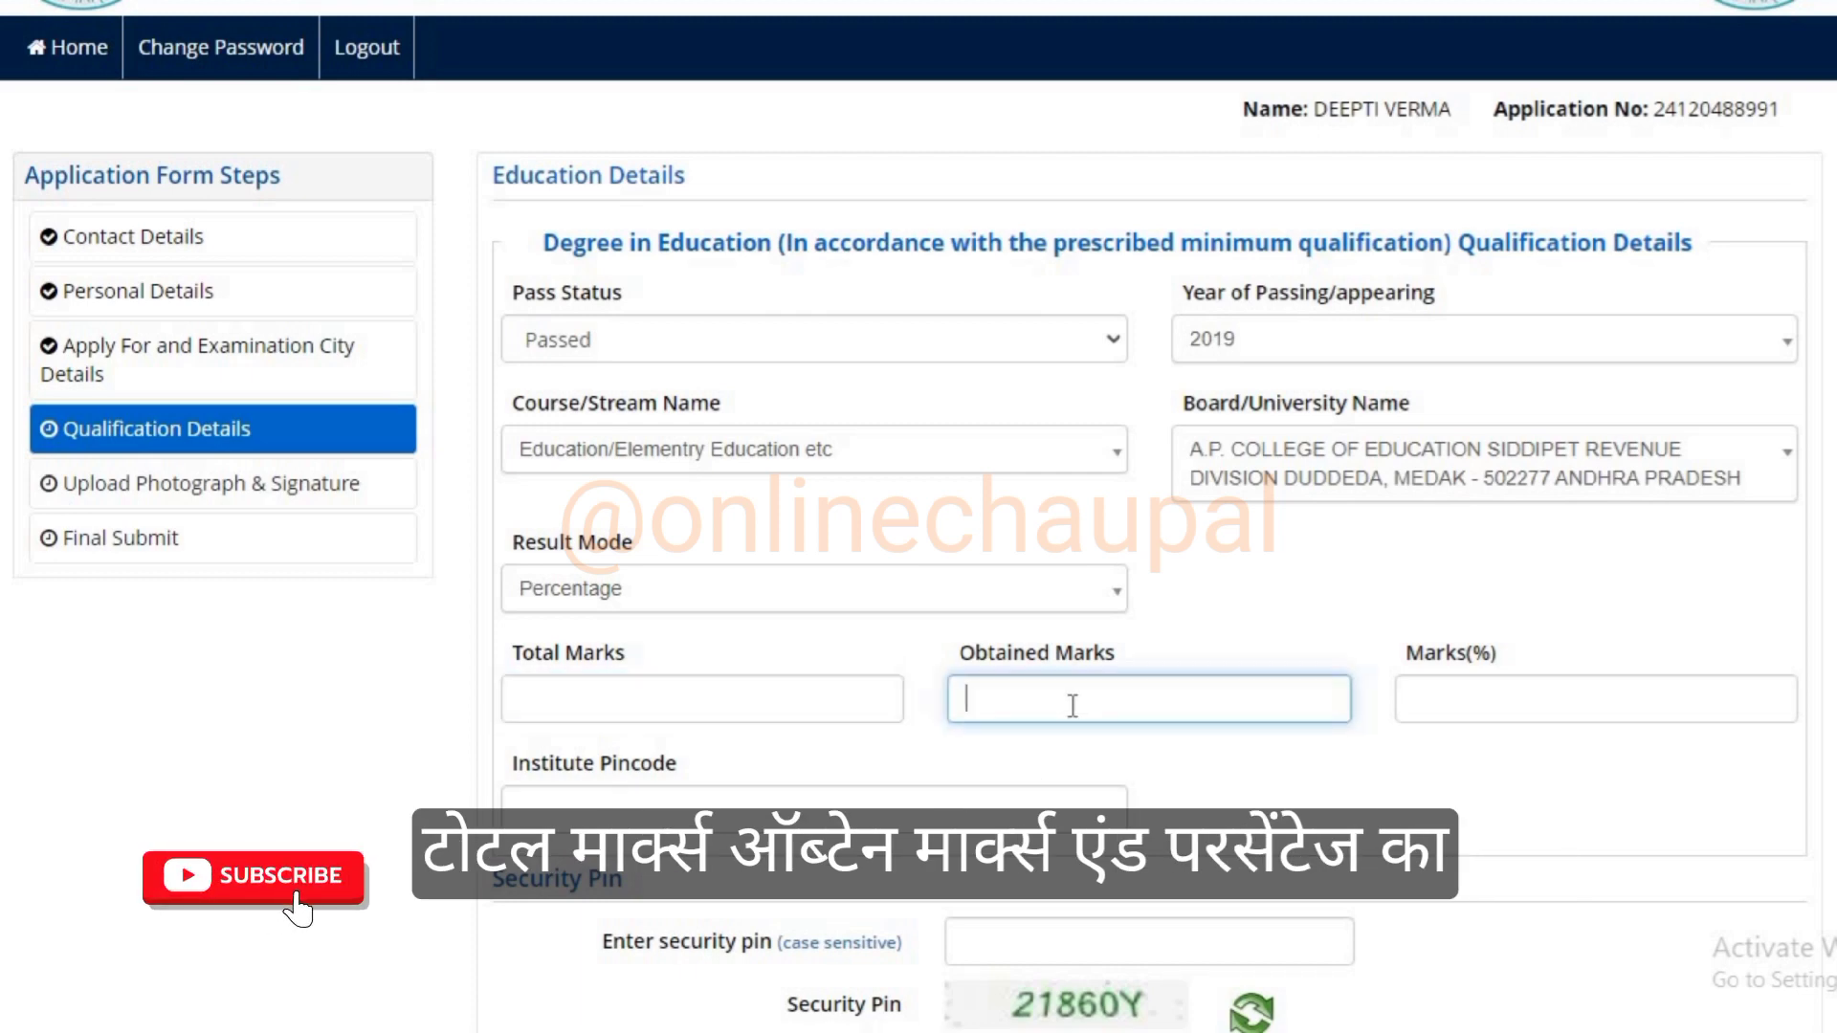
pyautogui.click(1485, 692)
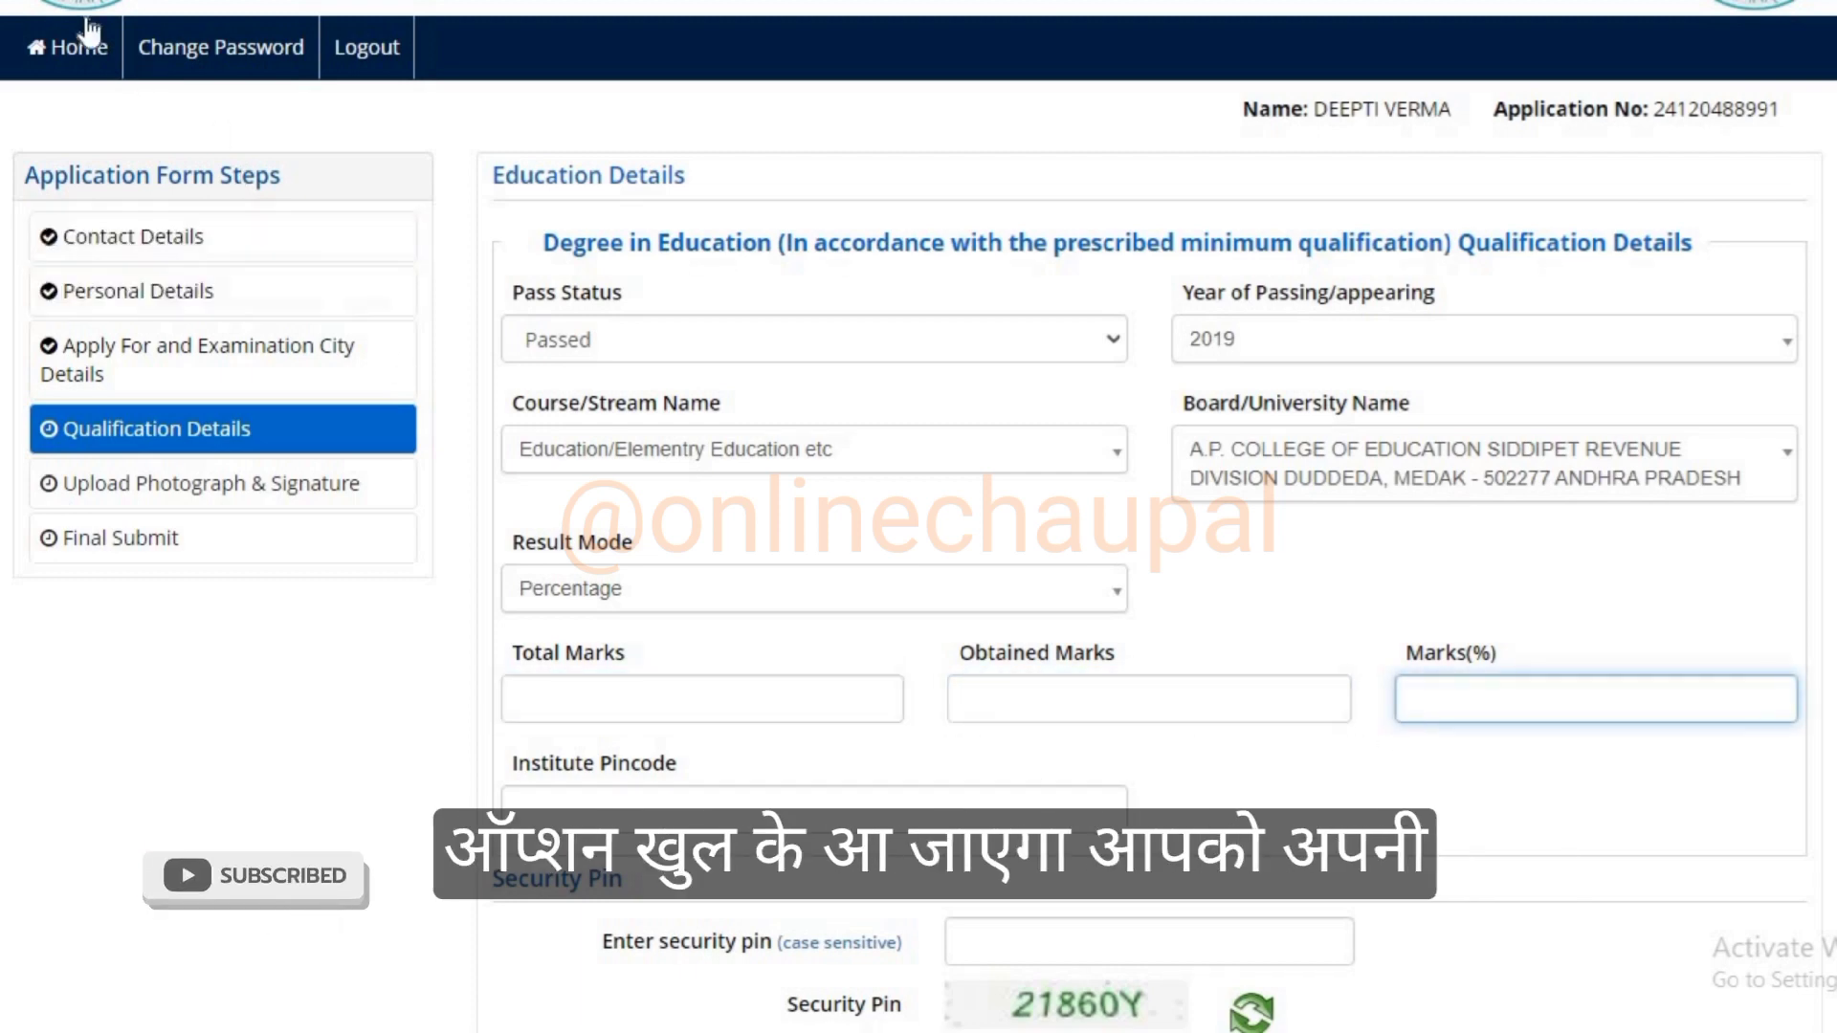
pyautogui.click(1272, 831)
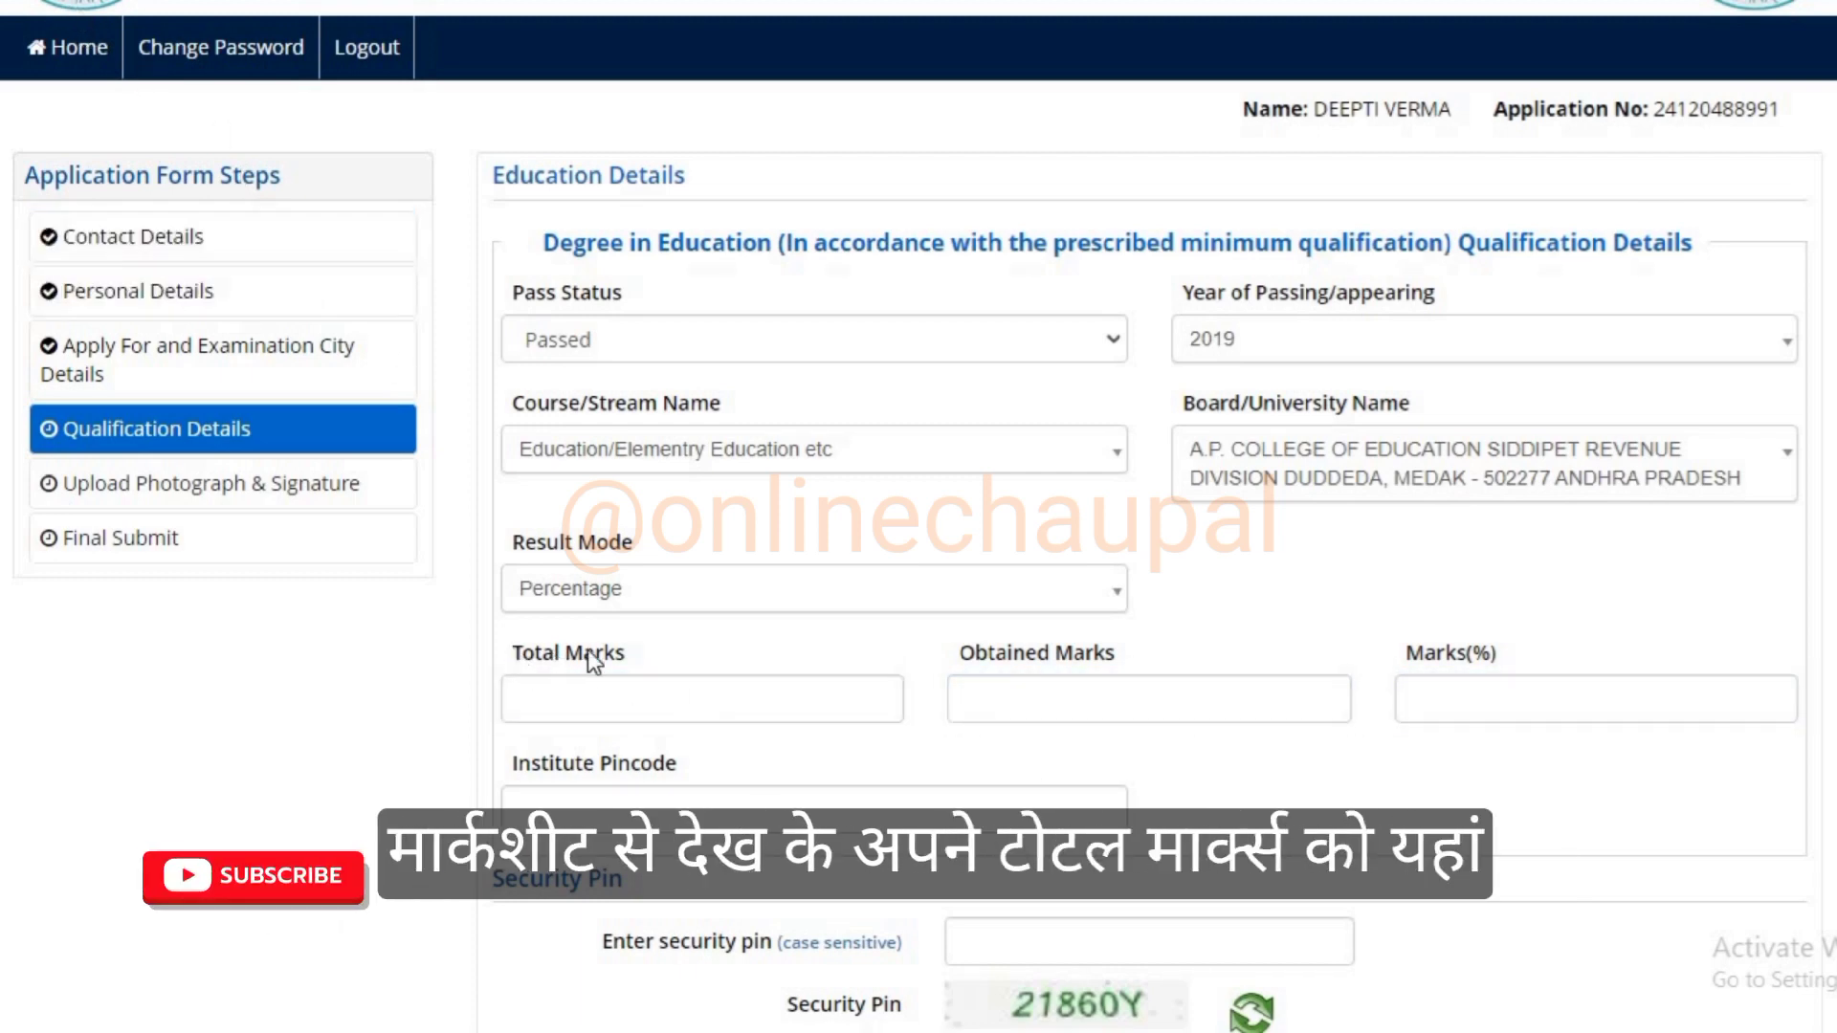
pyautogui.click(604, 697)
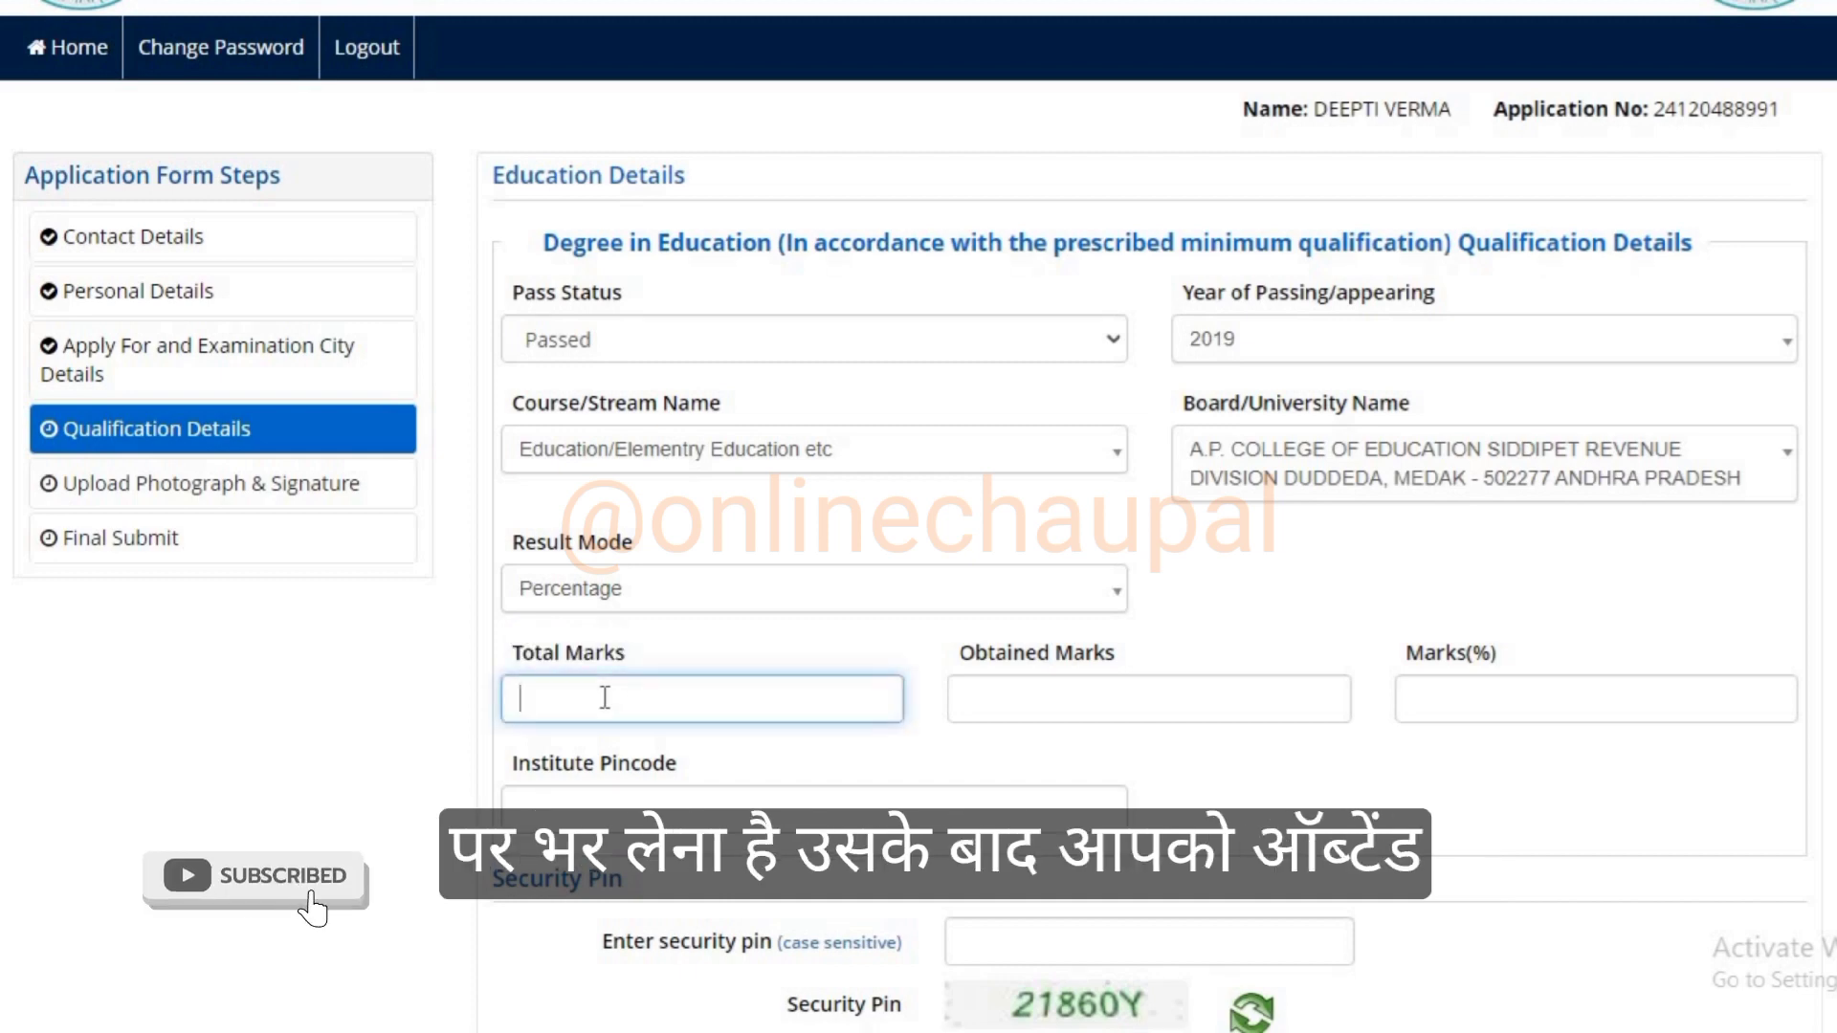
pyautogui.click(984, 664)
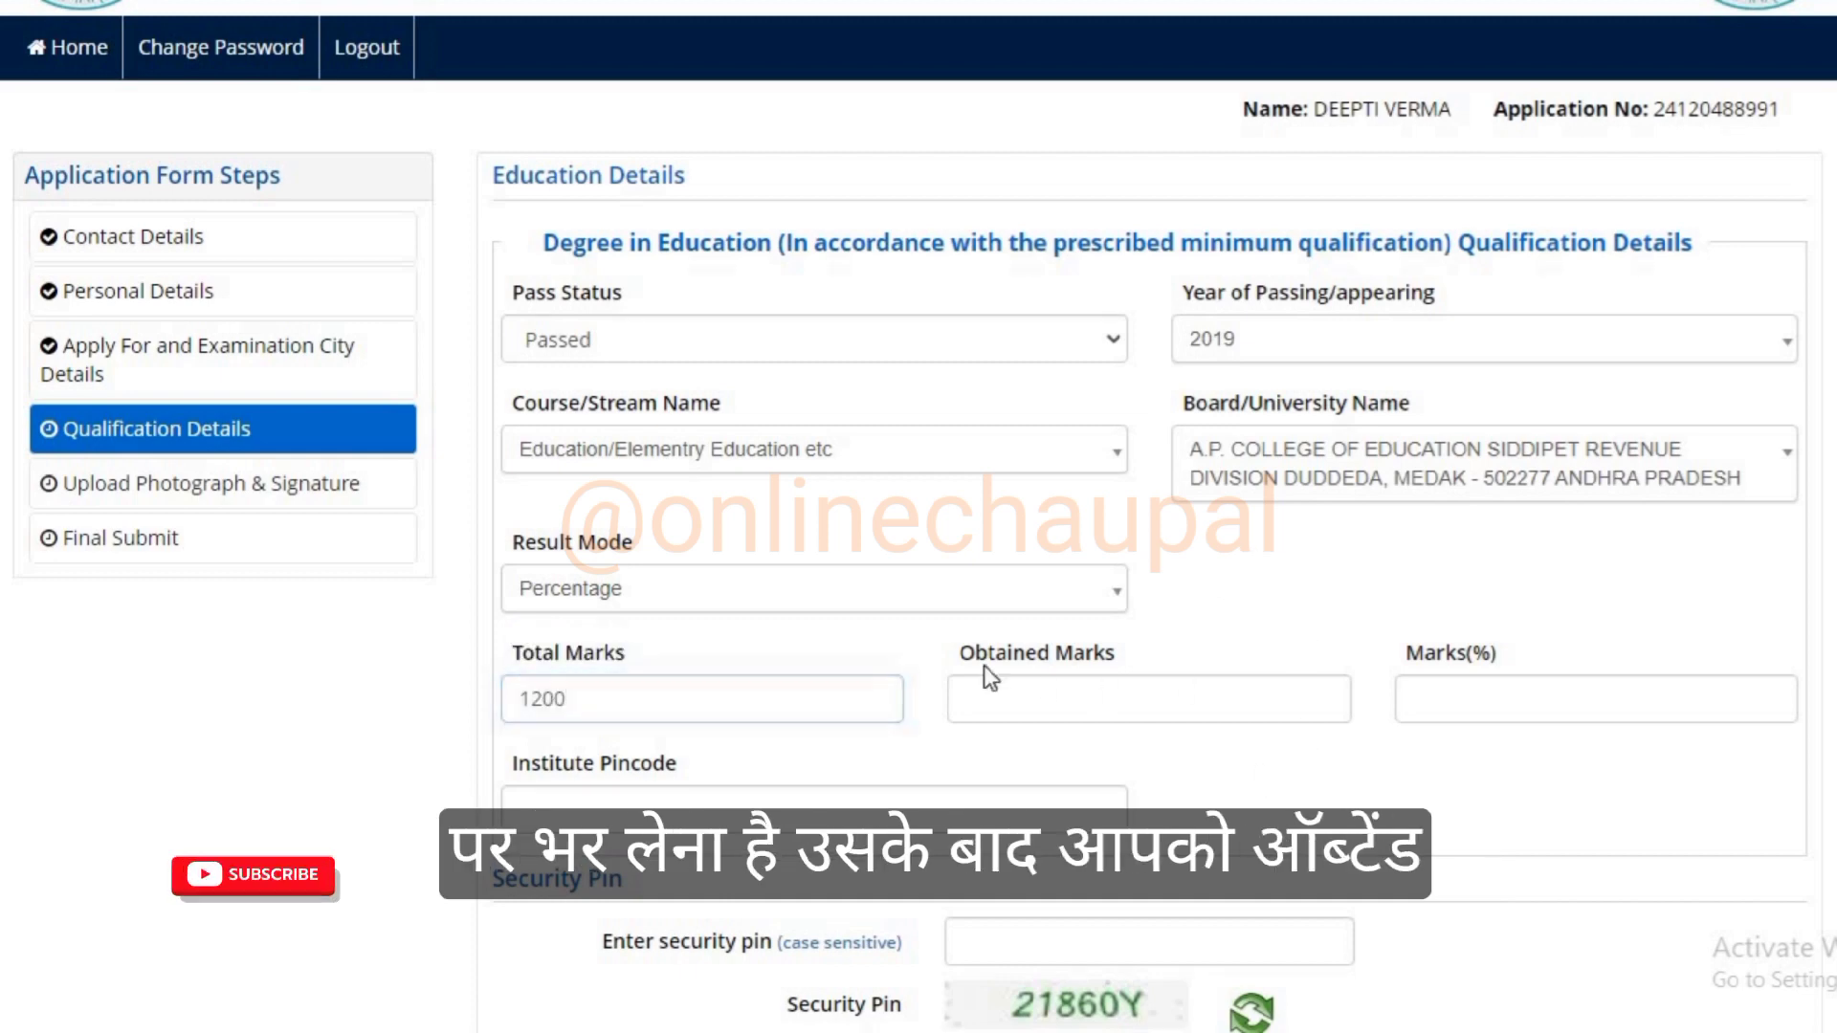
# Enter 850 as the Obtained Marks and check the calculated marks percentage.
pyautogui.click(1051, 694)
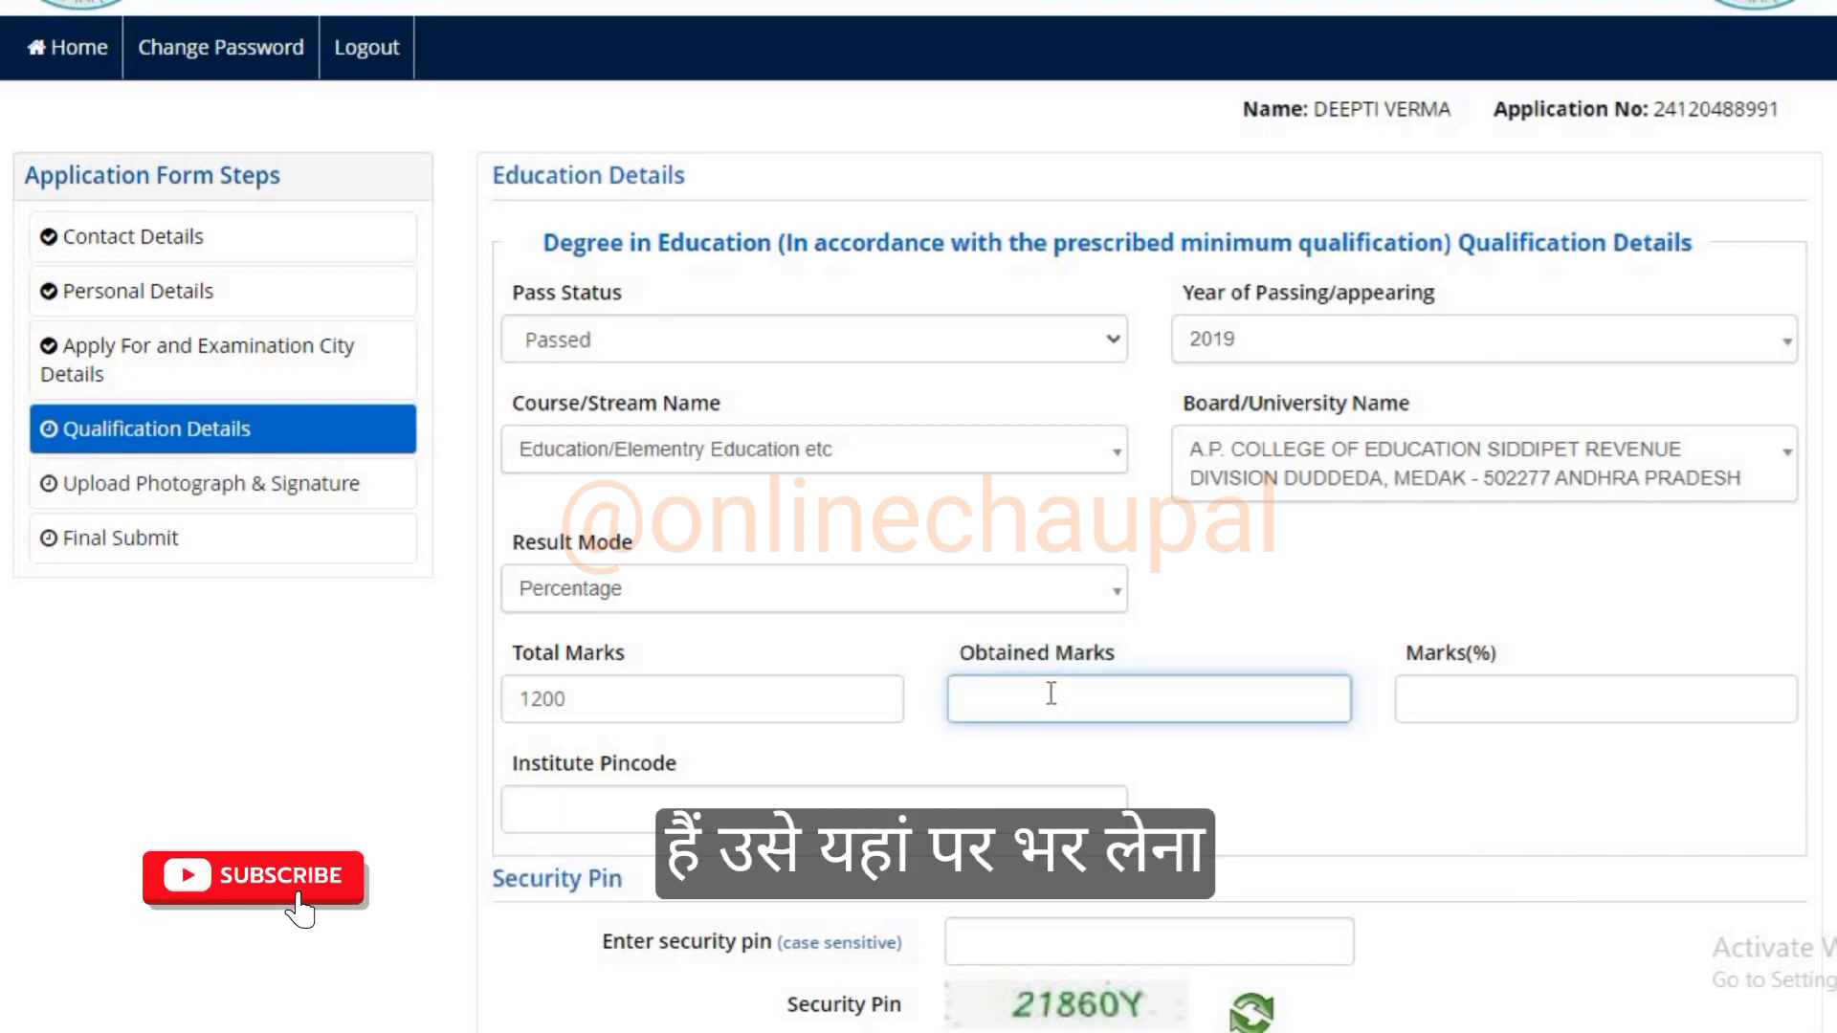
pyautogui.write('850')
pyautogui.click(943, 658)
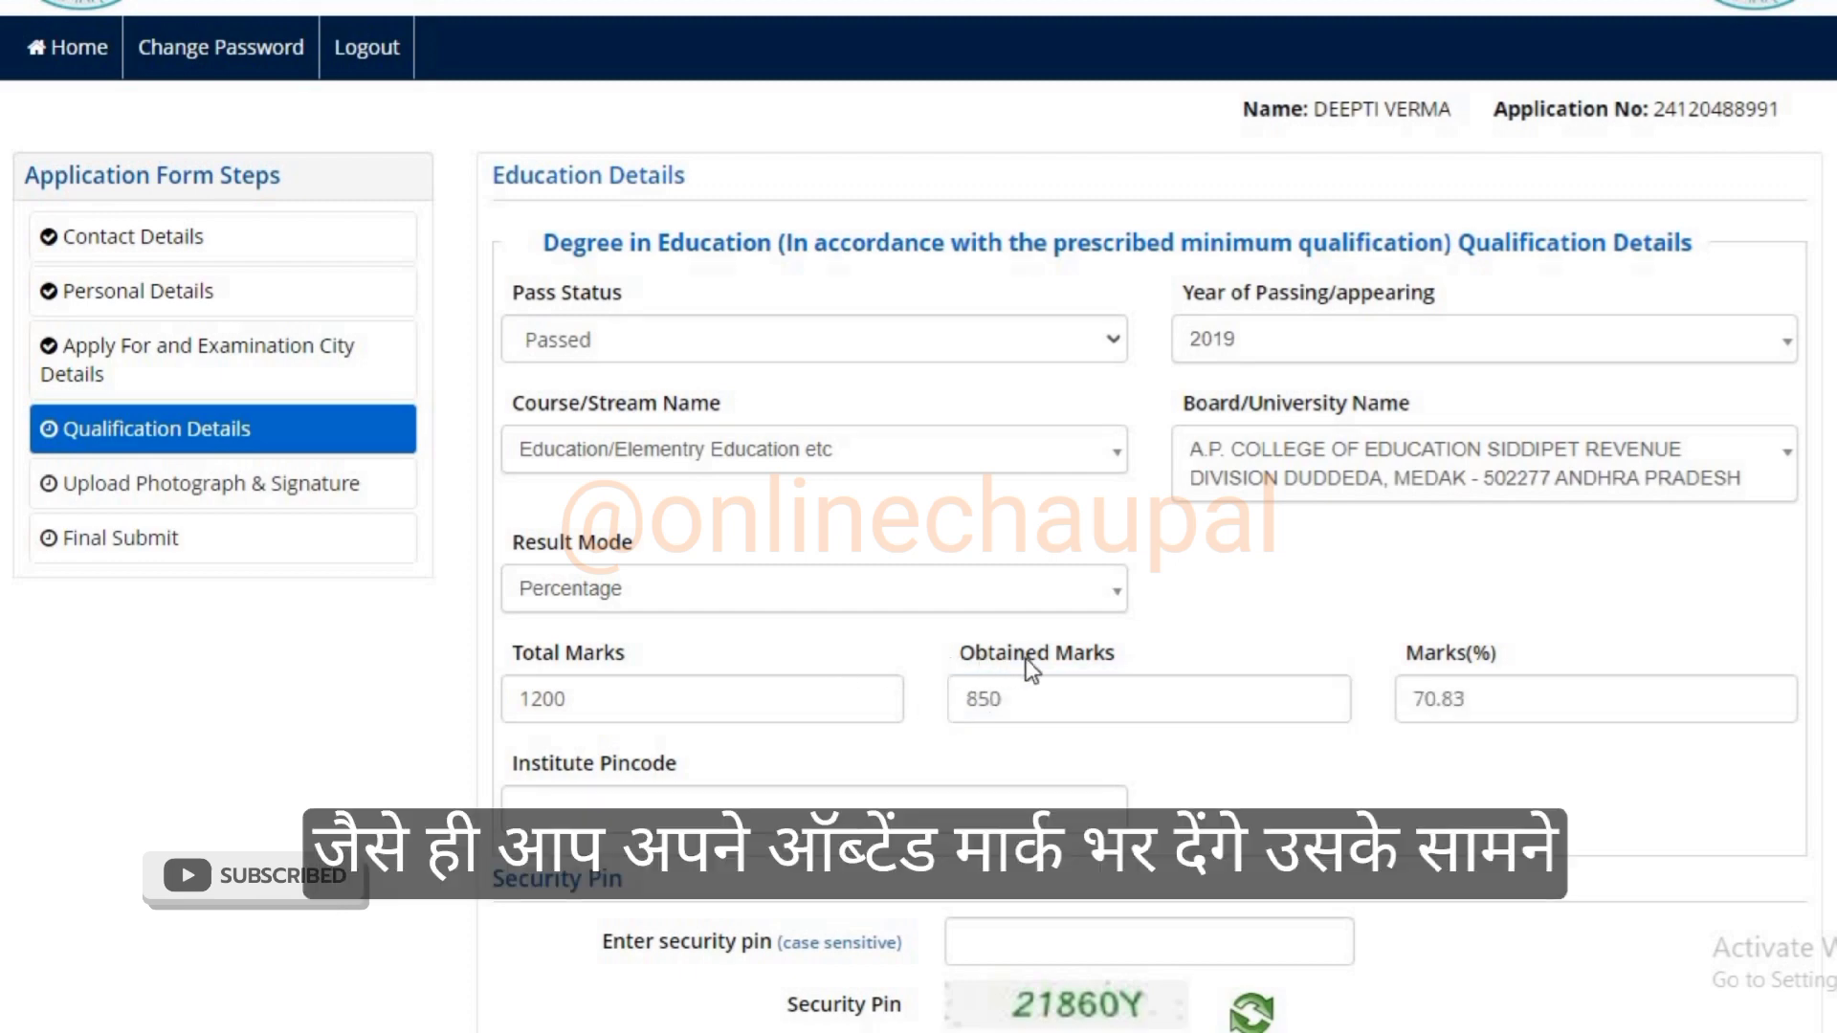
pyautogui.moveTo(1025, 659); pyautogui.dragTo(1086, 718)
pyautogui.click(1035, 756)
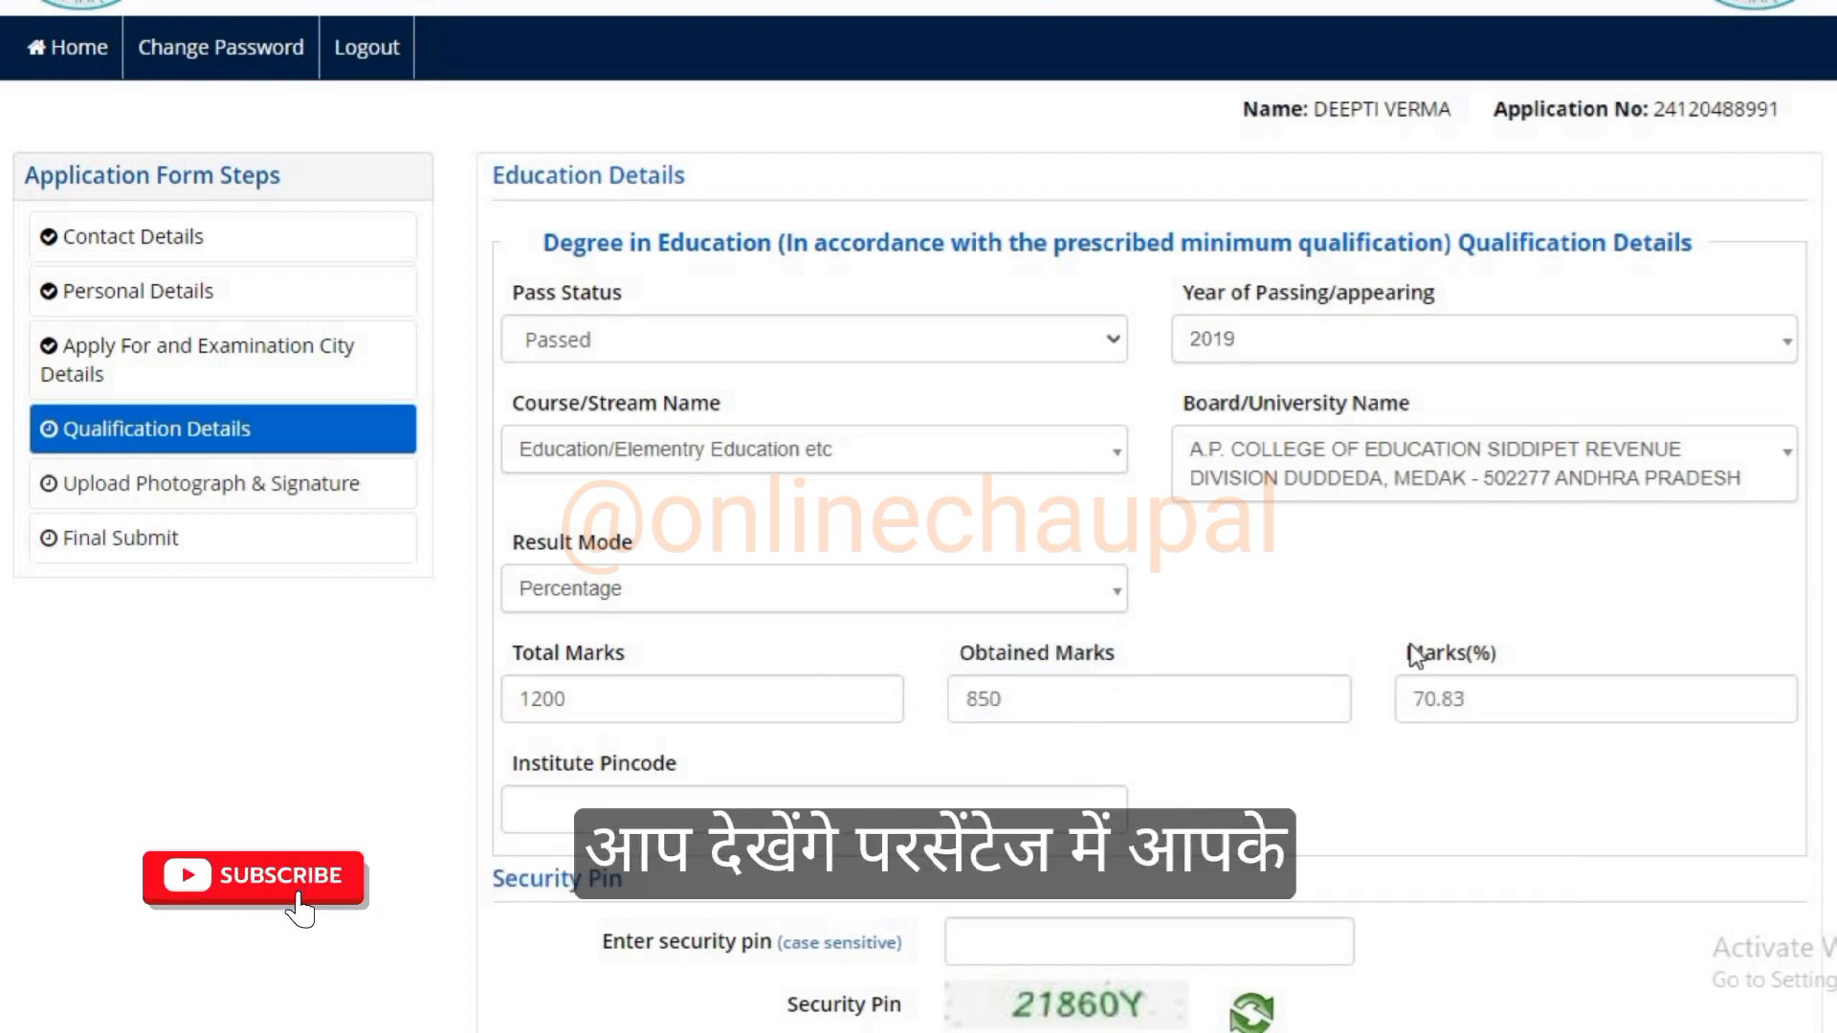
pyautogui.moveTo(1408, 657); pyautogui.dragTo(1509, 648)
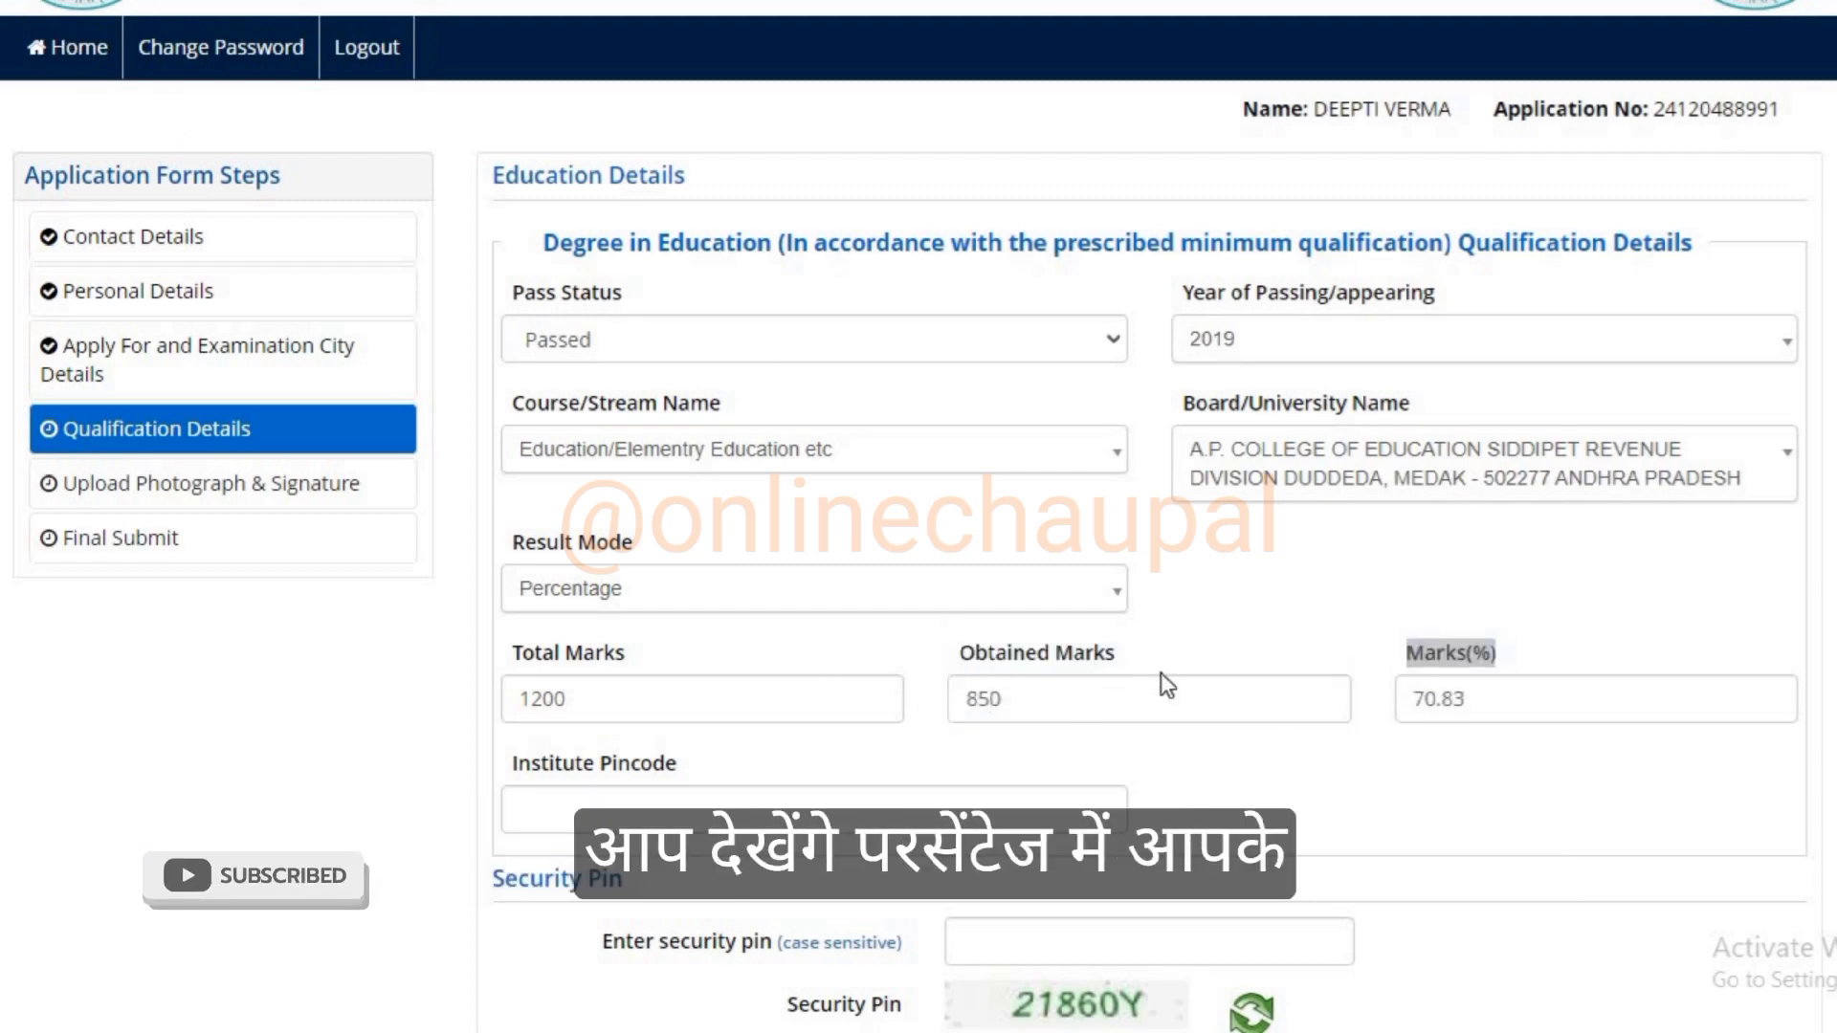
pyautogui.click(1411, 673)
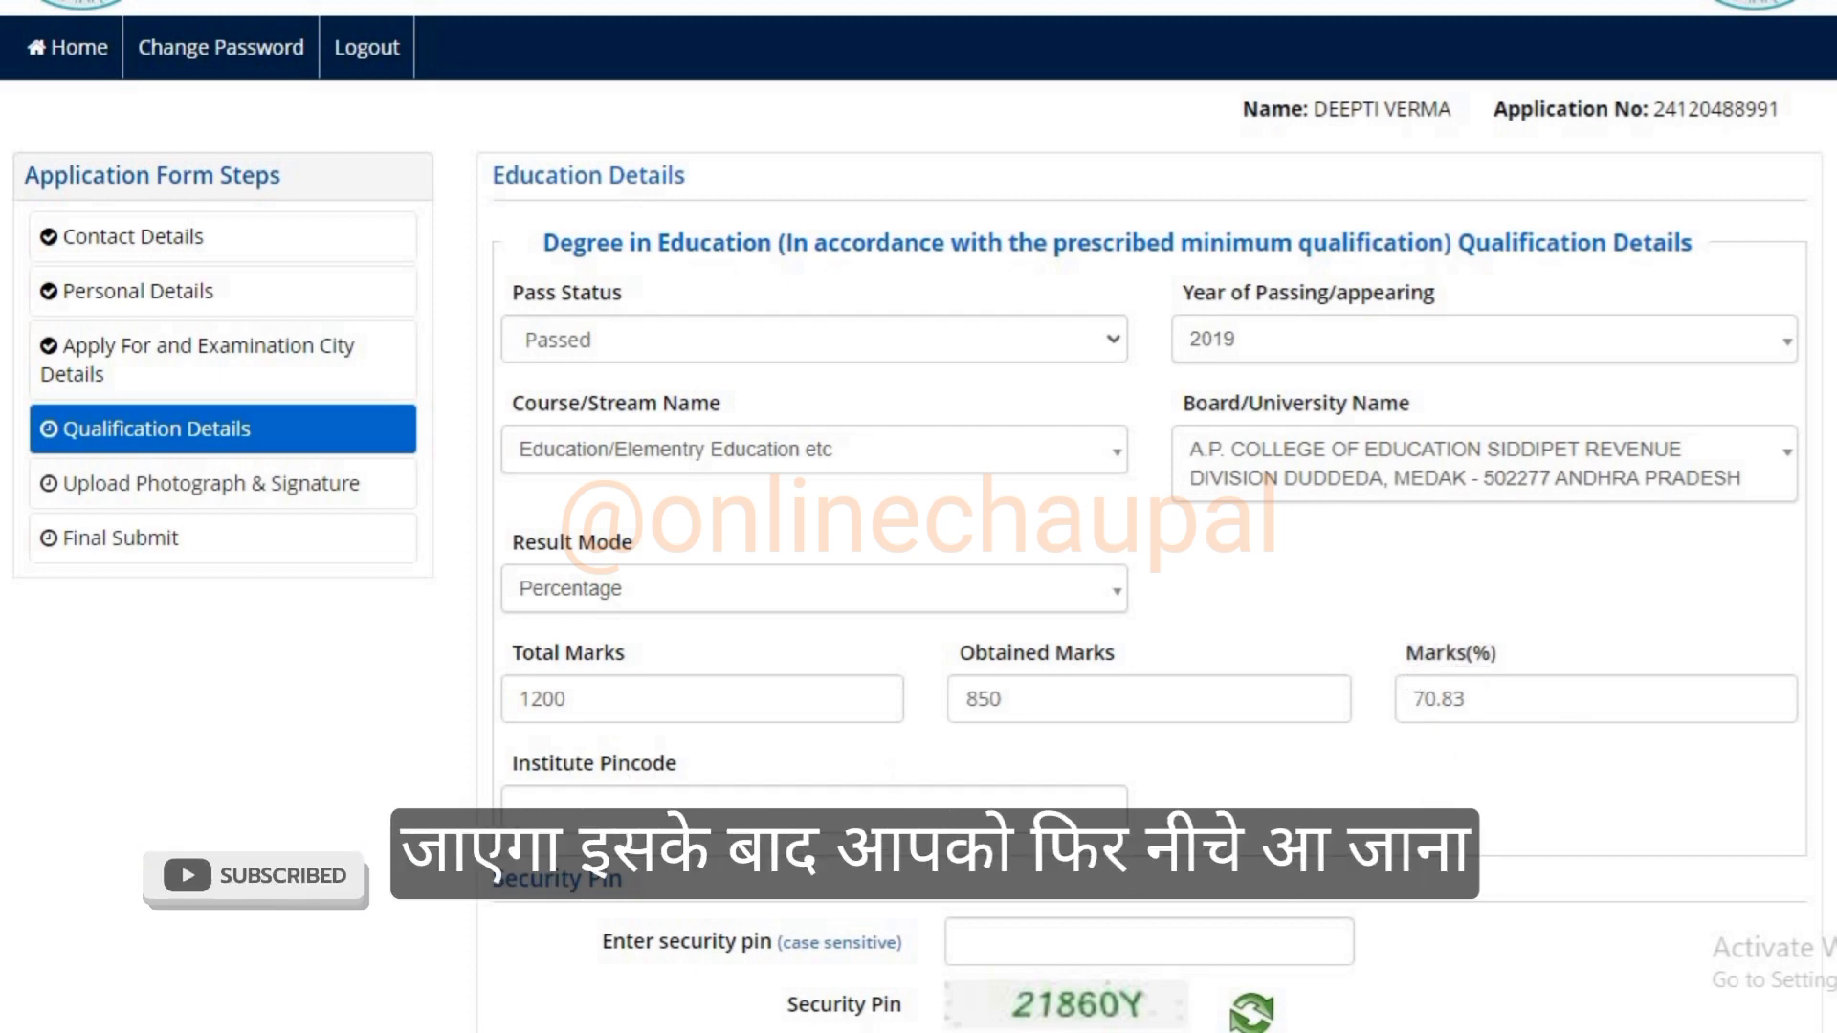
# Enter the institute's pincode in the degree in education qualification details.
pyautogui.scroll(-2, 613, 612)
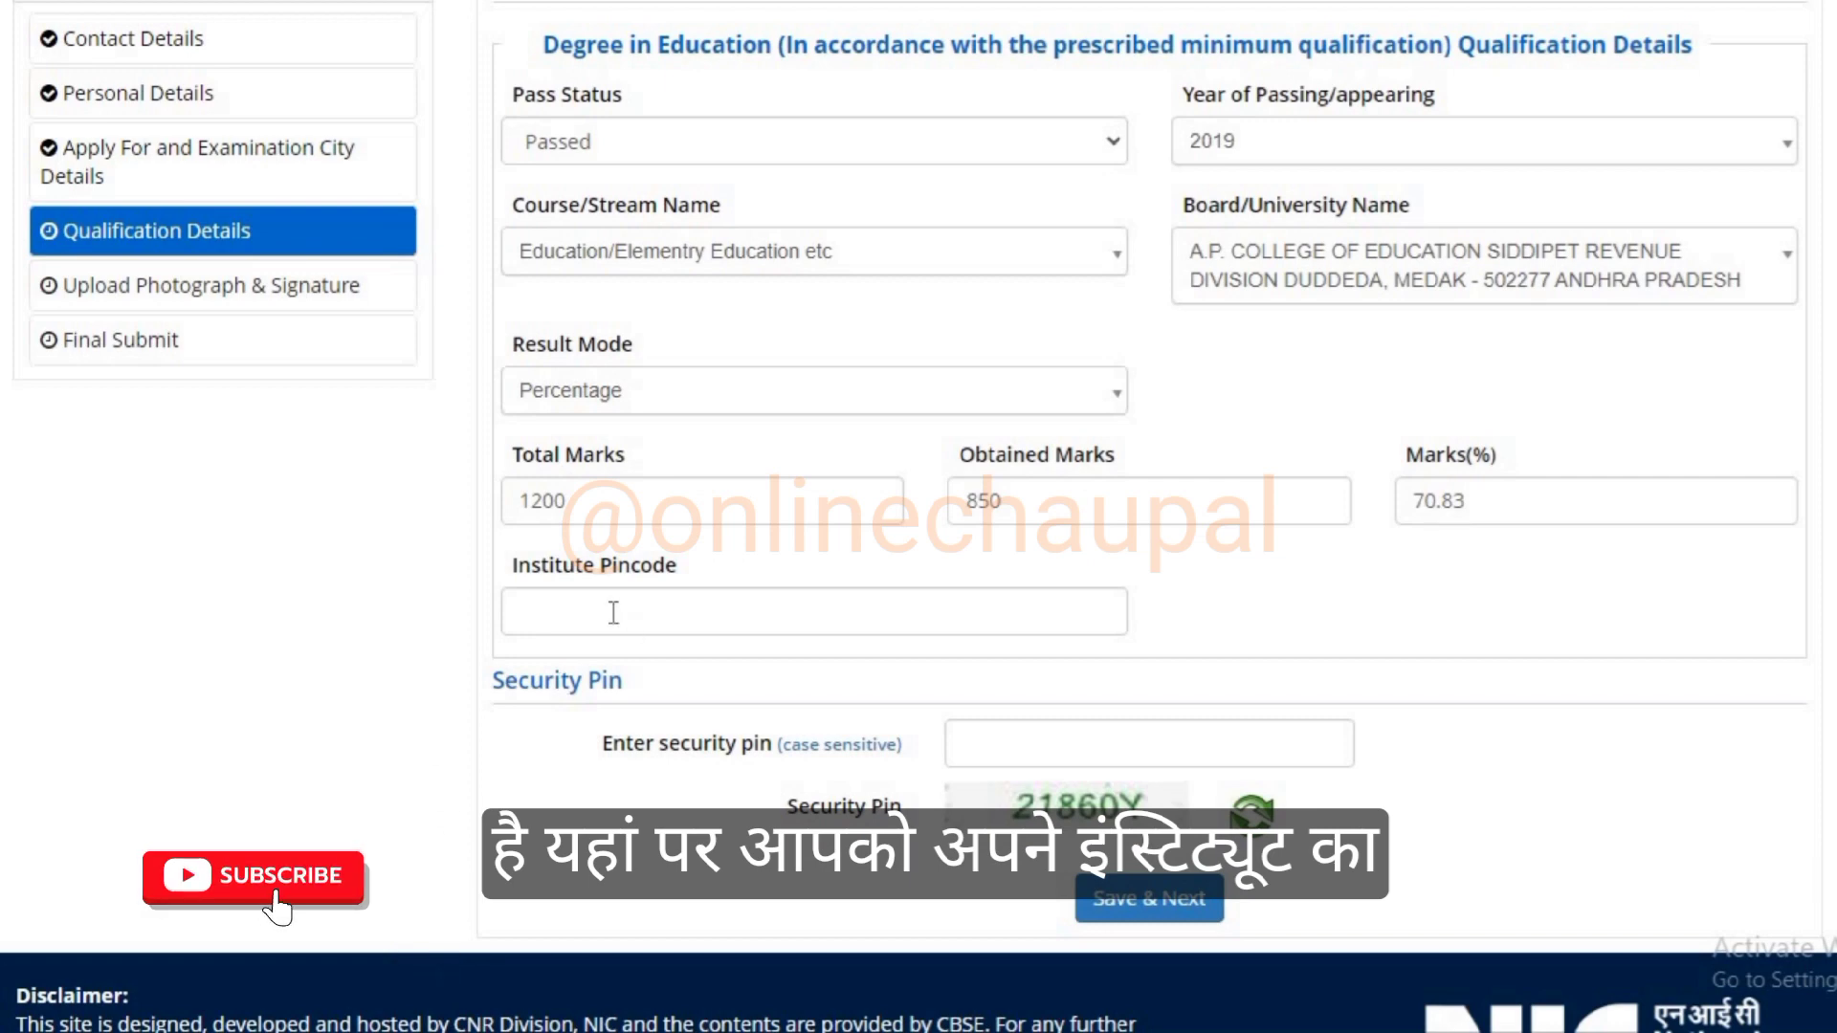
pyautogui.moveTo(678, 566); pyautogui.dragTo(501, 566)
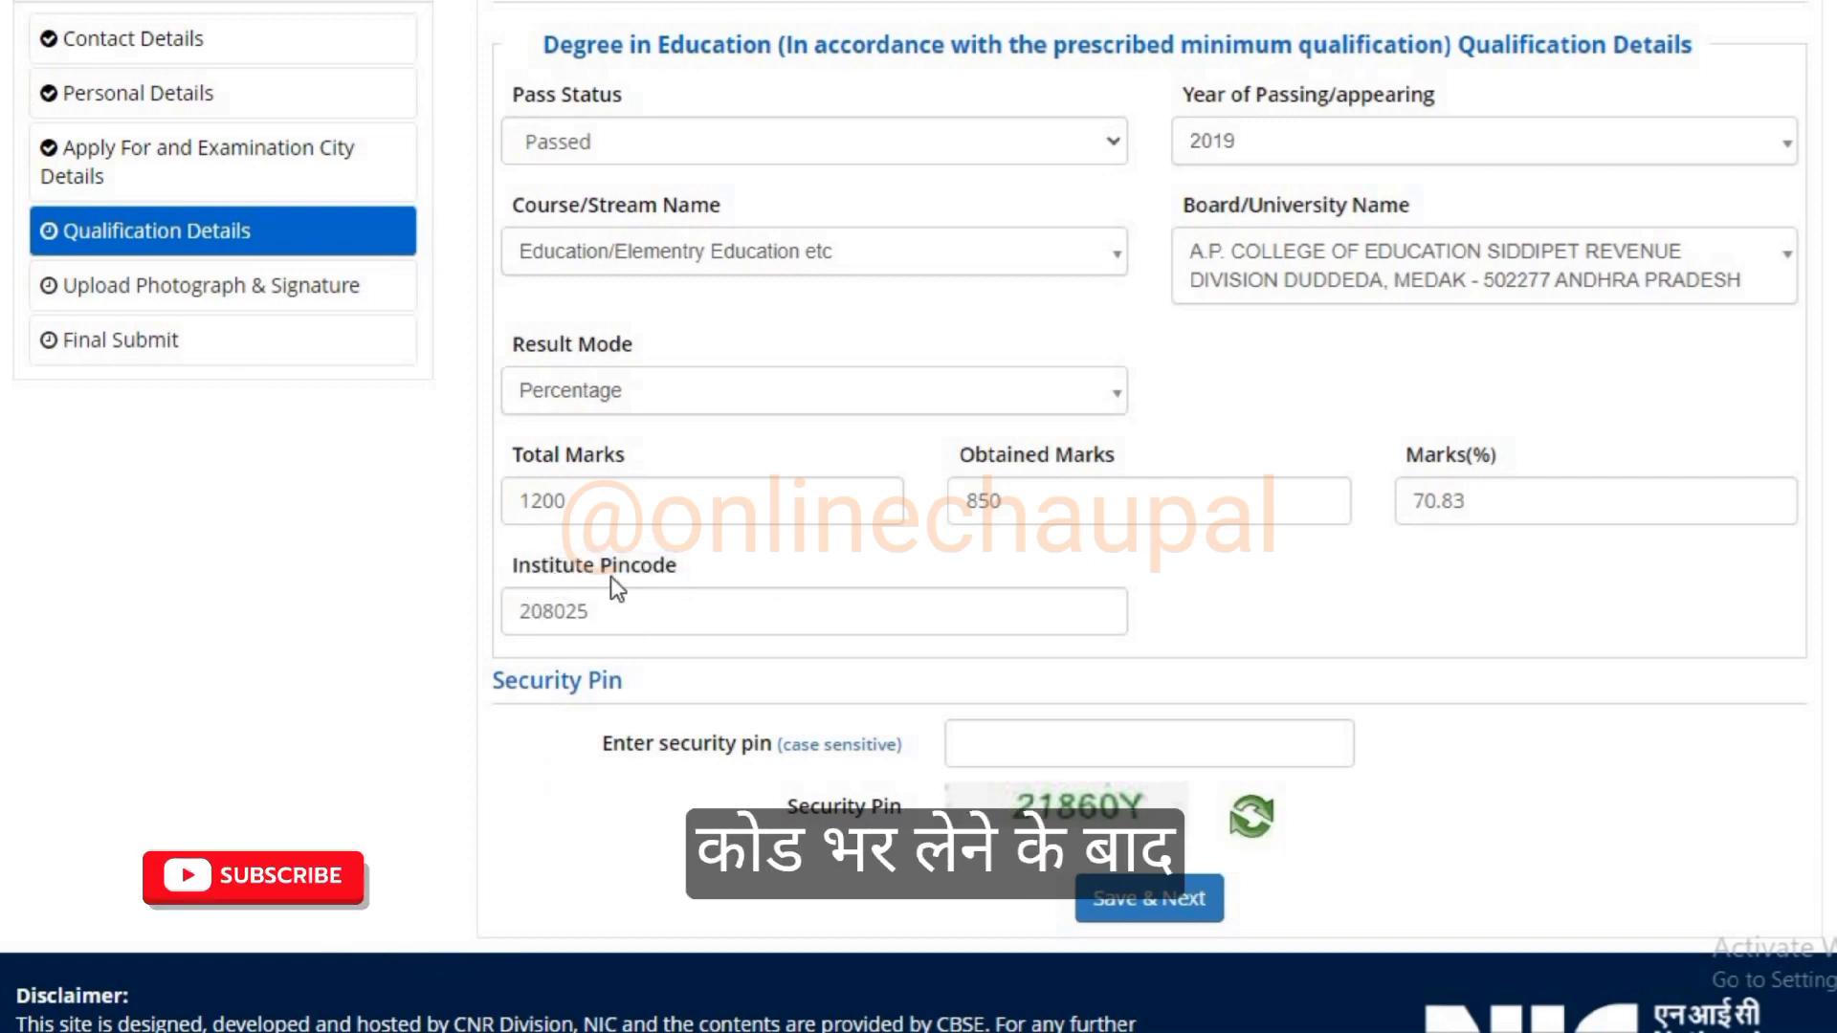
pyautogui.moveTo(511, 566); pyautogui.dragTo(697, 583)
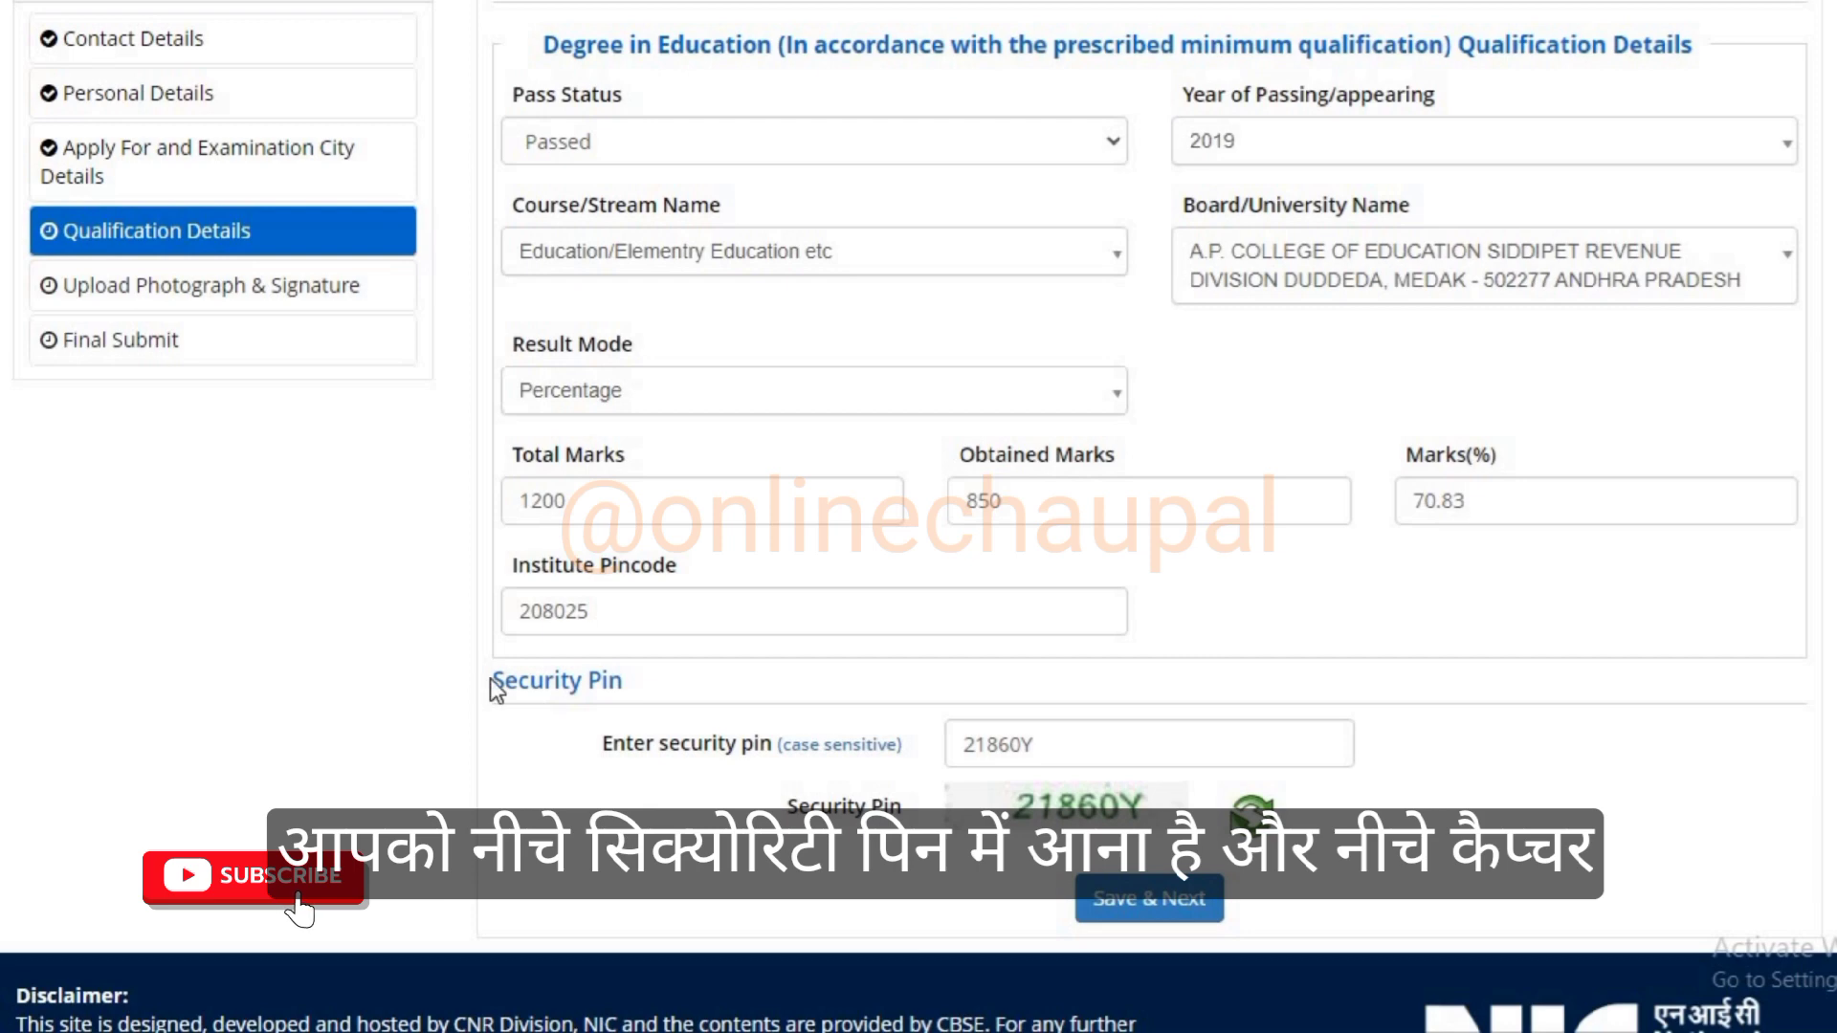
# Fill in the security pin from the captcha image and submit the qualification details section with confirmation.
pyautogui.moveTo(491, 680); pyautogui.dragTo(649, 696)
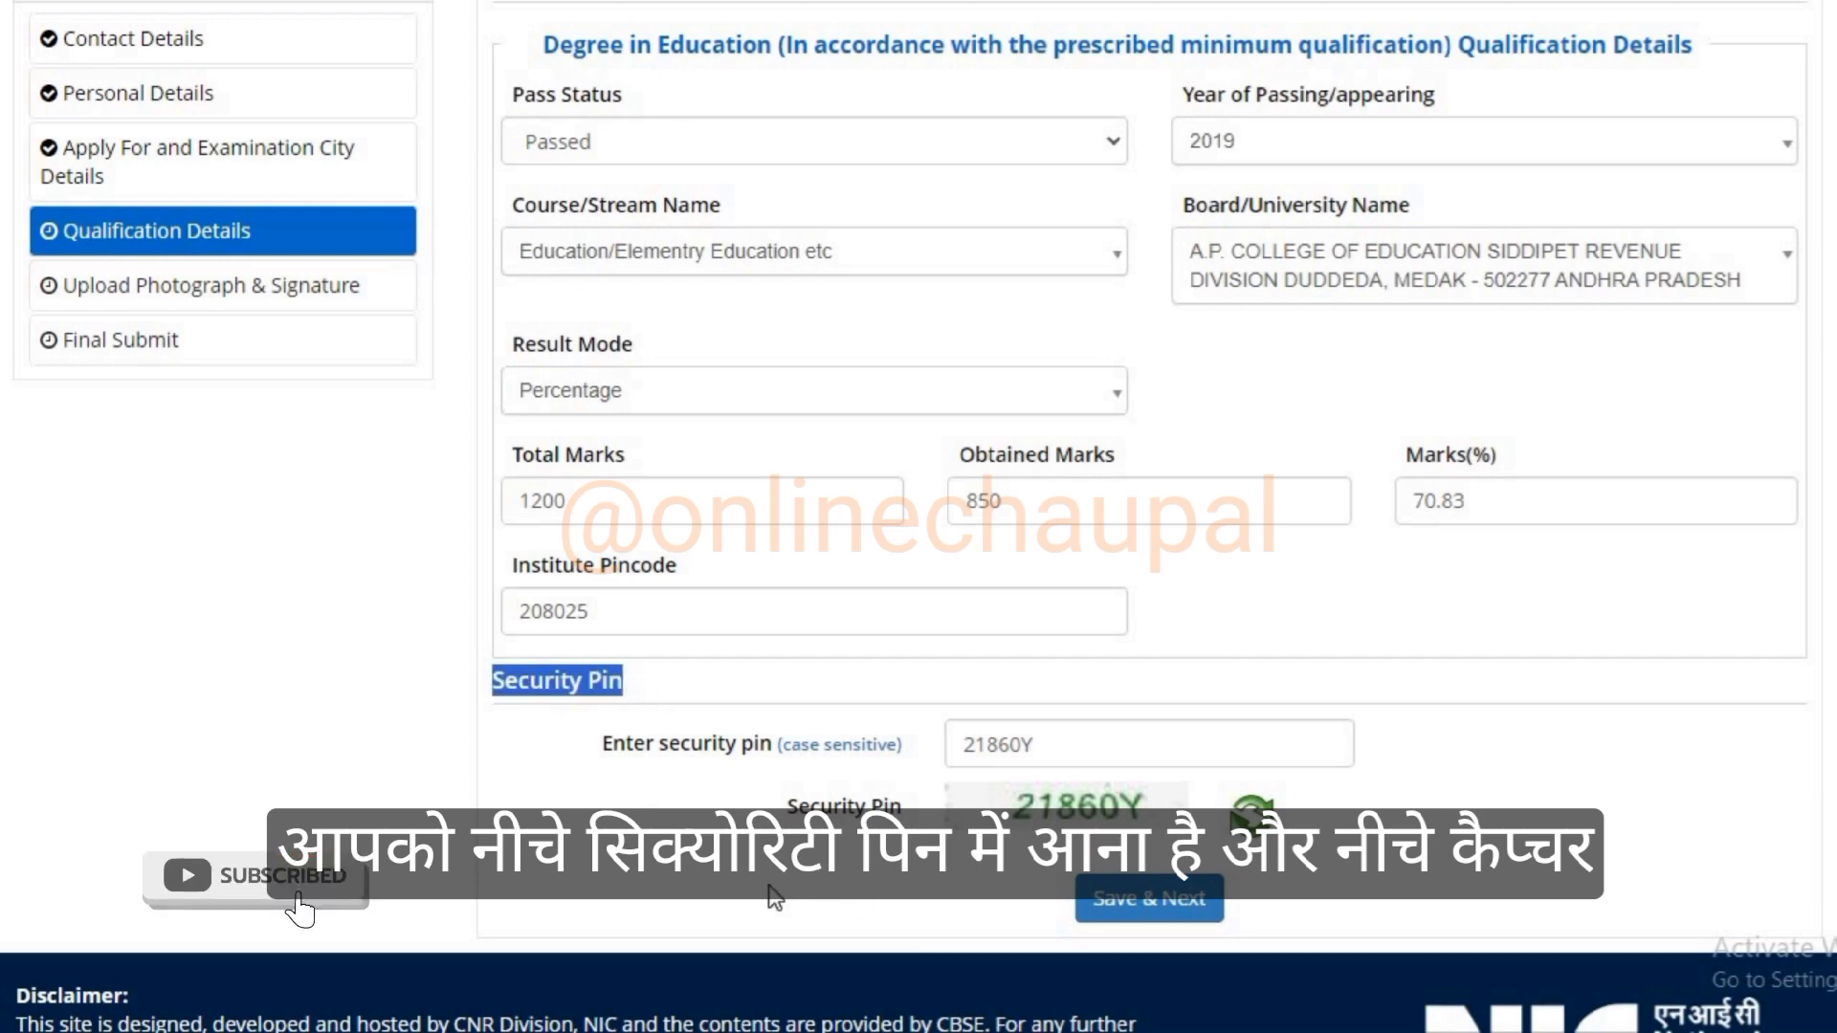
pyautogui.moveTo(1029, 820); pyautogui.dragTo(1031, 852)
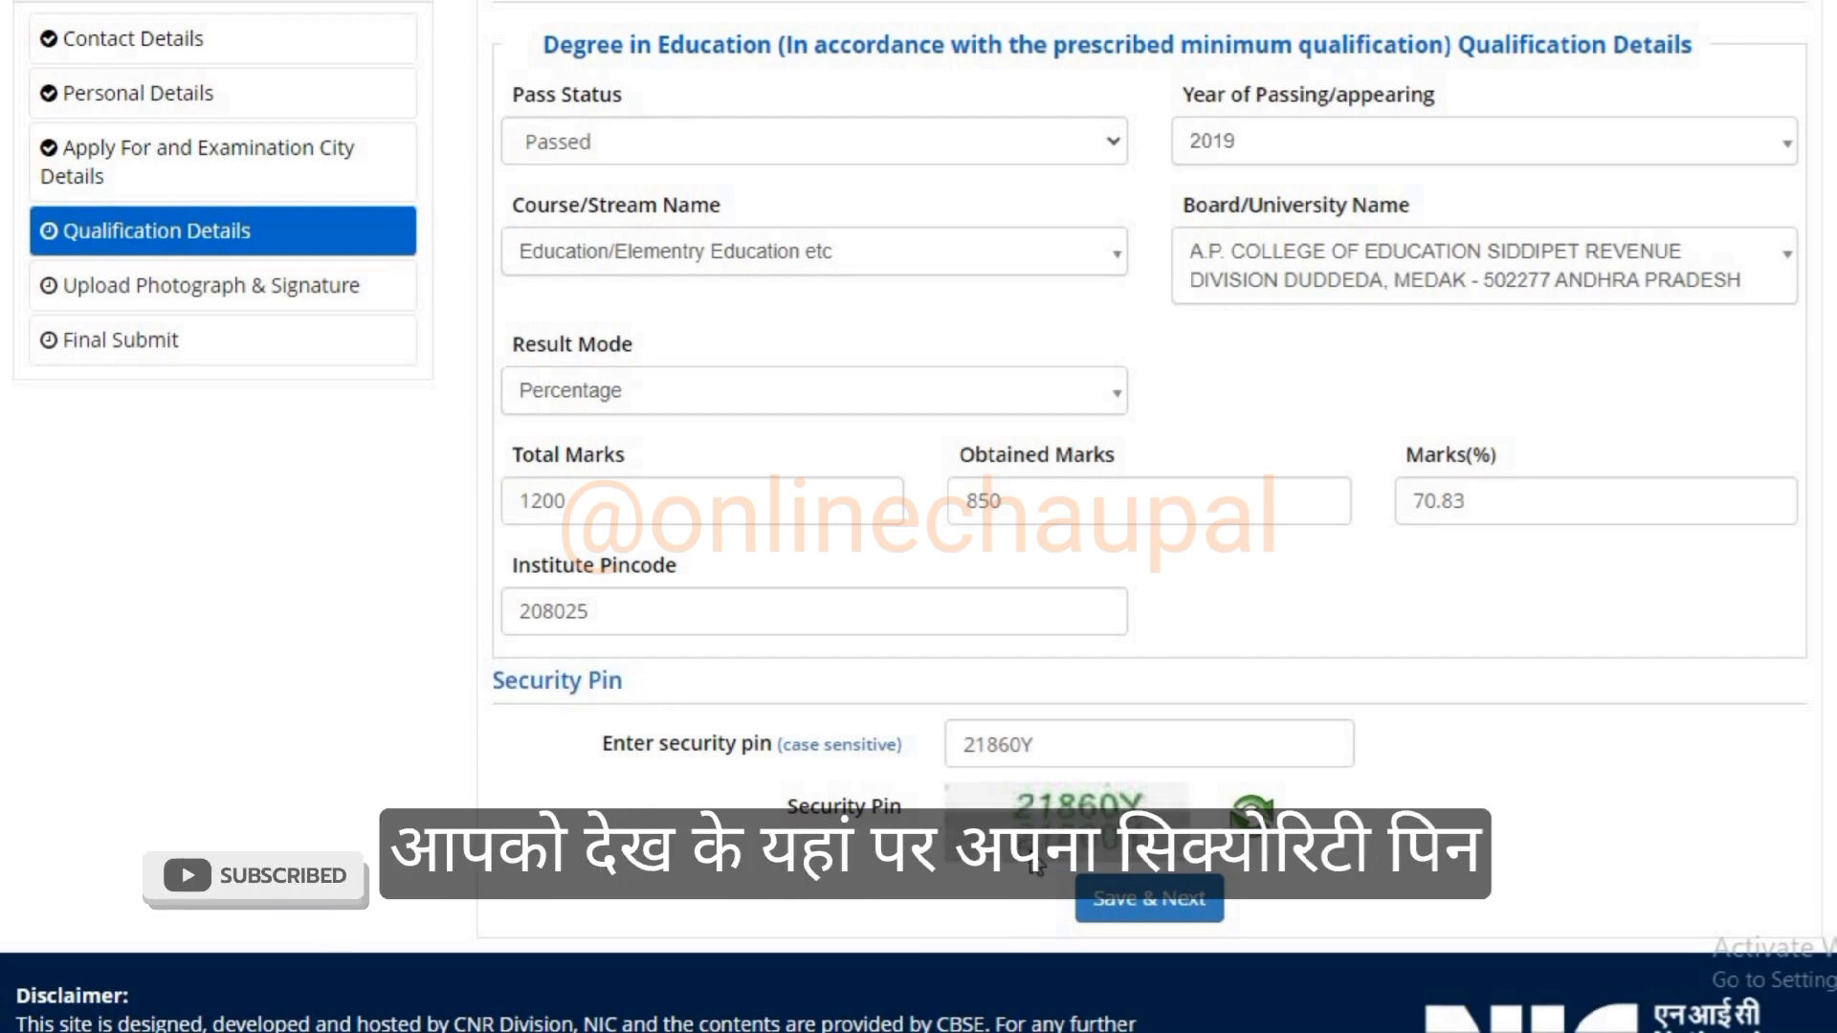
pyautogui.click(1070, 743)
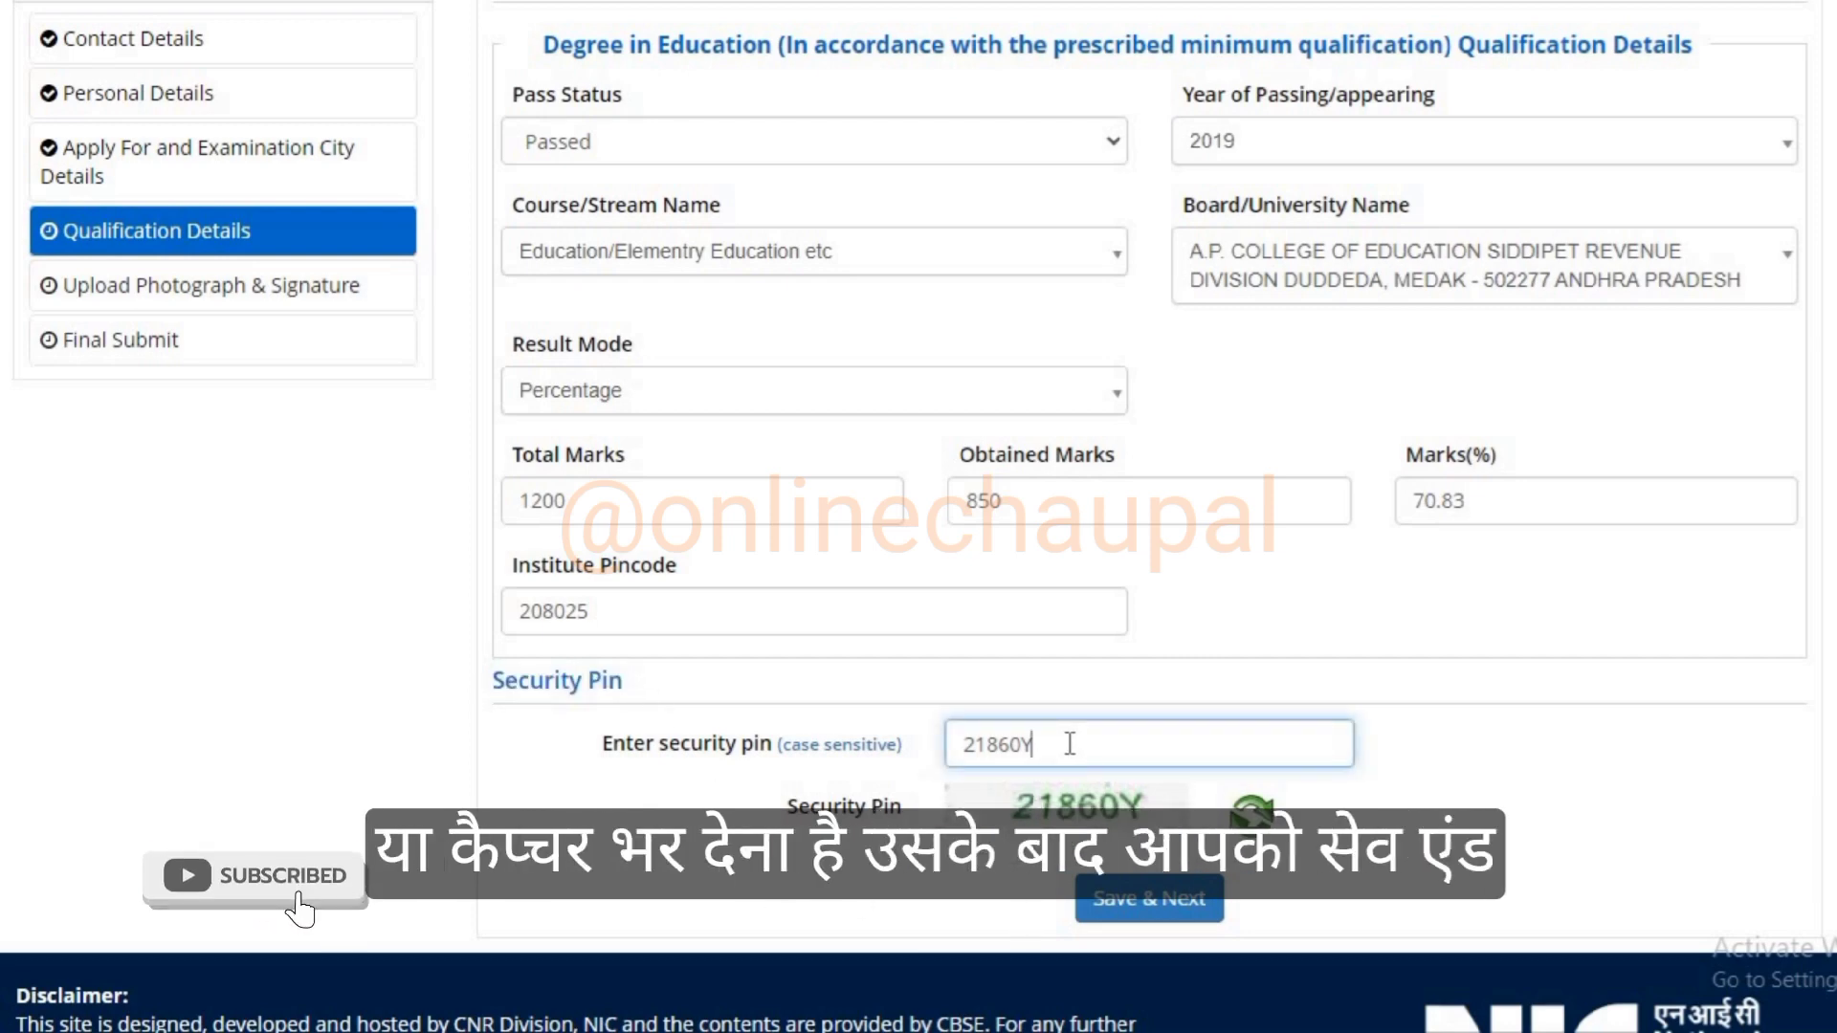
pyautogui.click(1618, 826)
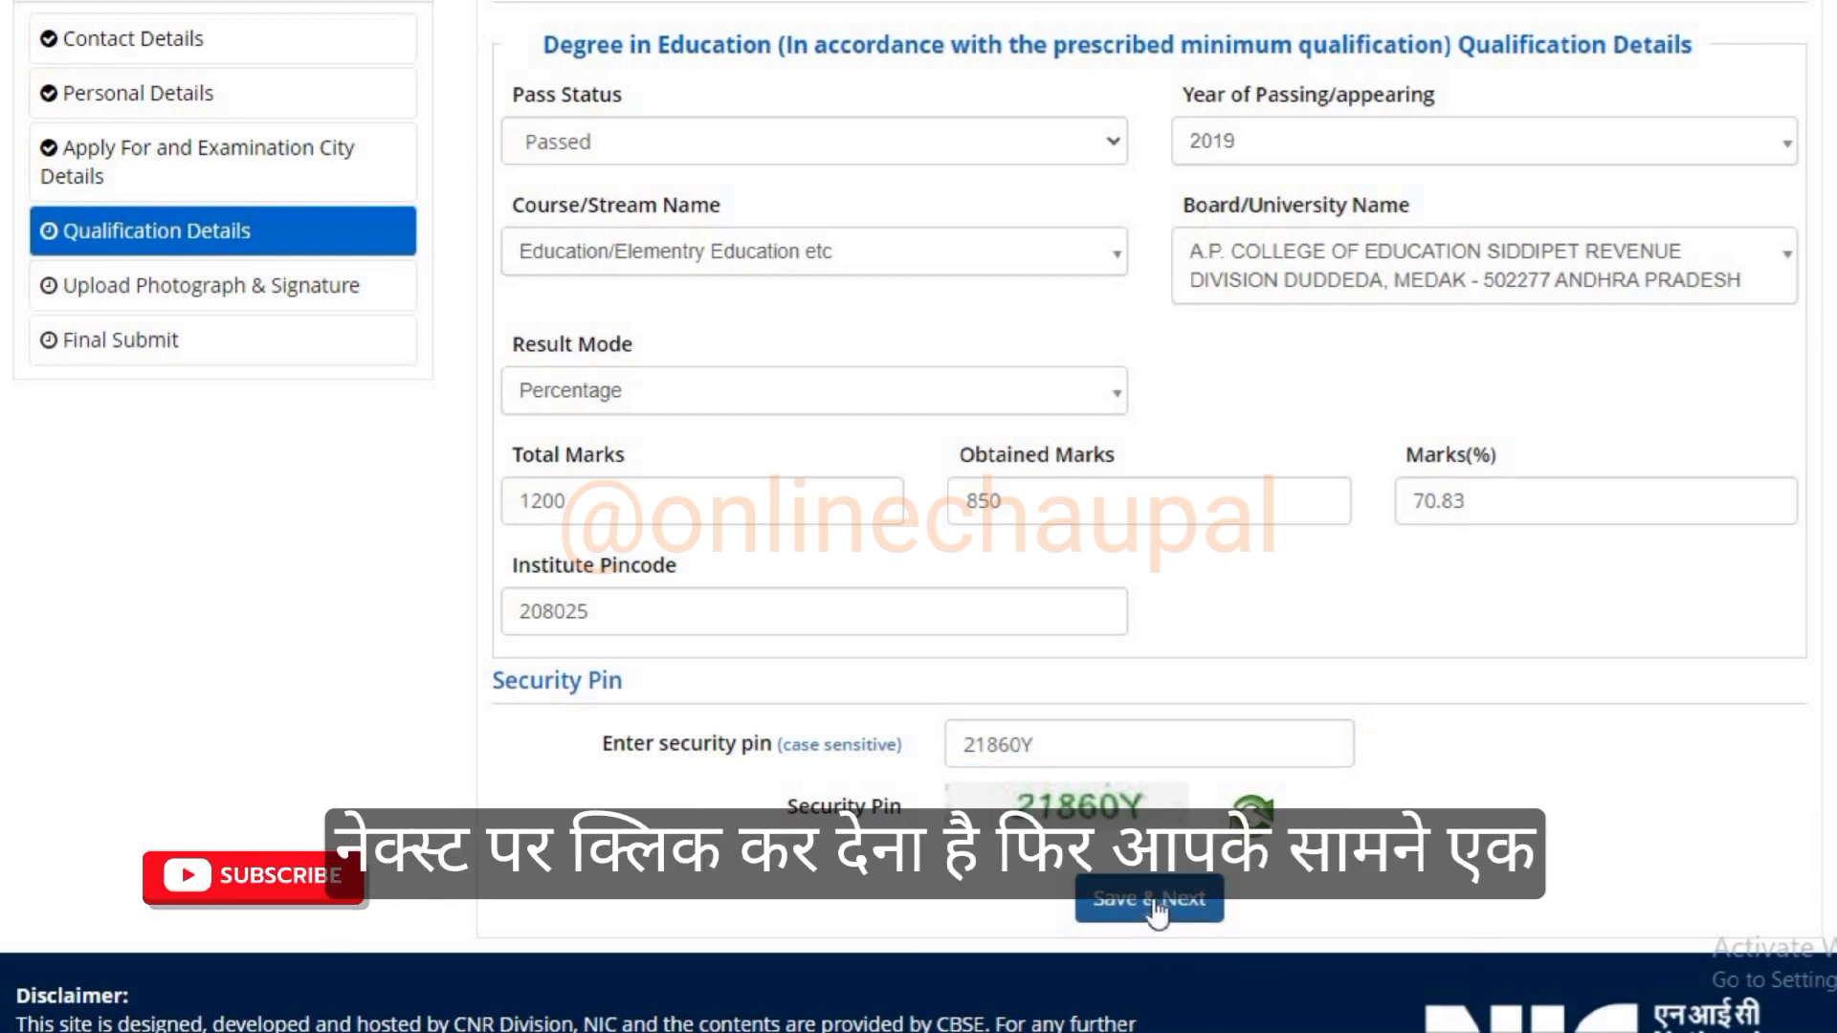
pyautogui.click(1150, 894)
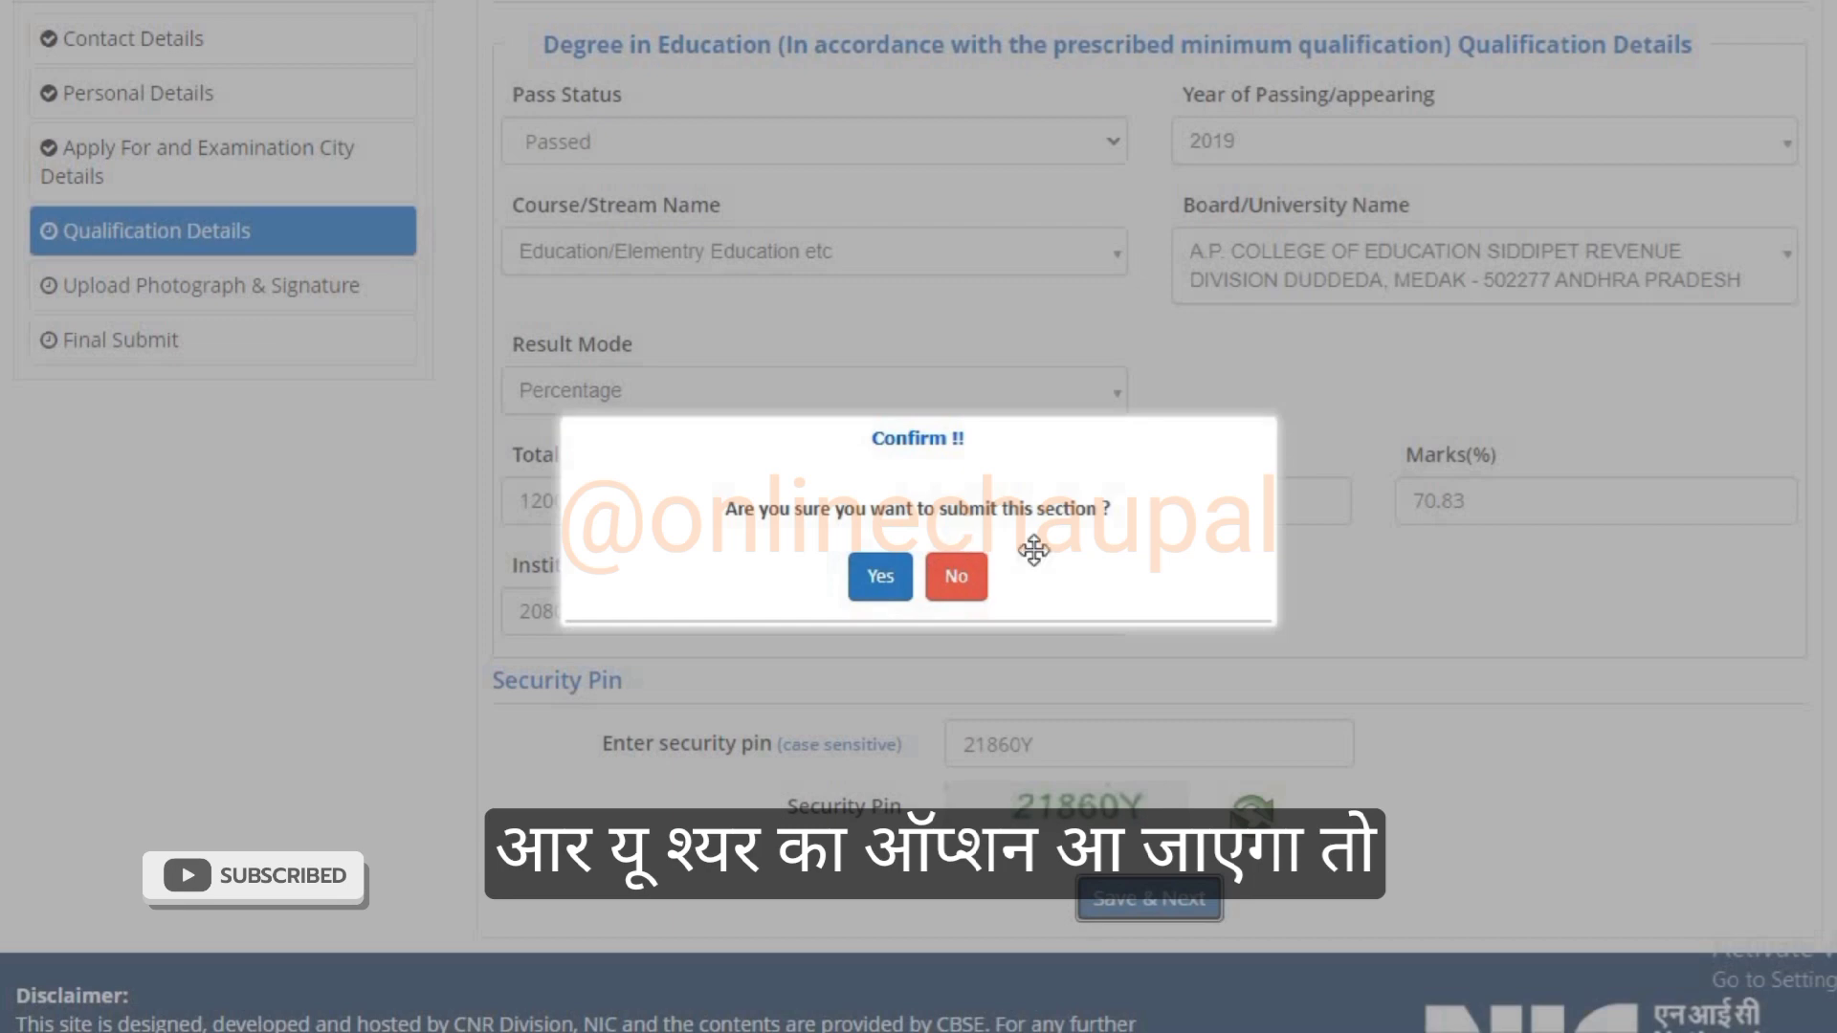
pyautogui.click(879, 580)
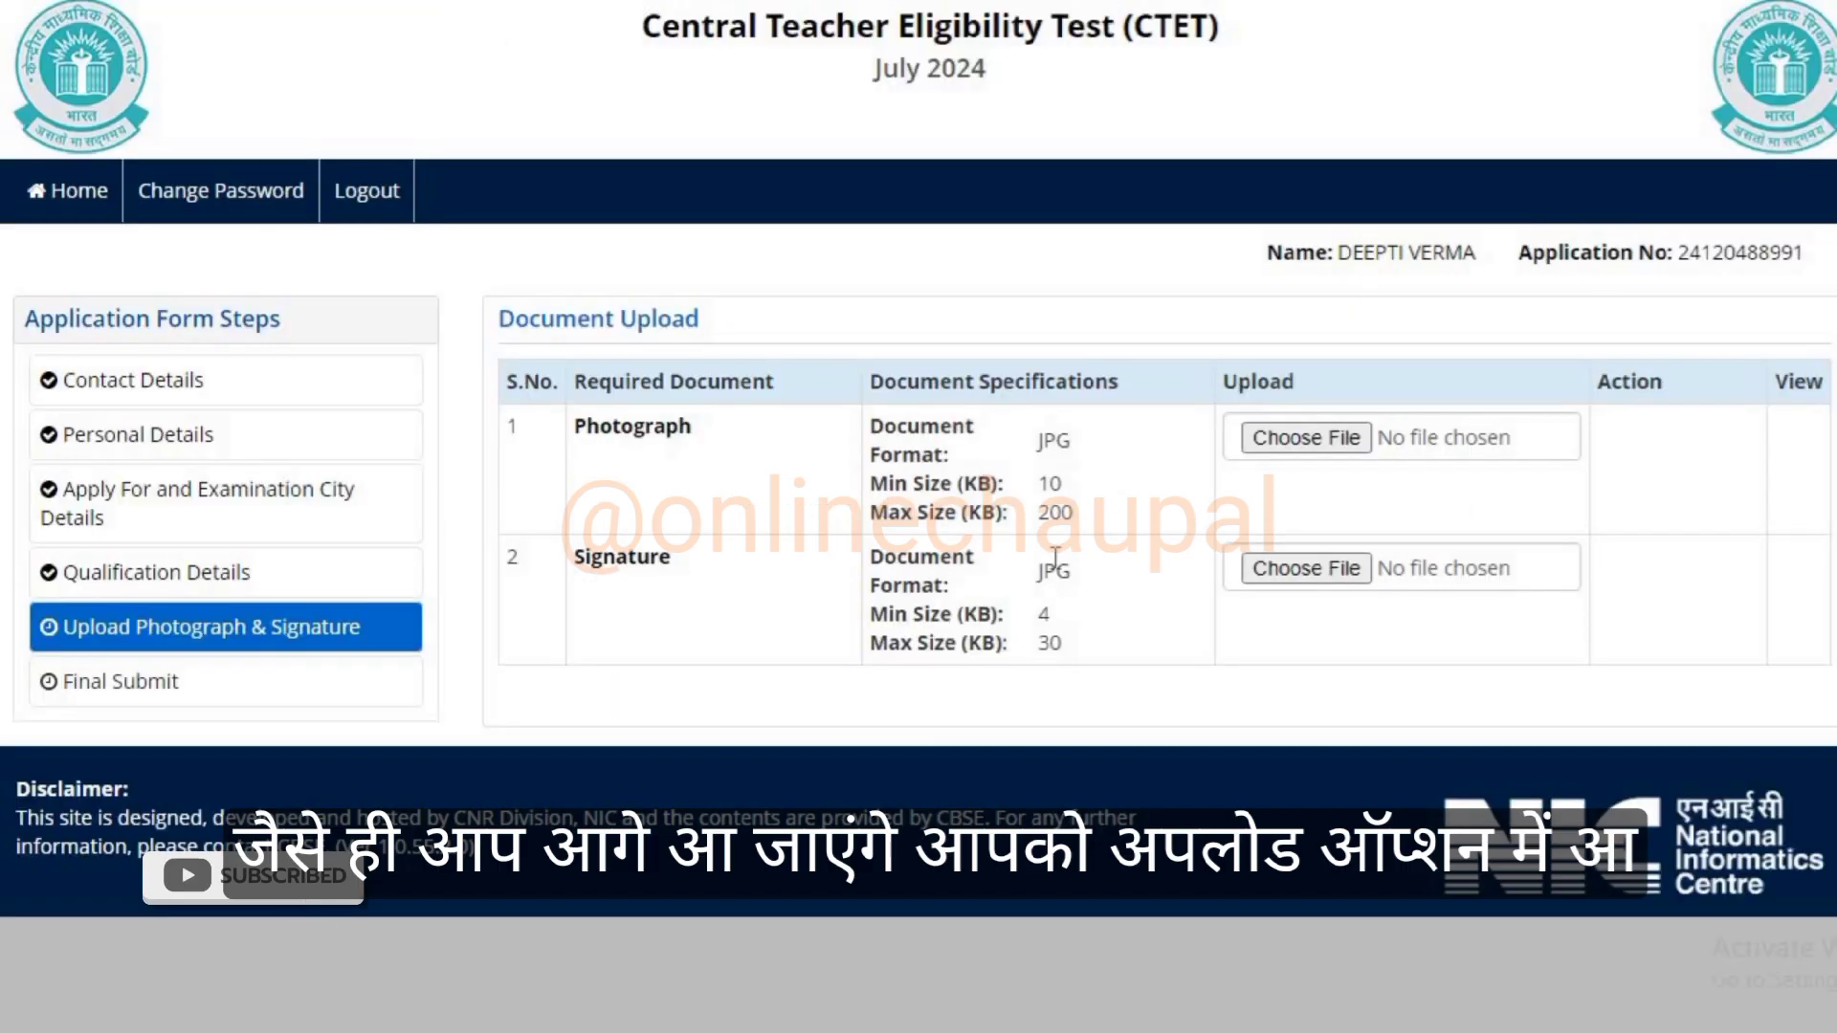
# Examine the required format and the minimum and maximum file sizes for the photograph and signature uploads.
pyautogui.moveTo(495, 321); pyautogui.dragTo(696, 328)
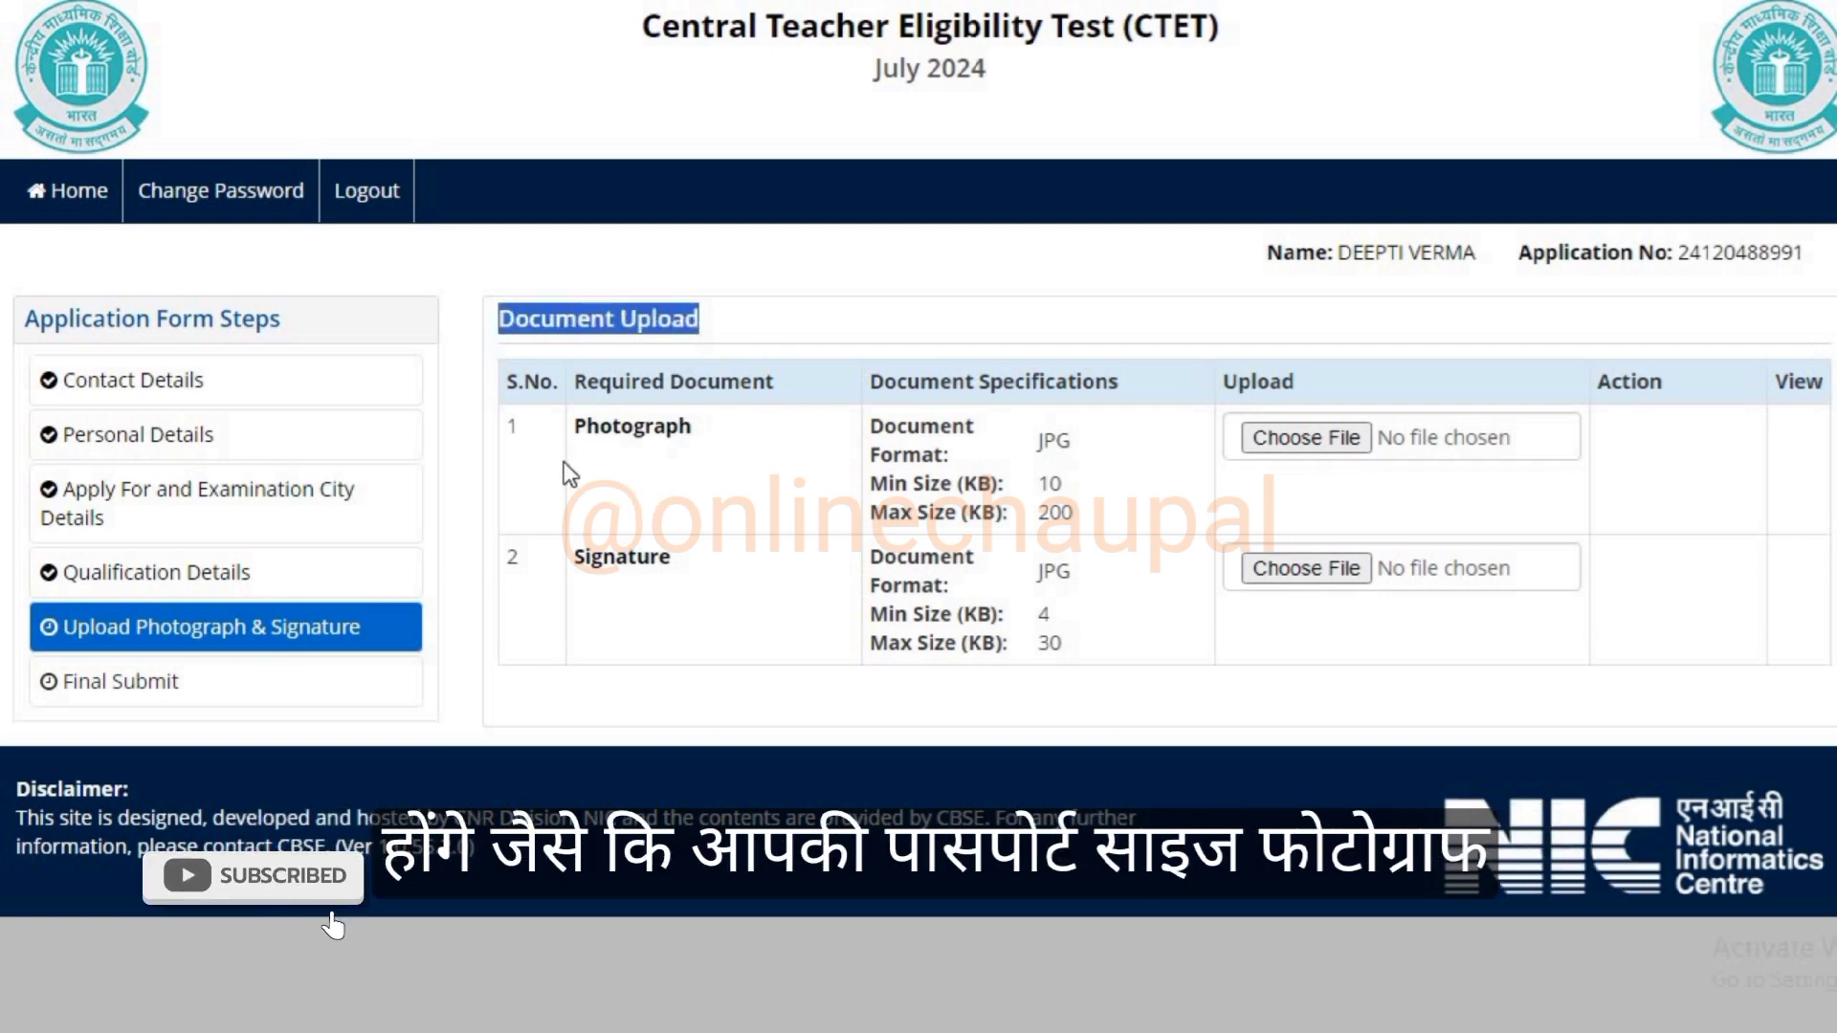
pyautogui.moveTo(576, 432); pyautogui.dragTo(696, 446)
pyautogui.moveTo(574, 558)
pyautogui.mouseDown()
pyautogui.moveTo(697, 570)
pyautogui.moveTo(802, 618)
pyautogui.mouseUp()
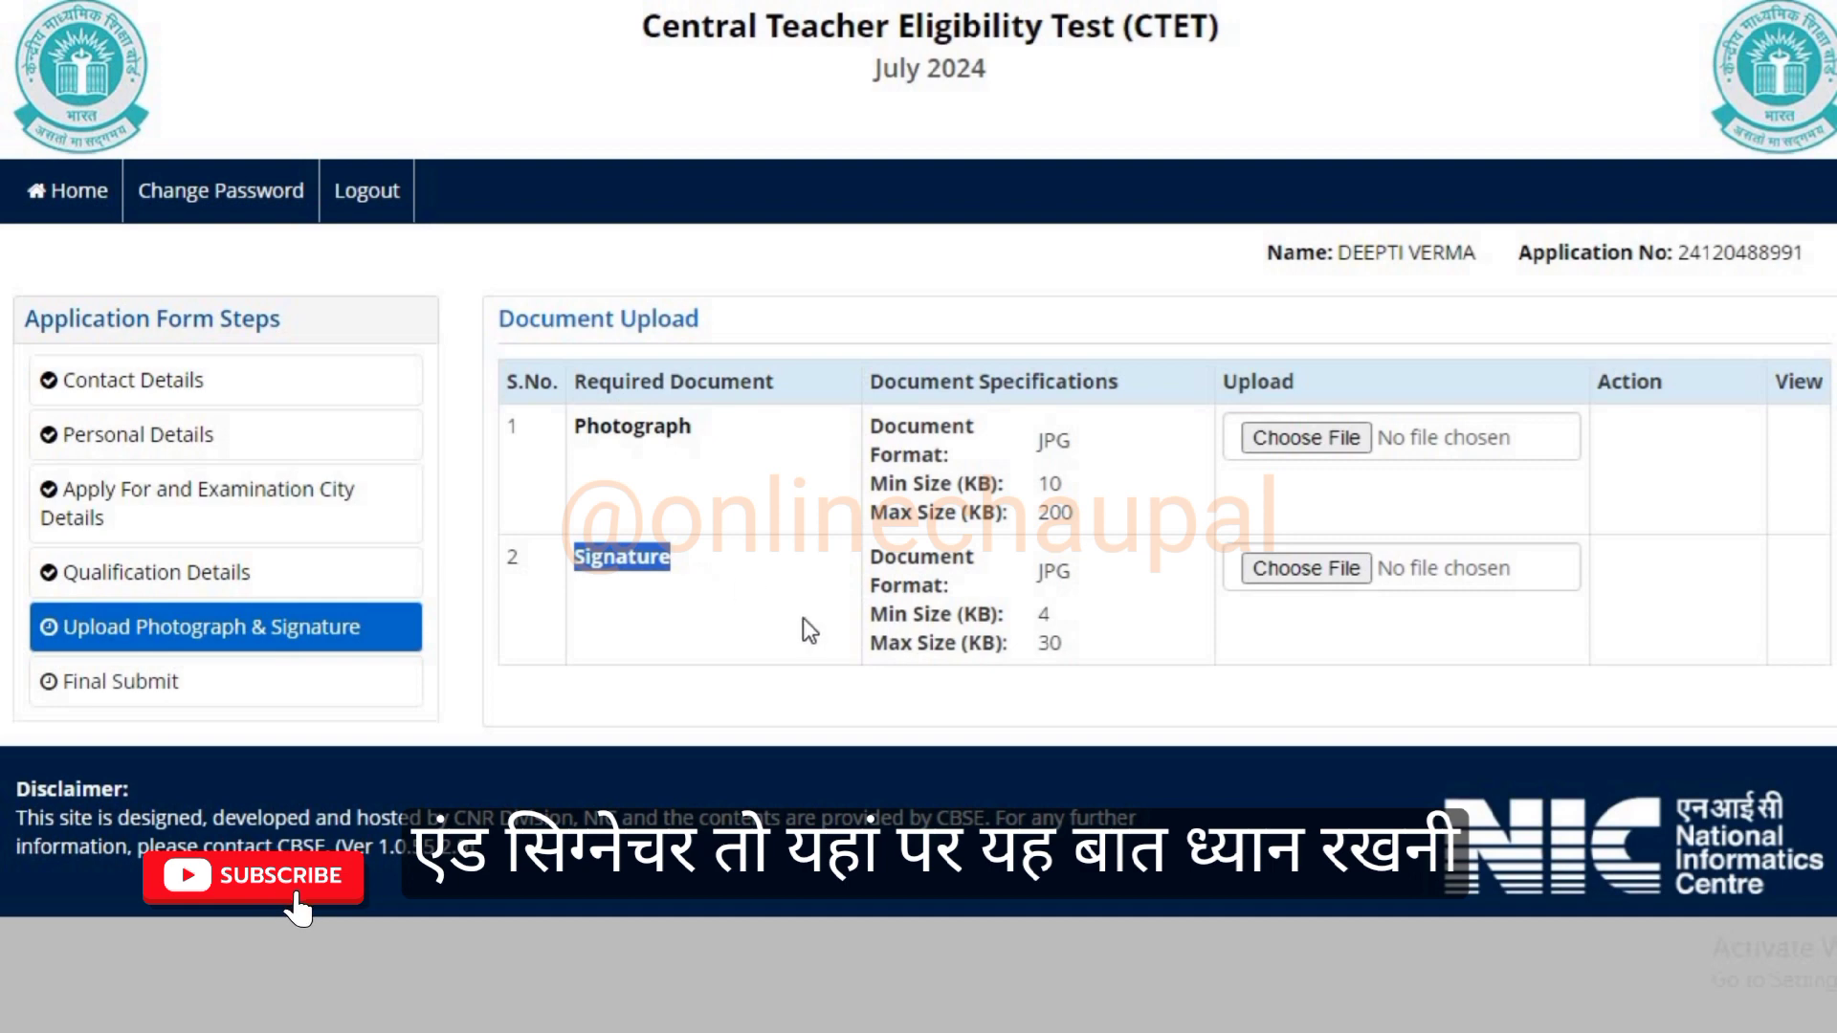
pyautogui.doubleClick(1048, 485)
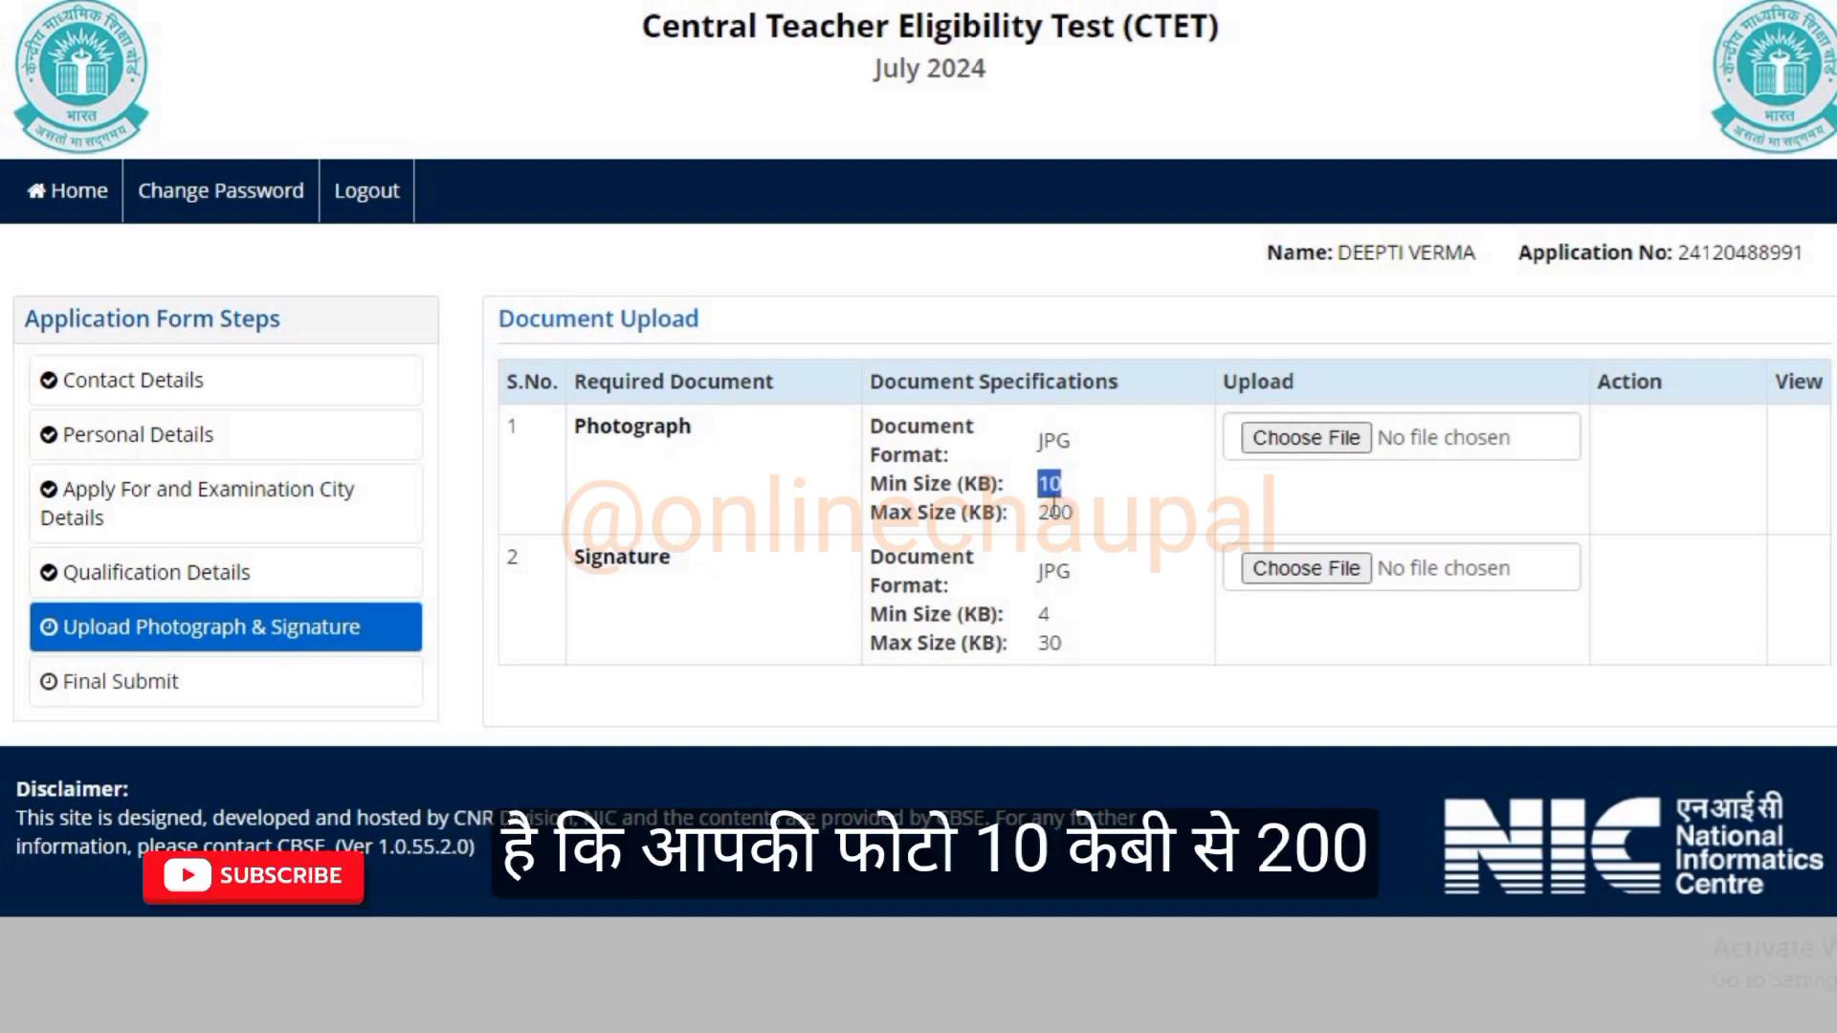
pyautogui.doubleClick(1069, 509)
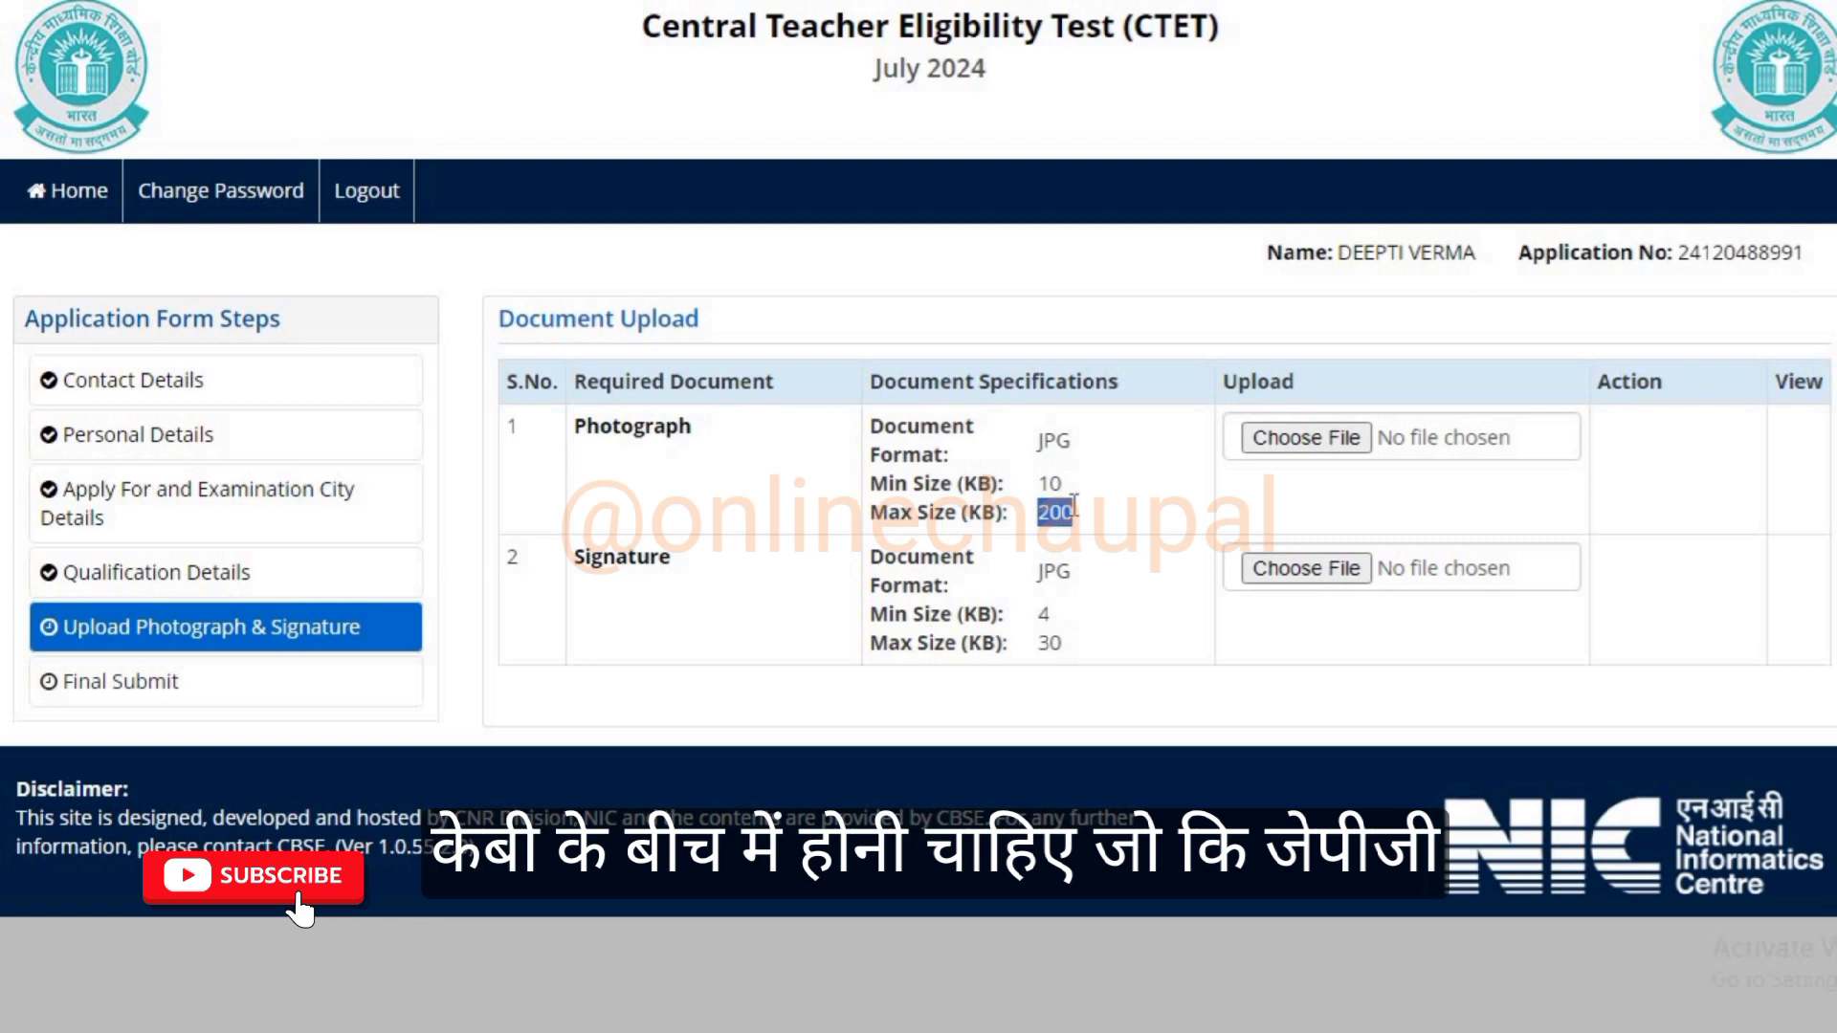
pyautogui.doubleClick(1071, 440)
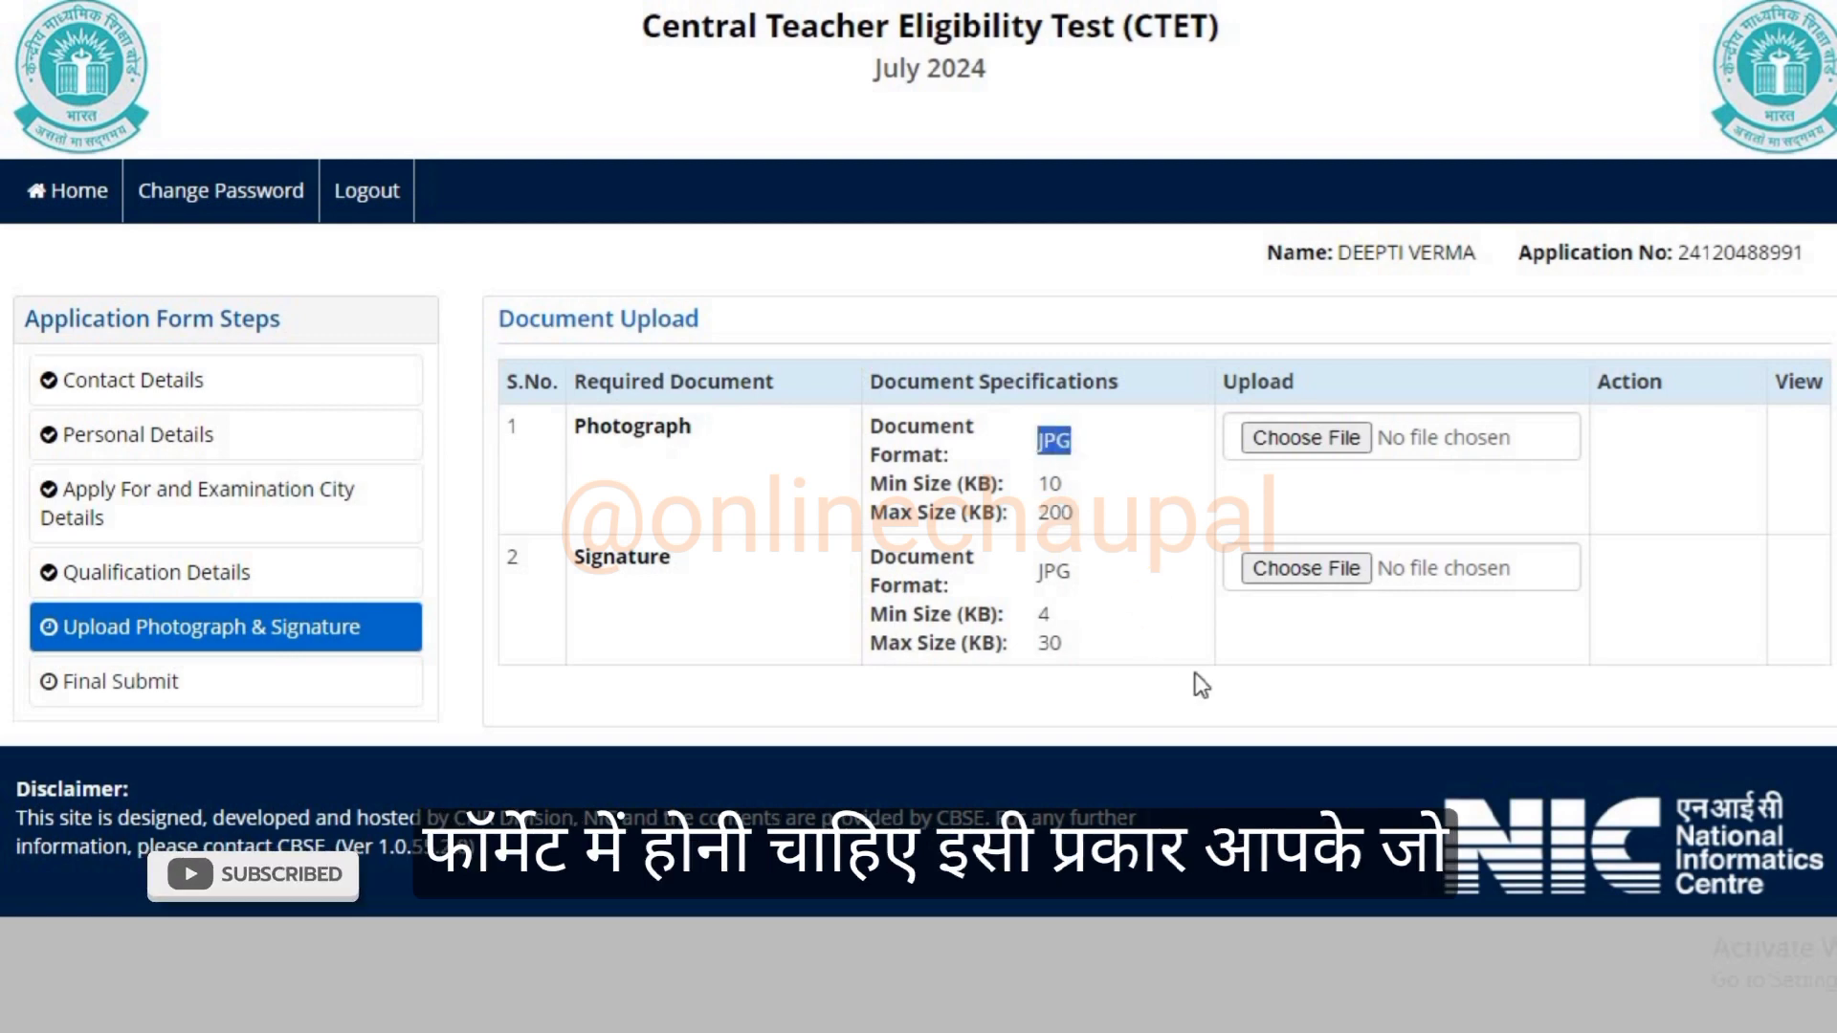
pyautogui.click(1123, 687)
pyautogui.doubleClick(1053, 572)
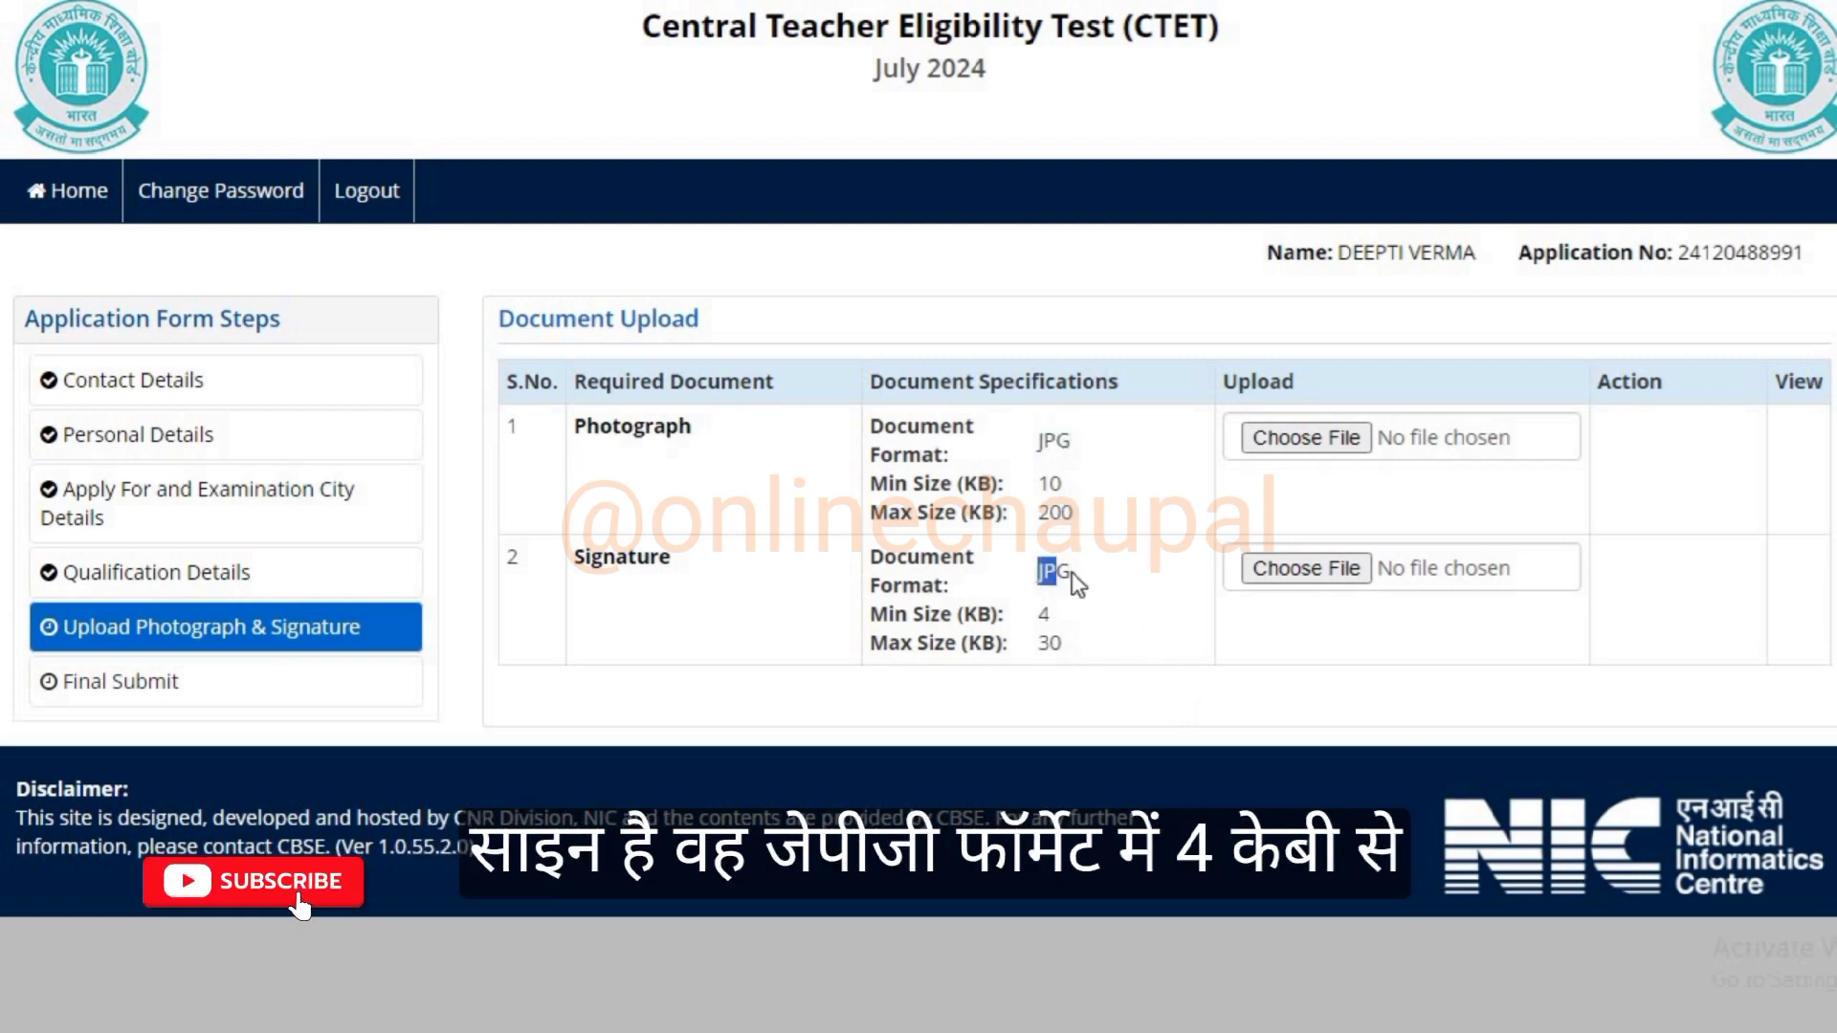
pyautogui.doubleClick(1042, 615)
pyautogui.moveTo(1038, 643); pyautogui.dragTo(1065, 644)
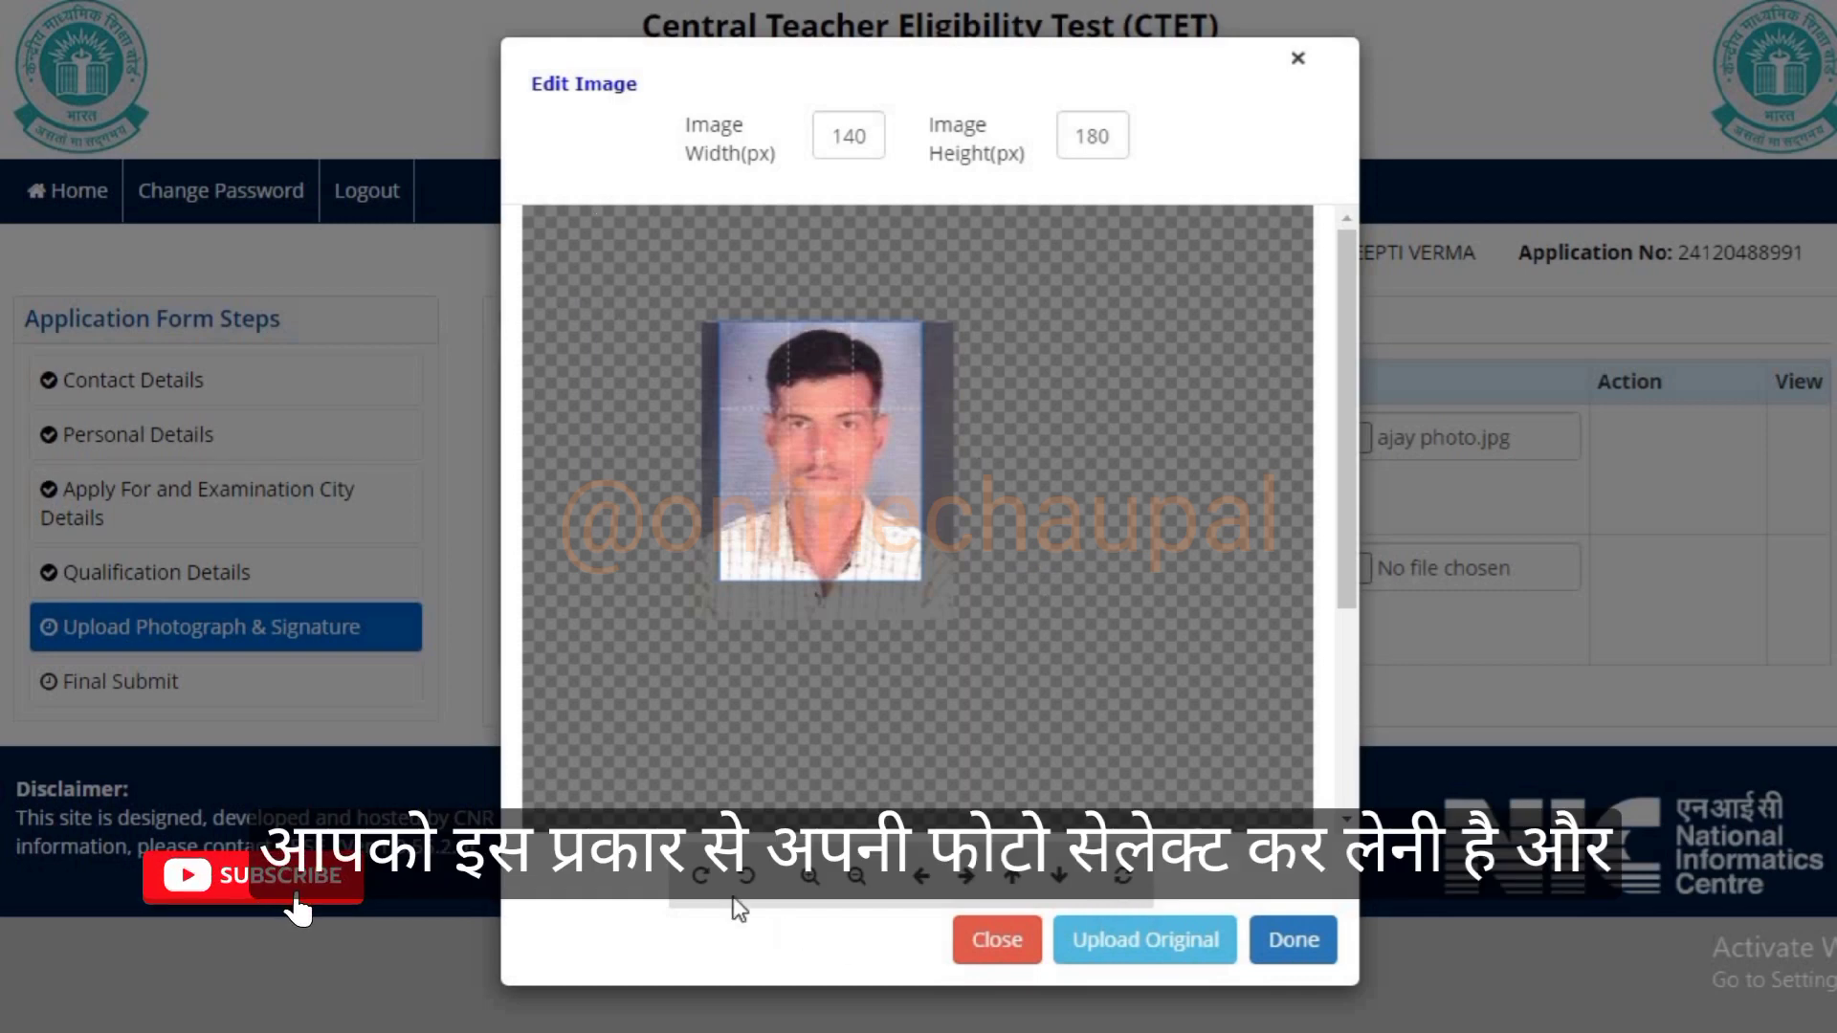
# Choose the applicant's photograph, accept the 140 by 180 px crop and upload it.
pyautogui.click(1318, 947)
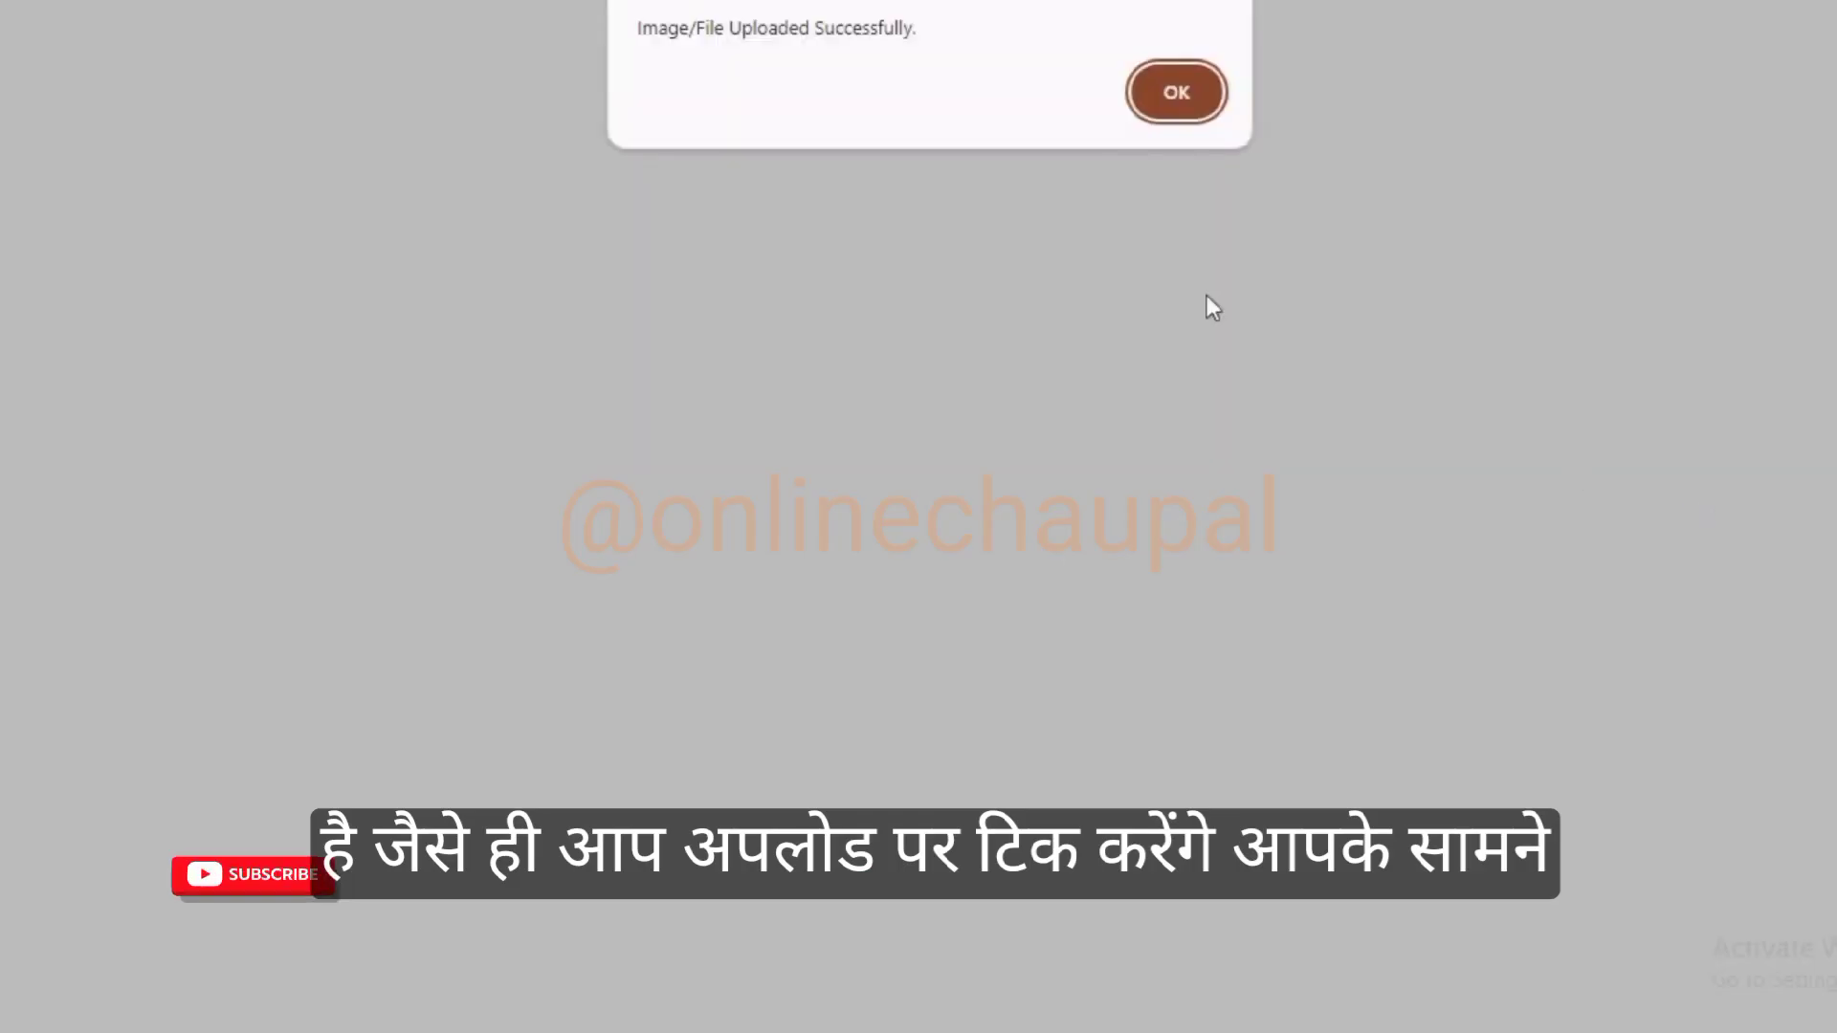
pyautogui.click(1192, 106)
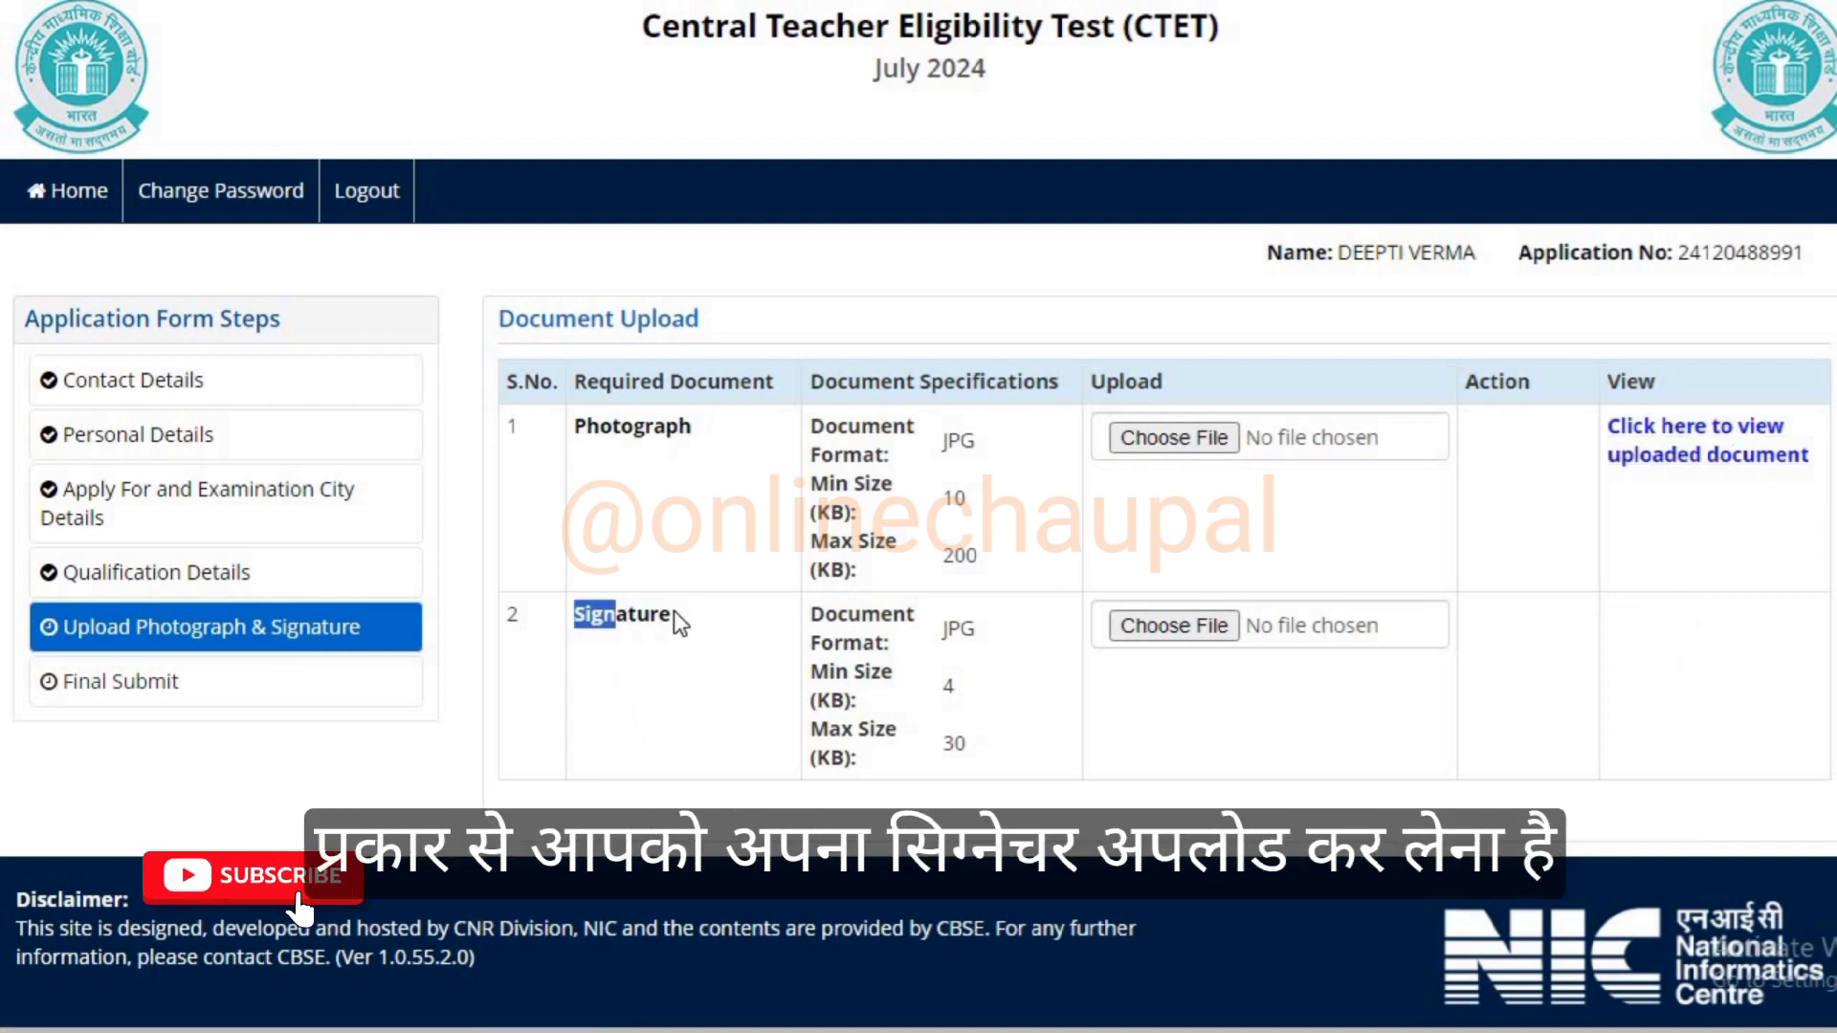
# Choose the signature image, accept the 256 by 64 px crop and upload it.
pyautogui.moveTo(674, 611); pyautogui.dragTo(696, 612)
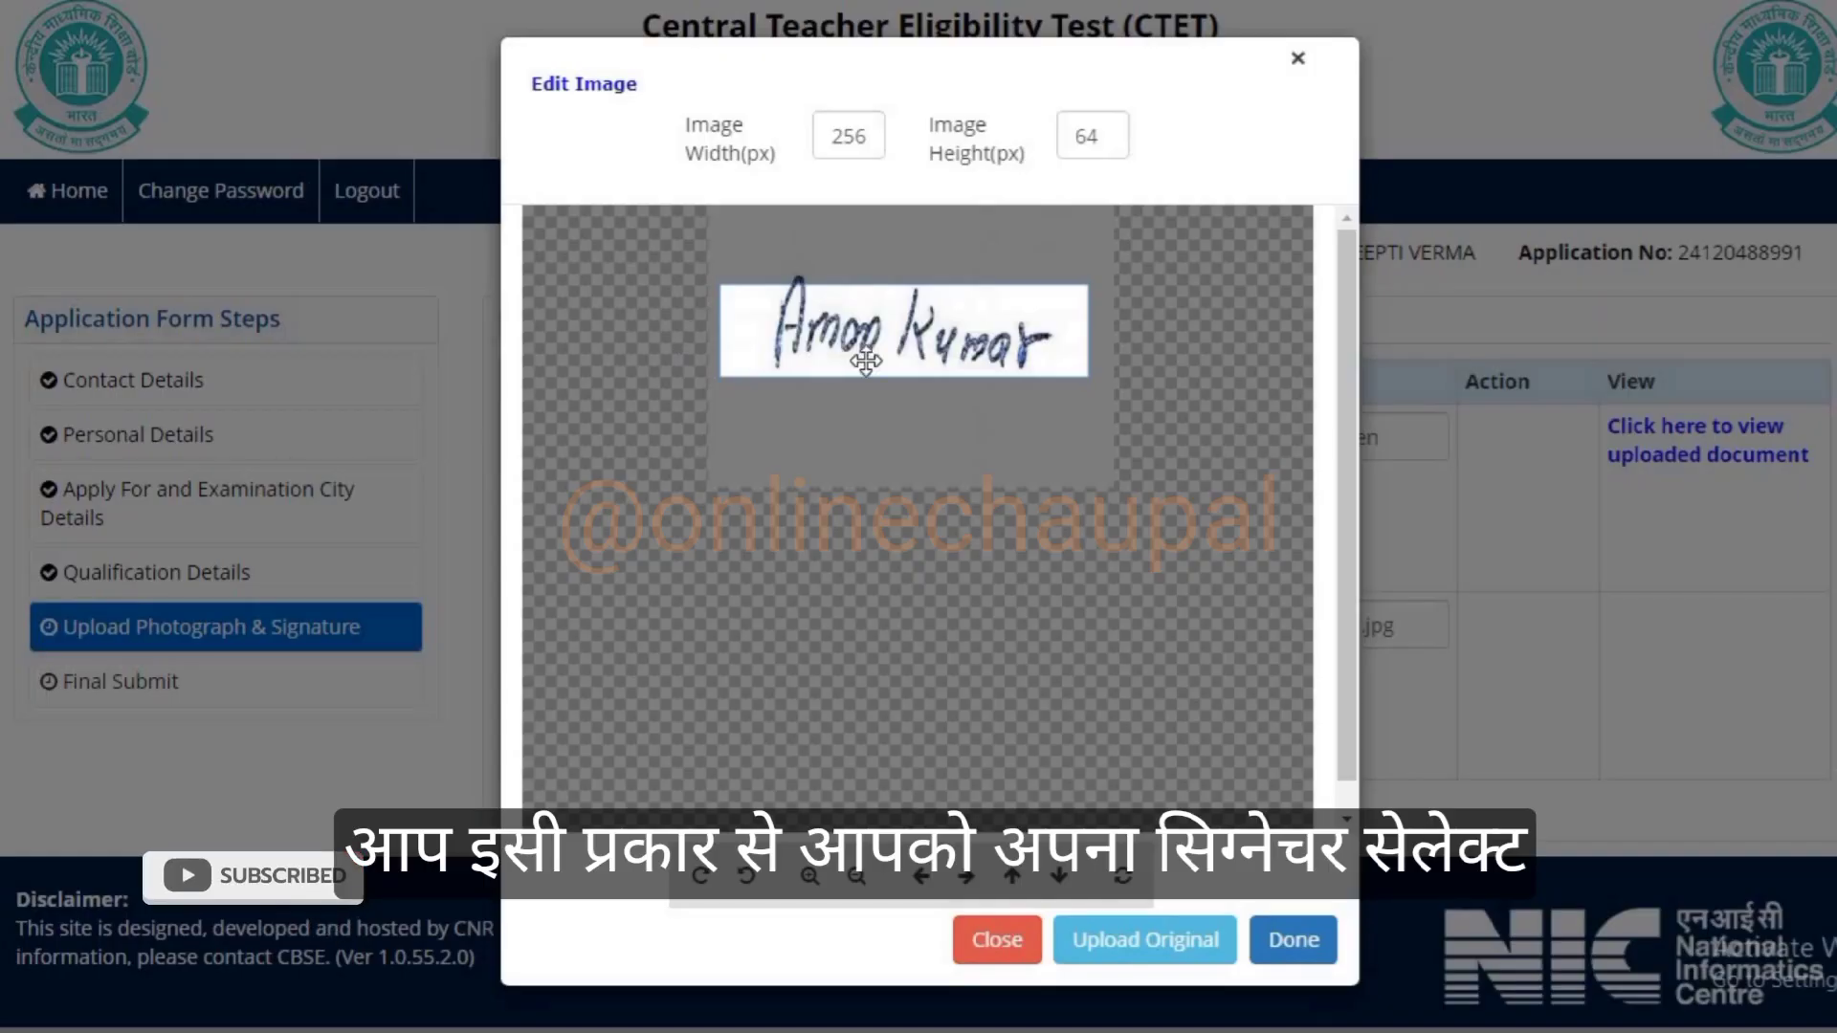
pyautogui.click(1293, 940)
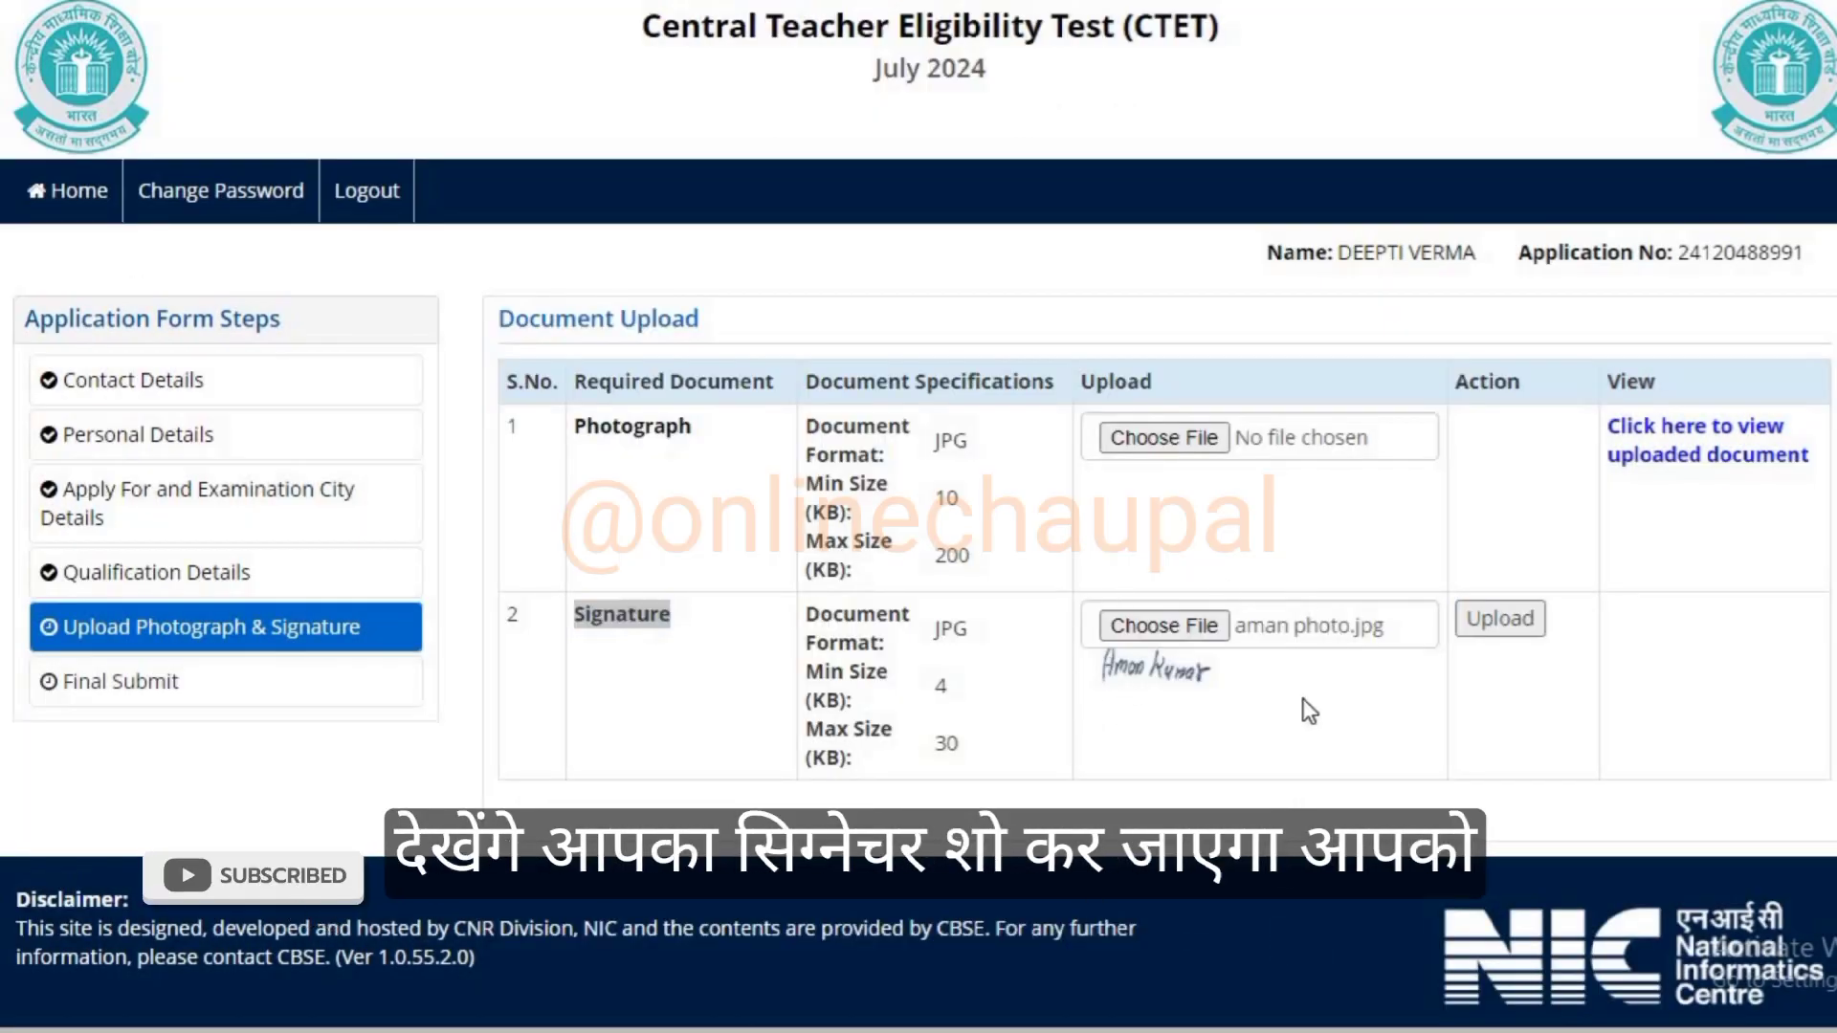
pyautogui.click(1507, 631)
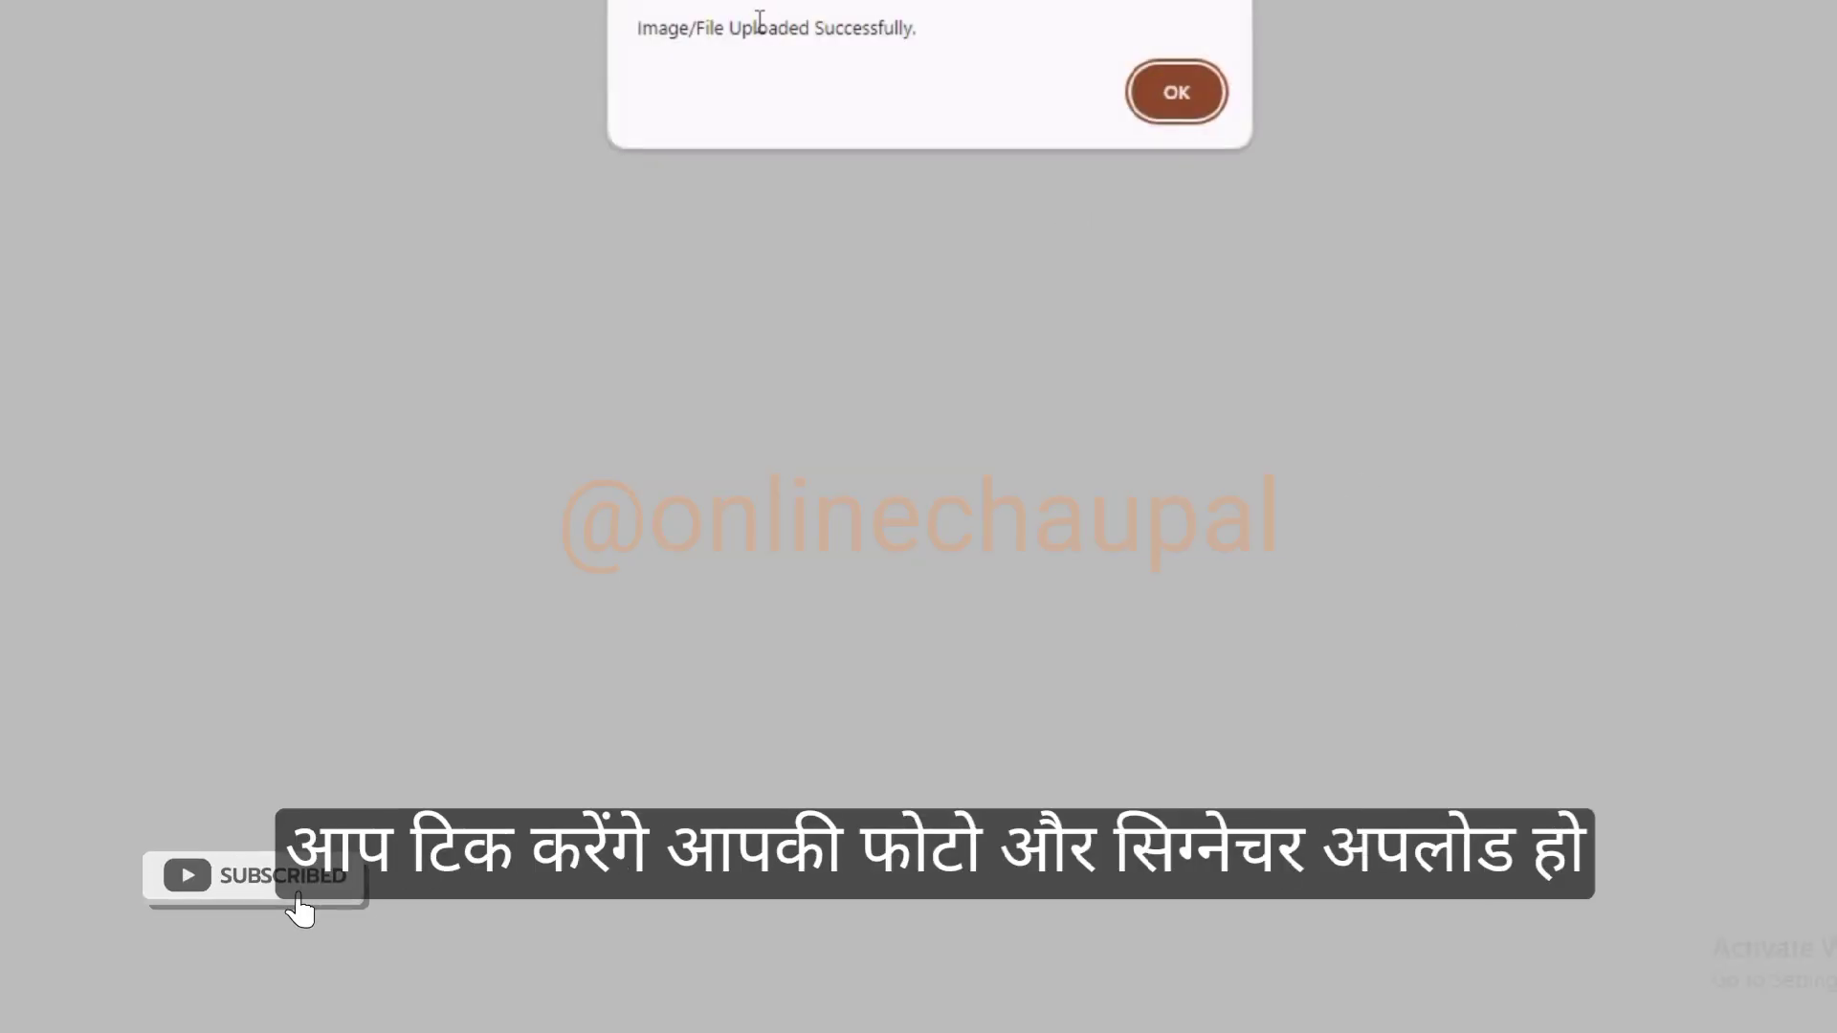
pyautogui.click(1173, 99)
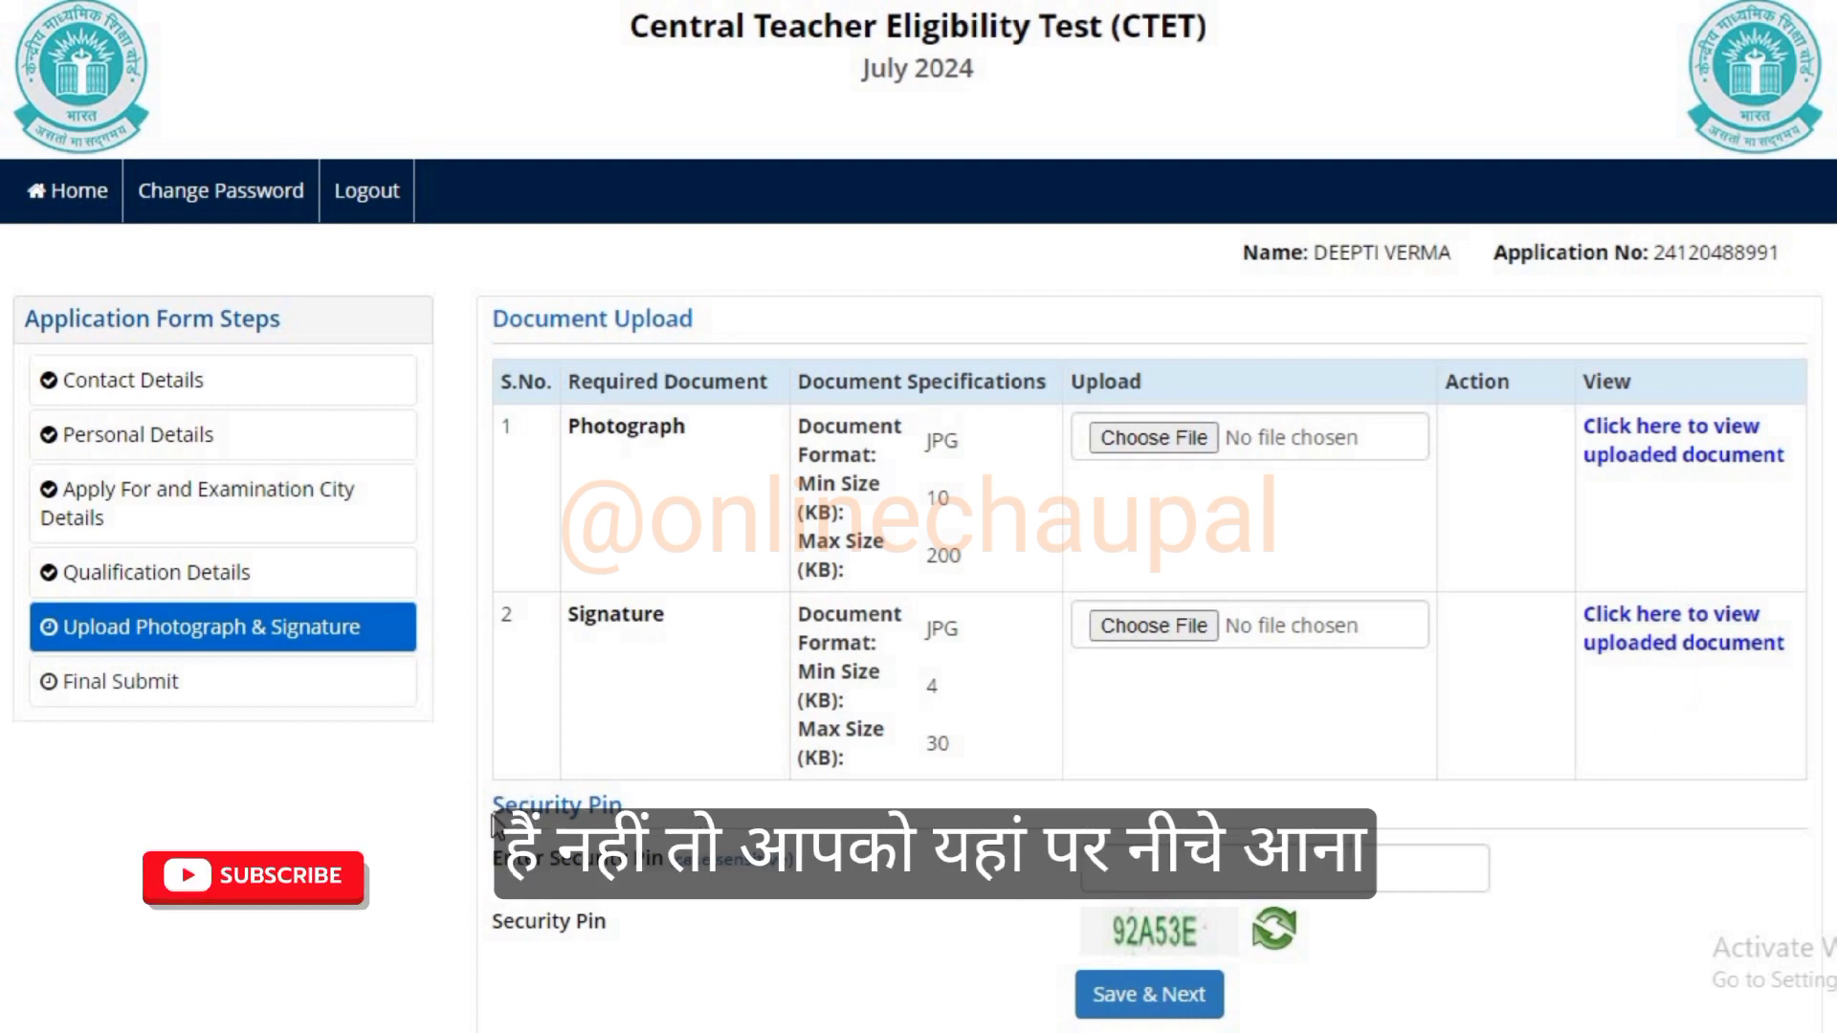
# Enter the security pin from the captcha image and submit the document upload form with confirmation.
pyautogui.moveTo(492, 805); pyautogui.dragTo(623, 806)
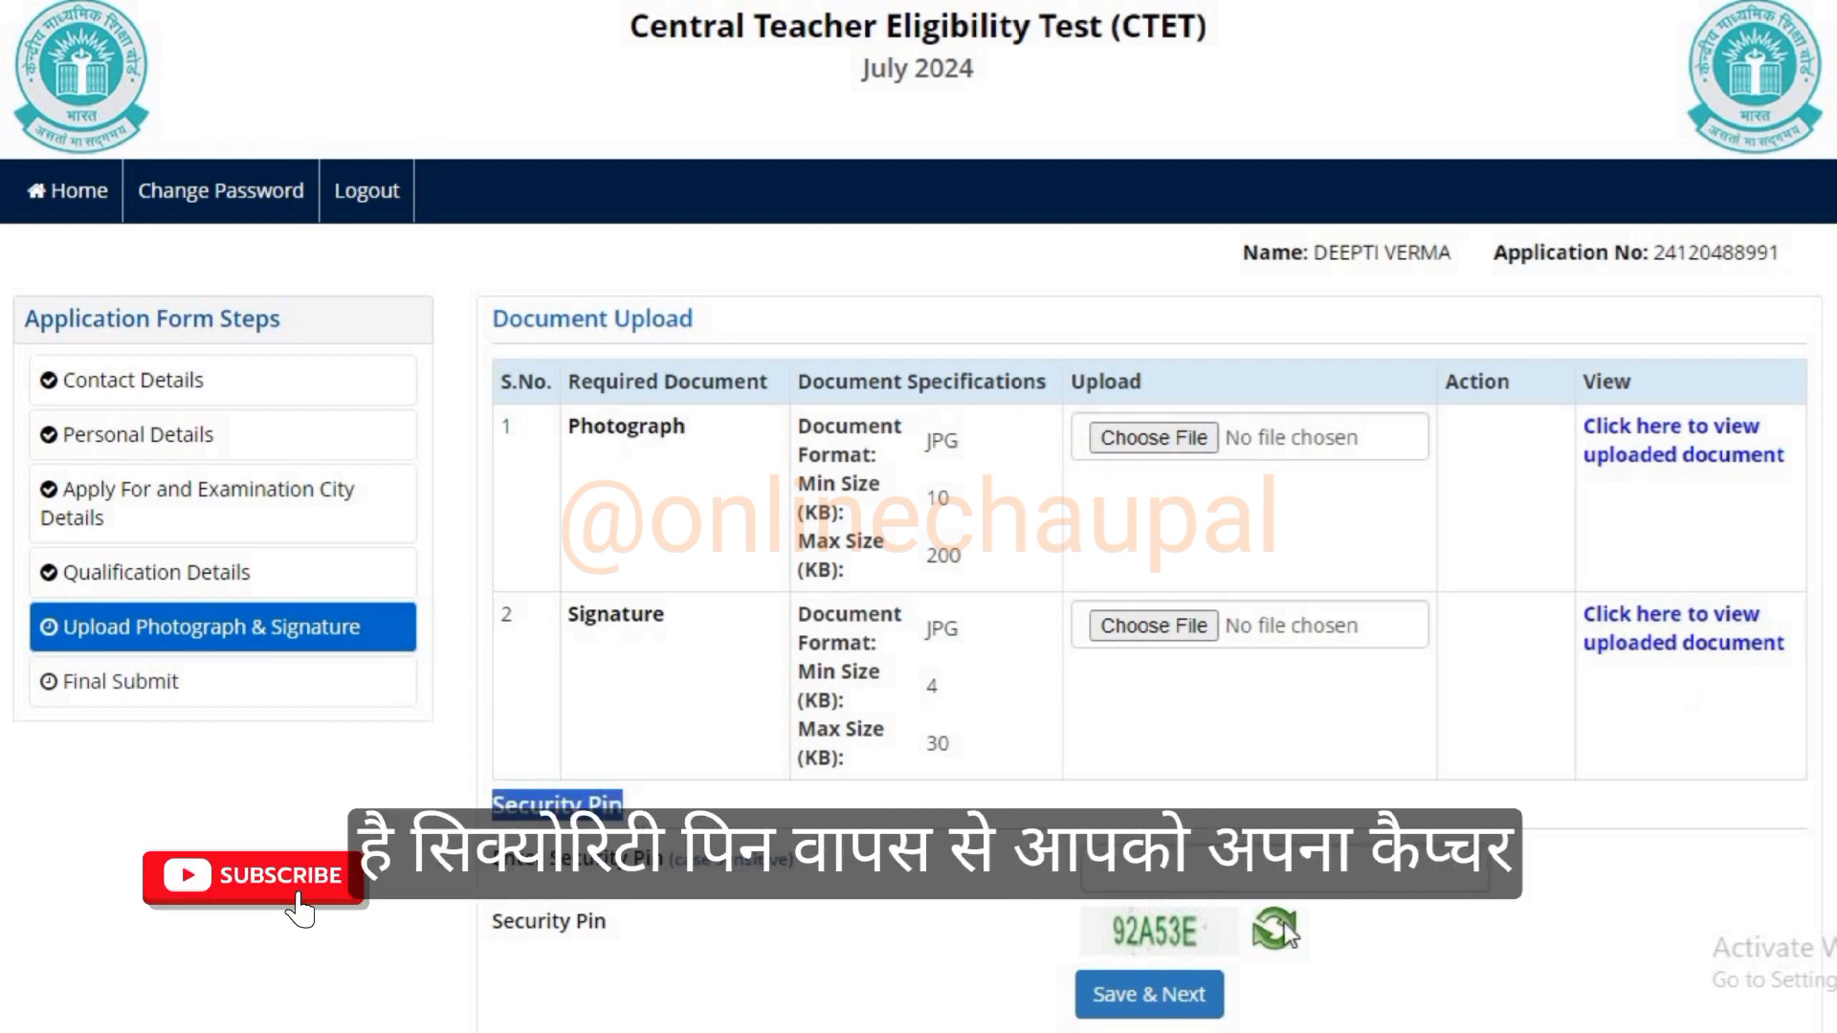
pyautogui.click(1162, 882)
pyautogui.write('92A53E')
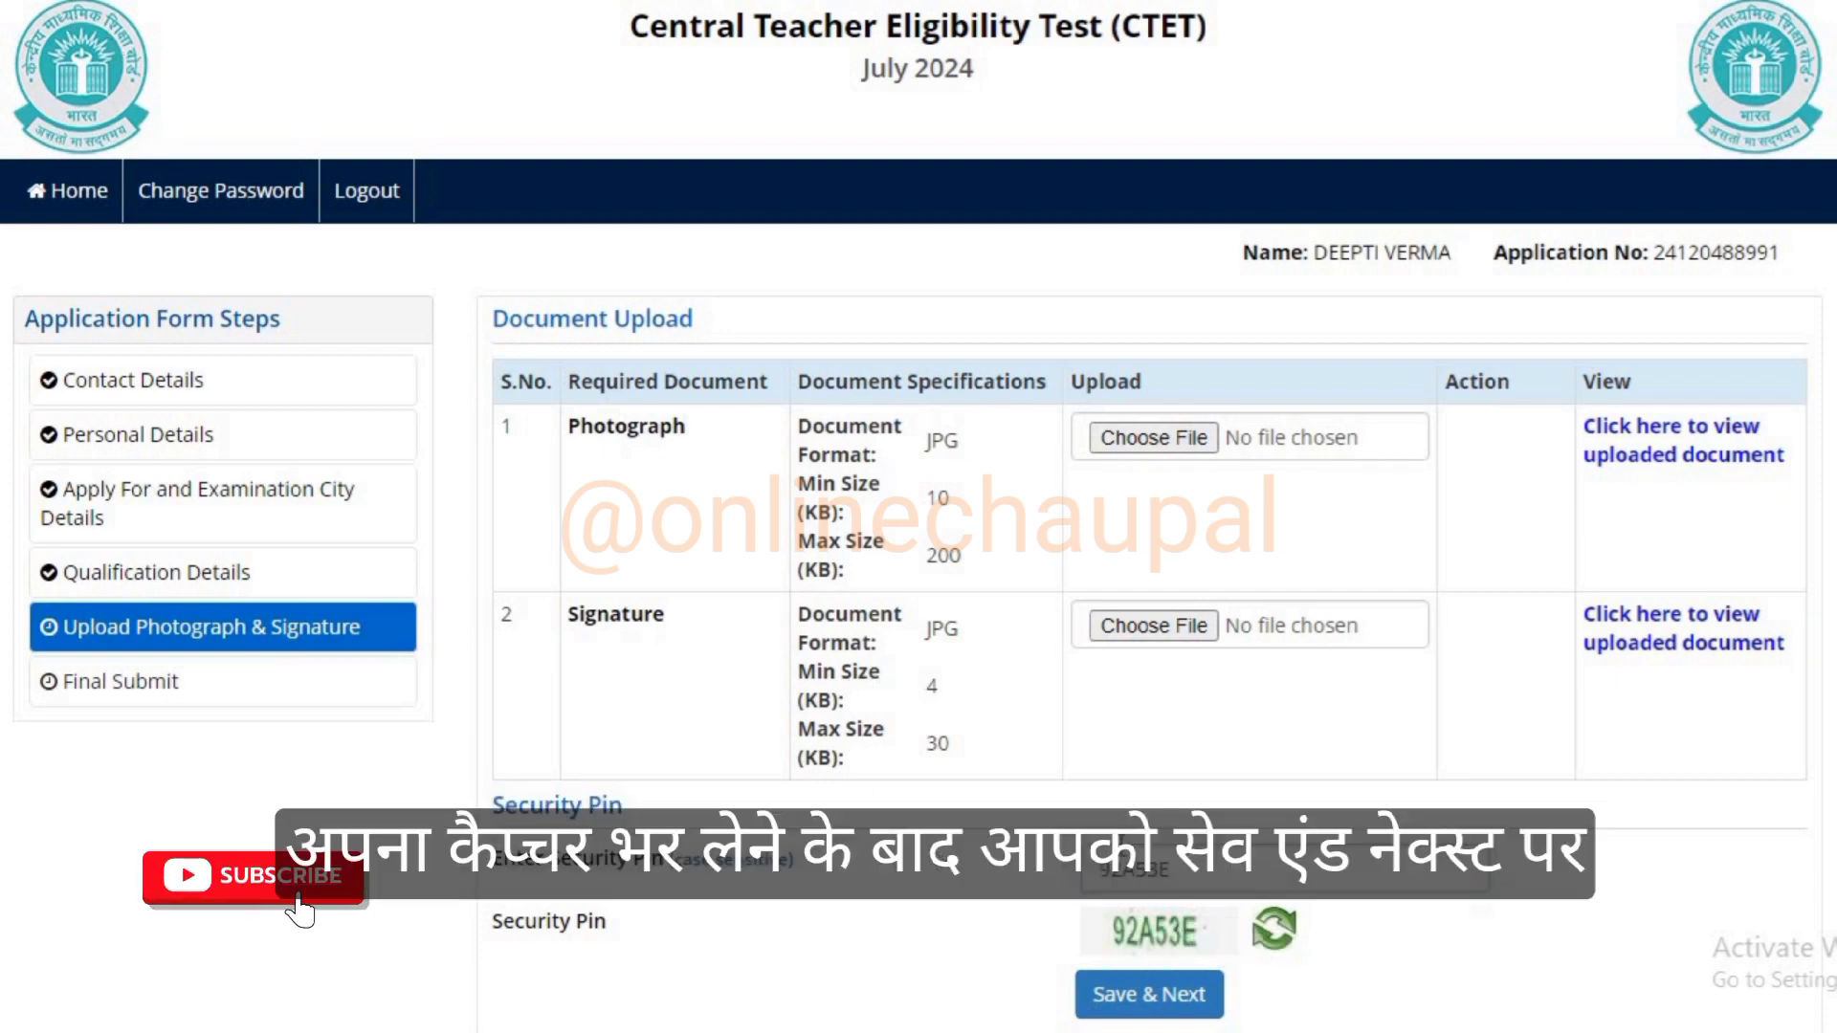
pyautogui.click(1152, 998)
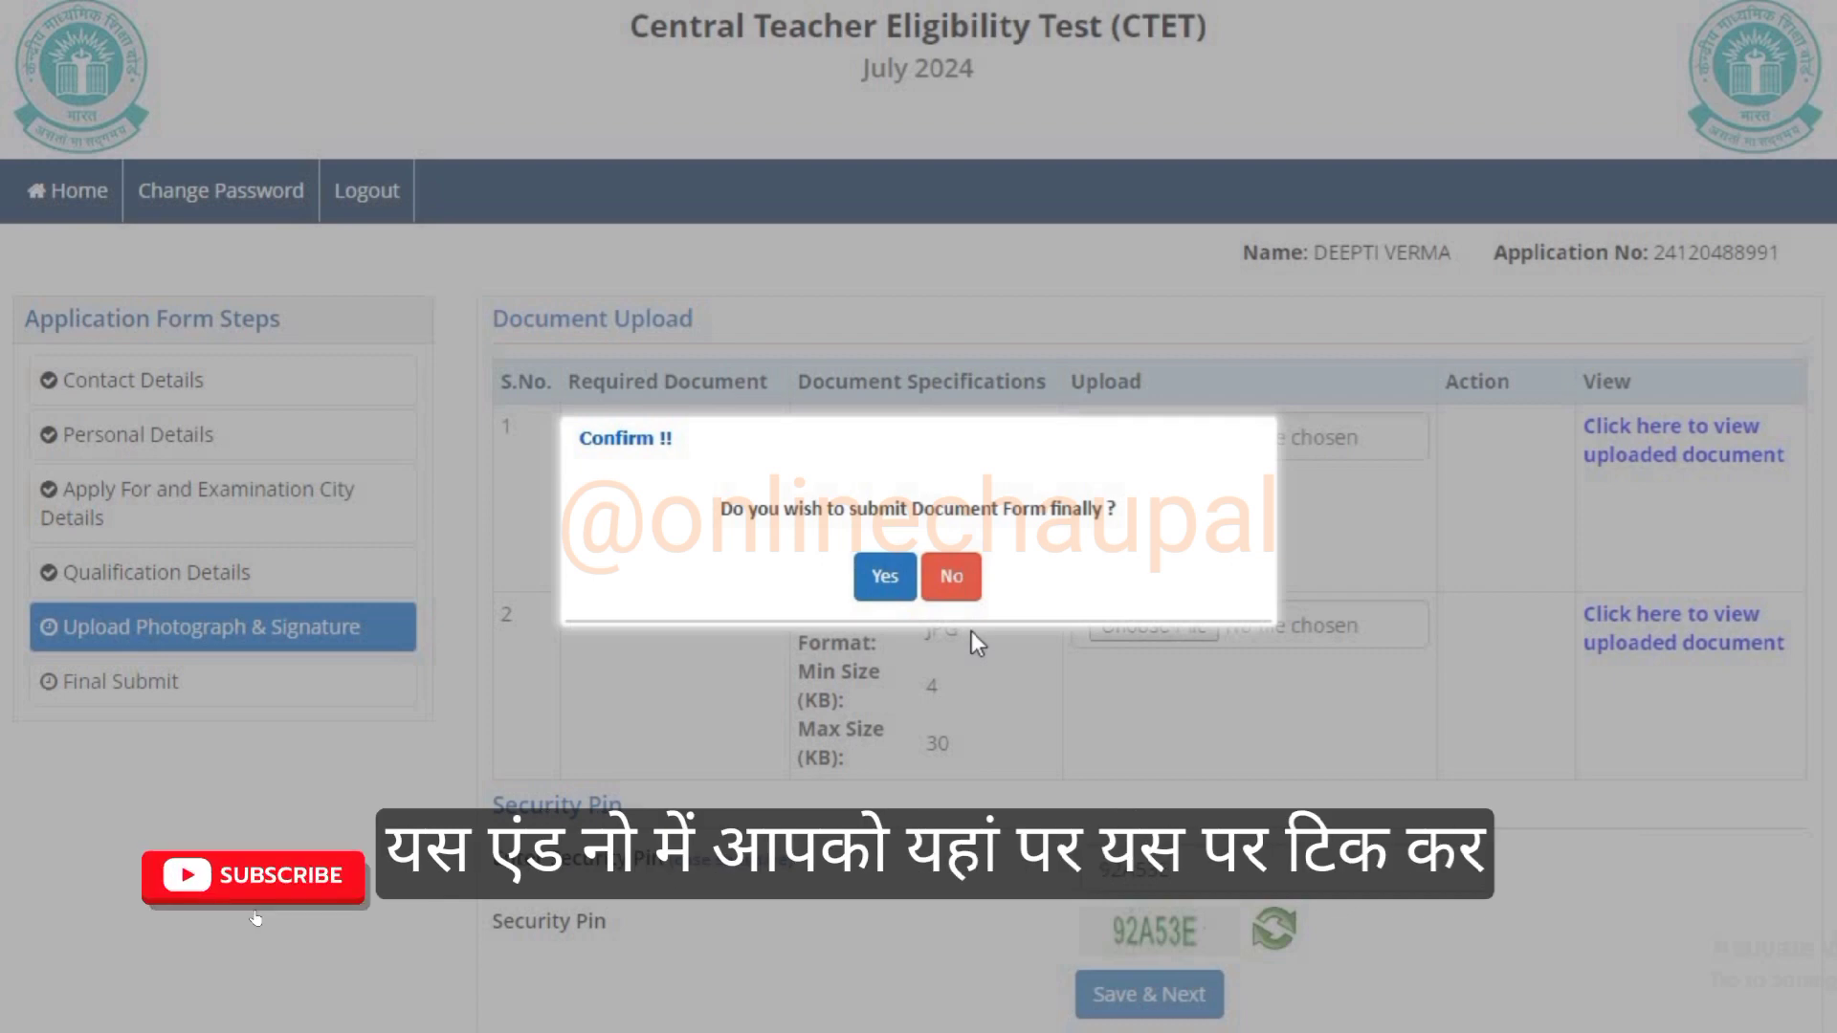
pyautogui.click(884, 577)
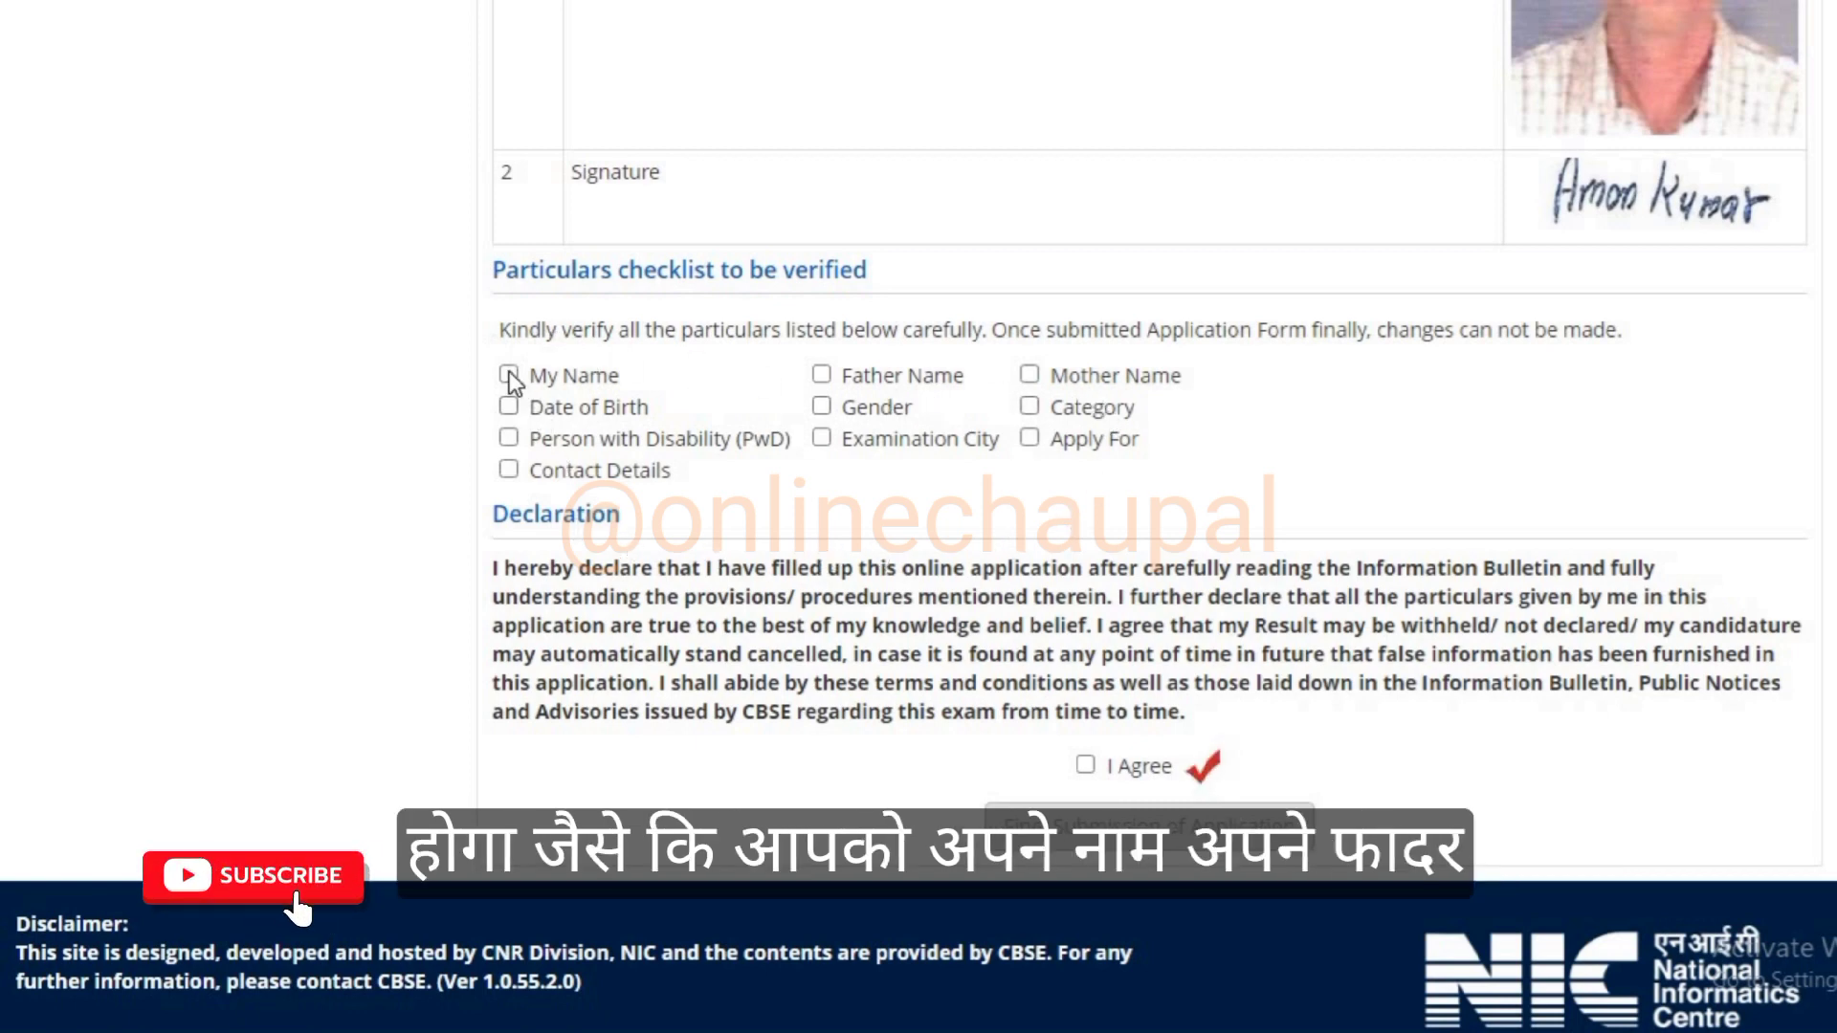
# Mark every item in the particulars checklist as verified, from My Name through Contact Details.
pyautogui.click(822, 375)
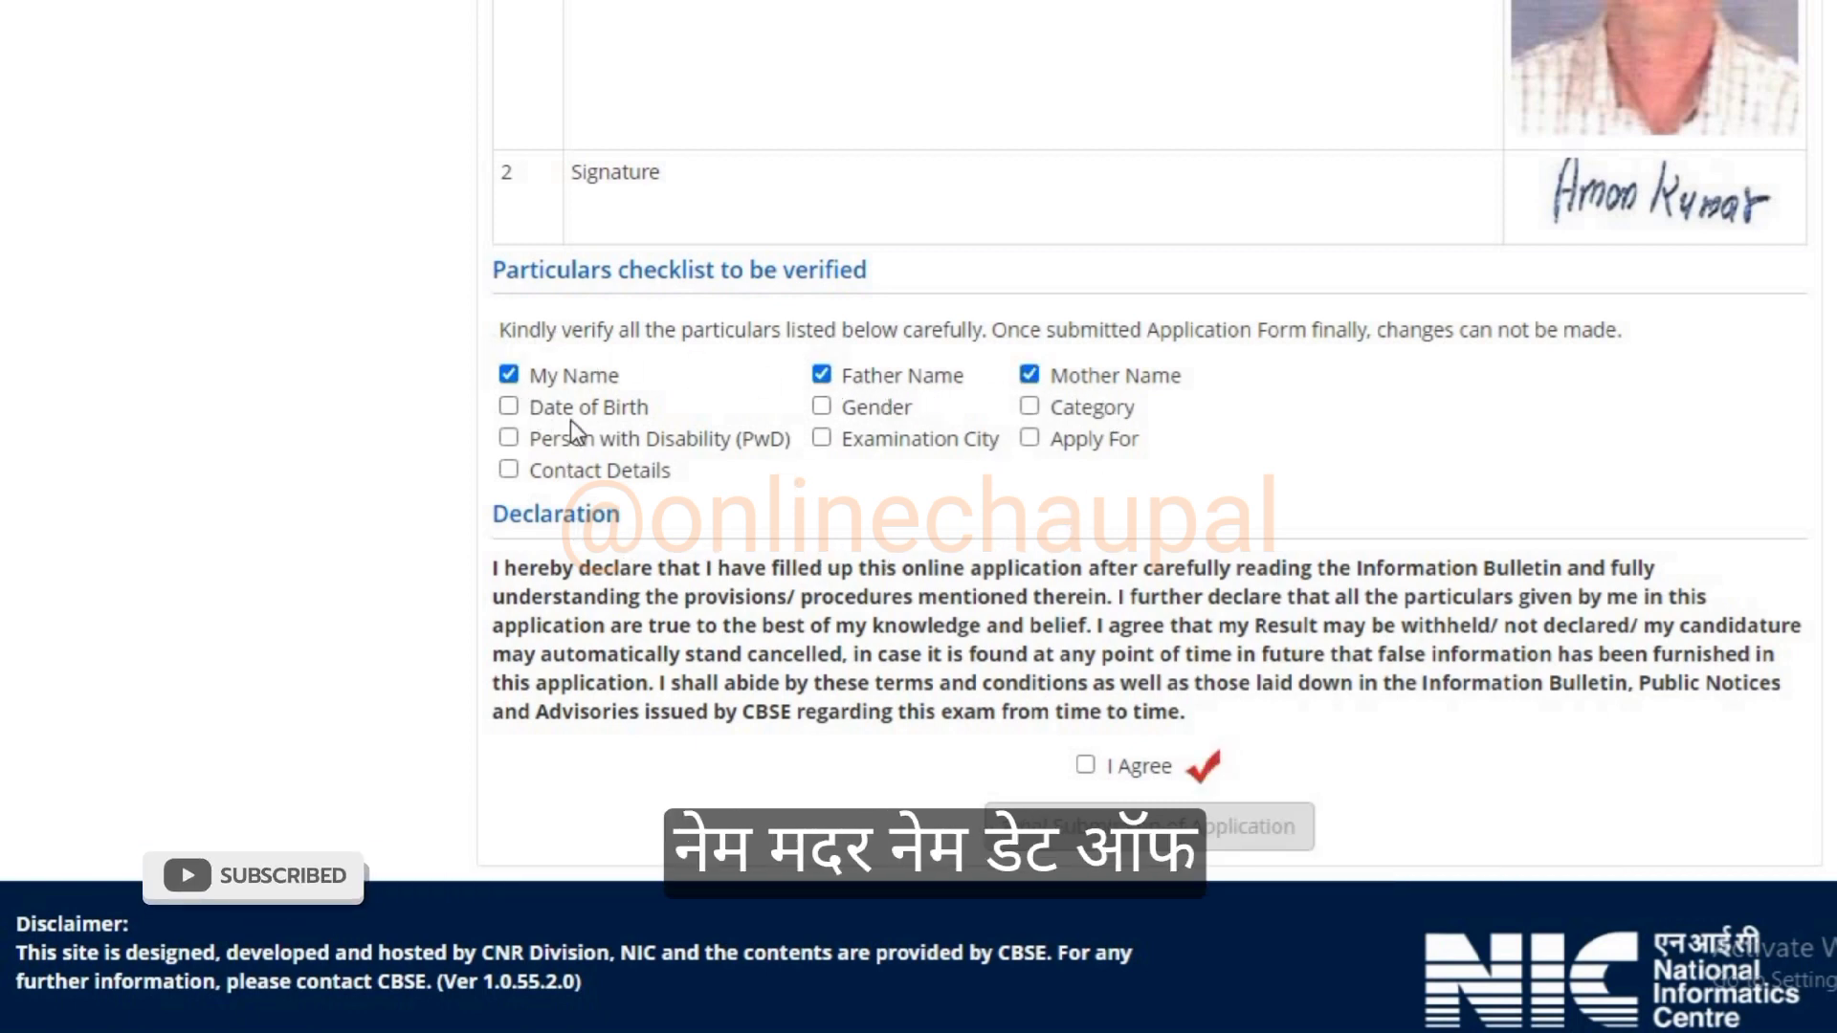
pyautogui.click(539, 421)
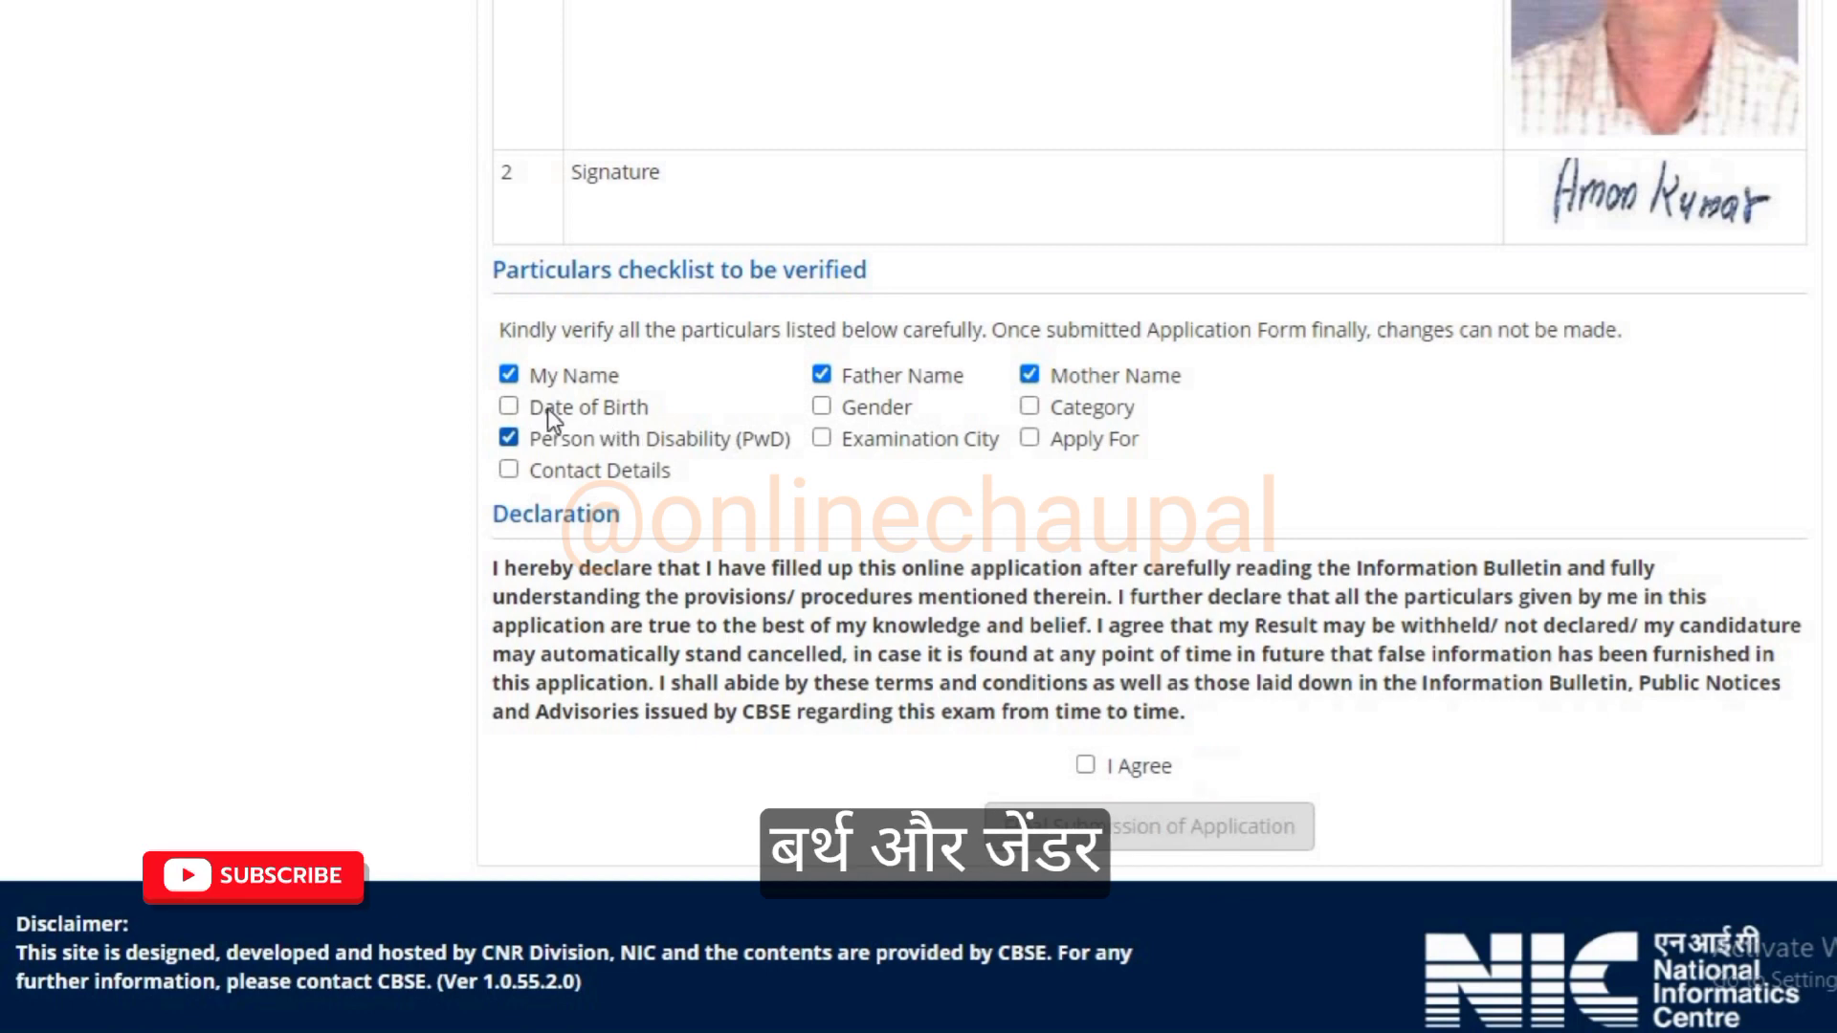
pyautogui.click(830, 409)
pyautogui.click(1095, 411)
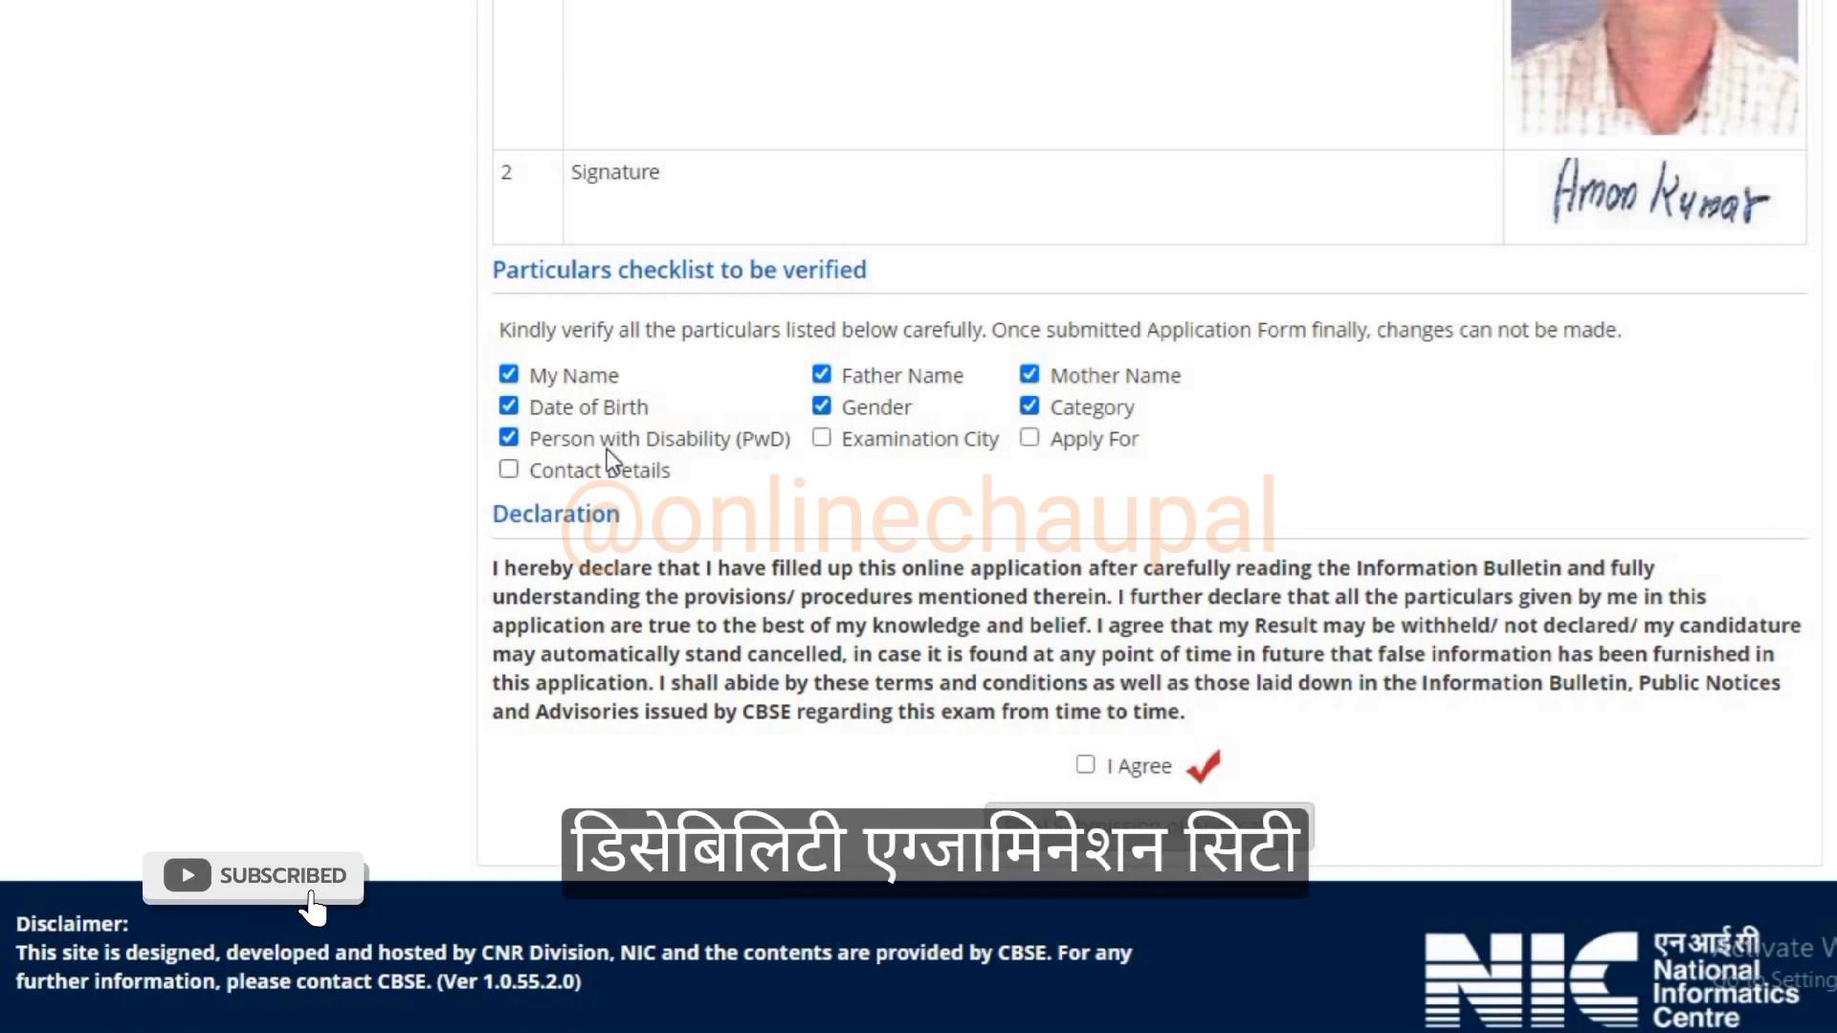
pyautogui.click(923, 446)
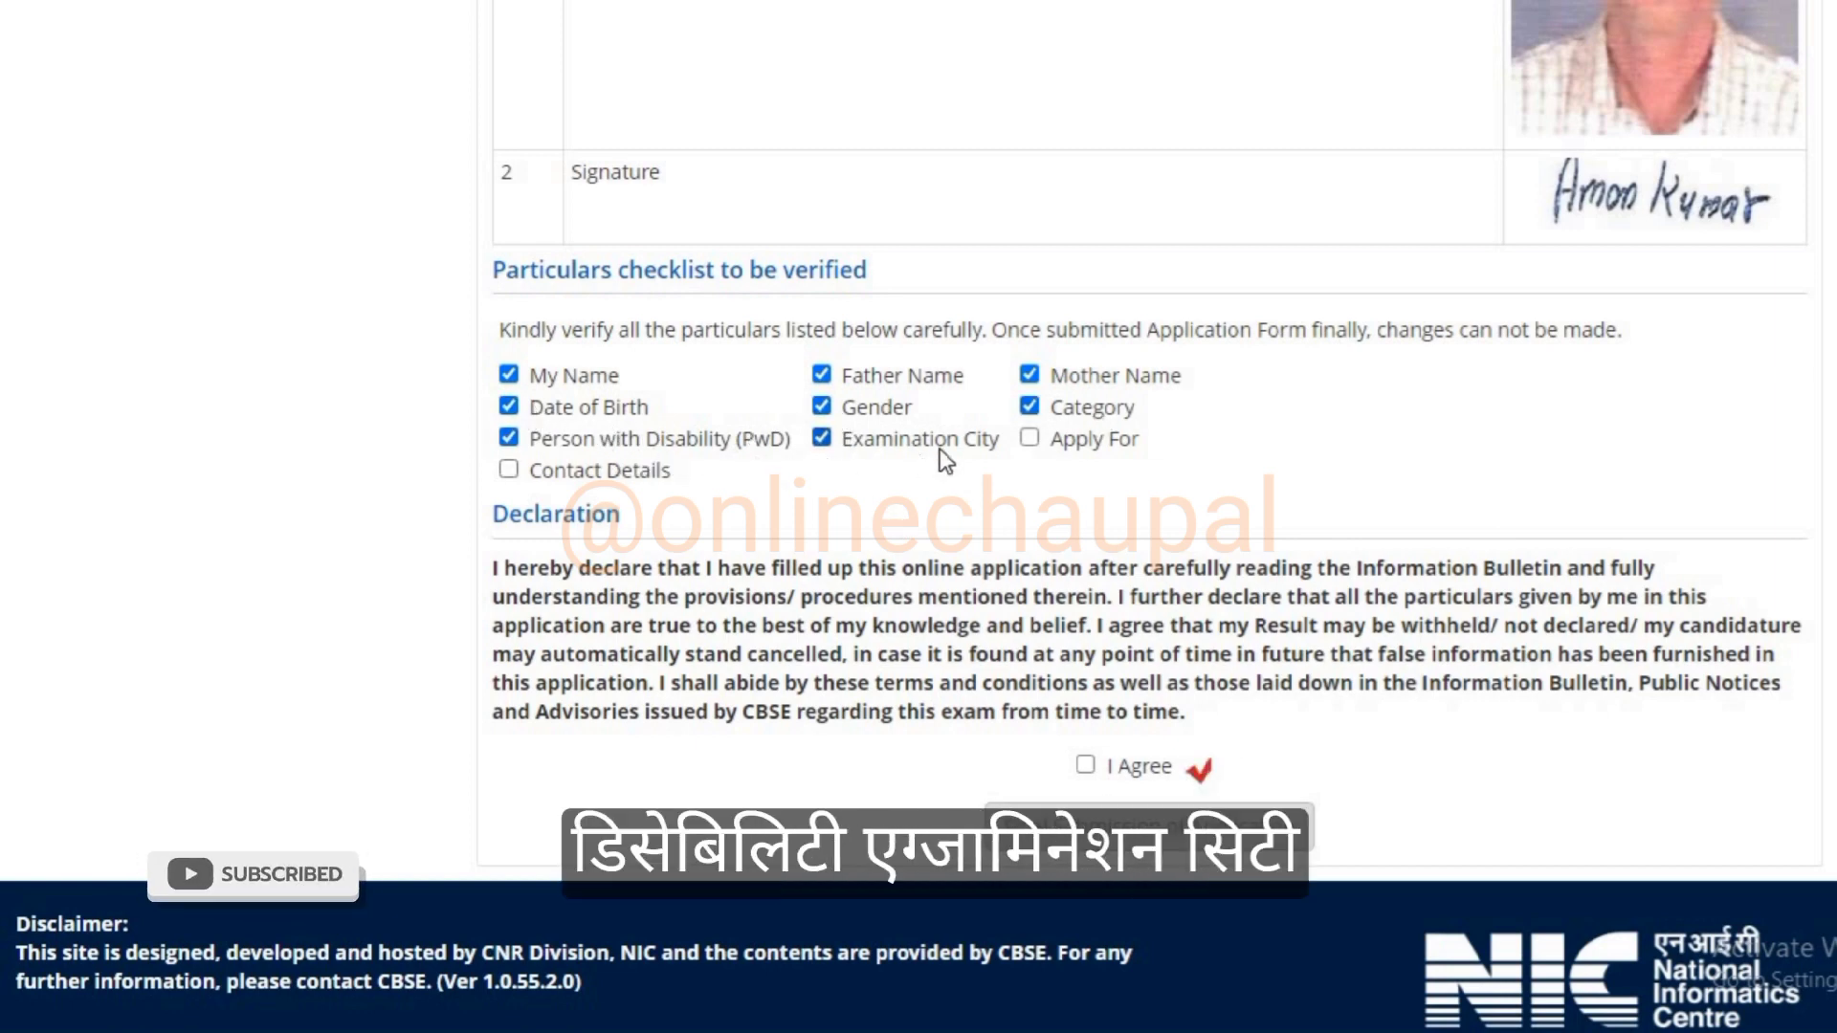
pyautogui.click(1067, 443)
pyautogui.click(567, 481)
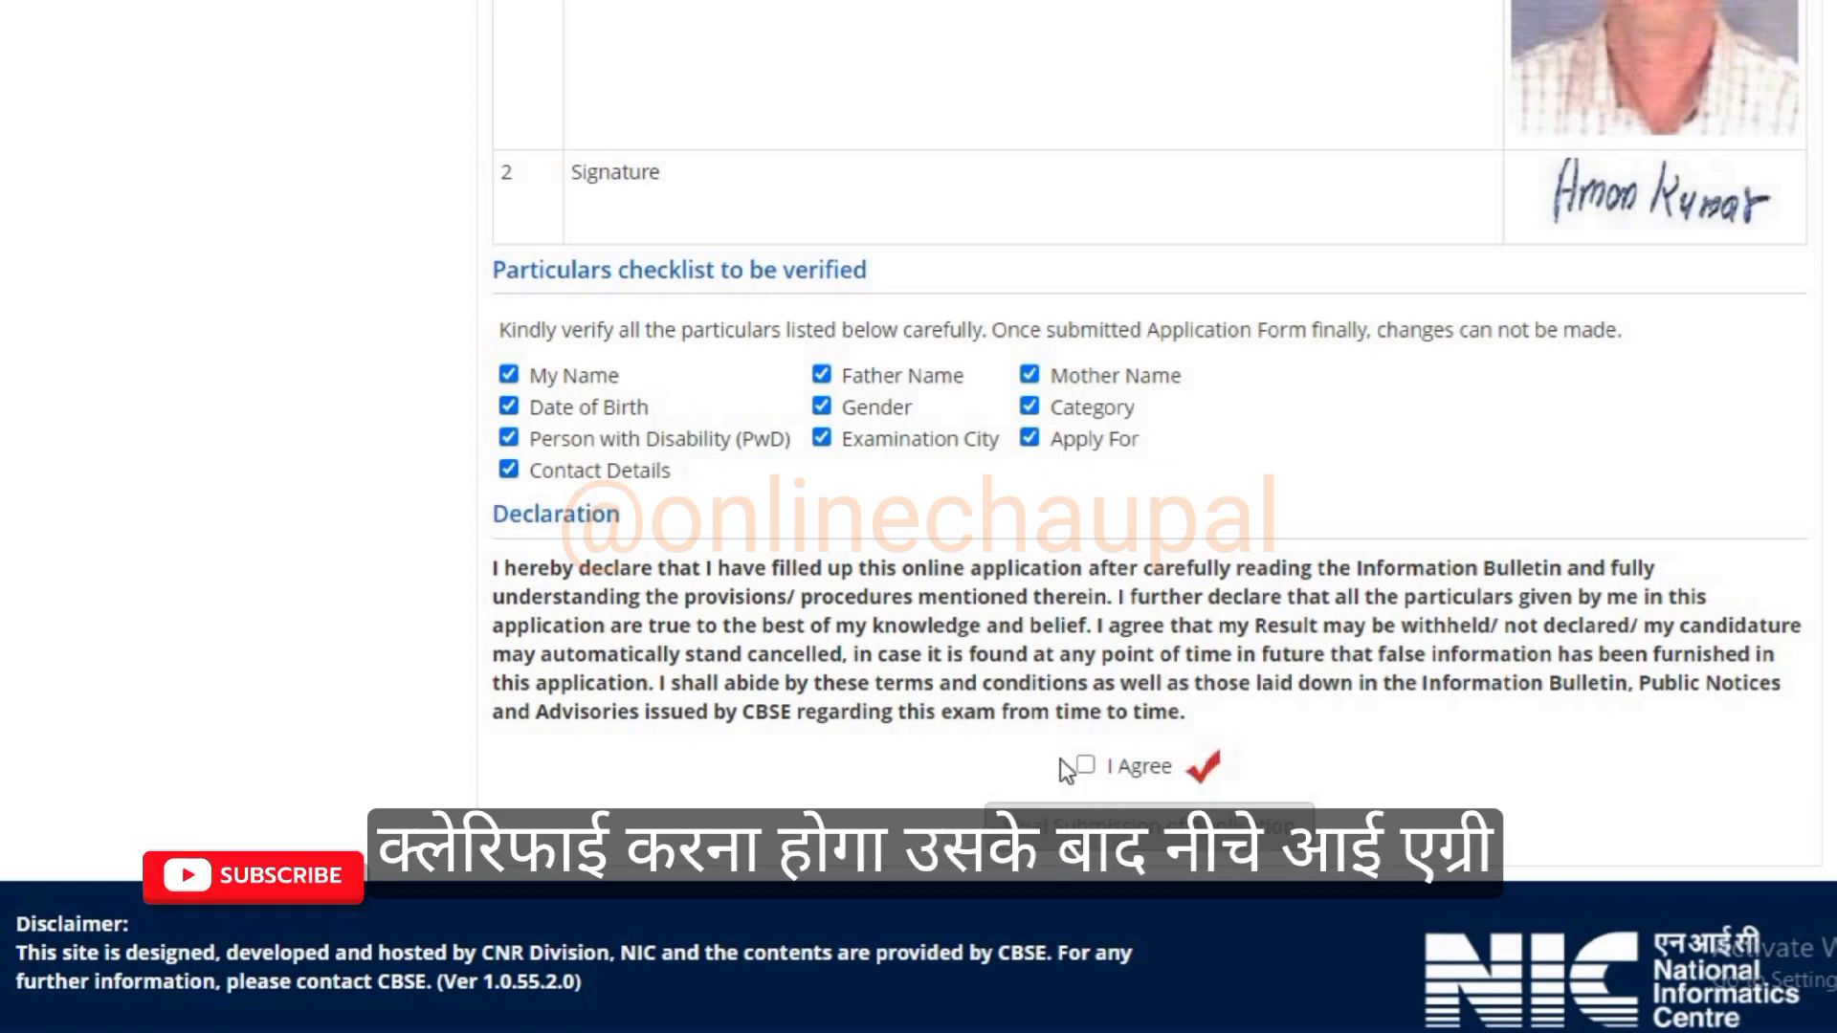
# Agree to the declaration and confirm the final submission of the application form.
pyautogui.click(1085, 764)
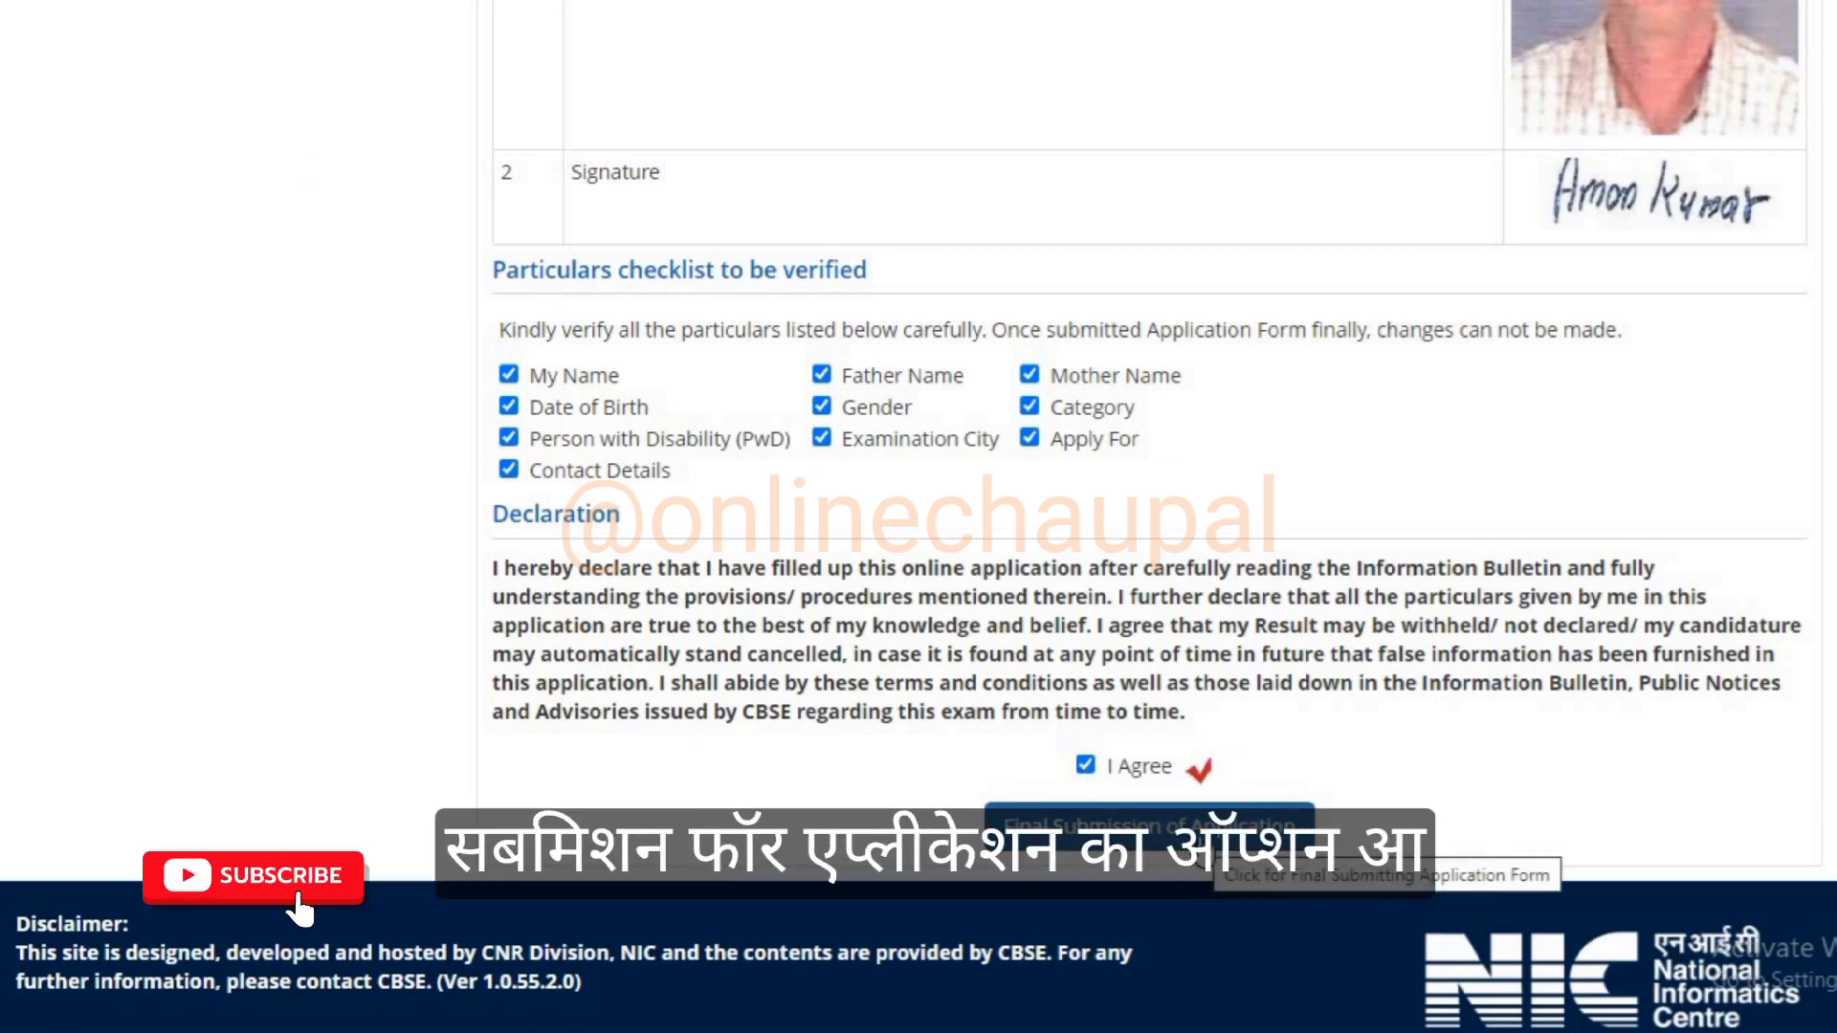
pyautogui.click(1148, 824)
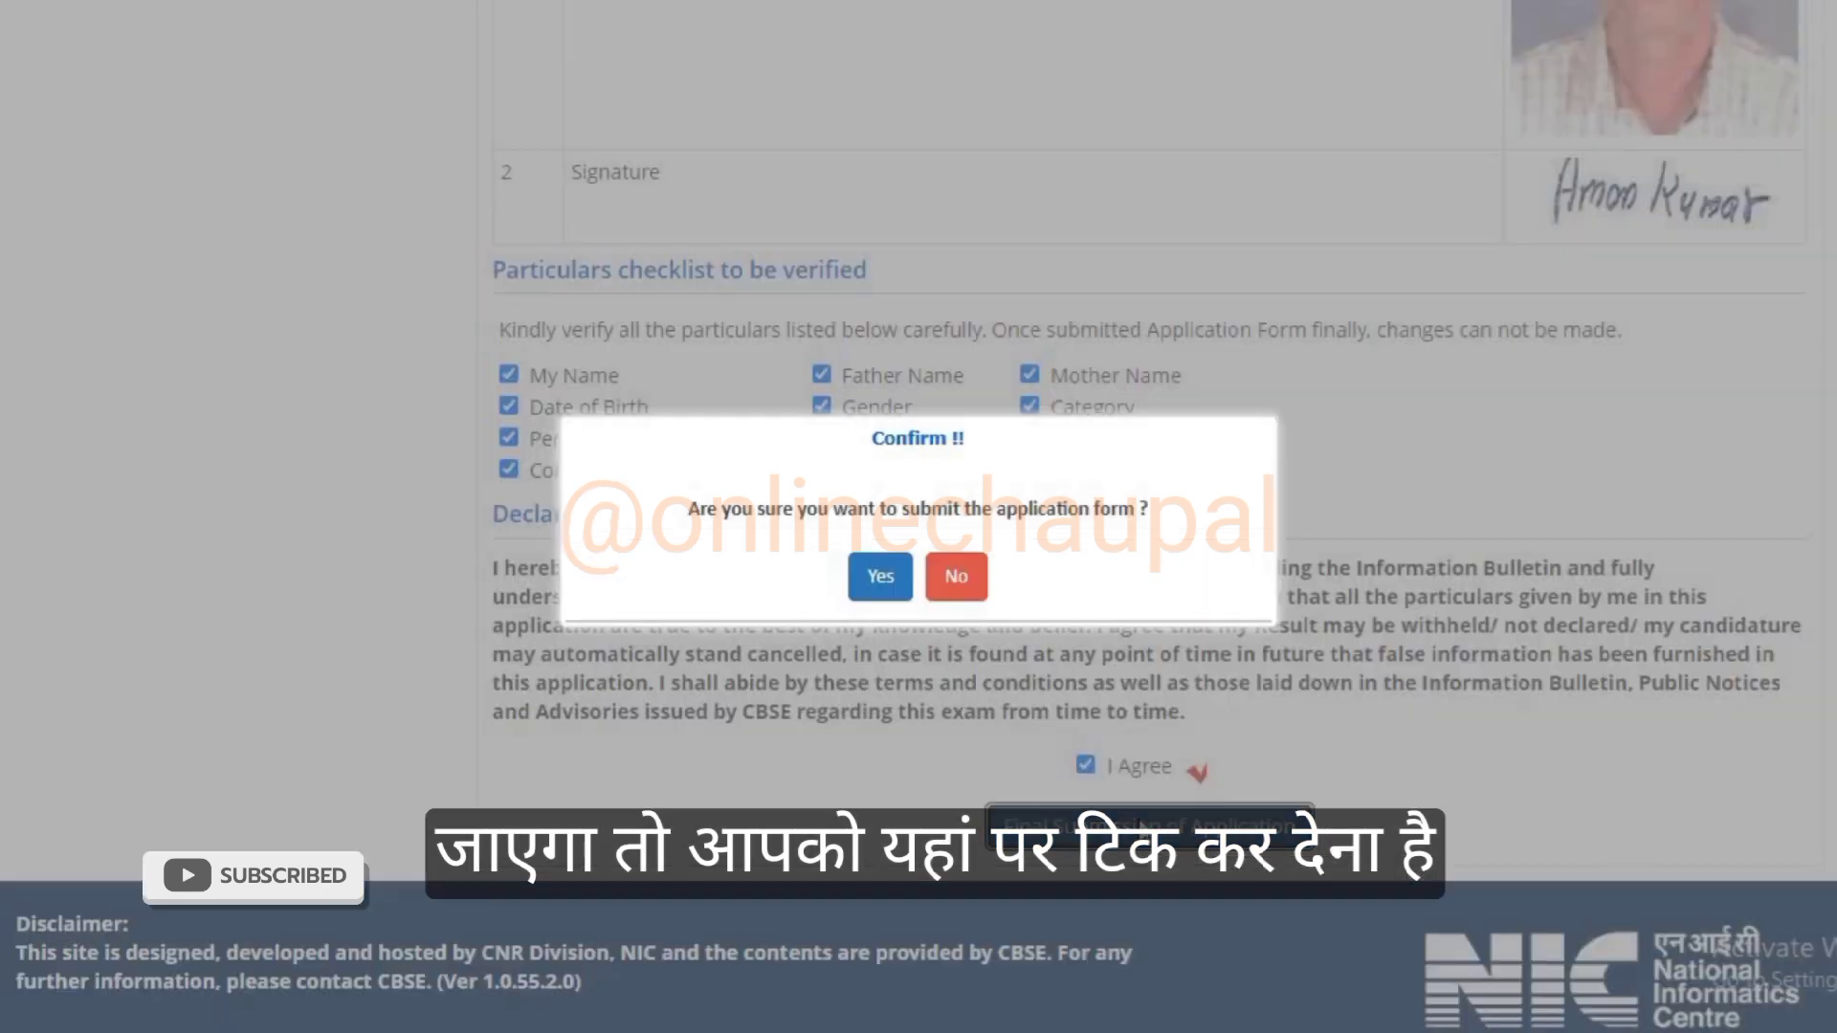
pyautogui.click(886, 589)
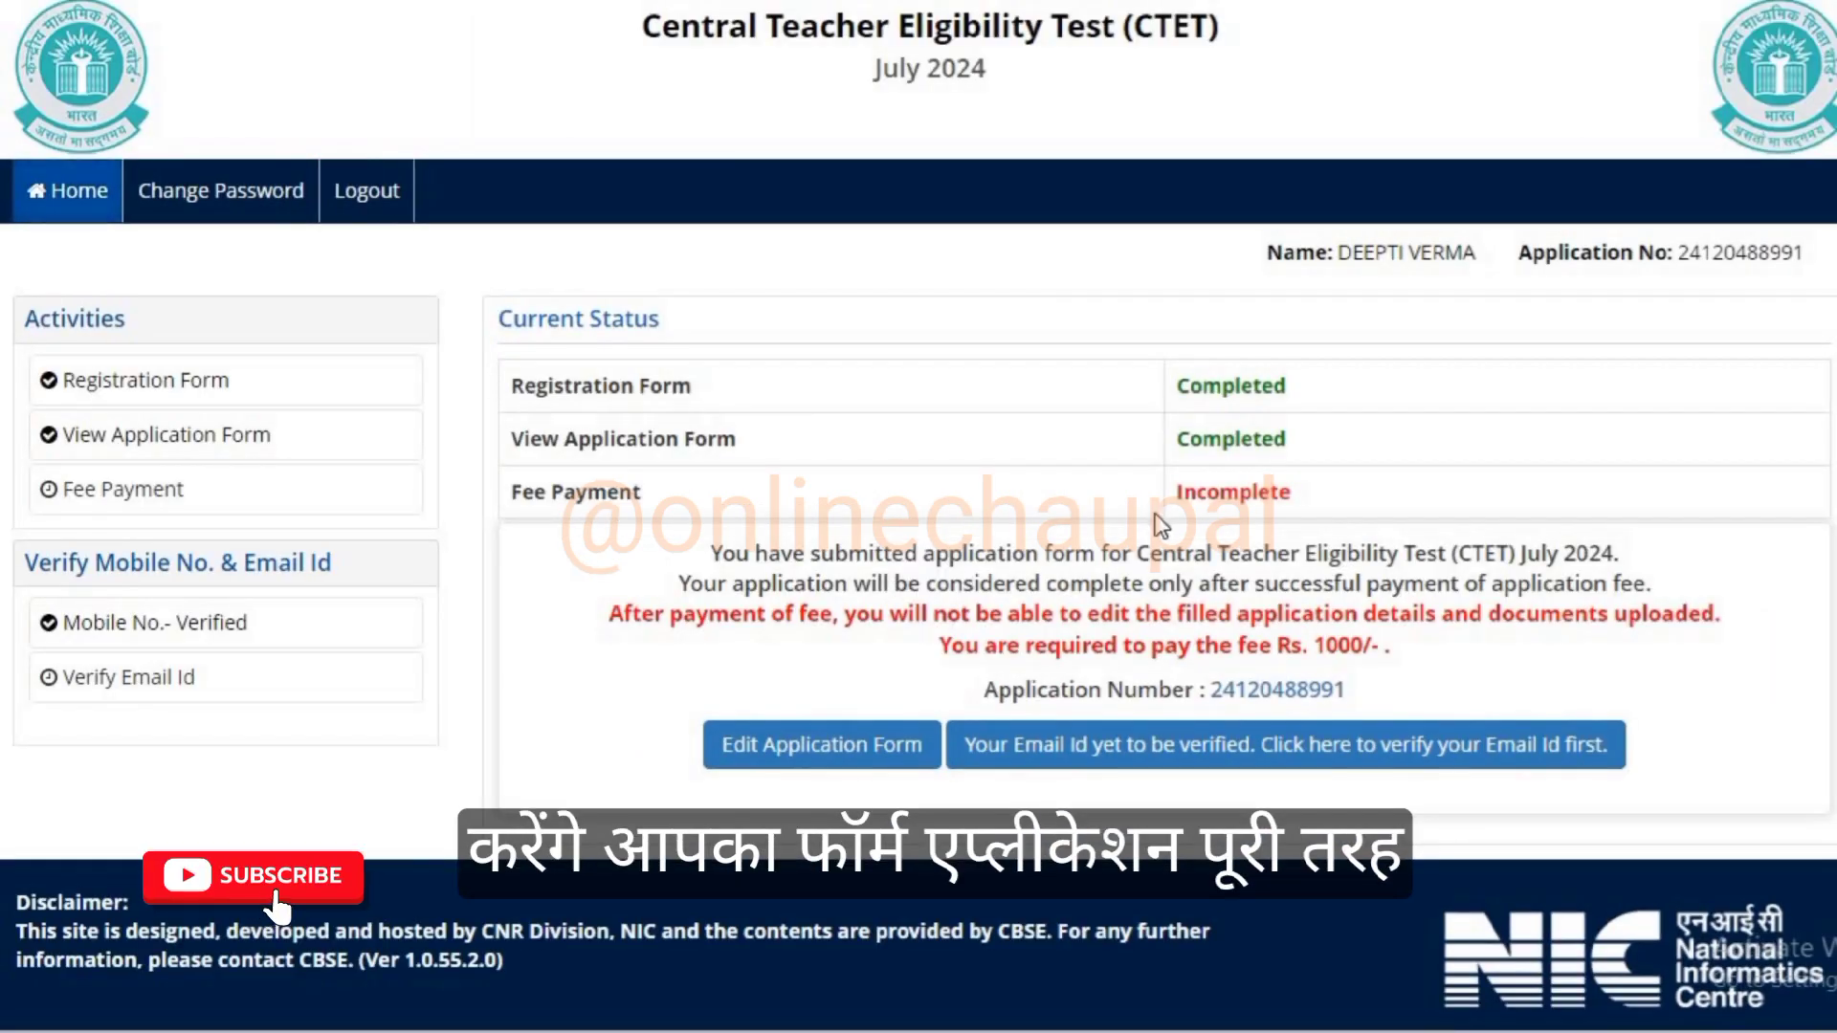
# Check the current status of the application form and the fee payment.
pyautogui.moveTo(511, 440); pyautogui.dragTo(1303, 445)
pyautogui.moveTo(522, 492); pyautogui.dragTo(681, 504)
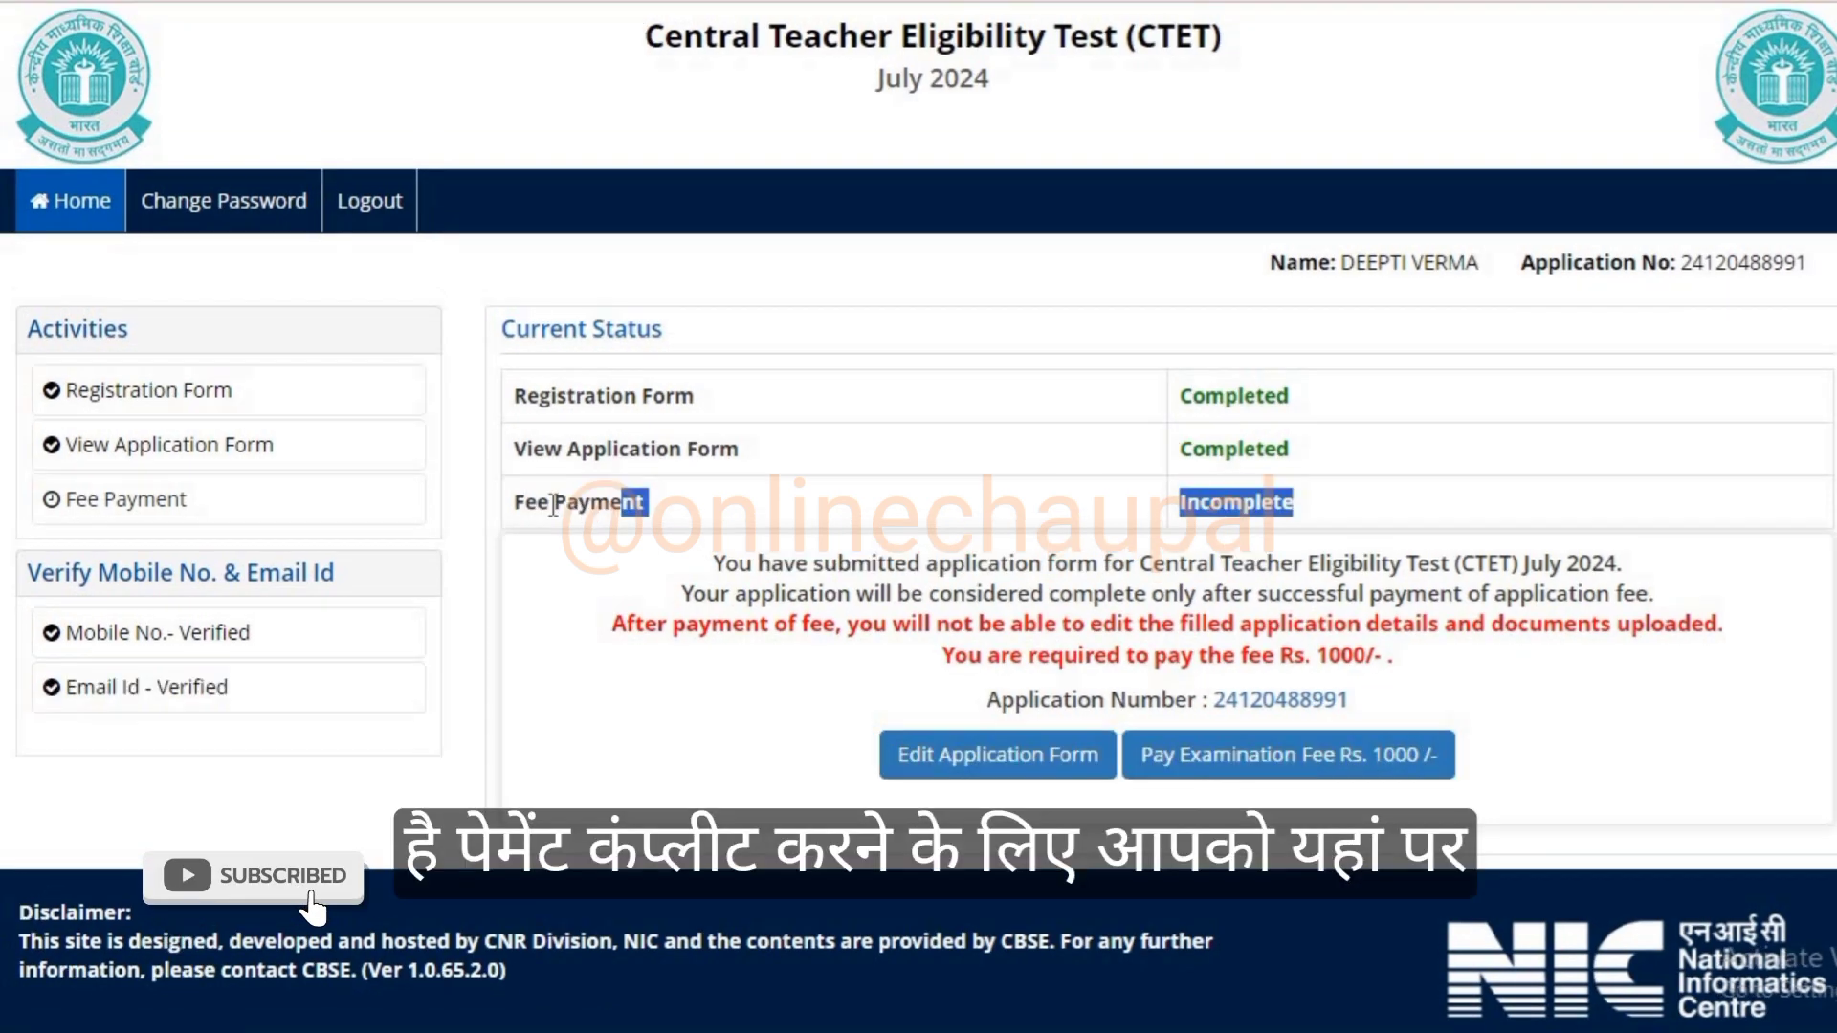
# Proceed to pay the Rs. 1000 examination fee by Online Payment, confirming the request and choosing Any Debit/Credit Card/Net Banking as payment provider.
pyautogui.moveTo(553, 505); pyautogui.dragTo(524, 512)
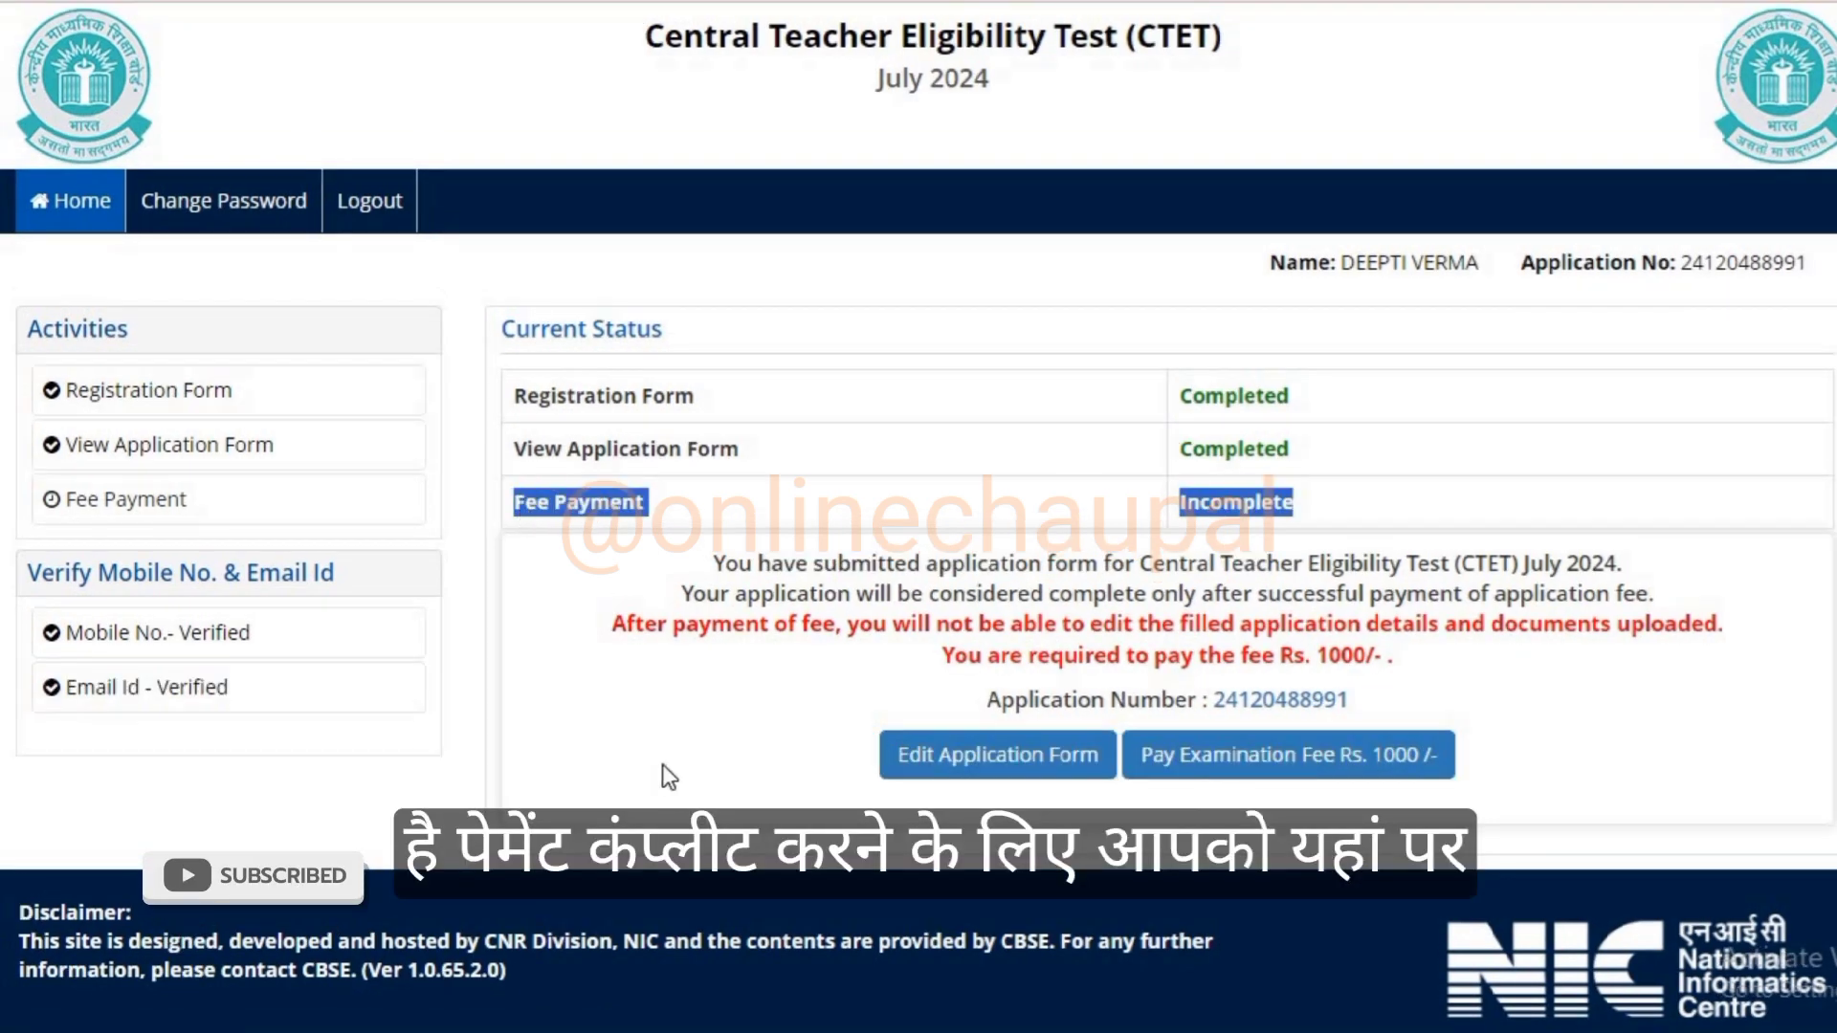
pyautogui.click(669, 777)
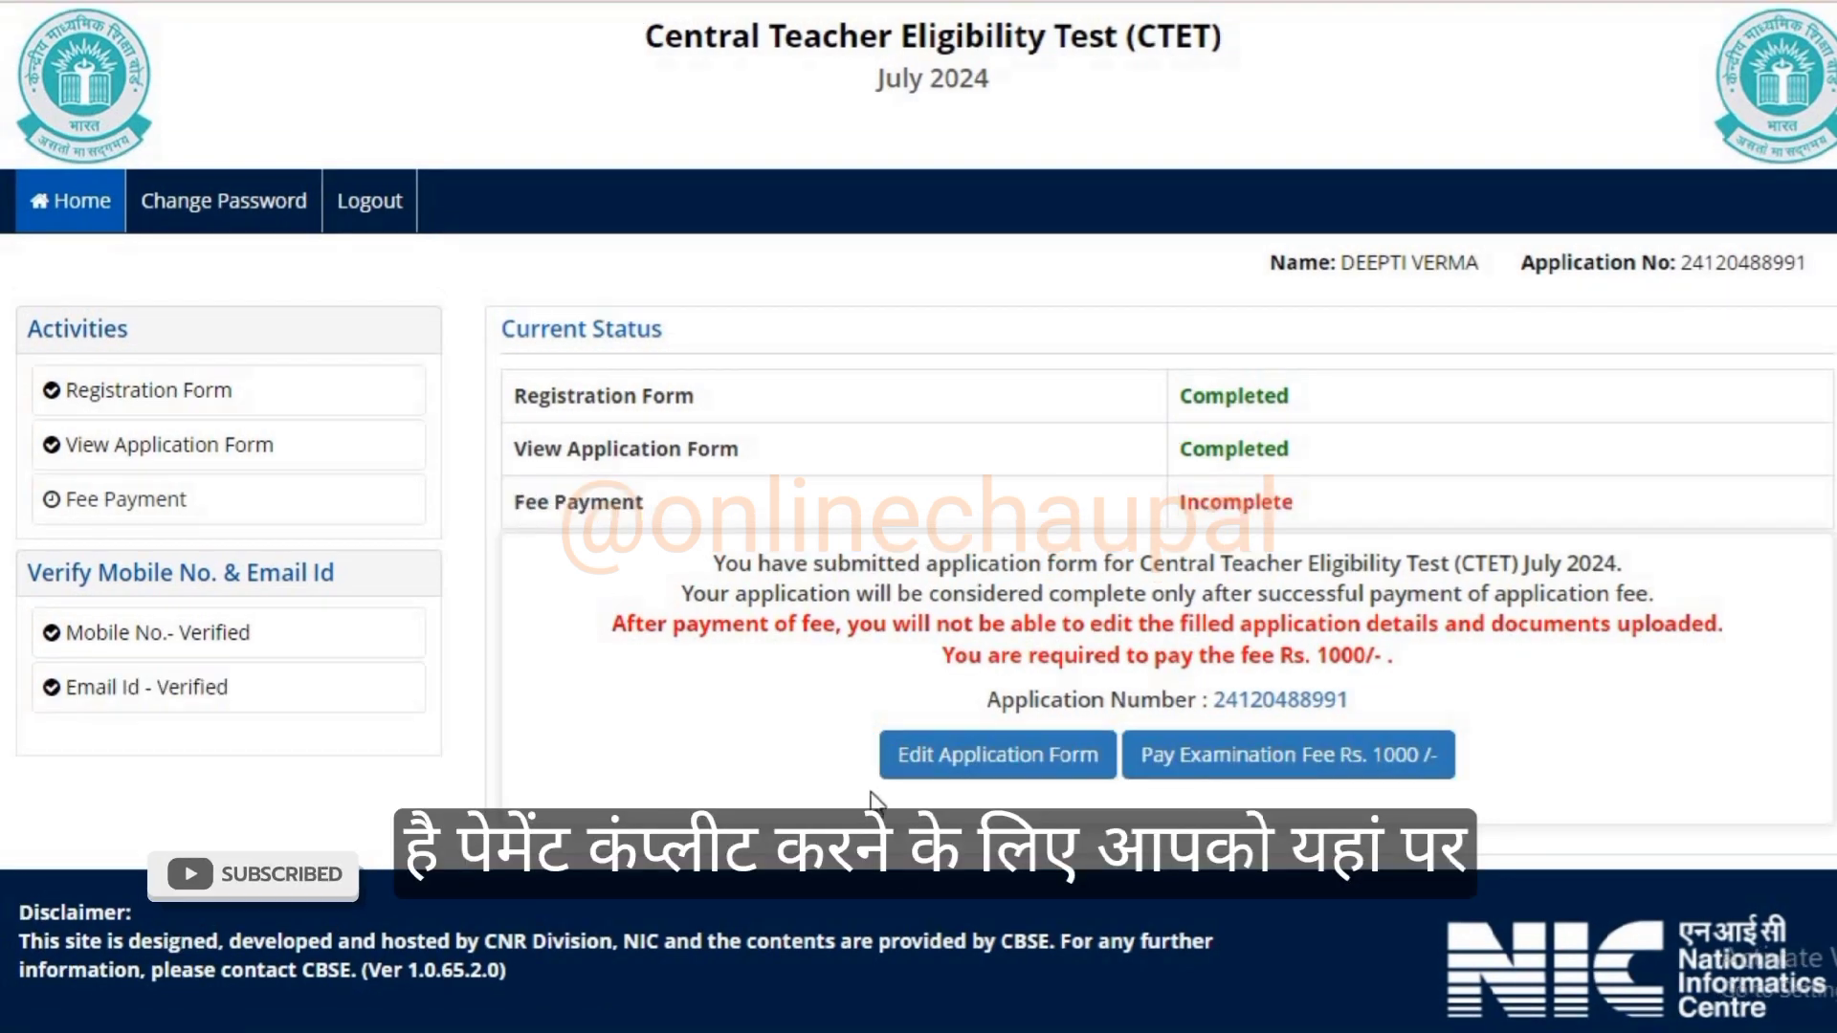
pyautogui.click(1231, 778)
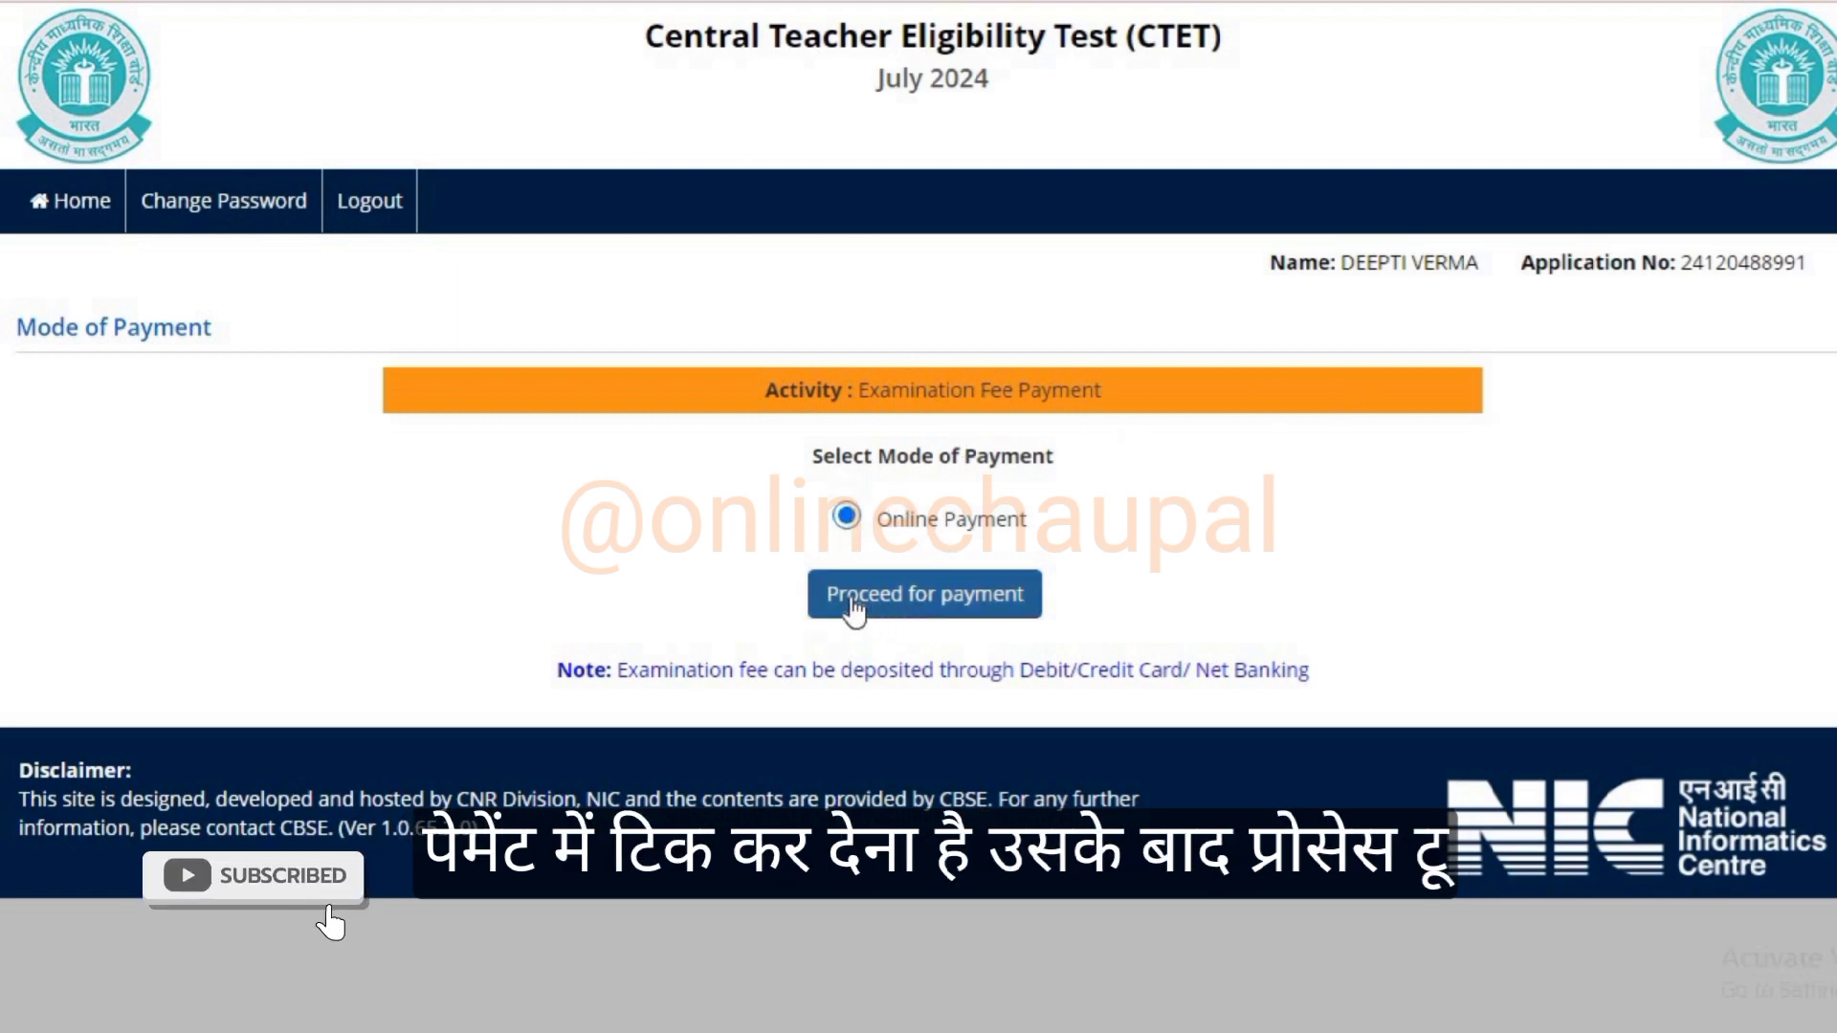
pyautogui.click(916, 602)
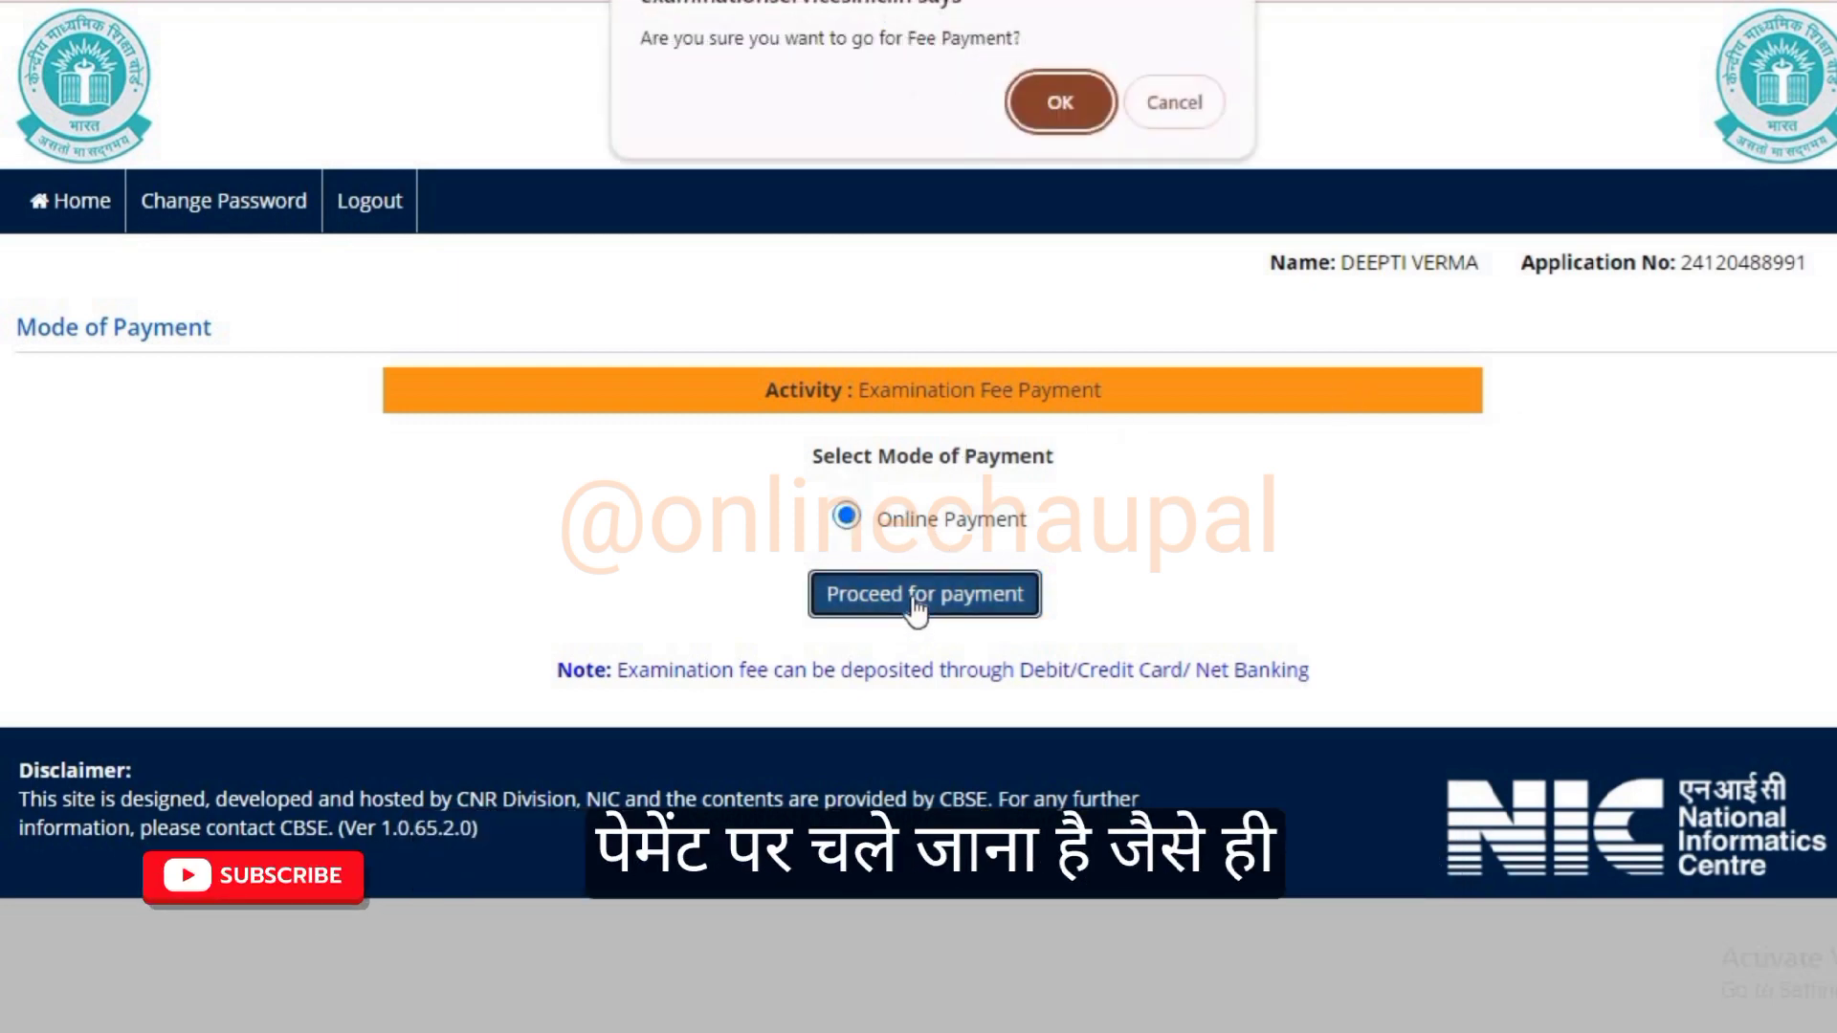
pyautogui.click(1060, 102)
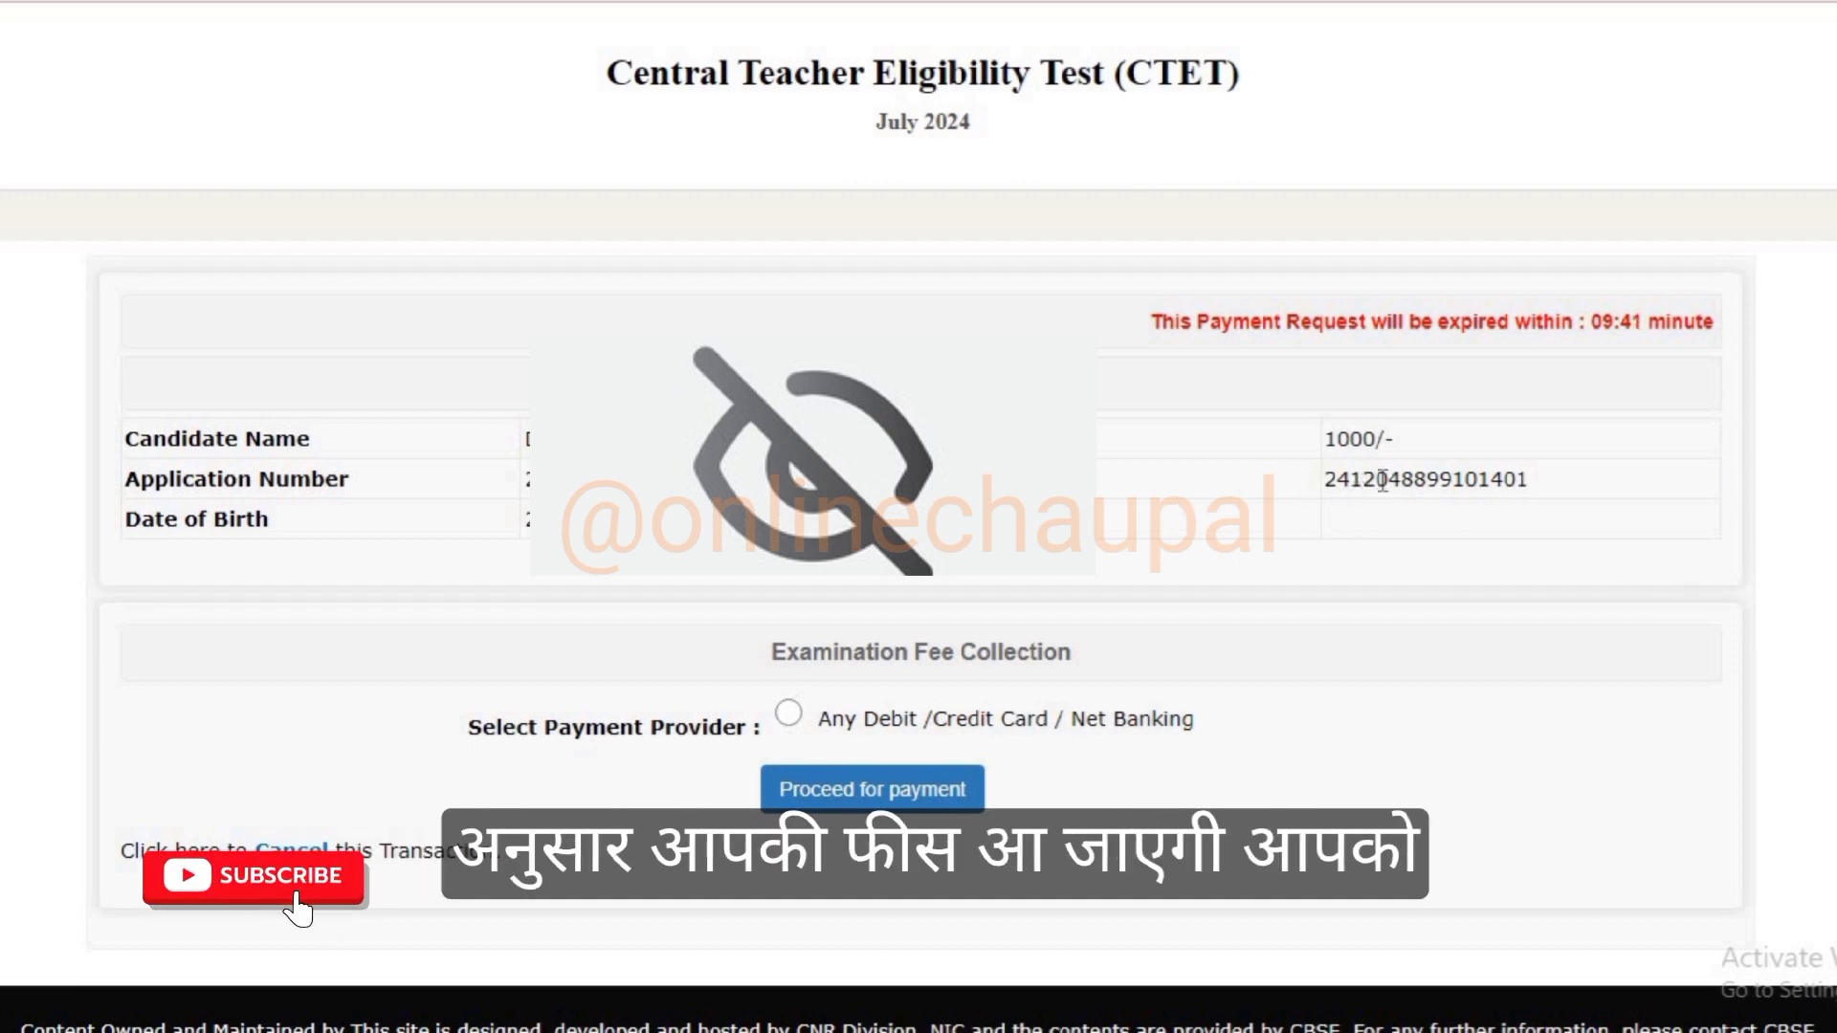
pyautogui.click(788, 716)
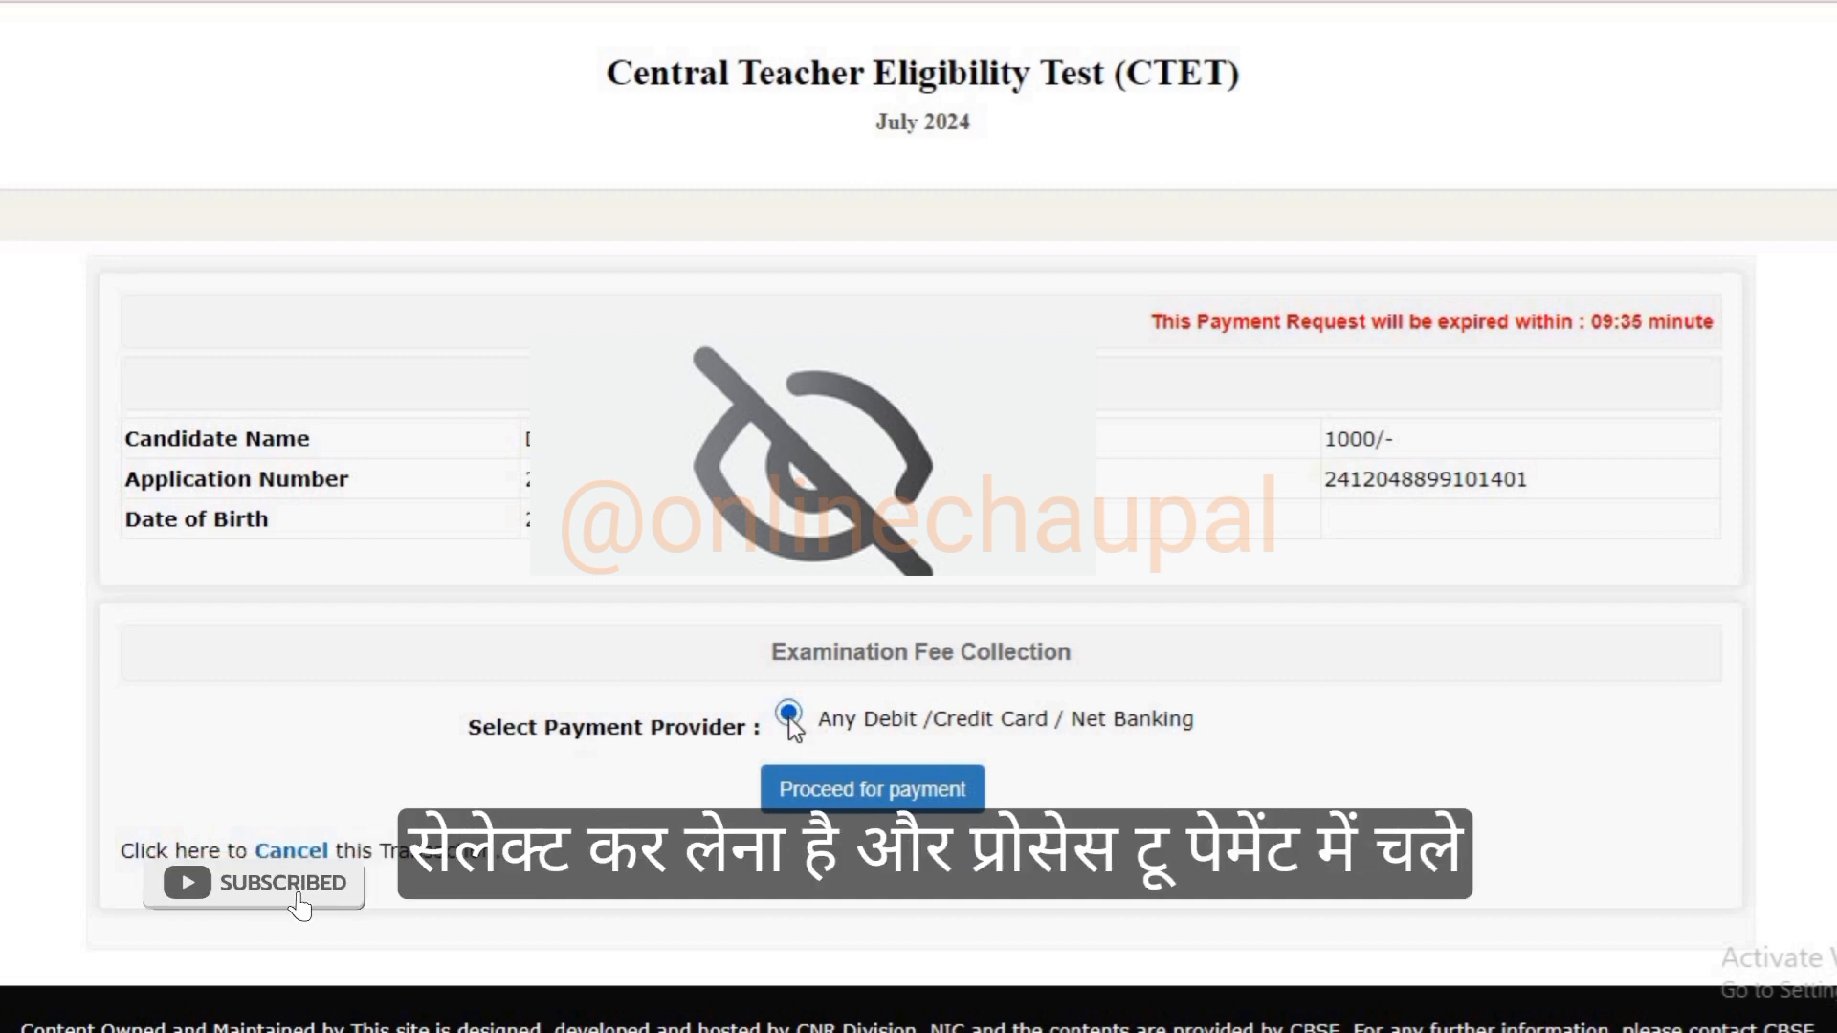
pyautogui.click(858, 802)
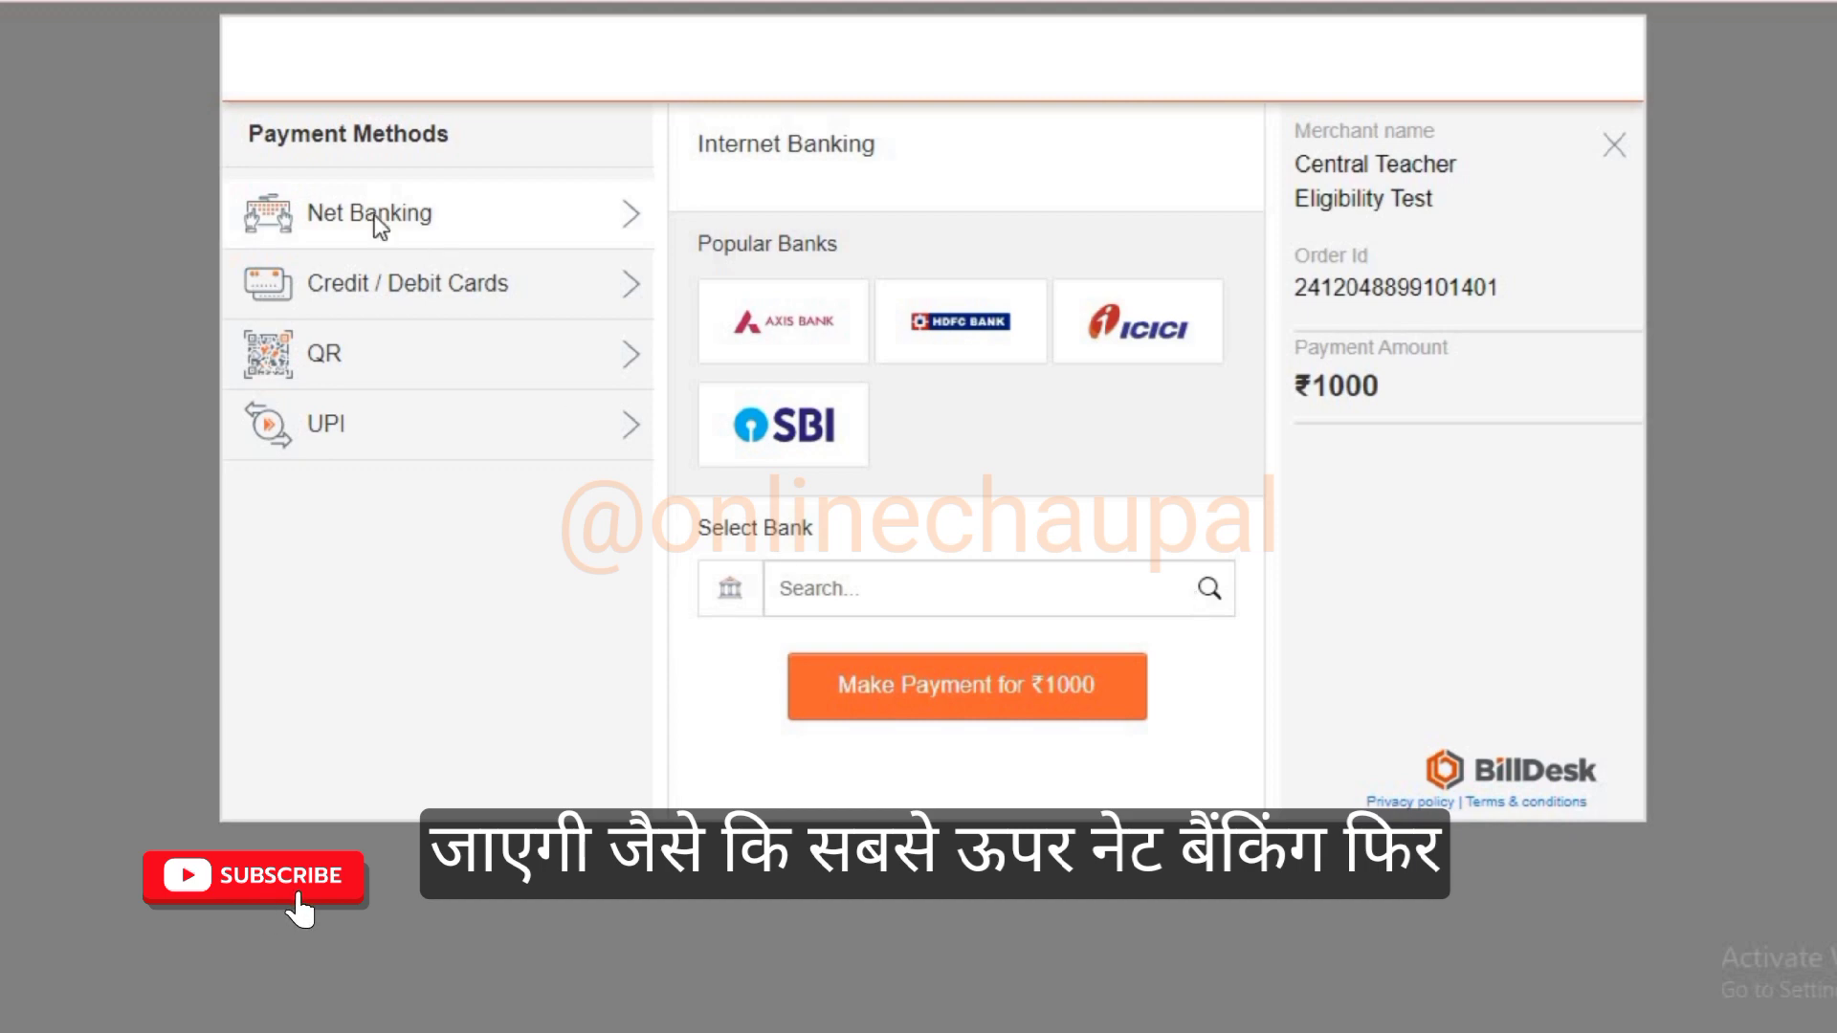
# Look through the available payment methods: Credit / Debit Cards, QR, UPI and Net Banking.
pyautogui.click(388, 296)
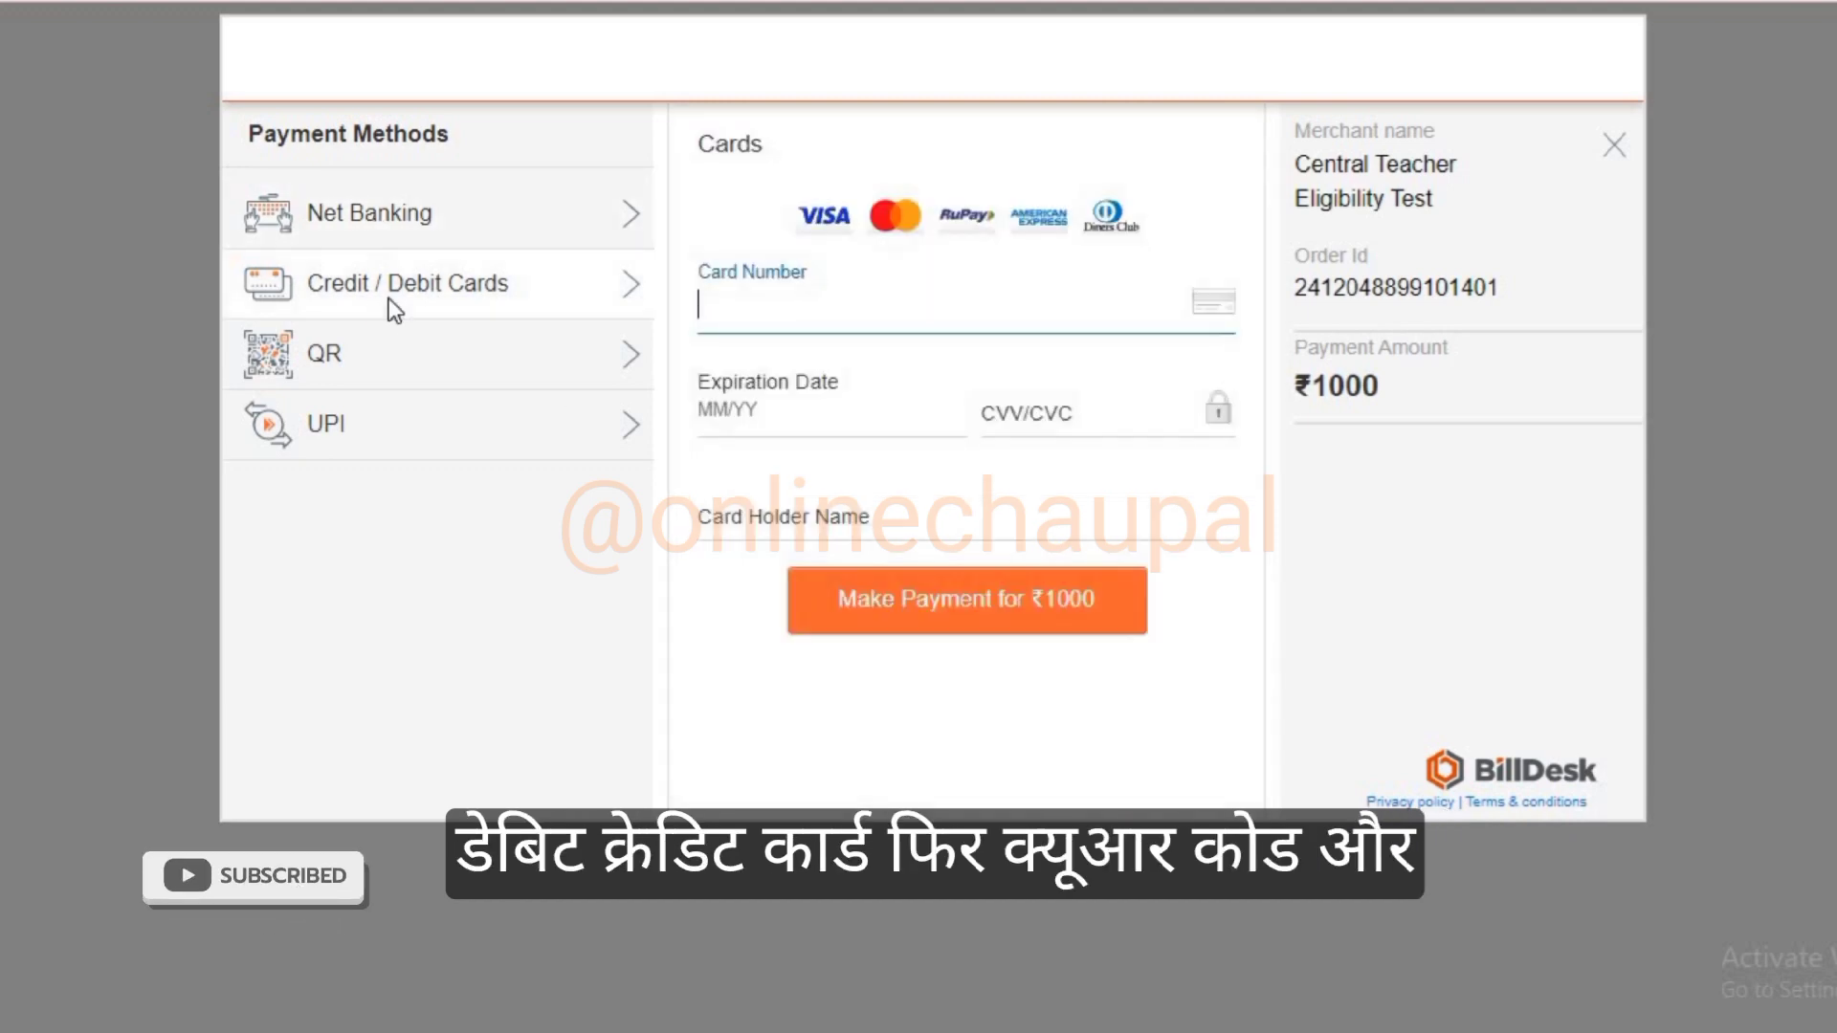
pyautogui.click(398, 379)
pyautogui.click(438, 445)
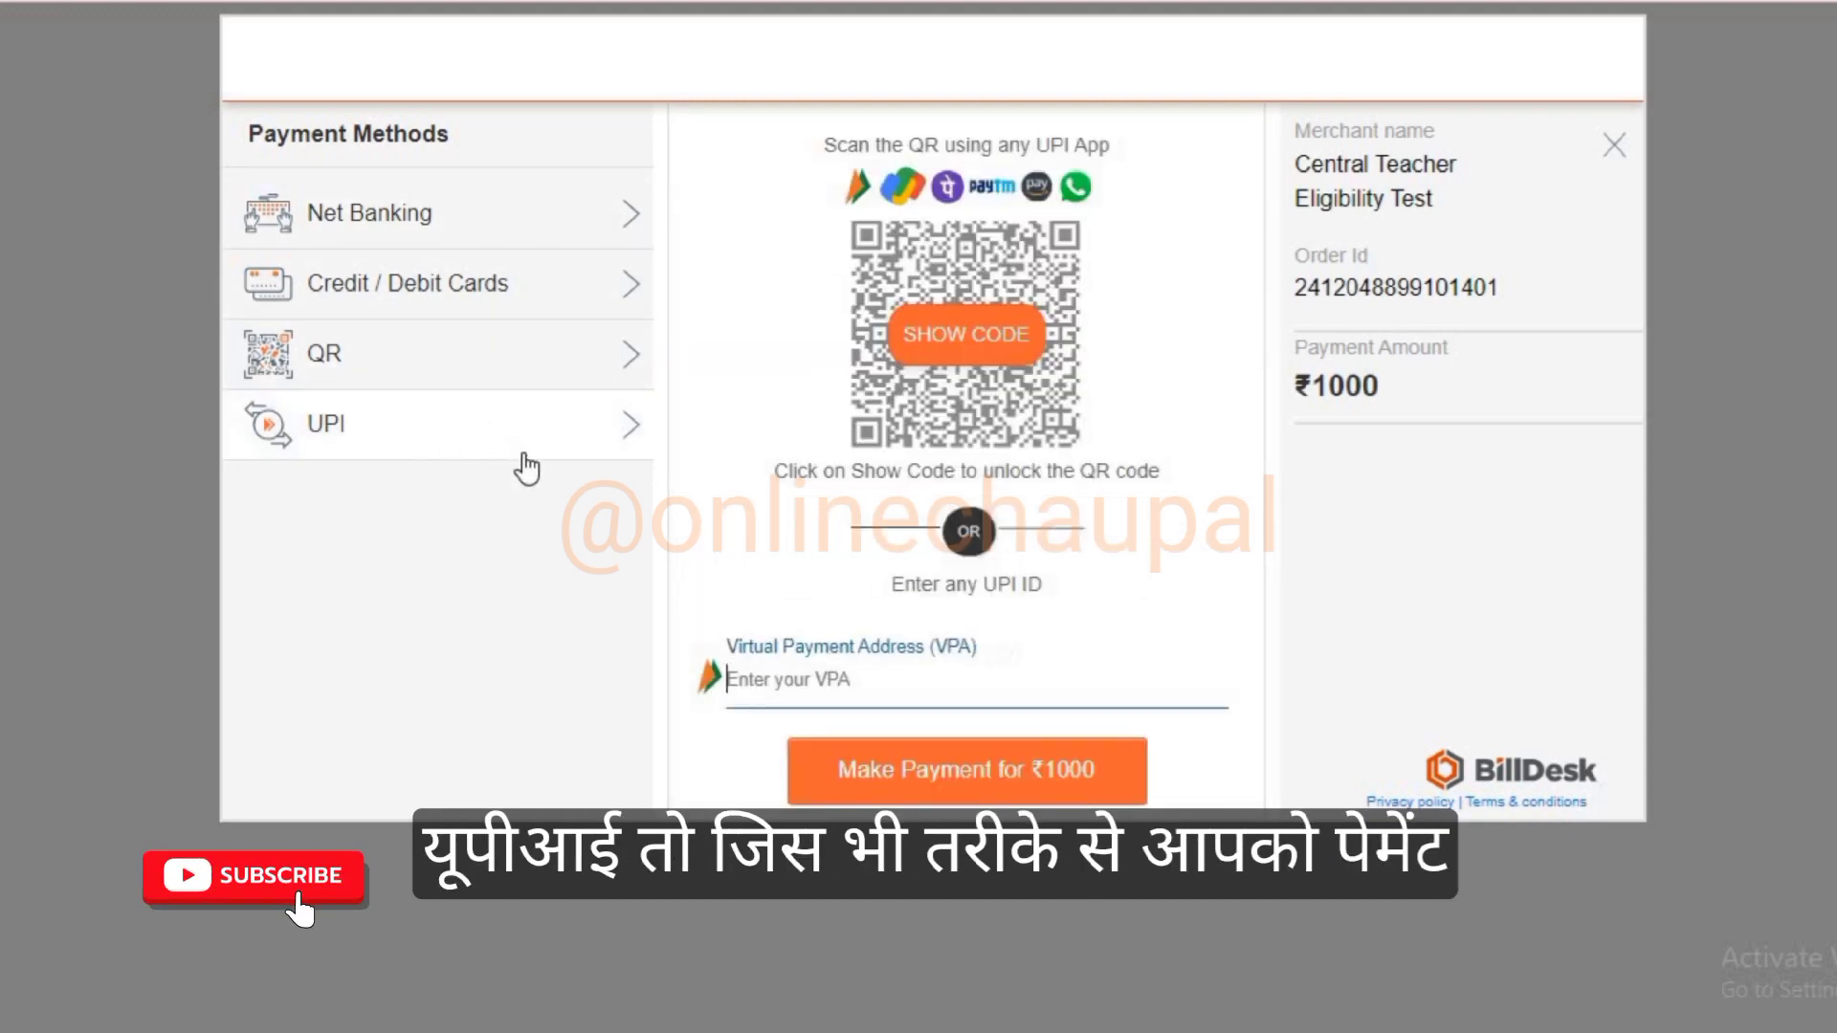
pyautogui.click(387, 218)
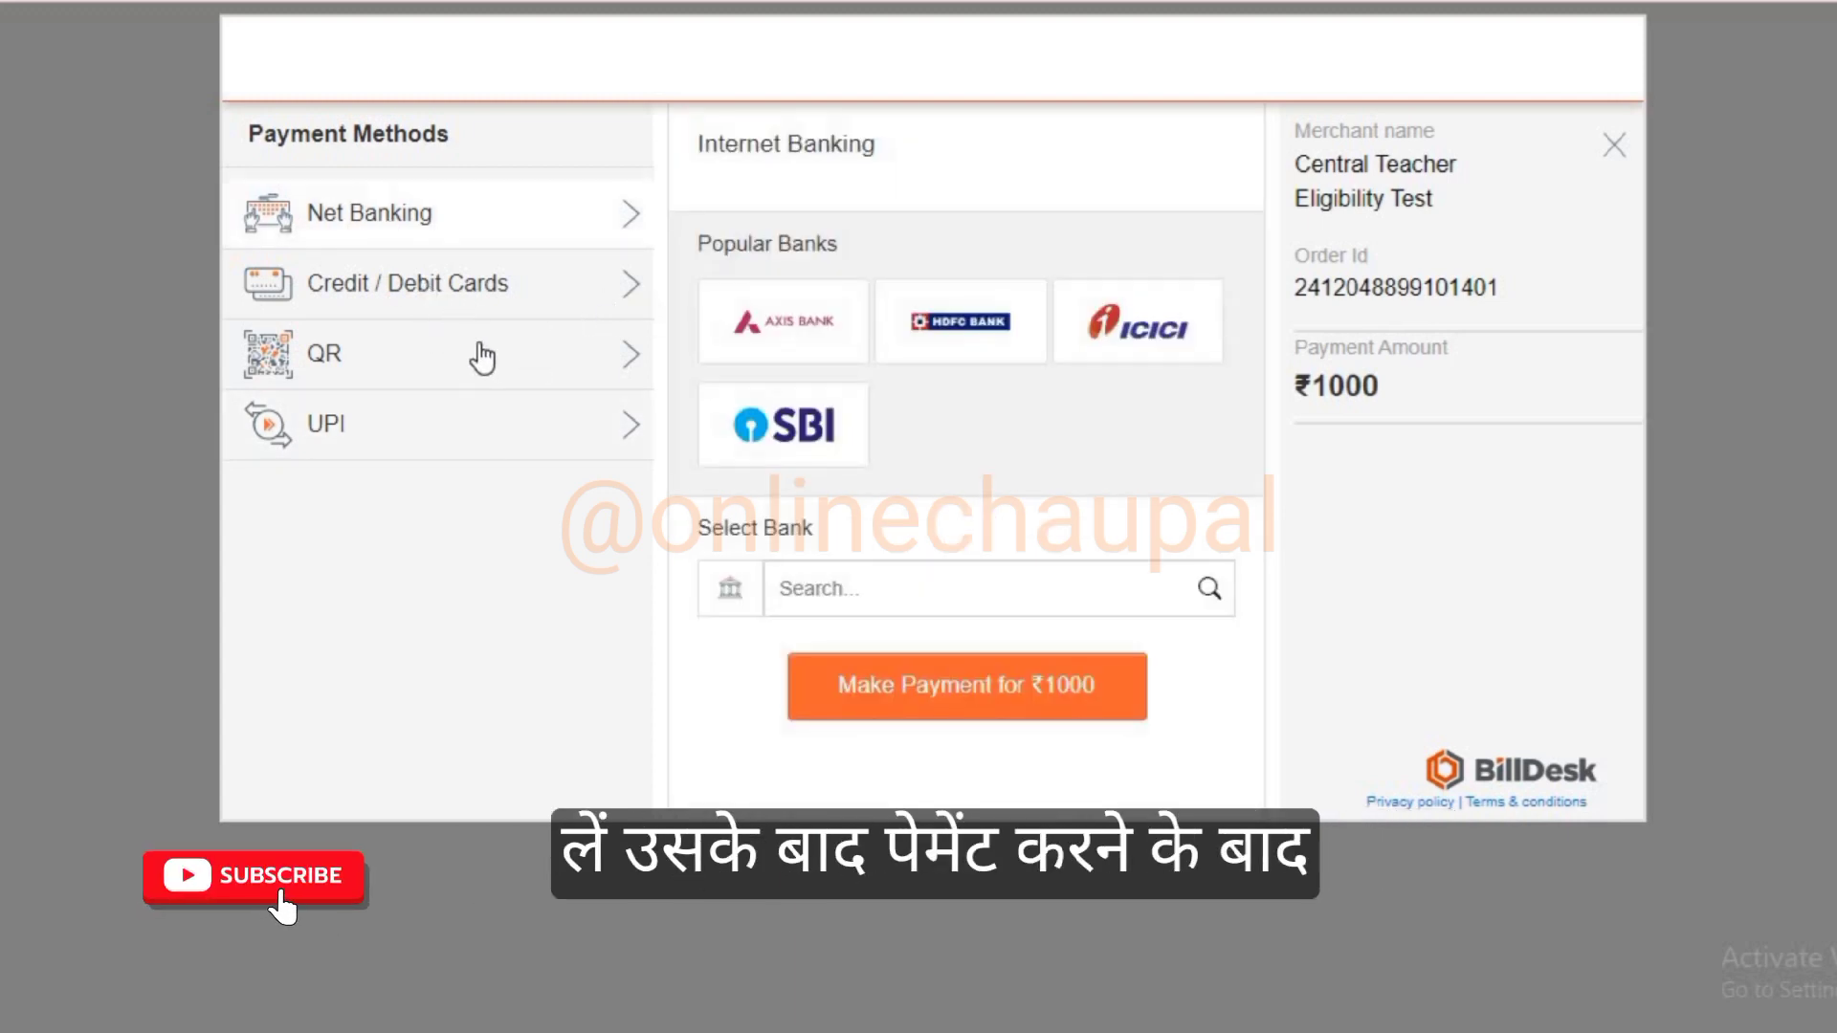
pyautogui.click(507, 359)
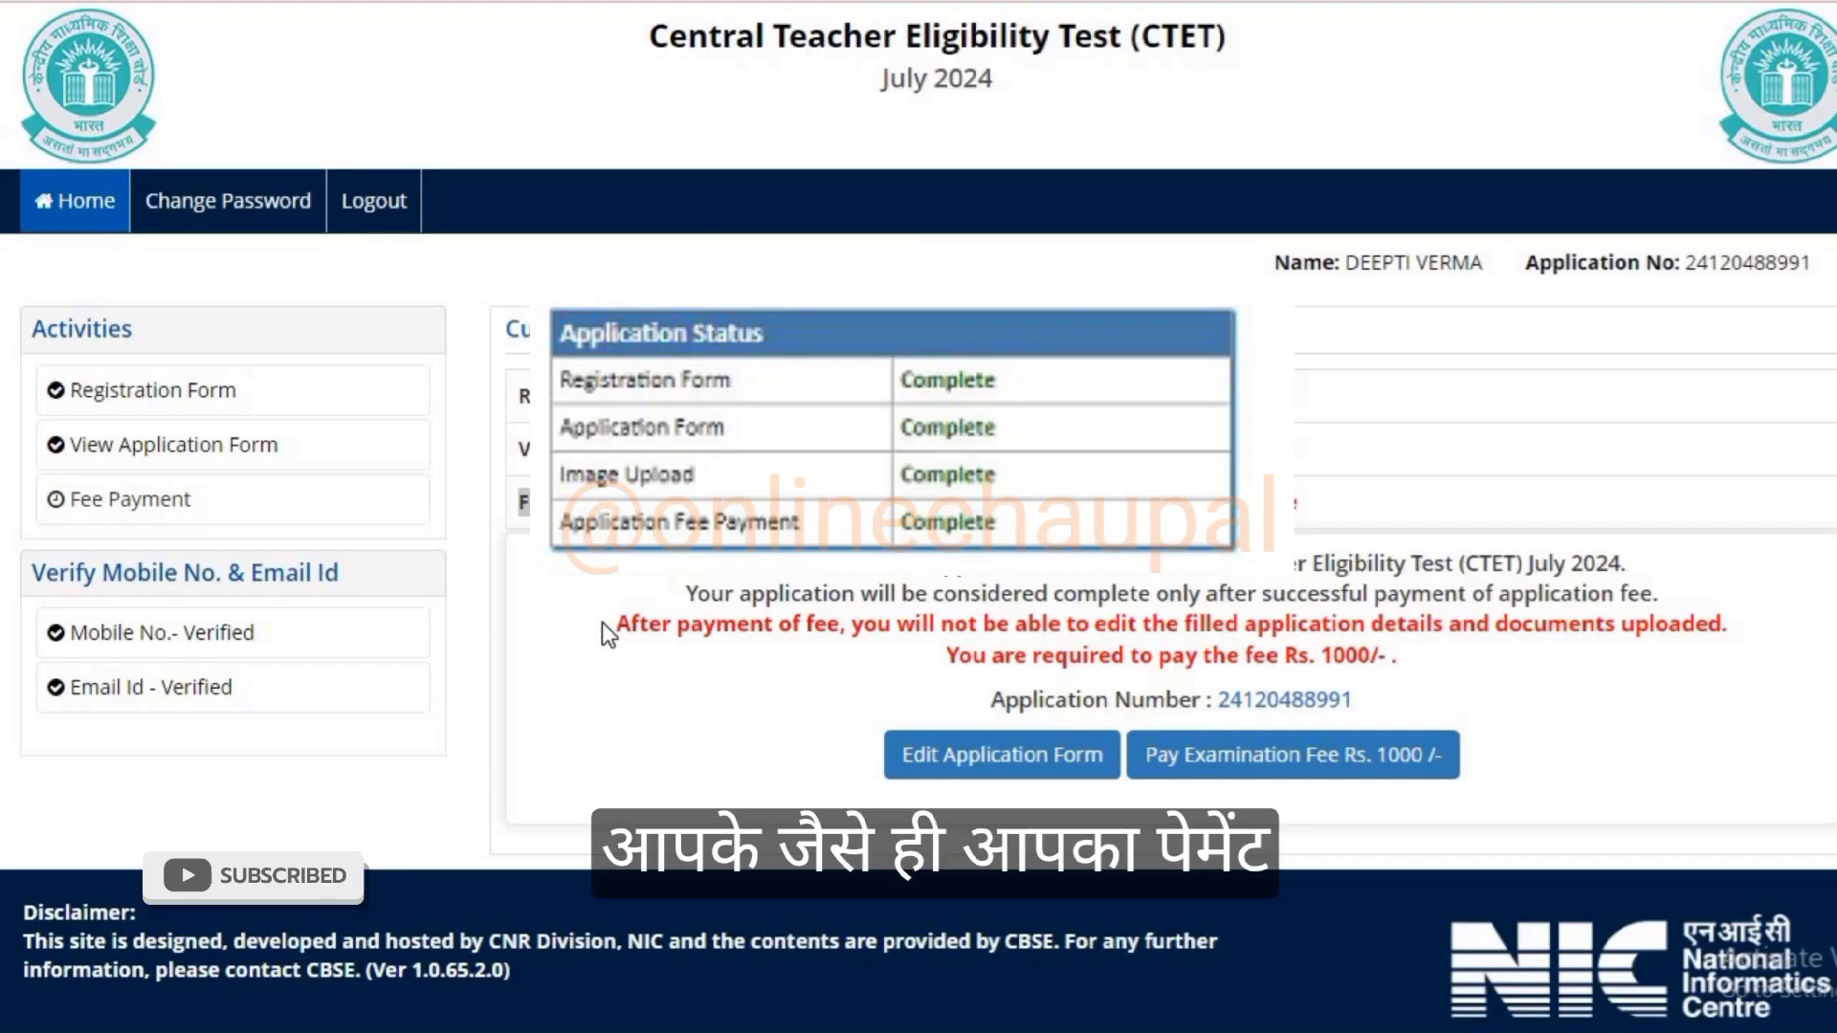